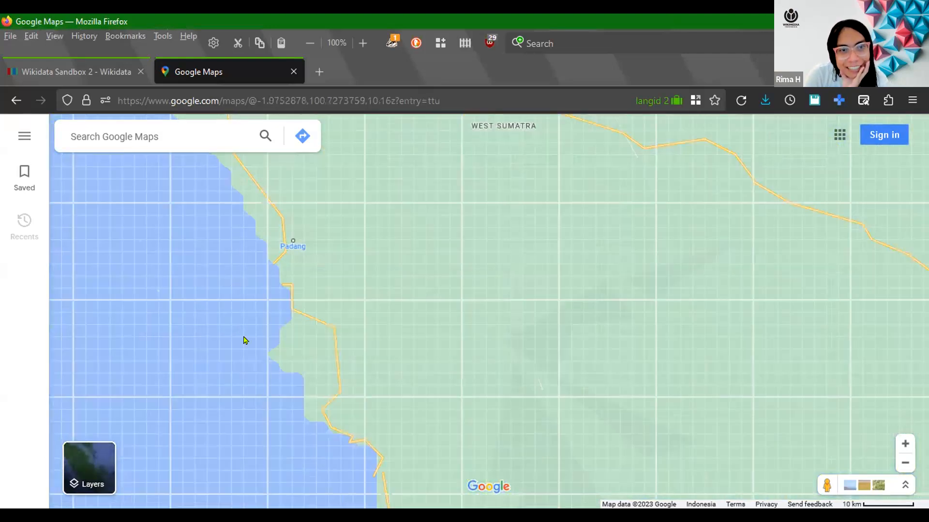
Locate Imam Bonjol Square in the centre of Padang, West Sumatra, on the map at street level
scroll(278, 305, up, 3)
drag(328, 307, 262, 418)
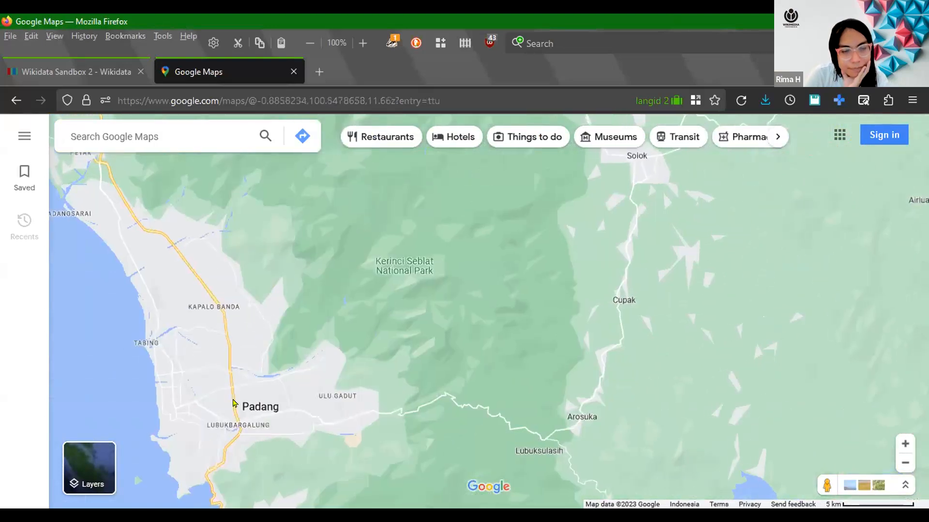
scroll(233, 402, up, 2)
drag(216, 387, 218, 296)
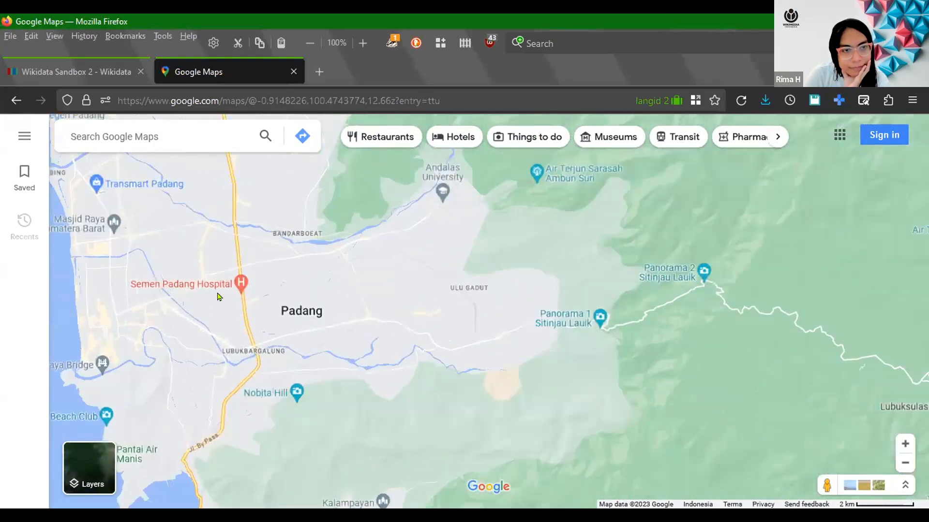
scroll(220, 297, up, 3)
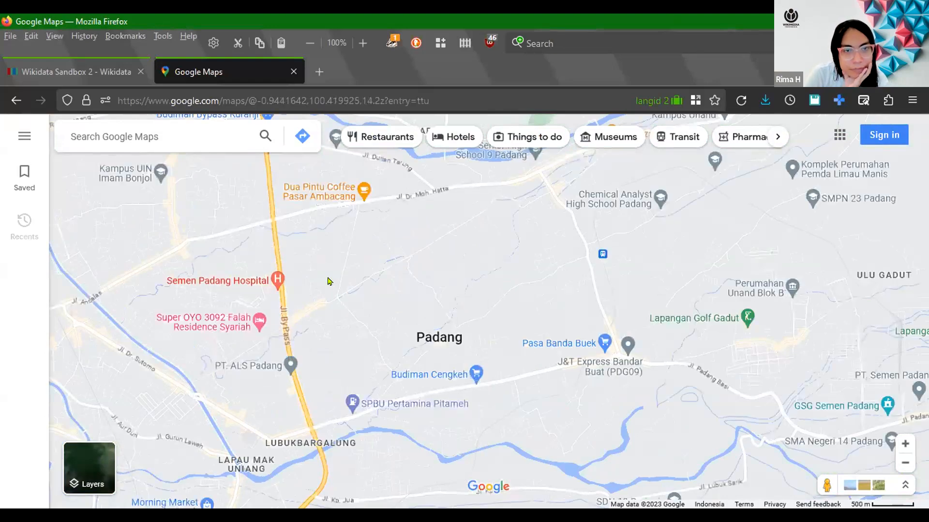
click(344, 272)
drag(523, 283, 586, 292)
drag(342, 247, 439, 151)
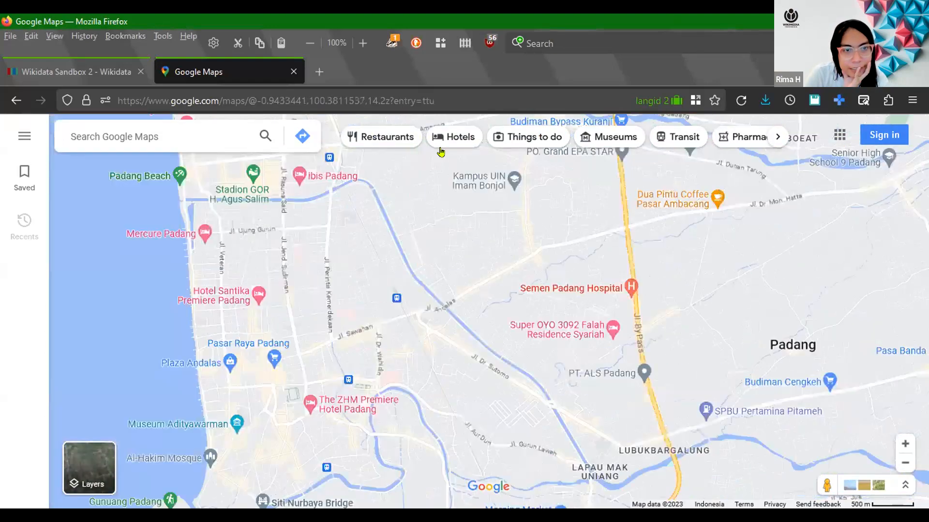
scroll(376, 279, up, 3)
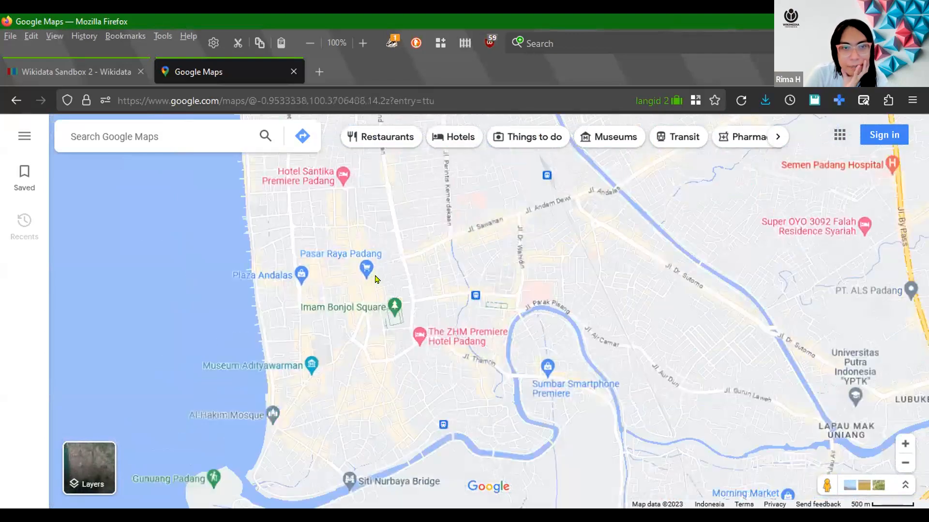
mouse_move(363, 272)
scroll(405, 347, up, 1)
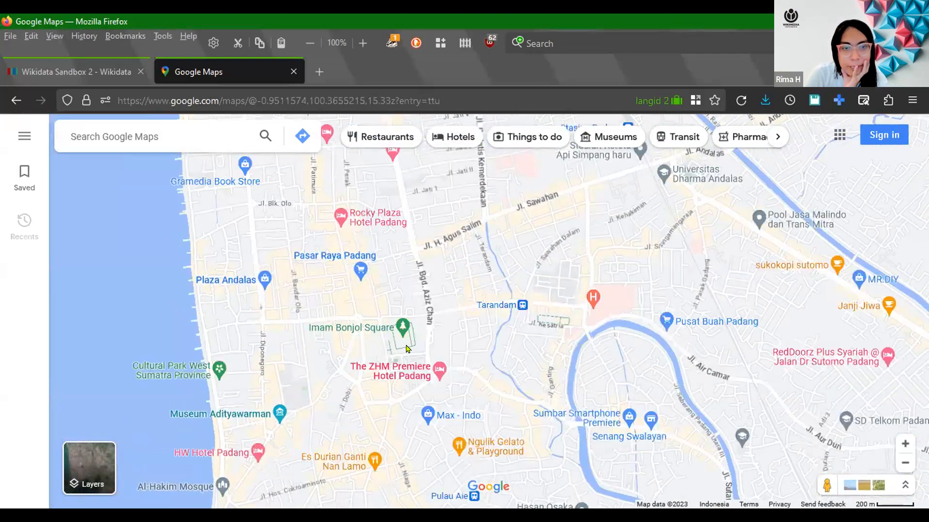
scroll(406, 348, up, 3)
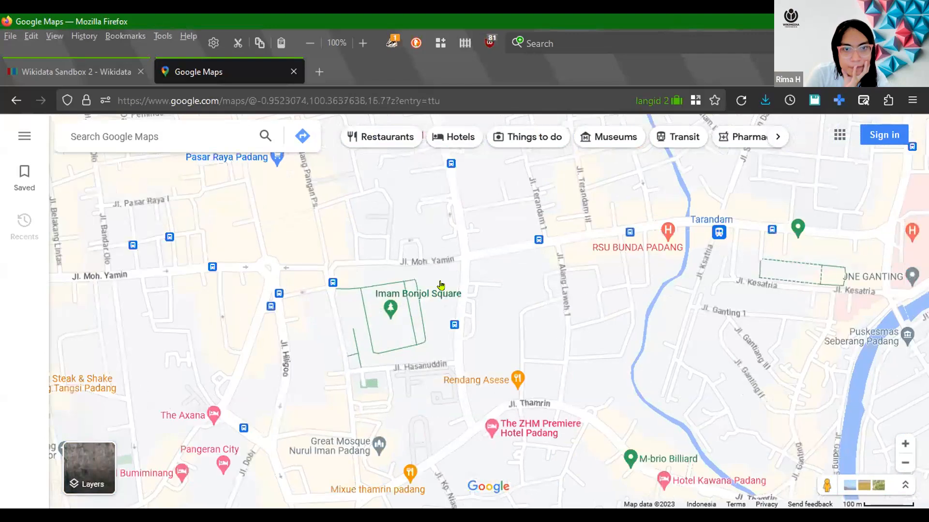
Copy the coordinates -0.95246, 100.36245 of the point inside Imam Bonjol Square
right_click(387, 325)
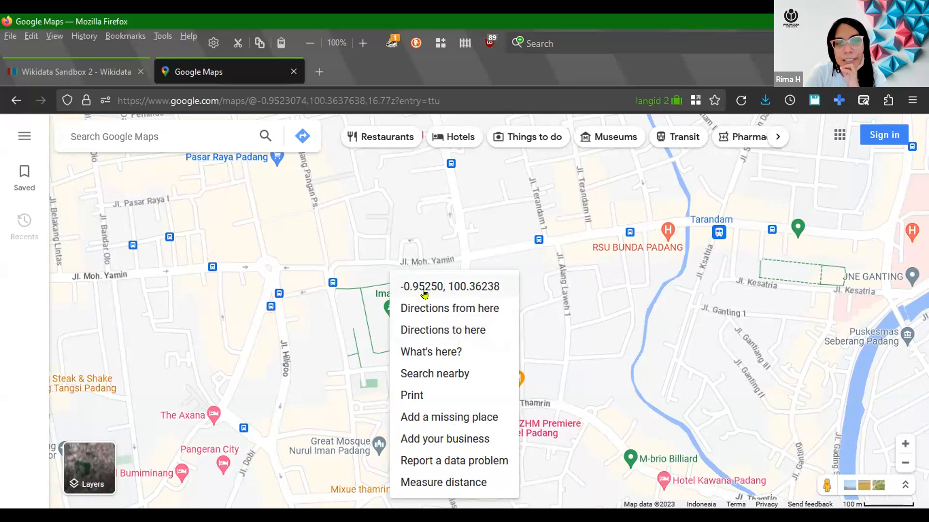
right_click(386, 327)
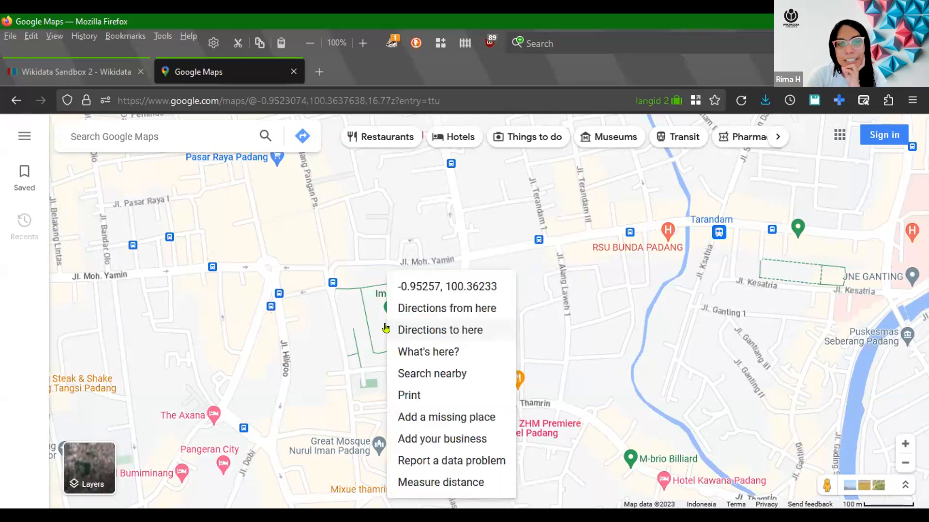
right_click(359, 304)
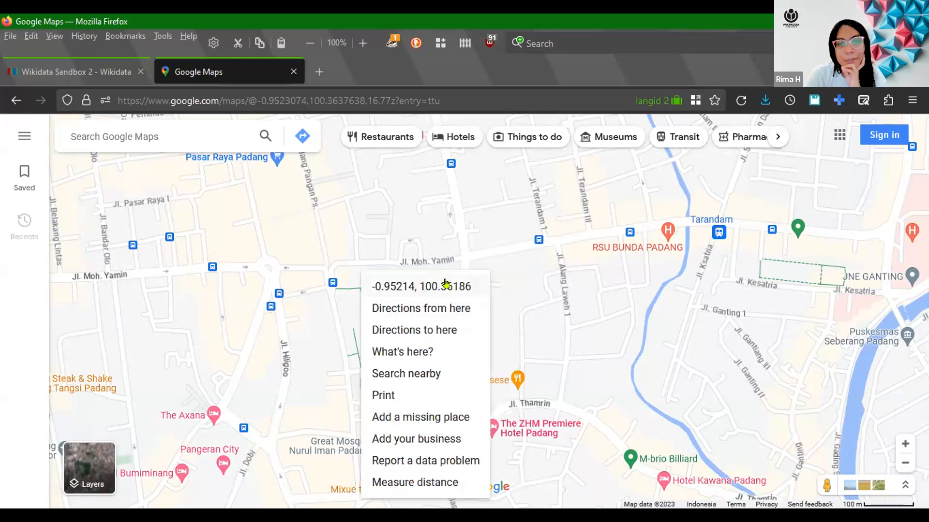
right_click(518, 315)
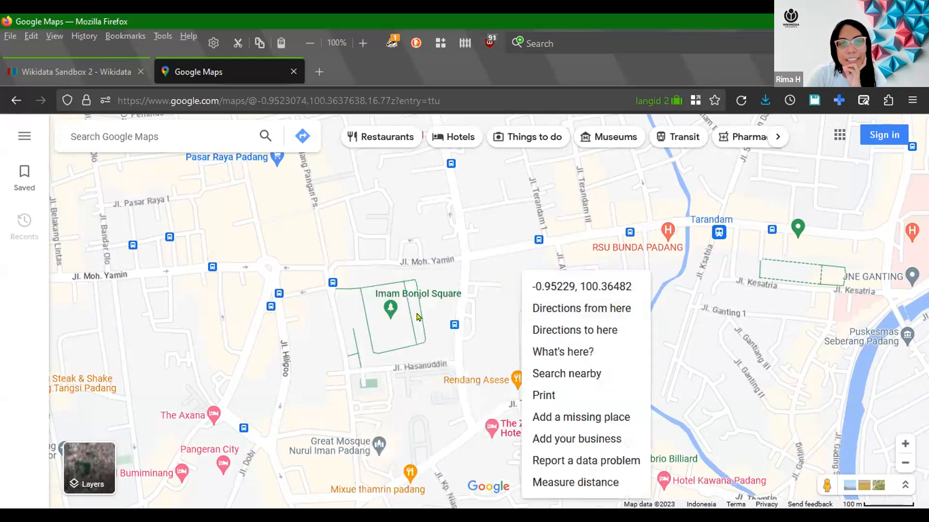
right_click(390, 325)
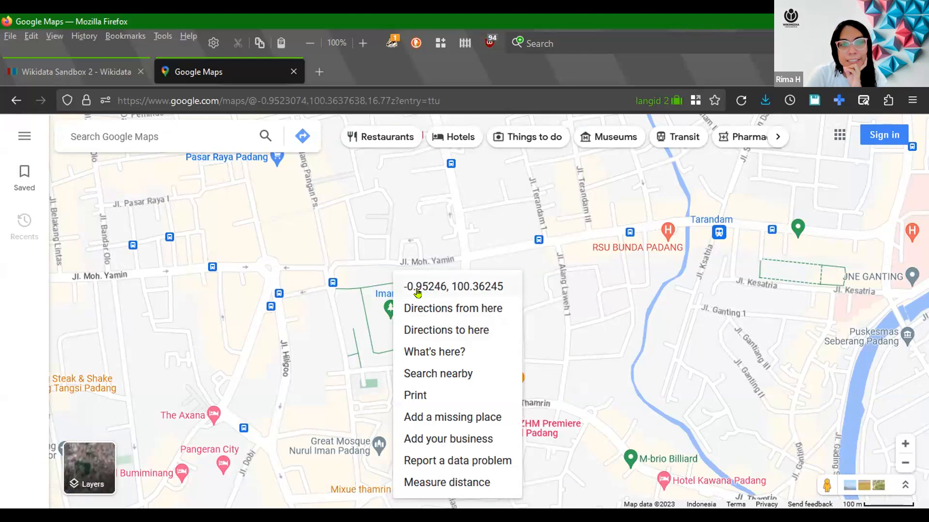
click(416, 290)
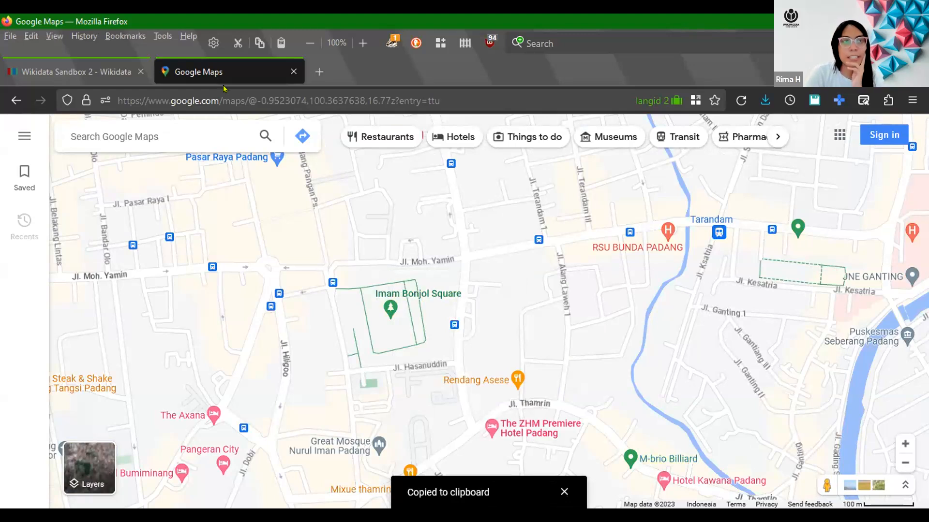
Switch to the Wikidata Sandbox 2 page and paste the copied coordinates as the value of the new "koordinat tempat" statement
click(90, 77)
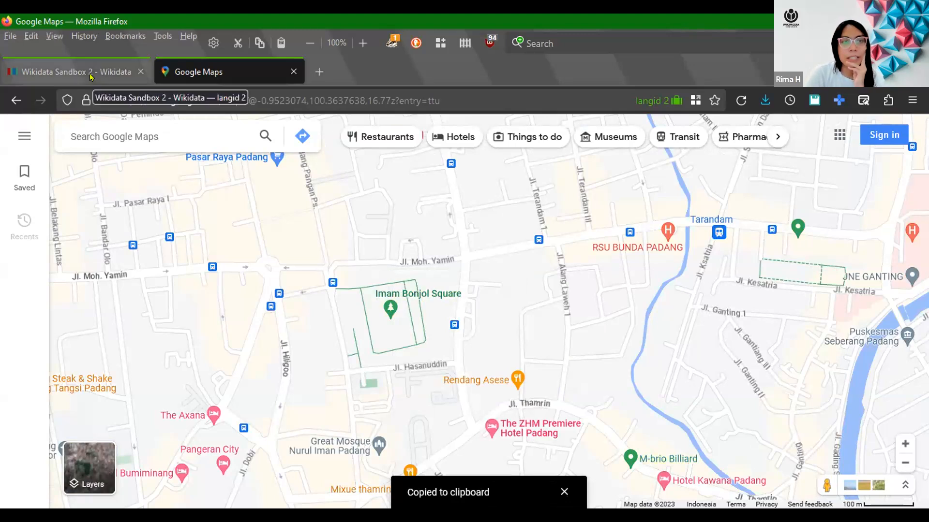
scroll(386, 333, down, 7)
scroll(386, 334, down, 3)
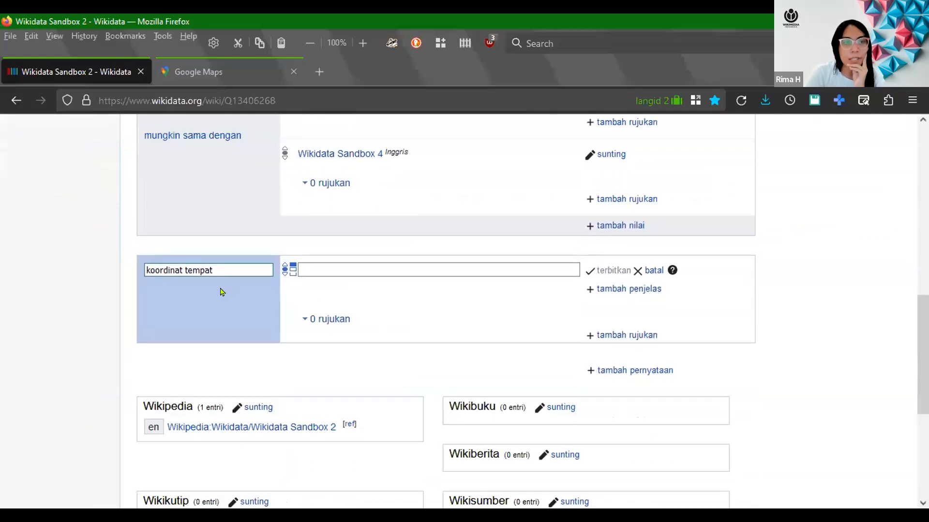
click(346, 265)
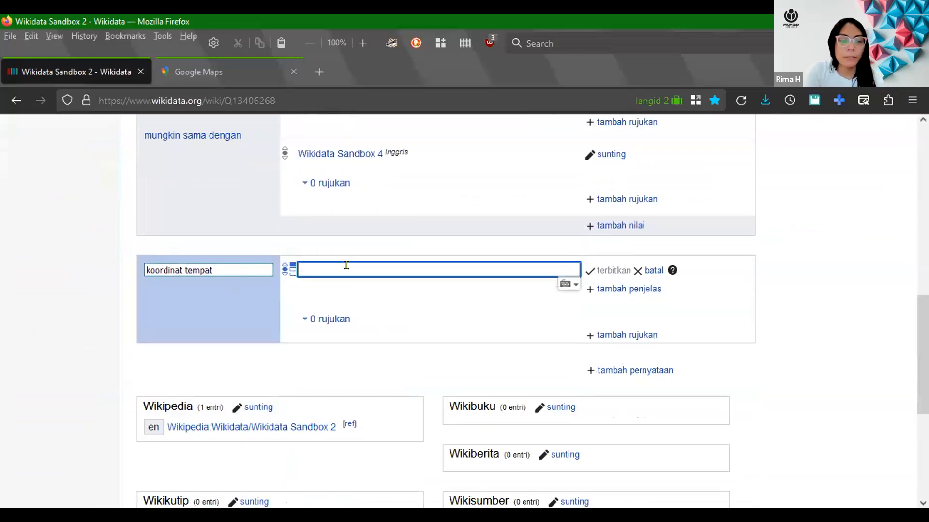
key(ctrl+v)
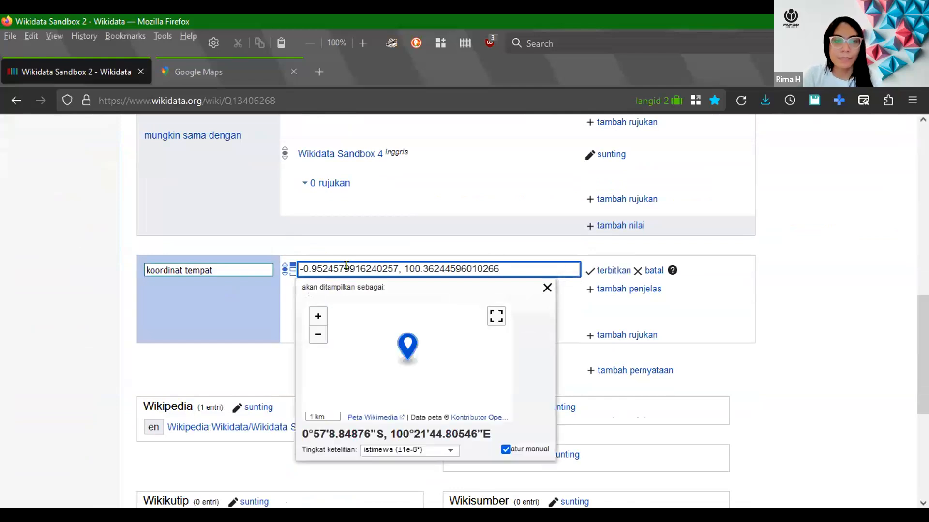
Inspect the pasted location at street level in the coordinate value's preview map
double_click(317, 317)
click(317, 316)
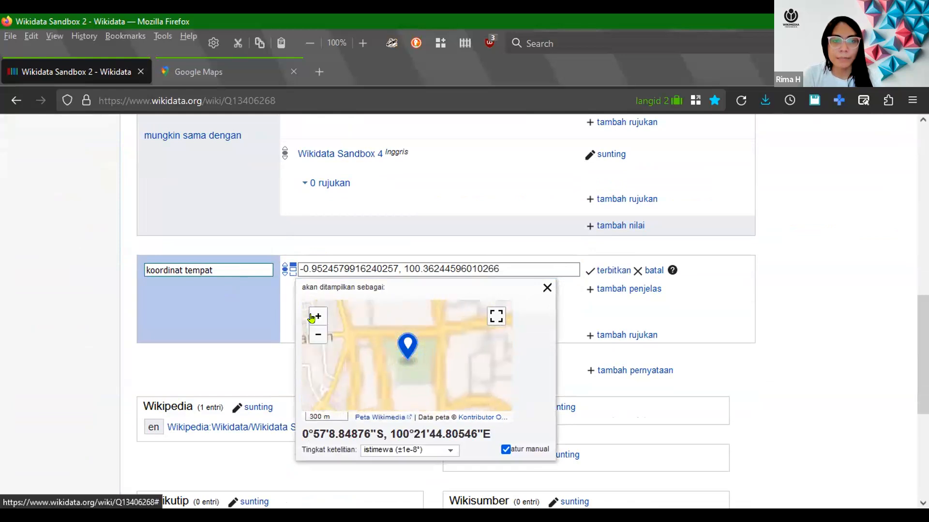
click(312, 317)
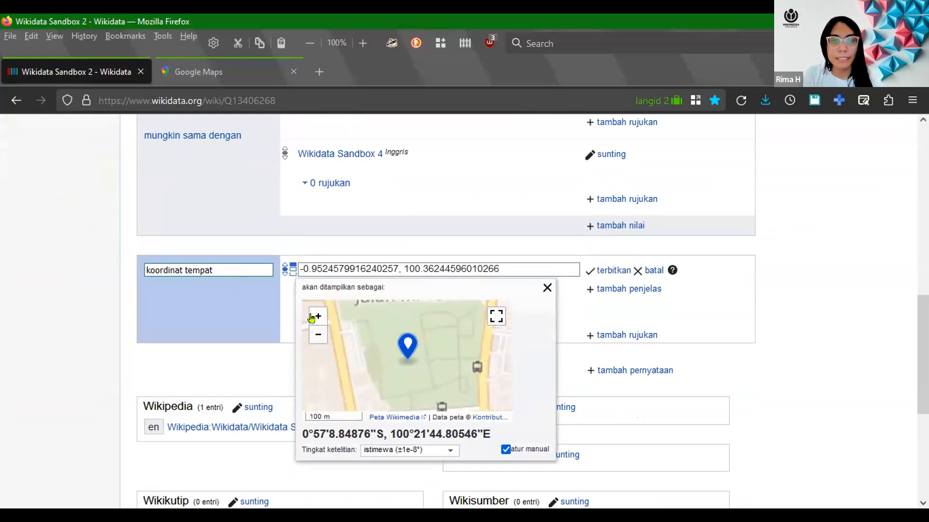
mouse_move(367, 330)
mouse_down()
mouse_move(366, 364)
mouse_move(369, 338)
mouse_up()
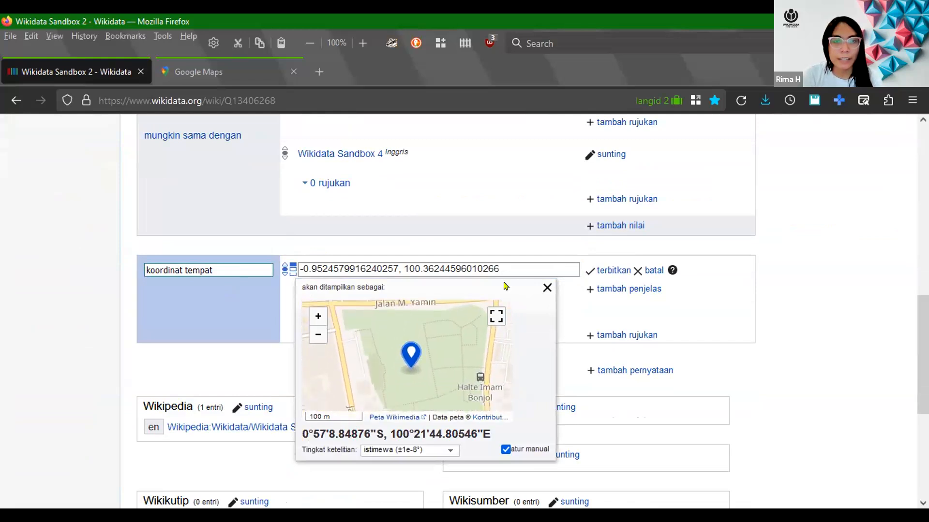
Shorten the longitude in the "koordinat tempat" value to five decimals, 100.36245
click(518, 262)
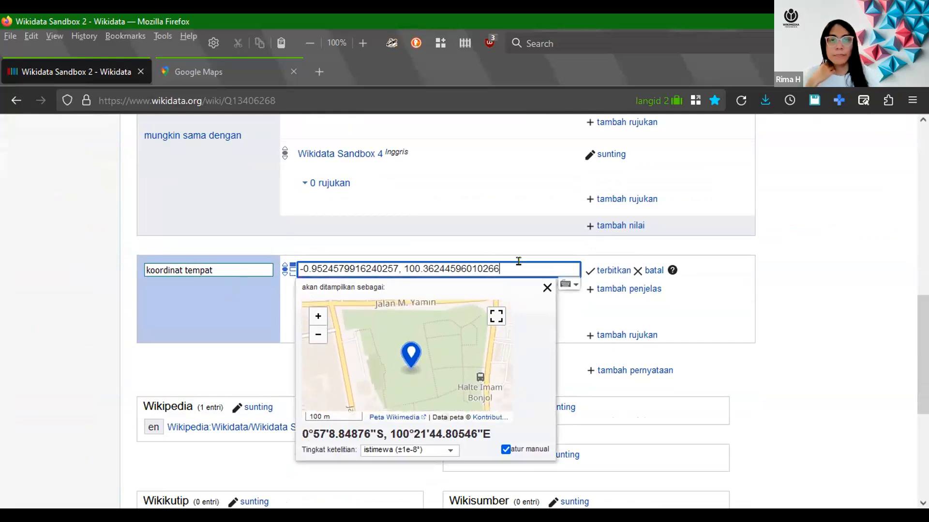
key(ctrl+Tab)
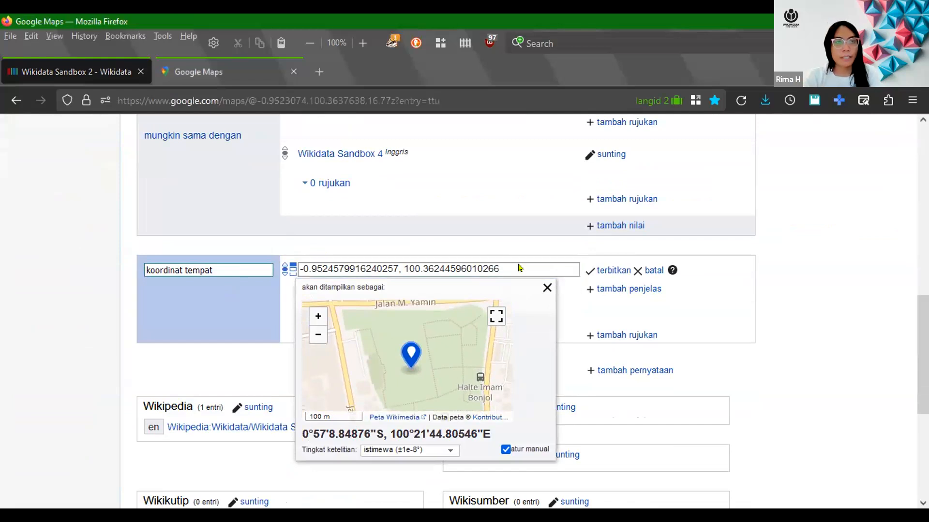
key(ctrl+Tab)
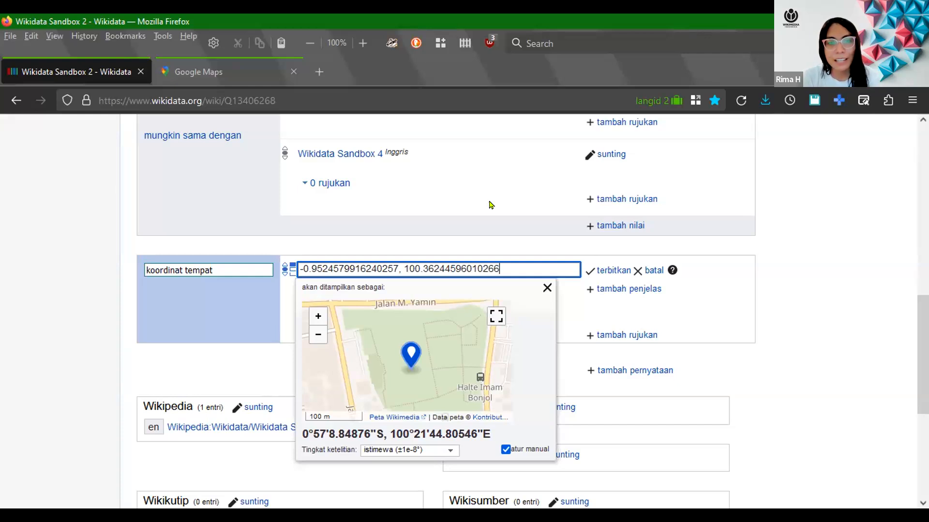
key(BackSpace)
key(BackSpace)
key(BackSpace)
key(BackSpace)
key(BackSpace)
key(BackSpace)
key(BackSpace)
key(BackSpace)
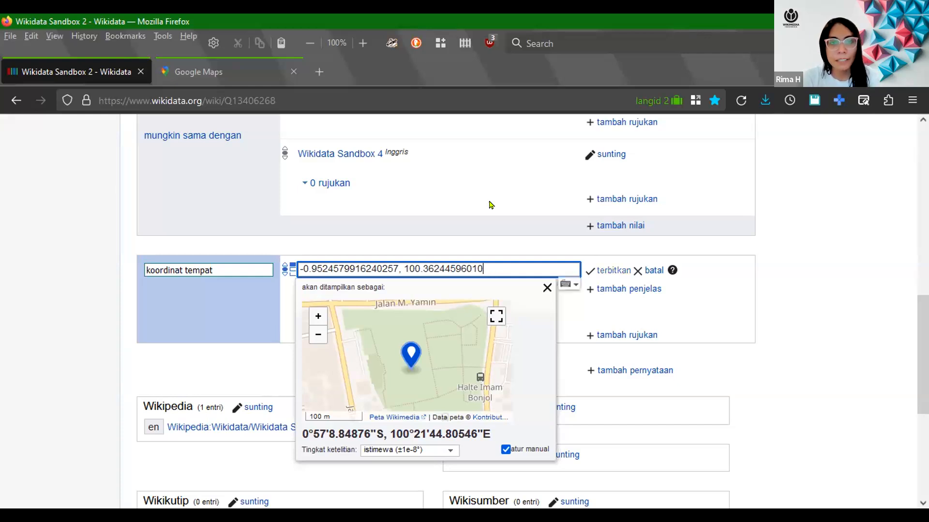
key(BackSpace)
key(BackSpace)
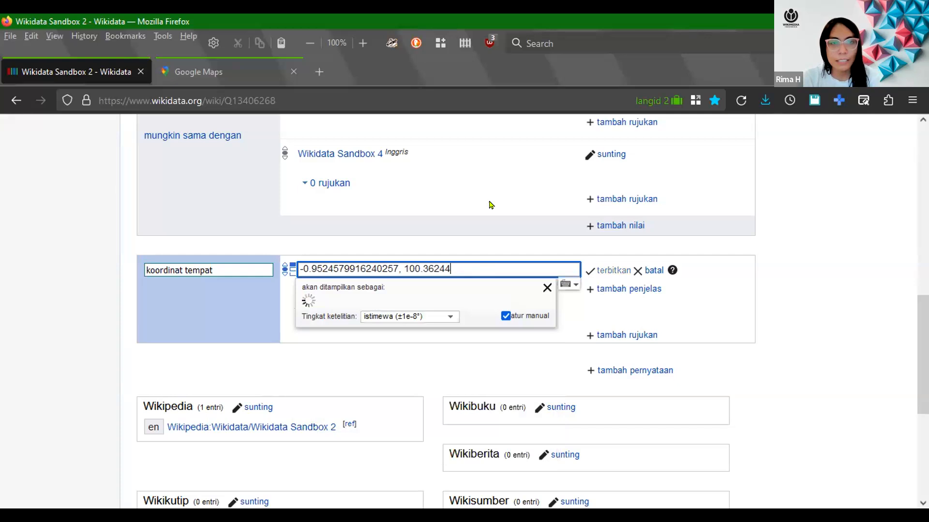
text(5)
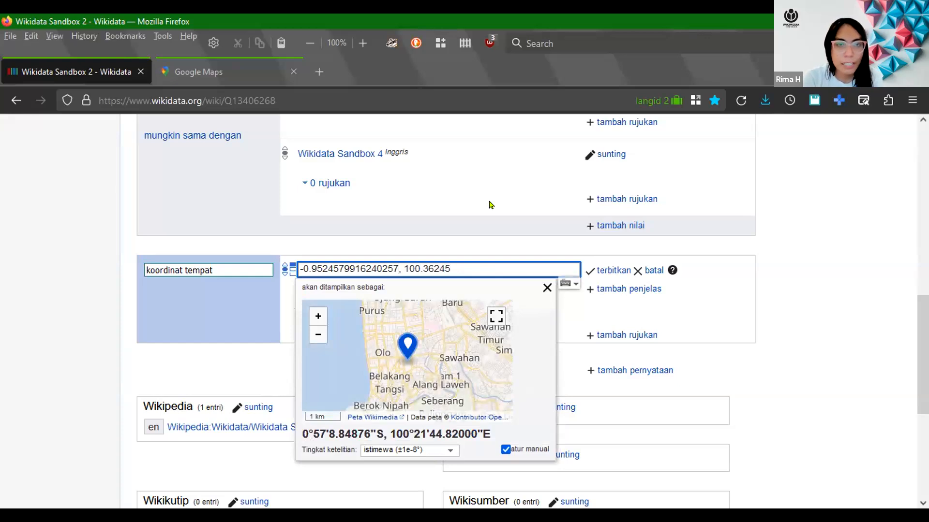
Shorten the latitude in the "koordinat tempat" value to five decimals, -0.95245
key(BackSpace)
key(BackSpace)
key(BackSpace)
key(BackSpace)
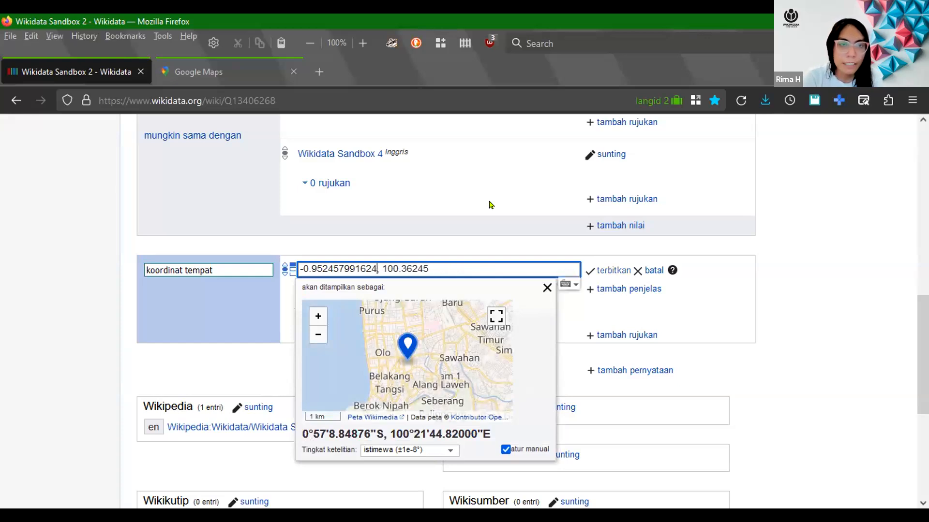
key(BackSpace)
key(BackSpace)
key(BackSpace)
key(BackSpace)
key(BackSpace)
key(BackSpace)
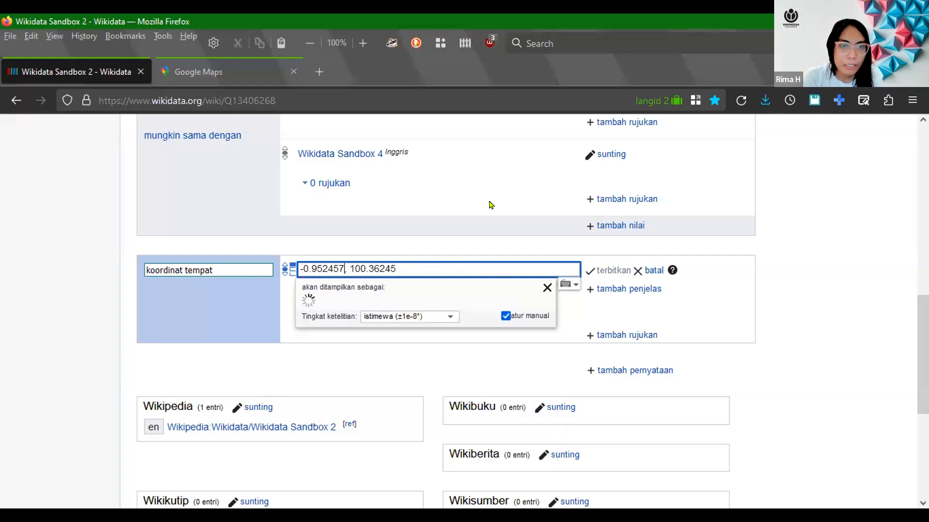
key(BackSpace)
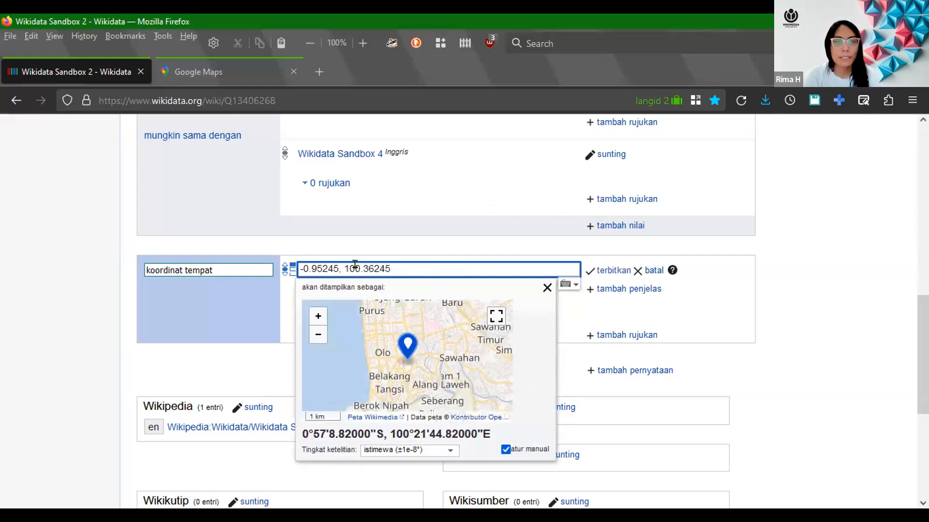
Examine the marker of the shortened coordinates on the preview map, both close up and in its surroundings, and close the preview
click(315, 322)
click(317, 318)
click(317, 317)
click(316, 317)
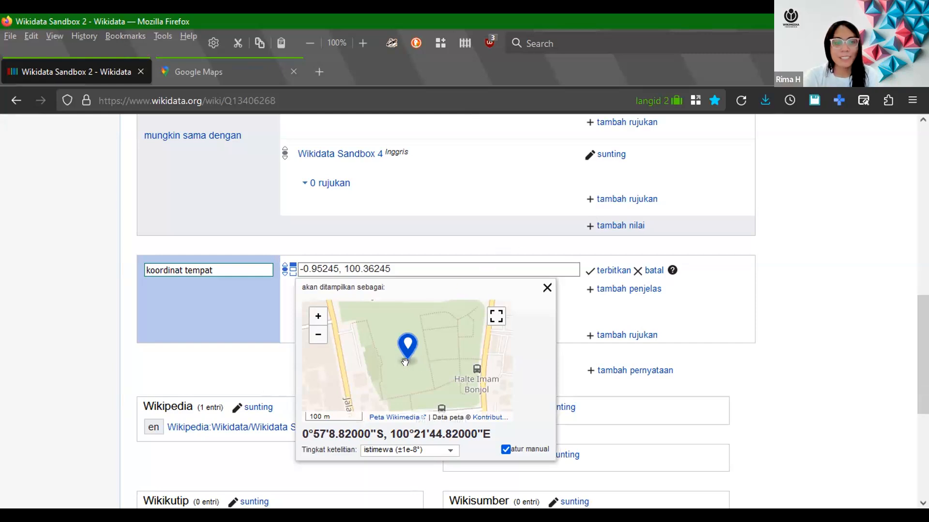
scroll(405, 363, down, 1)
scroll(405, 363, up, 1)
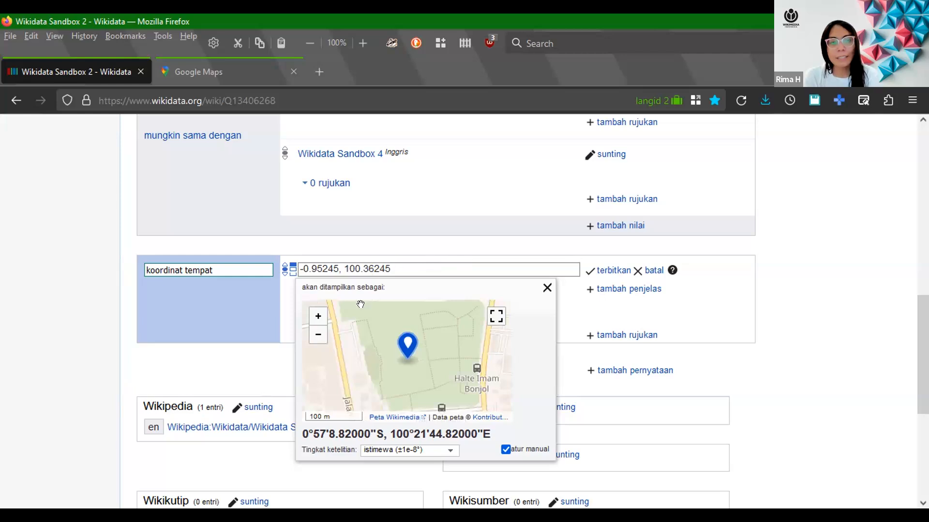
click(315, 317)
click(315, 317)
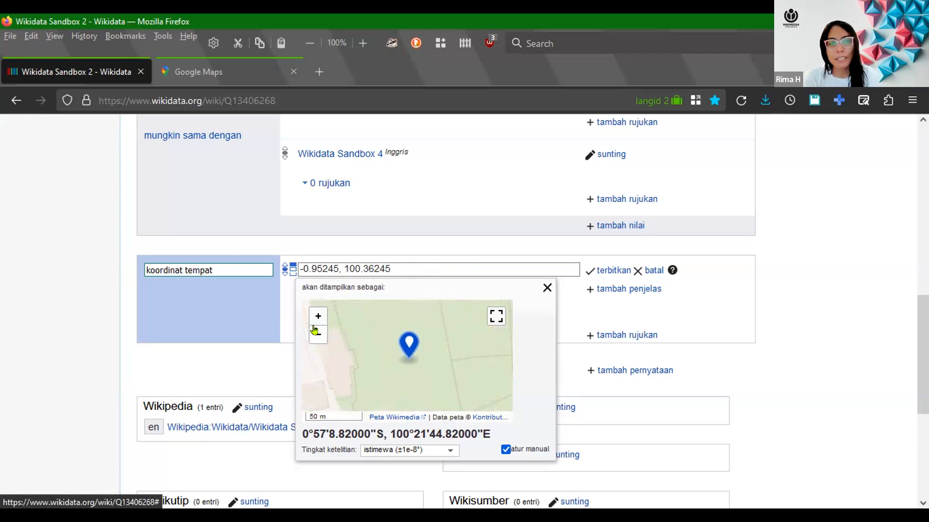
click(315, 333)
click(315, 333)
click(315, 333)
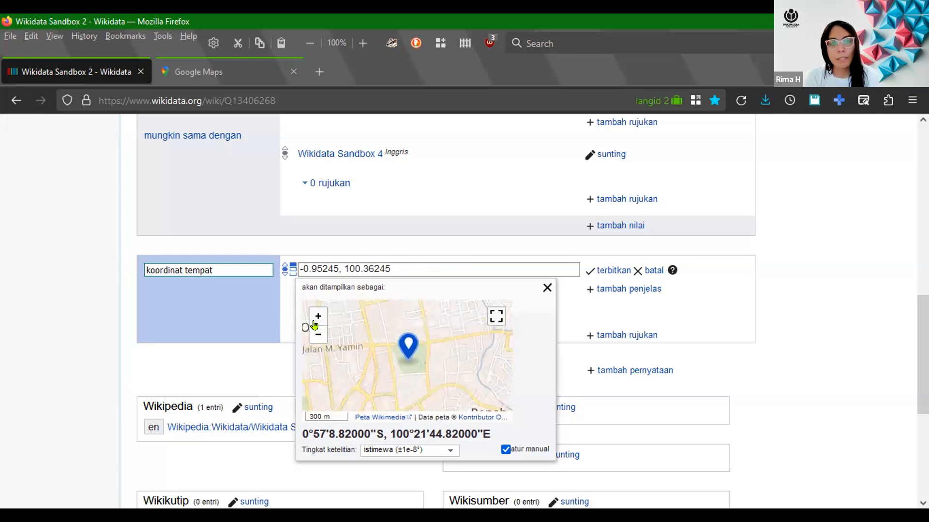
click(315, 321)
click(314, 321)
click(314, 321)
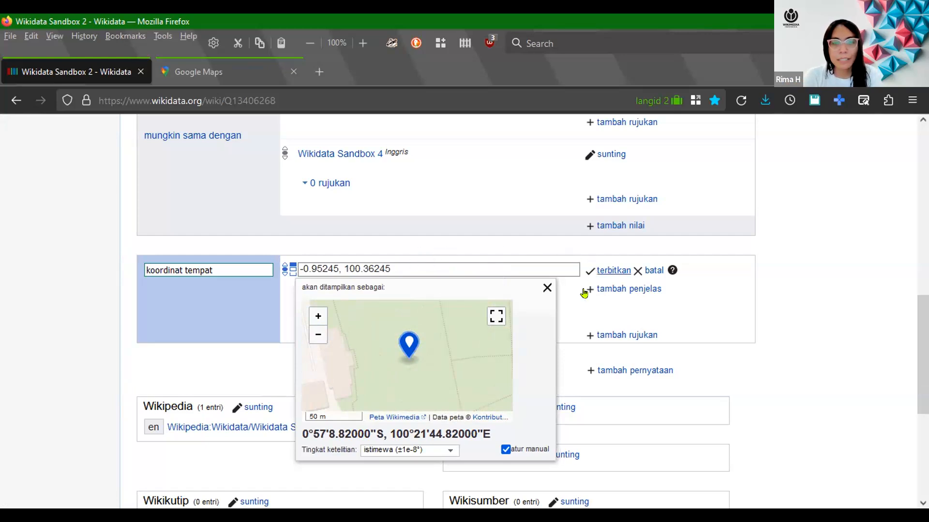
click(547, 287)
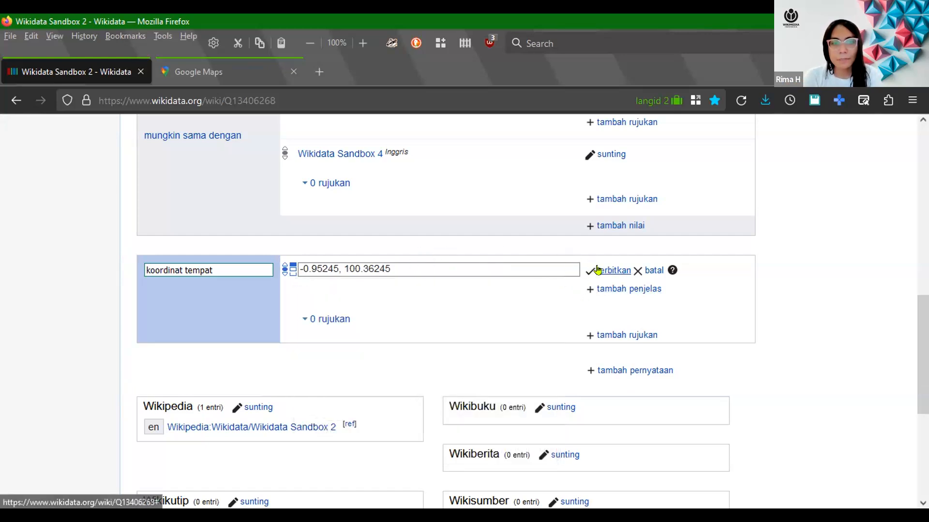
Publish the "koordinat tempat" statement with the value -0.95245, 100.36245 and review the saved entry
click(598, 270)
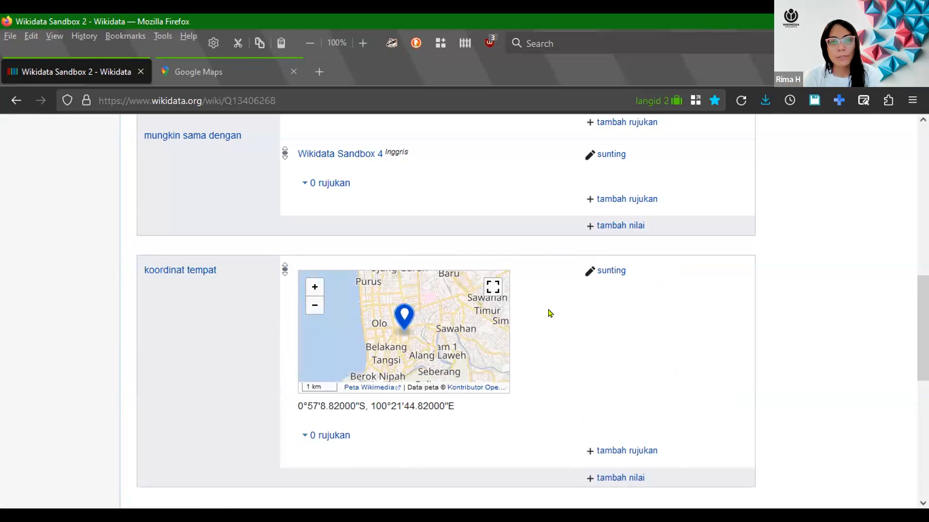
scroll(547, 315, down, 5)
scroll(550, 314, up, 2)
scroll(550, 313, up, 1)
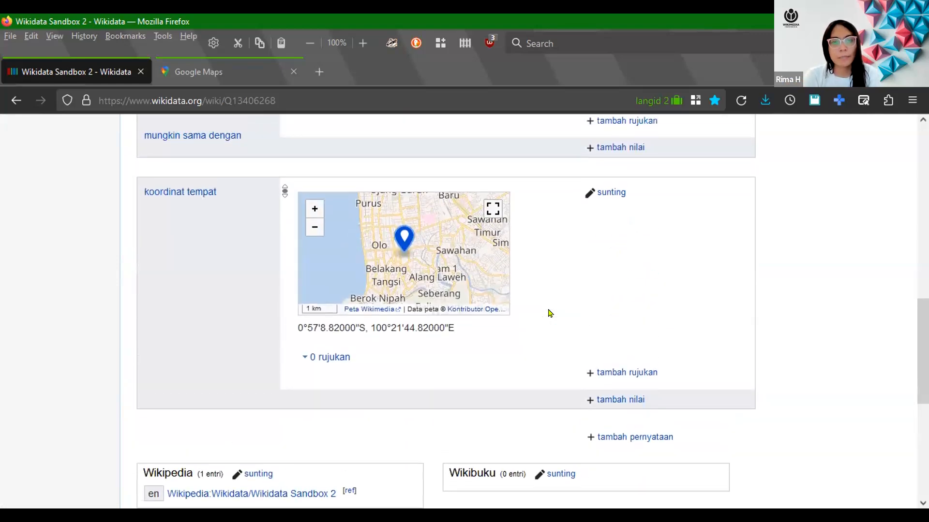
Switch to Google Maps and browse from Imam Bonjol Square to the Sumbawa Besar area in West Nusa Tenggara
click(232, 74)
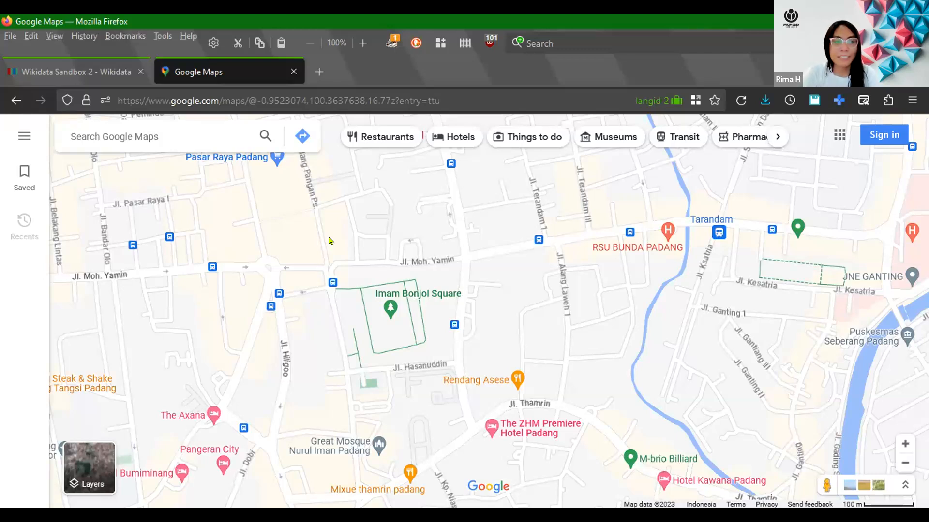
scroll(328, 240, down, 10)
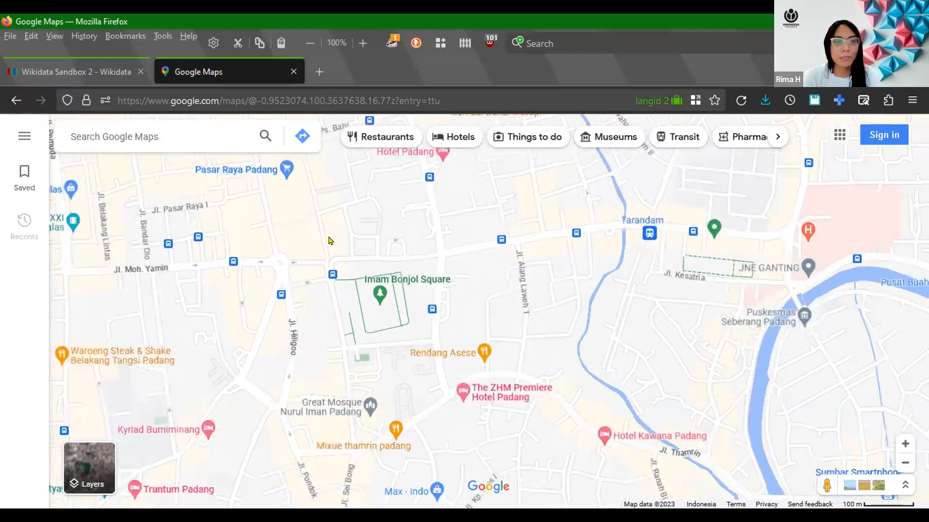
scroll(408, 272, up, 10)
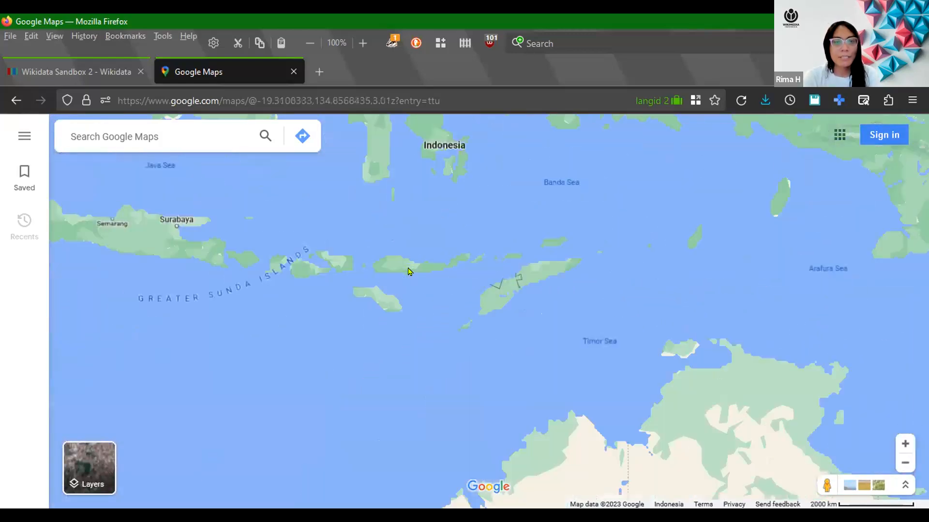
drag(332, 287, 426, 367)
drag(295, 309, 376, 356)
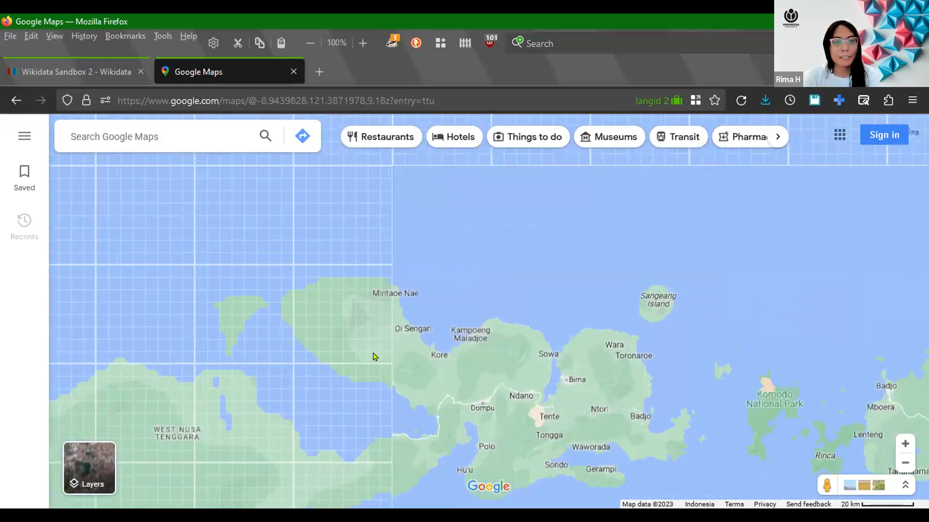
drag(310, 360, 375, 292)
scroll(347, 269, up, 5)
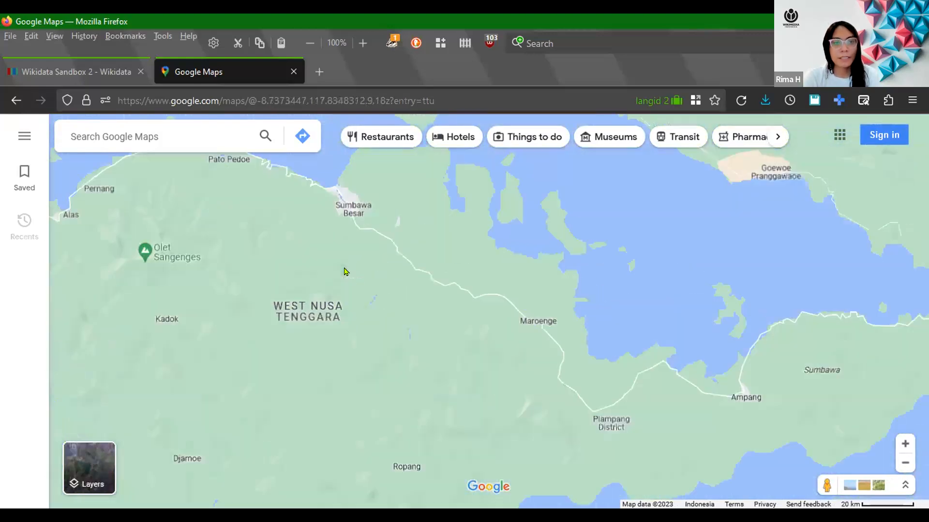
drag(442, 367, 493, 414)
drag(534, 280, 459, 369)
scroll(501, 352, up, 3)
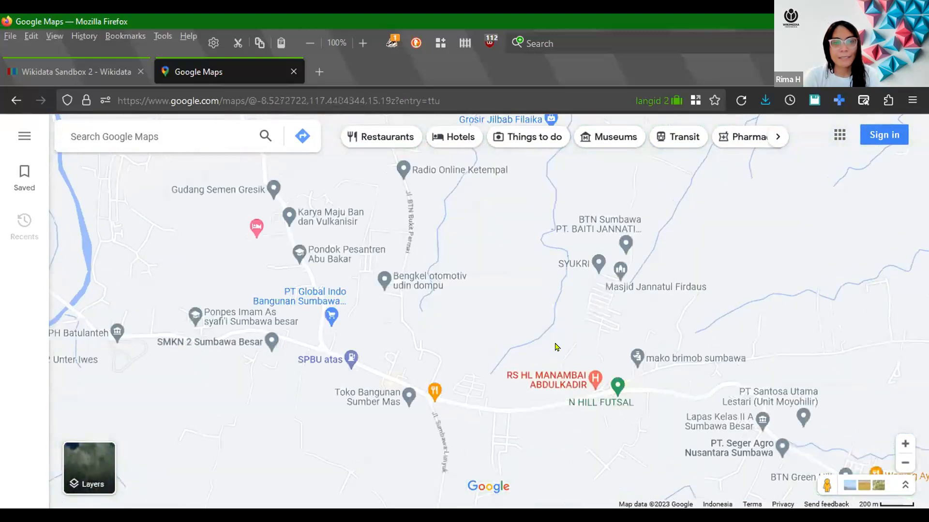
Examine the outskirts of Sumbawa Besar around RS HL Manambai Abdulkadir and the wider West Nusa Tenggara region on the map
drag(555, 347, 421, 261)
scroll(420, 262, up, 2)
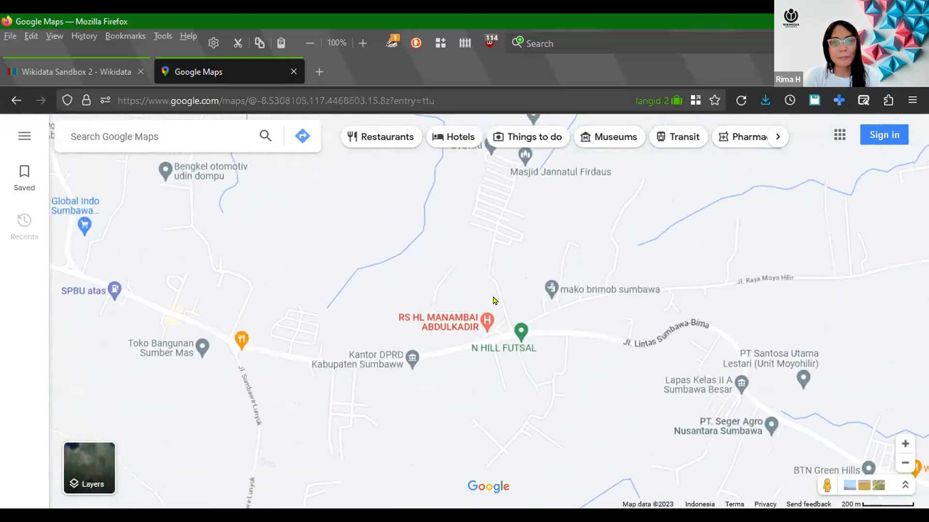
drag(406, 285, 668, 346)
drag(319, 221, 486, 410)
scroll(468, 231, down, 3)
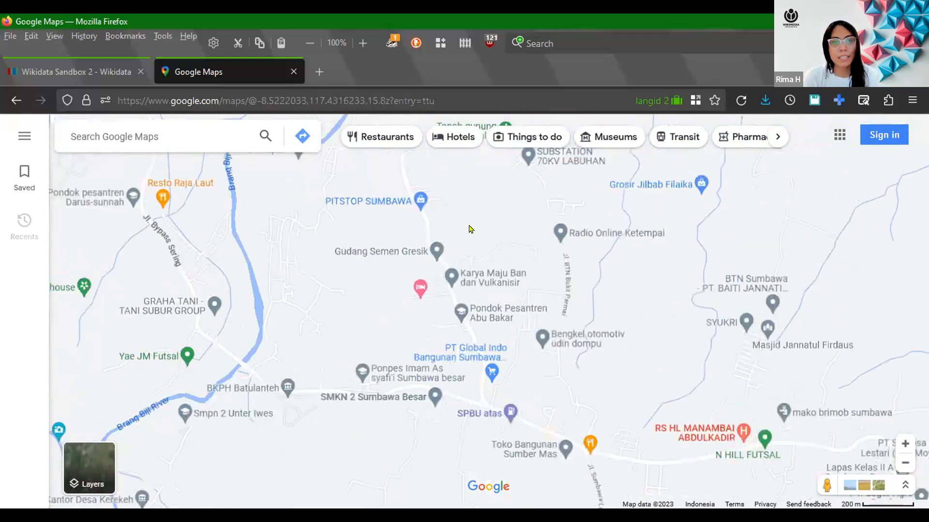
drag(435, 183, 474, 407)
drag(408, 228, 435, 348)
scroll(435, 348, down, 10)
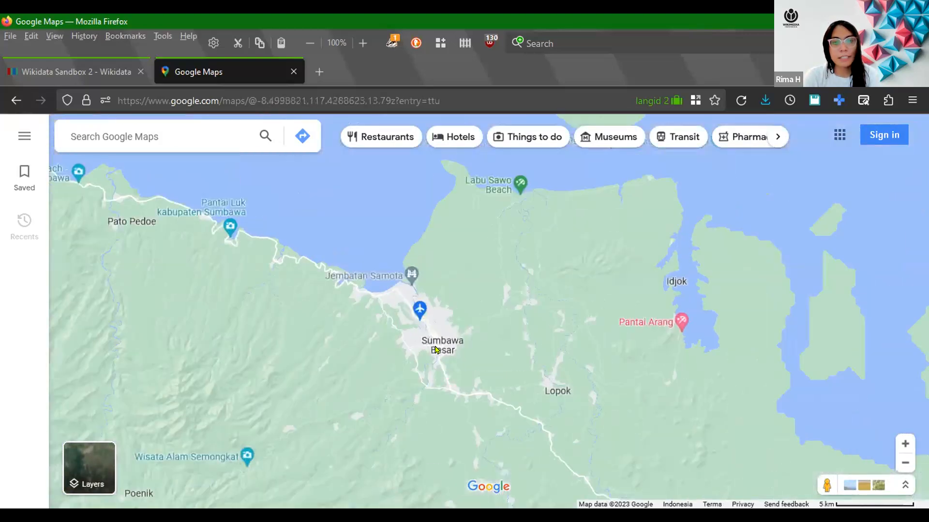
scroll(482, 327, down, 2)
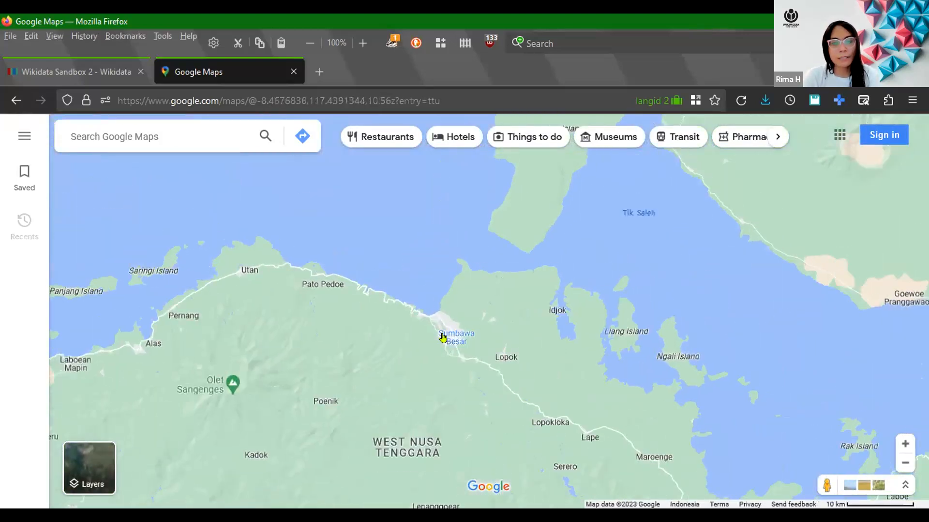
drag(367, 286, 354, 251)
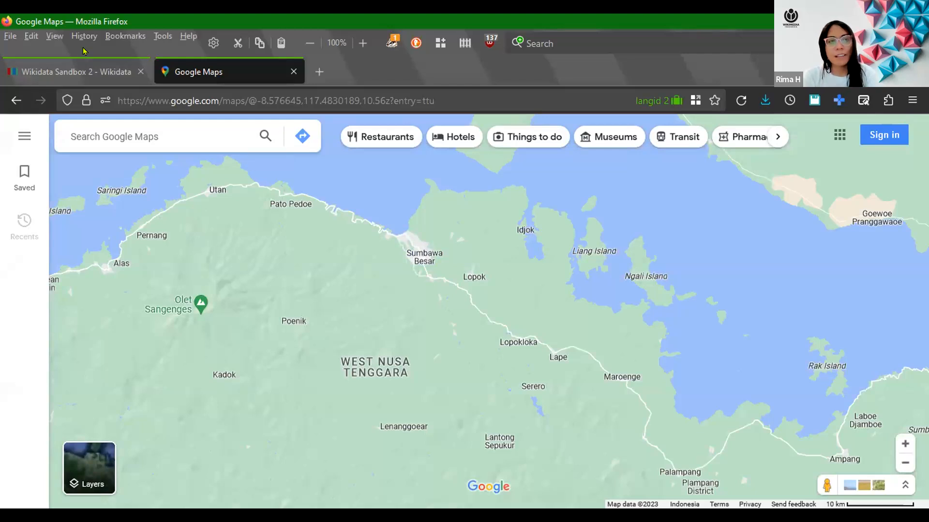
Return to the Wikidata Sandbox 2 item and inspect the saved coordinate's marker more closely on its embedded map
click(90, 70)
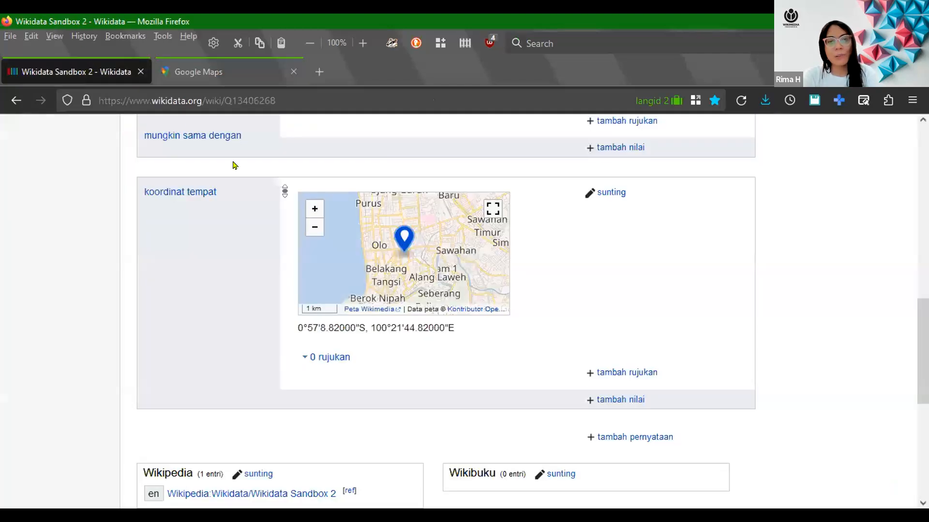
click(304, 216)
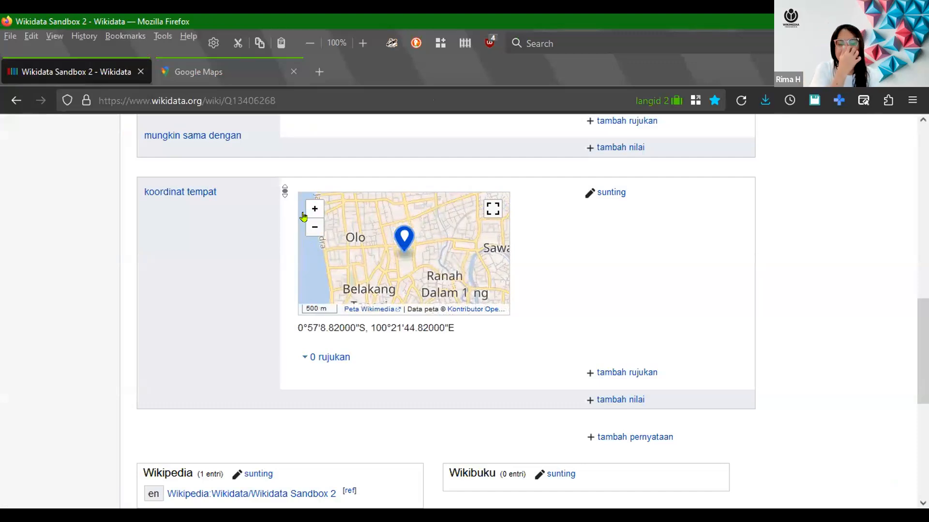
click(314, 209)
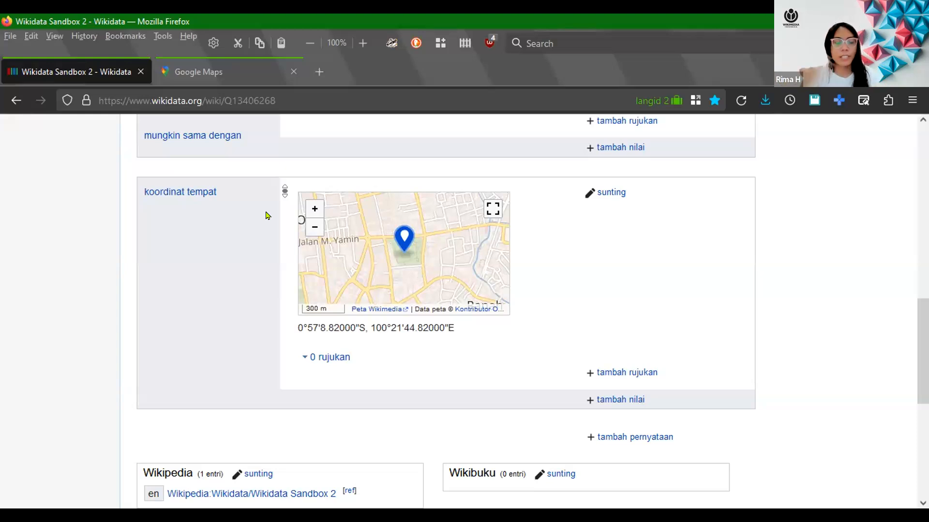
Switch back to Google Maps and browse from Sumbawa across Bali and Java to central Jakarta
click(238, 67)
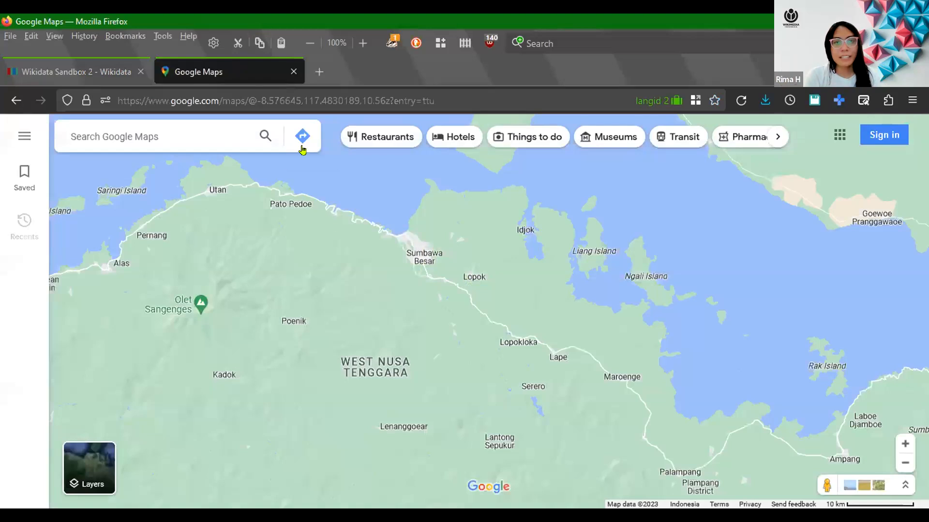
drag(541, 263, 545, 268)
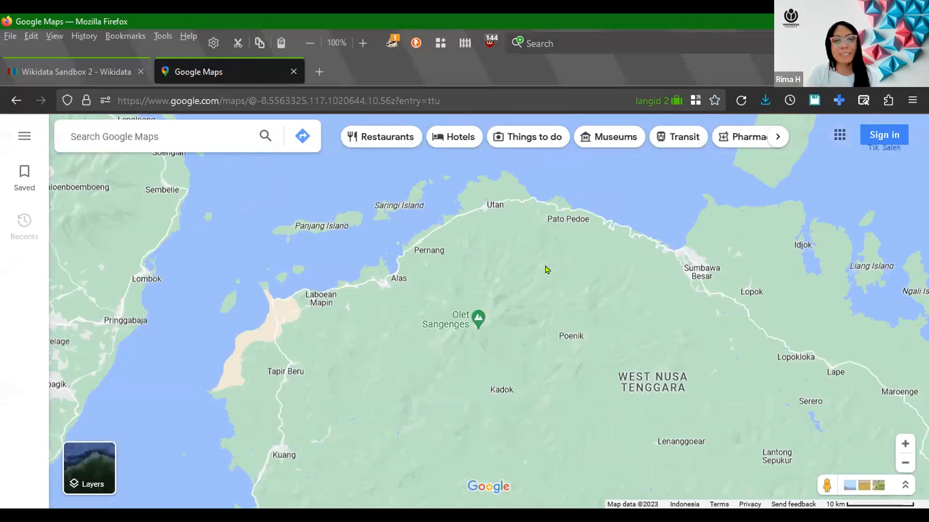
click(151, 136)
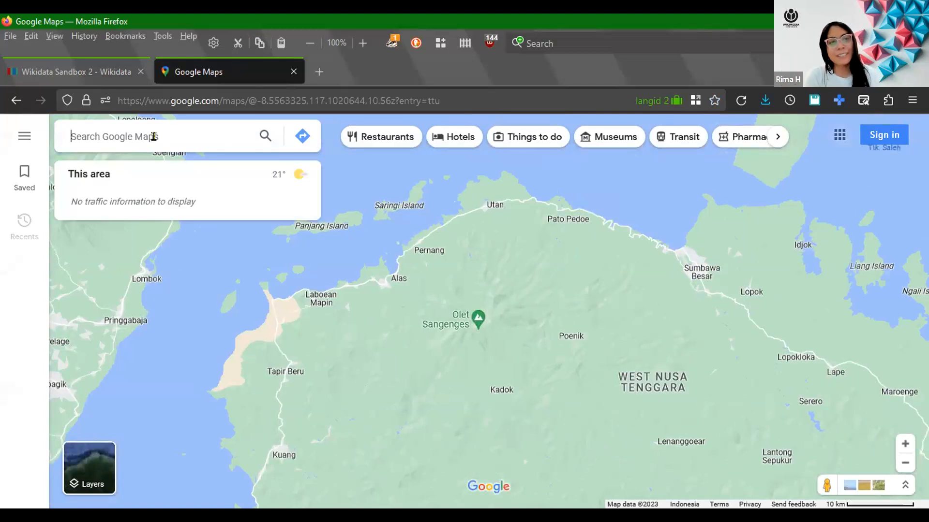
scroll(481, 234, up, 3)
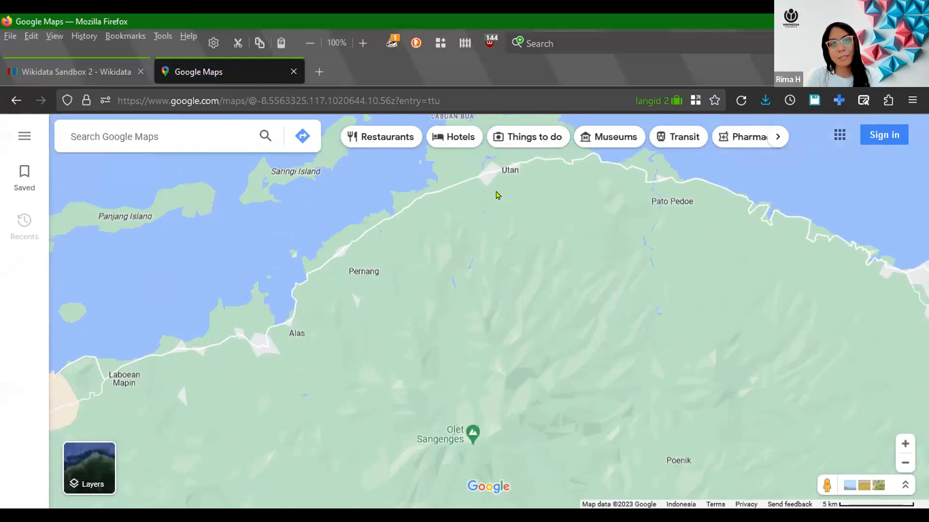
scroll(463, 228, down, 8)
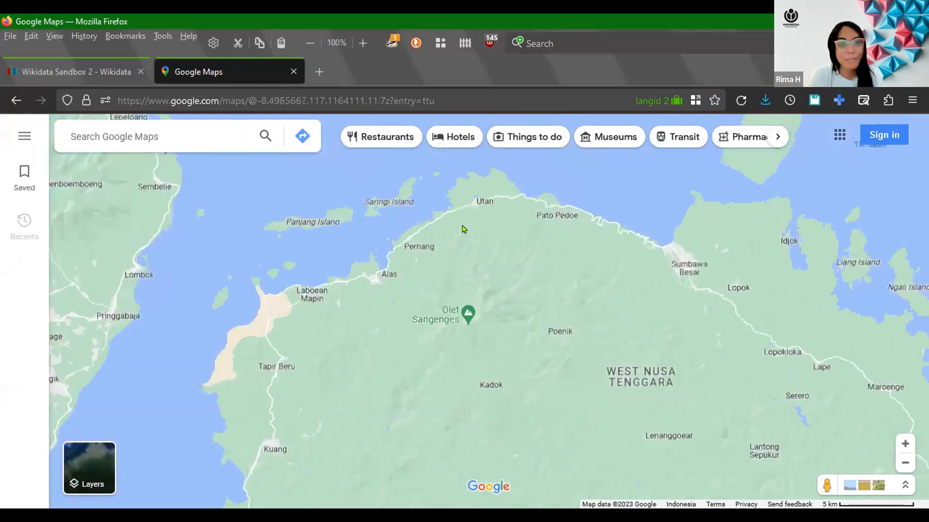
drag(166, 219, 571, 359)
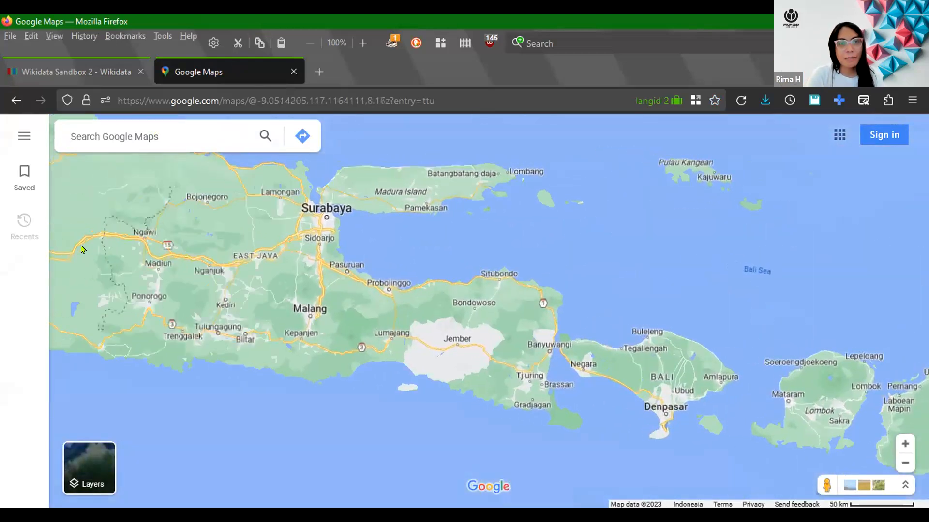
drag(149, 248, 555, 389)
drag(242, 286, 595, 304)
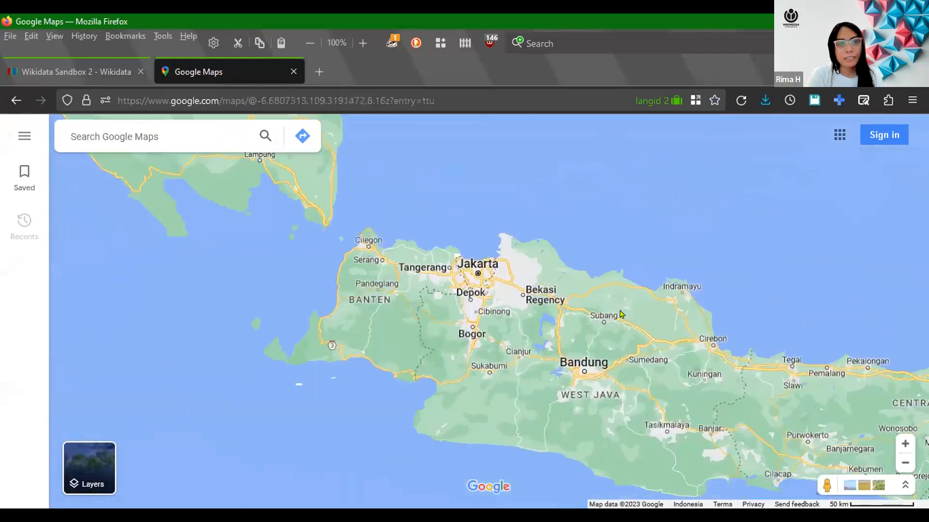
scroll(486, 279, up, 3)
scroll(486, 279, up, 10)
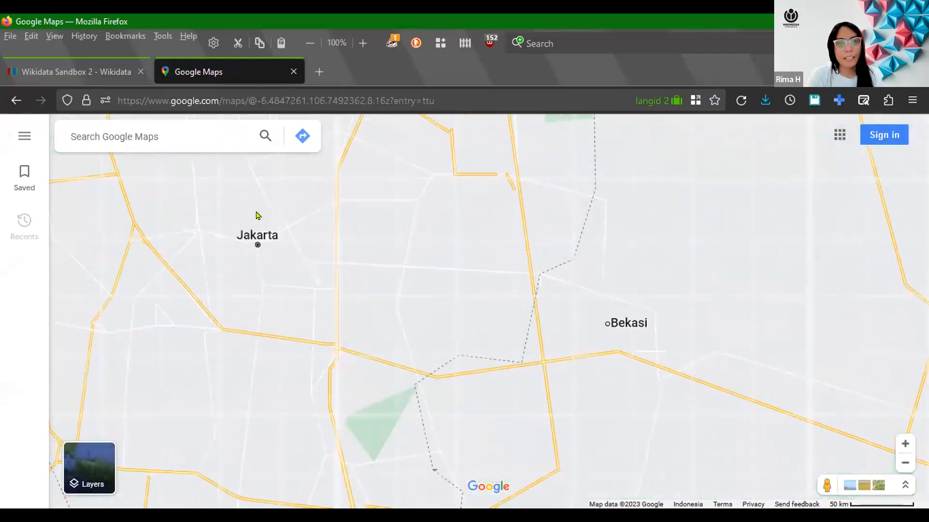
drag(463, 312, 481, 314)
scroll(484, 320, up, 5)
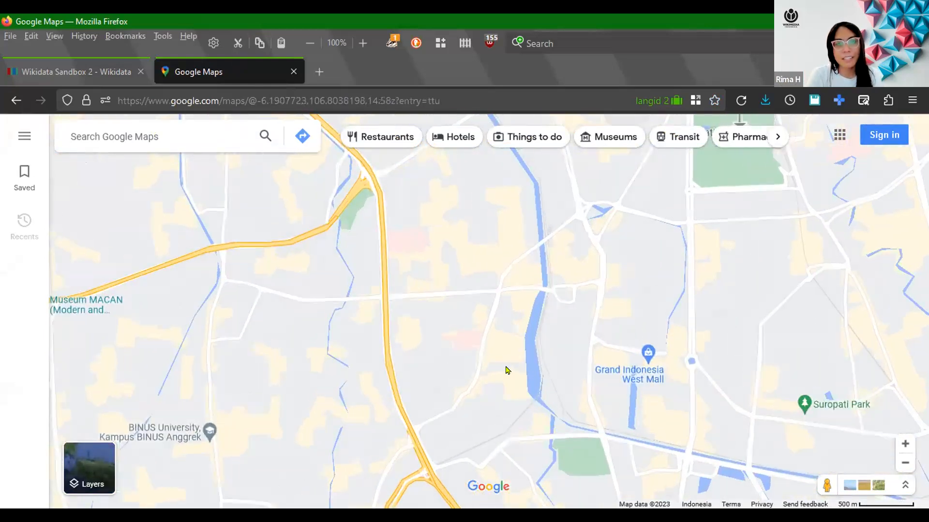
Browse central Jakarta on the map around Slipi, Petamburan and Tanah Abang for a suitable place
scroll(507, 370, up, 3)
drag(512, 347, 401, 411)
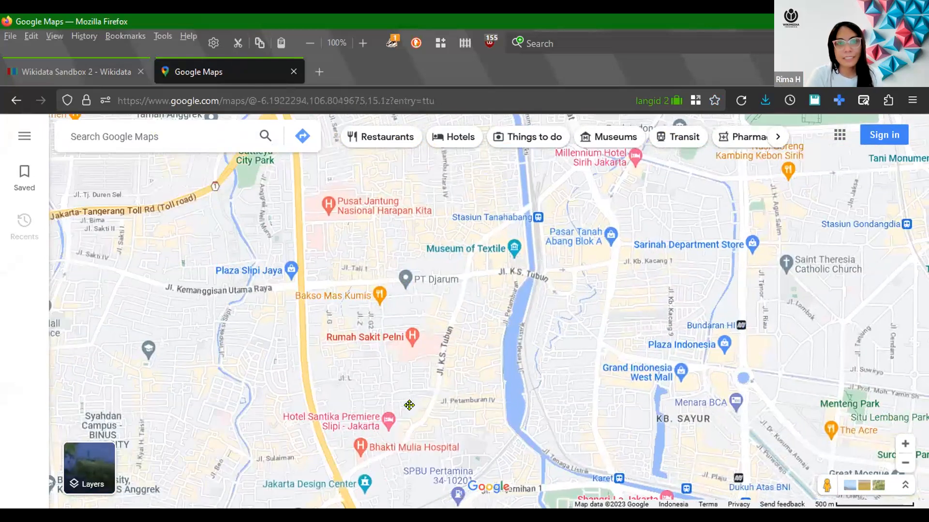
drag(238, 353, 435, 202)
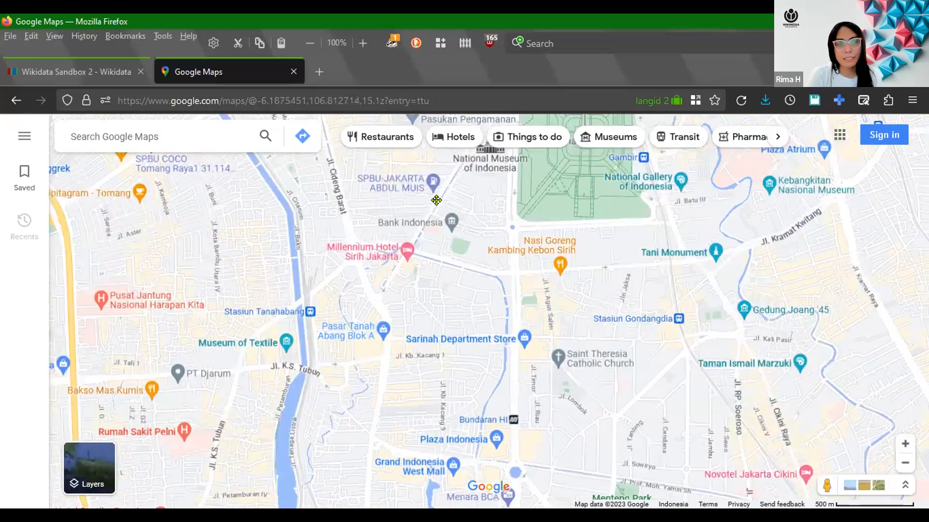
drag(388, 369, 448, 253)
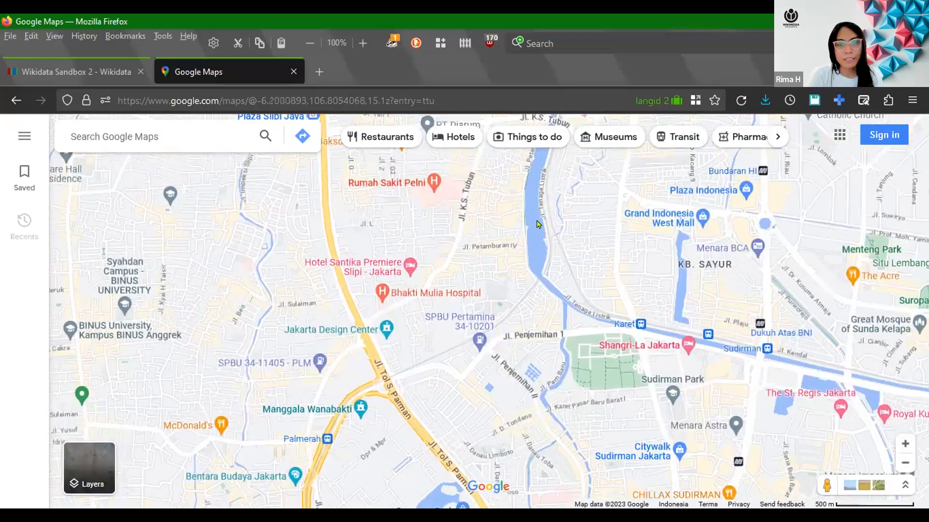
drag(533, 201, 532, 423)
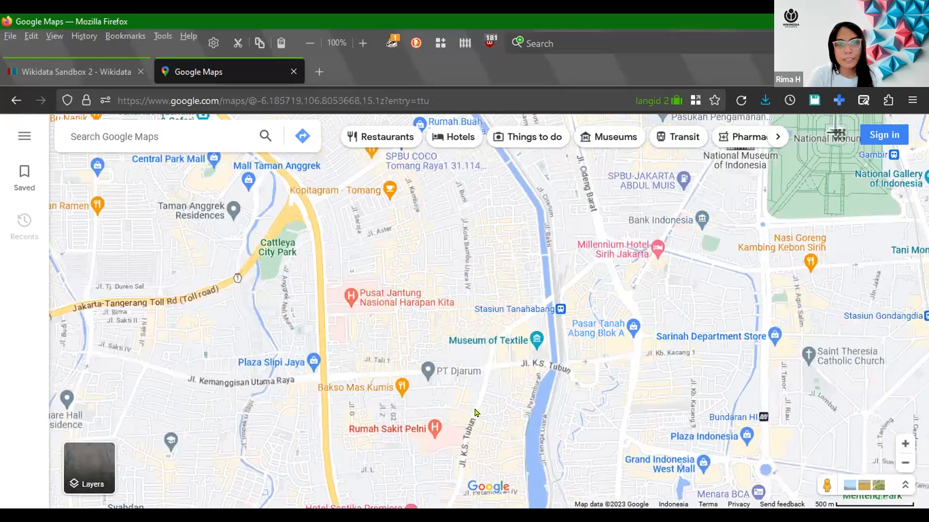
scroll(476, 412, up, 2)
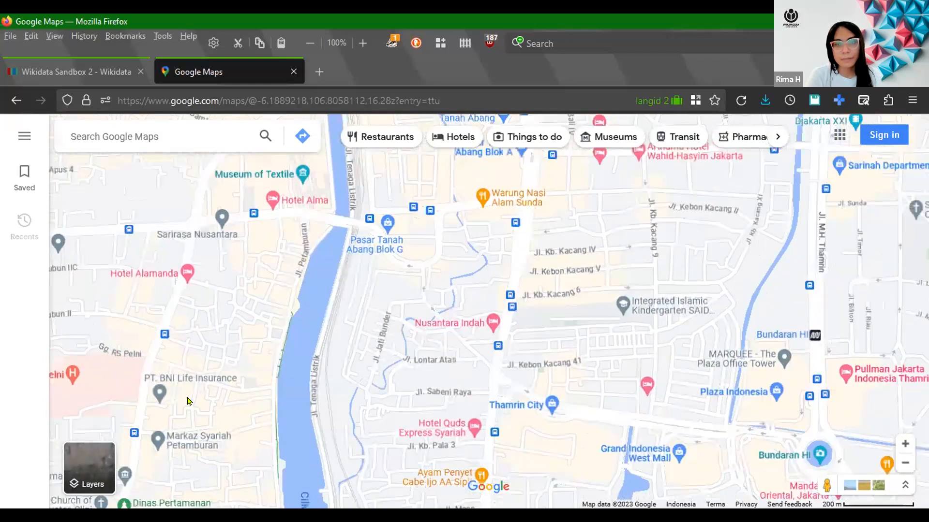
drag(356, 256, 384, 441)
drag(410, 352, 679, 372)
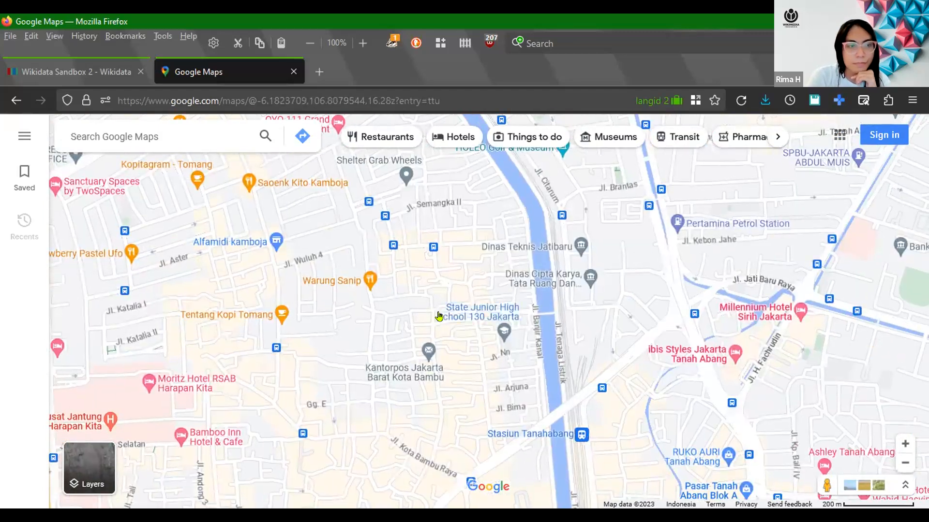
drag(438, 316, 468, 131)
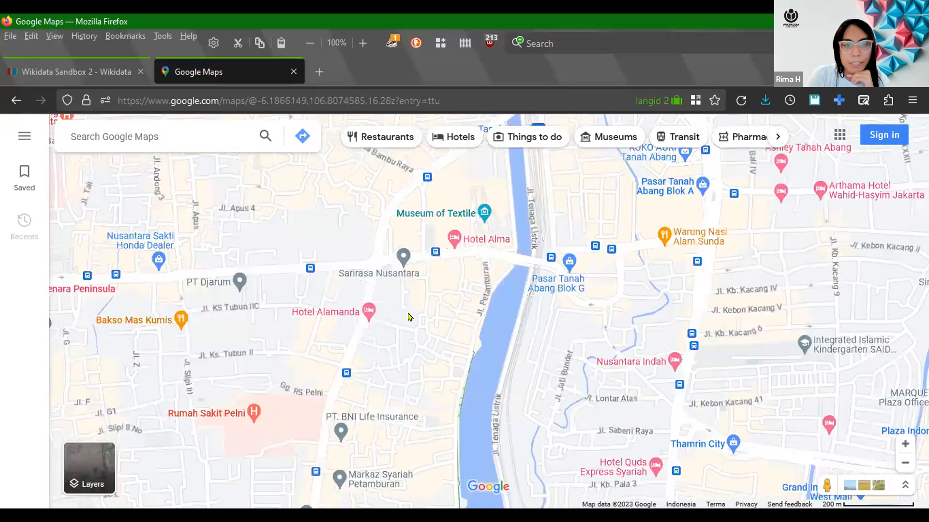
drag(409, 109, 406, 55)
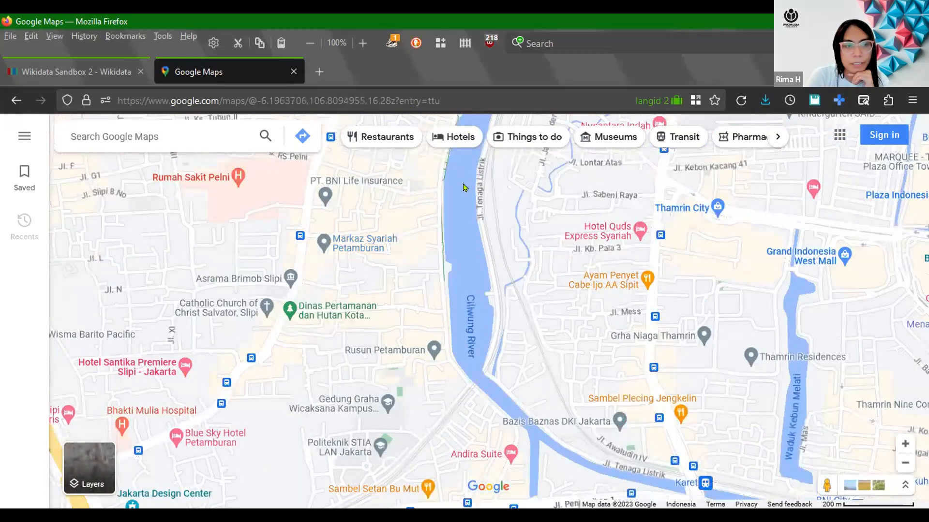
drag(357, 446, 408, 394)
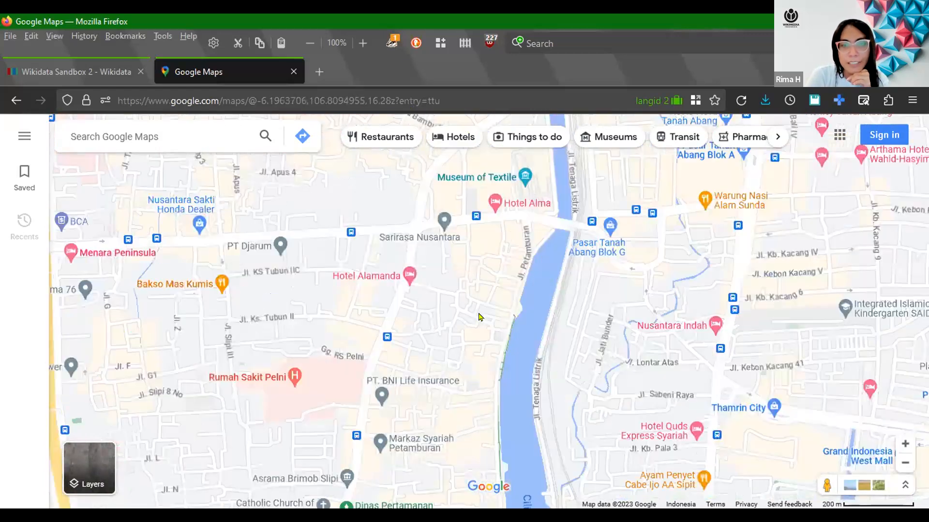
drag(464, 312, 138, 444)
drag(367, 328, 323, 433)
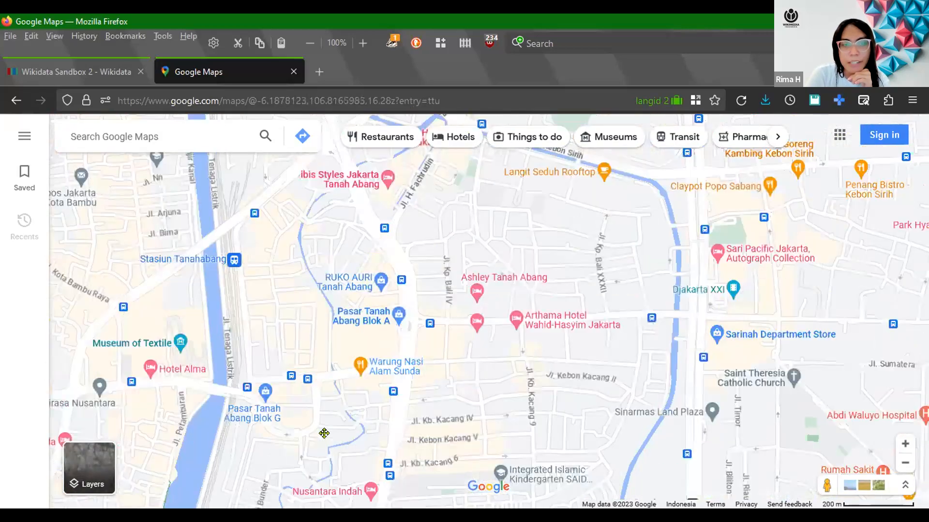
Find Tarakan Regional General Hospital, north of Tanah Abang, and view it at building level
drag(421, 201, 710, 305)
drag(286, 290, 402, 437)
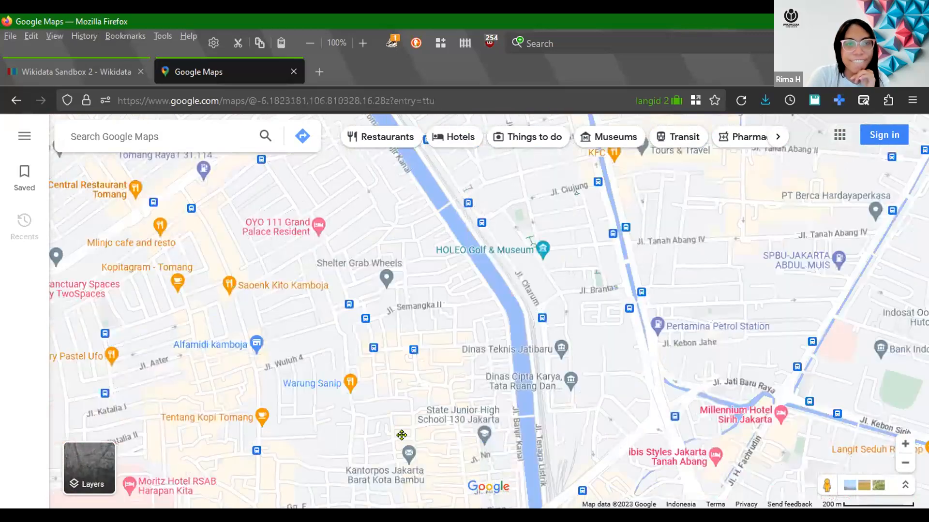
drag(399, 149, 583, 241)
drag(507, 242, 222, 398)
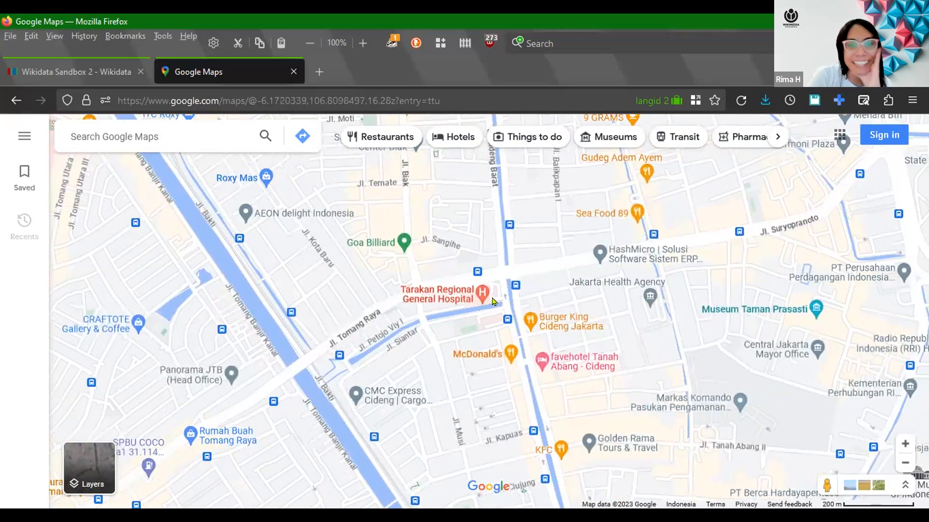
scroll(494, 301, up, 1)
scroll(493, 301, up, 4)
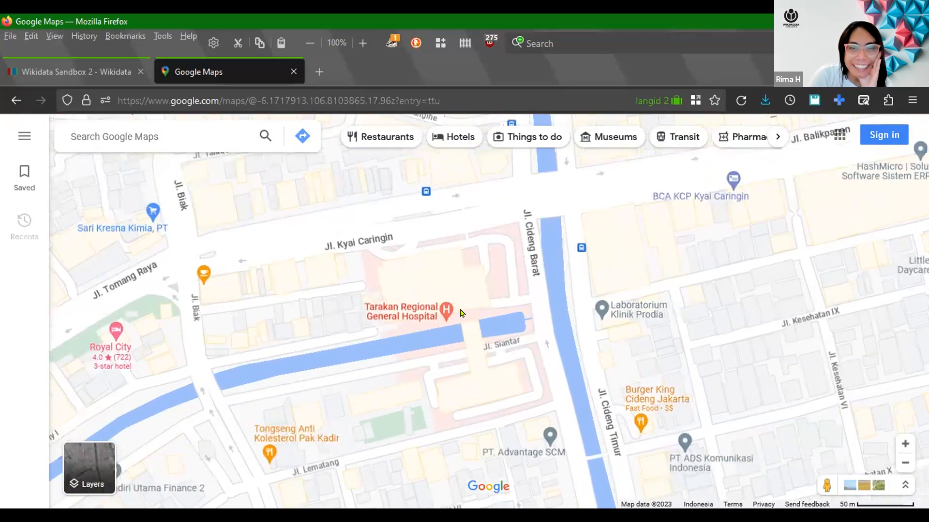
scroll(449, 316, up, 1)
Examine the Tarakan Regional General Hospital buildings and their surroundings between Jl. Siantar and Jl. Cideng Barat
drag(547, 292, 459, 279)
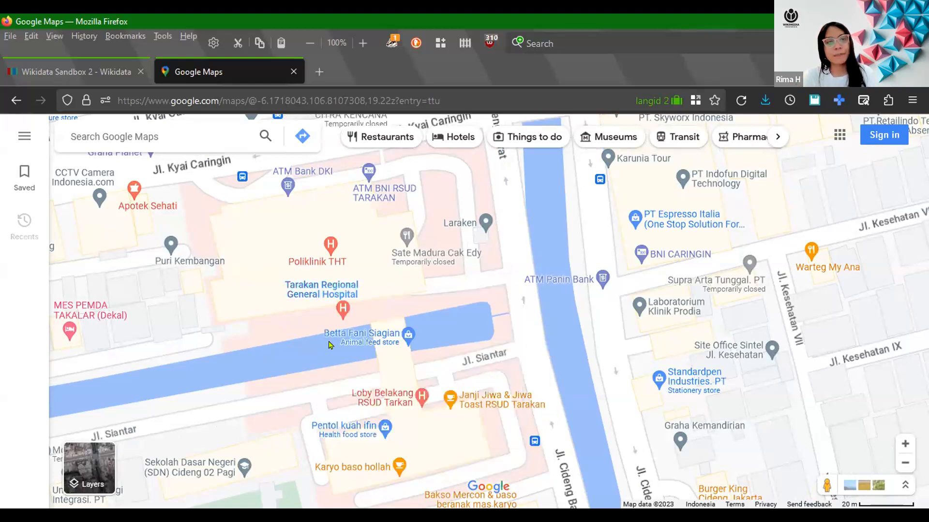
drag(435, 303, 510, 297)
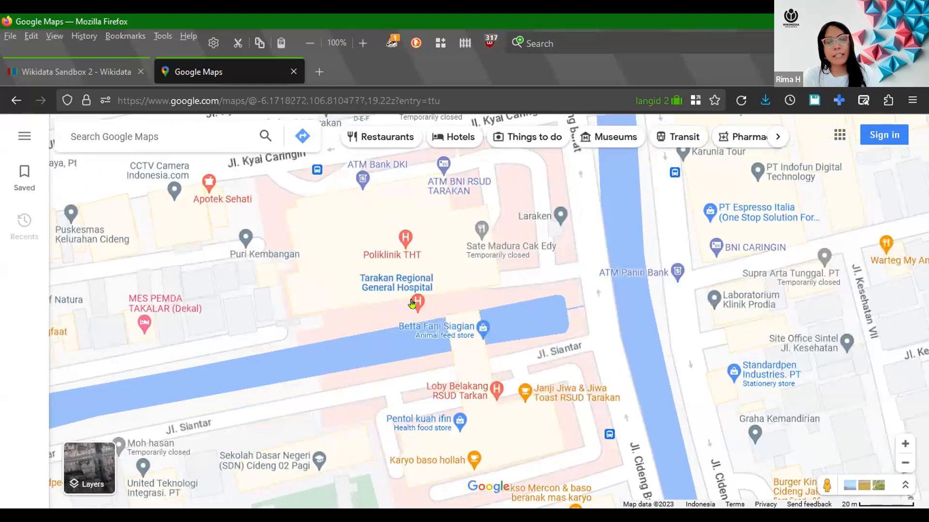
mouse_move(411, 304)
drag(501, 292, 458, 284)
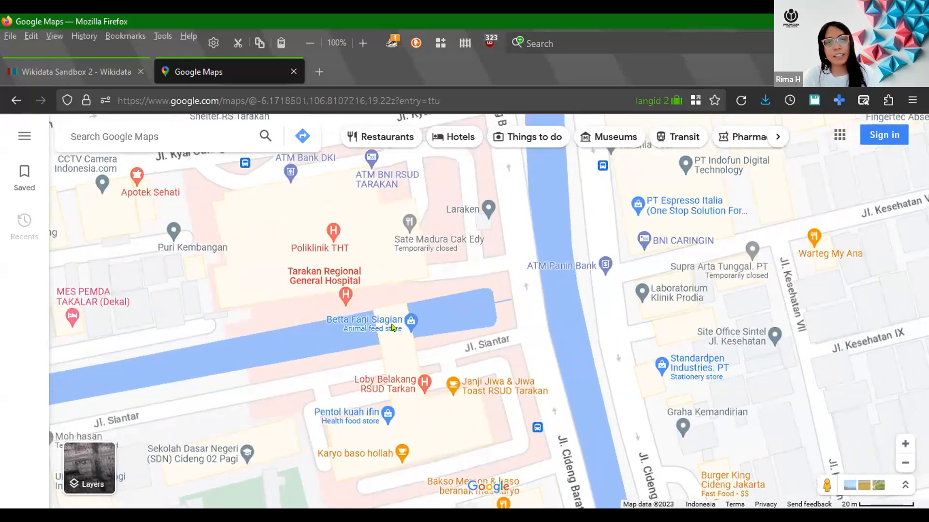
drag(450, 317, 458, 250)
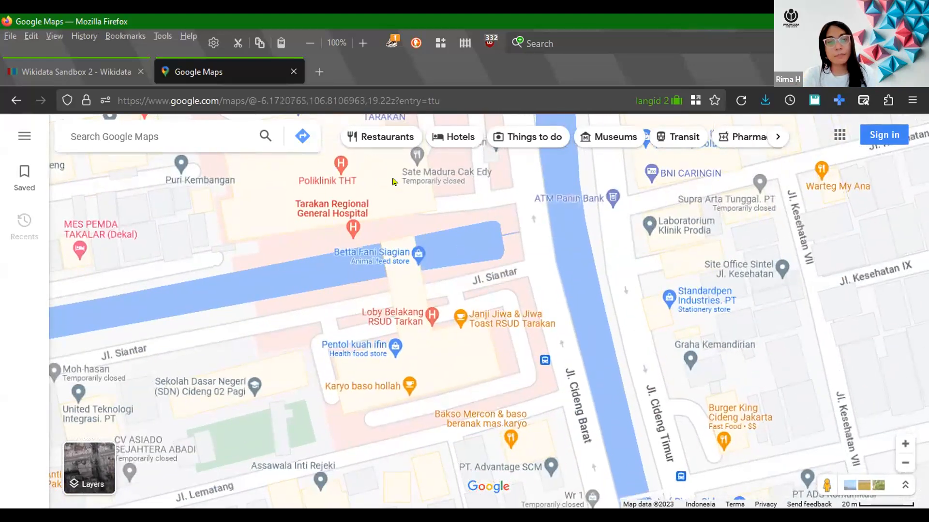
drag(403, 261, 432, 372)
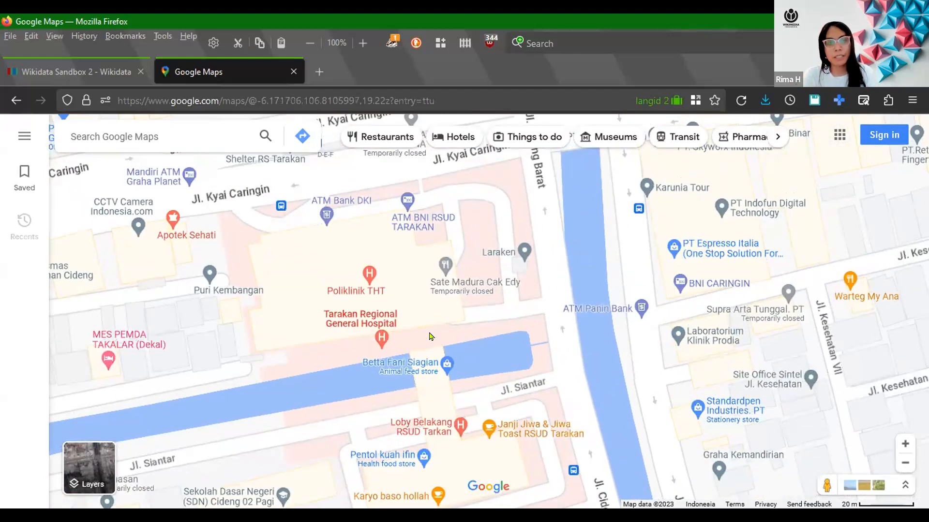
drag(479, 347, 480, 304)
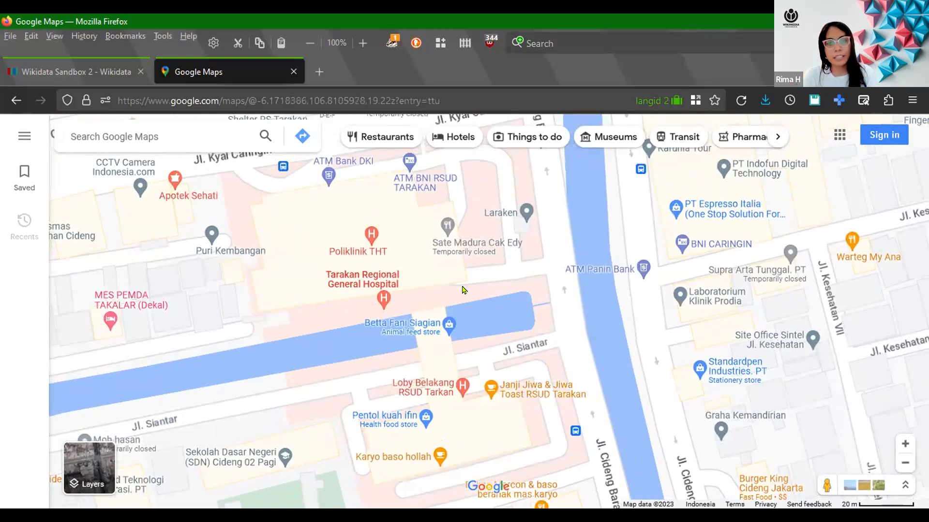
drag(468, 260, 432, 308)
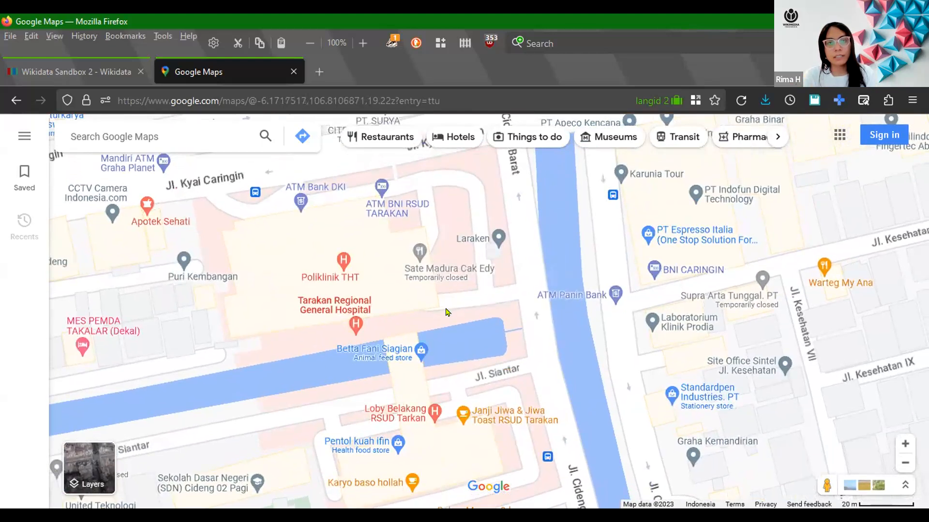
drag(396, 268, 436, 334)
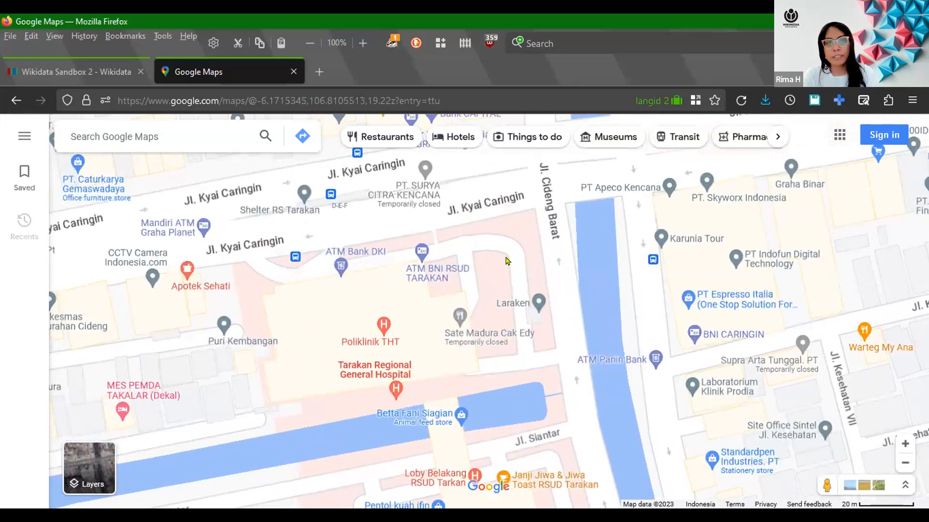
Examine the hospital's frontage on Jl. Kyai Caringin up close, including its access roads
drag(507, 261, 510, 284)
scroll(349, 306, up, 1)
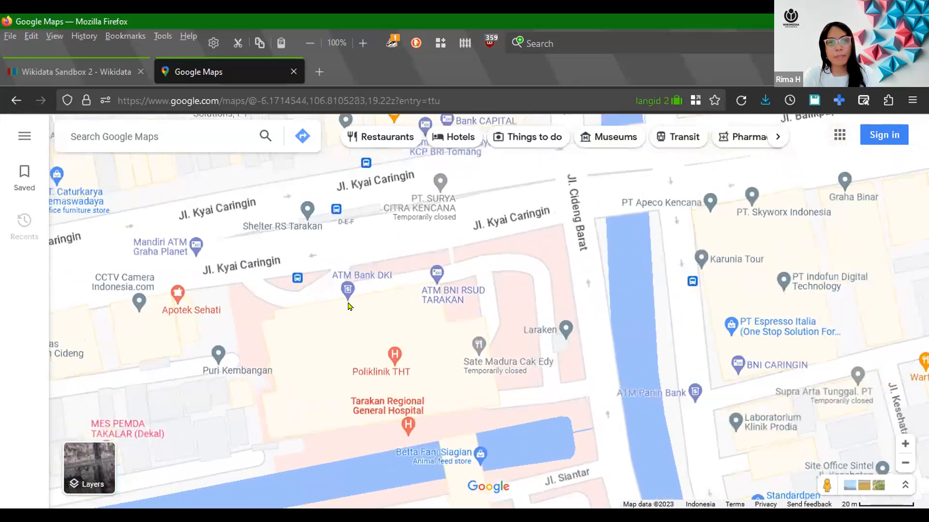
scroll(349, 306, up, 1)
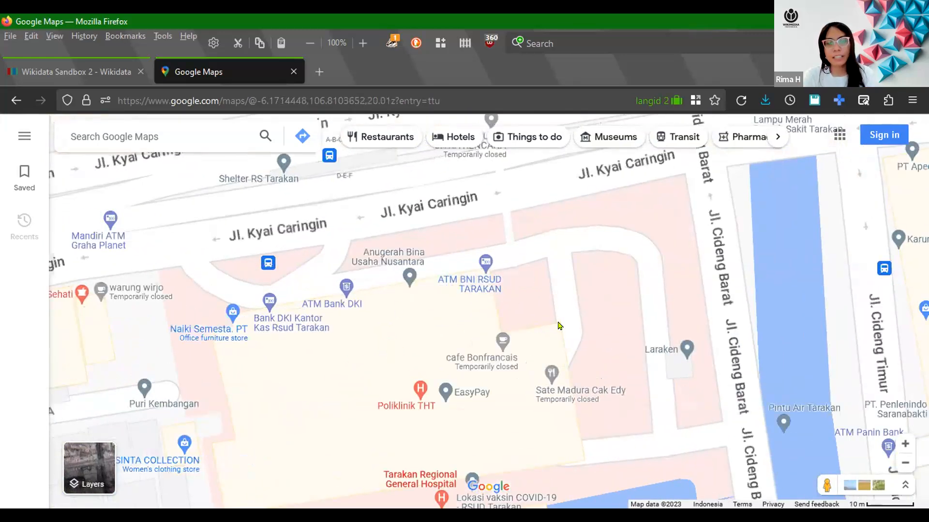
scroll(560, 326, down, 1)
drag(560, 326, 518, 215)
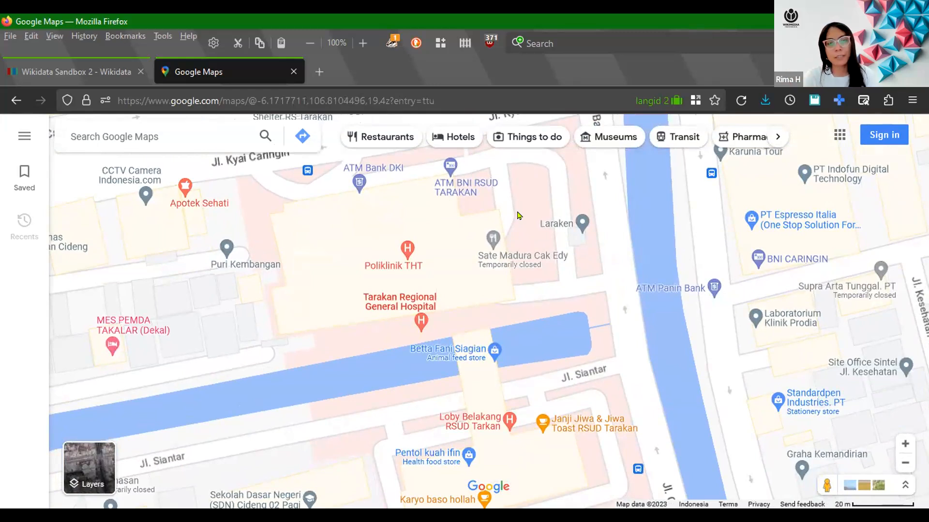
drag(518, 216, 432, 127)
scroll(448, 253, down, 1)
drag(448, 253, 518, 332)
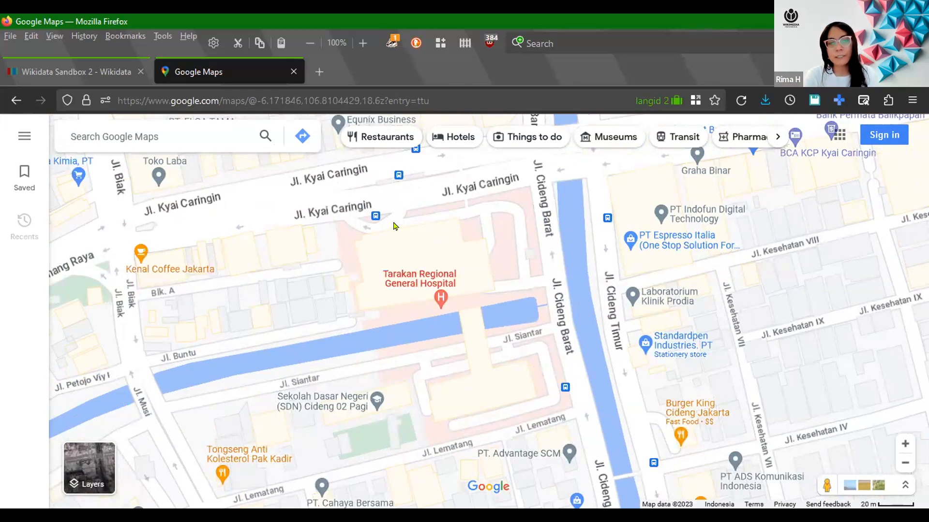
Copy the coordinates of a point at the hospital's north-west edge, beside Jl. Kyai Caringin
drag(516, 313, 535, 400)
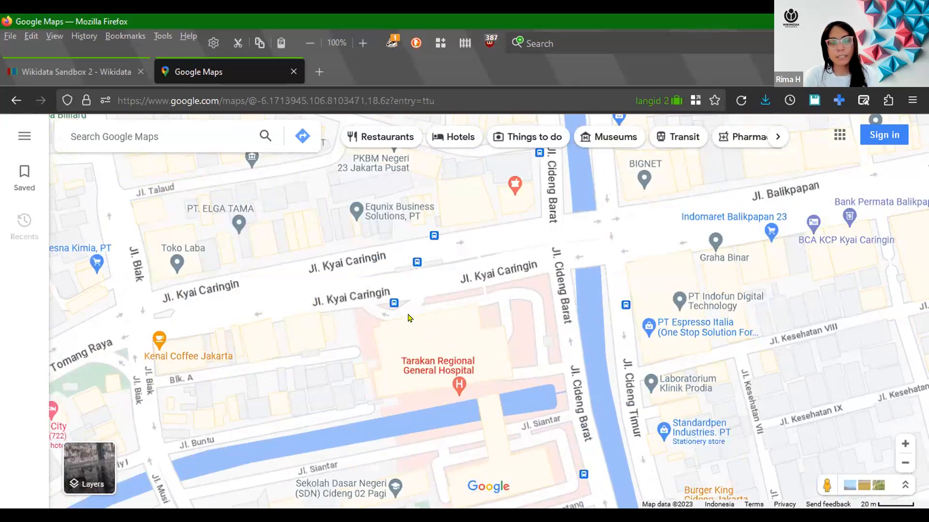
right_click(409, 317)
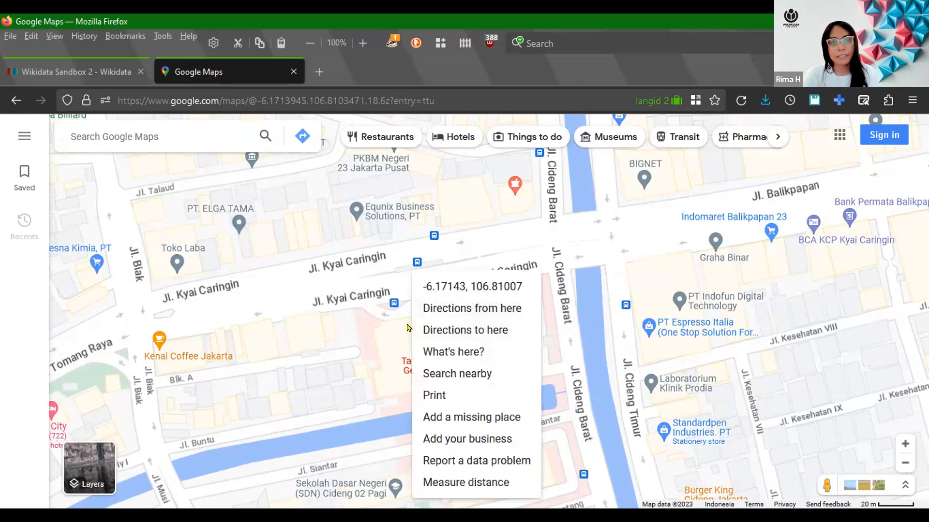
click(466, 285)
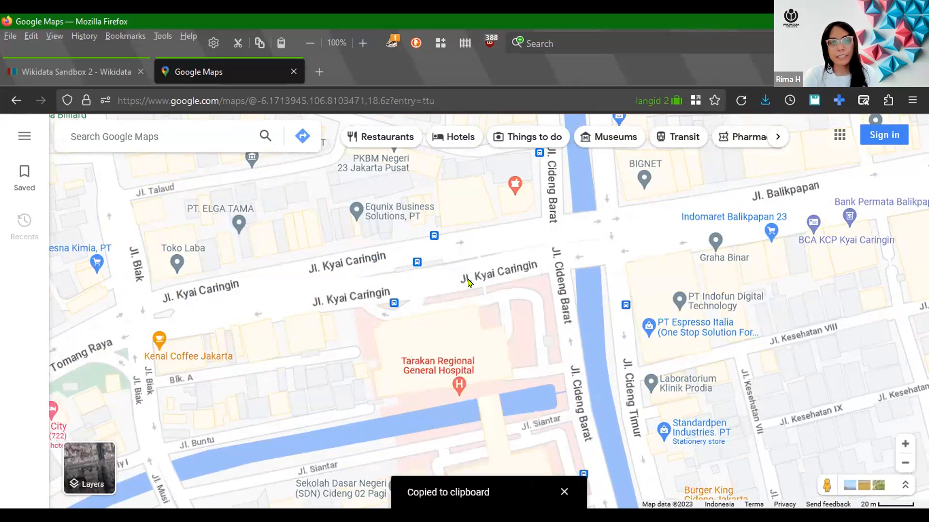
click(103, 77)
click(224, 77)
right_click(409, 323)
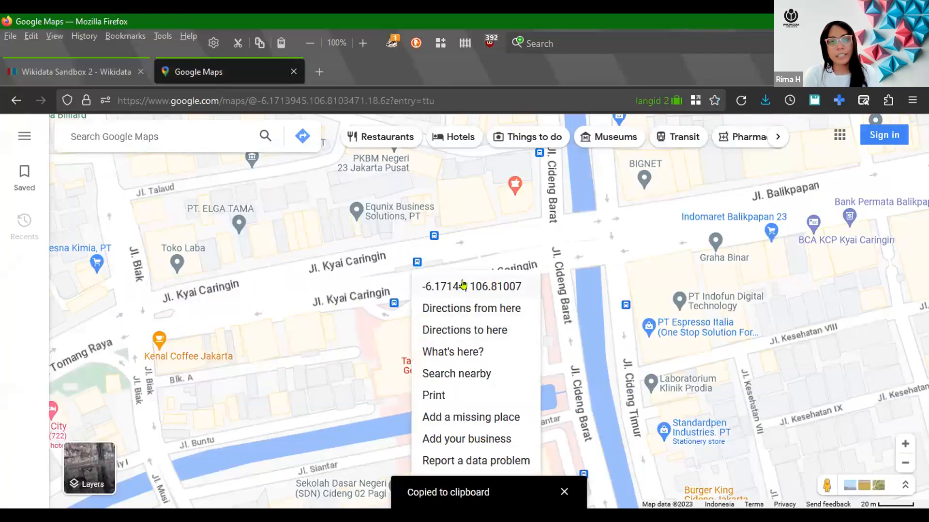
click(463, 285)
Switch to the Wikidata Sandbox 2 item and replace the "koordinat tempat" value with the copied coordinates
click(103, 74)
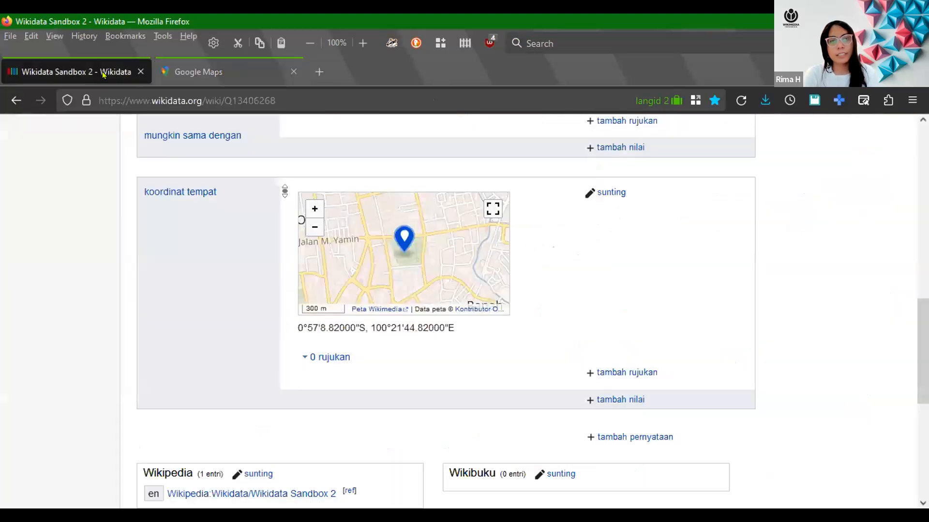
click(600, 194)
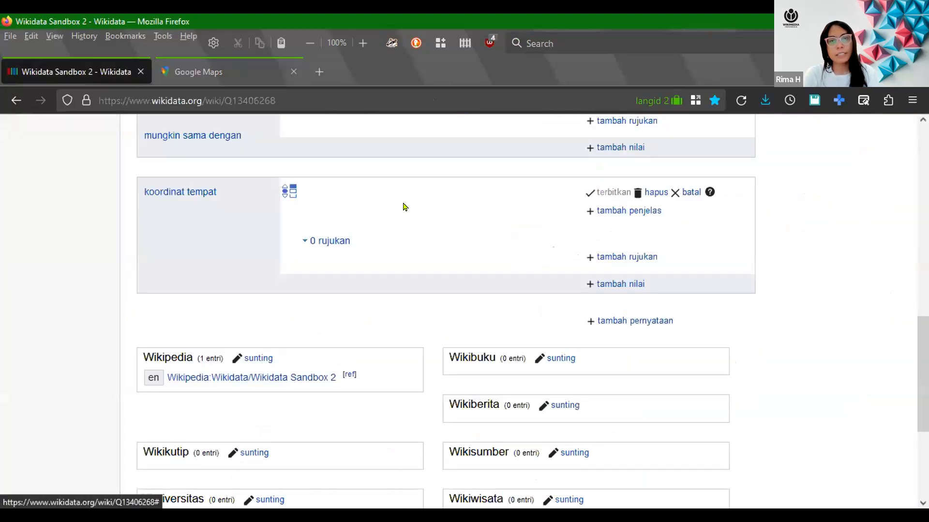
key(ctrl+a)
key(ctrl+v)
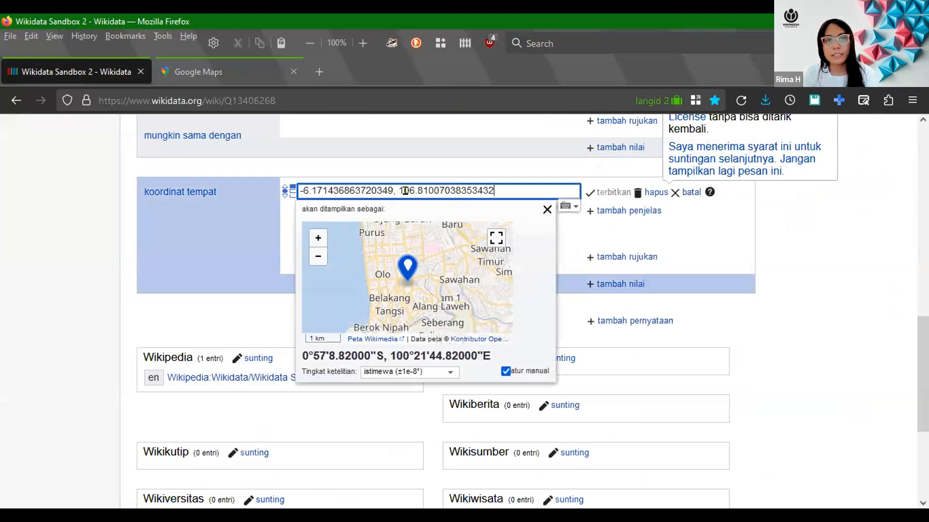
Shorten the pasted coordinates to five decimal places each, as -6.17144, 106.81007
key(BackSpace)
key(BackSpace)
key(BackSpace)
key(BackSpace)
key(BackSpace)
key(BackSpace)
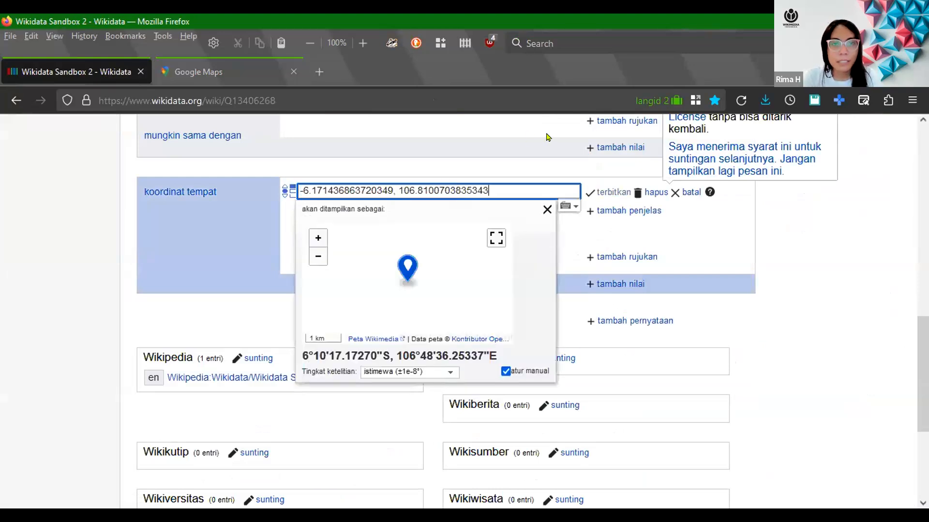
key(BackSpace)
key(BackSpace)
key(BackSpace)
key(Left)
key(Left)
key(Left)
key(Left)
key(Left)
key(Left)
key(BackSpace)
key(BackSpace)
key(BackSpace)
key(BackSpace)
key(BackSpace)
key(BackSpace)
key(BackSpace)
key(BackSpace)
key(BackSpace)
key(BackSpace)
key(BackSpace)
text(4)
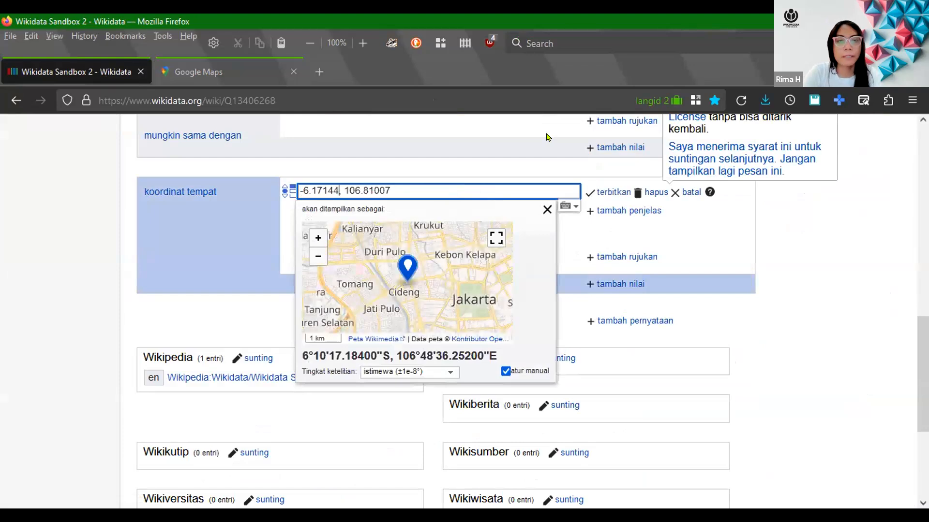
Inspect the new coordinate's marker at close range on the statement's preview map
click(315, 237)
click(315, 237)
click(312, 236)
click(312, 236)
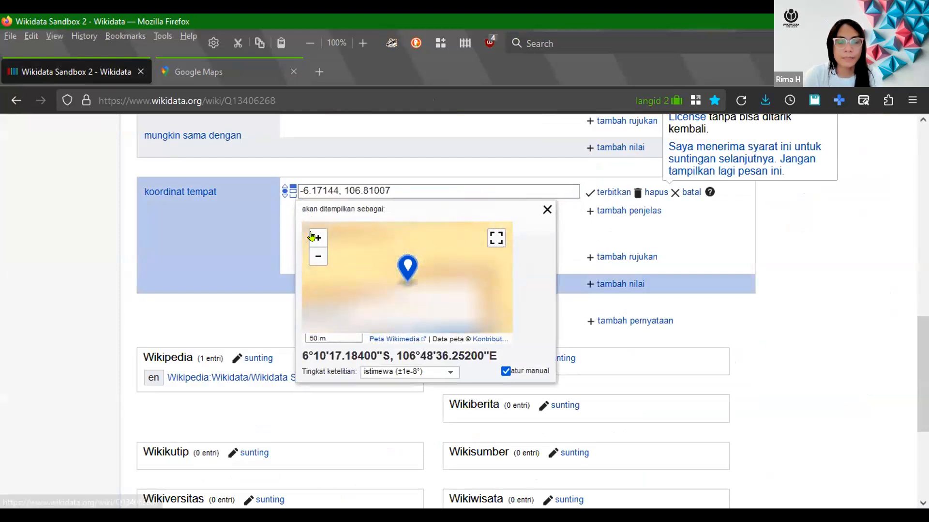
Check the coordinate's marker on the preview map against the hospital on Google Maps and publish the "koordinat tempat" value
click(312, 236)
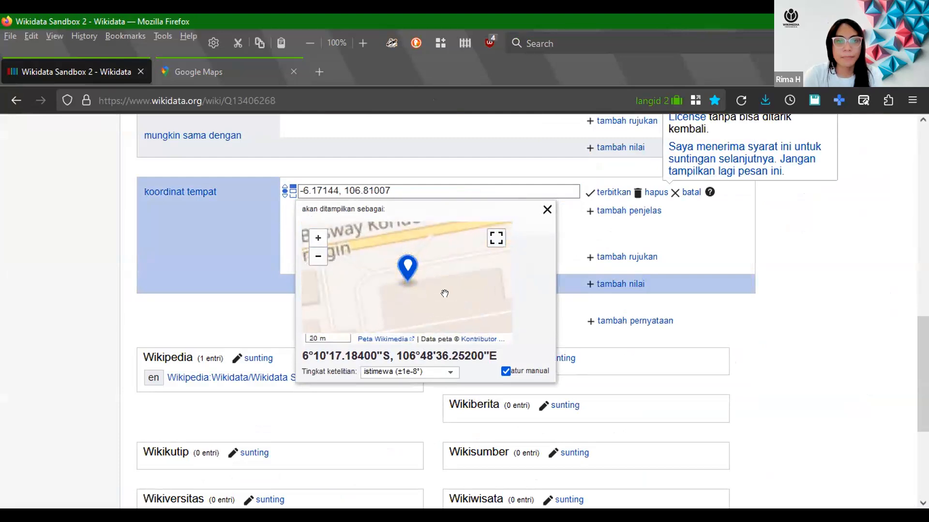
click(318, 257)
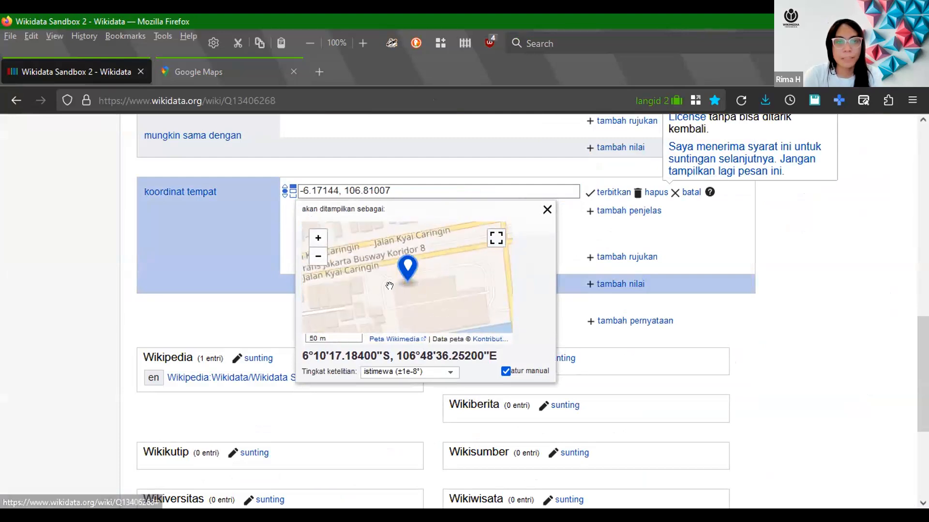
key(ctrl+Tab)
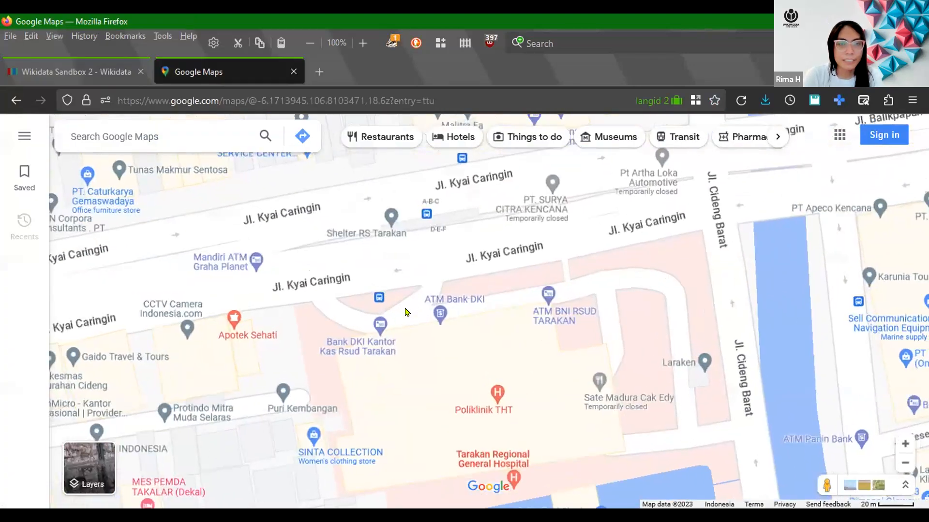
key(ctrl+Tab)
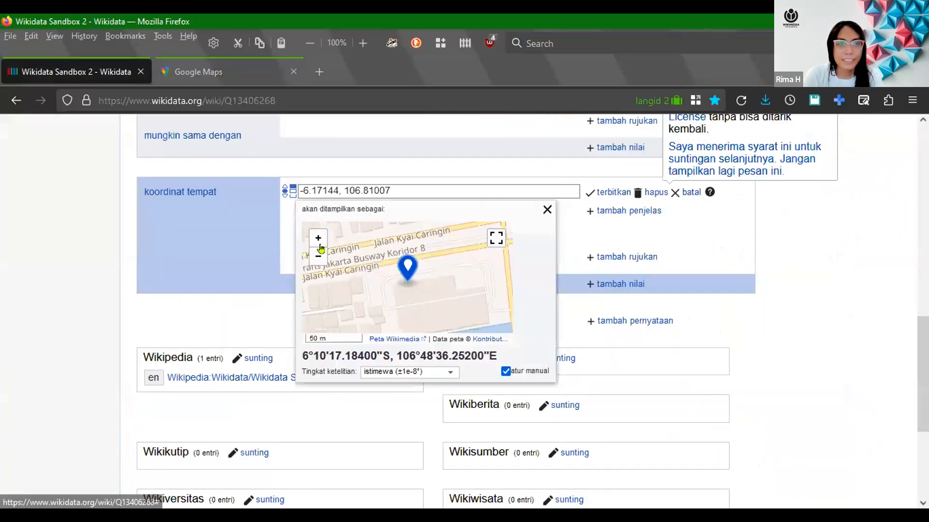
click(318, 239)
drag(446, 271, 455, 283)
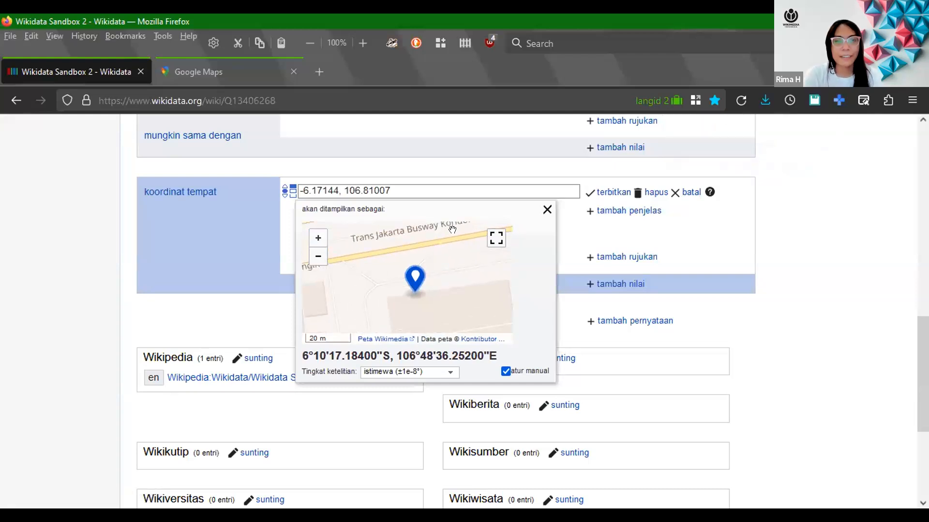
click(548, 209)
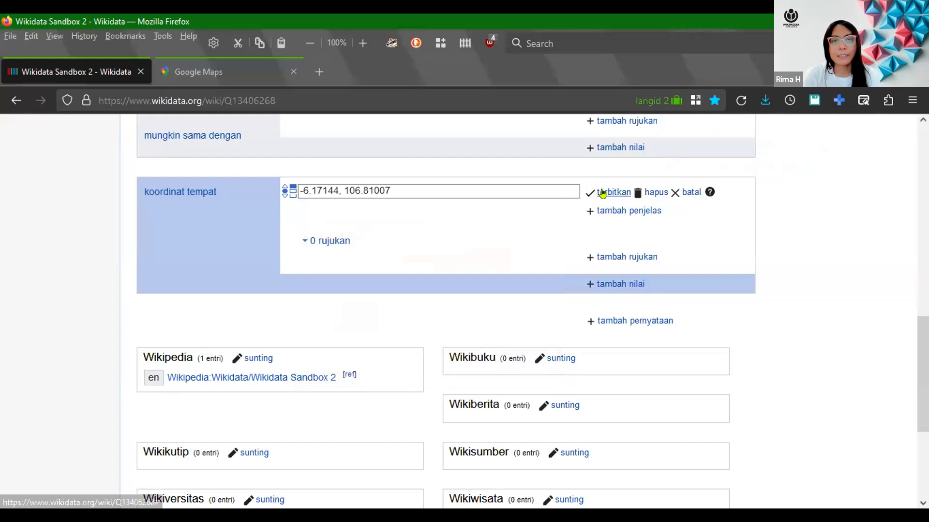
click(606, 192)
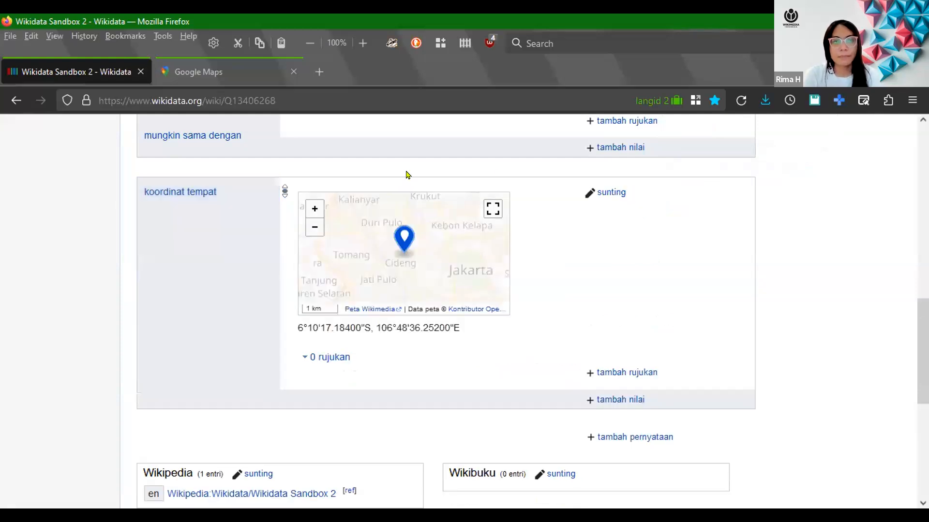
click(203, 78)
scroll(402, 236, down, 5)
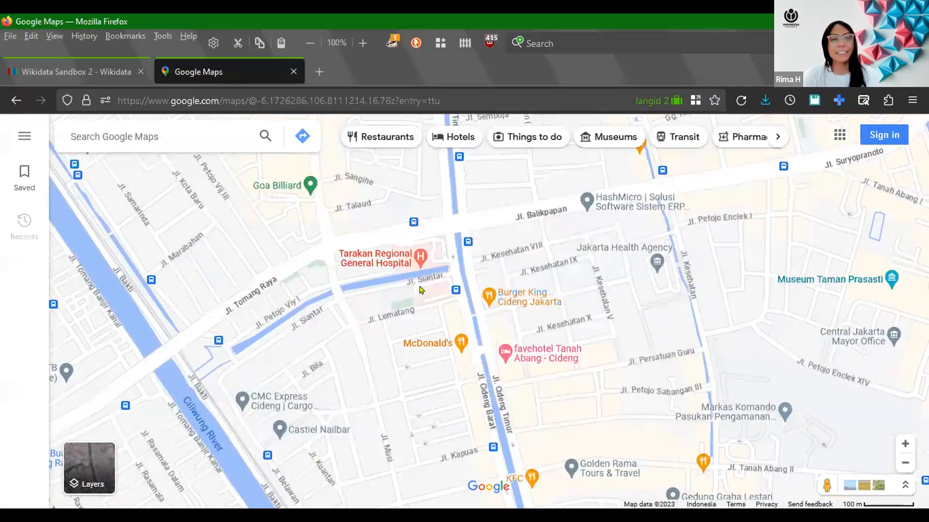
scroll(420, 291, up, 3)
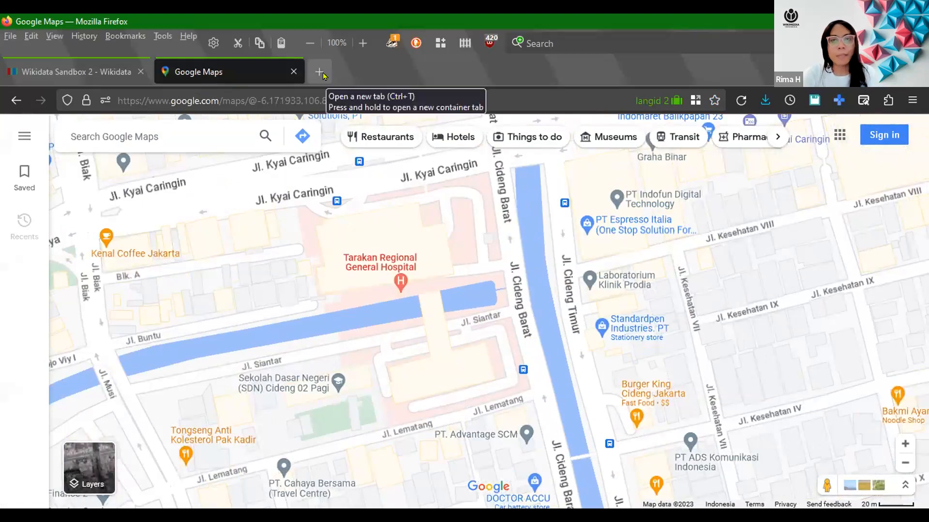
Open OpenStreetMap at osm.org in a new browser tab
drag(323, 72, 362, 139)
click(327, 99)
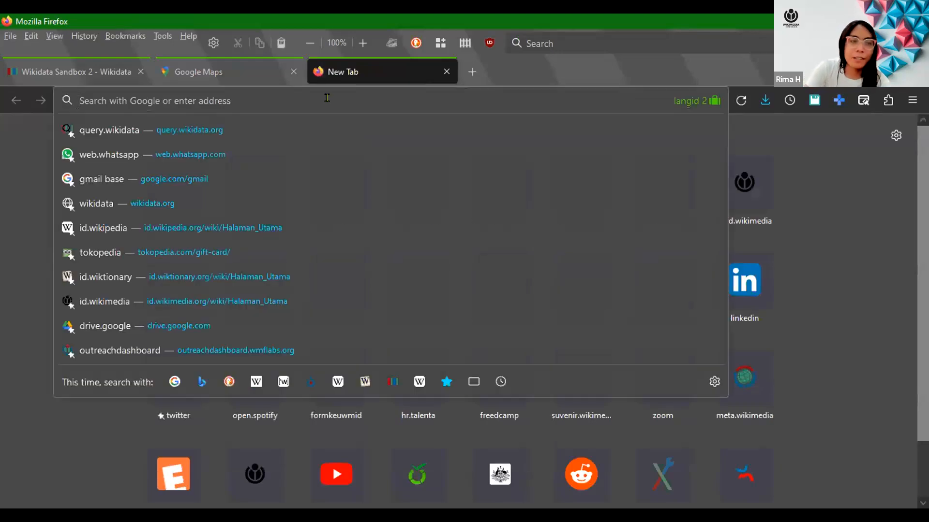
text(osm.org)
key(Return)
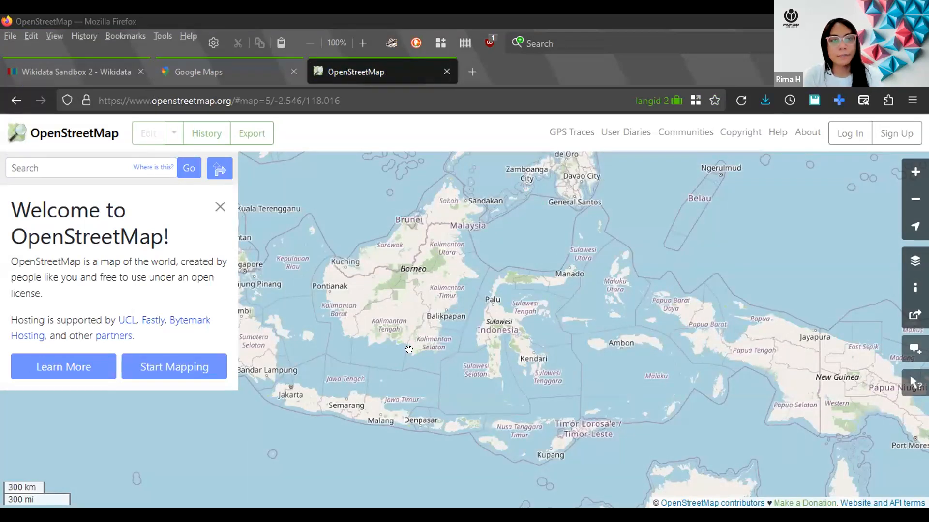
Find Jakarta and the western part of Java on the OpenStreetMap map
drag(409, 349, 503, 218)
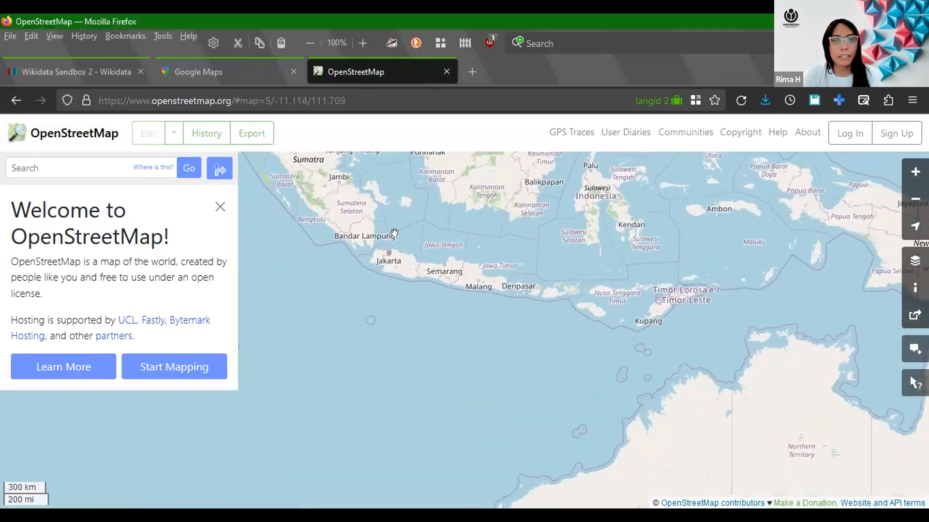
scroll(394, 233, up, 3)
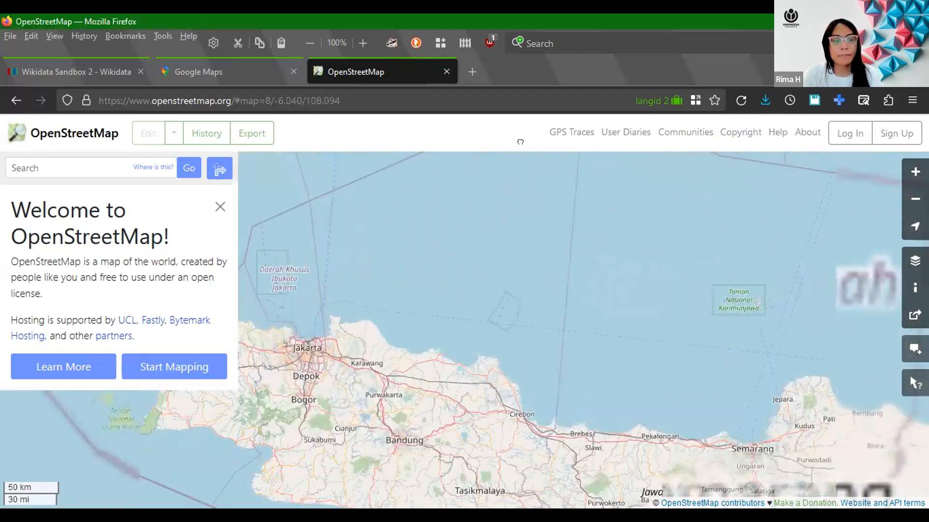
drag(314, 225, 520, 142)
scroll(405, 245, down, 1)
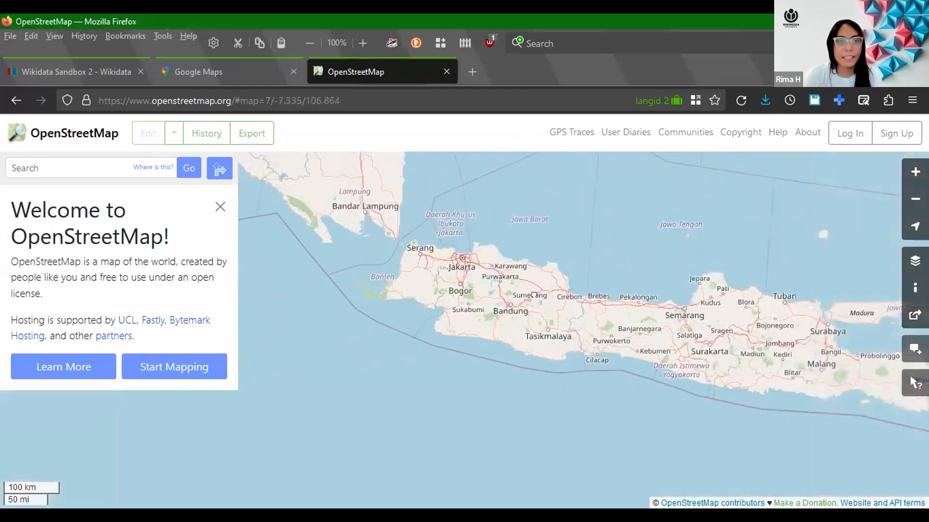
drag(403, 225, 533, 295)
right_click(492, 229)
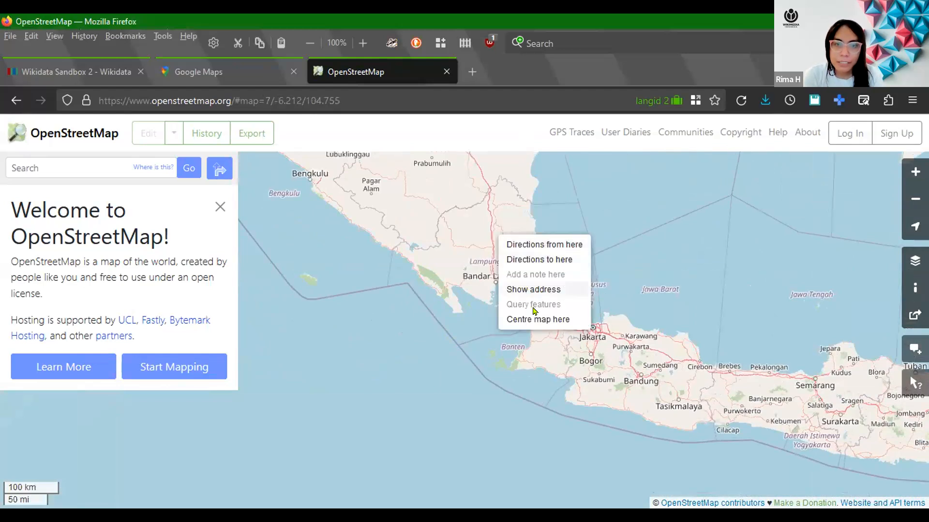
drag(554, 210, 388, 208)
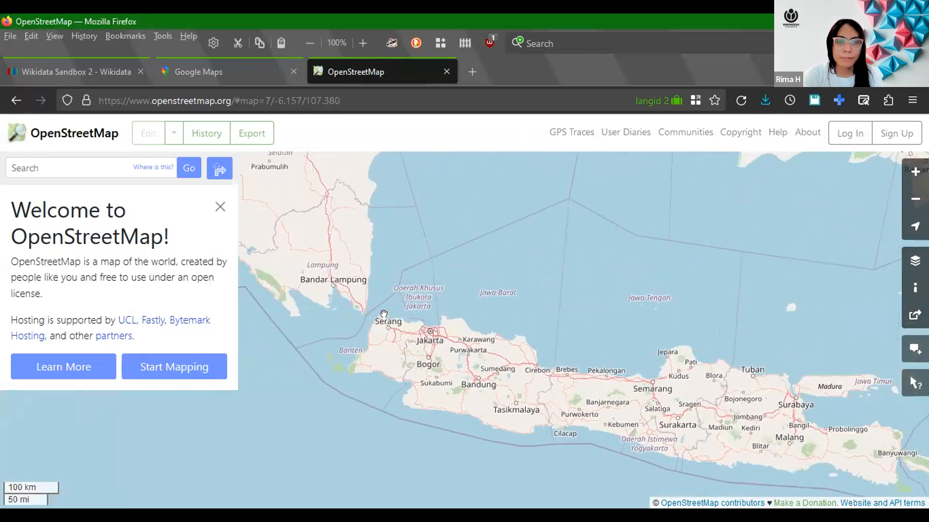
Look through the area west of Jakarta on the map and locate Rangkasbitung railway station at close range
scroll(384, 315, up, 3)
drag(281, 474, 415, 293)
scroll(415, 293, up, 2)
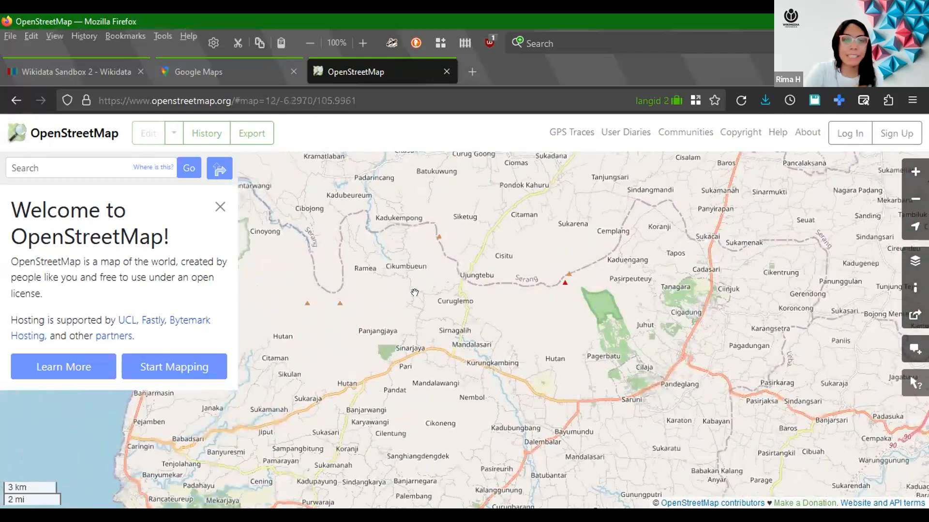
drag(455, 397, 583, 199)
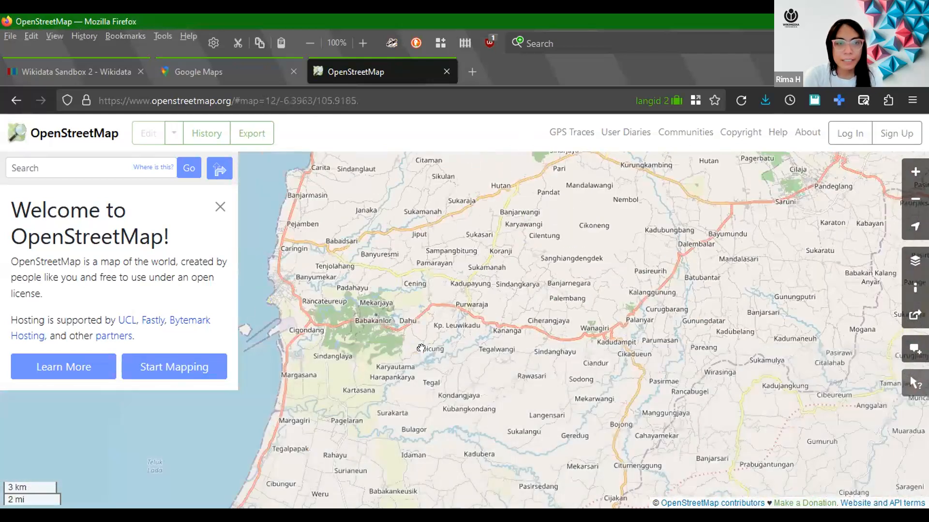
drag(421, 350, 536, 165)
drag(242, 489, 425, 436)
drag(651, 288, 421, 393)
drag(823, 241, 498, 317)
drag(670, 211, 391, 288)
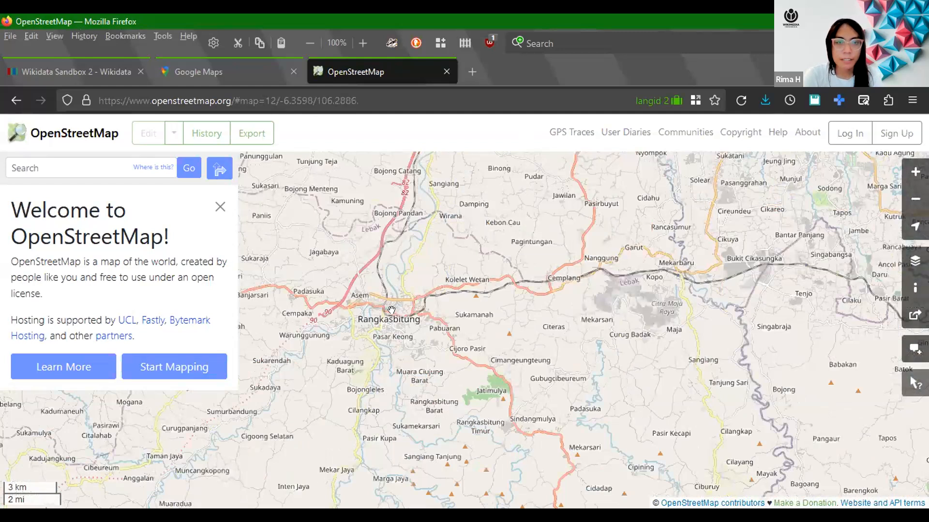
scroll(391, 310, up, 3)
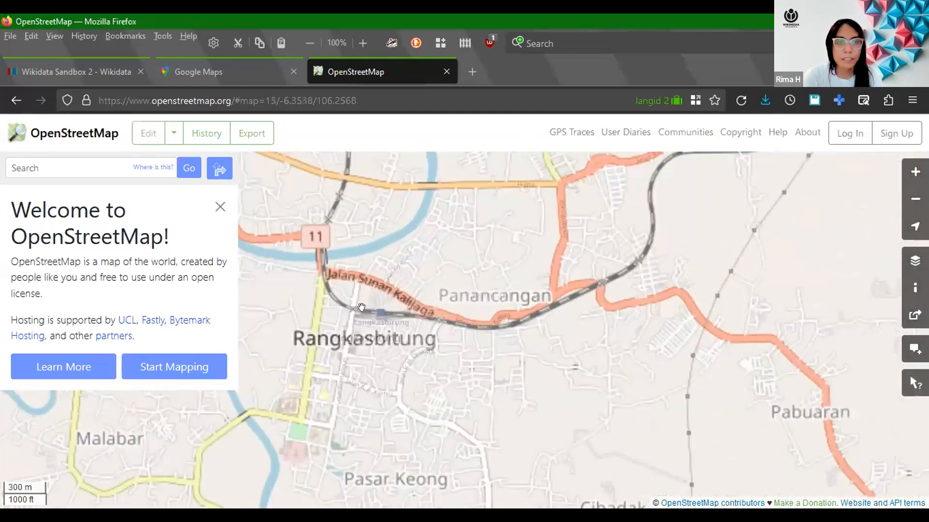
scroll(361, 307, up, 2)
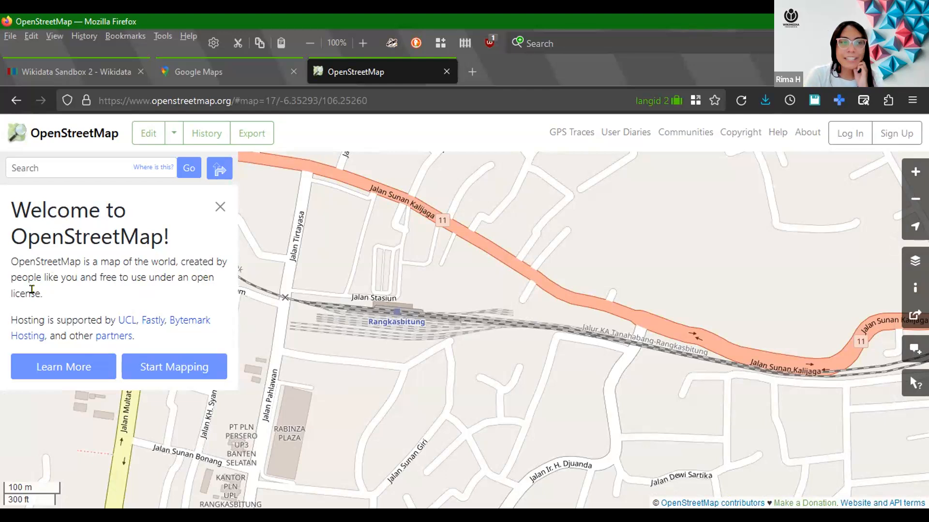
Centre the map on the tracks just south of Rangkasbitung station and copy the coordinates -6.35284/106.25135 from the page address
drag(357, 330, 410, 315)
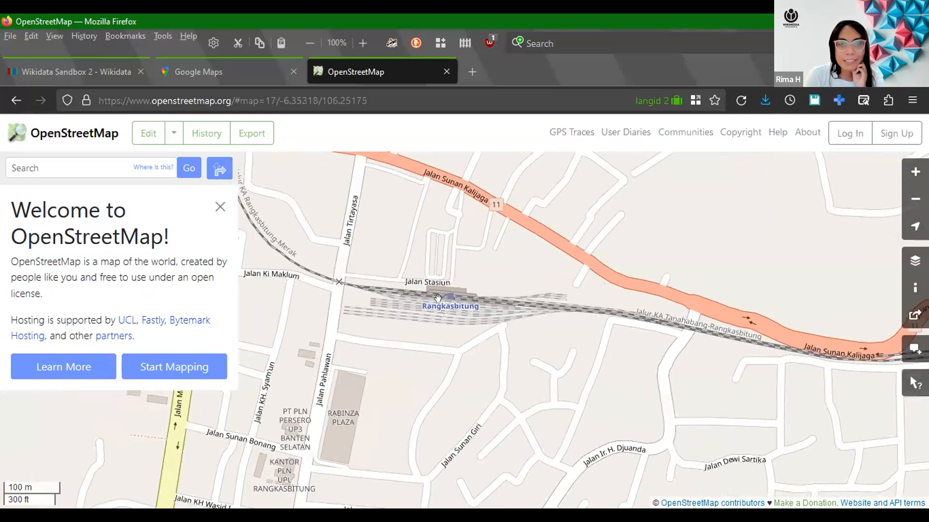
scroll(438, 298, up, 1)
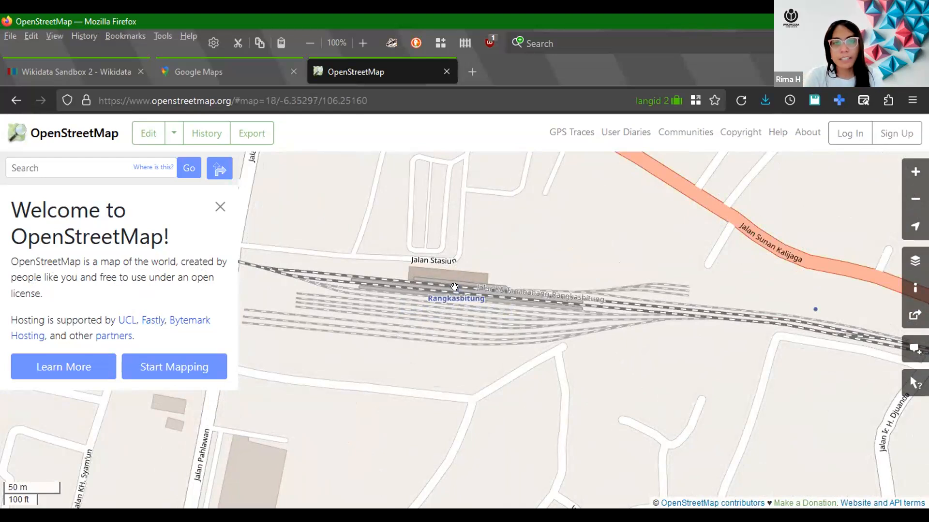
drag(415, 288, 474, 331)
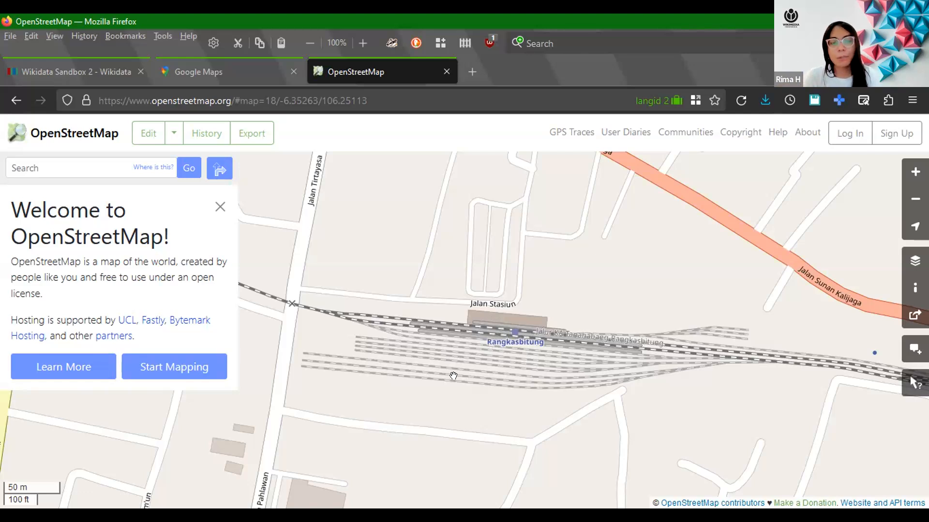
right_click(489, 351)
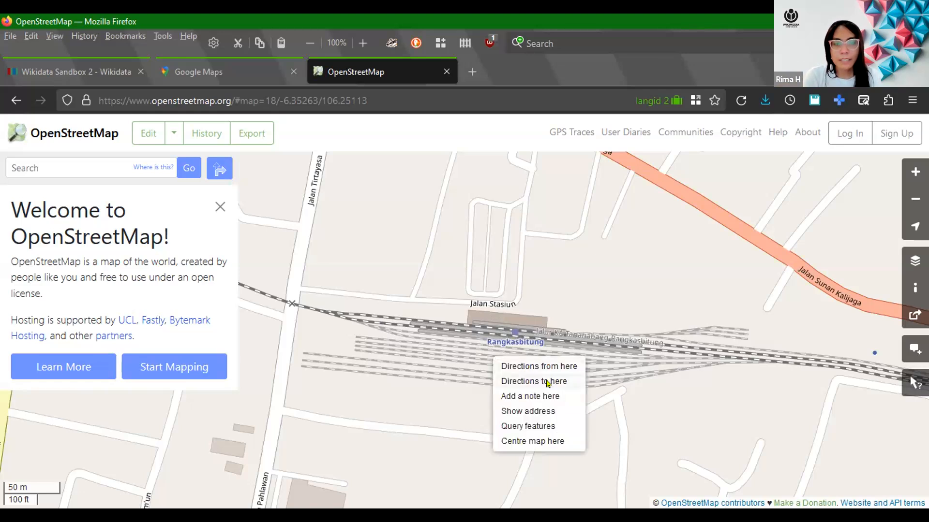
click(532, 442)
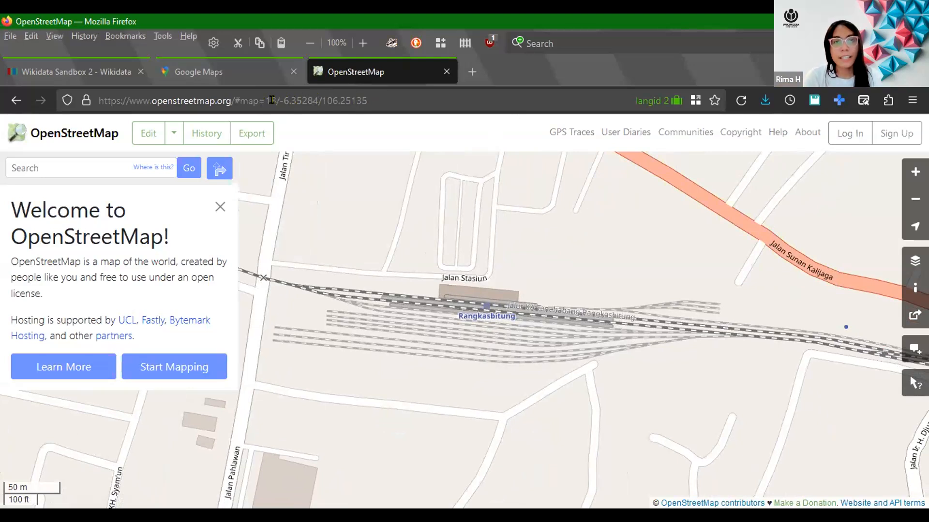
drag(278, 101, 383, 90)
key(ctrl+c)
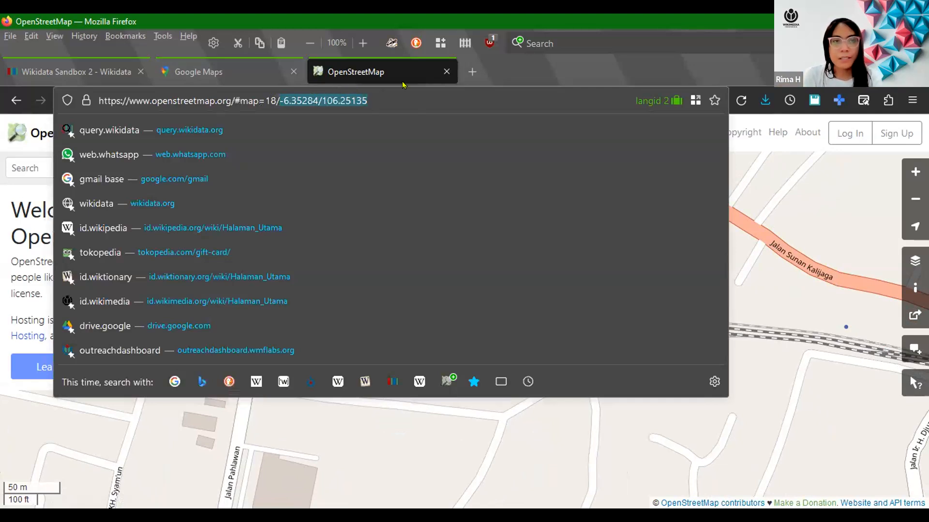
Switch to the Wikidata Sandbox 2 item and replace the "koordinat tempat" value with the copied coordinates, comma-separated as -6.35284, 106.25135
key(ctrl+shift+Tab)
key(ctrl+shift+Tab)
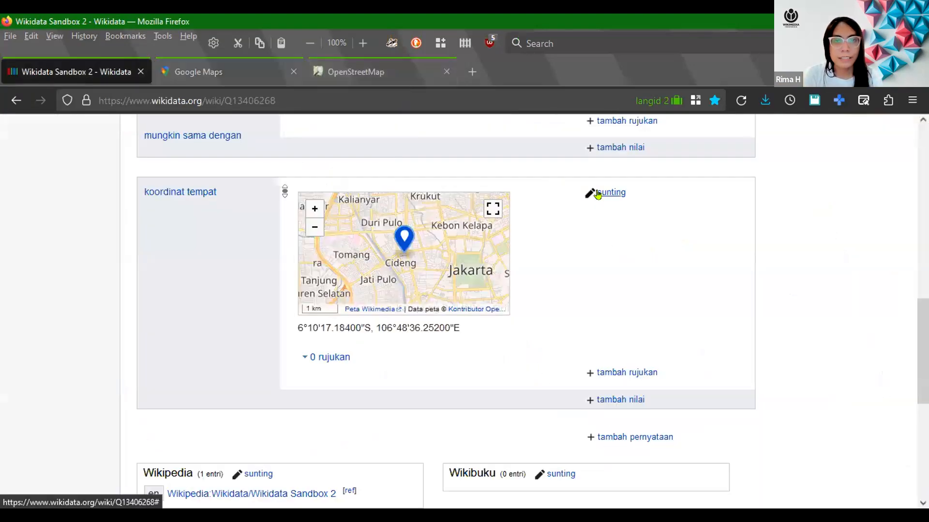
click(598, 194)
triple_click(470, 188)
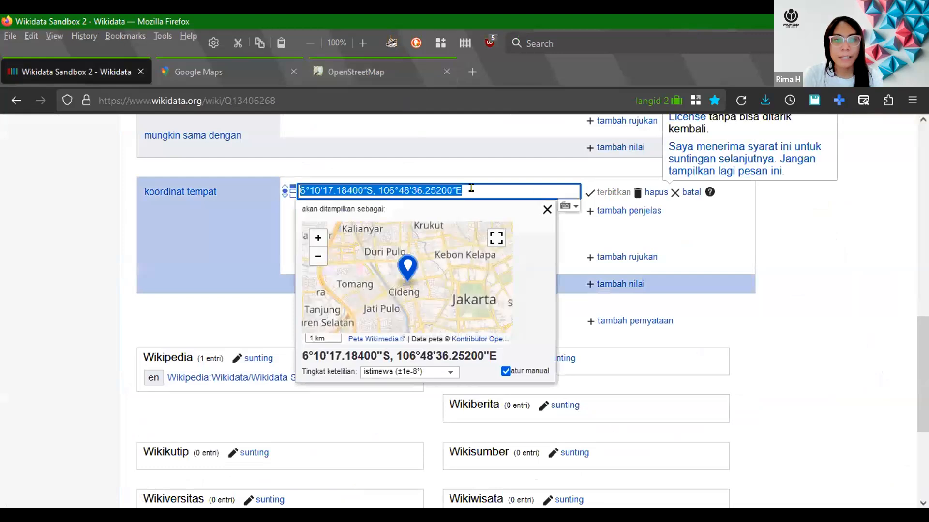
key(ctrl+v)
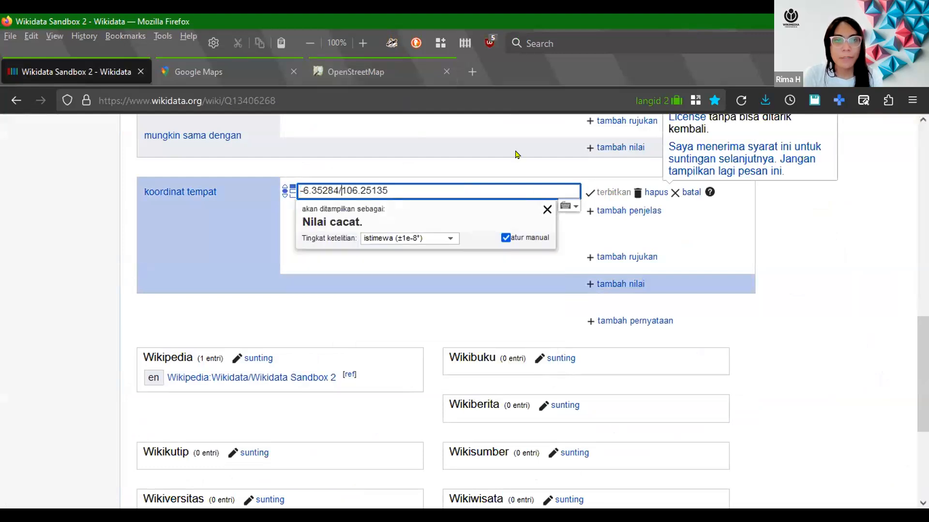
key(BackSpace)
text(,)
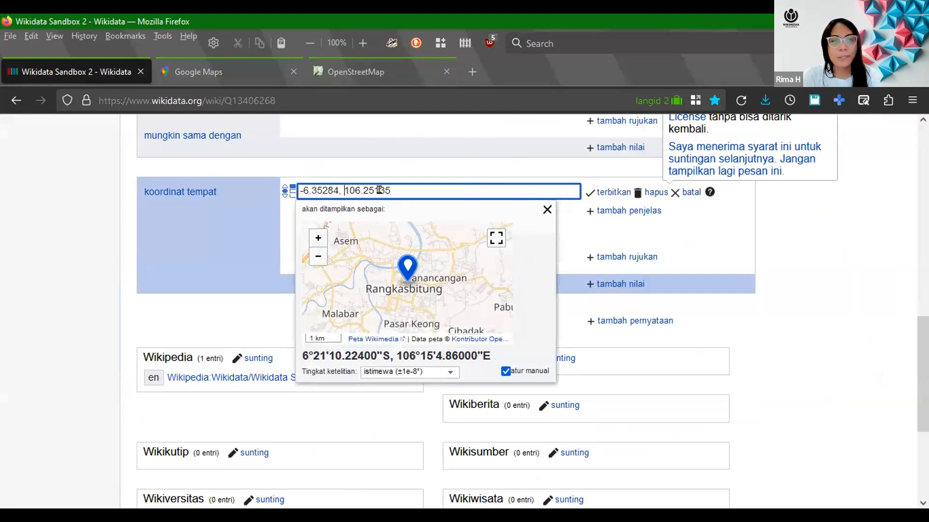
Check the marker beside Rangkasbitung station at close range on the preview map and publish the edited "koordinat tempat" statement
click(318, 239)
click(318, 239)
click(319, 239)
click(318, 239)
click(319, 239)
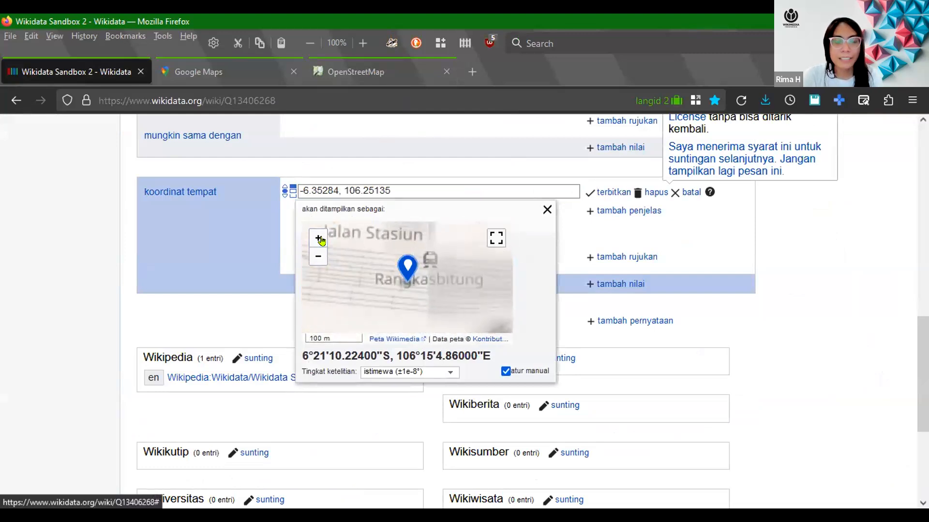
mouse_move(363, 282)
mouse_down()
mouse_move(411, 291)
mouse_move(358, 286)
mouse_up()
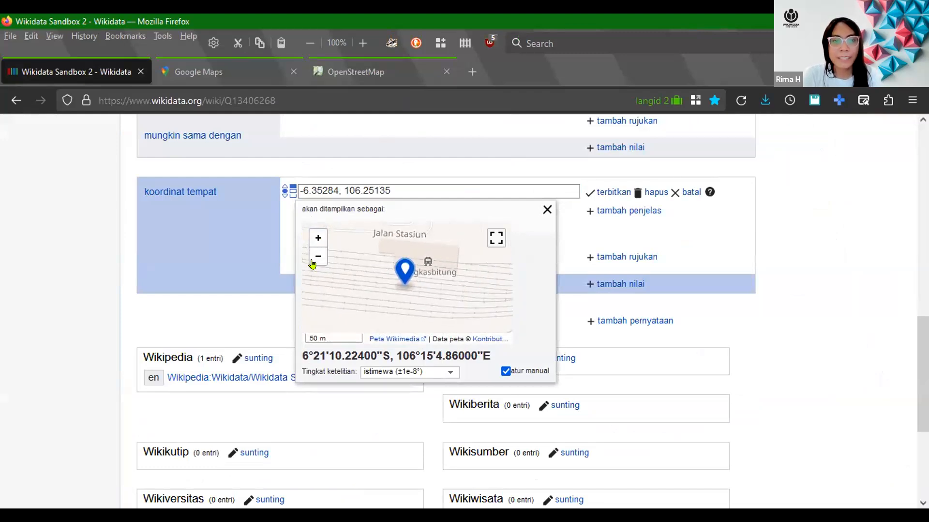
click(547, 210)
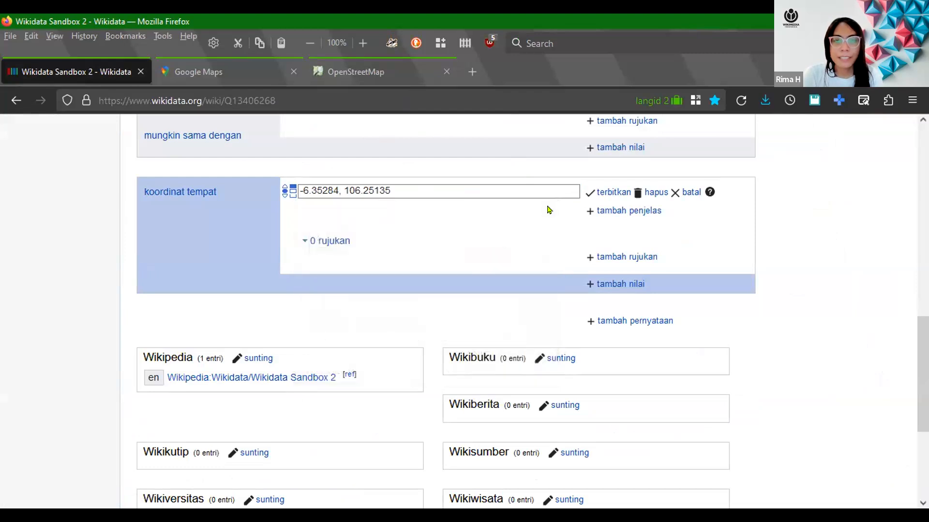
click(602, 193)
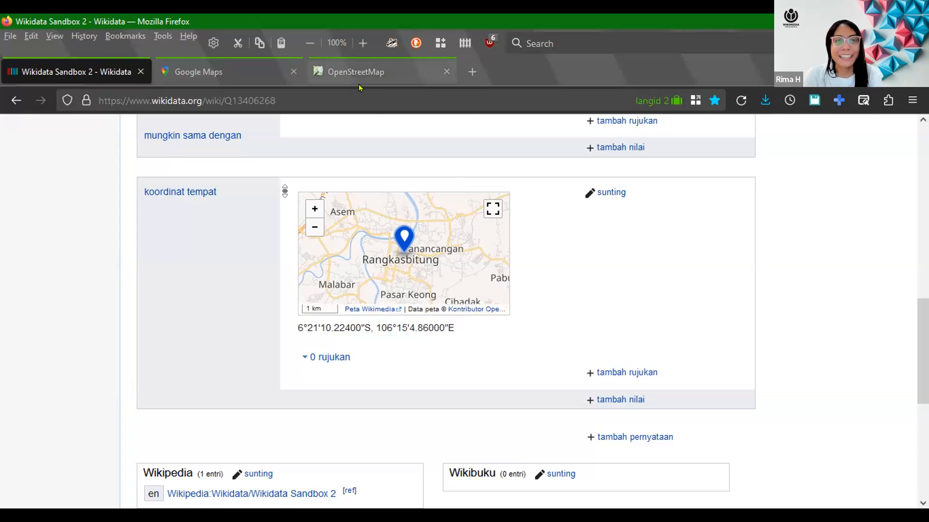
Inspect the saved "koordinat tempat" marker and its surroundings at closer range on the item's map
click(314, 208)
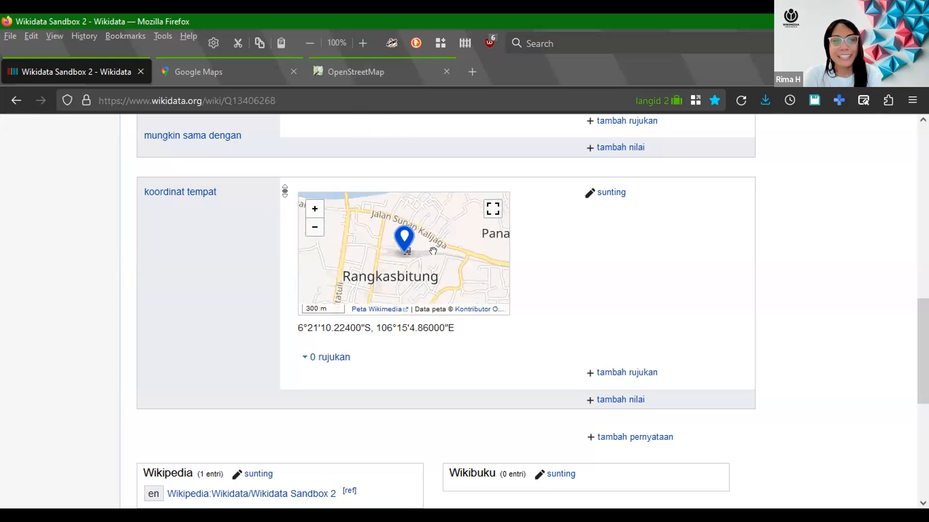
drag(433, 251, 432, 270)
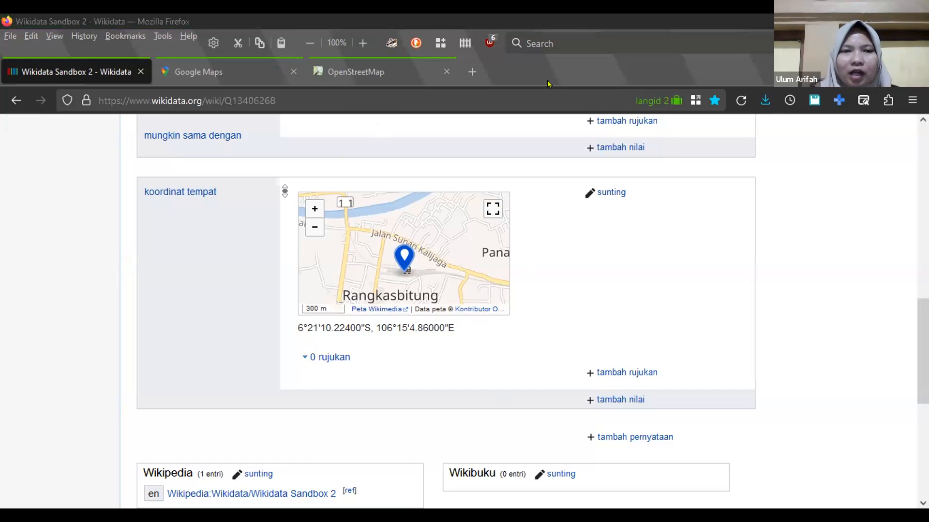
Open the "Museum di Dunia" spreadsheet from its copied link in a new browser tab
click(474, 74)
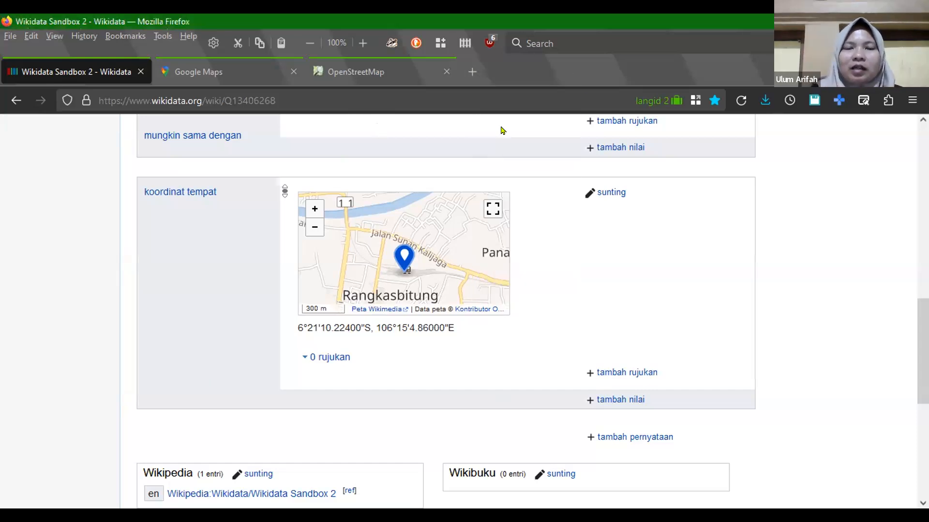
key(ctrl+v)
key(Return)
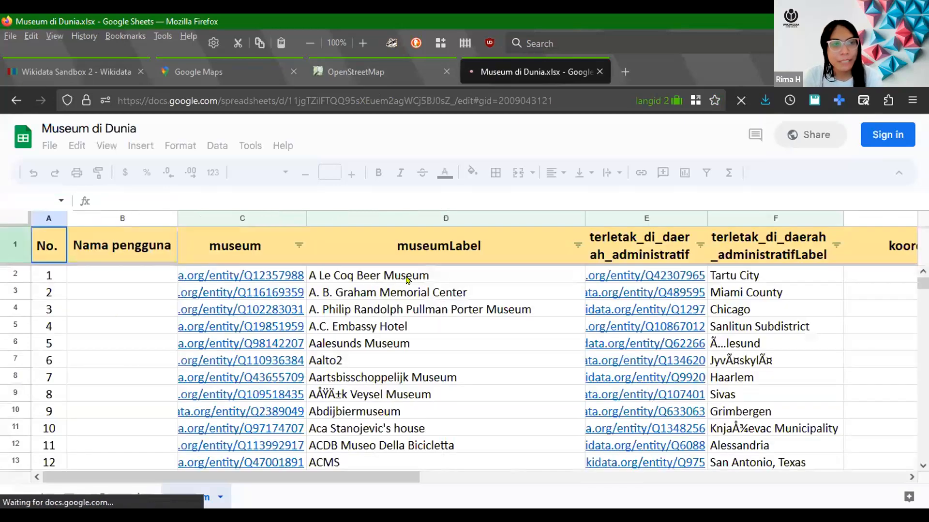
Look down the museumLabel column of the museum sheet, from the first entries to Kayseri Ethnographic Museum in row 981
click(407, 293)
key(Page_Down)
key(Page_Down)
key(Page_Down)
key(Page_Down)
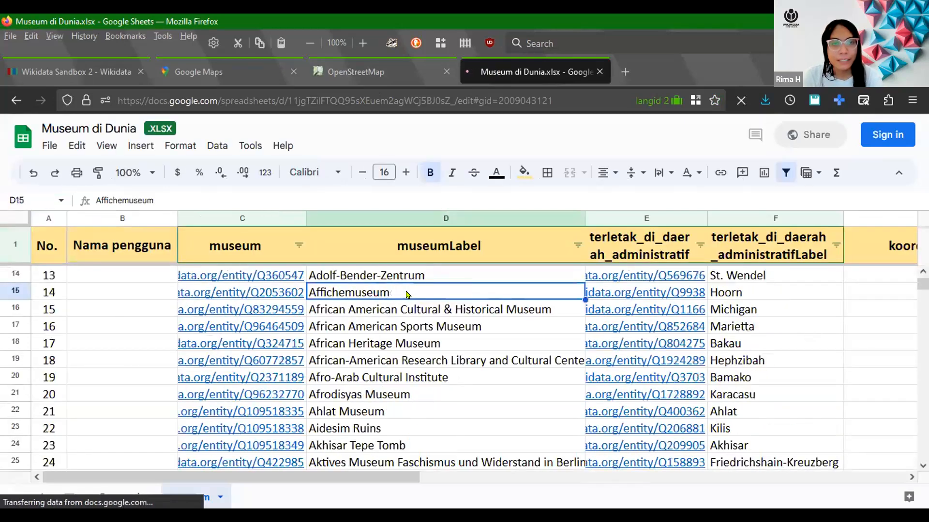
key(Page_Down)
key(Page_Down)
key(Page_Down)
key(Page_Down)
key(Page_Down)
key(Page_Down)
key(Page_Down)
key(Page_Down)
key(Page_Down)
key(Page_Down)
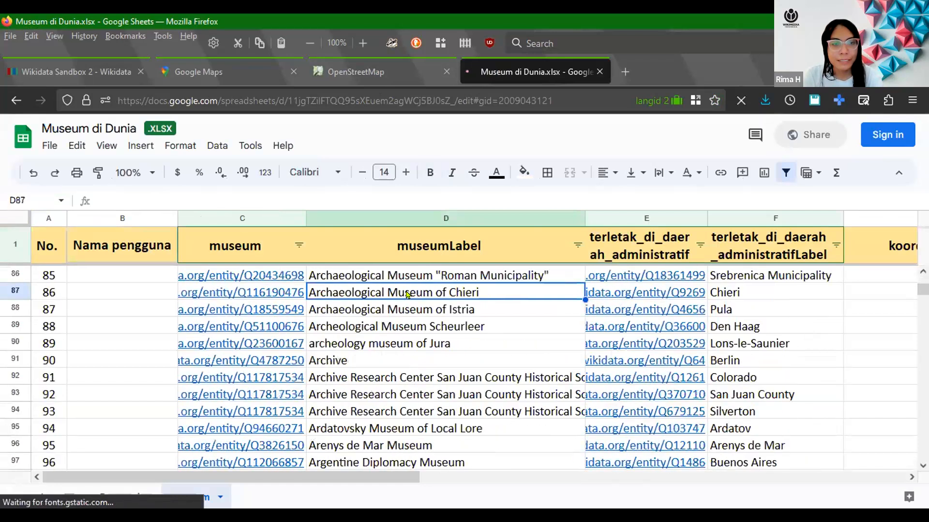
key(Page_Down)
key(Page_Down)
key(Page_Down)
key(Page_Down)
key(Page_Down)
key(Page_Down)
key(Page_Down)
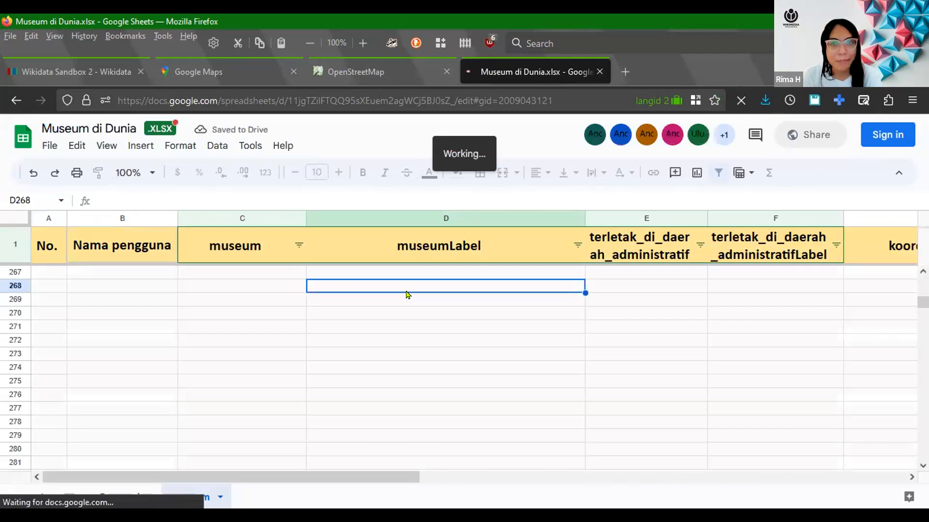
key(Page_Down)
key(Page_Down)
key(Page_Down)
key(Page_Down)
key(Page_Down)
key(Page_Down)
key(Page_Down)
key(Page_Down)
key(Page_Down)
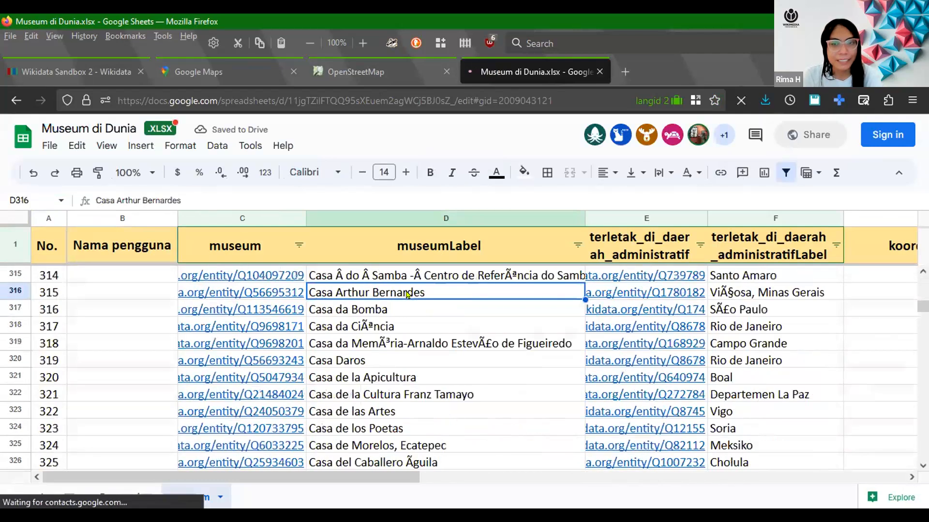
key(Down)
key(Down)
key(Down)
key(Down)
key(Down)
key(Down)
key(Down)
key(Down)
key(Down)
key(Down)
key(Down)
key(Down)
key(Down)
key(Down)
key(Down)
key(Down)
key(Down)
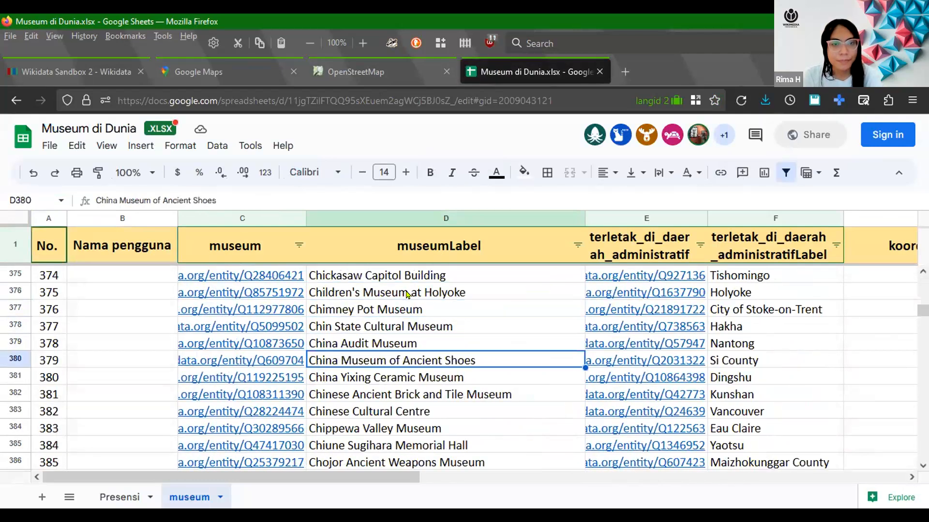
key(Page_Down)
key(Page_Down)
key(Page_Down)
key(Page_Down)
key(Page_Down)
key(Page_Down)
key(Page_Down)
key(Page_Down)
key(Page_Down)
key(Page_Down)
key(Page_Down)
key(Page_Down)
key(Page_Down)
key(Page_Down)
key(Page_Down)
key(Page_Down)
key(Page_Down)
key(Page_Down)
key(Page_Down)
key(Page_Down)
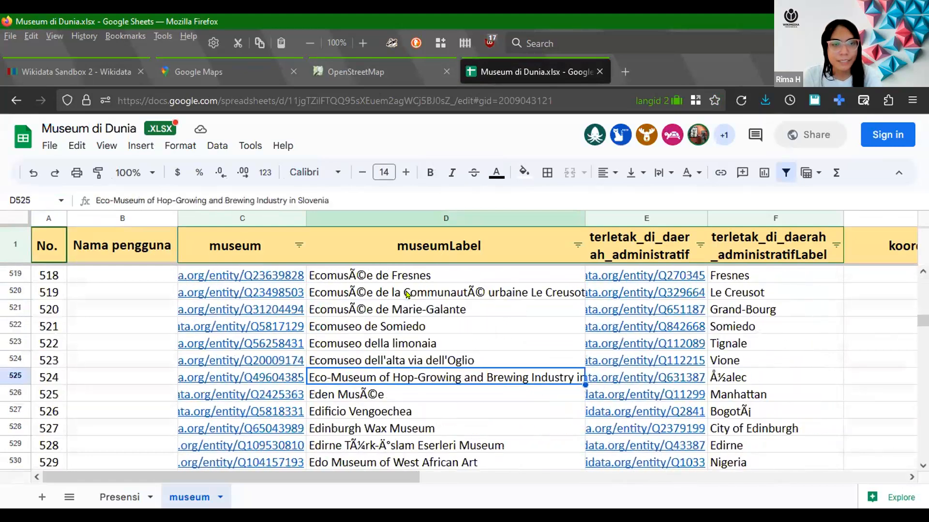
key(Page_Down)
key(Page_Down)
key(Page_Down)
key(Page_Down)
key(Page_Down)
key(Page_Down)
key(Page_Down)
key(Page_Down)
key(Page_Down)
key(Page_Down)
key(Page_Down)
key(Page_Down)
key(Page_Down)
key(Page_Down)
key(Page_Down)
key(Page_Down)
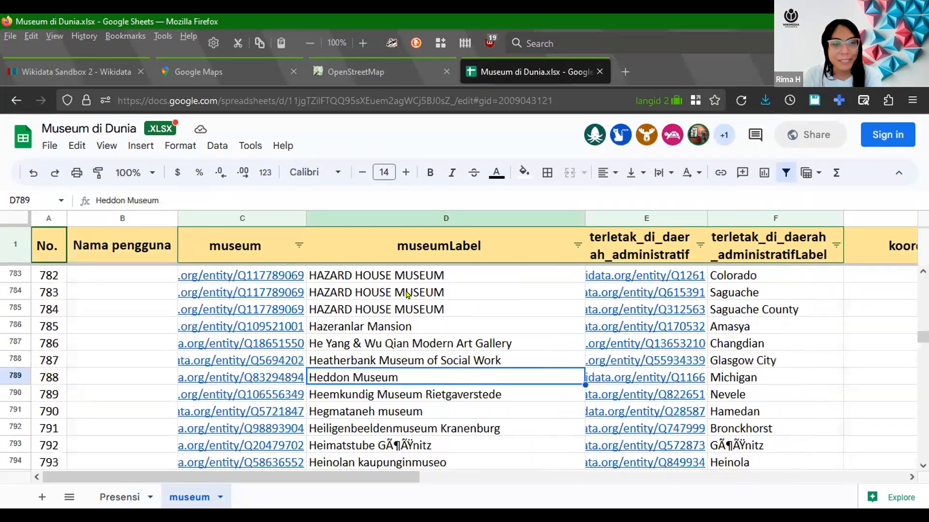
key(Page_Down)
key(Page_Down)
key(Page_Down)
key(Page_Down)
key(Page_Down)
key(Page_Down)
key(Page_Down)
key(Page_Down)
key(Page_Down)
key(Page_Down)
key(Page_Down)
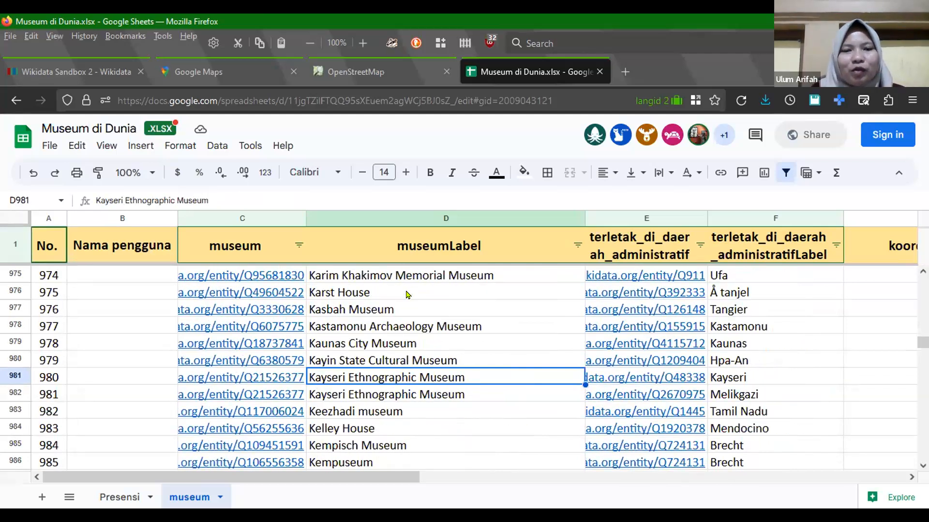
Look back up through the museums beginning with K and J, as far as Jordan Folklore Museum in row 951
key(Up)
key(Up)
key(Up)
key(Up)
key(Up)
key(Up)
key(Up)
key(Up)
key(Up)
key(Up)
key(Up)
key(Up)
key(Up)
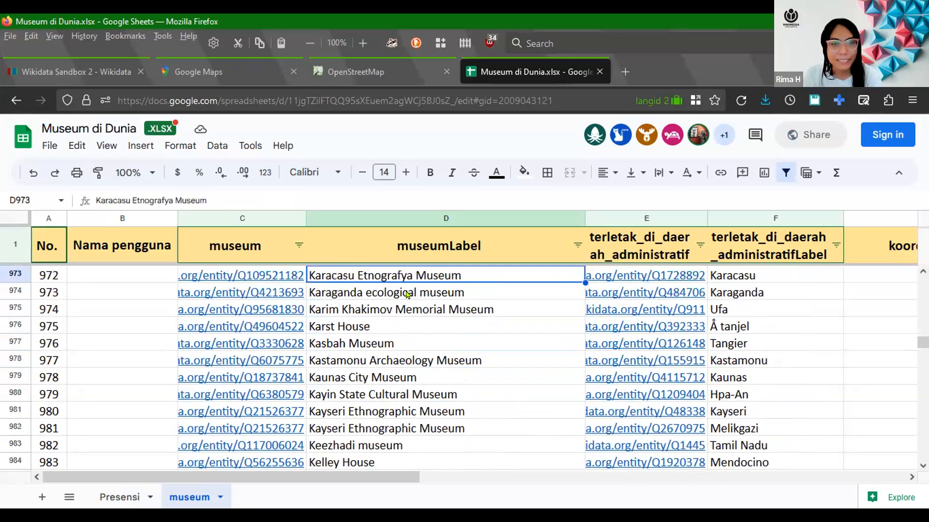
key(Down)
key(Down)
key(Down)
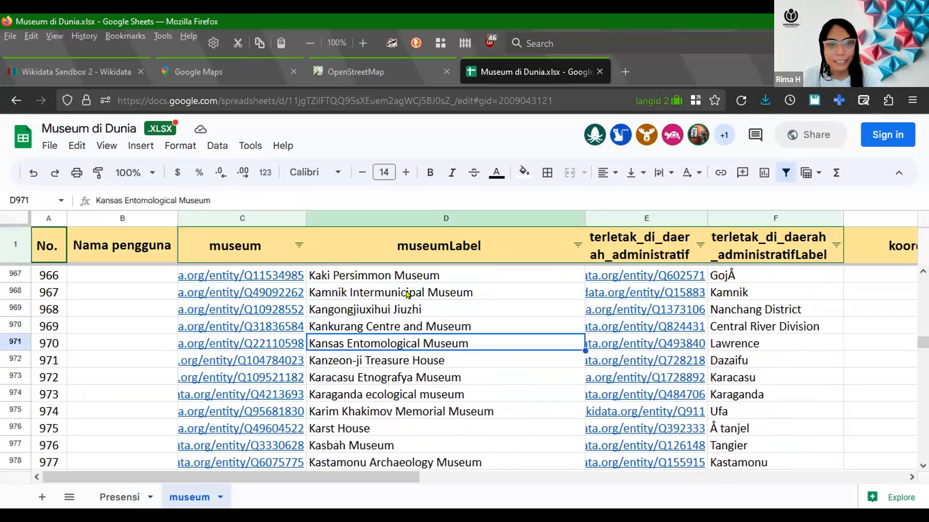
key(Up)
key(Up)
key(Up)
key(Up)
key(Up)
key(Up)
key(Up)
key(Up)
key(Up)
key(Up)
key(Up)
key(Up)
key(Up)
key(Up)
key(Up)
key(Up)
key(Up)
key(Up)
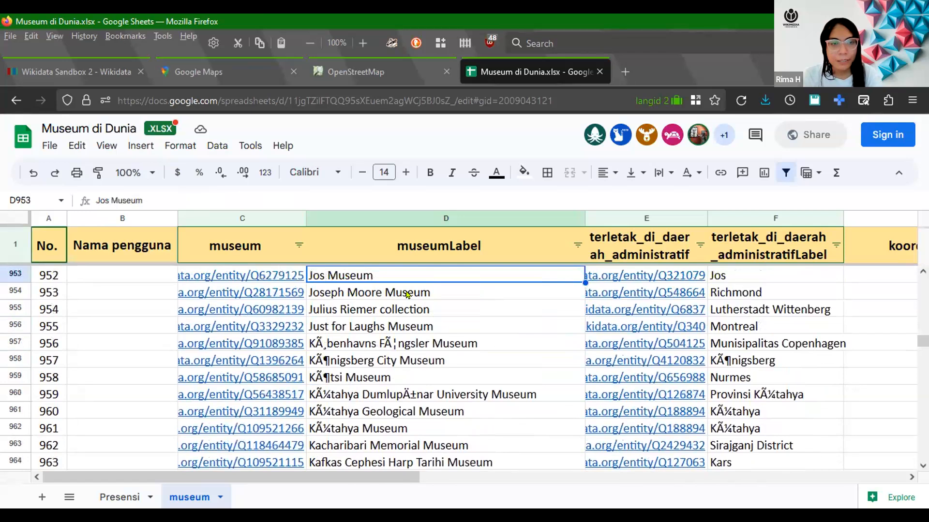
key(Down)
key(Down)
key(Down)
key(Down)
key(Up)
key(Up)
key(Up)
key(Up)
key(Up)
key(Up)
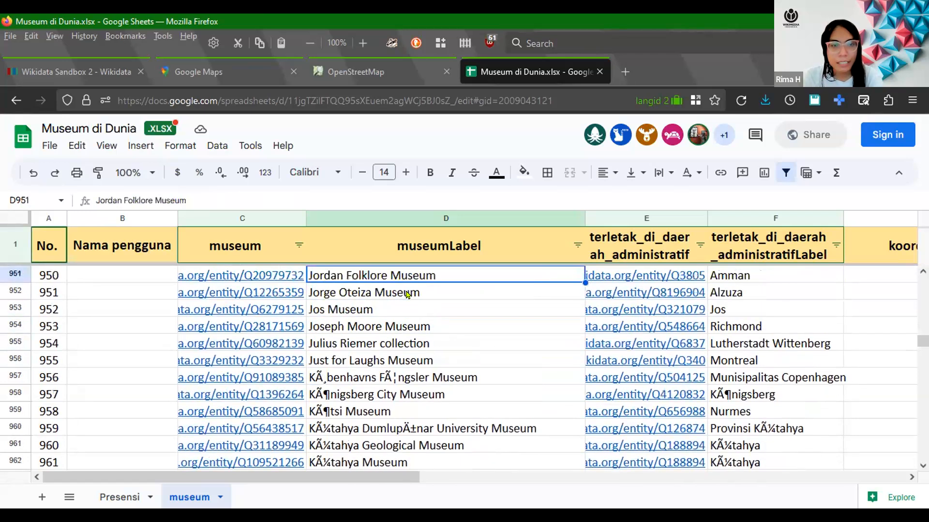
Look through the museumLabel entries below Jordan Folklore Museum down to Kaiser-Panorama Wels, then back up to the garbled label in row 957
key(Down)
key(Down)
key(Down)
key(Down)
key(Down)
key(Down)
key(Down)
key(Down)
key(Down)
key(Down)
key(Down)
key(Down)
key(Down)
key(Down)
key(Down)
key(Up)
key(Up)
key(Up)
key(Up)
key(Up)
key(Up)
key(Up)
key(Up)
key(Up)
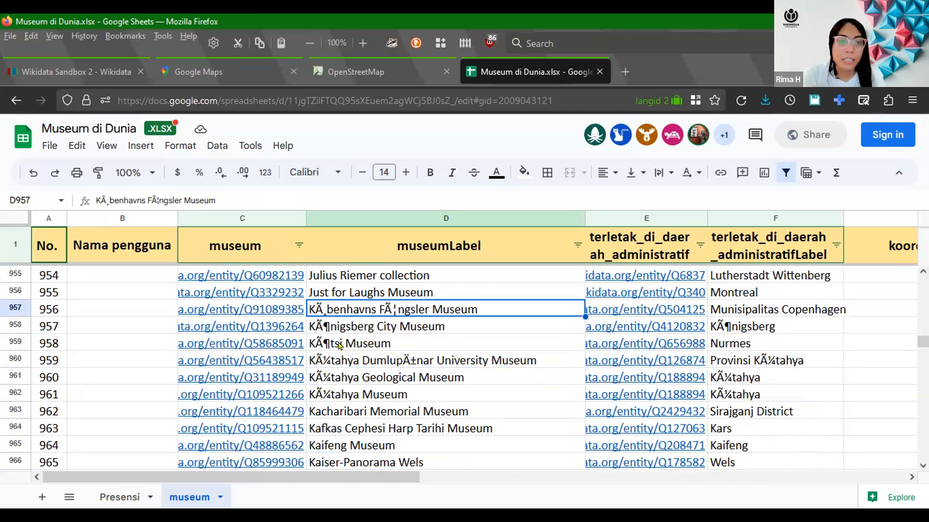
Try to replace the garbled characters in cell D958 so the label reads "Königsberg City Museum"
click(329, 329)
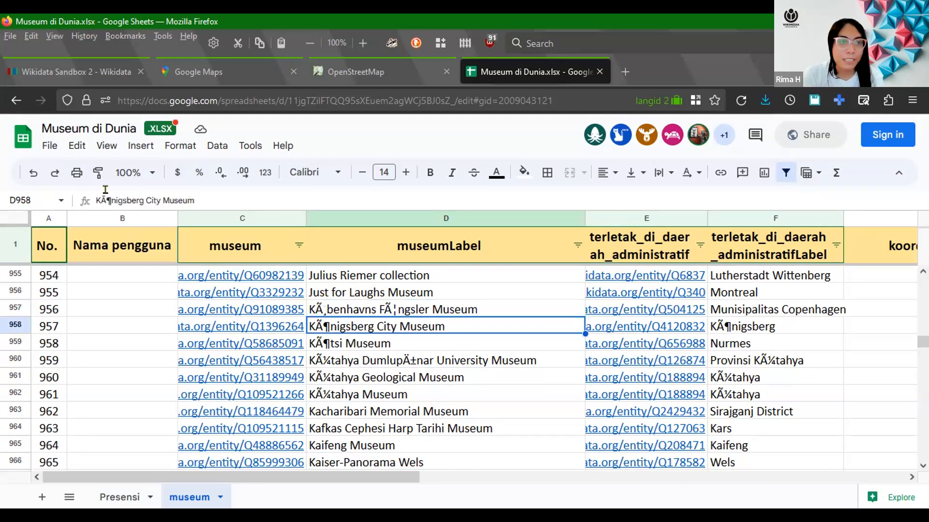
click(155, 198)
key(shift+Left)
key(shift+Left)
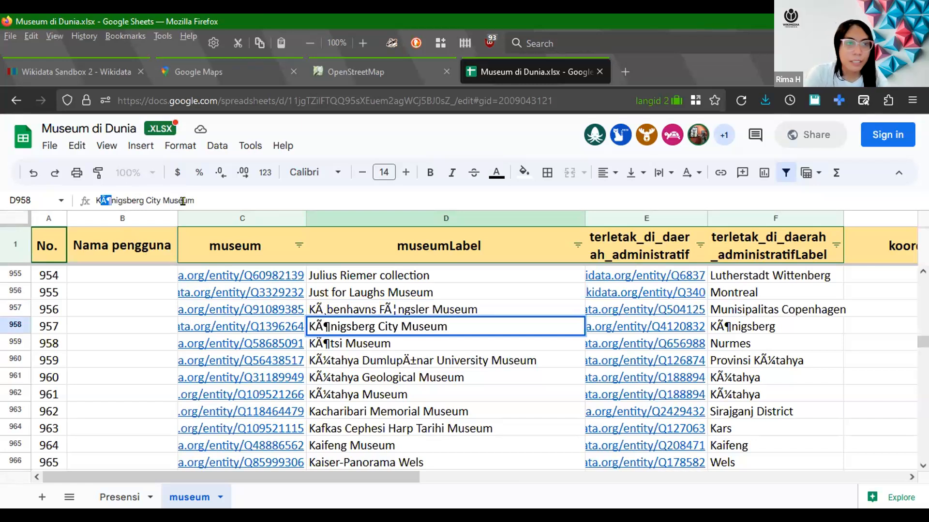
key(BackSpace)
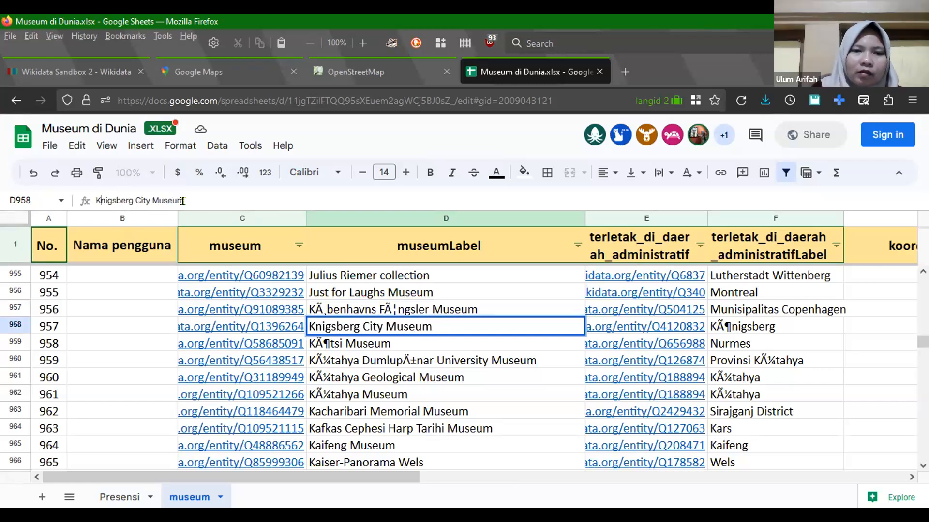
text(:o)
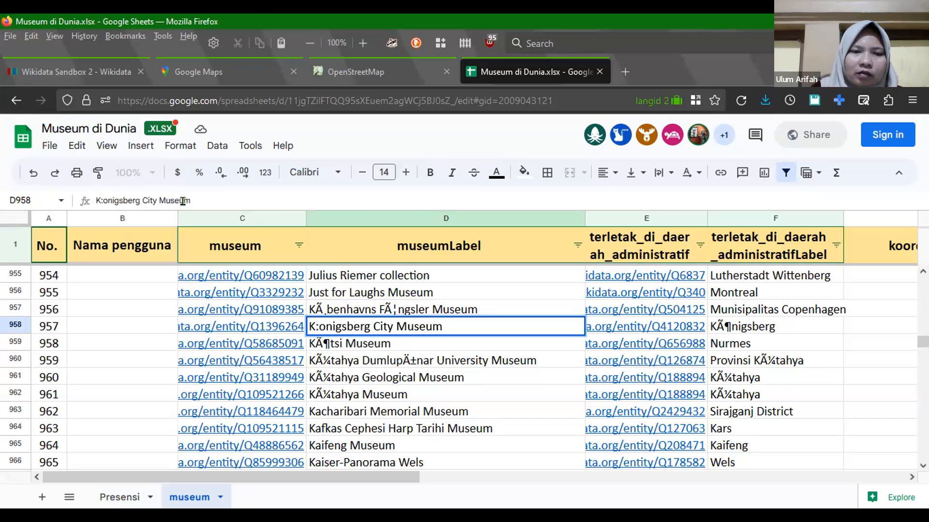
key(BackSpace)
key(BackSpace)
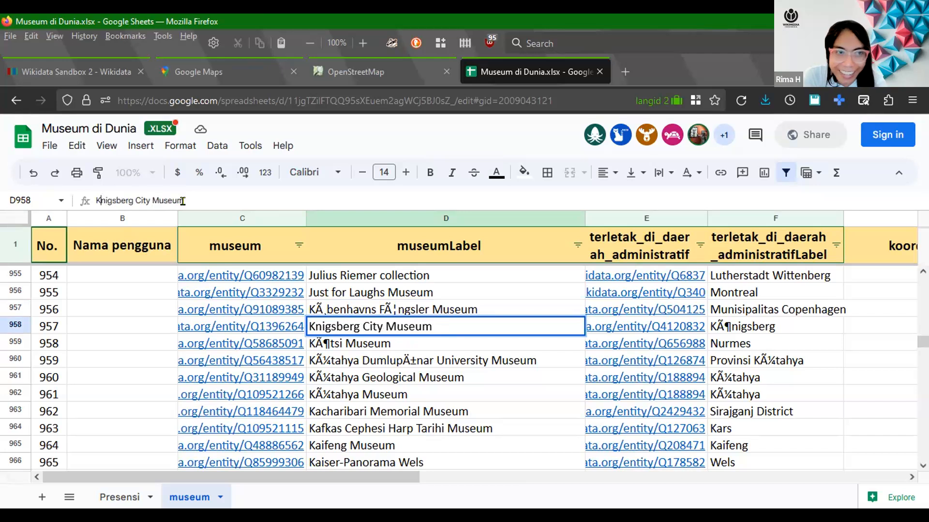
text(ö)
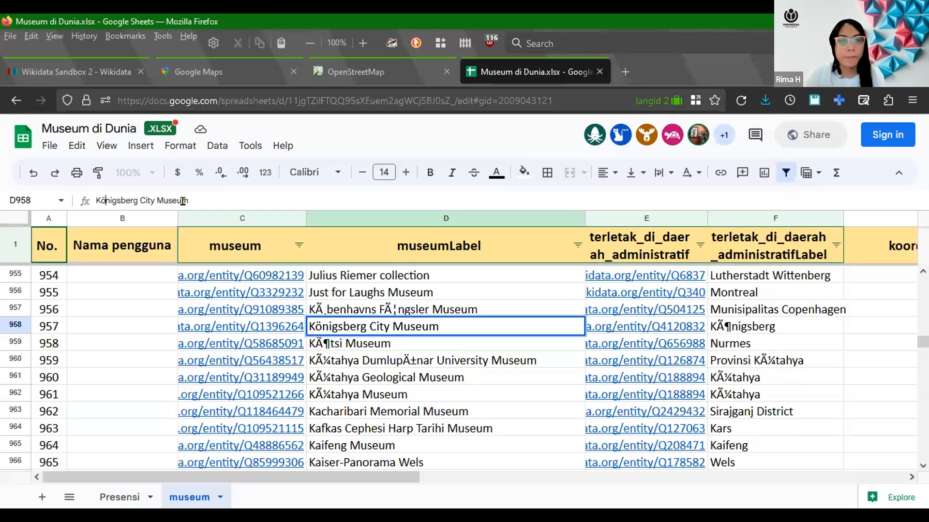
key(Escape)
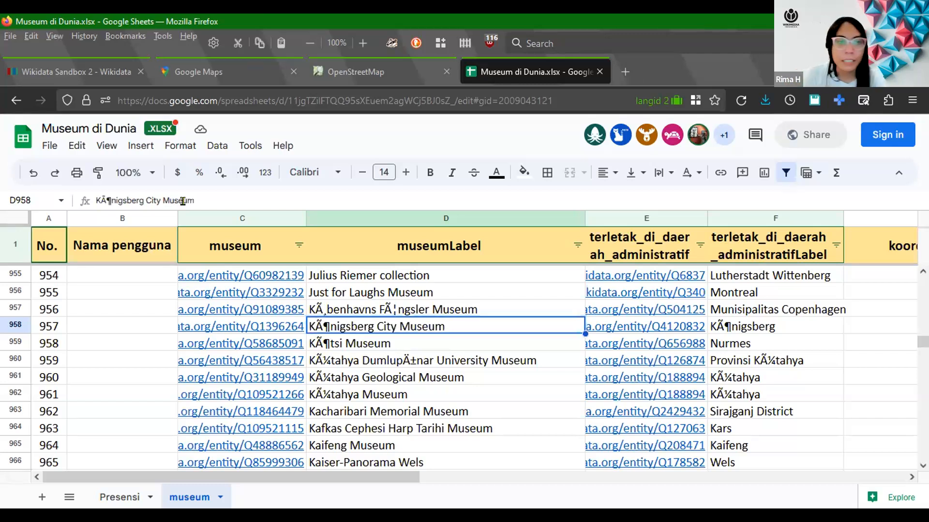
Look over the museumLabel entries around Julius Riemer collection and on through the garbled K names to row 962
key(Up)
key(Up)
key(Up)
key(Down)
key(Down)
key(Down)
key(Up)
key(Up)
key(Up)
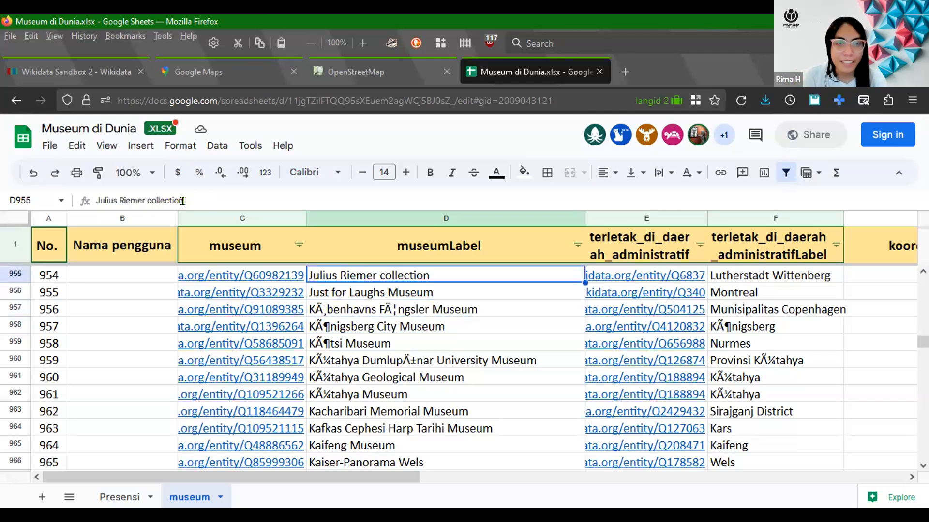
key(Up)
key(Up)
key(Up)
key(Down)
key(Down)
key(Down)
key(Down)
key(Up)
key(Up)
key(Down)
key(Down)
key(shift+Up)
key(shift+Up)
key(shift+Up)
key(Down)
key(Down)
key(Down)
key(Down)
key(Down)
key(Down)
key(Down)
key(Up)
key(Up)
key(Down)
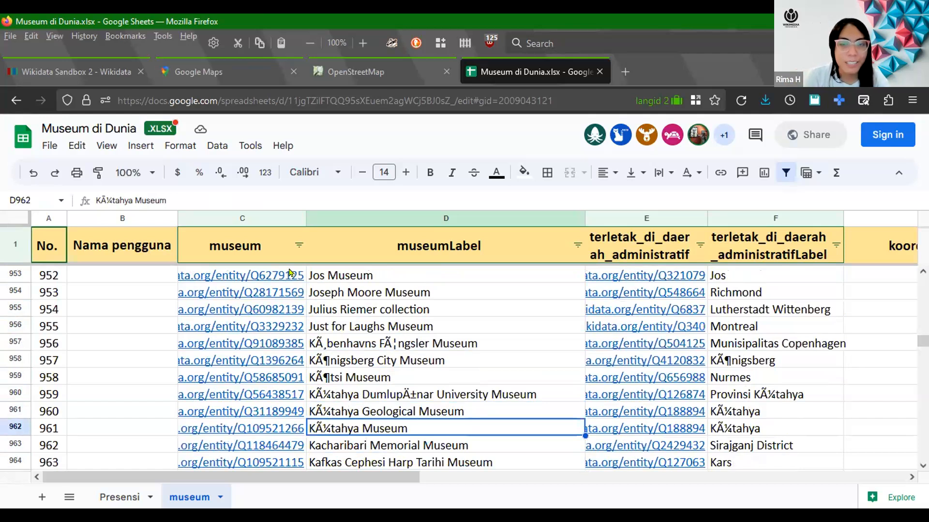
Replace the garbled characters in cell D962 with "ü" so the label reads "Kütahya Museum"
key(Return)
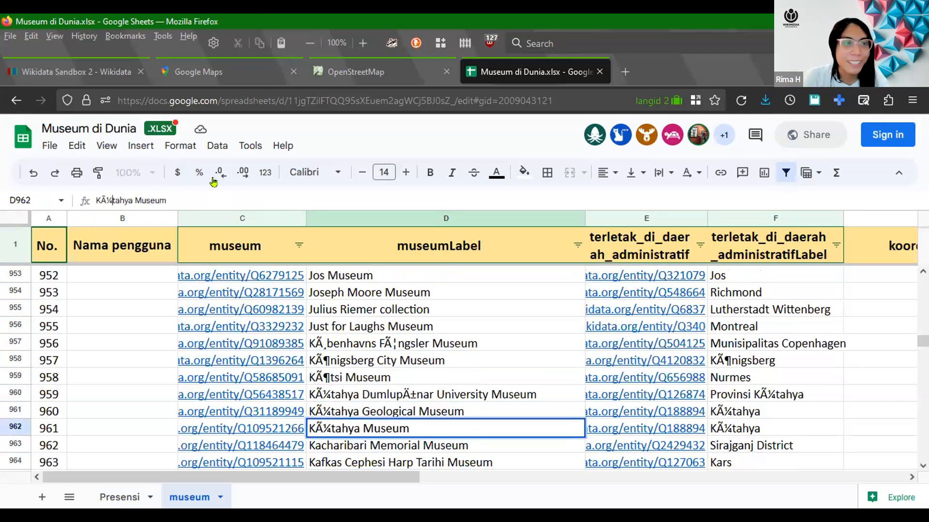
key(shift+Left)
key(shift+Left)
text(ü)
key(Return)
key(Up)
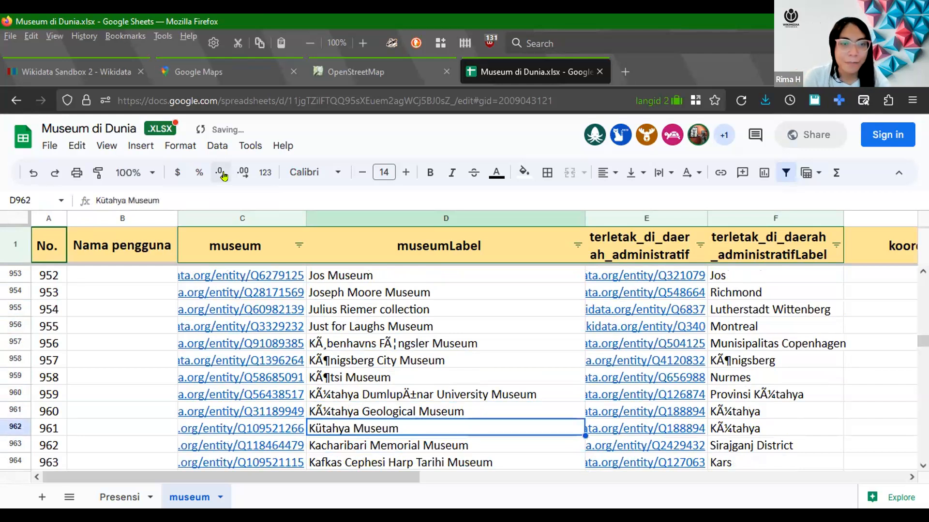
Look through the entries surrounding Kütahya Museum, from Kaiser-Panorama Wels up to the garbled University Museum label in row 960
scroll(279, 455, down, 1)
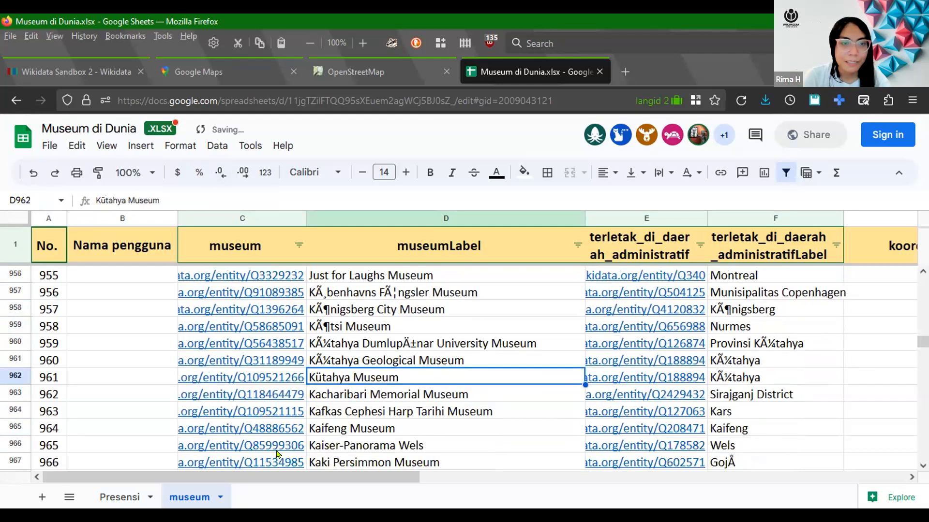
click(267, 377)
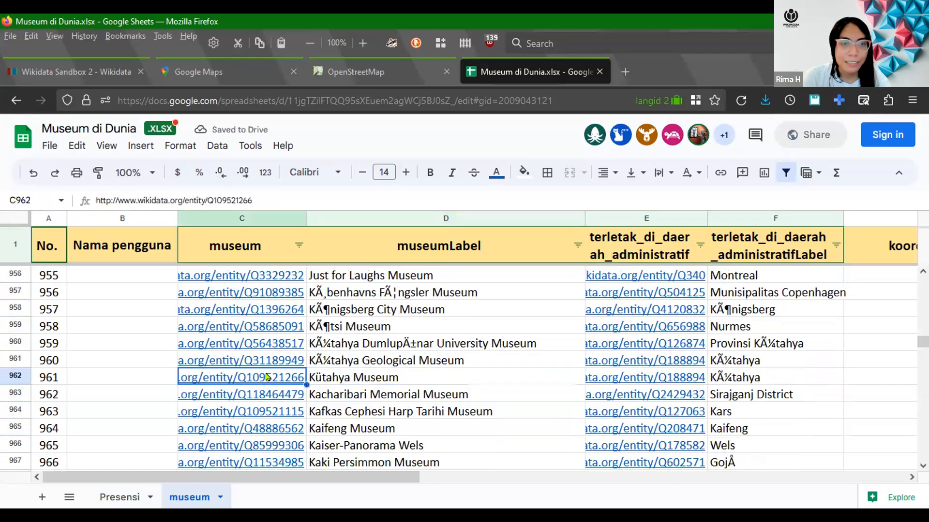
click(323, 361)
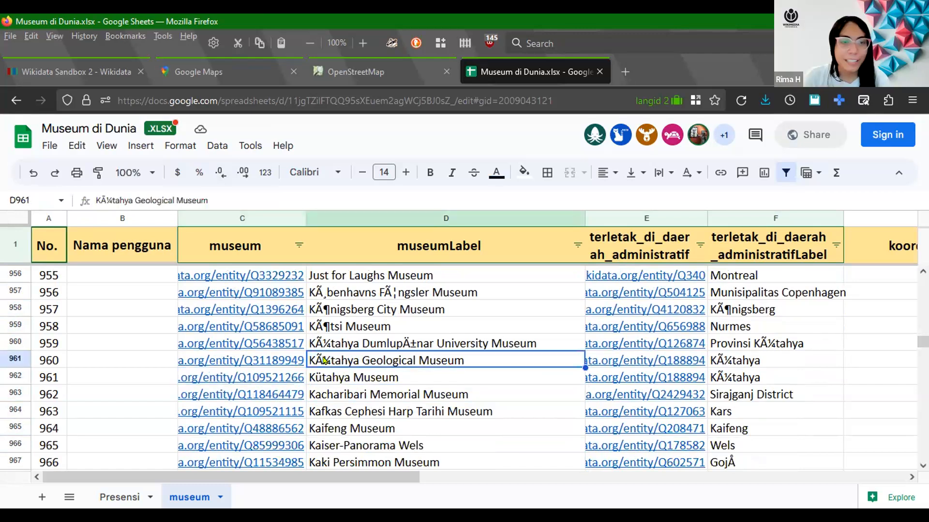
click(341, 400)
key(Down)
key(Down)
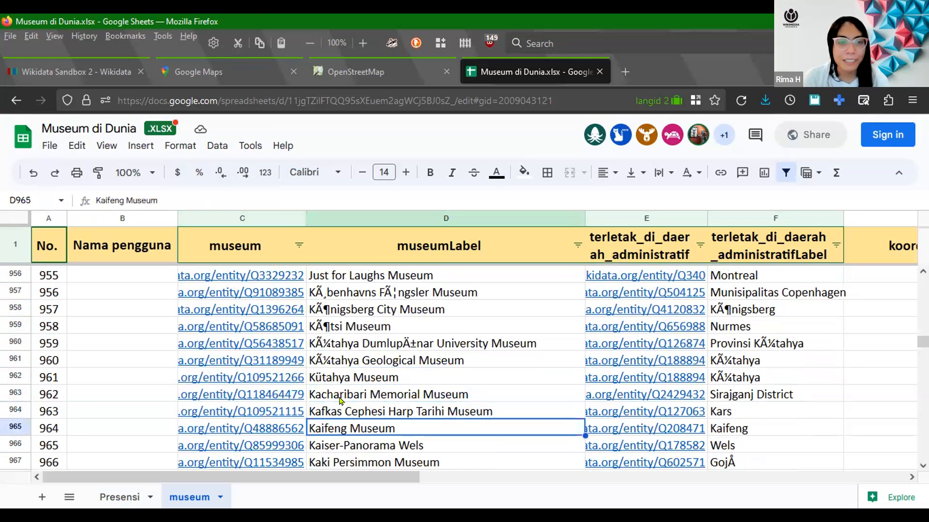
key(Down)
key(Up)
key(Up)
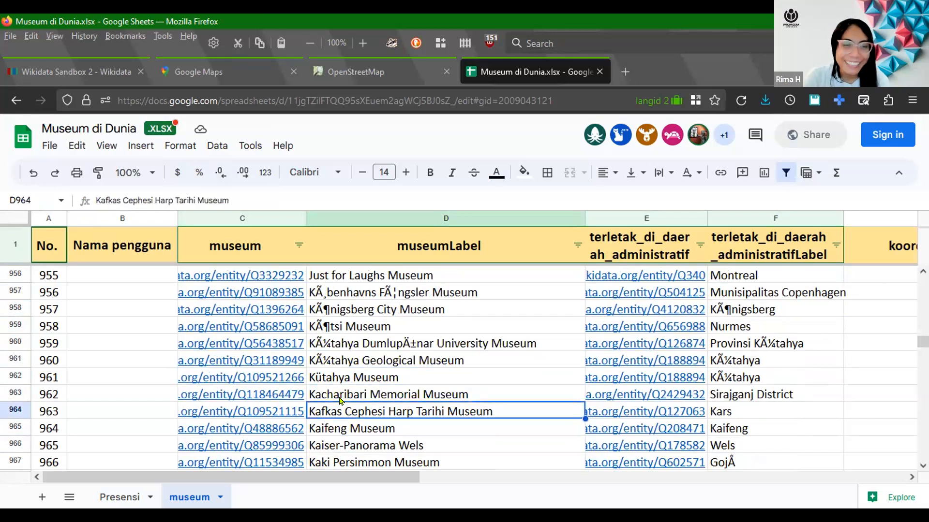
key(Down)
key(Up)
key(Up)
key(Up)
key(Up)
key(Up)
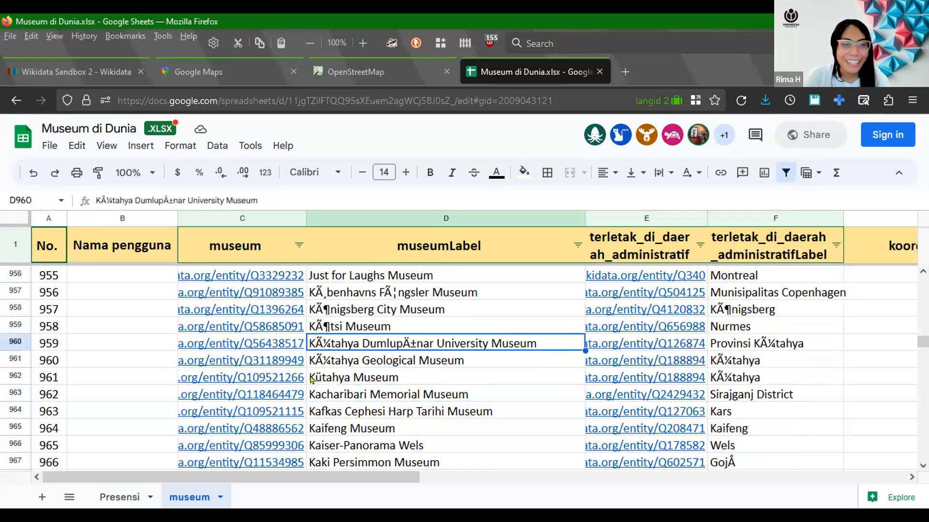
Copy the Wikidata link Q56438517 from row 960 and open it in the OpenStreetMap browser tab
click(274, 345)
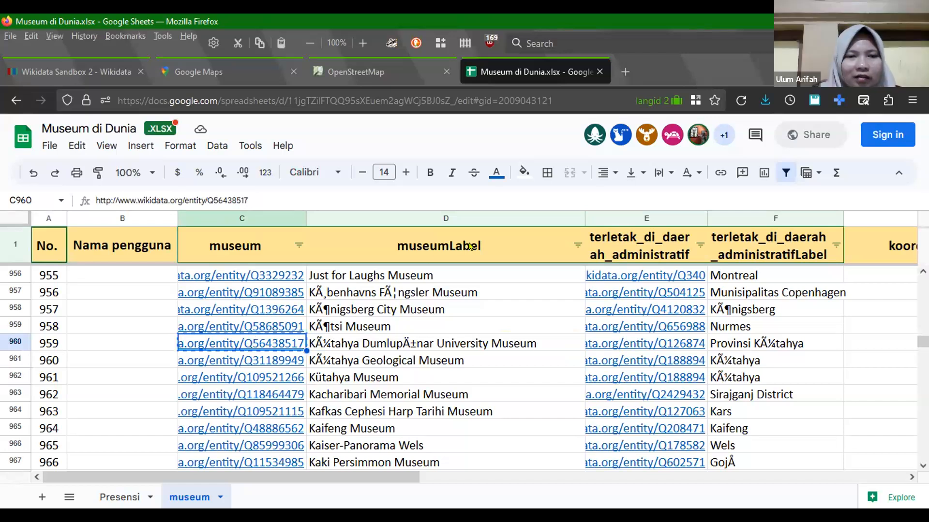
click(368, 75)
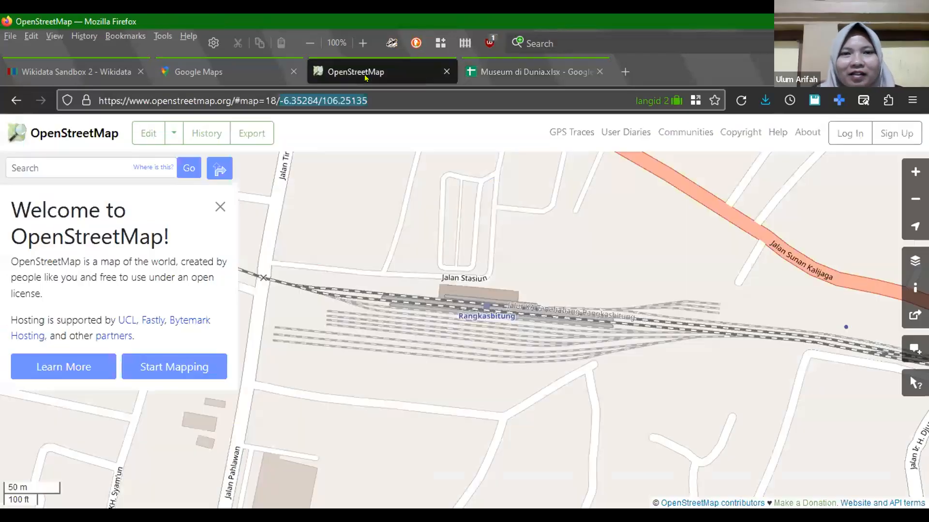
click(522, 82)
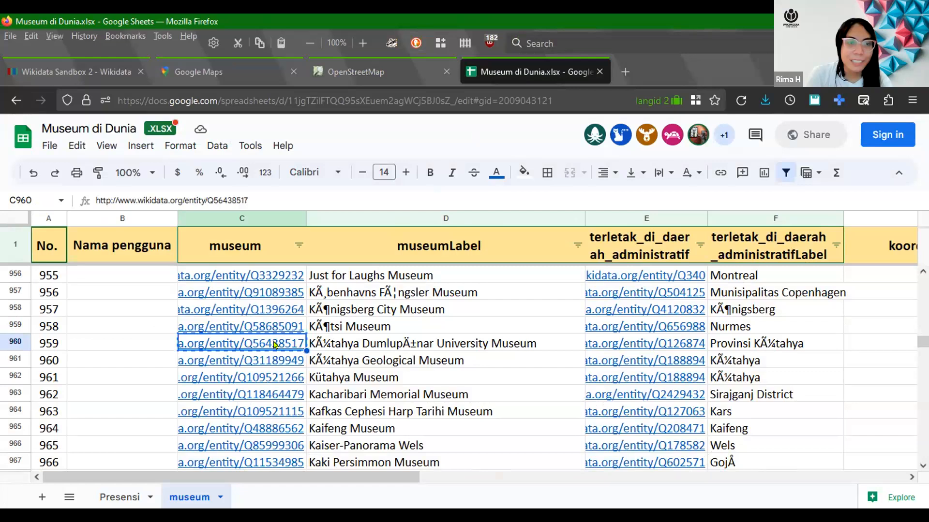
click(340, 73)
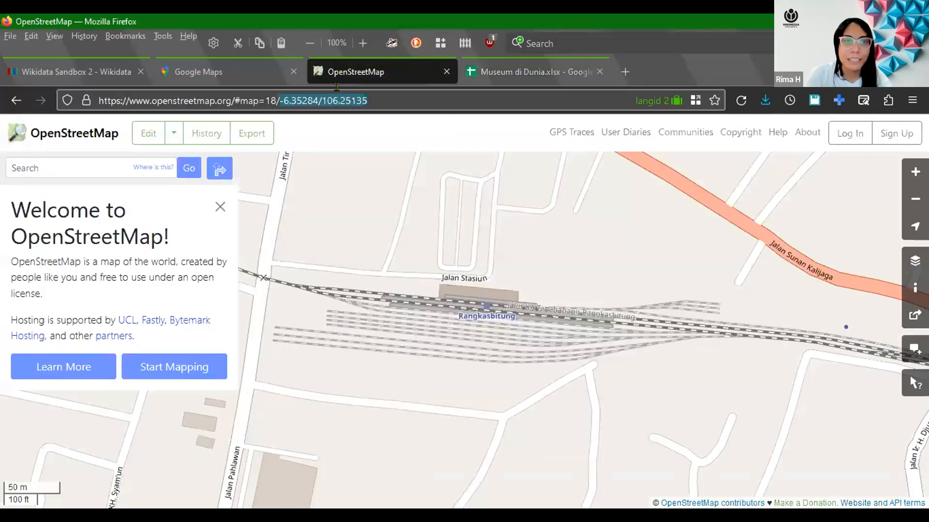
key(ctrl+a)
text(https://www.wikidata.org/entity/Q56438517)
key(Return)
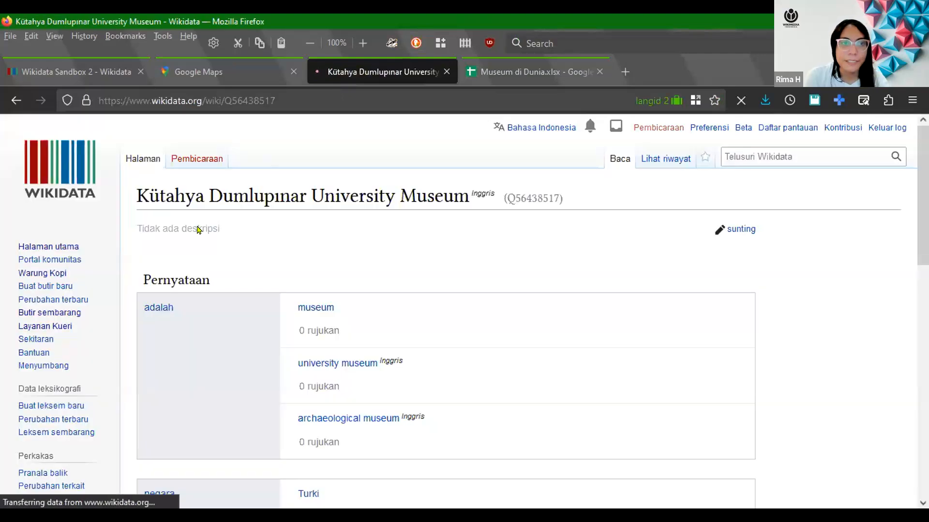
Compare the special characters in the Wikidata item's name with the garbled museumLabel in row 960 of the spreadsheet
double_click(183, 271)
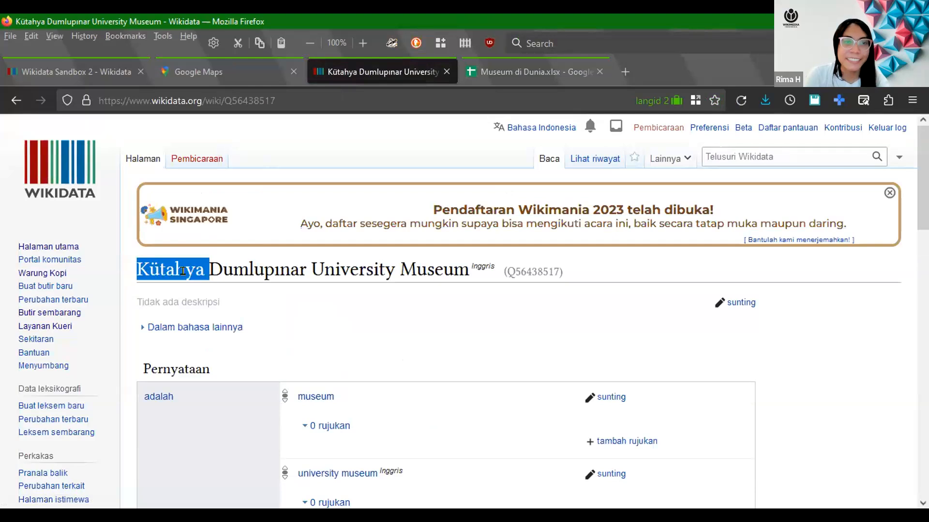
click(183, 271)
key(ctrl+Tab)
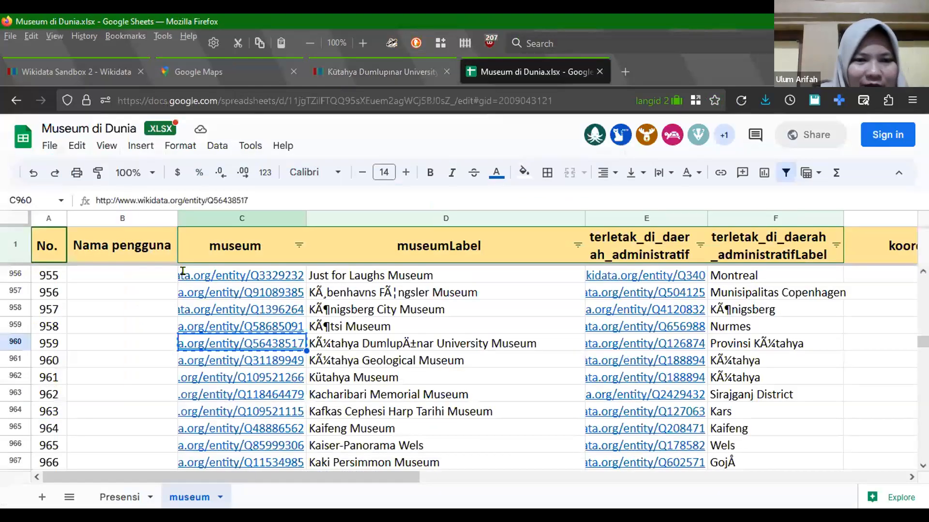
key(ctrl+c)
click(391, 334)
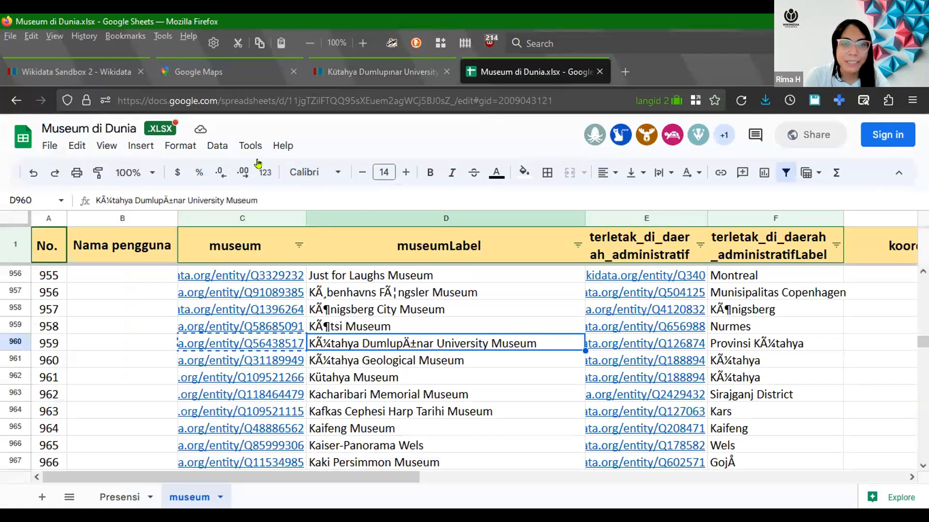
click(328, 75)
drag(273, 264, 279, 265)
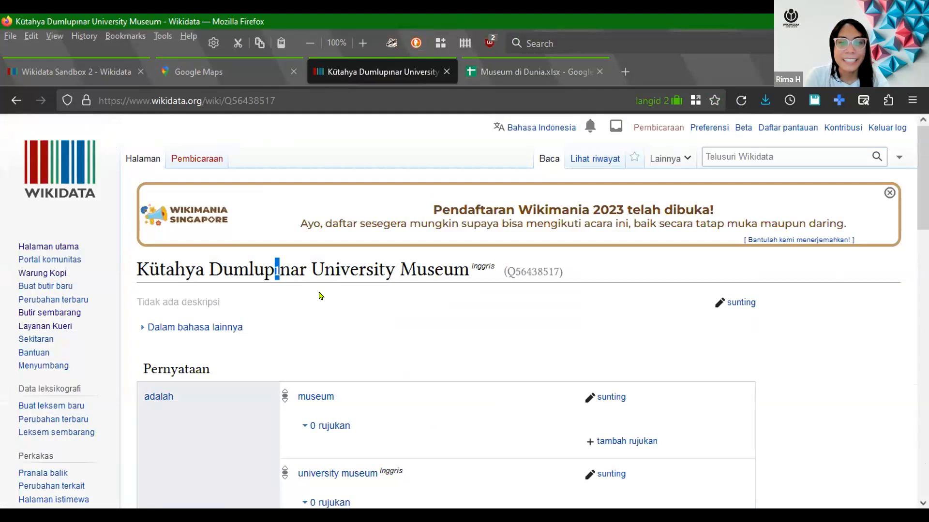
click(525, 344)
Expand the Wikidata item's labels in other languages and check its label, description and alias table
scroll(525, 344, down, 3)
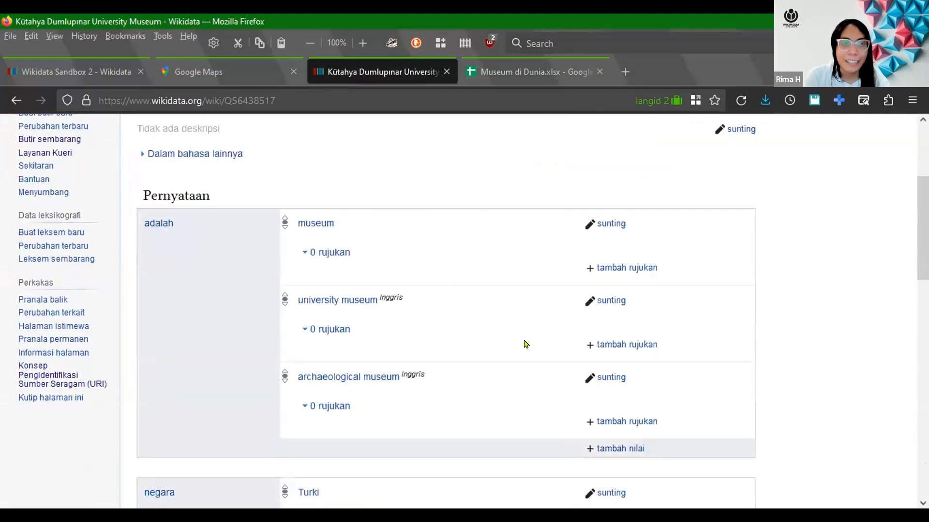
click(242, 153)
scroll(100, 297, up, 3)
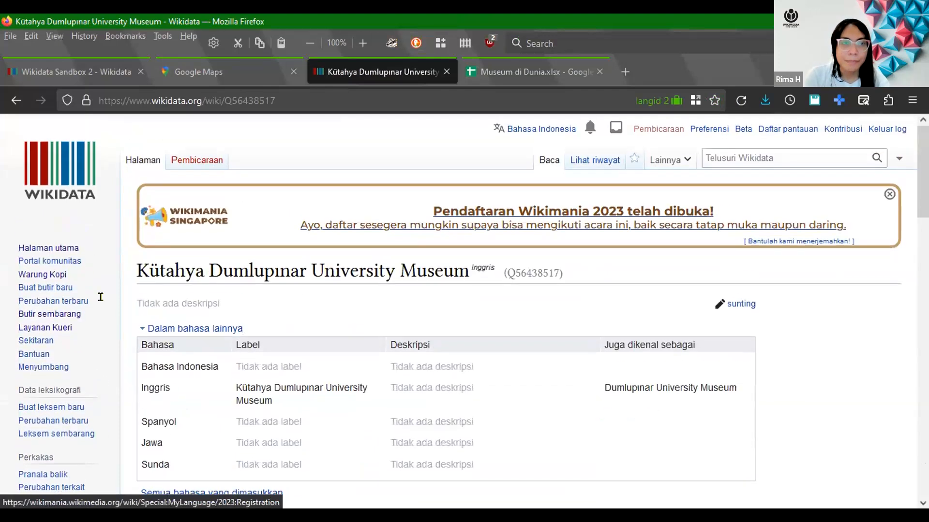
scroll(524, 297, down, 6)
scroll(525, 298, up, 5)
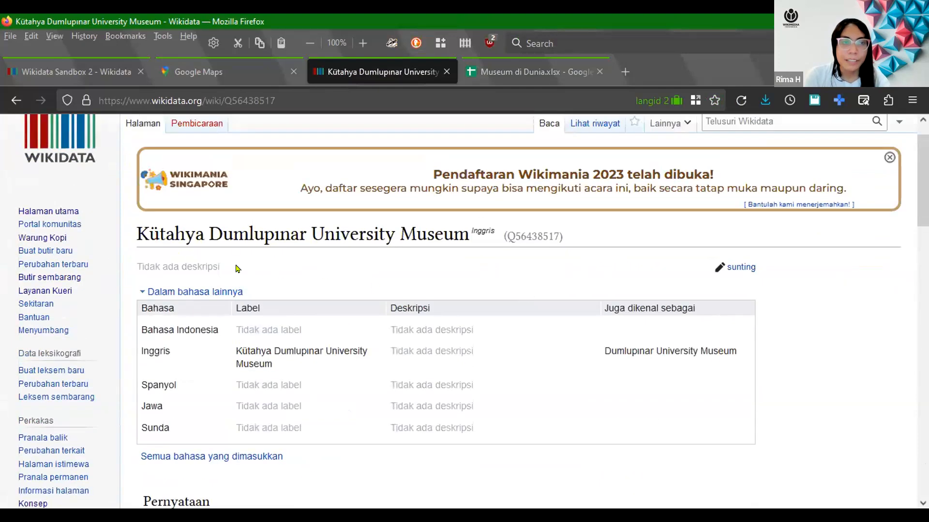
Copy the name "Kütahya Dumlupınar University Museum" from the item's heading and search for it in Google Maps
drag(138, 234, 470, 232)
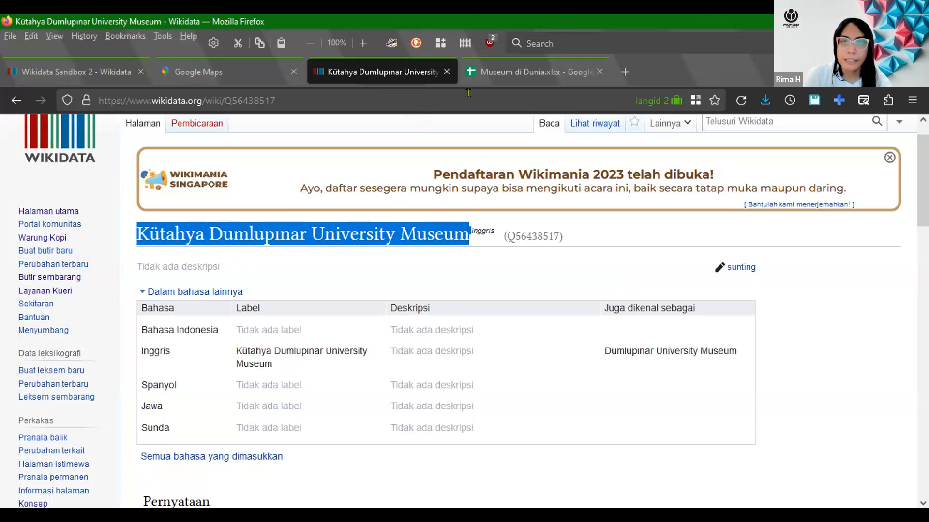
right_click(623, 67)
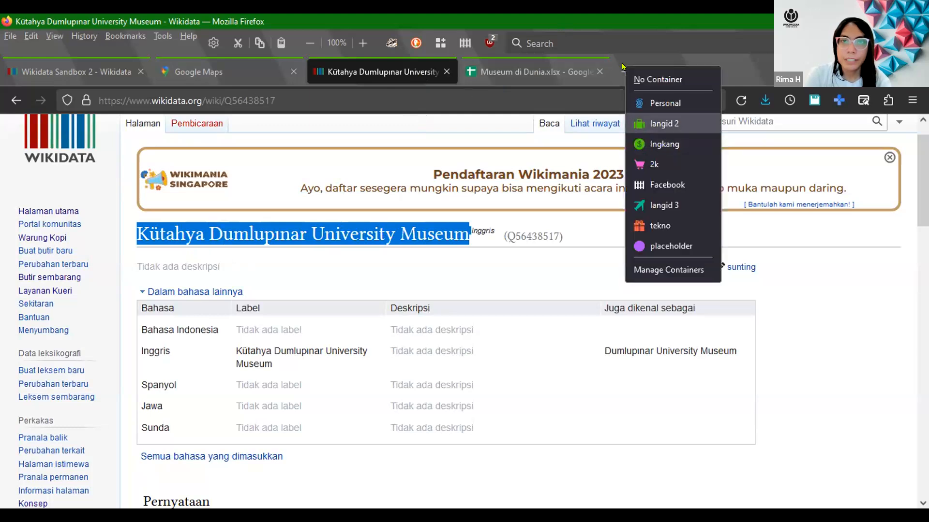
click(664, 124)
click(207, 88)
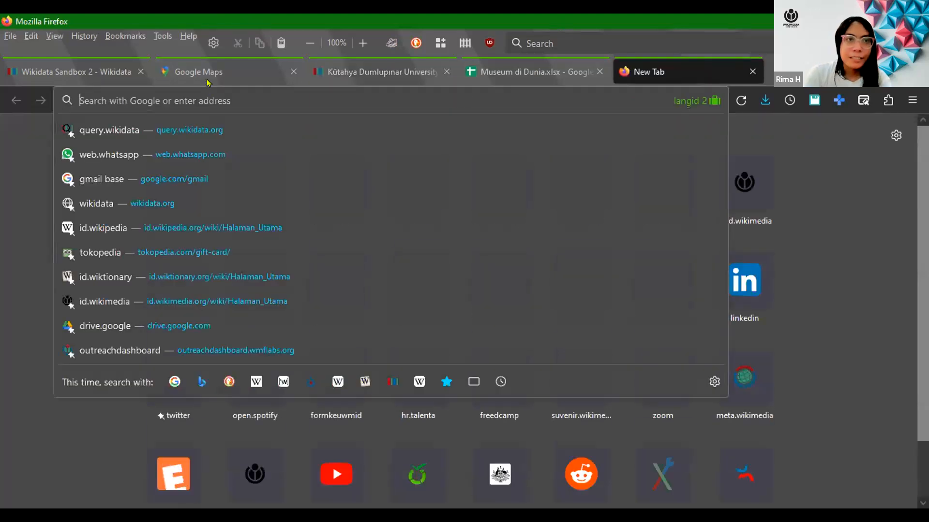
click(207, 72)
click(213, 132)
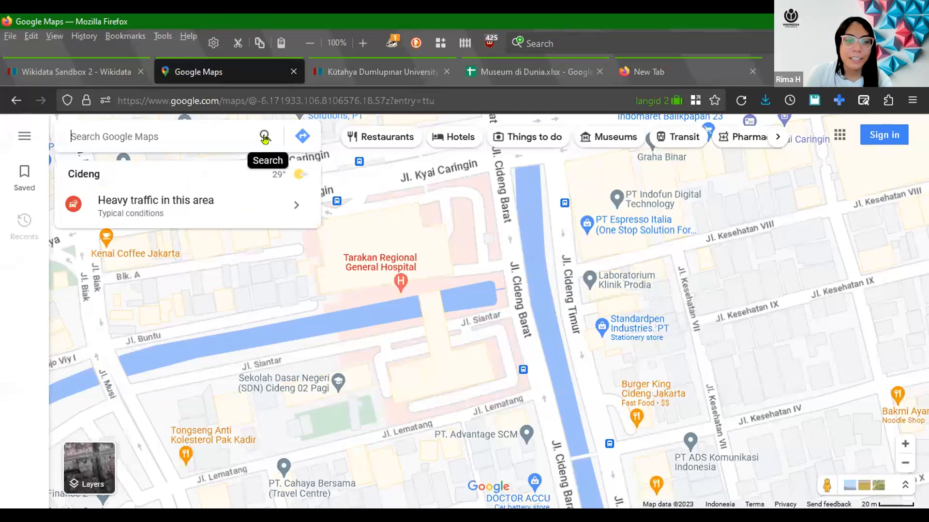
key(ctrl+v)
click(265, 135)
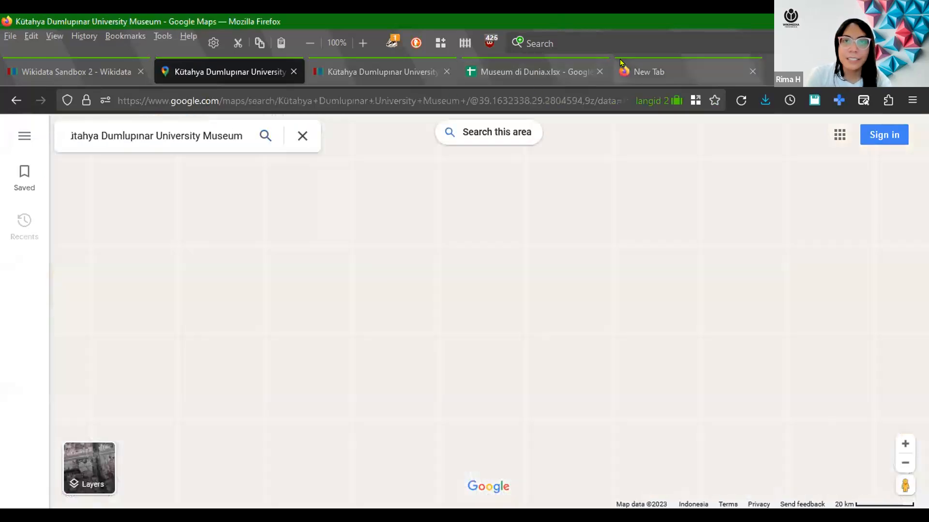
Open OpenStreetMap at osm.org in the empty browser tab and search for the copied name "Kütahya Dumlupınar University Museum"
click(621, 64)
text(id)
key(BackSpace)
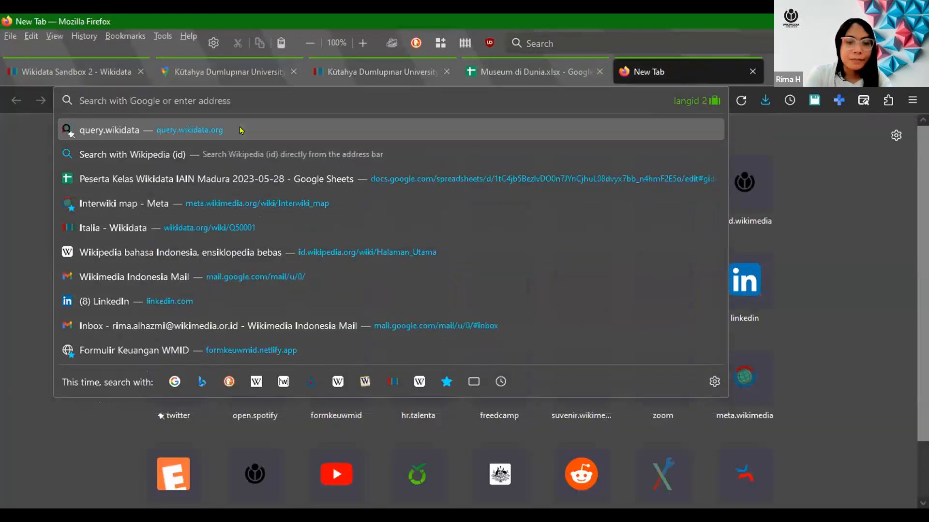
text(osm.org)
key(Return)
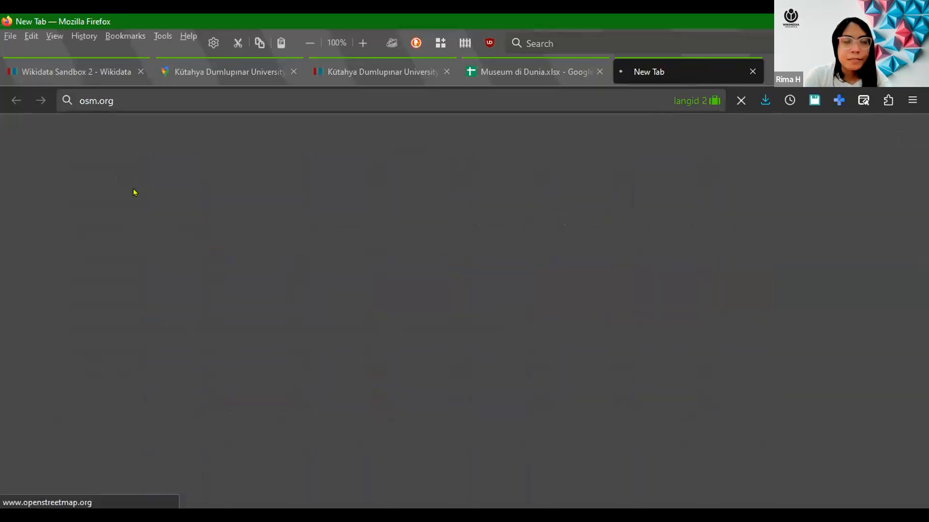
key(ctrl+v)
key(Return)
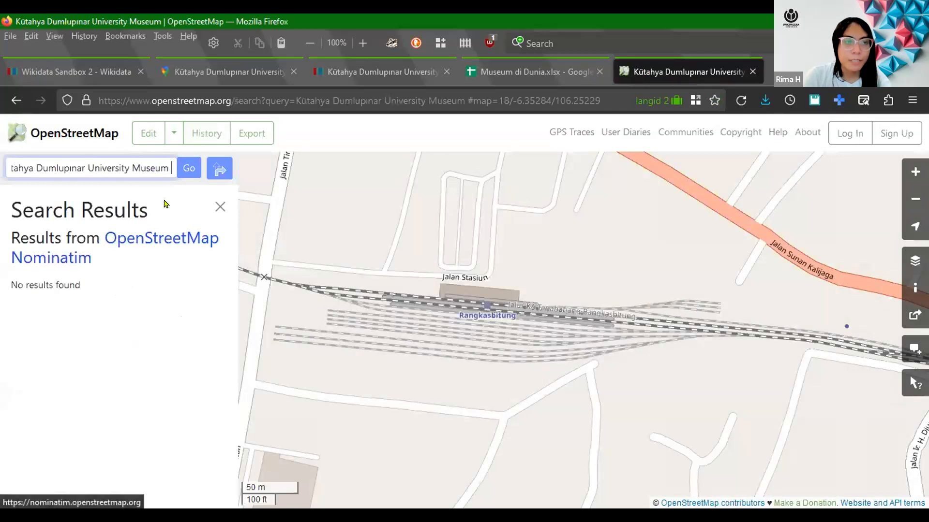
Shorten the OpenStreetMap query to "Kütahya Dumlupınar" and run the search again
key(BackSpace)
key(BackSpace)
key(BackSpace)
key(BackSpace)
key(BackSpace)
key(BackSpace)
key(BackSpace)
key(BackSpace)
key(BackSpace)
key(BackSpace)
key(BackSpace)
key(BackSpace)
key(BackSpace)
key(BackSpace)
key(BackSpace)
key(BackSpace)
key(BackSpace)
key(BackSpace)
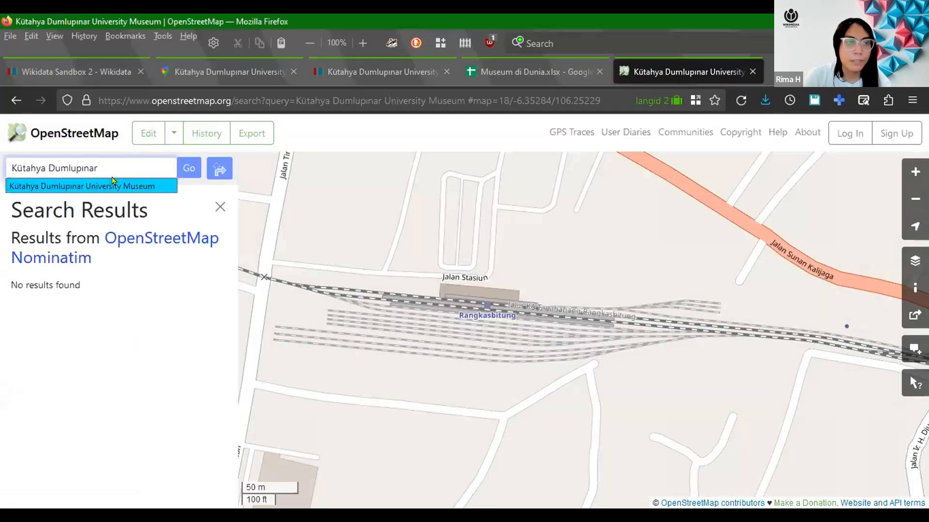
click(113, 184)
key(BackSpace)
key(BackSpace)
key(BackSpace)
key(BackSpace)
key(BackSpace)
key(BackSpace)
key(BackSpace)
key(BackSpace)
key(BackSpace)
key(BackSpace)
key(BackSpace)
key(BackSpace)
key(BackSpace)
key(BackSpace)
key(BackSpace)
key(BackSpace)
key(BackSpace)
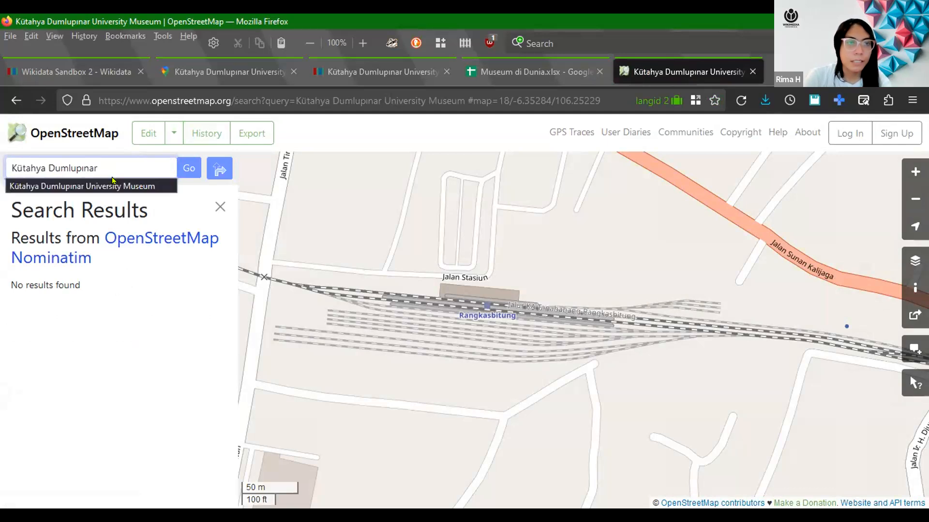
click(189, 168)
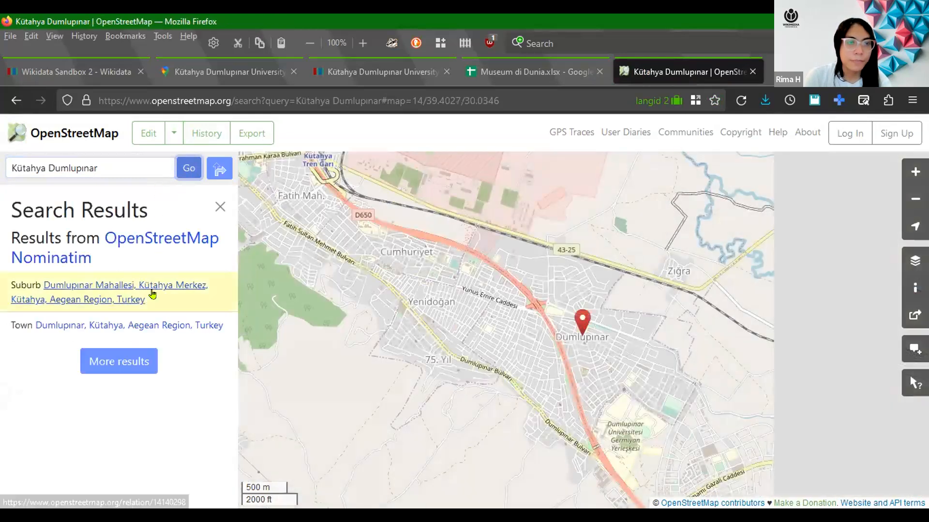
Load further OpenStreetMap search results twice and look through them for entries related to the university or its museum
click(145, 369)
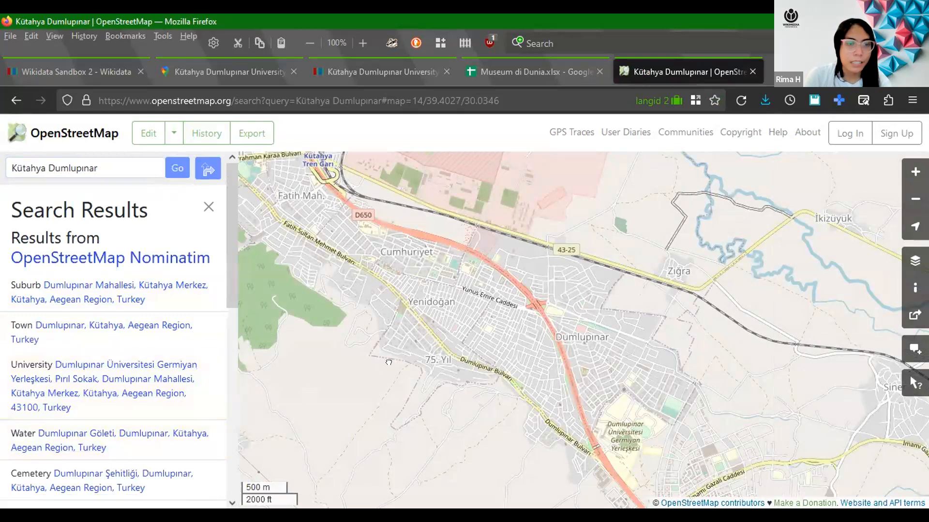
drag(388, 362, 245, 205)
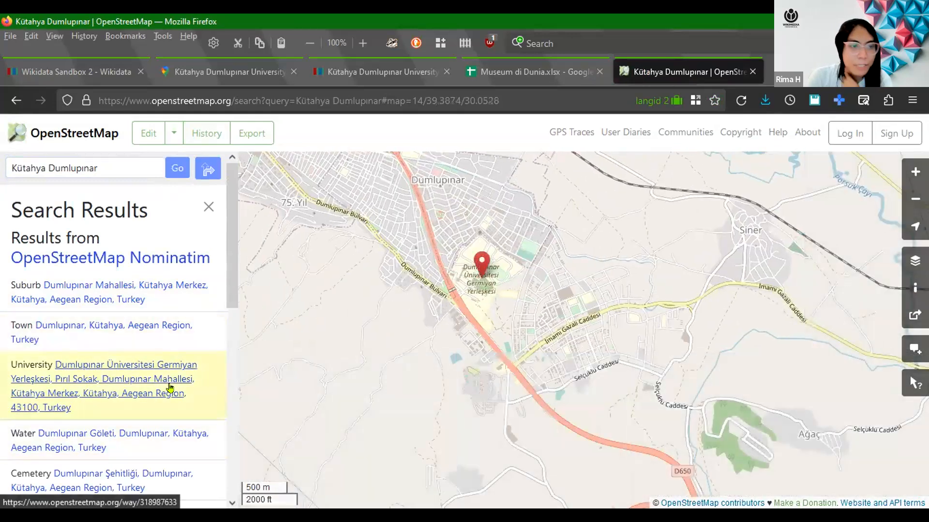
scroll(170, 387, down, 3)
scroll(172, 392, down, 5)
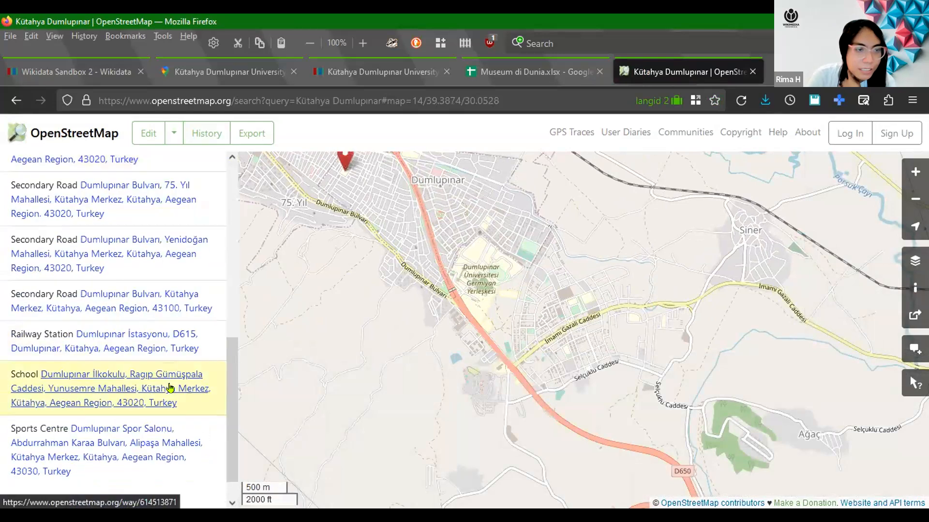
scroll(157, 454, down, 2)
click(129, 475)
scroll(136, 425, down, 6)
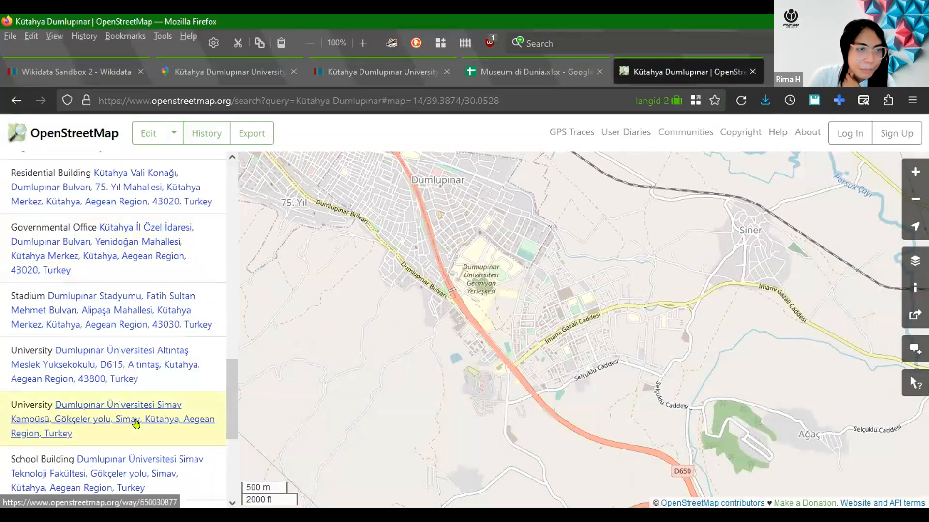
scroll(136, 424, down, 5)
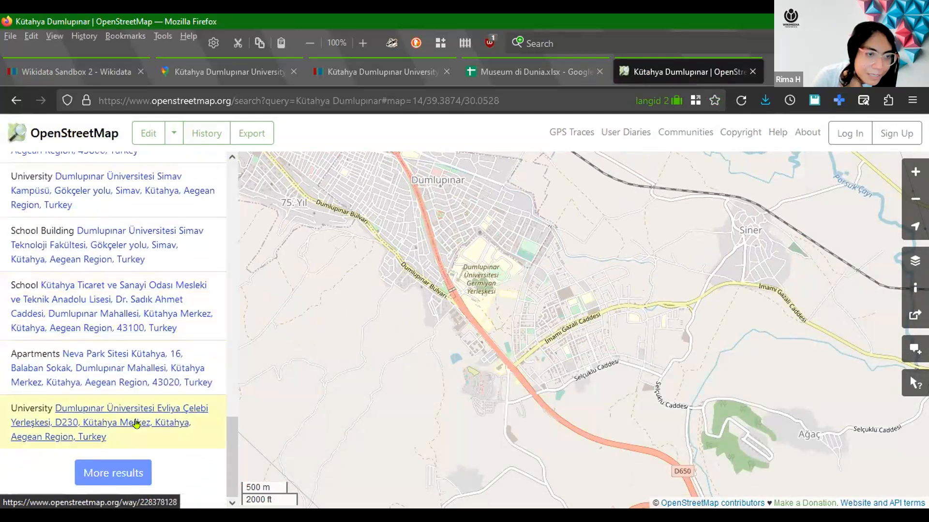
scroll(484, 270, up, 3)
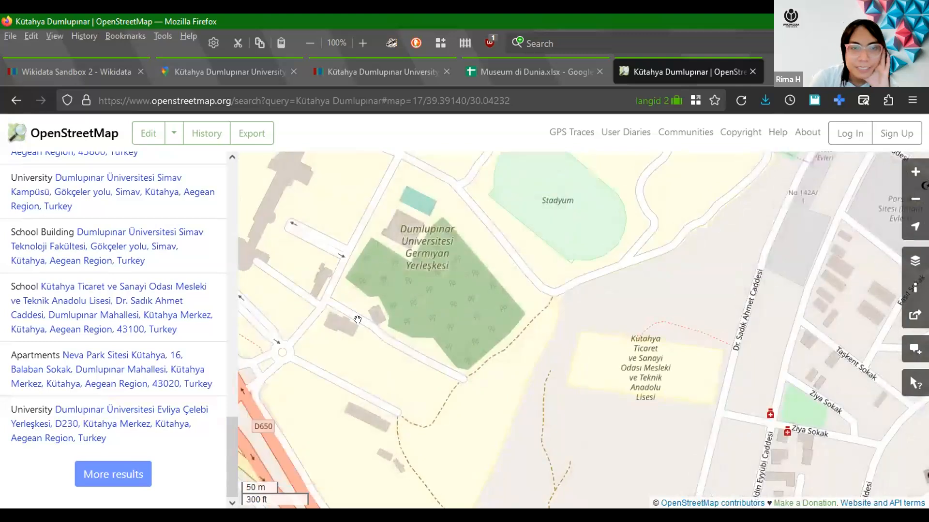
Examine the Dumlupınar Üniversitesi Germiyan Yerleşkesi campus and its surroundings on the OpenStreetMap map for the museum
drag(357, 309, 340, 445)
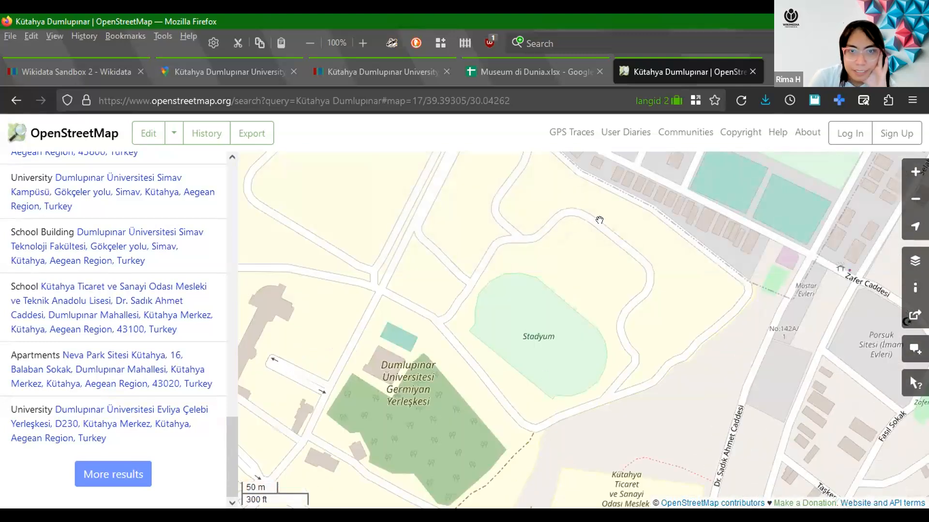
drag(600, 220, 768, 457)
drag(607, 373, 582, 120)
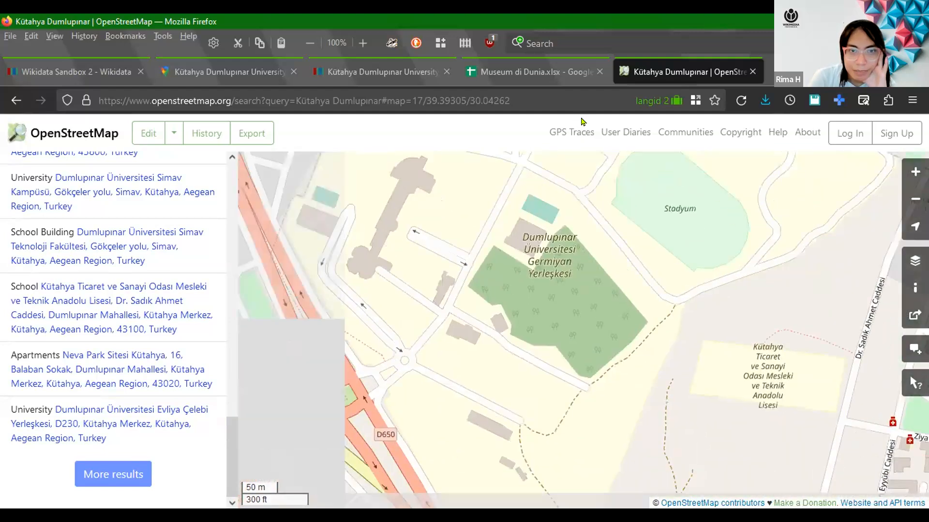
drag(400, 293, 324, 115)
drag(557, 430, 365, 502)
drag(446, 272, 525, 446)
drag(498, 220, 627, 386)
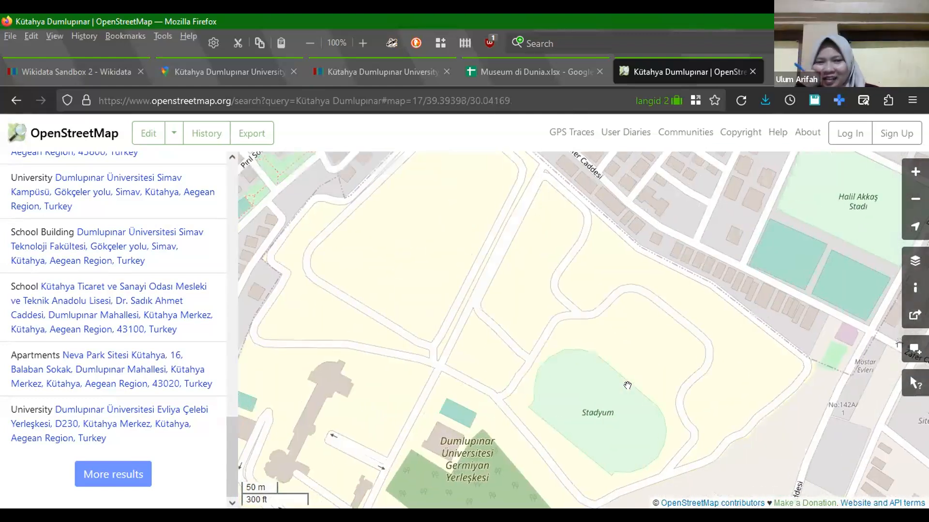
scroll(551, 400, down, 2)
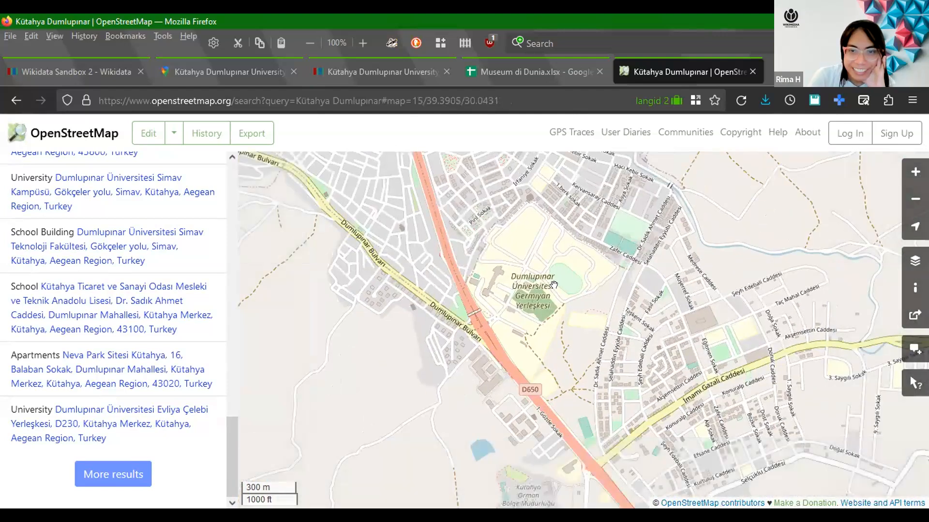
scroll(554, 284, up, 1)
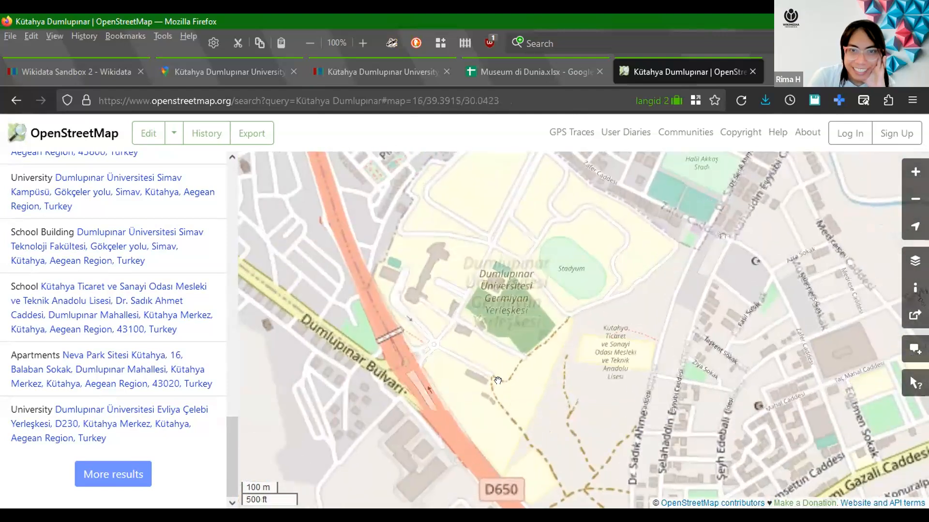
Switch to the Google Maps results and inspect the surroundings of the Dumlupınar Üniversitesi Müzesi marker up close
click(208, 69)
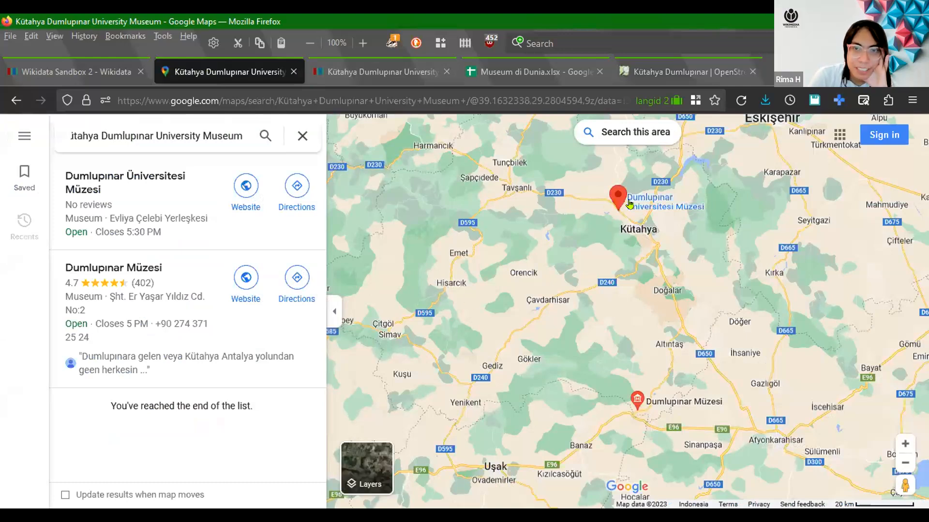
scroll(629, 203, up, 4)
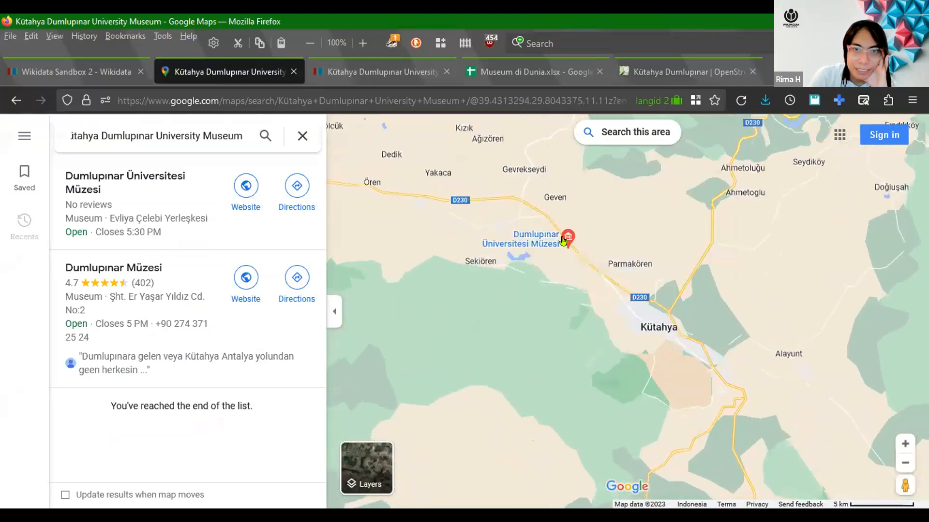
scroll(563, 240, up, 5)
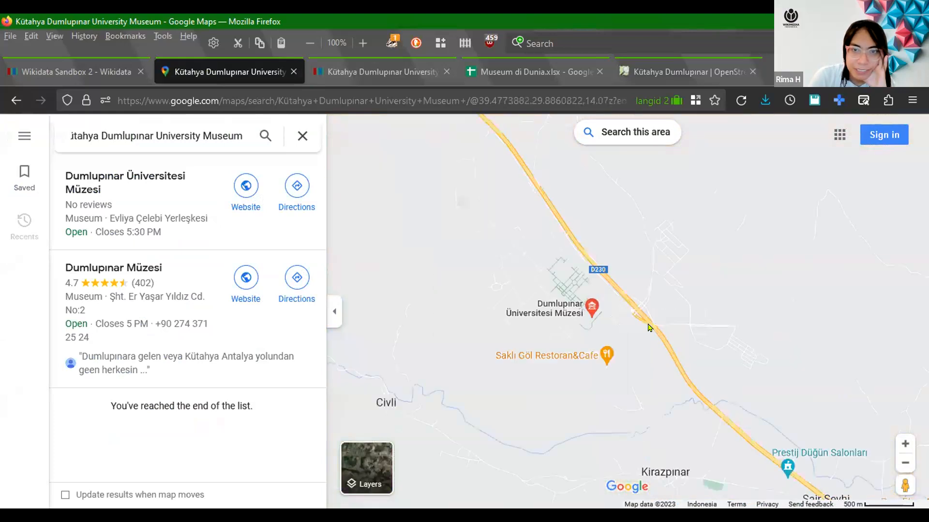
drag(596, 342, 536, 359)
scroll(535, 359, up, 2)
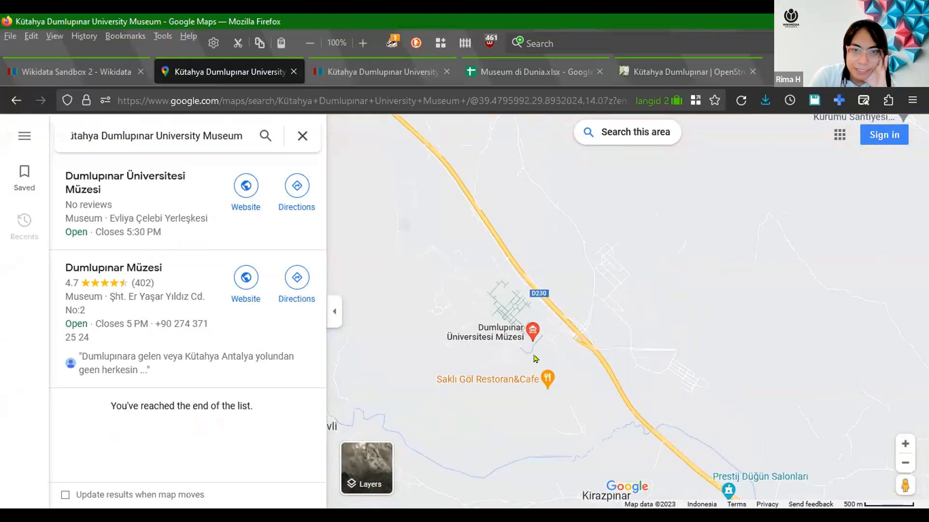
scroll(535, 348, up, 2)
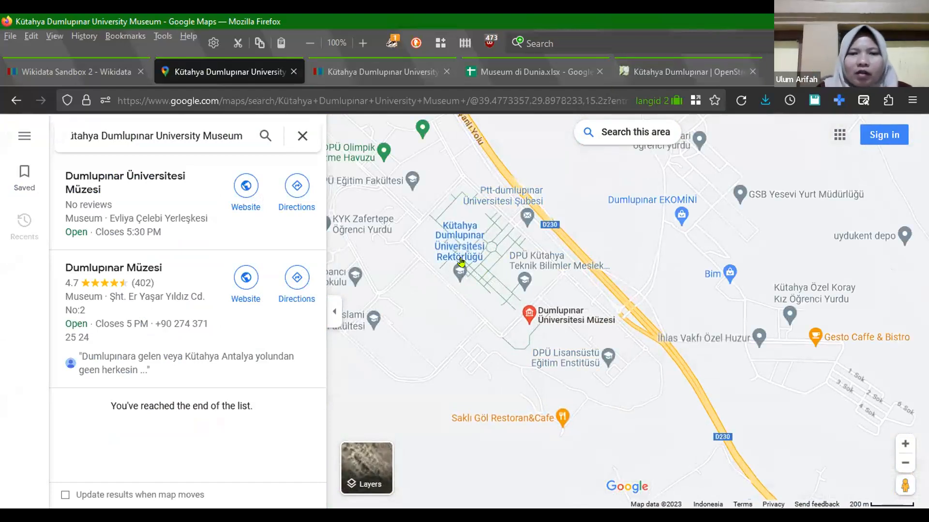
Return to OpenStreetMap and survey the wider area around Kütahya for the museum's surroundings seen in Google Maps
click(385, 71)
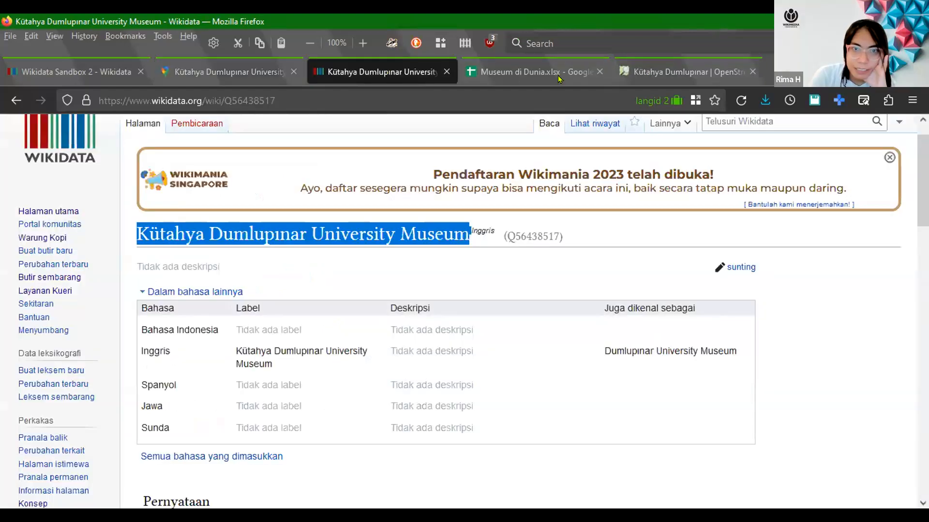
click(646, 76)
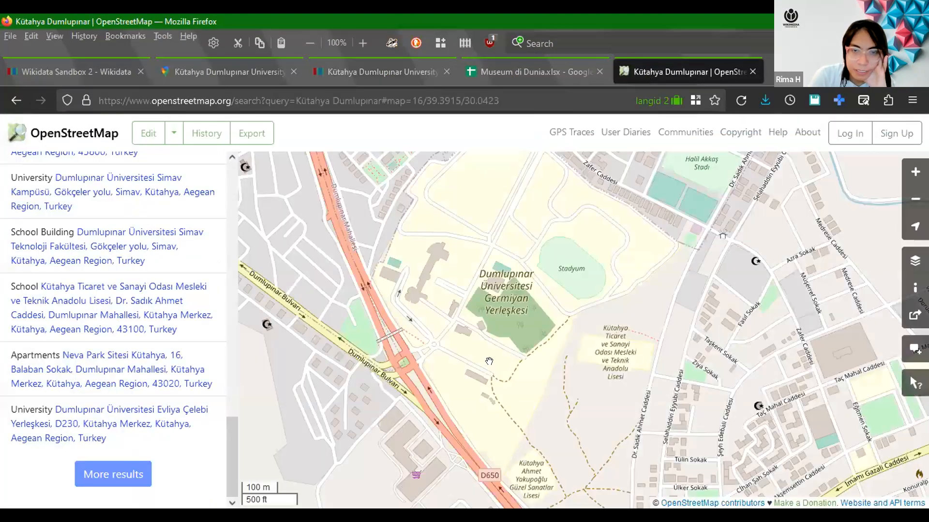
scroll(489, 361, down, 2)
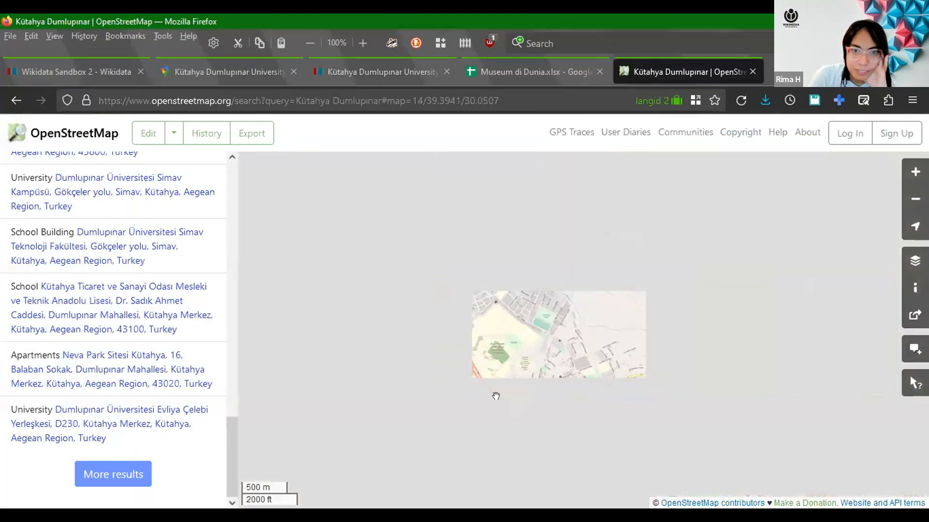
drag(387, 195, 531, 441)
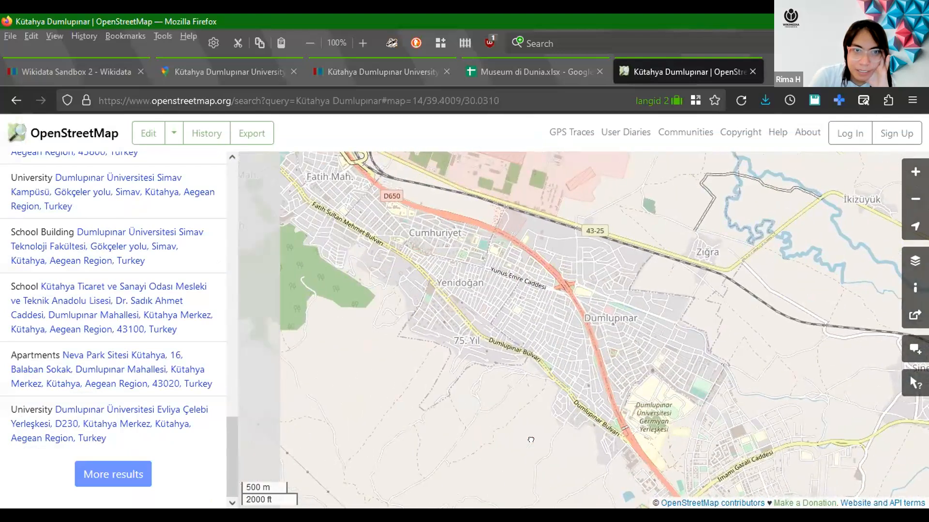
drag(338, 267, 260, 229)
drag(456, 335, 416, 229)
drag(565, 376, 415, 206)
scroll(548, 384, down, 3)
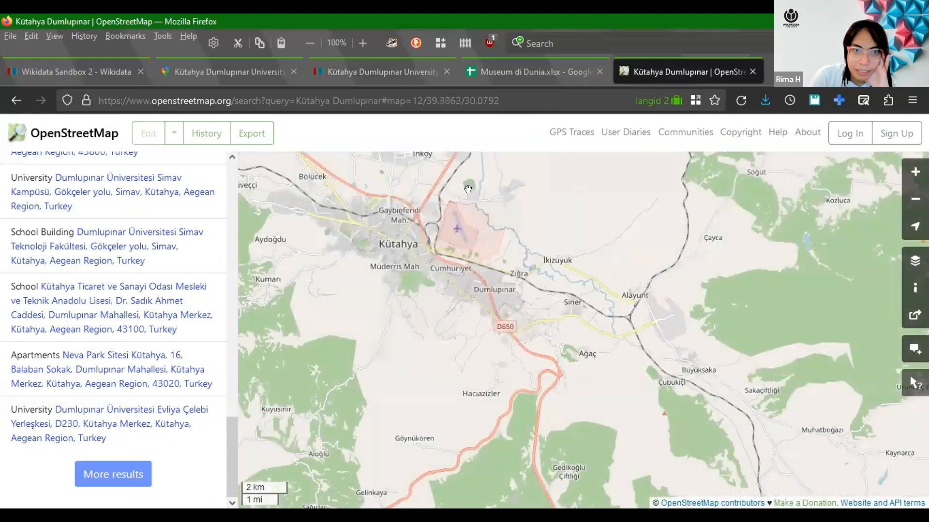
Check in Google Maps where Dumlupınar Üniversitesi Müzesi lies relative to the city of Kütahya
click(255, 76)
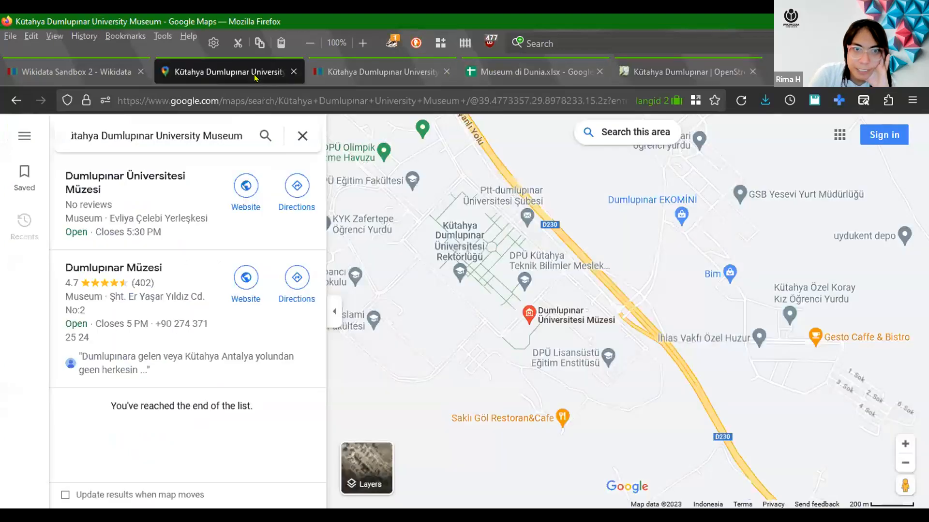
scroll(460, 318, down, 5)
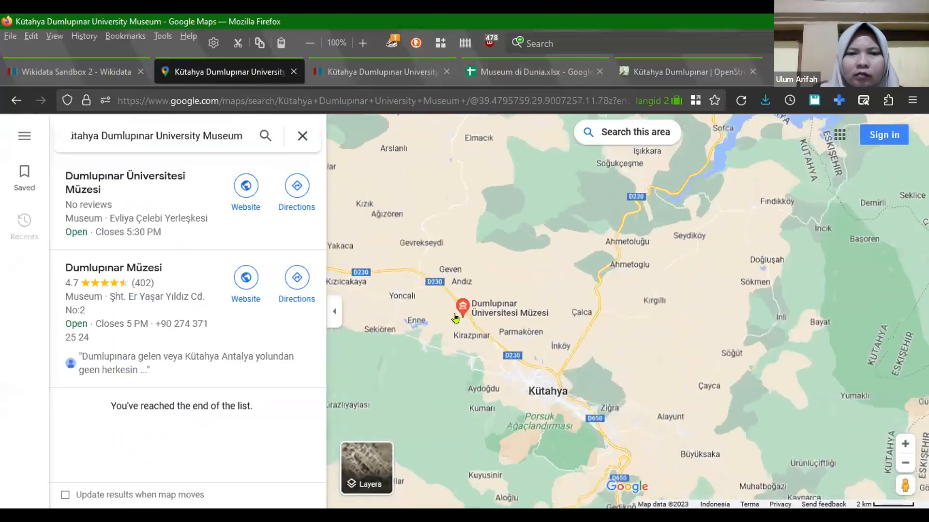
scroll(494, 357, down, 3)
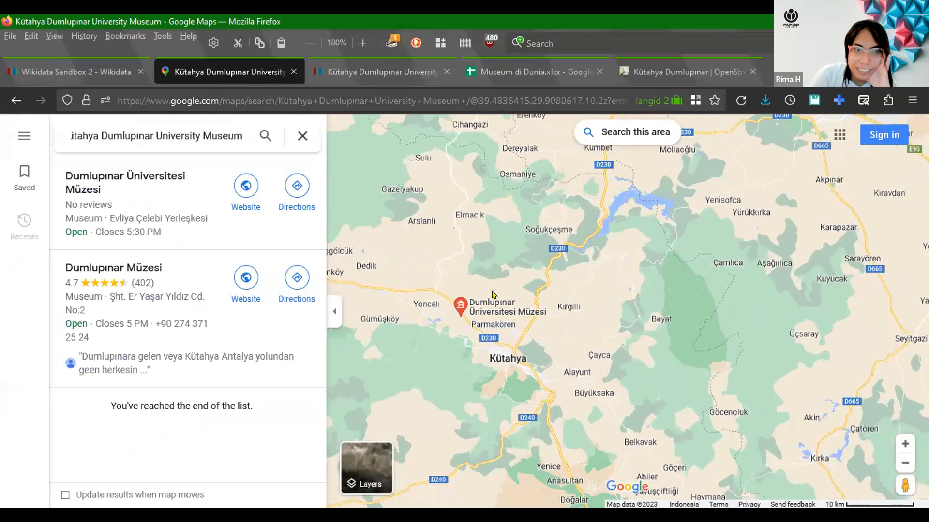
In OpenStreetMap, follow the D230 road northwest from Kütahya to the Dumlupınar Üniversitesi Evliya Çelebi Yerleşkesi campus
click(643, 73)
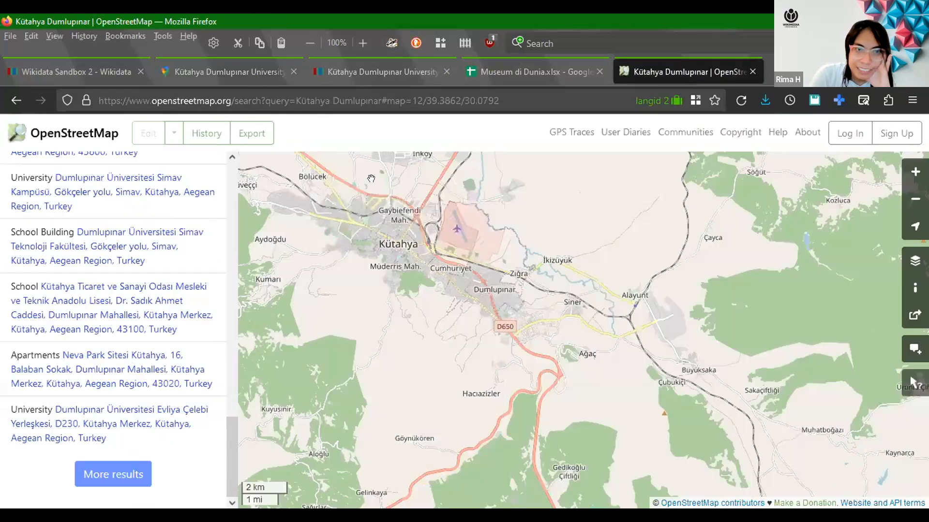
drag(371, 178, 542, 309)
scroll(449, 311, up, 1)
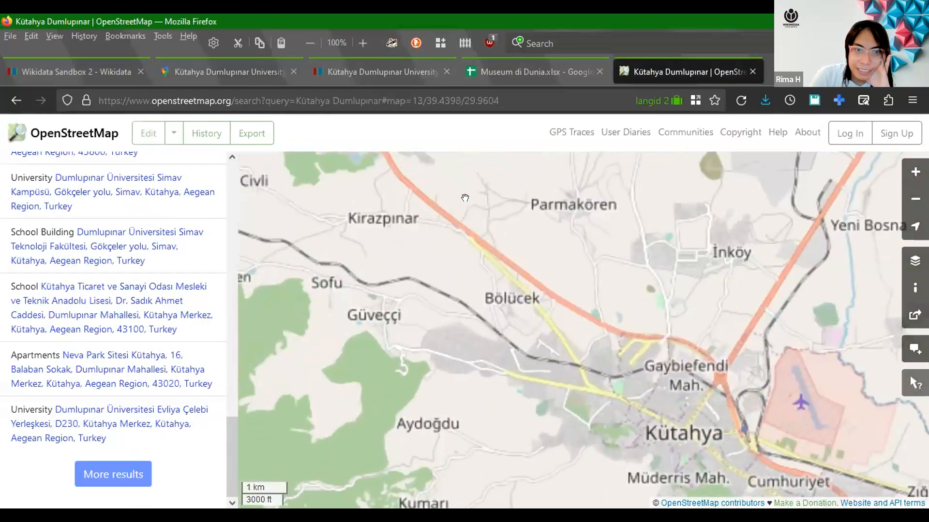
scroll(465, 197, up, 1)
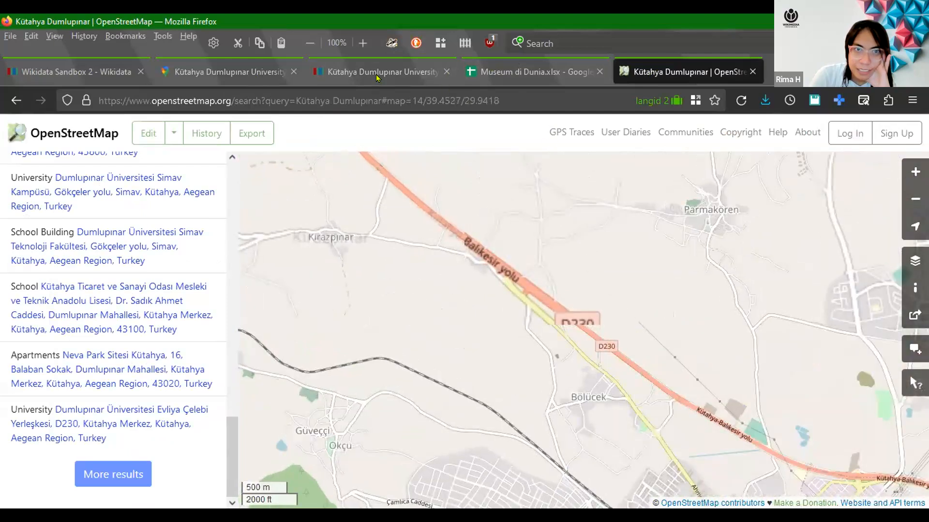
drag(444, 256, 448, 409)
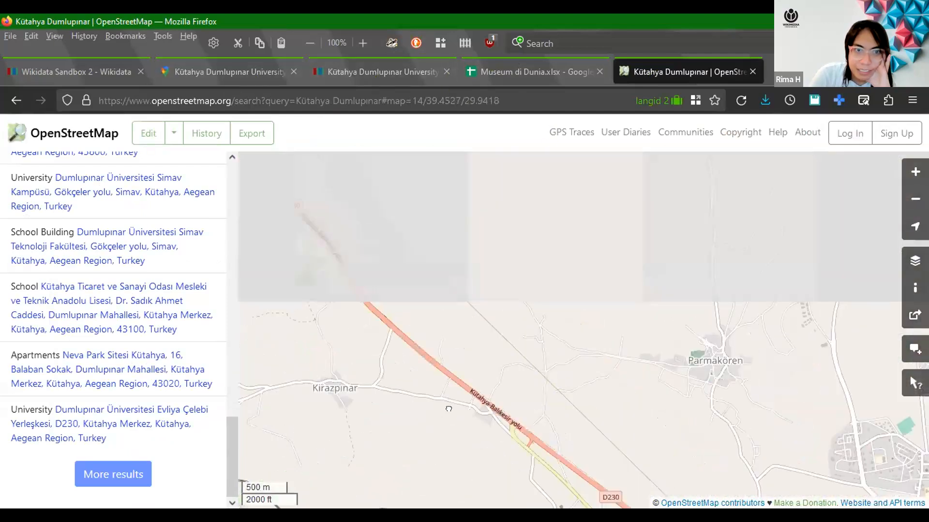
drag(263, 247, 384, 279)
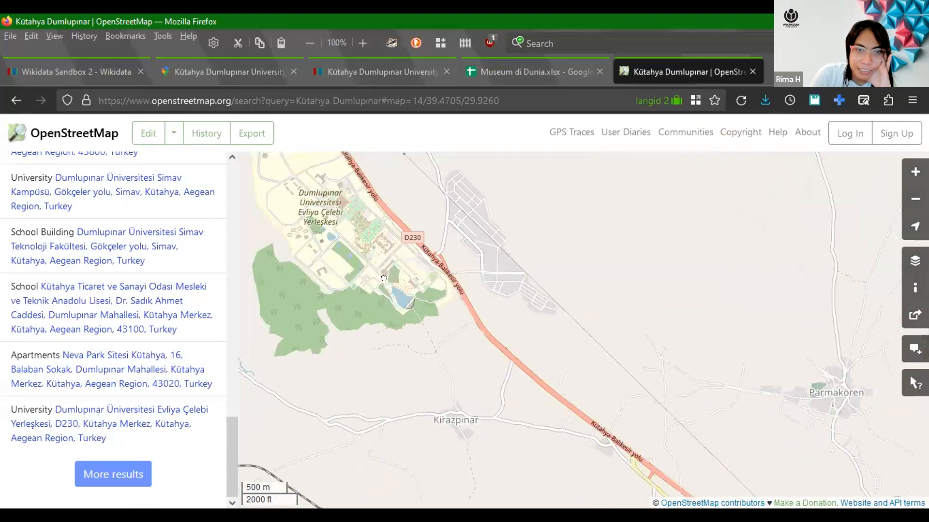
Examine the buildings and roads in the southeastern part of the Evliya Çelebi campus up close in OpenStreetMap
scroll(502, 284, up, 1)
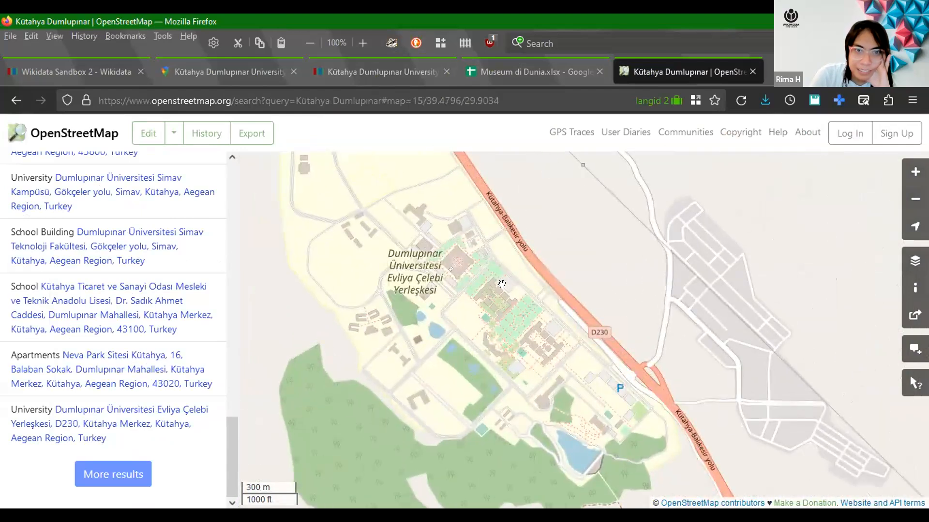
drag(466, 294, 438, 244)
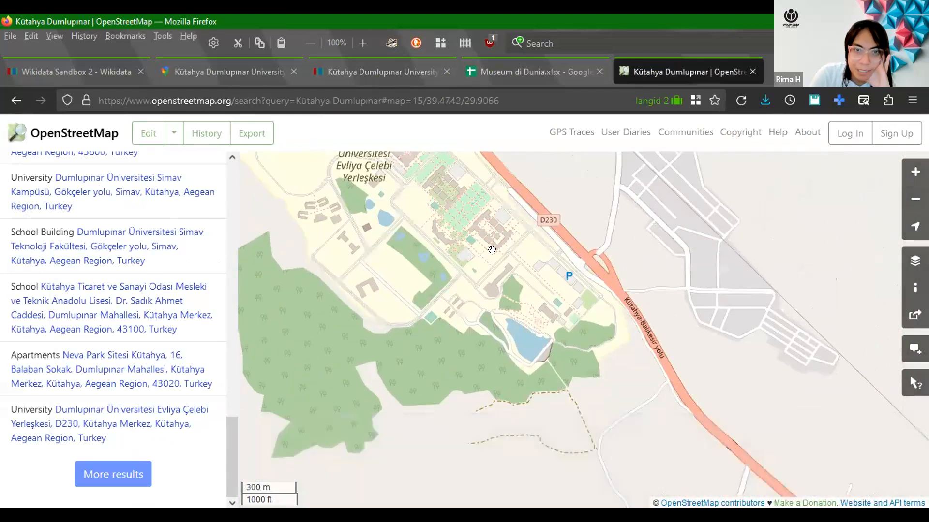
scroll(498, 284, up, 1)
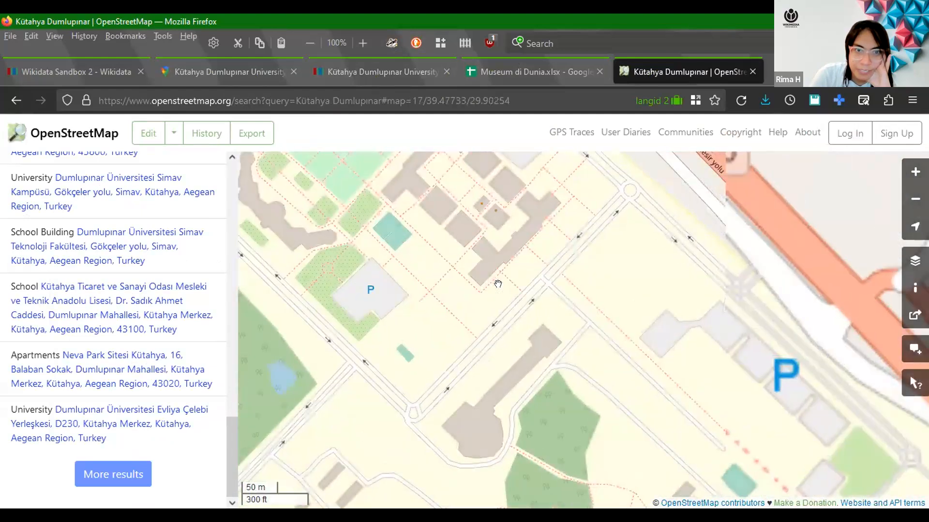
scroll(513, 363, down, 1)
drag(540, 328, 534, 296)
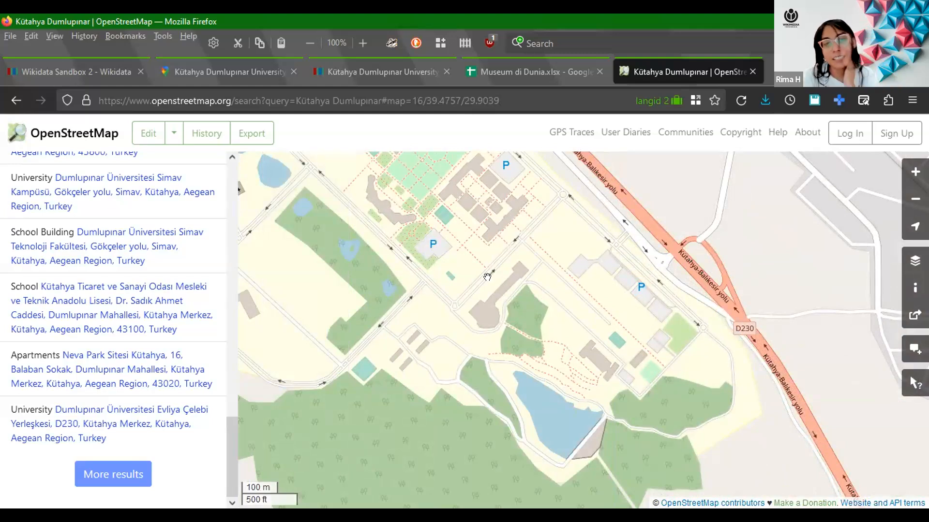
Survey the rest of the Evliya Çelebi campus in OpenStreetMap for a building that could be the museum
drag(328, 238, 552, 395)
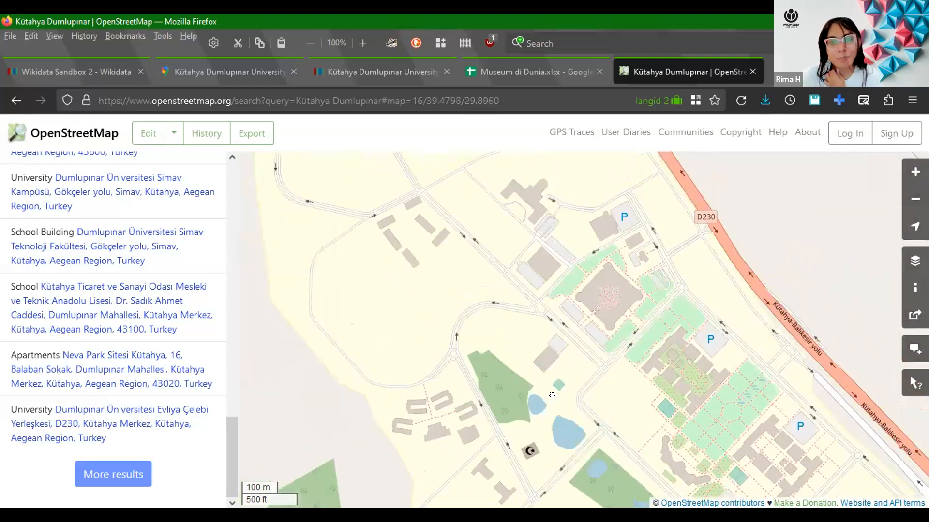
drag(456, 160, 607, 405)
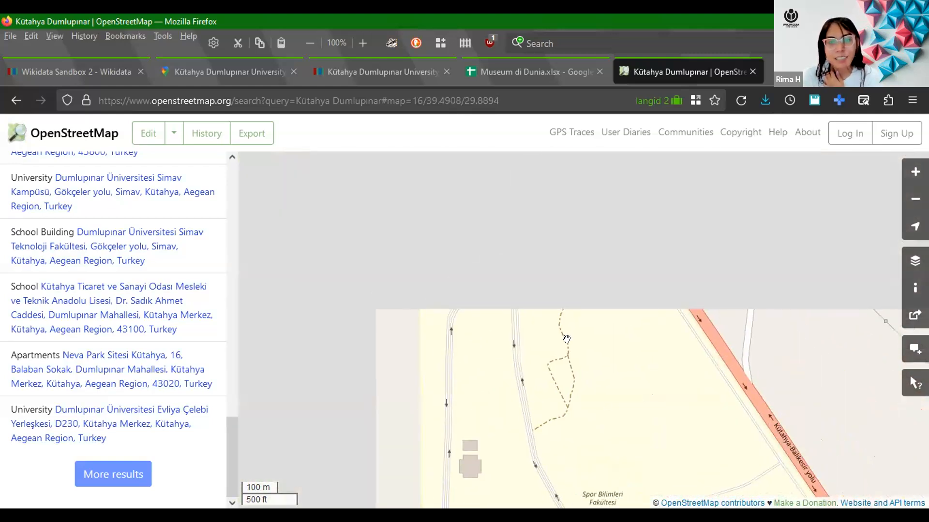
drag(563, 302, 406, 55)
drag(498, 253, 375, 110)
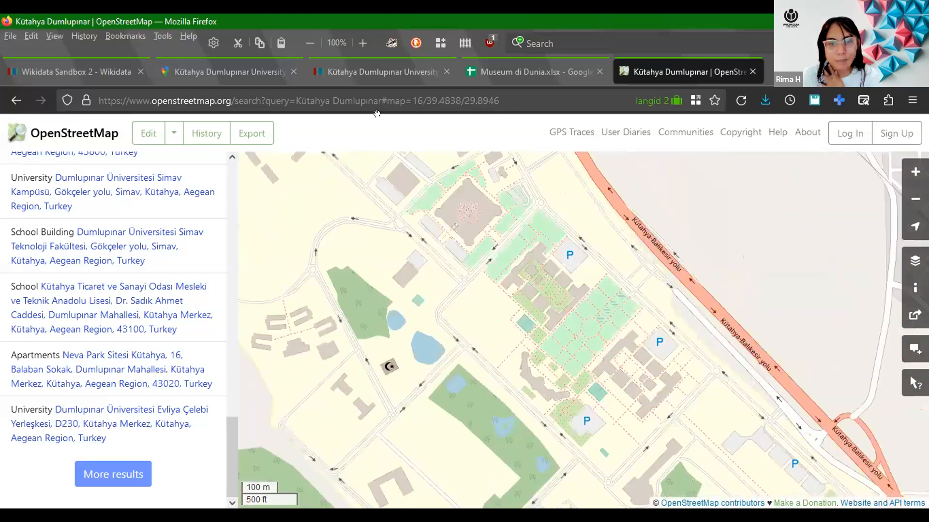
drag(444, 381, 443, 250)
drag(387, 328, 372, 328)
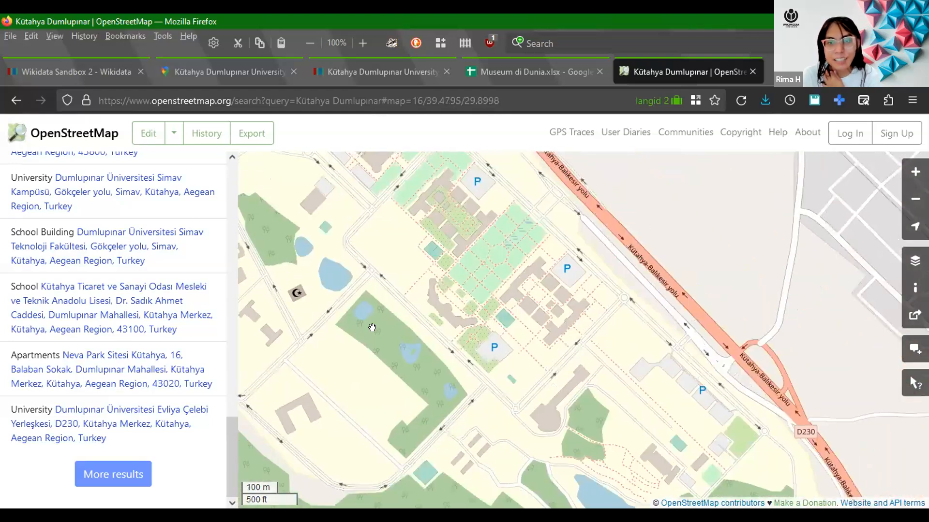
drag(506, 380, 433, 209)
drag(581, 430, 645, 396)
drag(277, 153, 575, 398)
drag(389, 261, 207, 335)
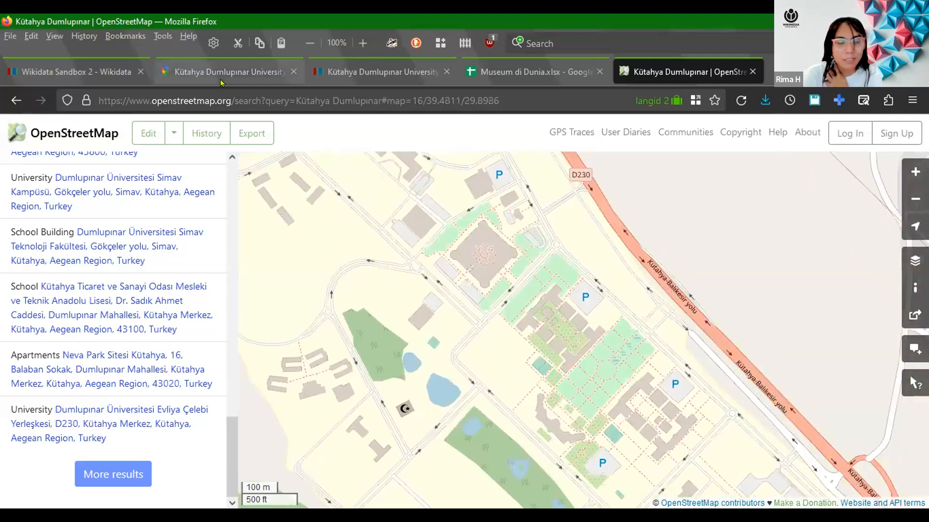
Switch to Google Maps and inspect the roads and buildings around the Dumlupınar Üniversitesi Müzesi marker up close
click(221, 79)
scroll(448, 289, up, 5)
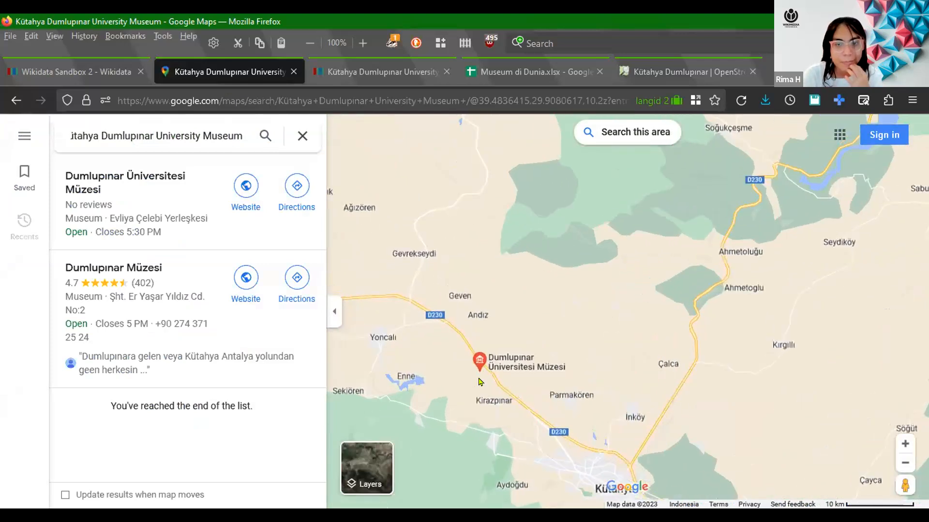
scroll(482, 357, up, 8)
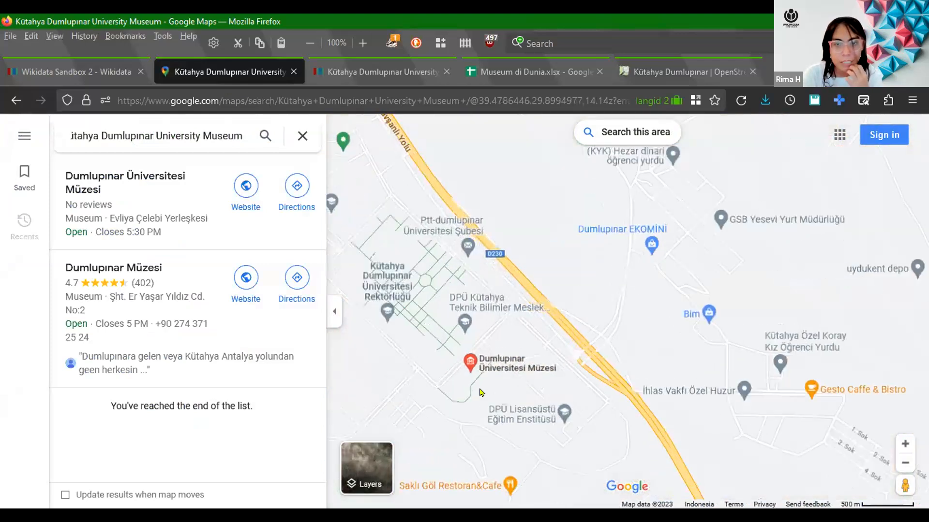
drag(443, 261, 553, 243)
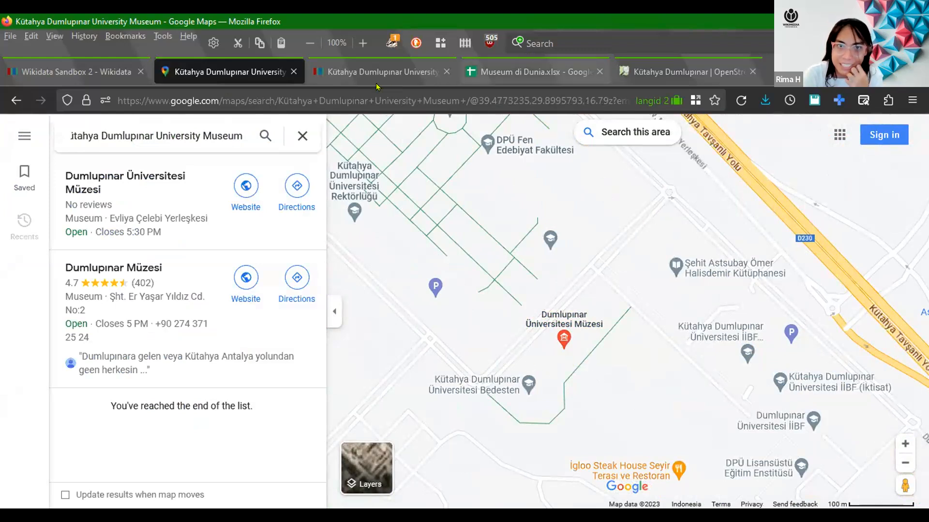
Return to OpenStreetMap and locate the long building with a rounded end beside the wooded area, southeast of the car park
click(687, 71)
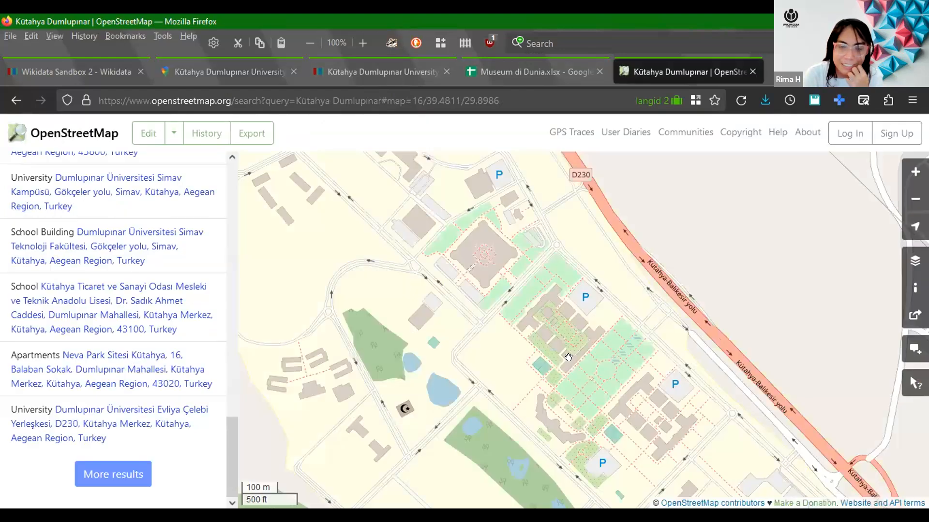
drag(568, 357, 397, 100)
drag(491, 264, 448, 350)
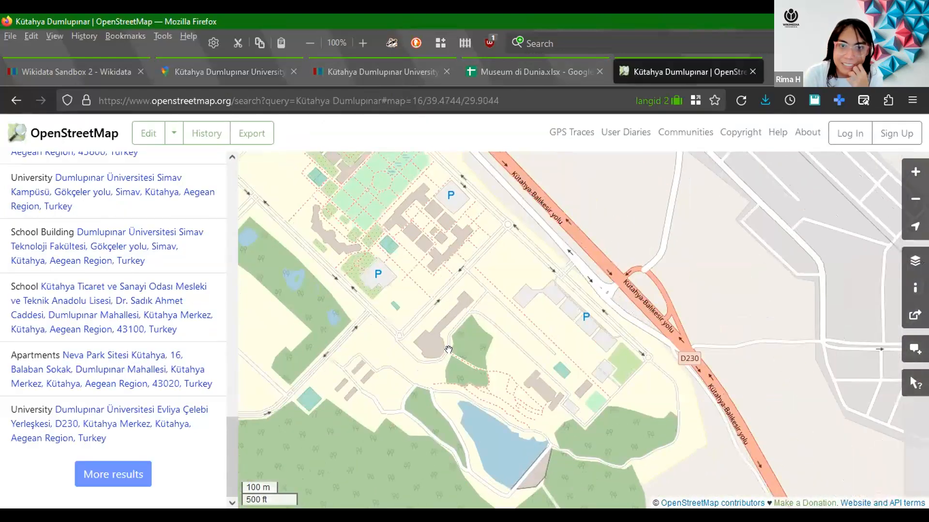
scroll(441, 346, up, 1)
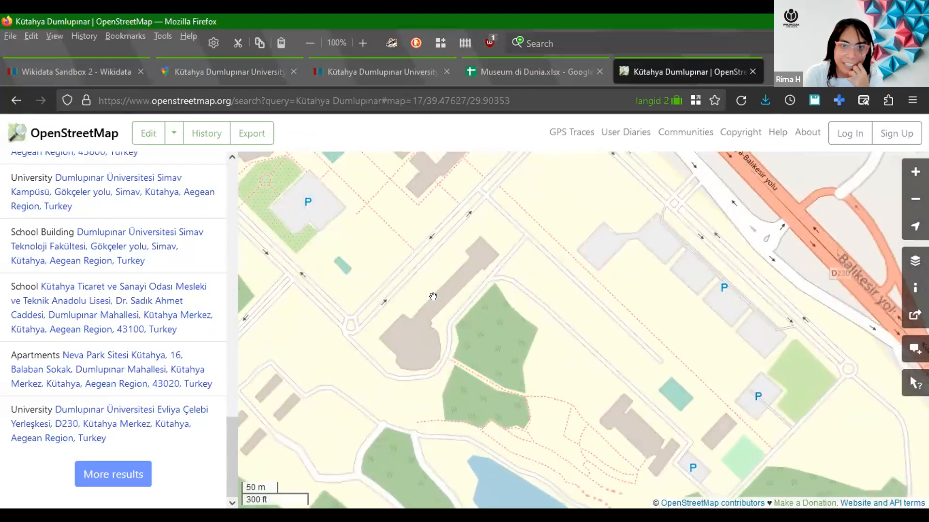
Show satellite imagery around the museum marker in Google Maps and compare it with the building outline in OpenStreetMap
click(277, 75)
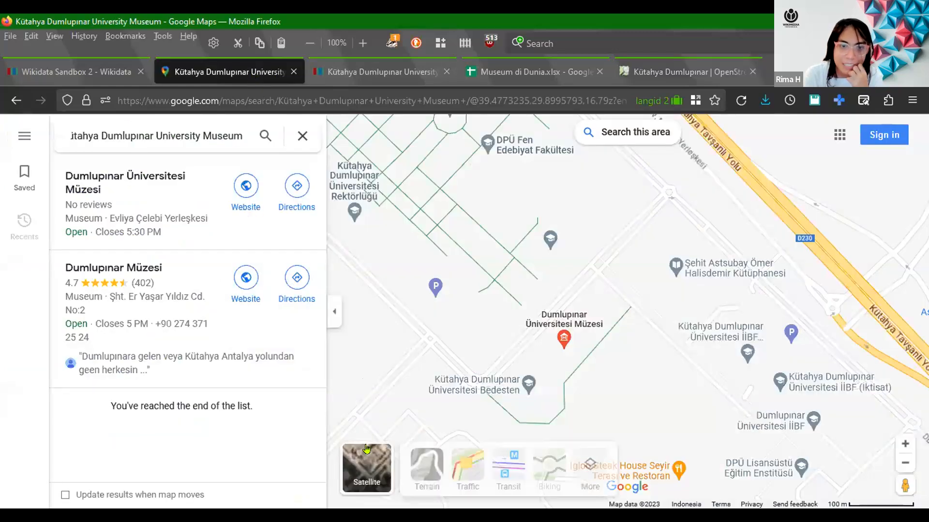
click(366, 466)
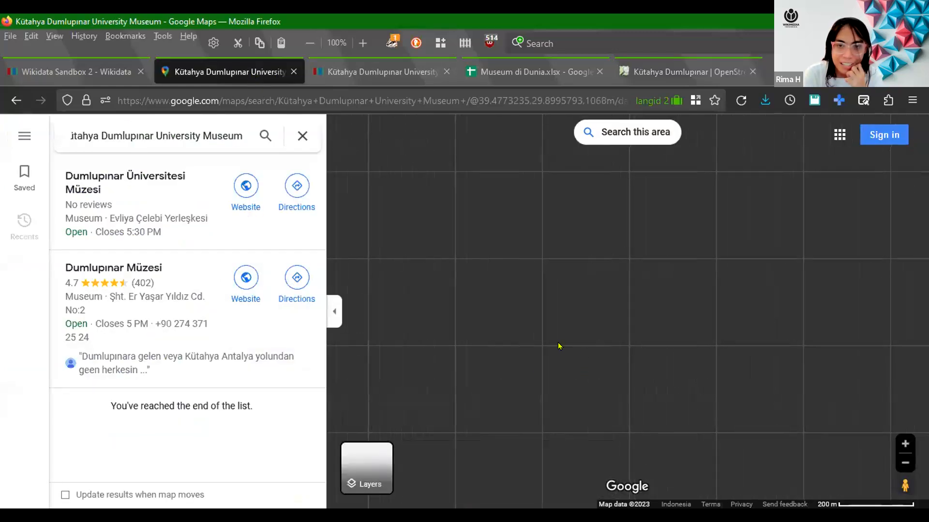
scroll(507, 332, up, 2)
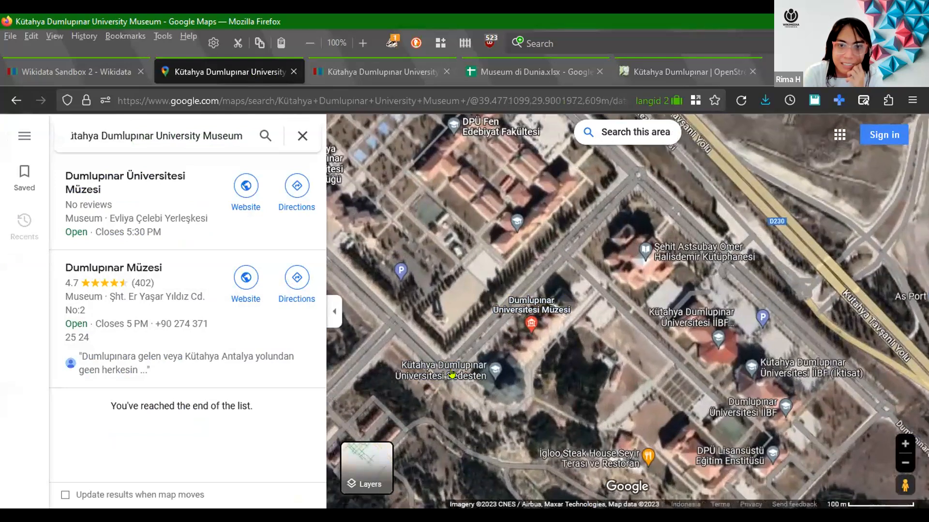
click(657, 82)
drag(432, 285, 447, 373)
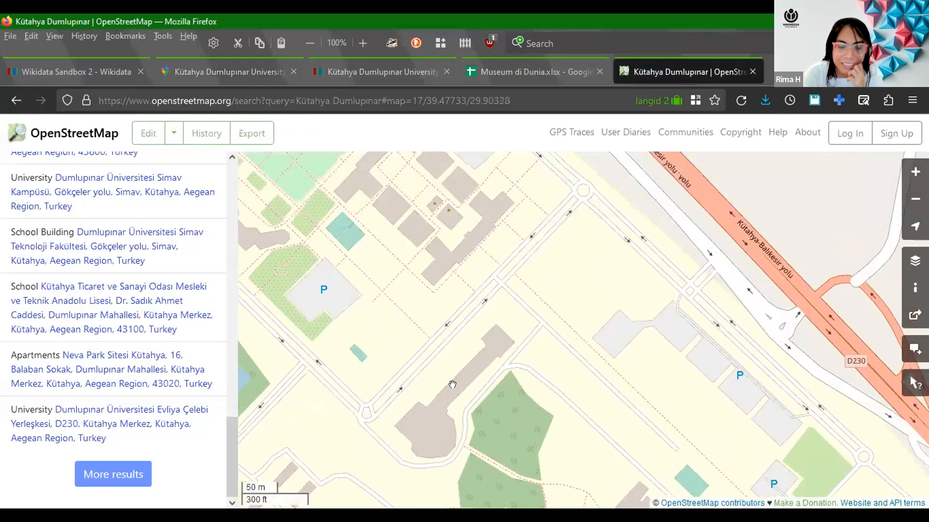
Copy the coordinates 39.47675, 29.90115 beside the museum marker in Google Maps, and return to the matching building in OpenStreetMap
click(213, 70)
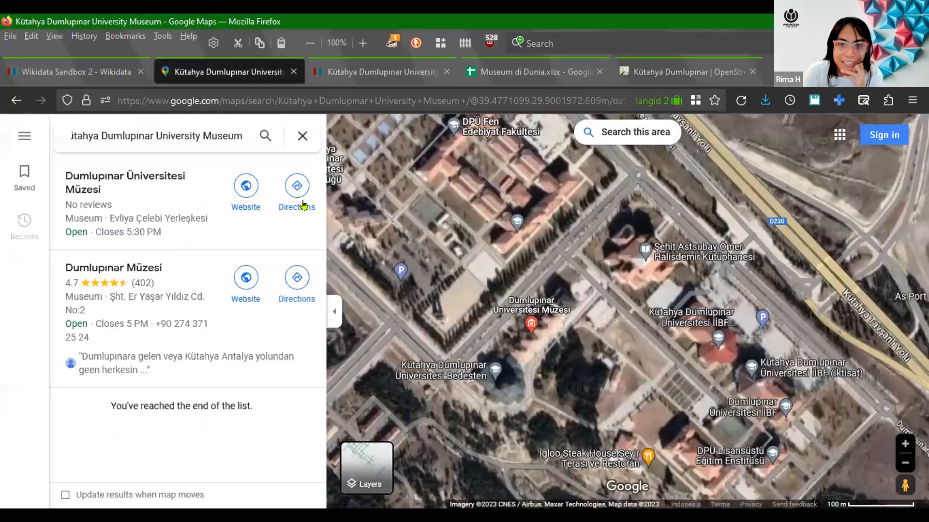
right_click(515, 336)
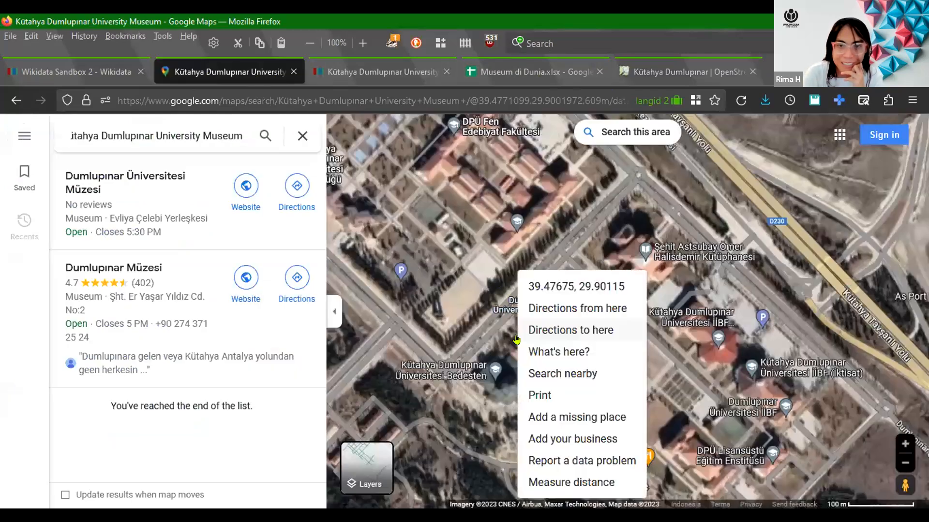
click(569, 291)
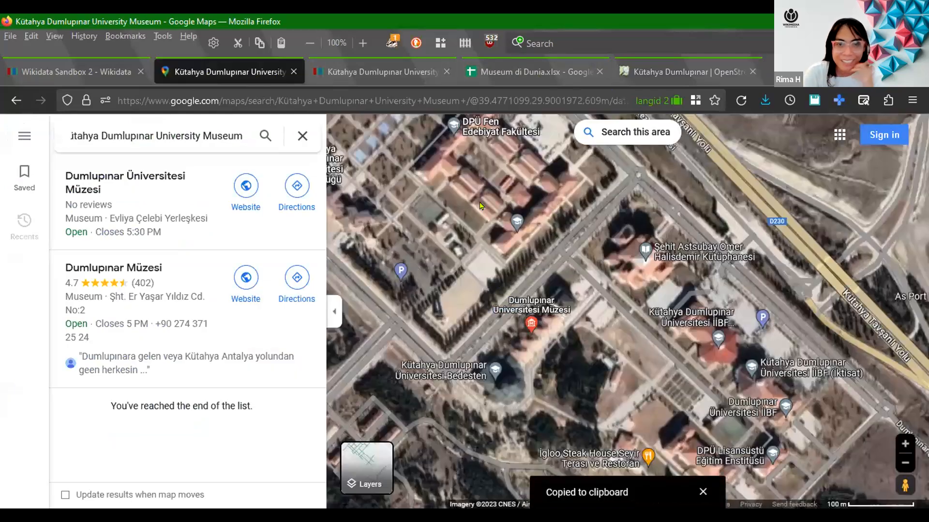
click(677, 71)
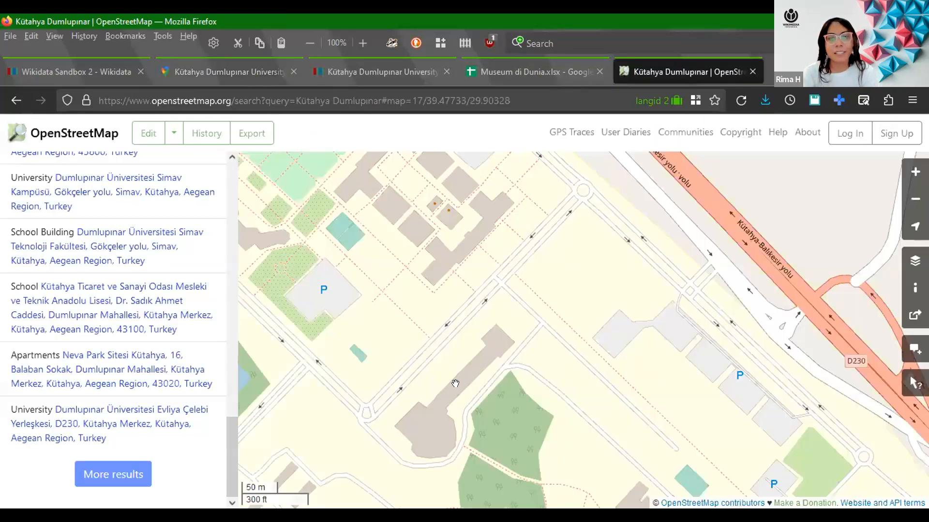
drag(486, 322, 469, 296)
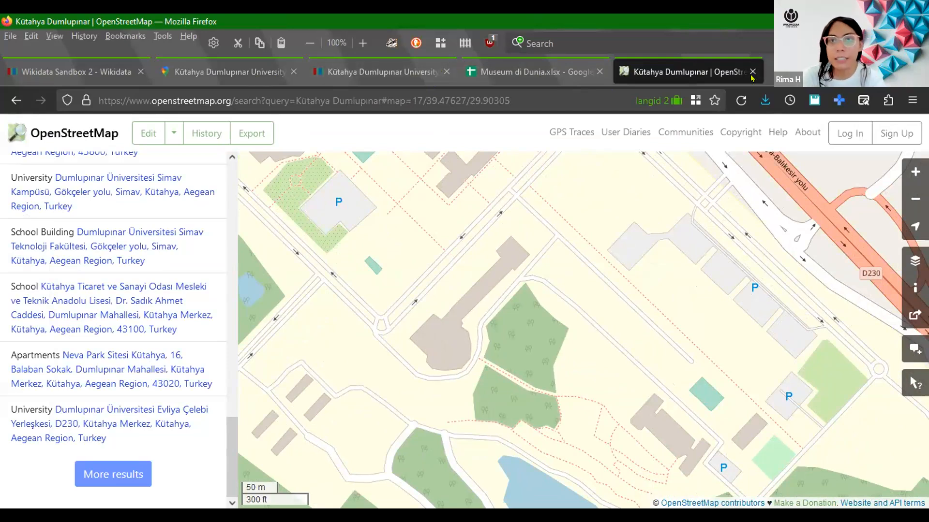
Search Google in a new tab for "wikidata coordinate search google maps" and look through the results
right_click(769, 72)
click(819, 130)
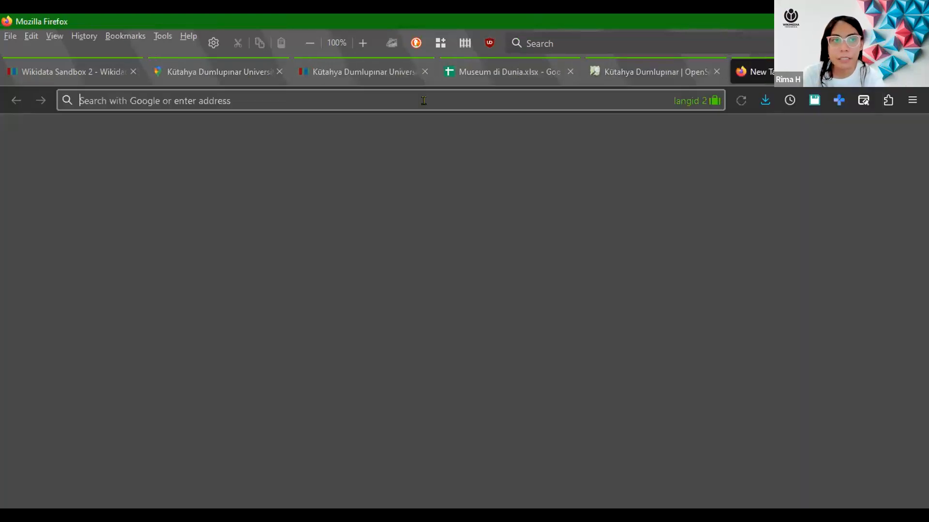
text(wikidata c)
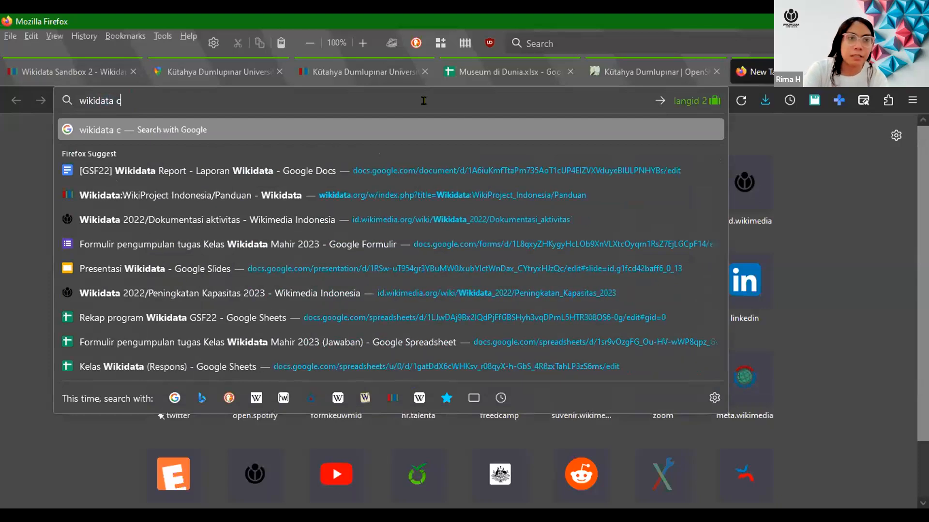
text(oordinate)
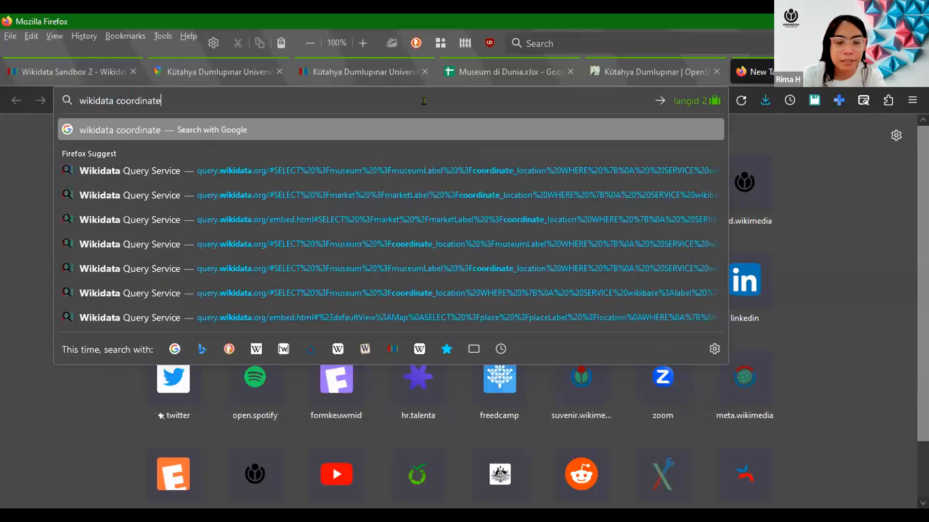
text( search gooo)
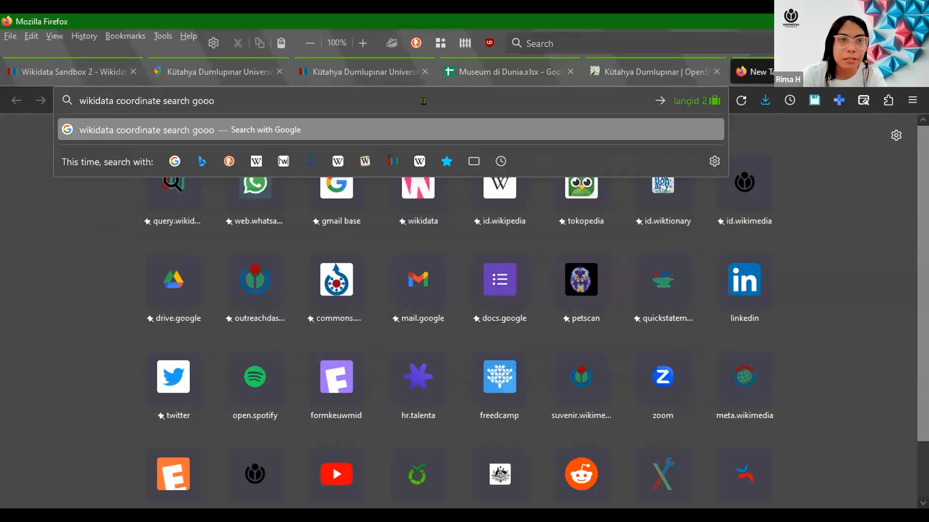
key(BackSpace)
text(gle maps)
key(Return)
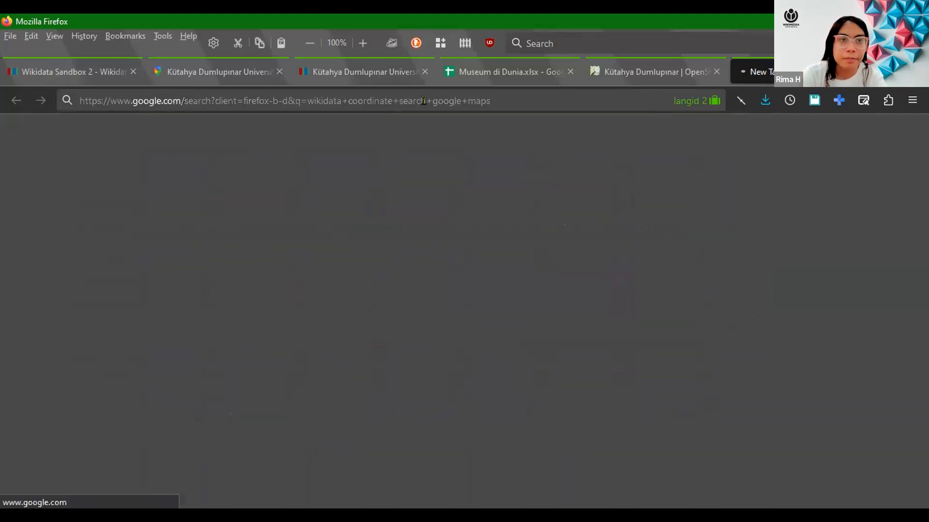
scroll(278, 327, down, 5)
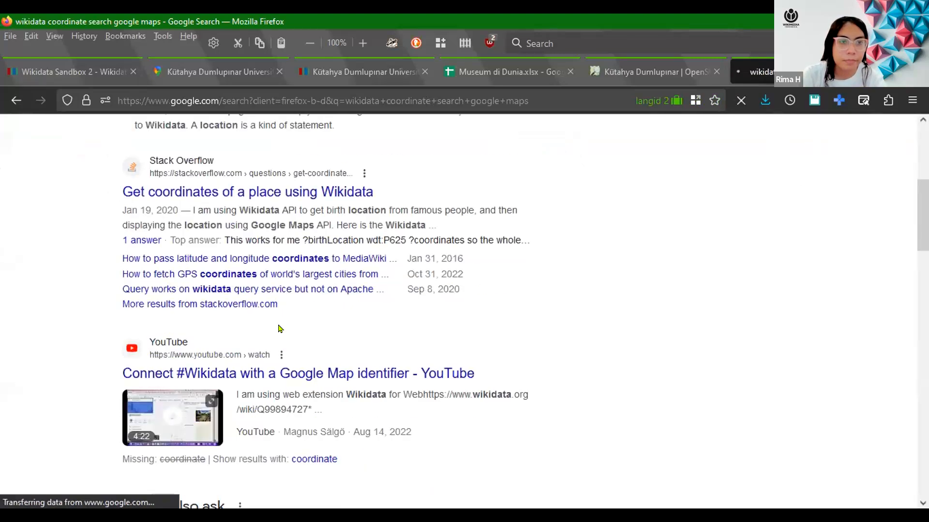
scroll(279, 329, down, 10)
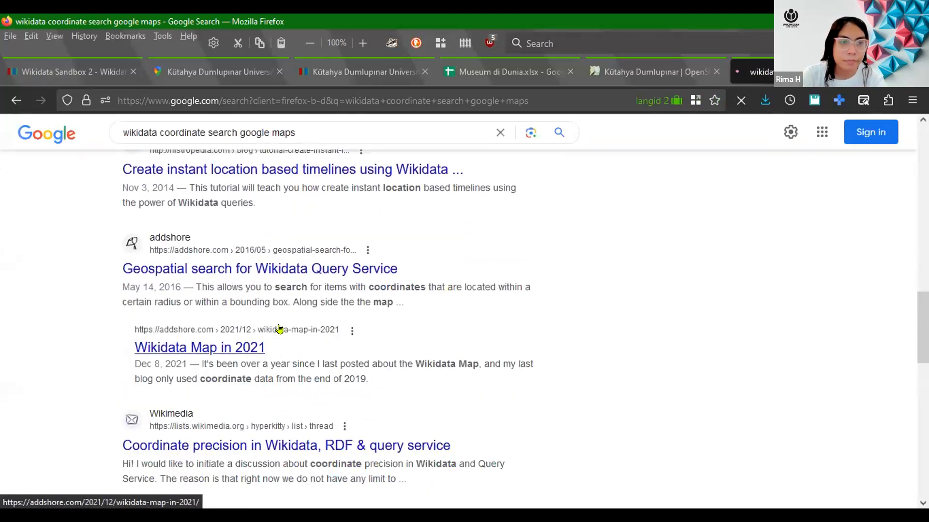
scroll(279, 329, down, 4)
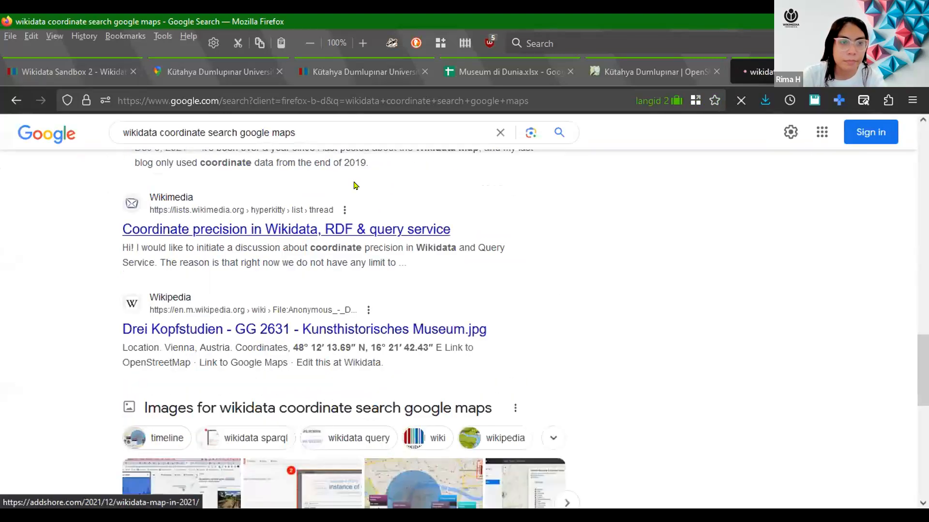
Restrict the Google search with site:wikidata.org and look through the results for guidance on finding coordinates
click(336, 133)
text(site:wikidata.)
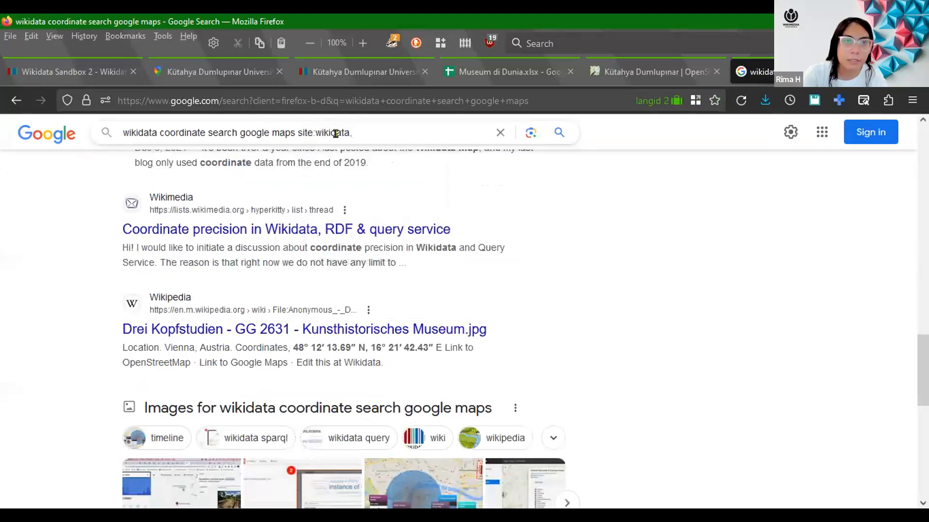
text(org)
key(Return)
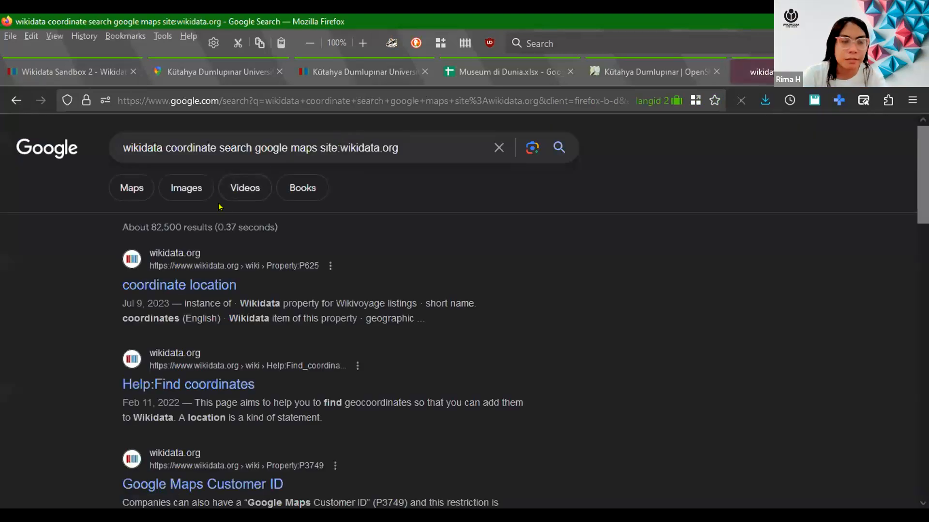
scroll(247, 261, down, 3)
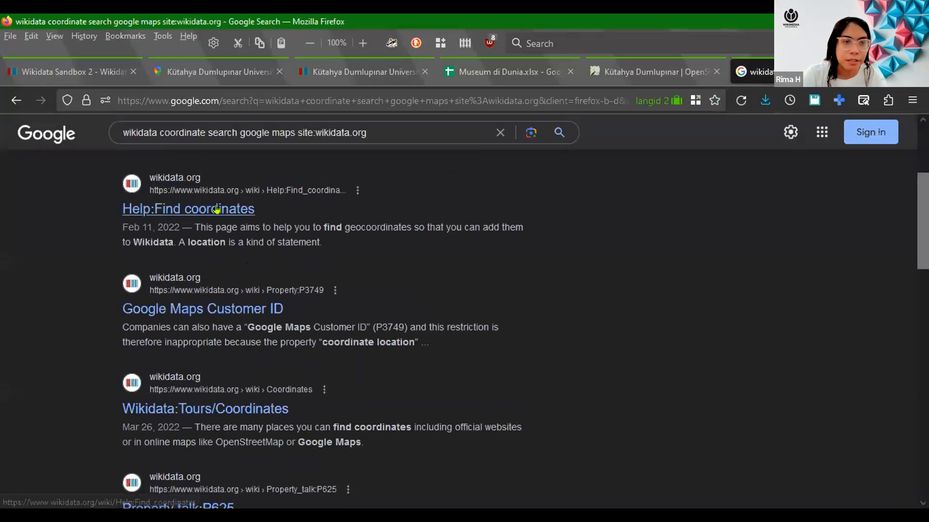
Open the Help:Find coordinates page on Wikidata, read its mapping services guidance and check the Kütahya Dumlupınar University Museum item
click(251, 209)
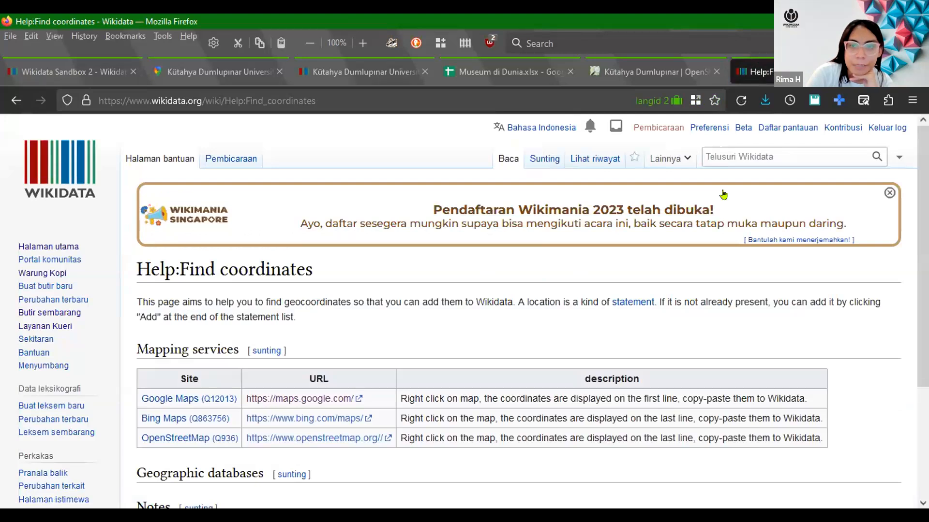
scroll(376, 307, down, 5)
scroll(369, 297, up, 3)
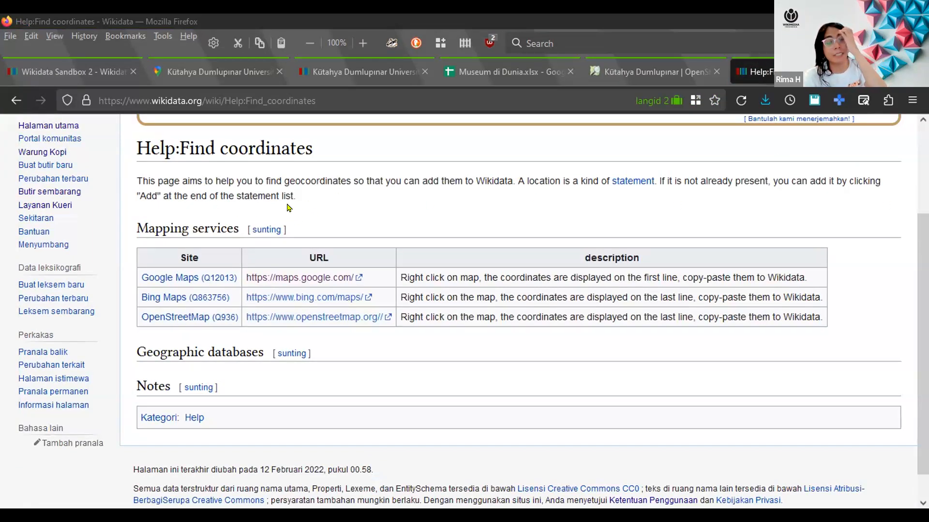
click(373, 75)
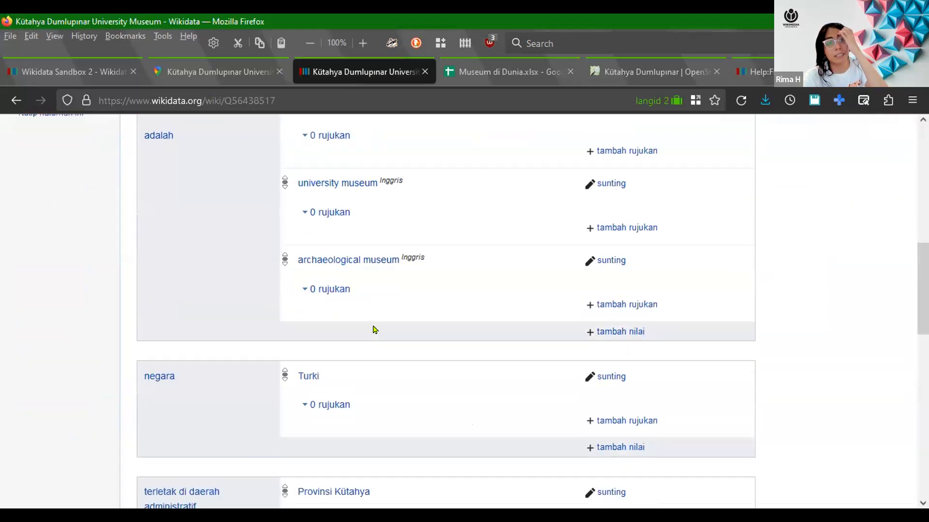
scroll(373, 328, up, 3)
click(758, 75)
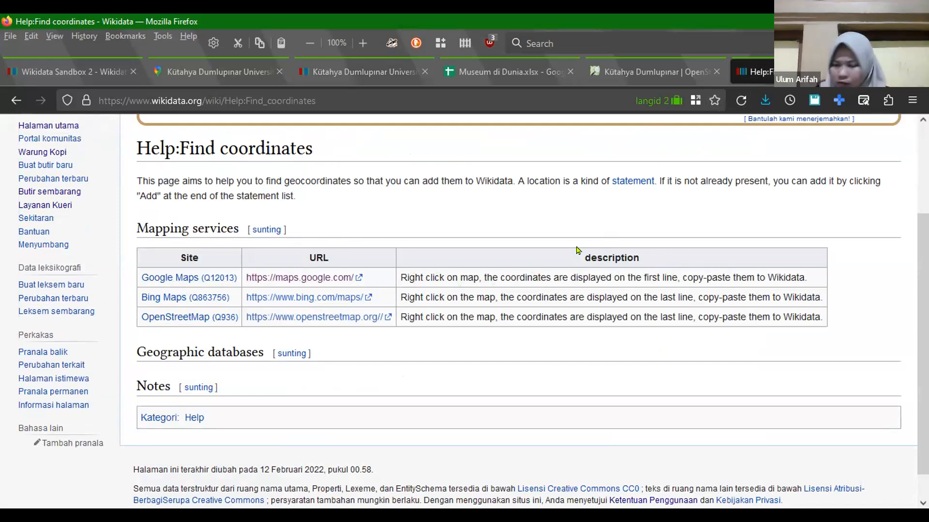
Check which map actions OpenStreetMap offers at the museum building and centre the map on it
click(626, 74)
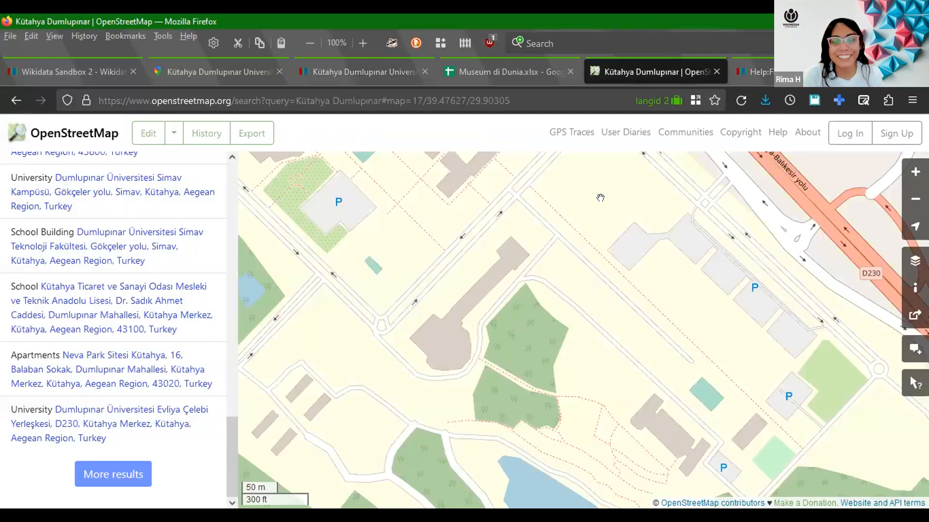
right_click(467, 293)
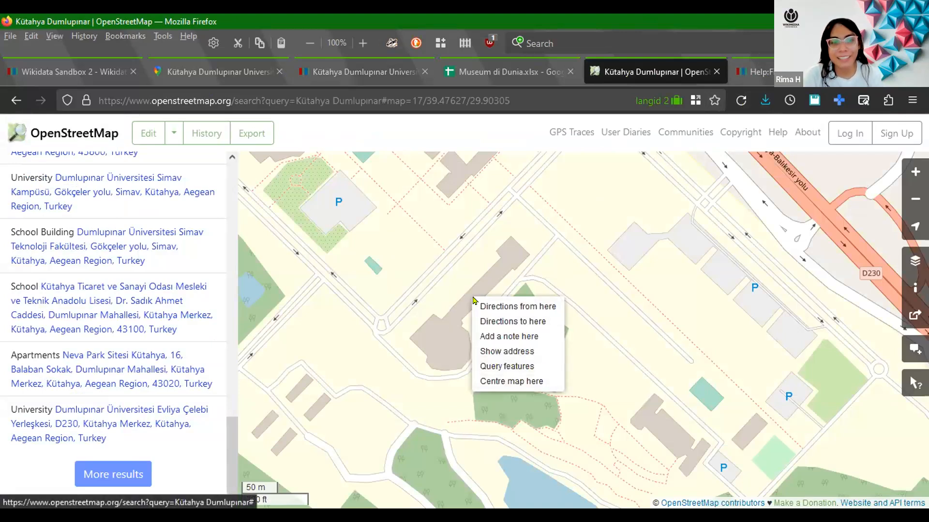
click(489, 381)
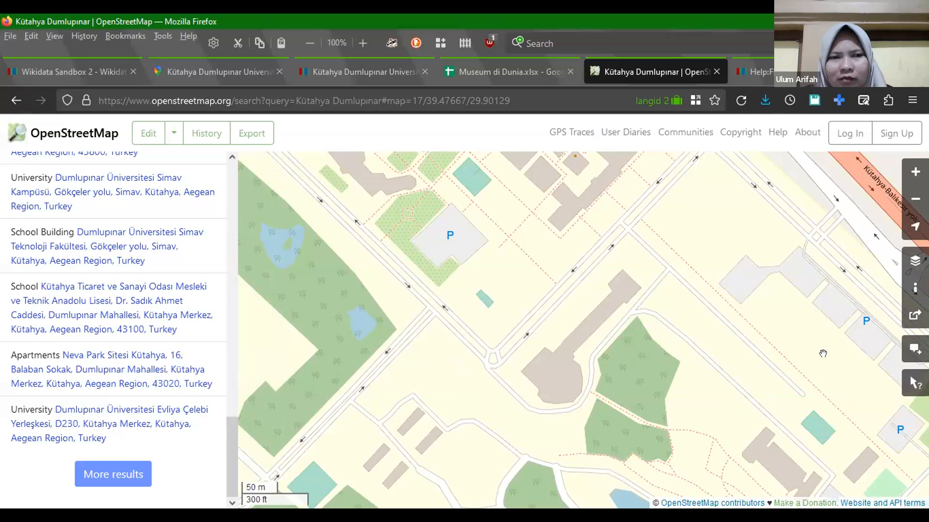
click(769, 174)
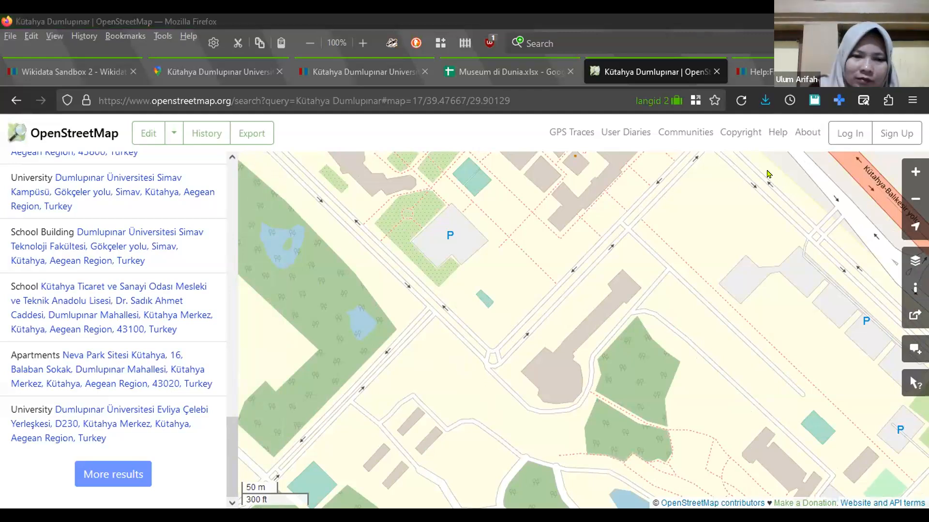
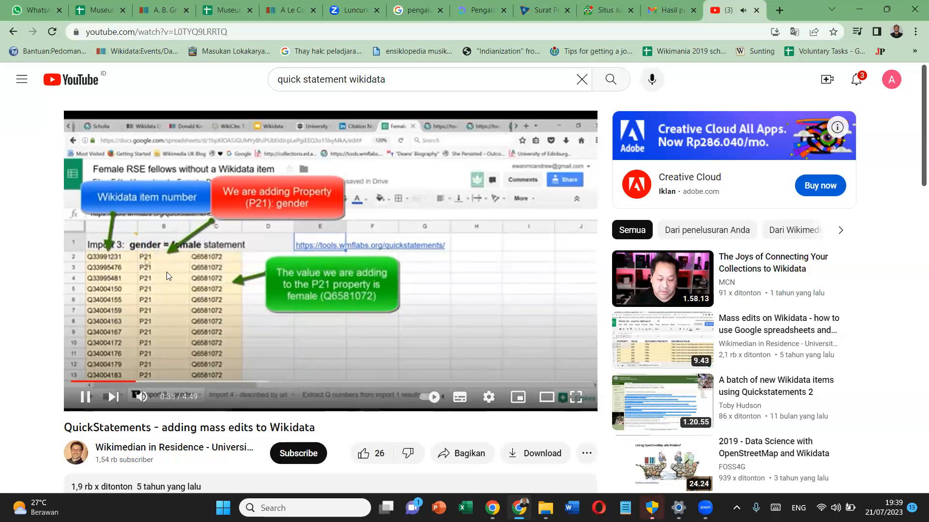
Pause the QuickStatements video, find the Help:QuickStatements page in a new tab and open the QuickStatements tool from it
click(305, 302)
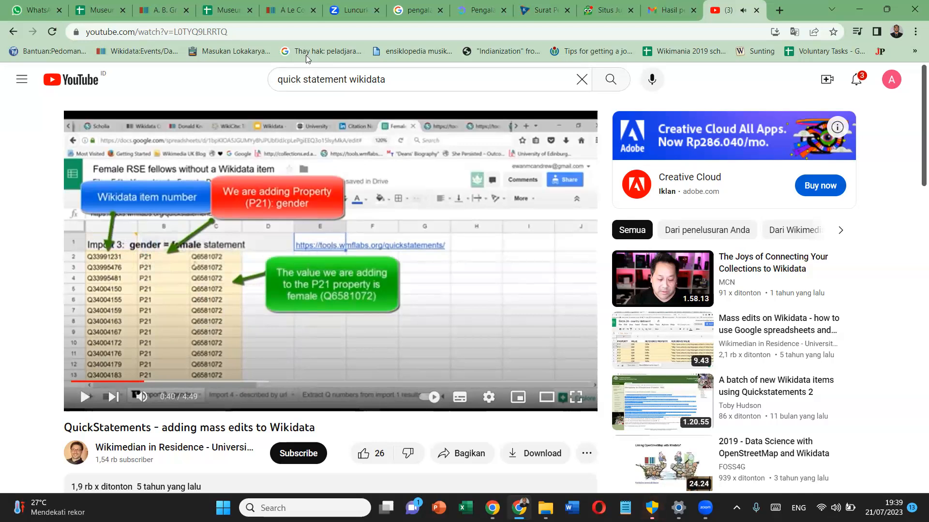
click(780, 14)
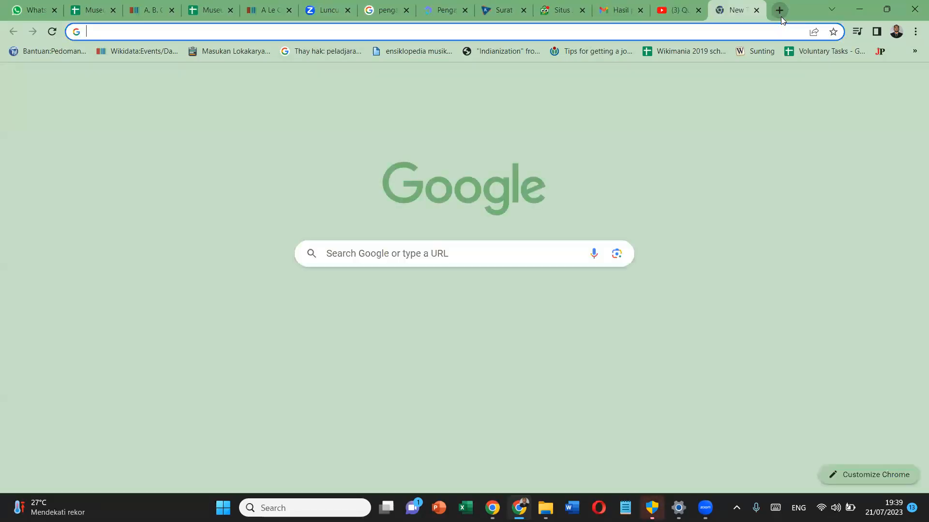
text(quickstat)
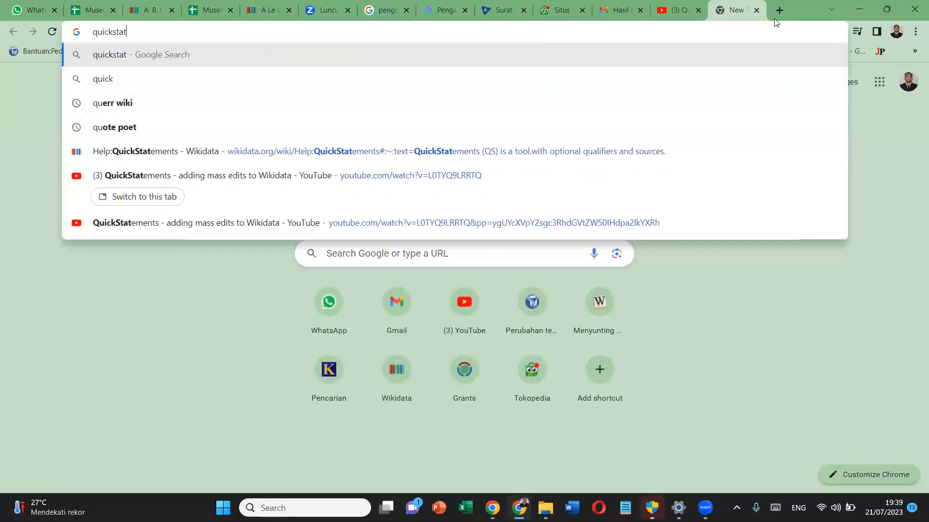
text(ement w)
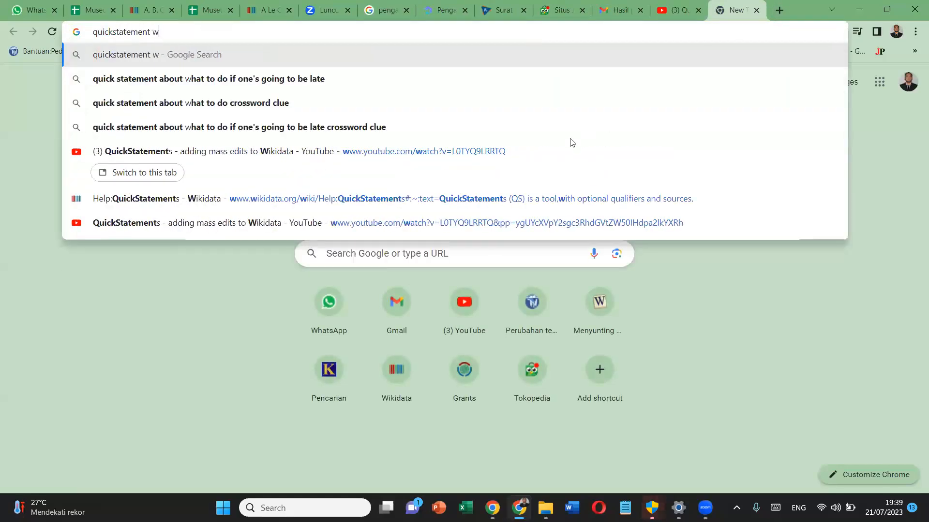
click(274, 193)
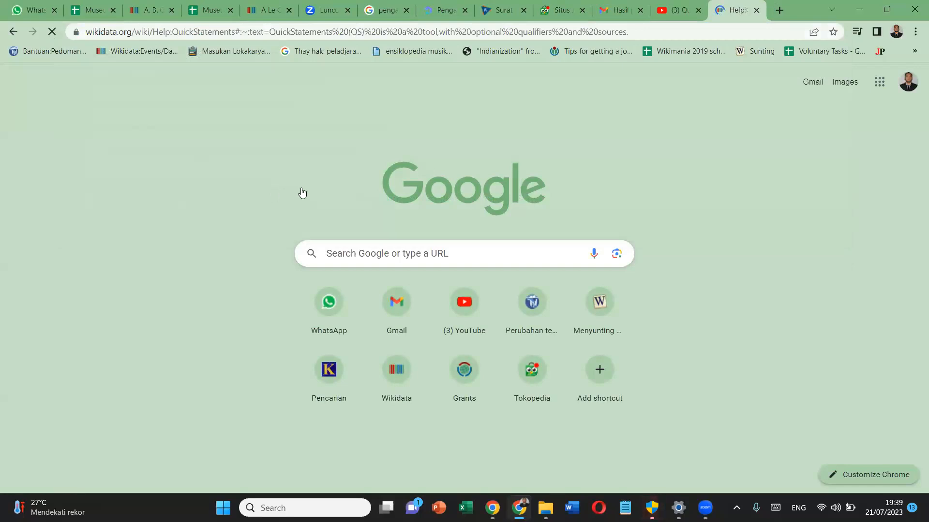
scroll(410, 142, down, 9)
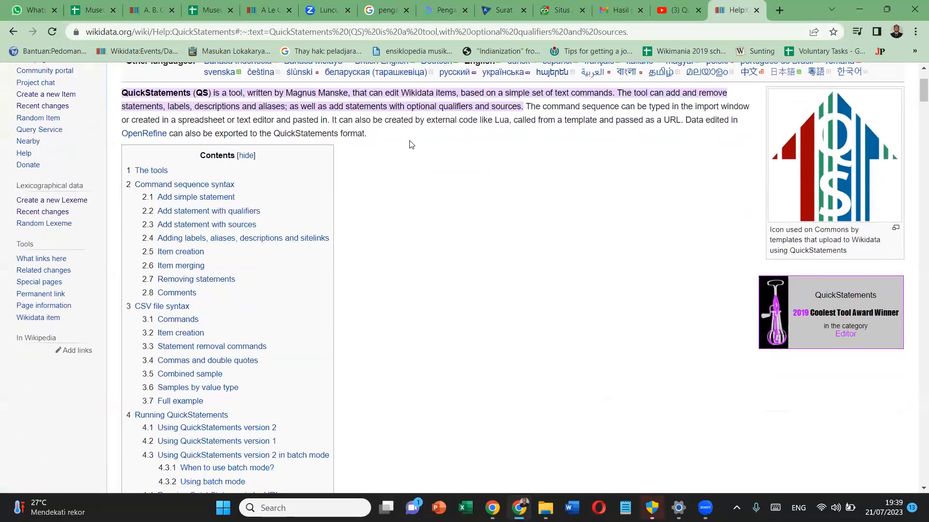
scroll(411, 142, down, 3)
click(175, 256)
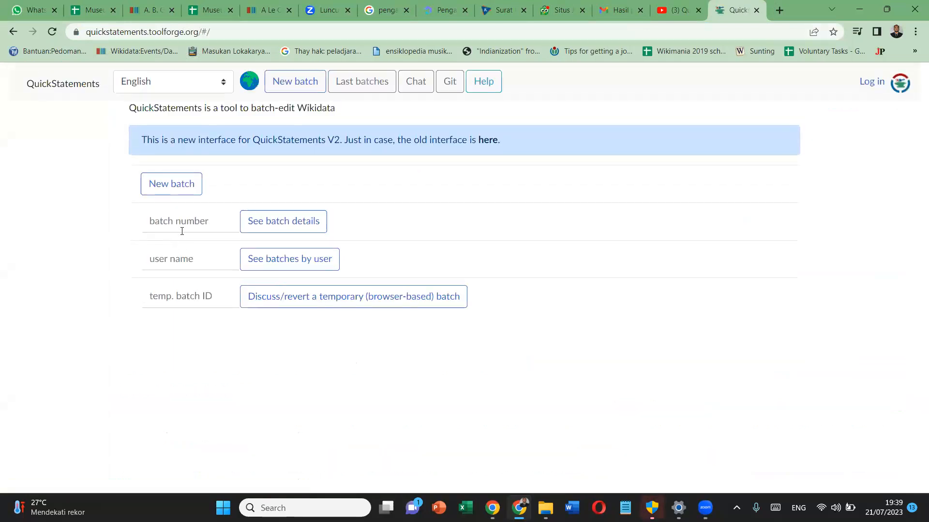
Log in to QuickStatements by entering the MediaWiki account password and allow the tool to act on the account's behalf
click(187, 196)
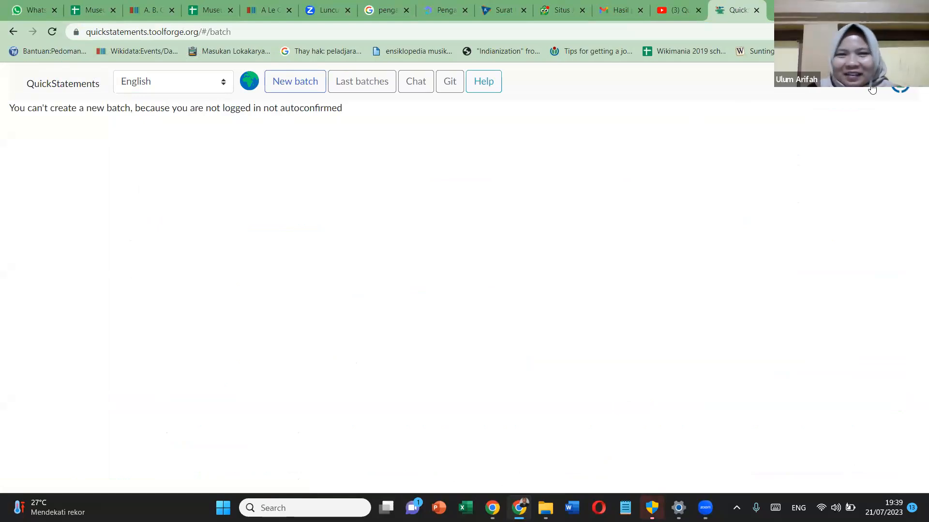
click(871, 87)
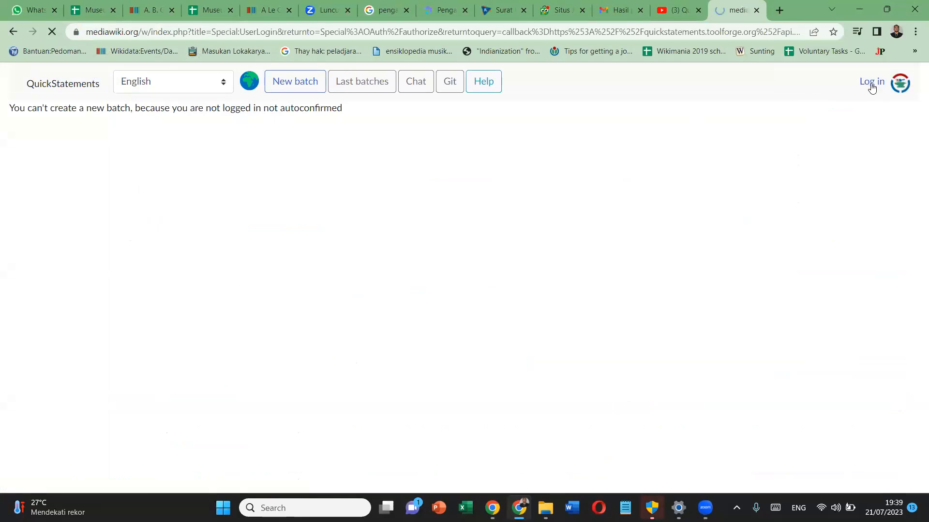
text(•••••)
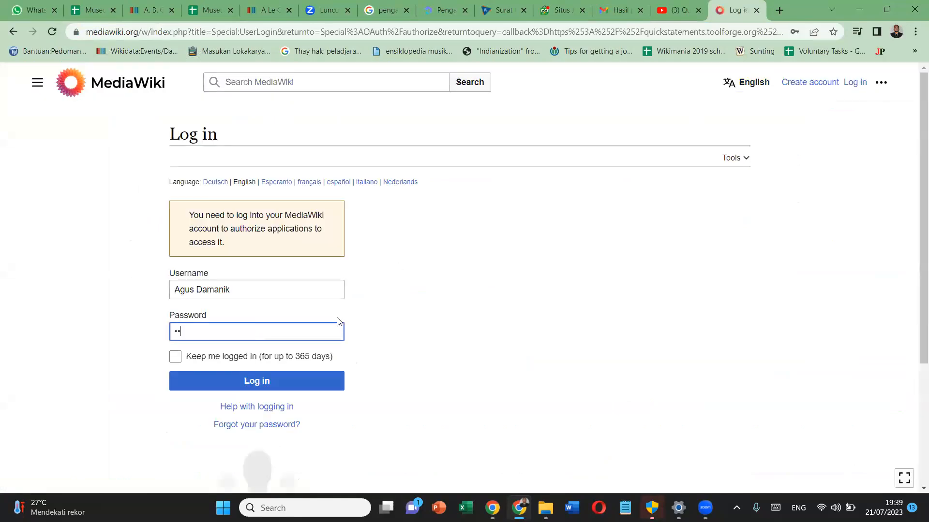
key(Return)
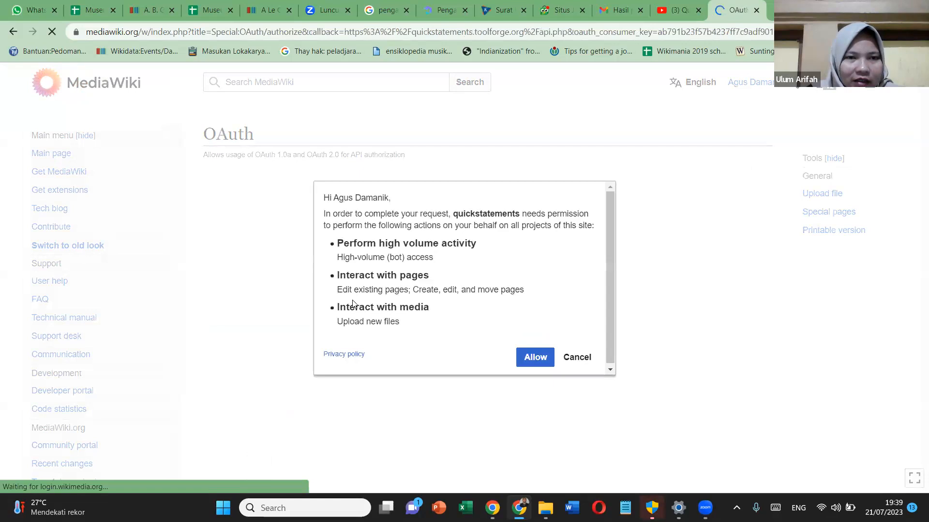
click(530, 358)
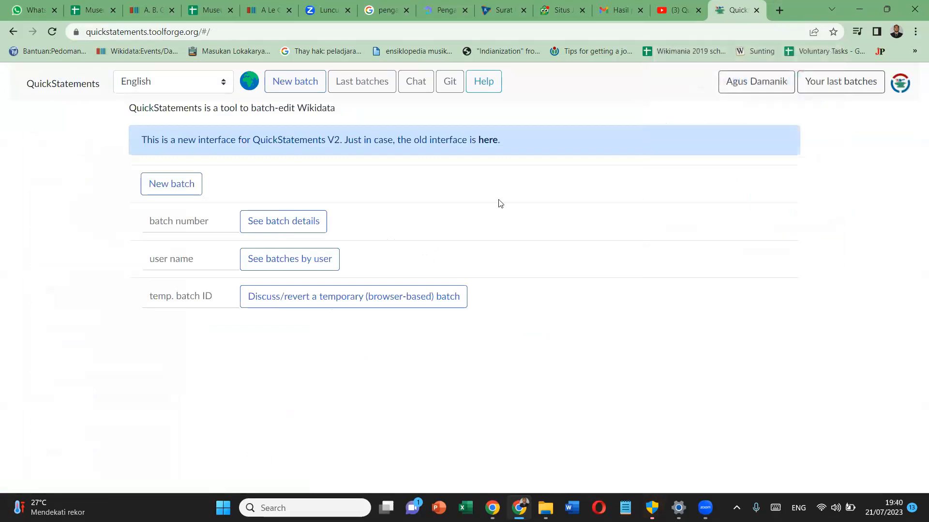
Start a new command batch for Wikidata and try importing V1 commands with the command box empty
click(199, 182)
click(215, 192)
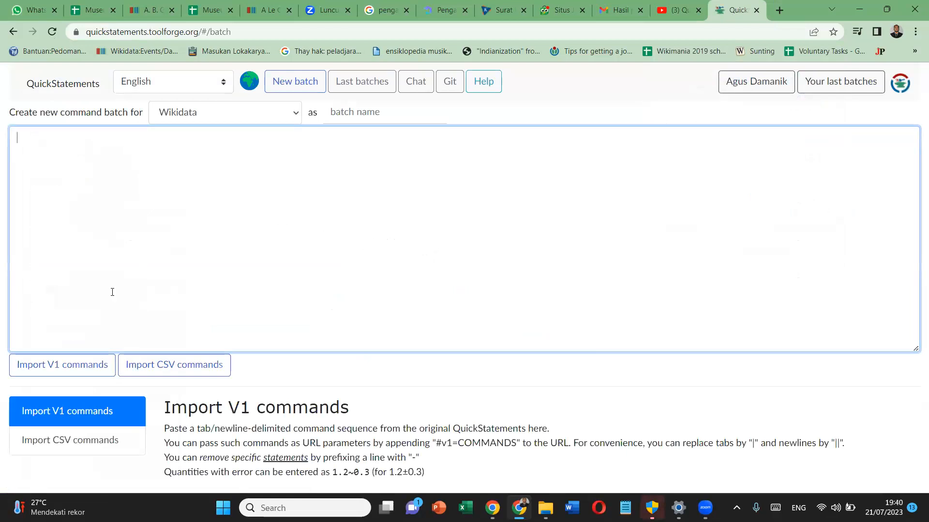
click(54, 370)
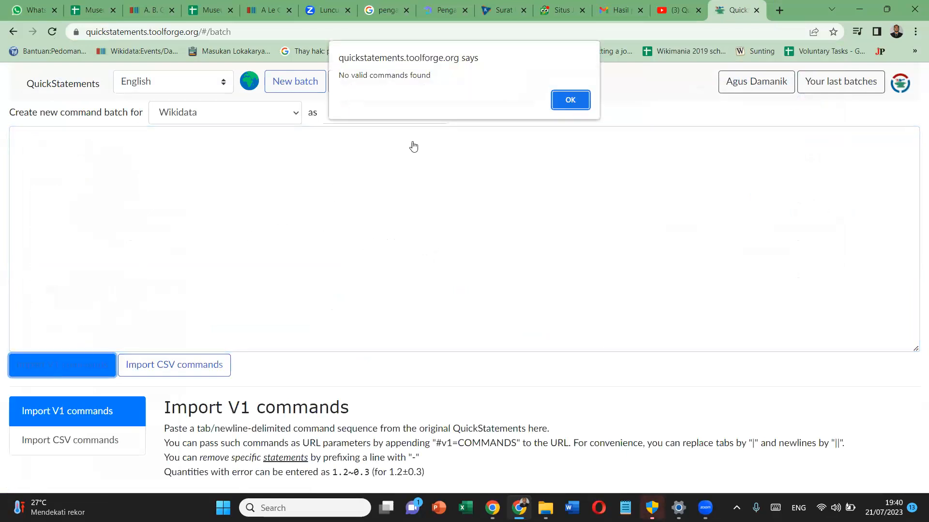
click(572, 99)
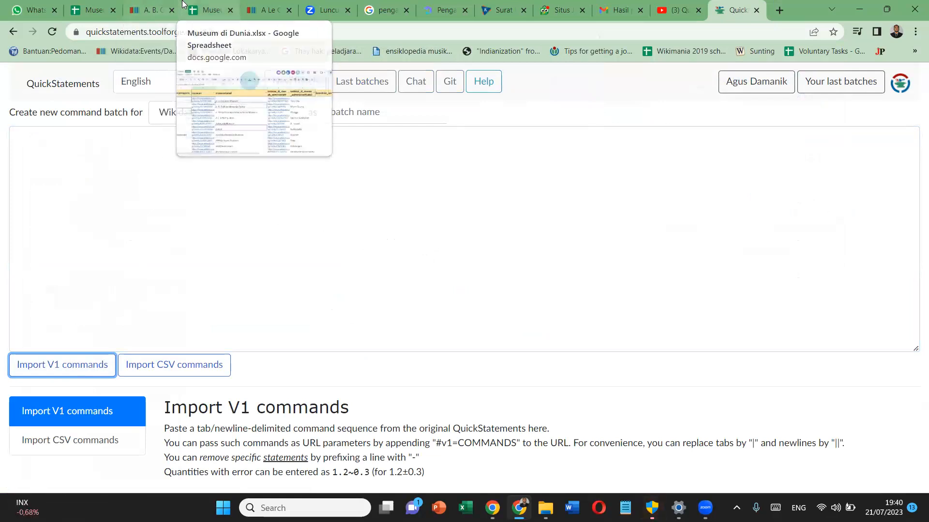
Copy the item ID Q12357988 of A Le Coq Beer Museum from the Museum di Dunia sheet into the QuickStatements command box
click(207, 10)
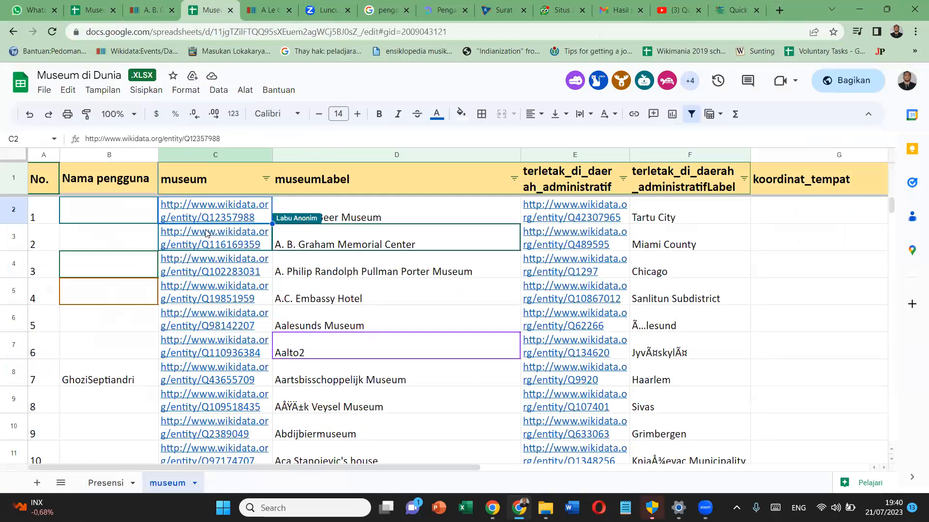
double_click(205, 246)
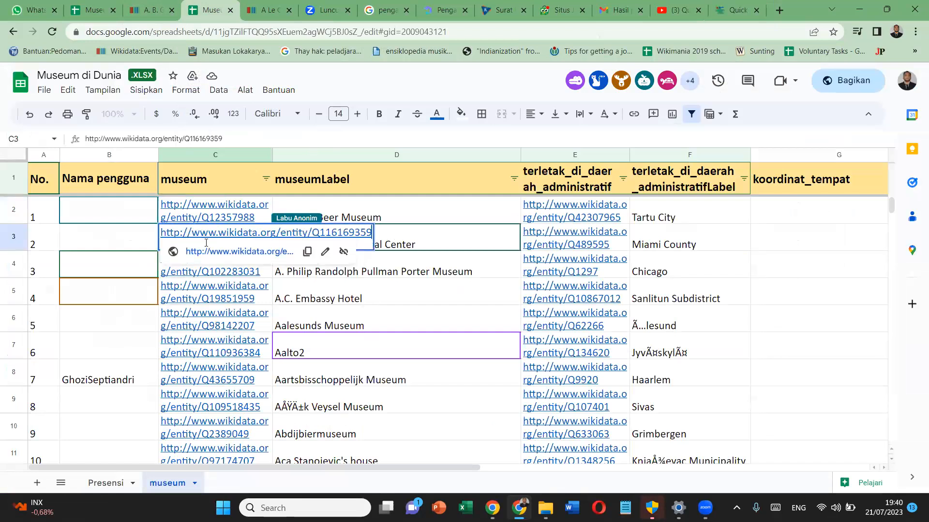
key(Return)
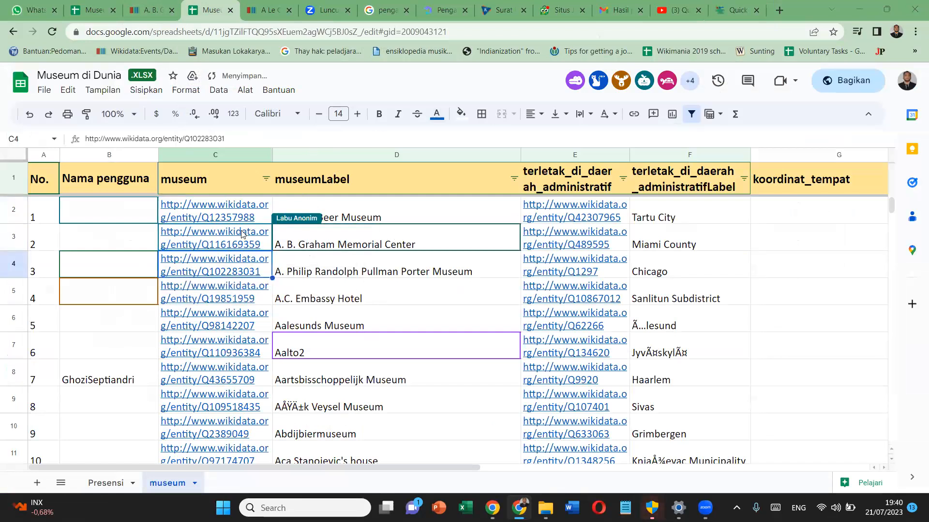
double_click(216, 215)
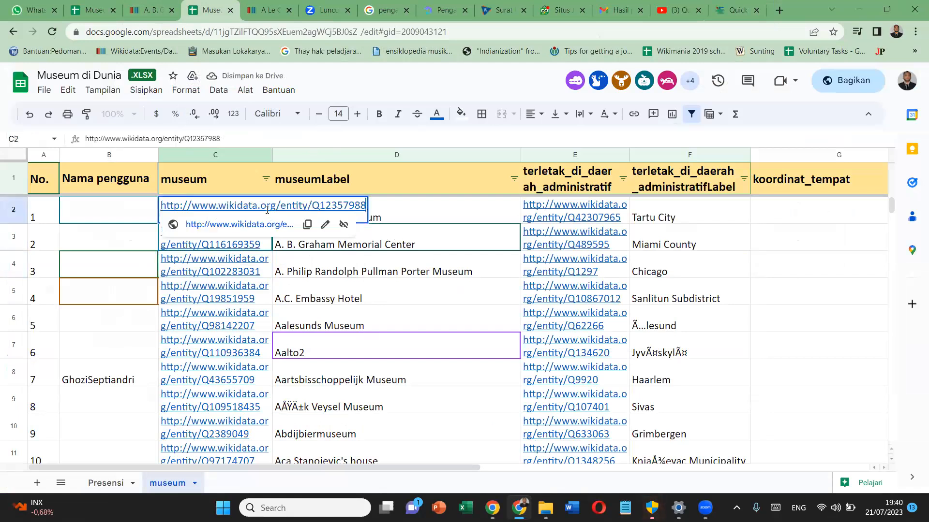
drag(314, 205, 378, 201)
key(ctrl+c)
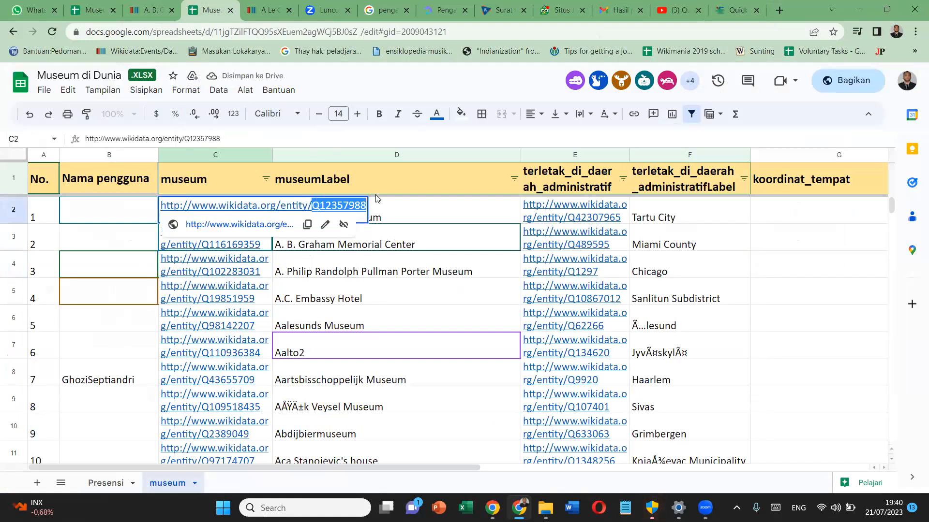
click(736, 10)
click(204, 158)
key(ctrl+v)
click(154, 10)
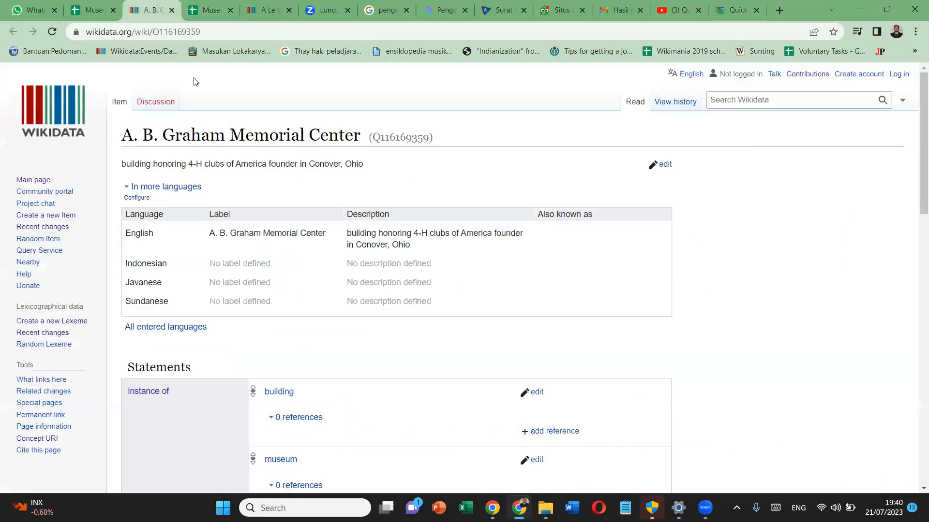
click(738, 8)
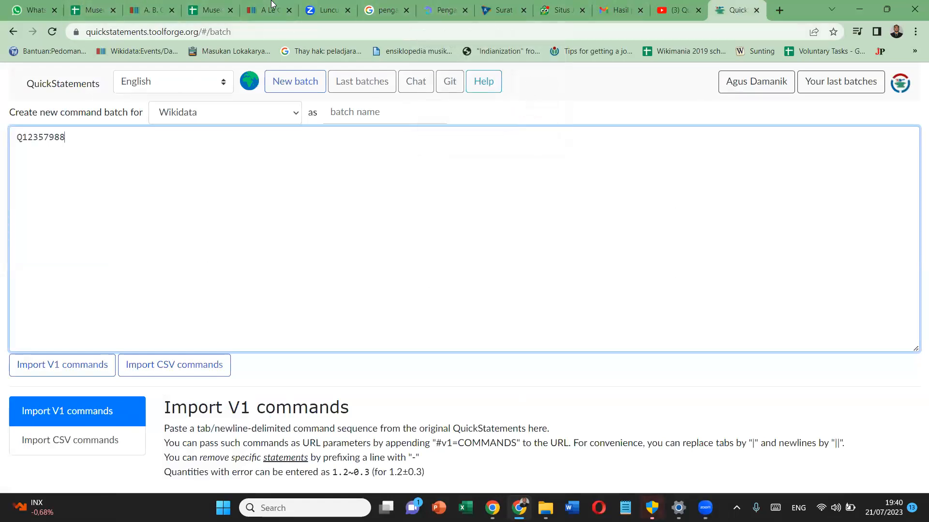
Copy the administrative area ID Q42307965 of A Le Coq Beer Museum from the sheet and add it after Q12357988 in the QuickStatements command box
click(212, 9)
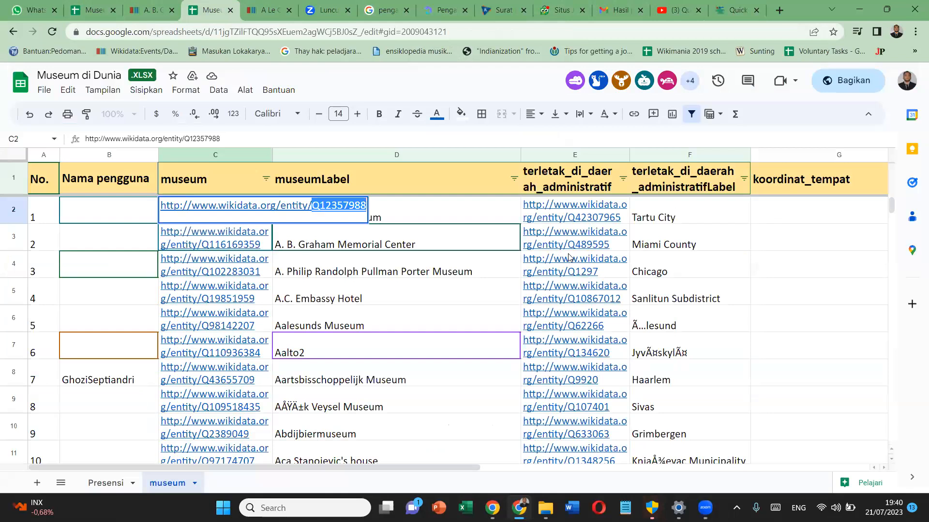
click(615, 200)
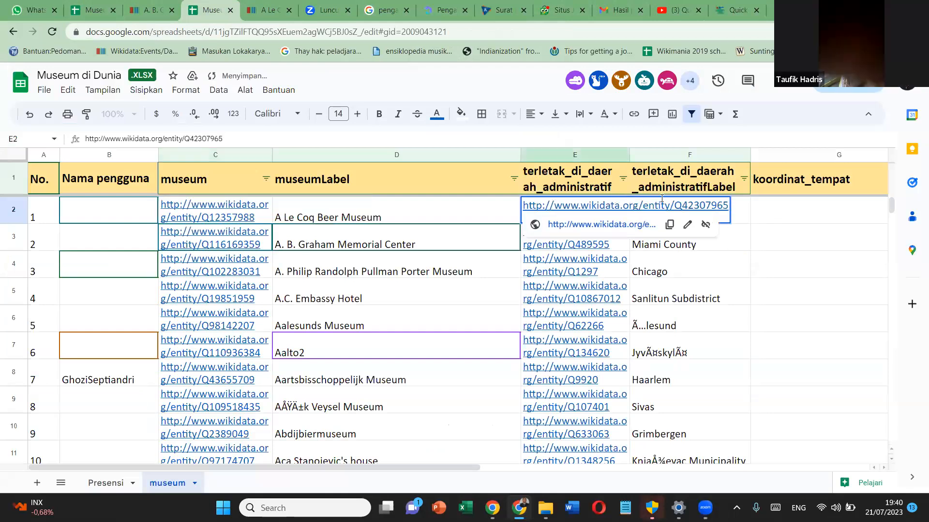
drag(673, 203, 731, 201)
key(ctrl+c)
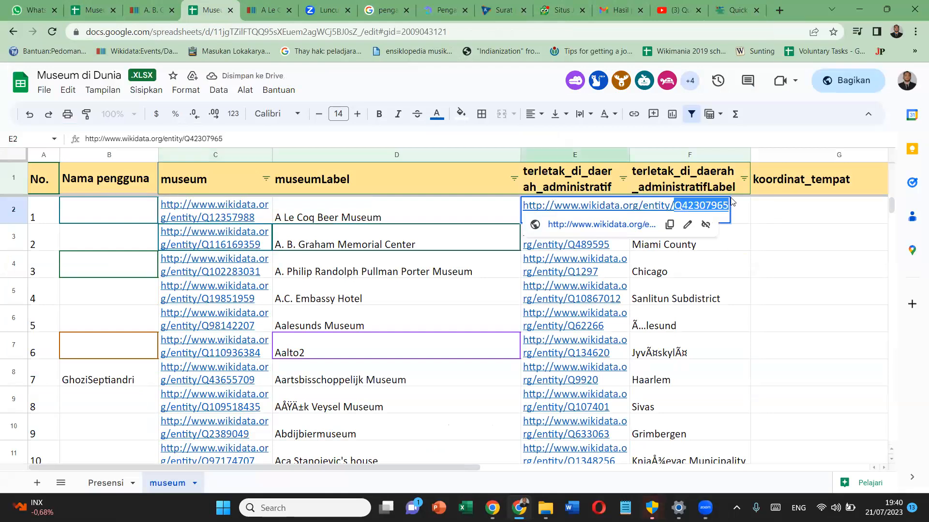
click(747, 9)
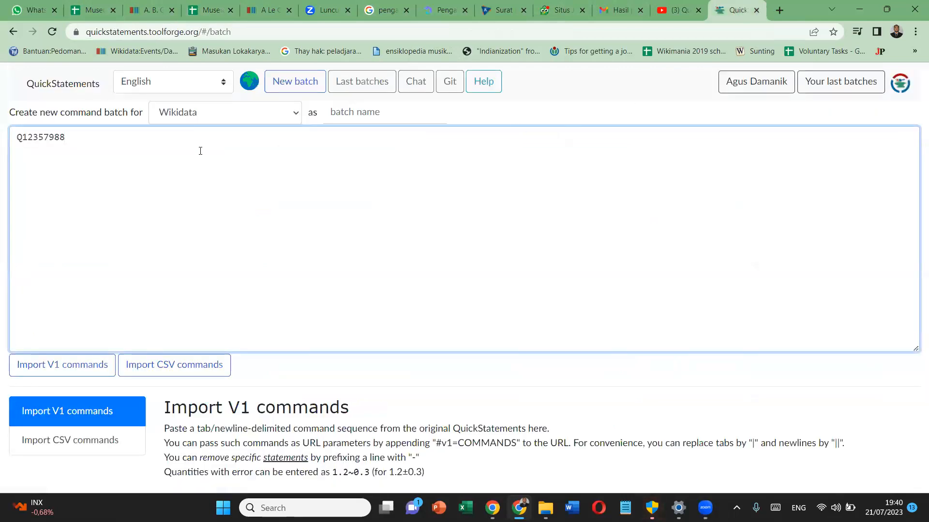
click(200, 151)
key(ctrl+v)
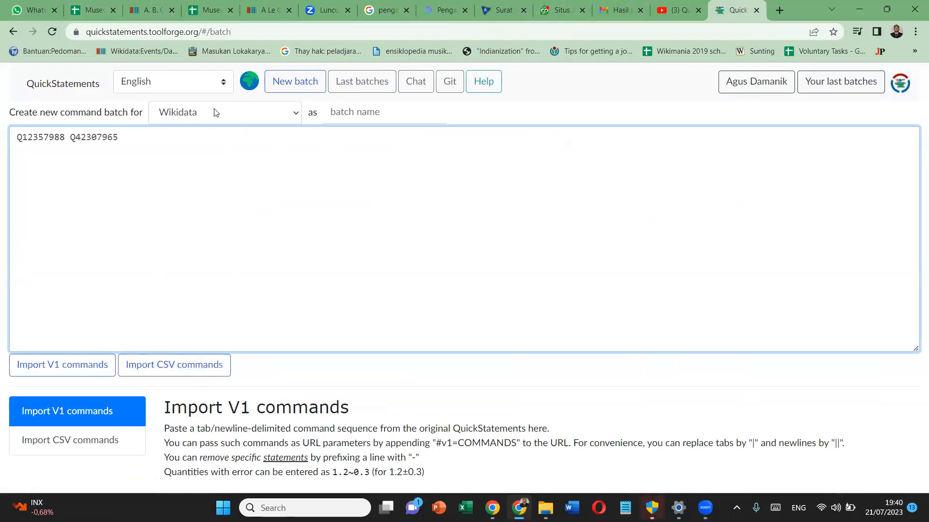
Show the Import CSV commands help below the command box and read through its column rules
click(46, 449)
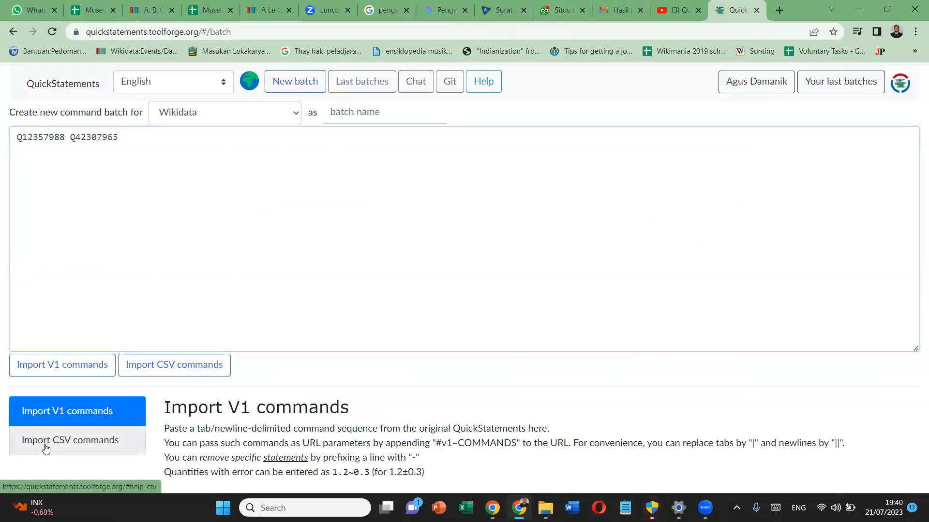
scroll(166, 390, down, 9)
scroll(166, 390, up, 10)
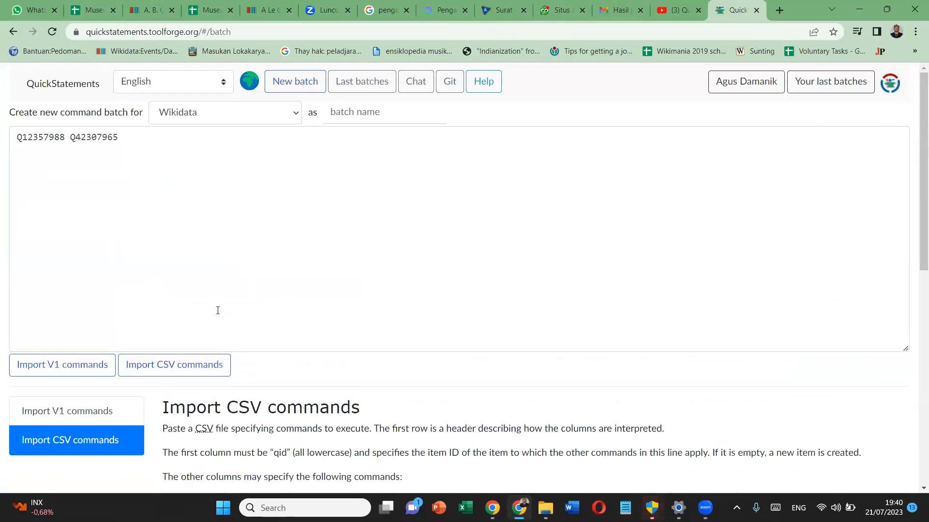
scroll(218, 311, down, 4)
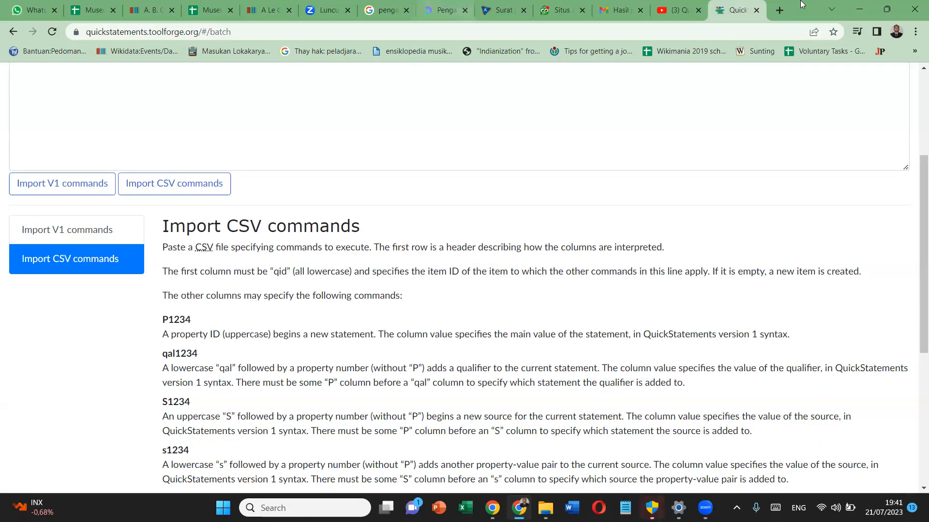
Skip through the QuickStatements mass-edit video on YouTube to review the item, property and value format and the import, and pause it
click(675, 10)
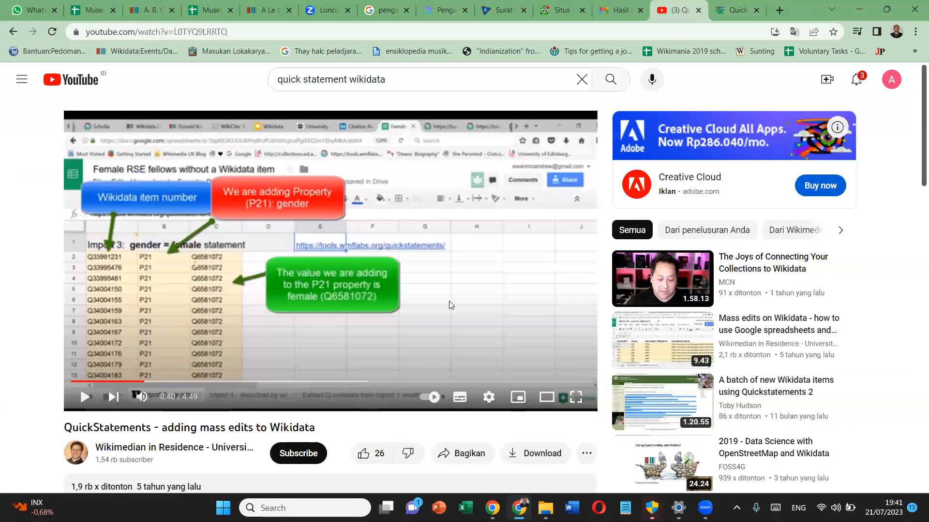
click(169, 381)
click(213, 318)
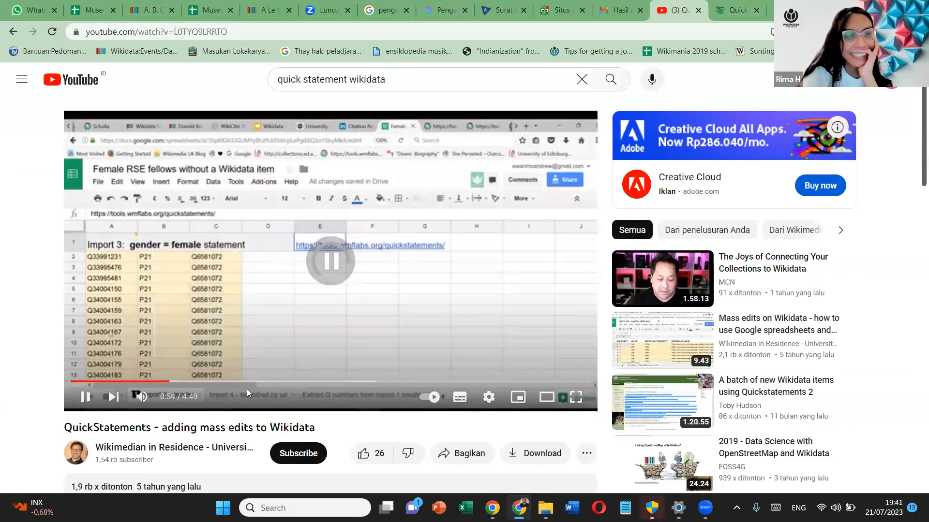
click(246, 382)
click(322, 339)
click(299, 381)
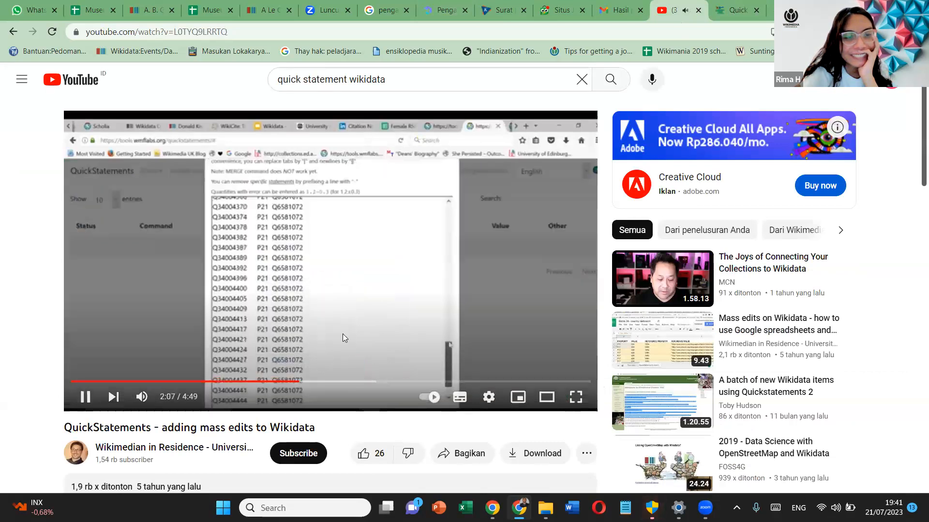
click(343, 382)
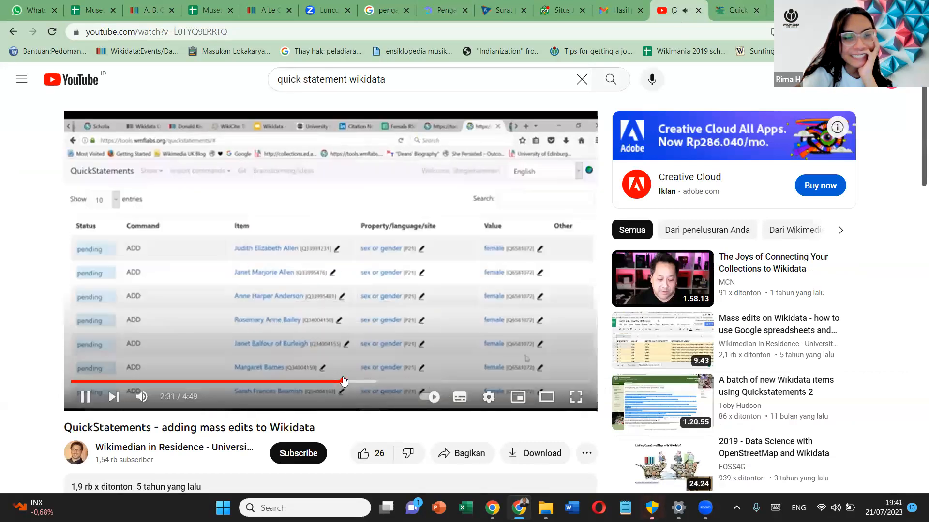
click(364, 382)
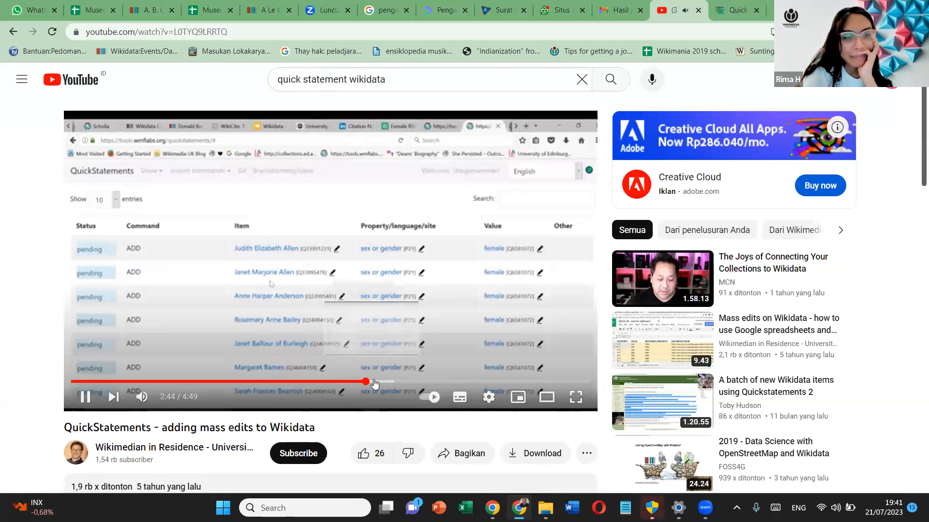
click(397, 382)
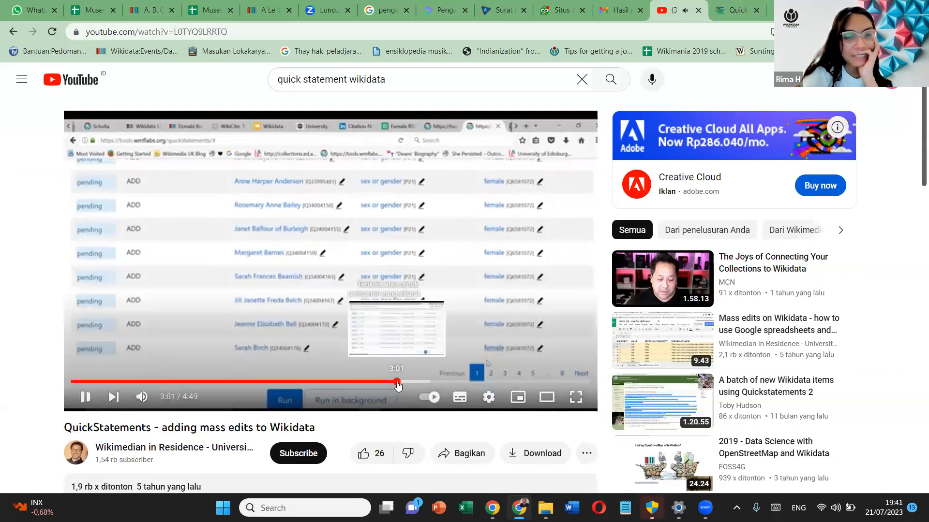
click(403, 306)
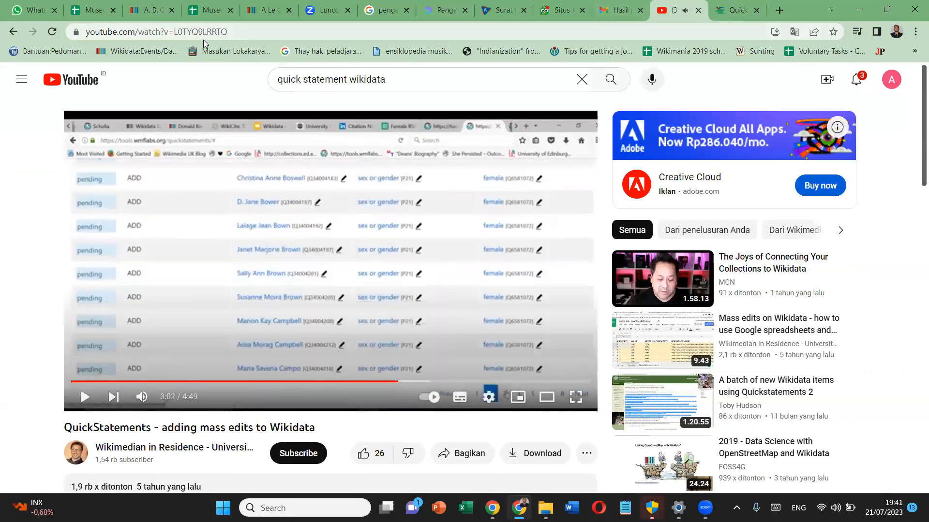
Review the A Le Coq Beer Museum and A. B. Graham Memorial Center items, and open the latter's "instance of" property in a new tab
click(264, 10)
scroll(243, 122, up, 10)
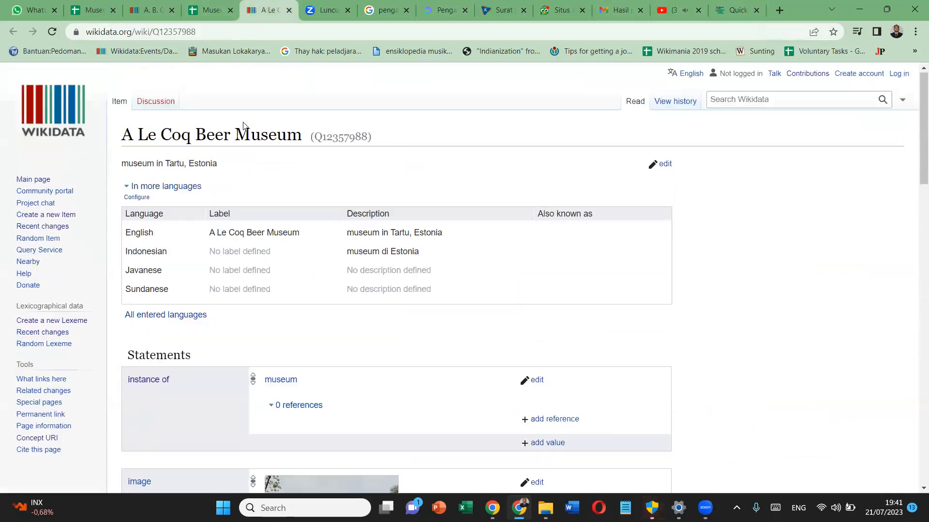
scroll(243, 122, down, 3)
click(157, 8)
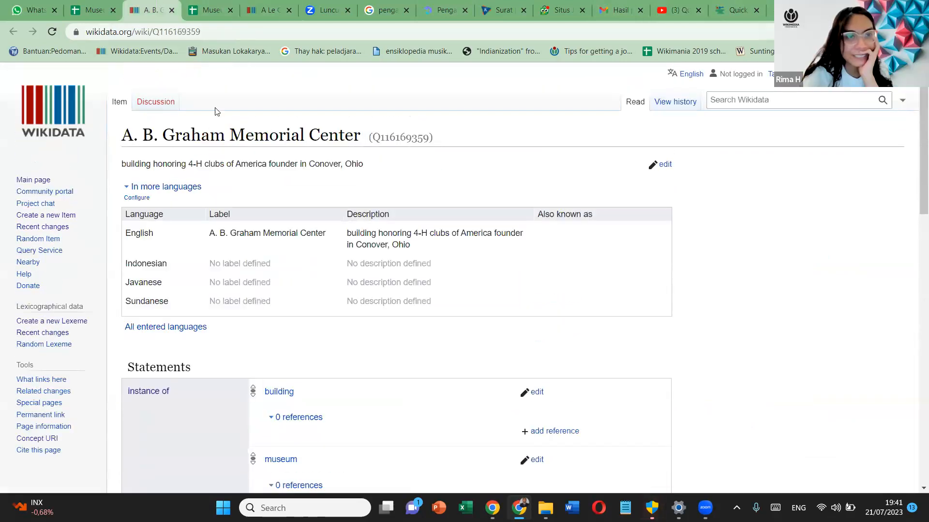
scroll(244, 175, down, 3)
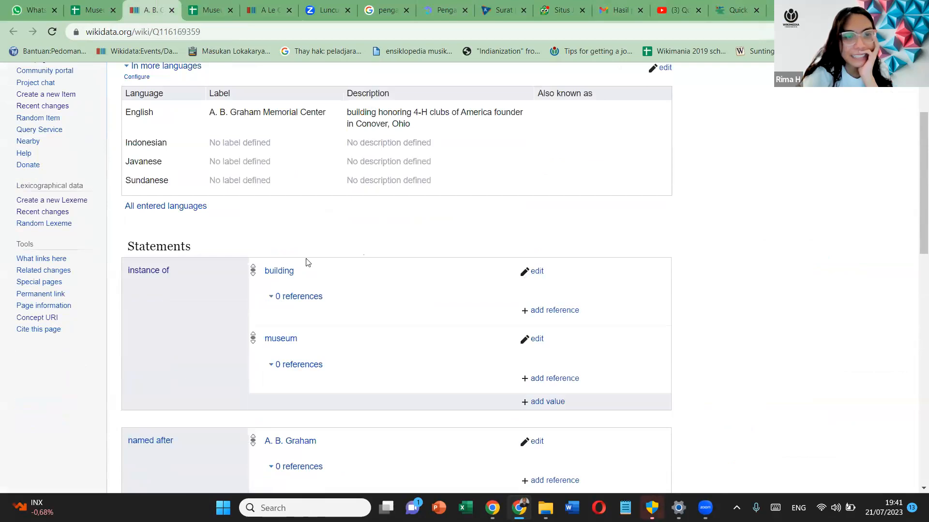
right_click(164, 270)
click(207, 277)
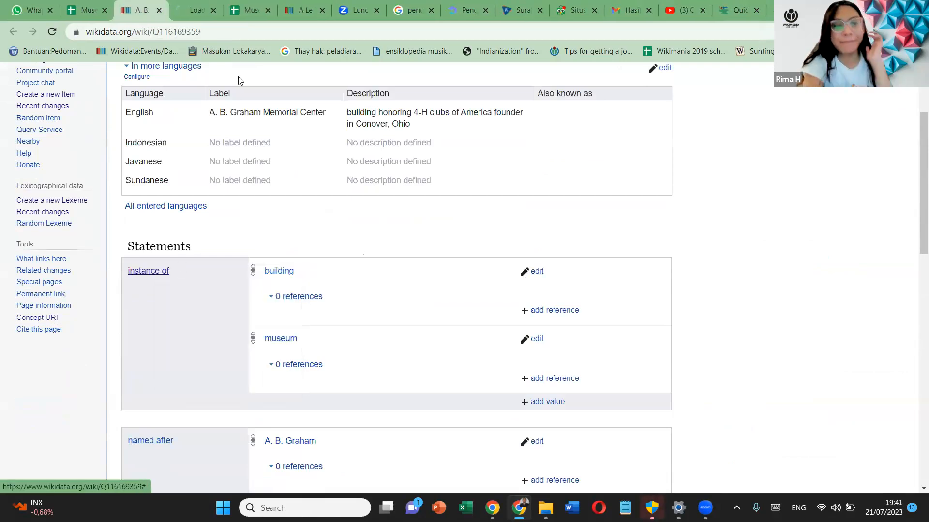
Get the property ID from the "instance of" page and insert P31 between the two item IDs in the QuickStatements command
click(198, 4)
drag(215, 33, 187, 33)
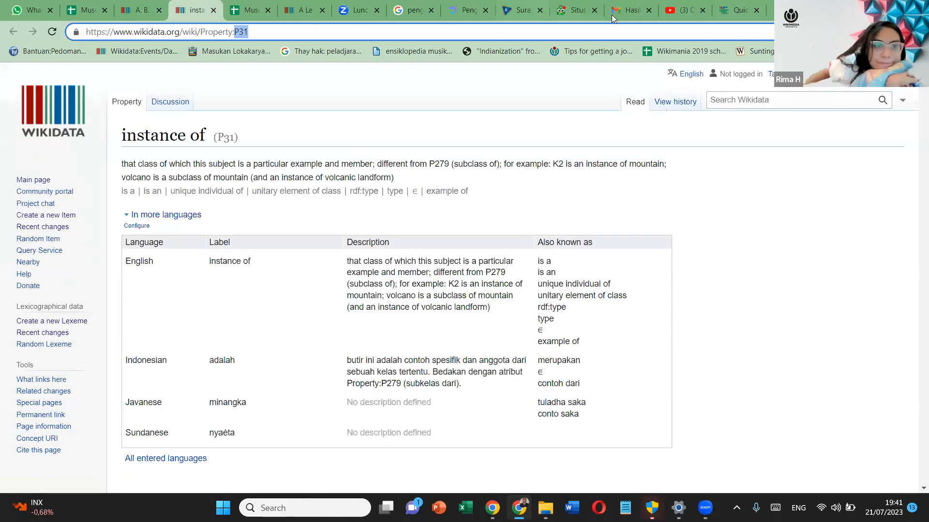
click(737, 9)
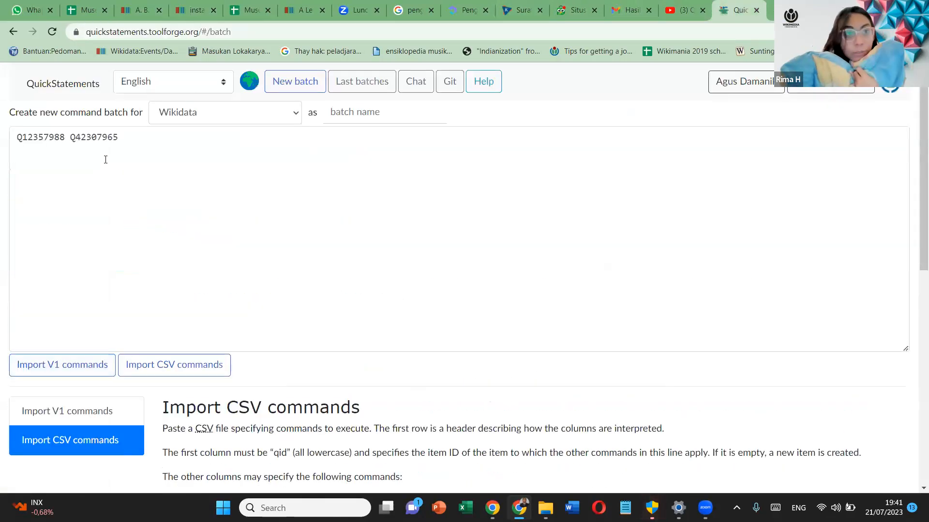
click(67, 138)
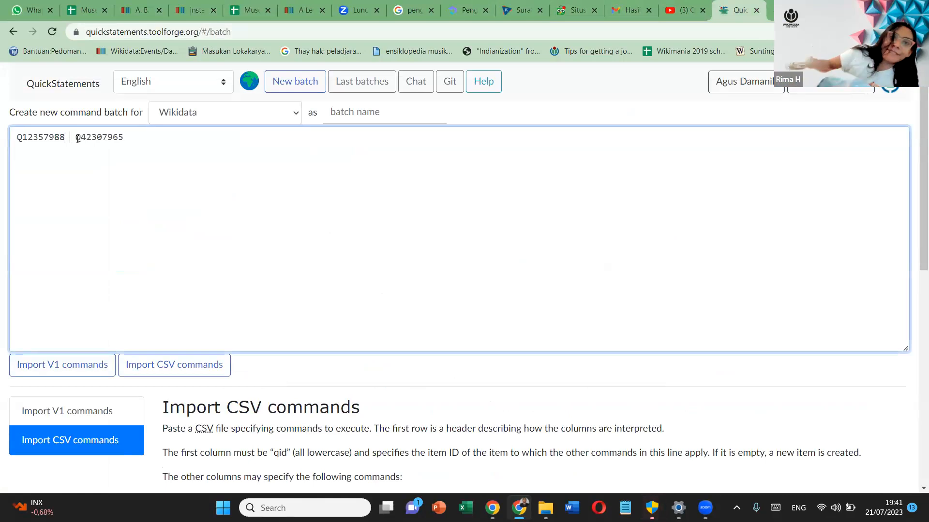
text(P31)
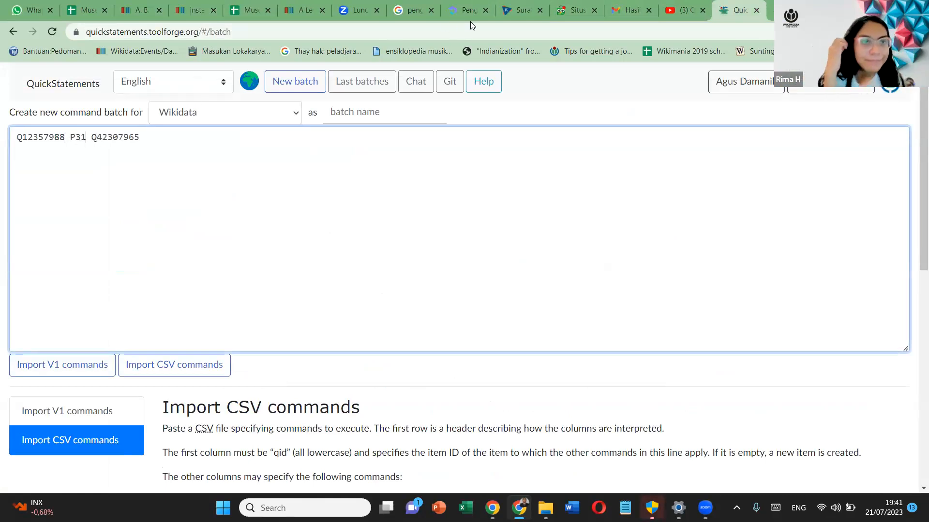
Look over the "instance of" property page once more and close its tab
click(212, 5)
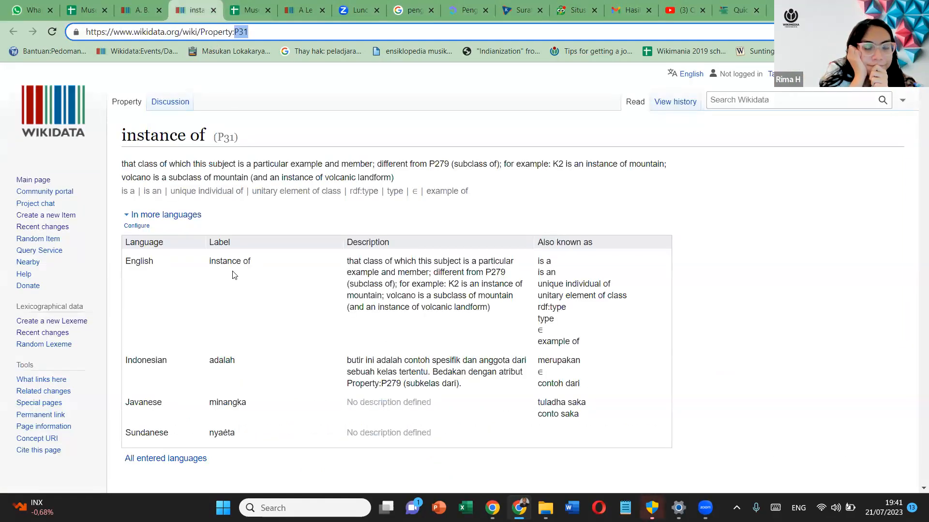
scroll(233, 275, down, 8)
scroll(296, 183, up, 6)
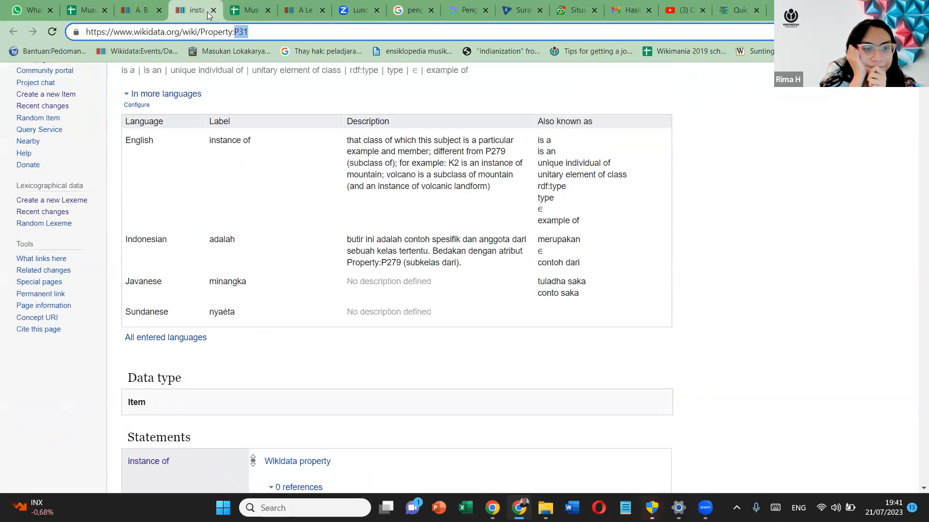
click(212, 10)
Copy the ID Q41176 of the "building" value from the A. B. Graham item and replace Q42307965 in the command with it
click(148, 9)
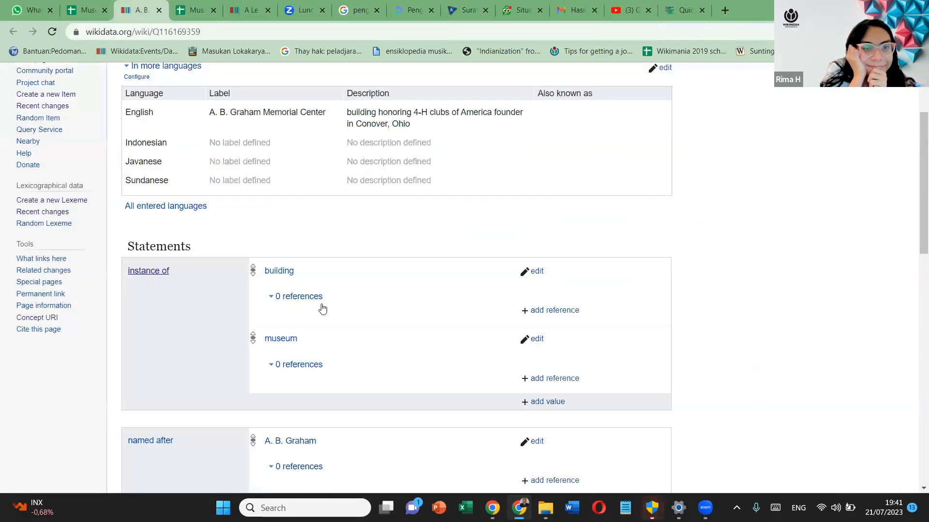
right_click(291, 276)
click(334, 284)
click(177, 6)
drag(182, 32, 155, 28)
key(ctrl+c)
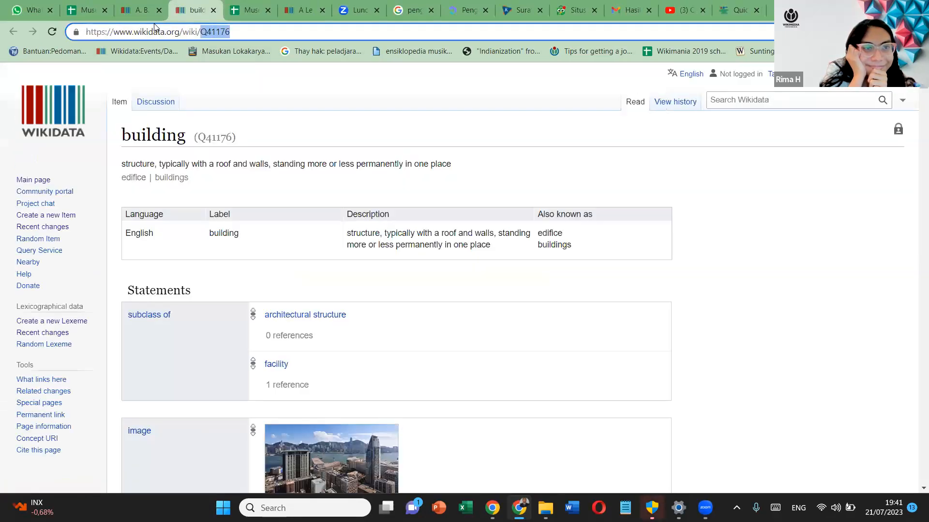
click(740, 9)
drag(197, 136, 103, 131)
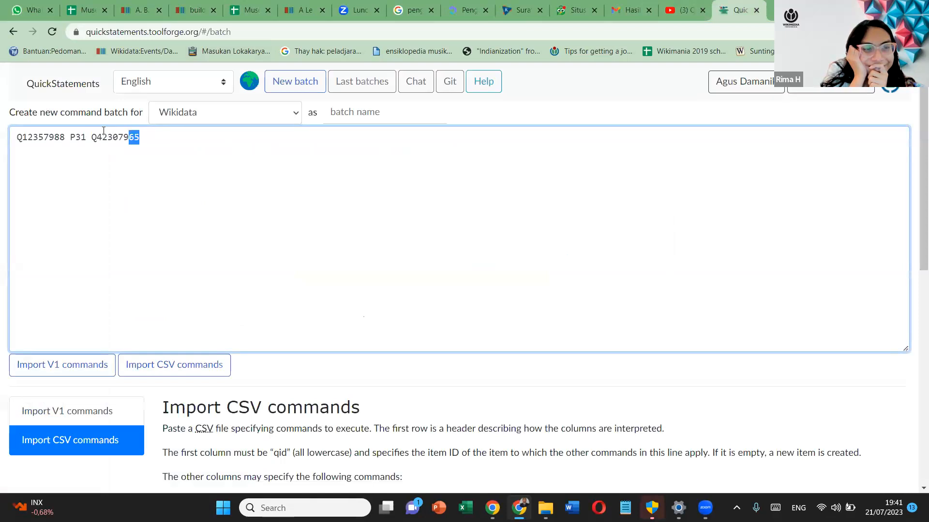
double_click(104, 132)
key(ctrl+v)
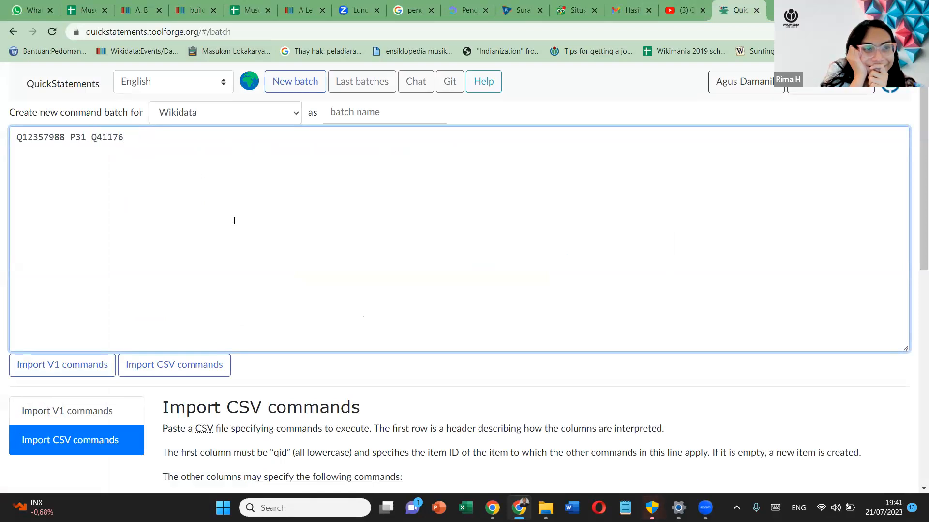
Try to import the command Q12357988 P31 Q41176 as V1 commands
scroll(236, 230, down, 3)
scroll(226, 246, up, 3)
click(90, 362)
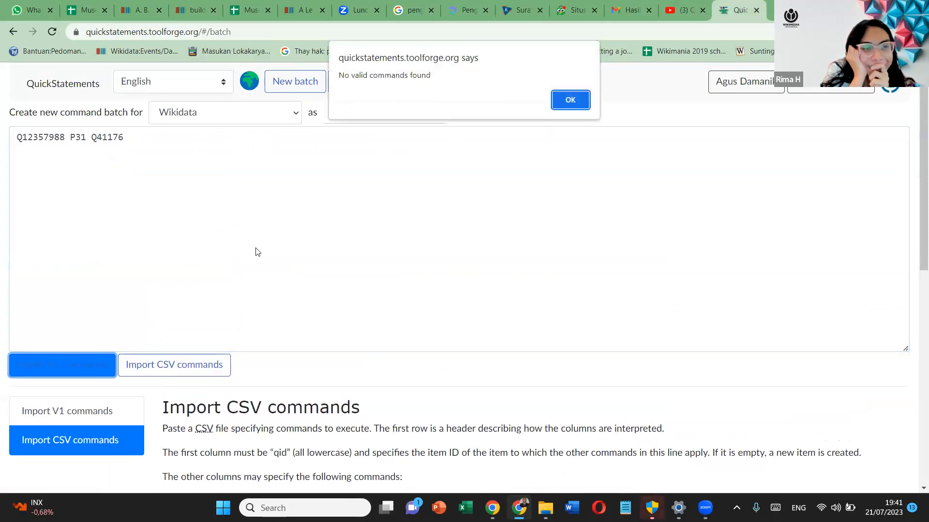
click(572, 106)
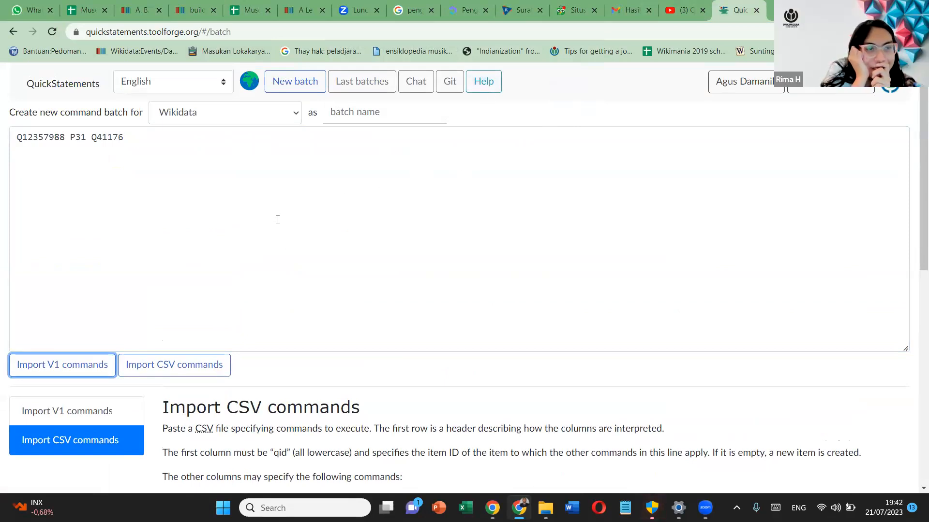
Rework the spacing between the item, property and value IDs, and clear the whole command box
click(95, 141)
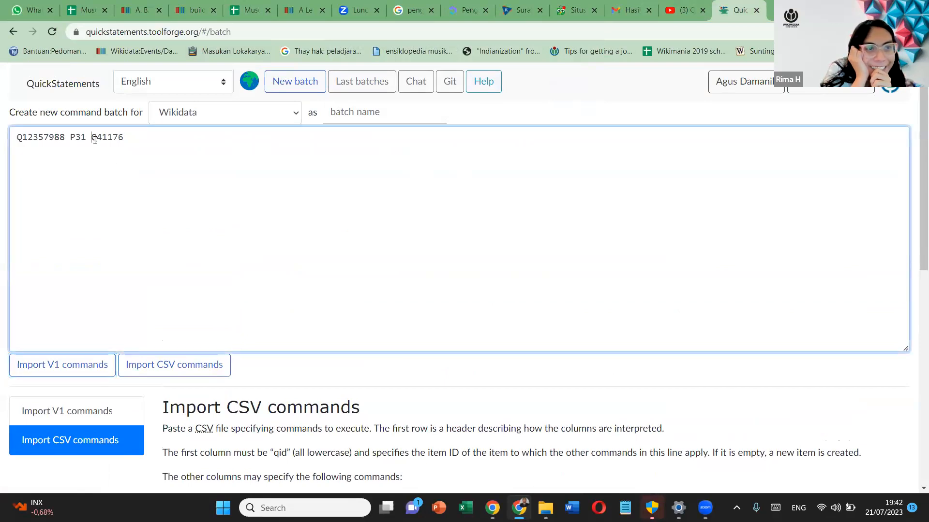
key(BackSpace)
key(BackSpace)
key(Tab)
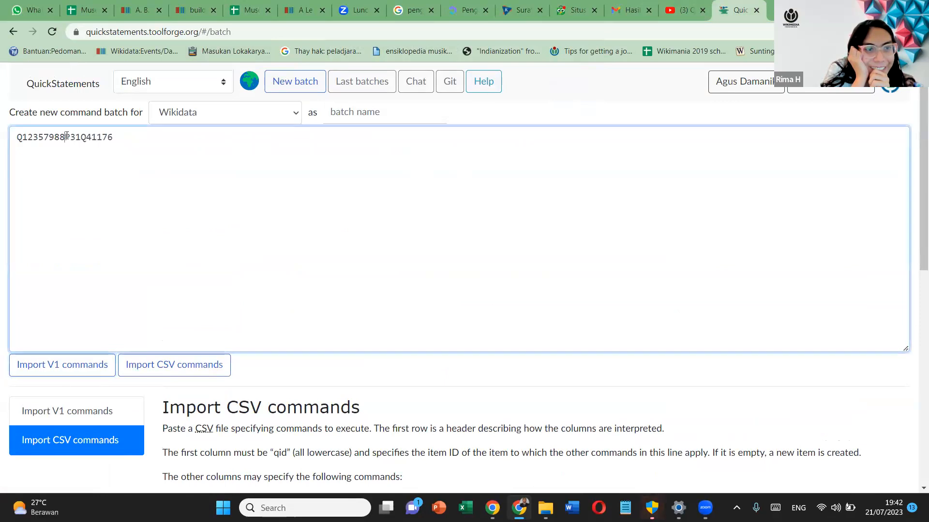
click(68, 136)
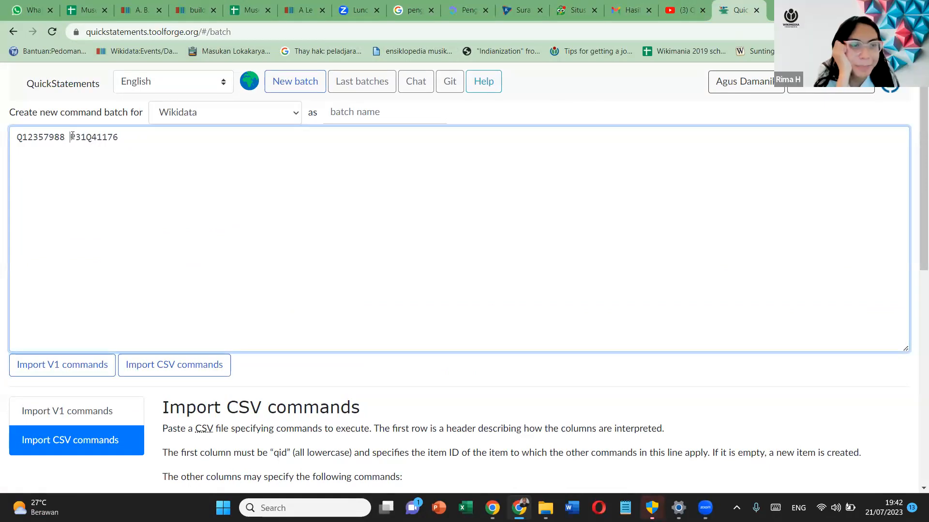
key(ctrl+a)
key(BackSpace)
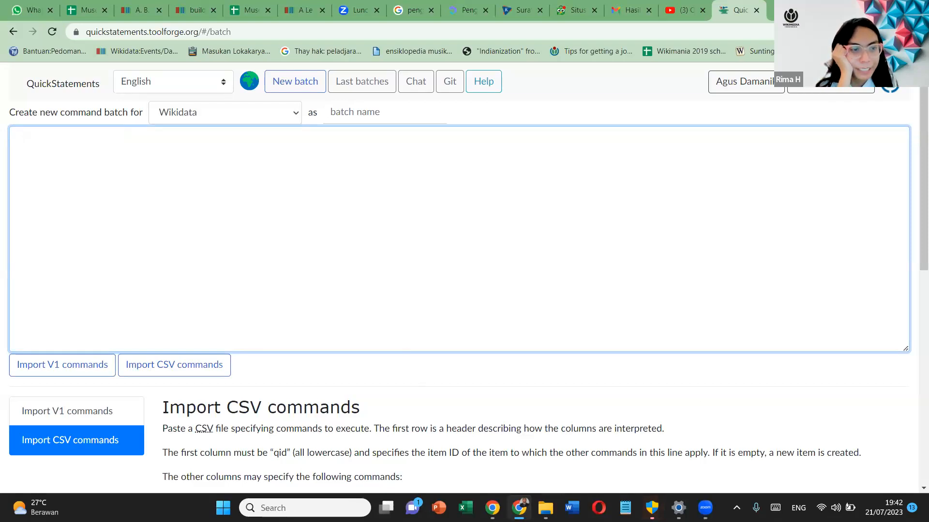
Put the command Q12357988 P31 Q41176 in a new Notepad document and separate its three IDs with tabs
scroll(459, 275, down, 5)
key(super)
text(note)
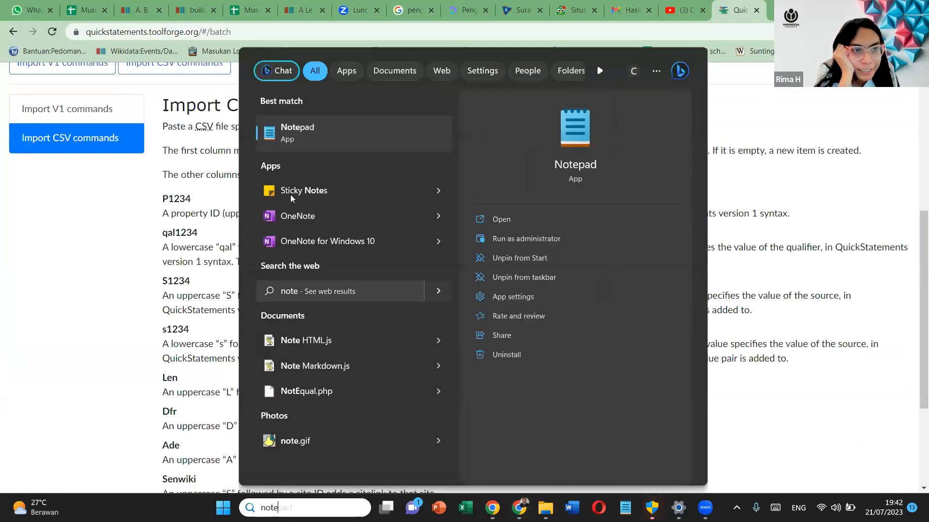
key(Return)
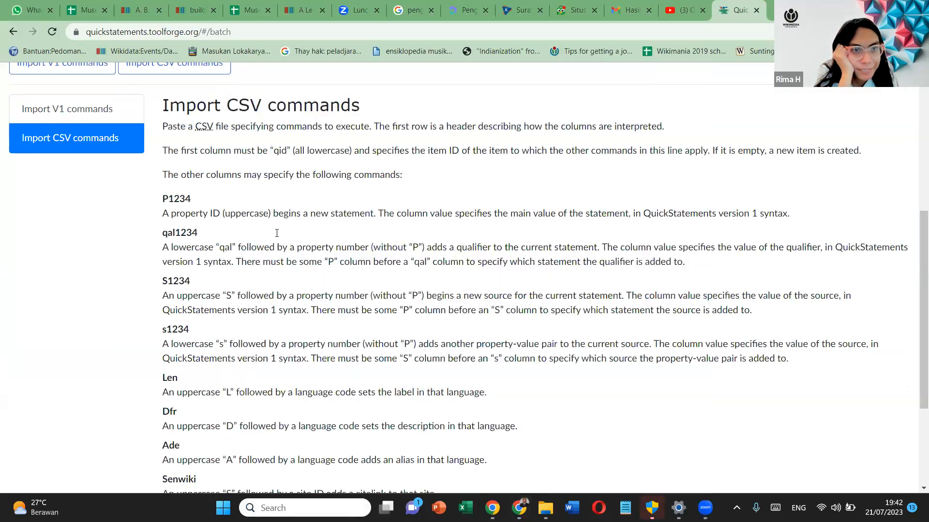
key(BackSpace)
key(Tab)
click(152, 106)
key(Delete)
key(Tab)
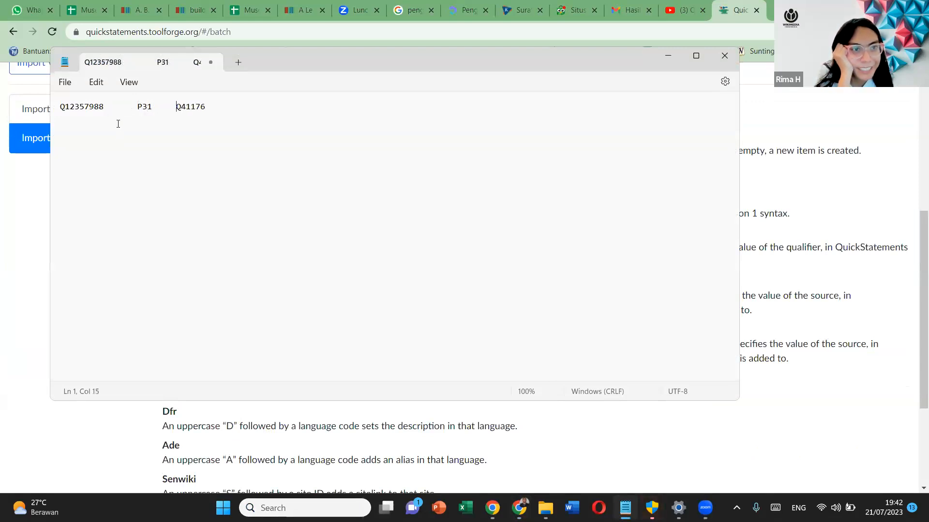
Copy the whole command from Notepad into the QuickStatements command box and import it as V1 commands
double_click(118, 123)
key(ctrl+a)
key(ctrl+c)
scroll(25, 148, up, 4)
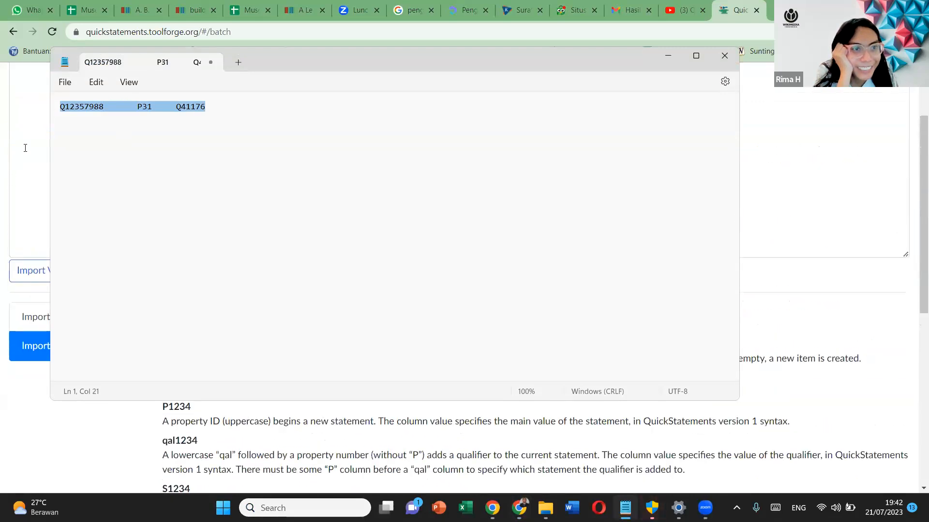
click(25, 148)
key(ctrl+v)
click(104, 364)
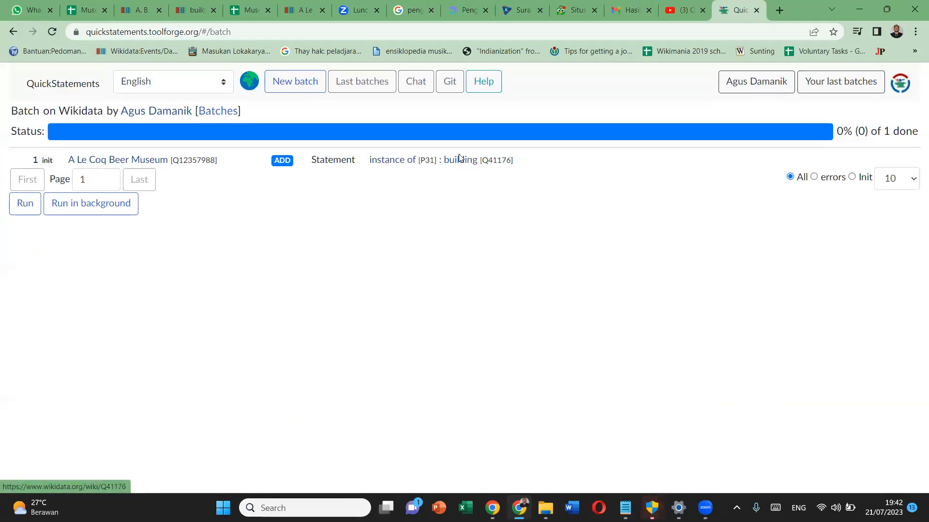
Open the A Le Coq Beer Museum item from the batch and check its current "instance of" statement
right_click(163, 162)
click(194, 170)
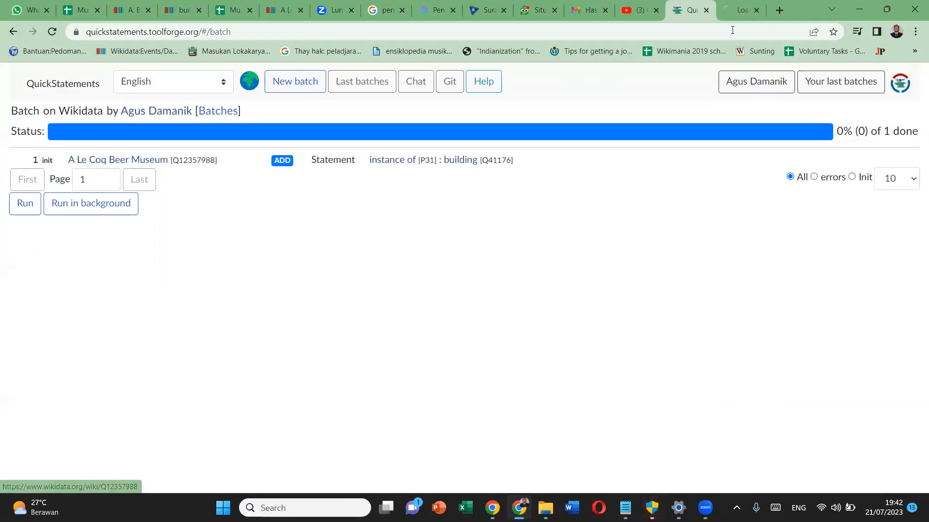
click(735, 9)
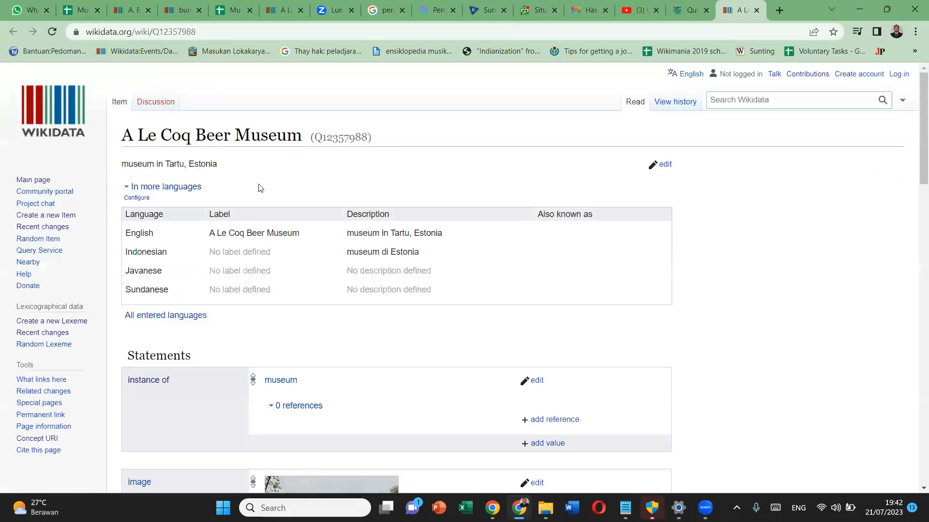
scroll(271, 193, down, 6)
scroll(286, 183, up, 3)
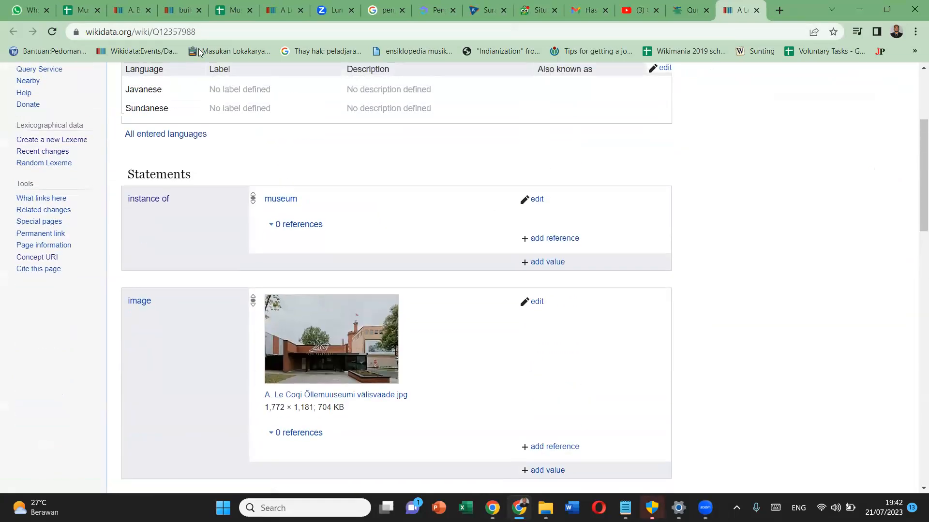
click(704, 4)
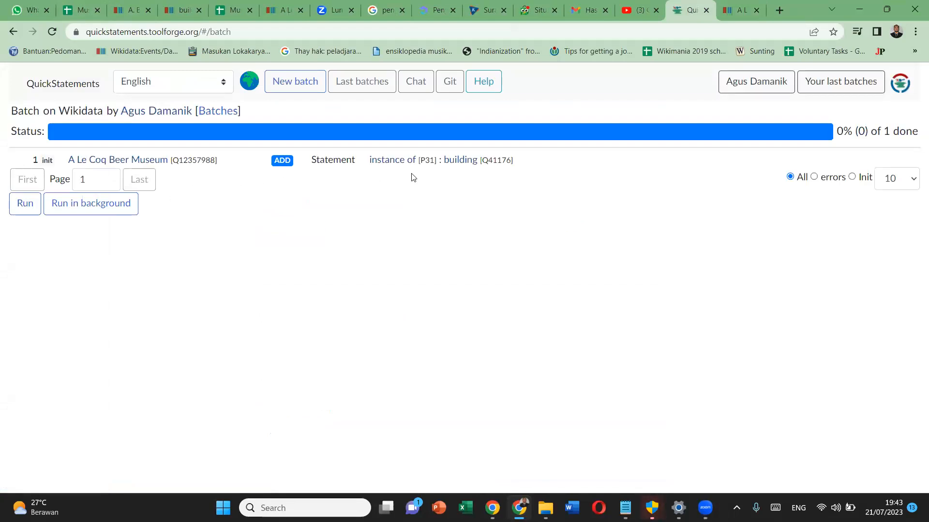
Run the batch and check the "instance of" statements on the reopened A Le Coq Beer Museum item
click(22, 206)
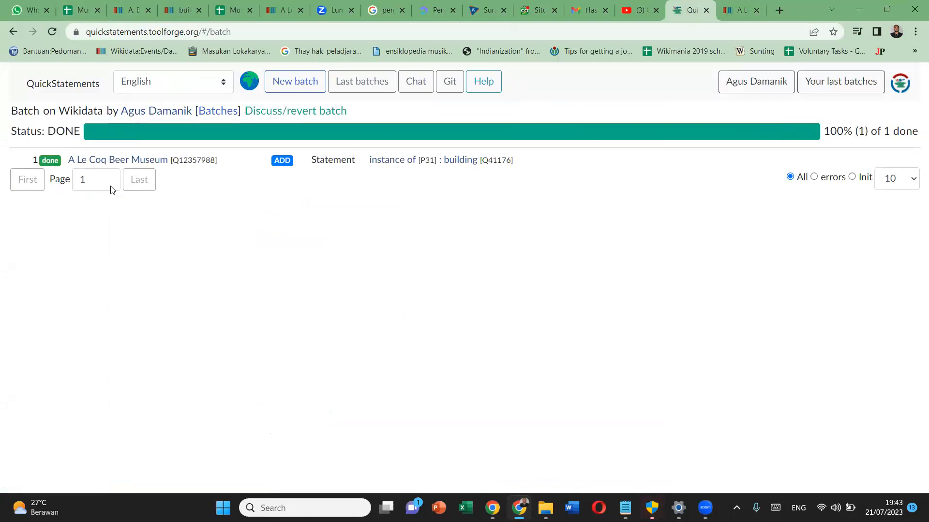
middle_click(121, 160)
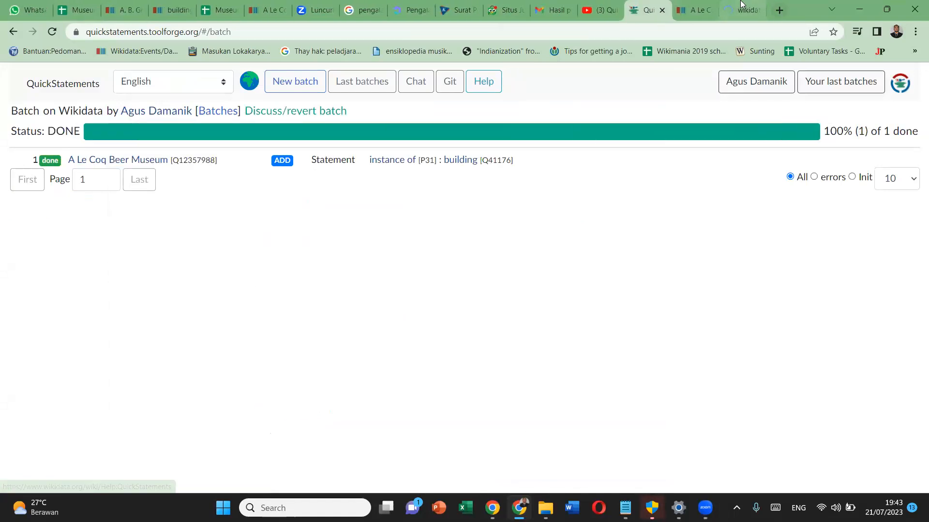
click(740, 6)
scroll(261, 232, down, 4)
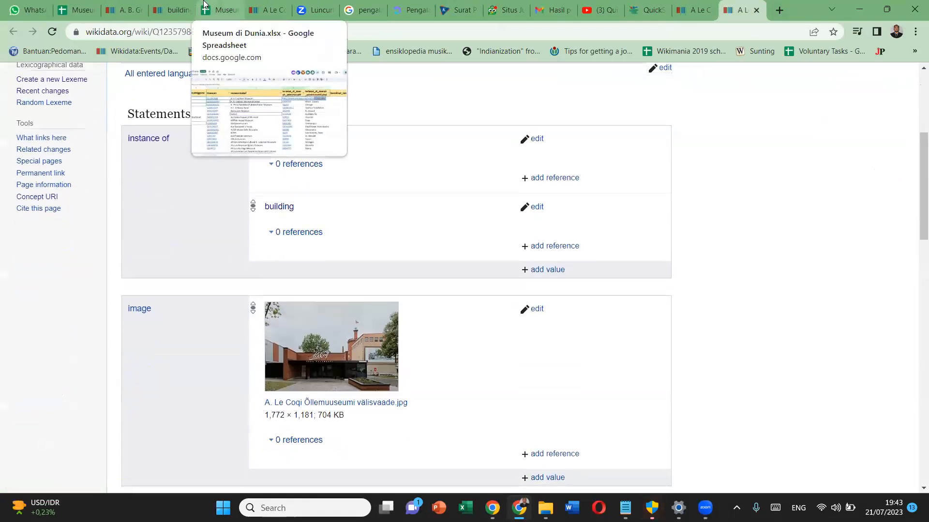
scroll(246, 117, up, 5)
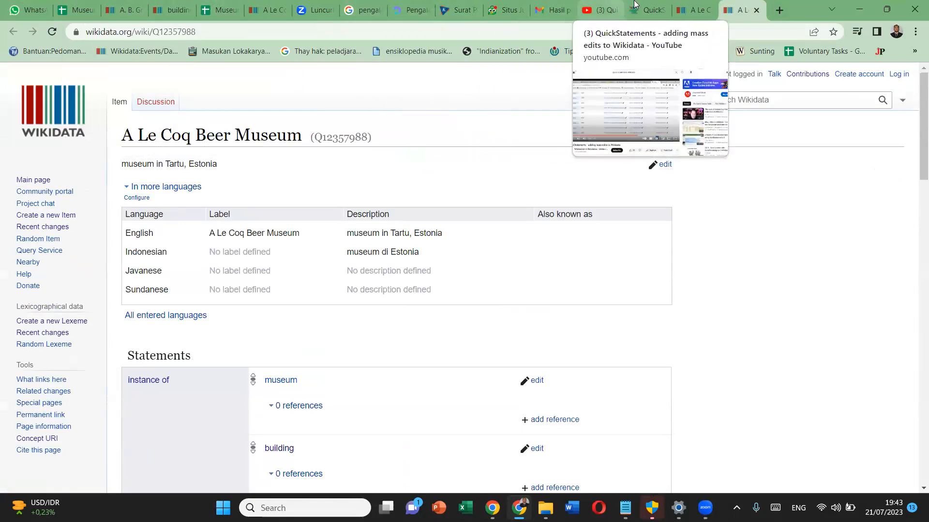
Return to QuickStatements and start a new, empty command batch for Wikidata
click(646, 9)
click(10, 32)
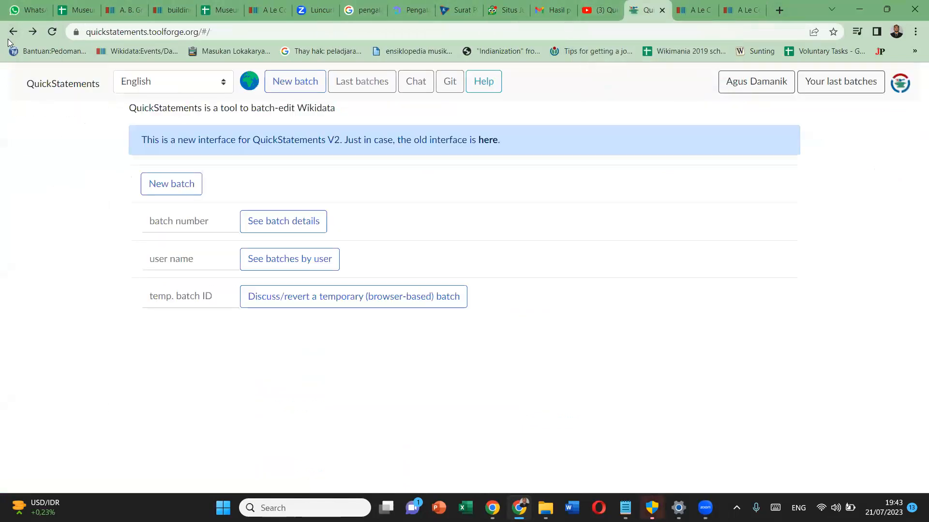
click(9, 33)
click(33, 32)
click(277, 90)
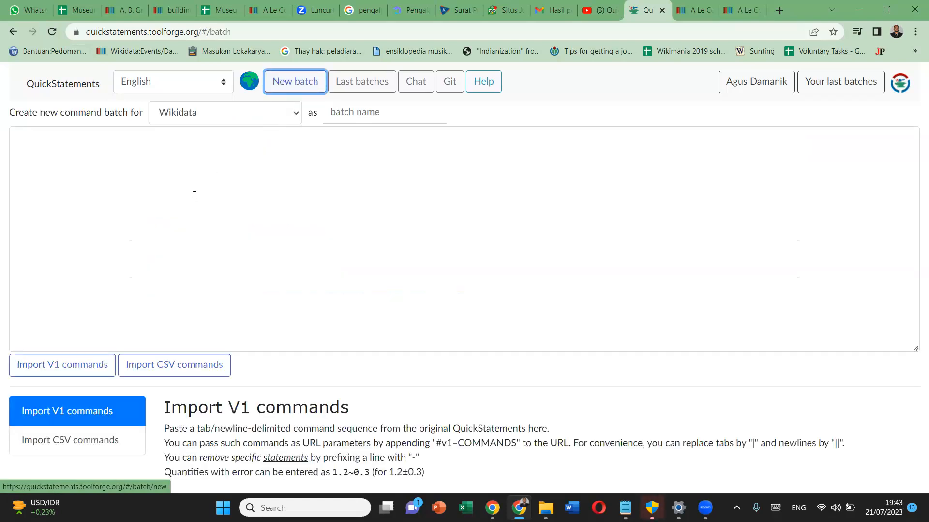
click(191, 198)
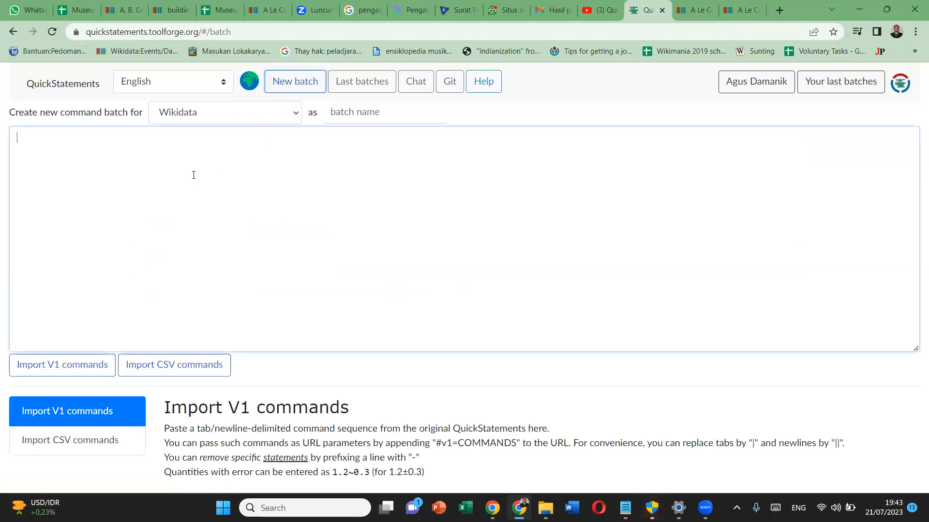
Copy the museum IDs in cells C2:C51 of the Museum di Dunia spreadsheet's museum sheet
click(95, 4)
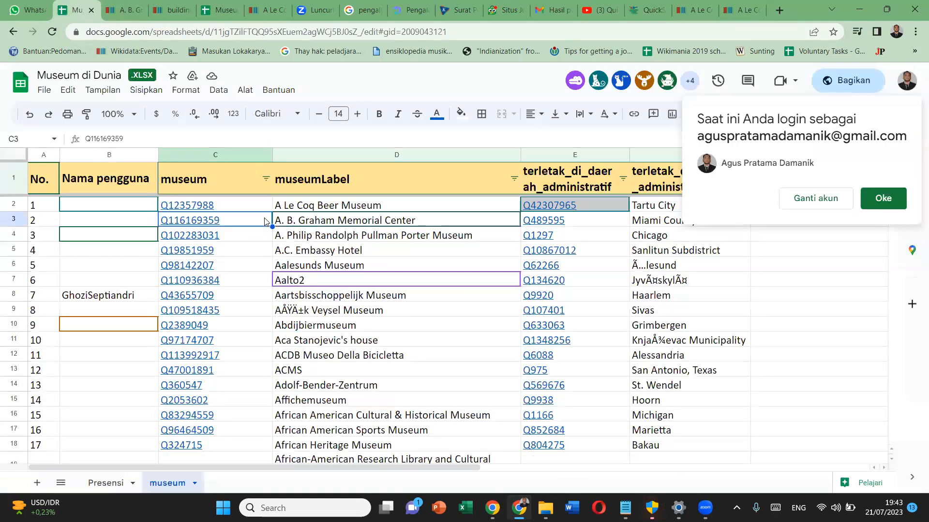
click(216, 208)
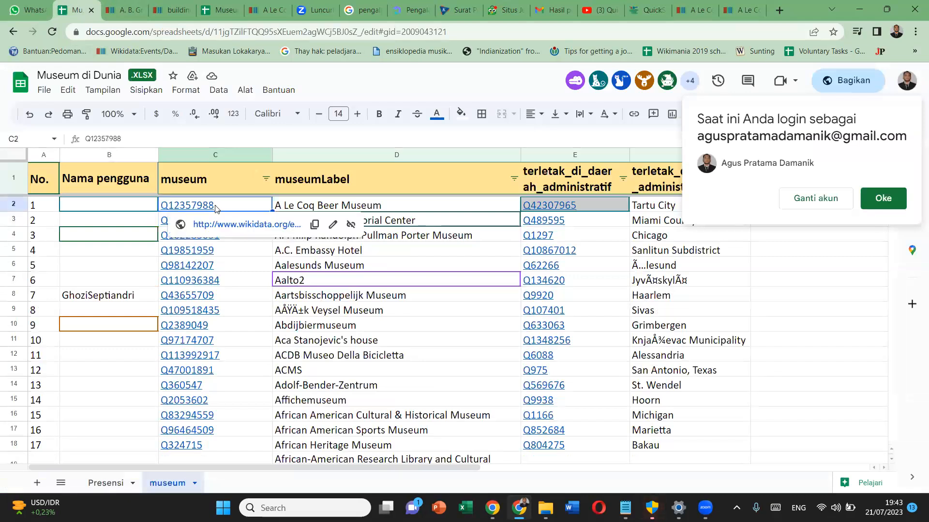
key(shift+Down)
key(shift+Down)
key(shift+Down)
key(shift+Down)
key(shift+Down)
key(shift+Down)
key(shift+Down)
key(shift+Down)
key(shift+Down)
key(shift+Down)
key(shift+Down)
key(shift+Down)
key(shift+Down)
key(shift+Down)
key(shift+Down)
key(shift+Down)
key(shift+Down)
key(shift+Down)
key(shift+Down)
key(shift+Down)
key(shift+Down)
key(shift+Down)
key(shift+Down)
key(shift+Down)
key(shift+Down)
key(shift+Down)
key(shift+Down)
key(shift+Down)
key(shift+Down)
key(shift+Down)
key(shift+Down)
key(shift+Down)
key(shift+Down)
key(shift+Down)
key(shift+Down)
key(shift+Down)
key(shift+Down)
key(shift+Down)
key(shift+Down)
key(shift+Down)
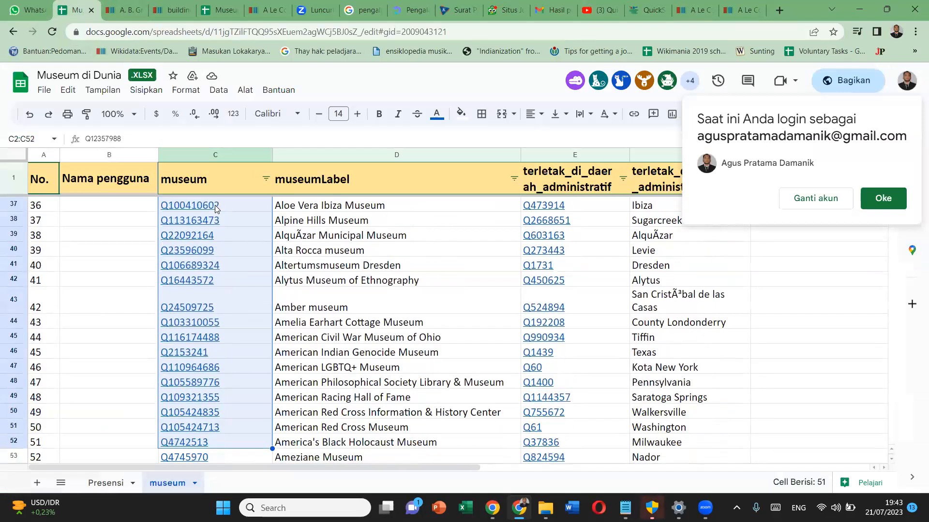
key(shift+Up)
key(ctrl+c)
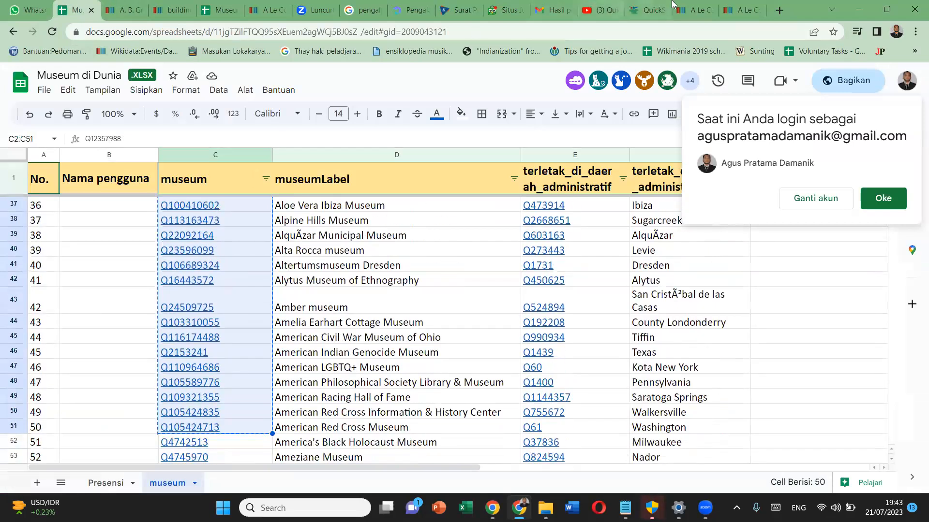
Switch to a blank Excel workbook, paste the copied museum IDs into column A from A1, and look them over
click(662, 4)
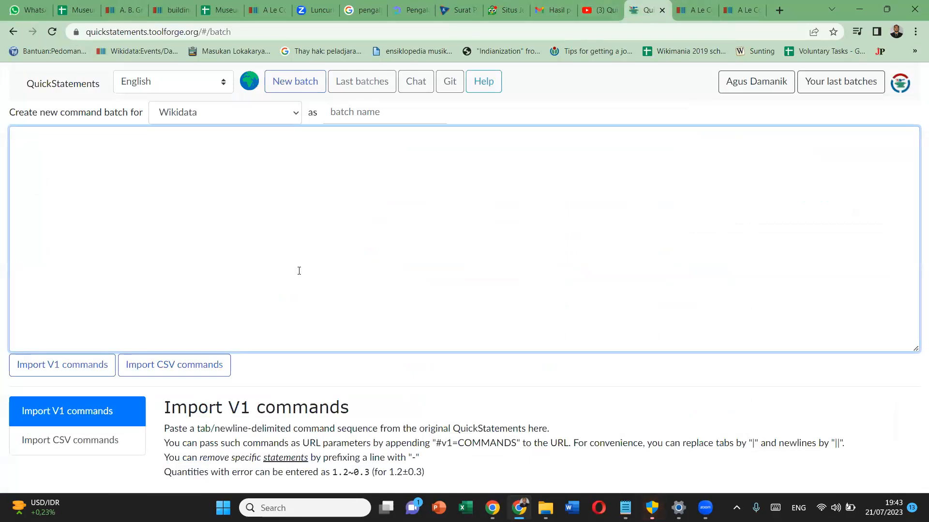
click(625, 508)
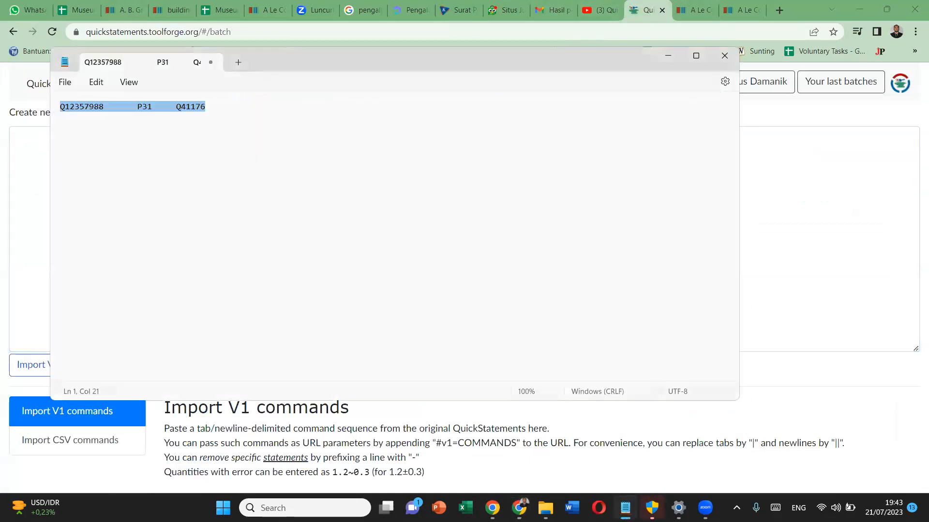
click(625, 508)
click(463, 507)
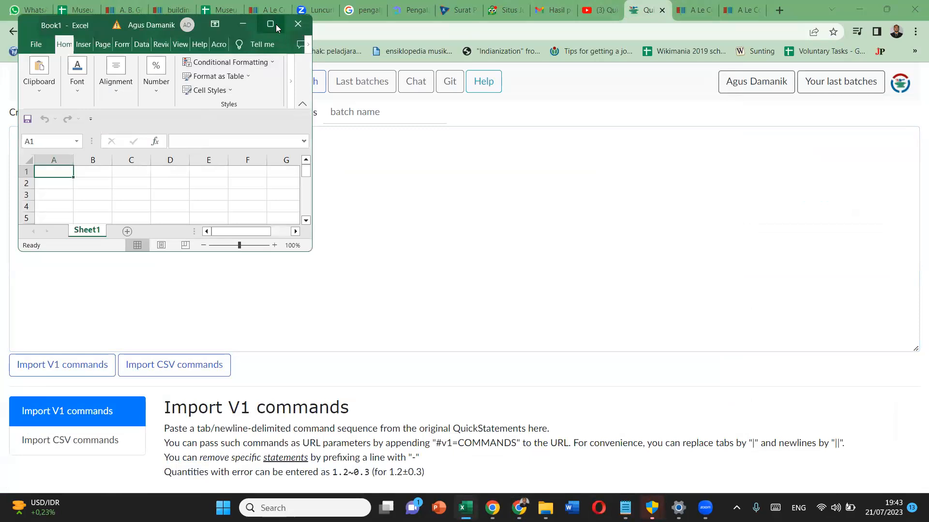
click(276, 24)
key(ctrl+v)
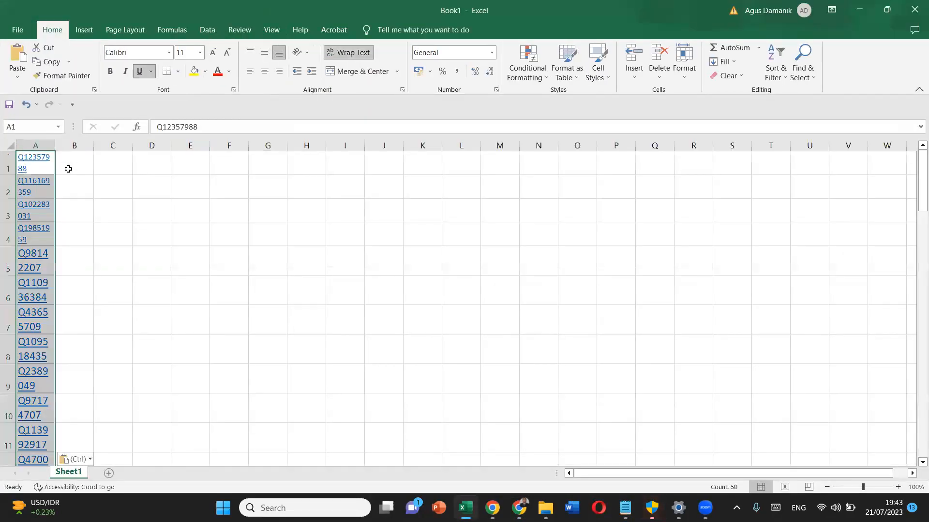
click(91, 208)
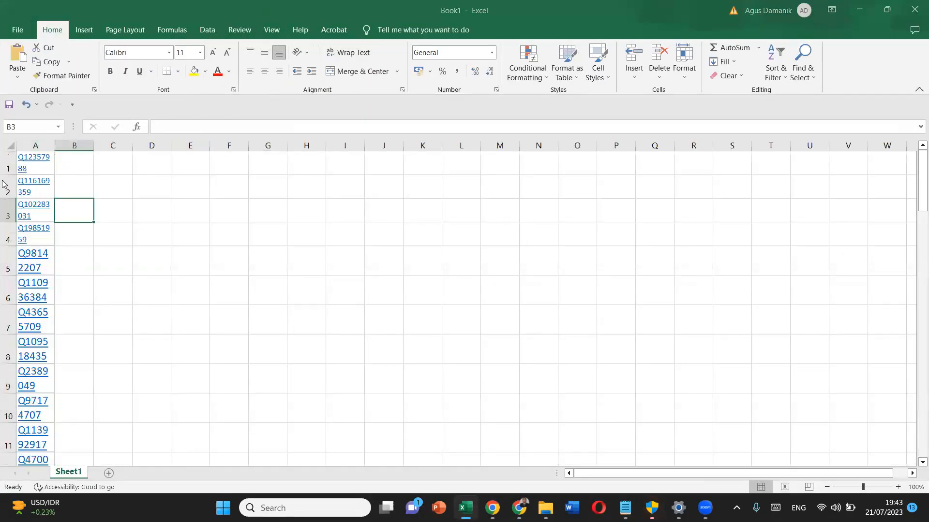
click(41, 160)
click(63, 161)
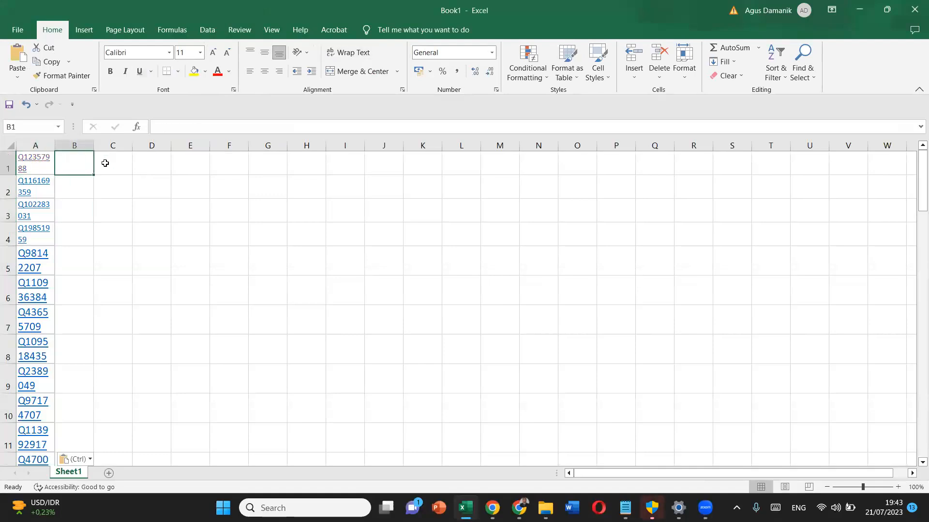
scroll(39, 177, down, 3)
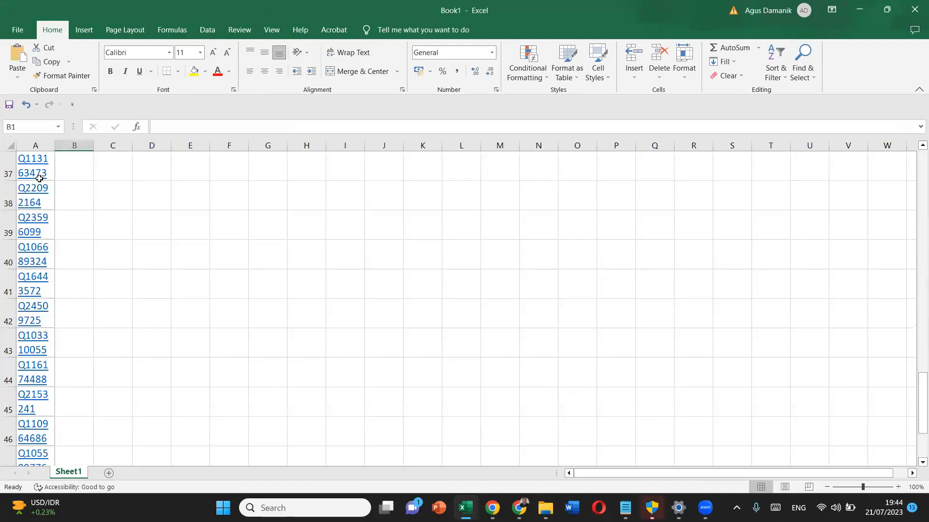
scroll(39, 179, up, 3)
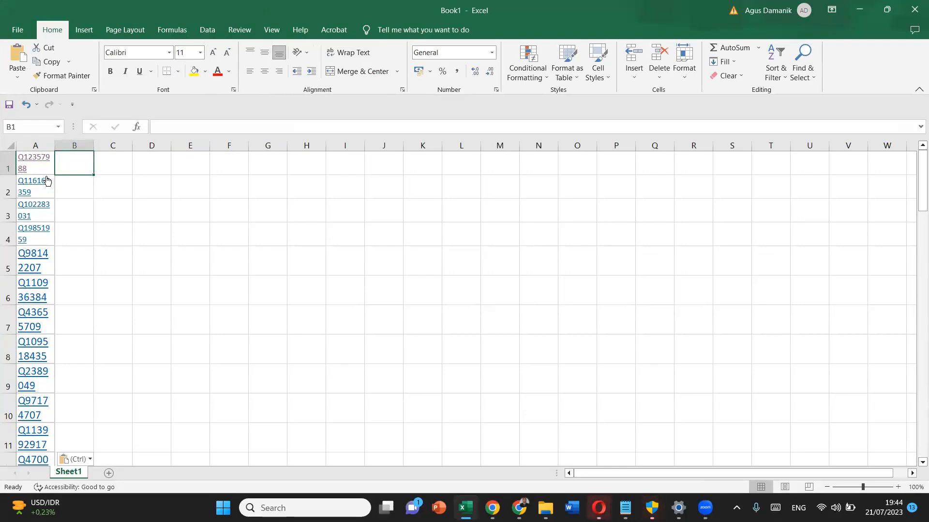
Copy the ID Q41176 from the "building" Wikidata item and paste it into cell C1 of the Excel workbook
click(861, 8)
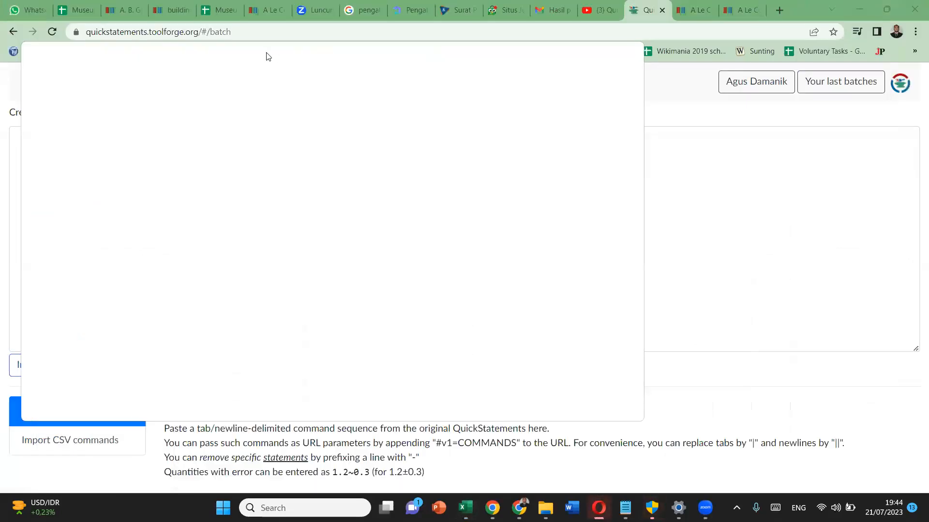
click(182, 4)
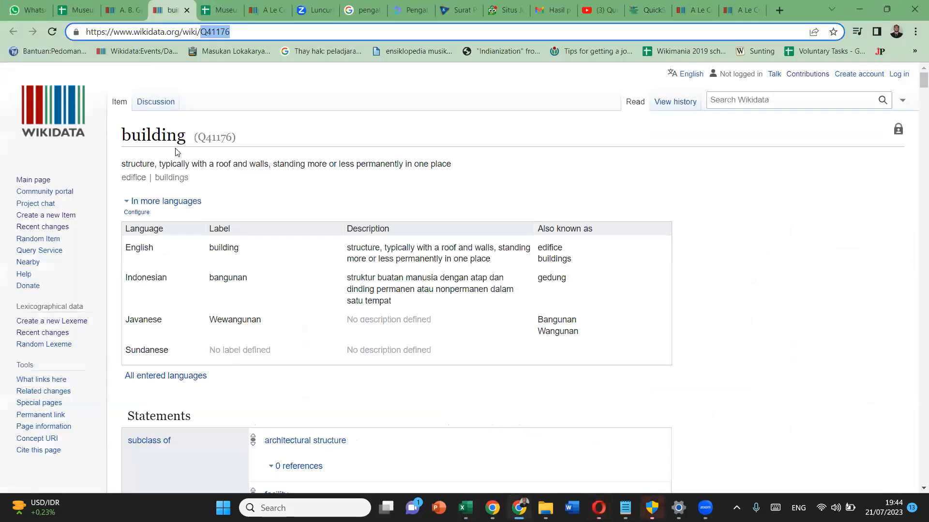
drag(198, 137, 233, 137)
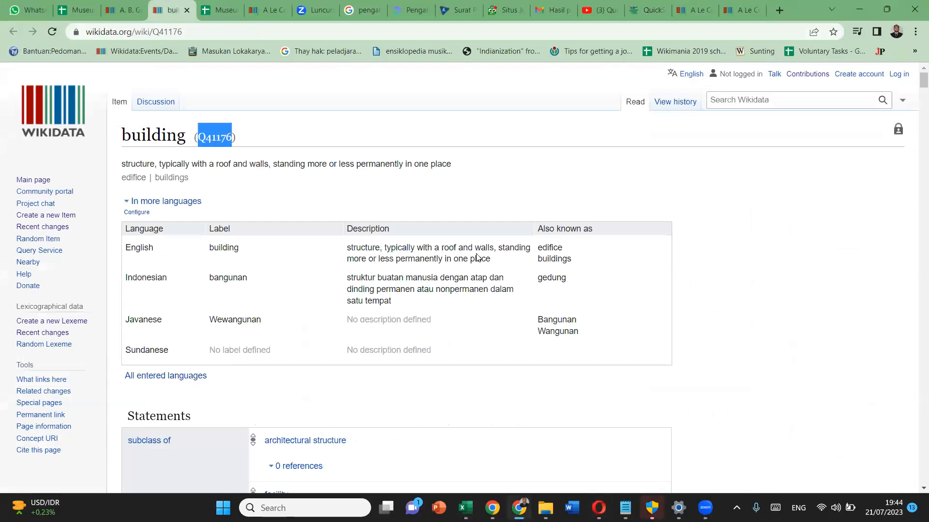
click(465, 508)
click(116, 173)
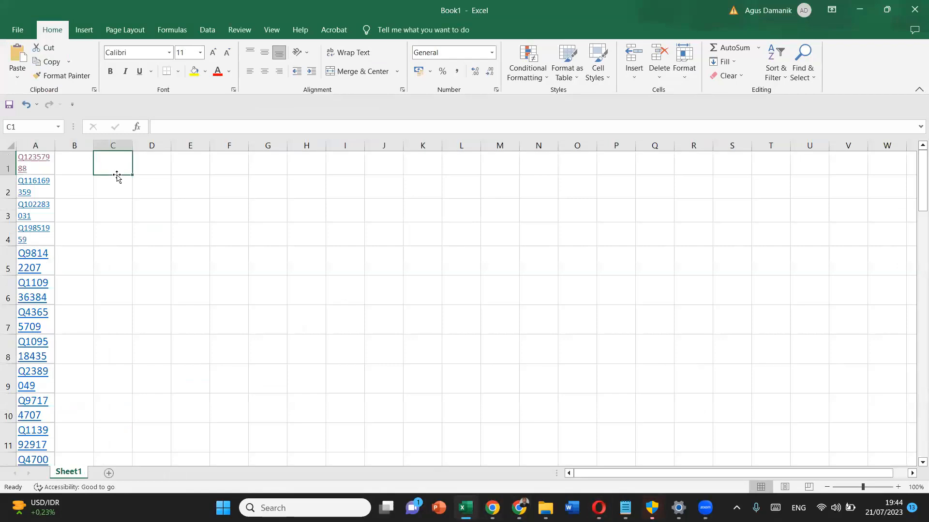
key(ctrl+v)
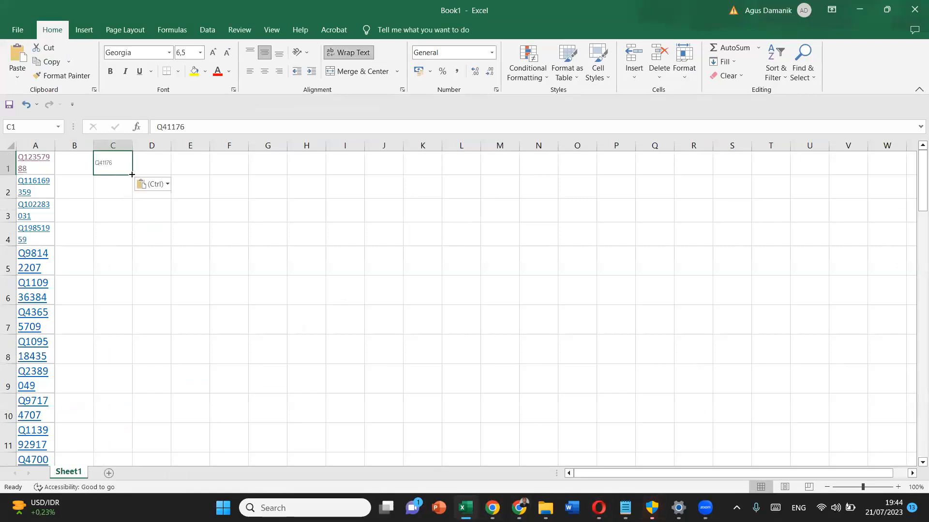
Clear the pasted building ID from cell C1 of the Excel workbook
double_click(121, 160)
double_click(121, 161)
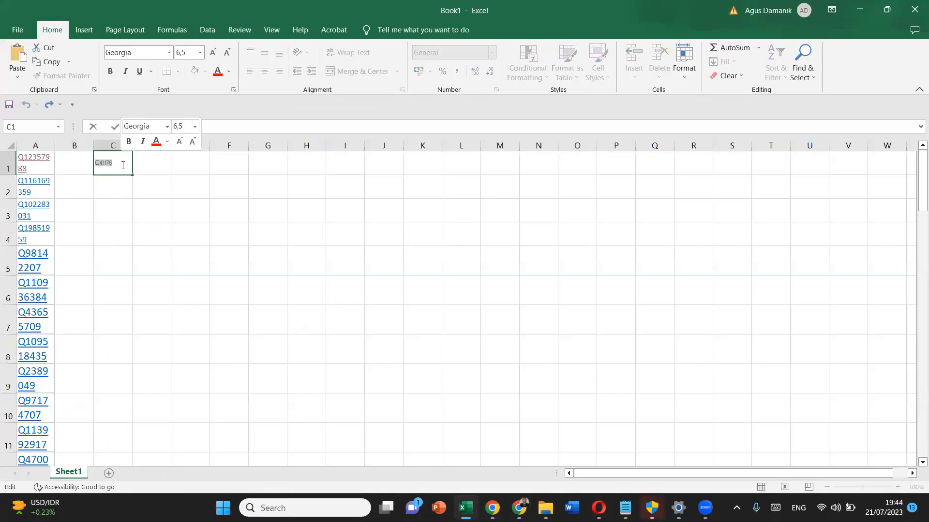
right_click(114, 165)
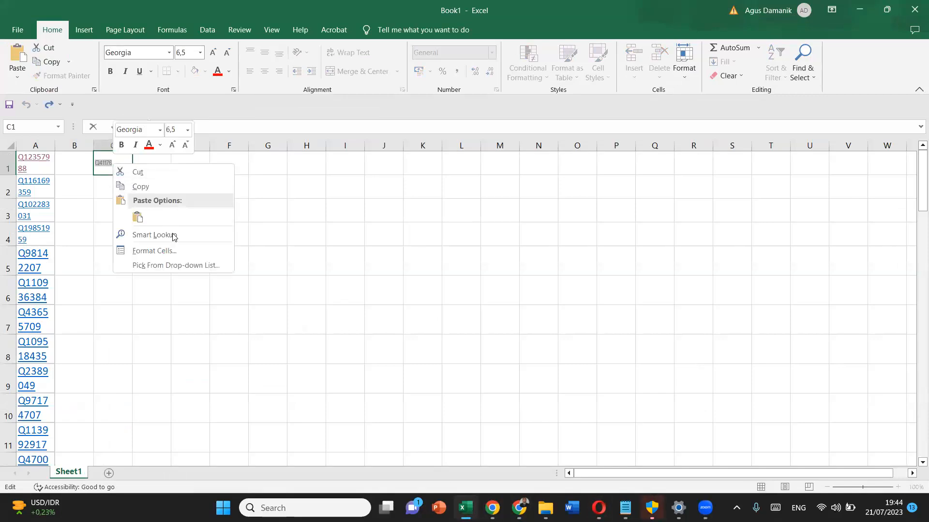
double_click(99, 158)
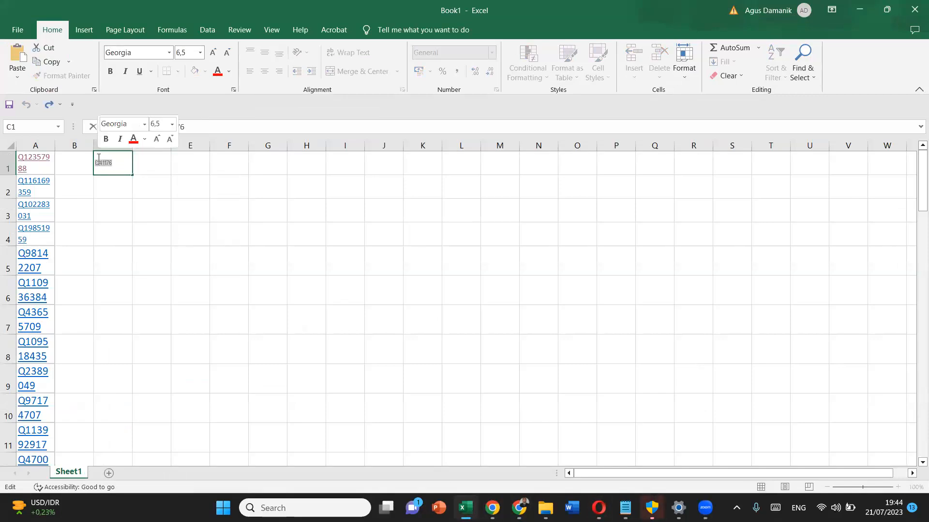
key(BackSpace)
Copy all the museum IDs in cells A1:A50 of the Excel workbook
click(36, 165)
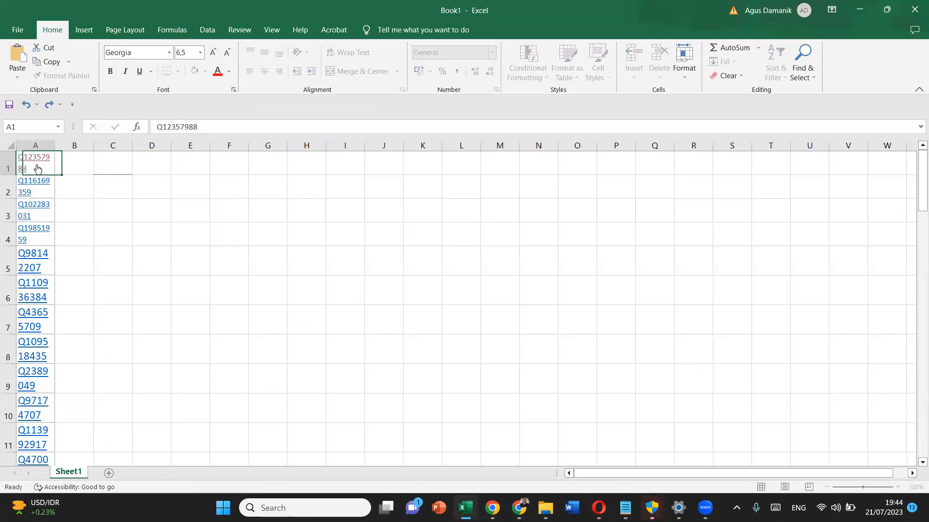
key(shift+Down)
key(shift+Down)
key(shift+Down)
key(shift+Down)
key(shift+Down)
key(shift+Down)
key(shift+Down)
key(shift+Down)
key(shift+Down)
key(shift+Down)
key(shift+Down)
key(shift+Down)
key(shift+Down)
key(shift+Down)
key(shift+Down)
key(shift+Down)
key(shift+Down)
key(shift+Down)
key(shift+Down)
key(shift+Down)
key(shift+Down)
key(shift+Down)
key(shift+Down)
key(shift+Down)
key(shift+Down)
key(shift+Down)
key(shift+Down)
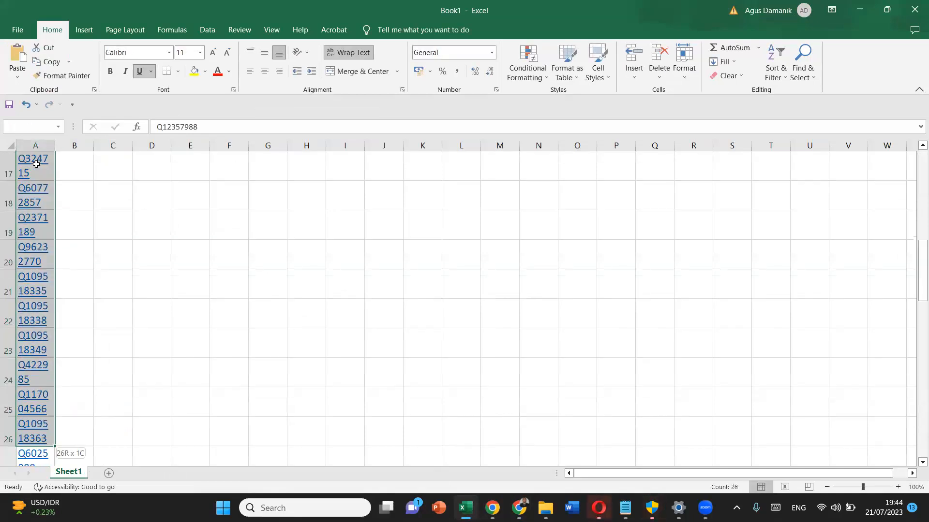
key(shift+Down)
key(shift+Down)
key(shift+Down)
key(shift+Down)
key(shift+Down)
key(shift+Down)
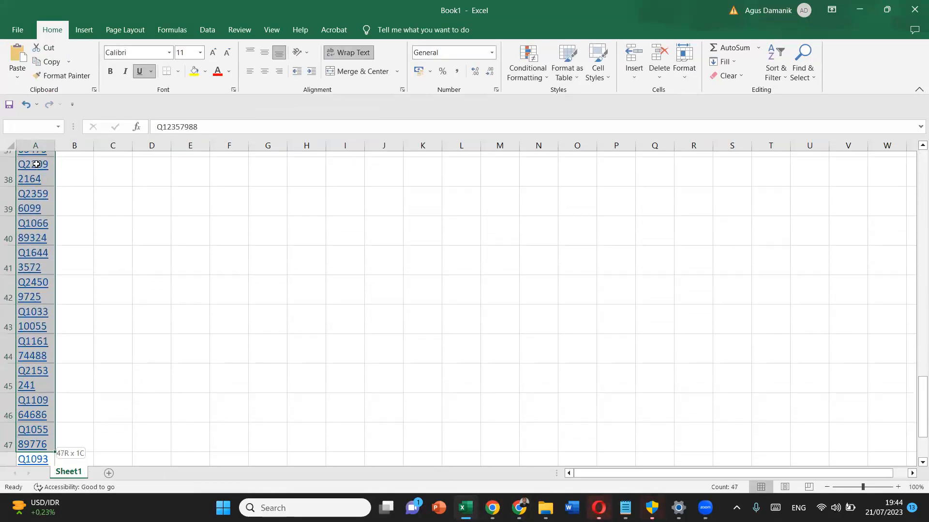
key(ctrl+c)
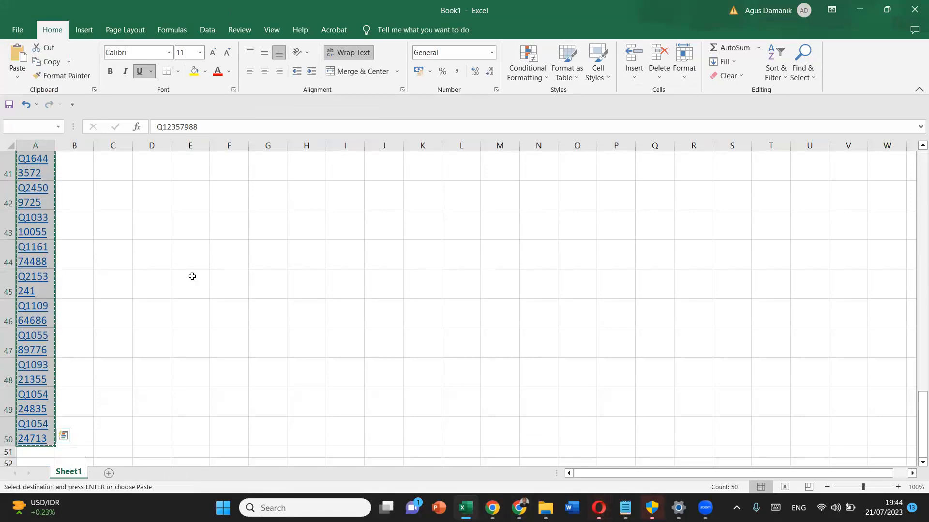
Switch to Notepad and replace the existing command line with the copied museum IDs
click(476, 505)
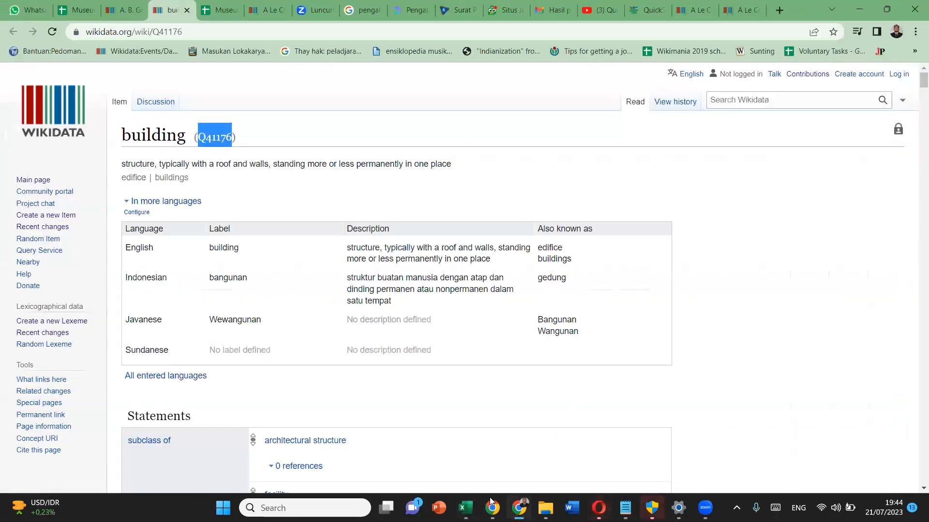
key(alt+Tab)
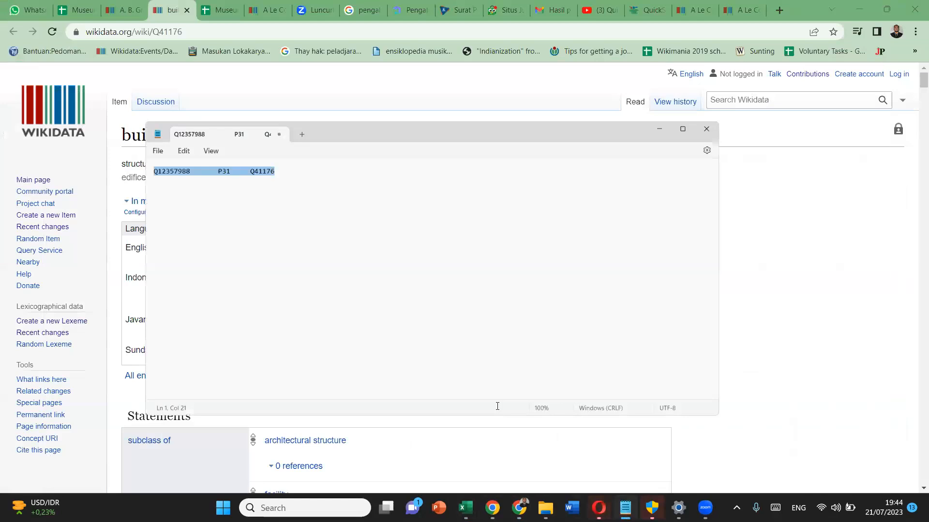
key(ctrl+v)
scroll(166, 162, up, 8)
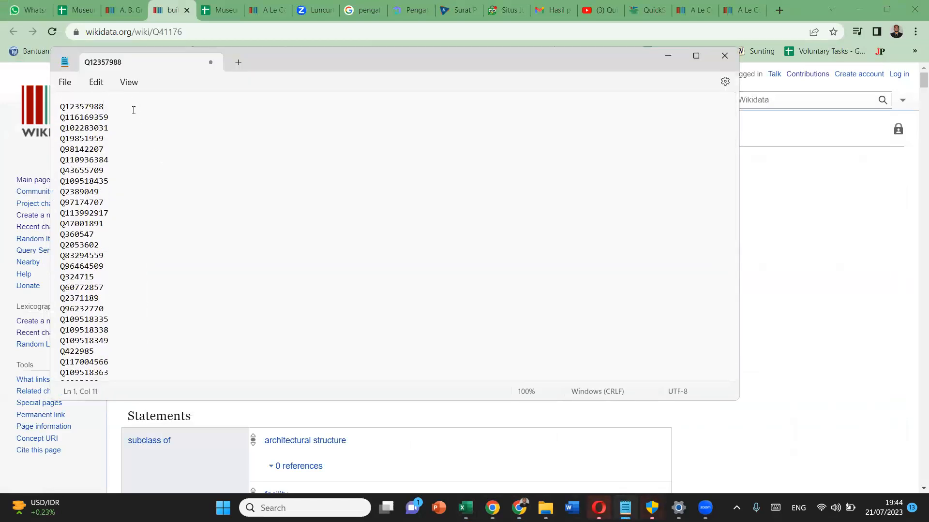
Undo the list paste to copy "P31" and "Q41176" from the original command line, and bring back the museum ID list
key(ctrl+z)
click(146, 120)
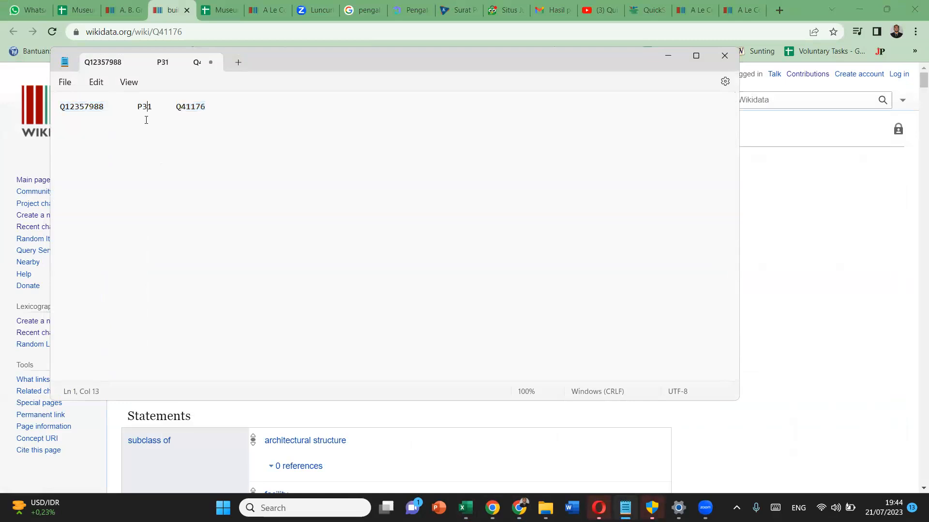
click(145, 120)
drag(139, 106, 209, 108)
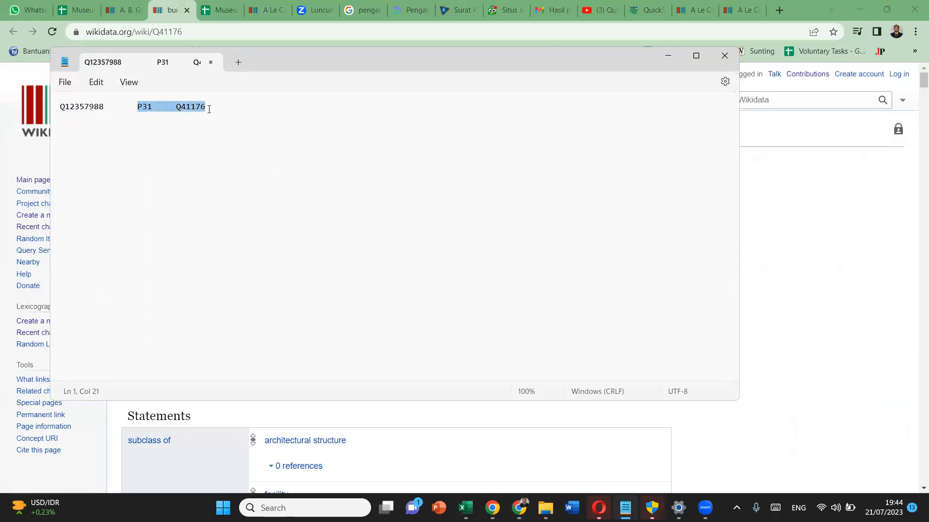
key(ctrl+z)
key(ctrl+z)
key(ctrl+z)
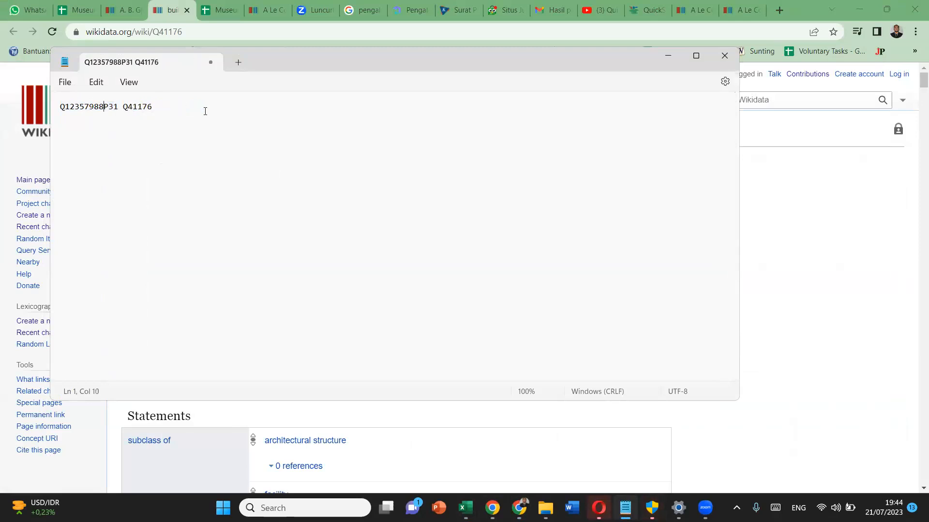
key(ctrl+y)
key(ctrl+y)
key(ctrl+y)
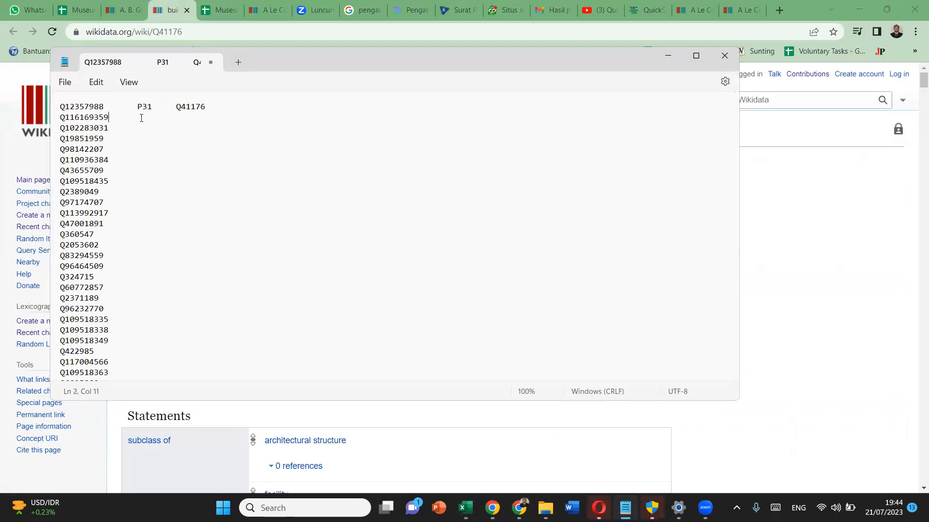
Append tab-separated P31 and Q41176 to each museum ID in Notepad from Q116169359 through Q97174707
key(ctrl+v)
key(ctrl+v)
key(ctrl+v)
key(ctrl+v)
click(142, 160)
key(ctrl+v)
key(Tab)
key(ctrl+v)
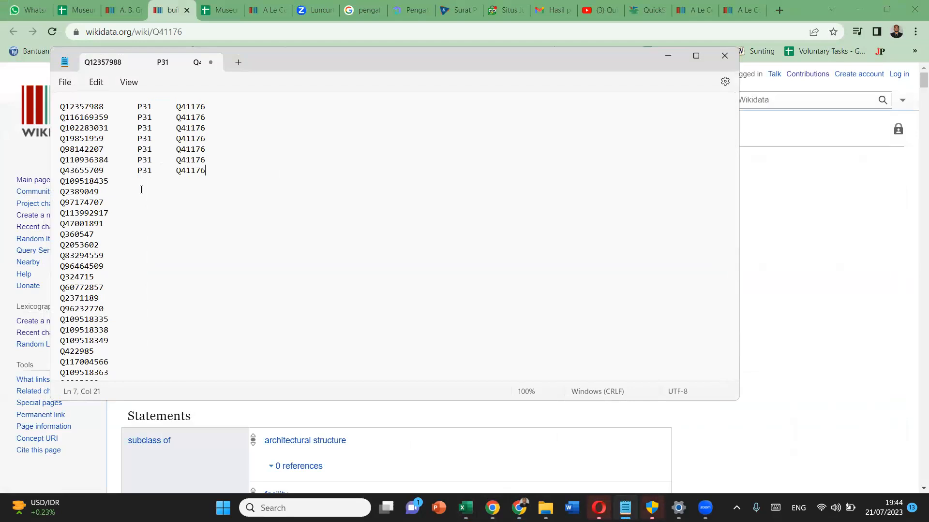
key(ctrl+v)
key(ctrl+v)
click(140, 199)
key(ctrl+v)
key(ctrl+z)
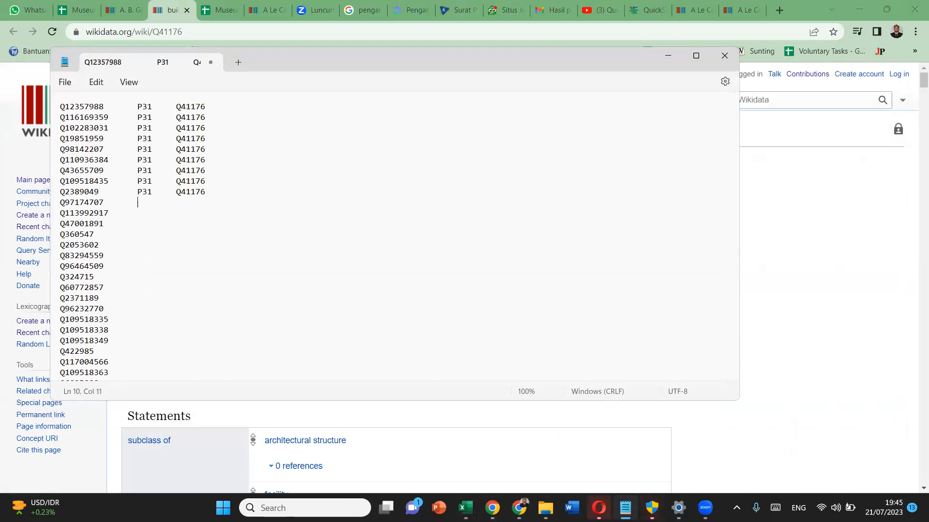
key(ctrl+v)
Copy the first ten completed command lines from Notepad and paste them into the empty QuickStatements batch
drag(225, 208, 60, 100)
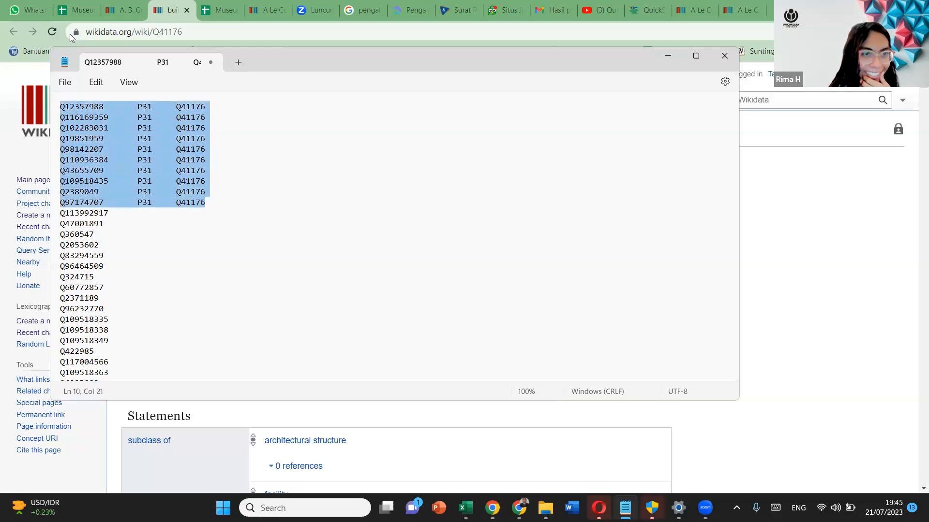
click(647, 9)
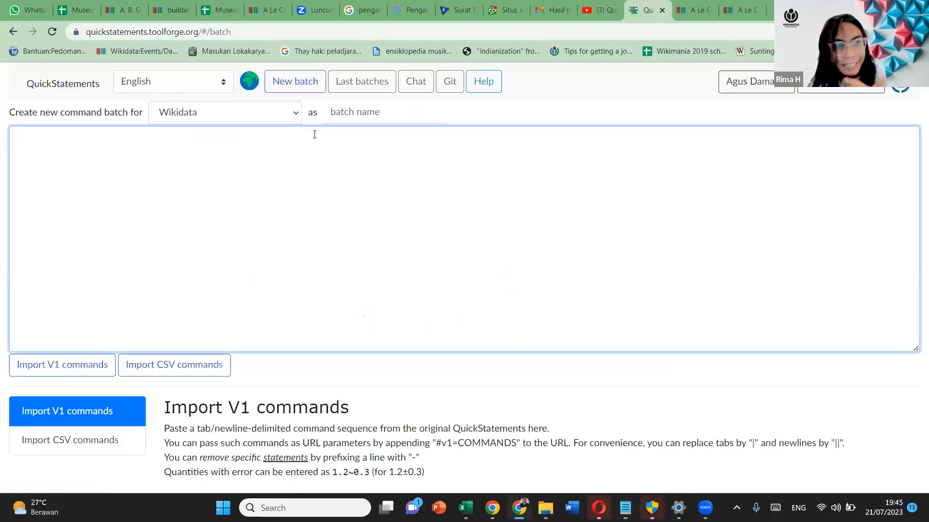
key(ctrl+v)
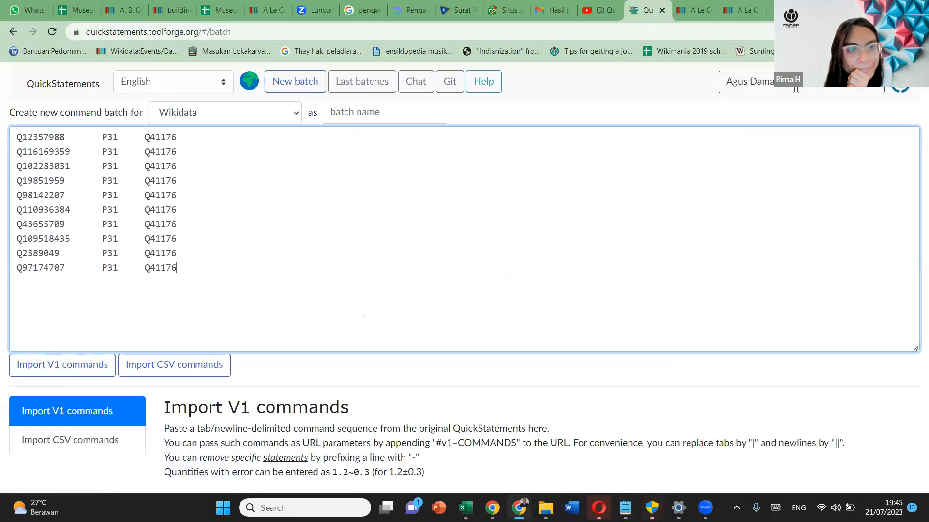
Import the ten lines as V1 commands and run the batch on Wikidata
click(73, 365)
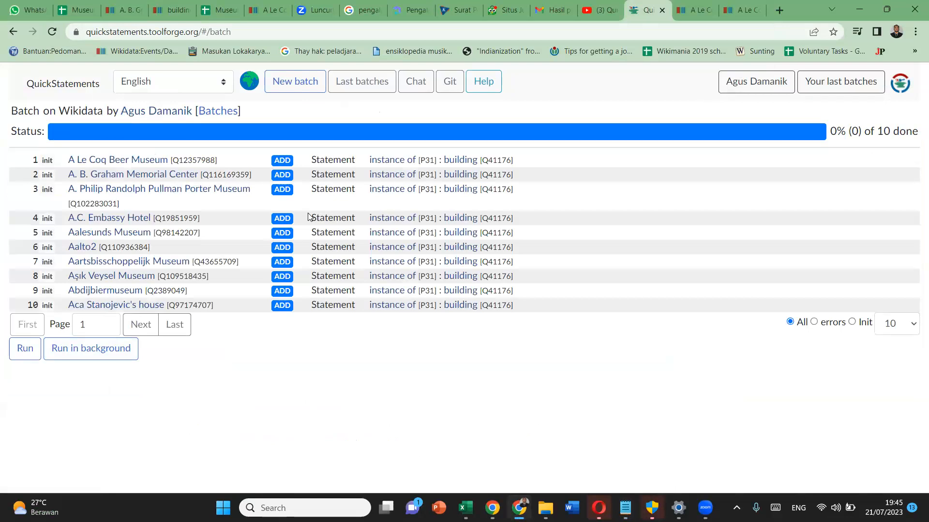
click(13, 359)
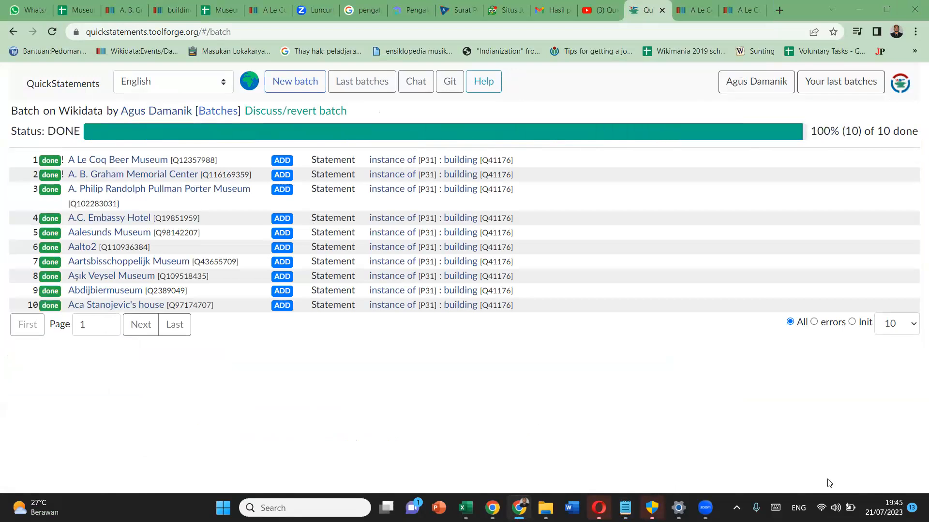
Check the instance of statements on the reloaded A Le Coq Beer Museum item, closing surplus browser tabs, and return to QuickStatements
right_click(146, 163)
click(159, 171)
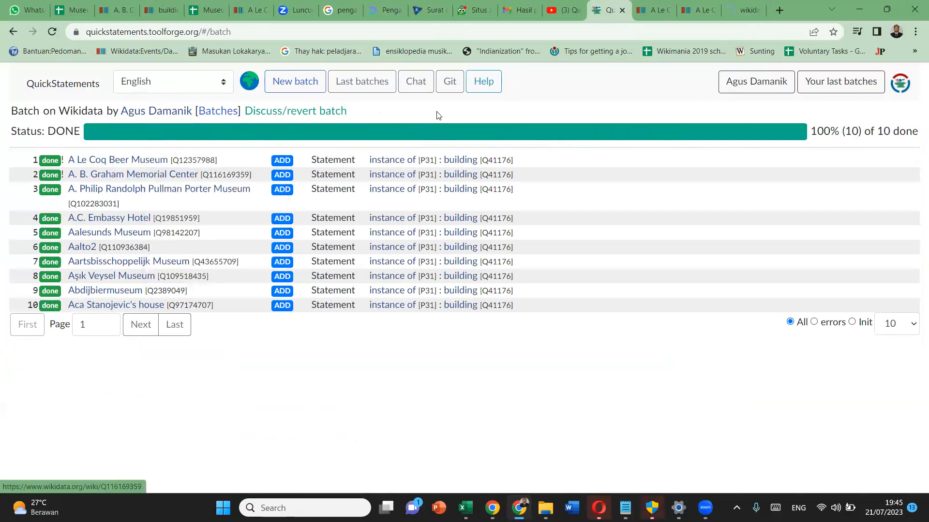
click(675, 2)
click(703, 7)
click(711, 11)
click(711, 10)
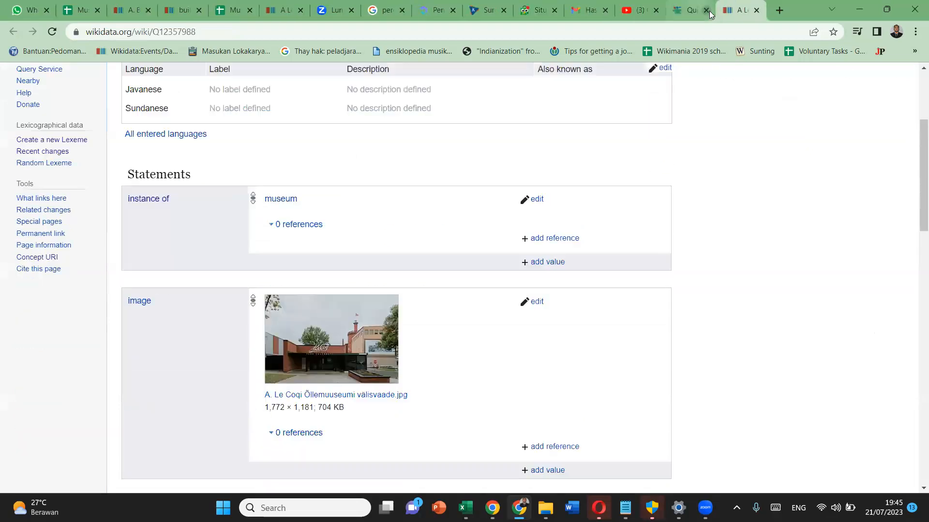
click(694, 4)
click(736, 9)
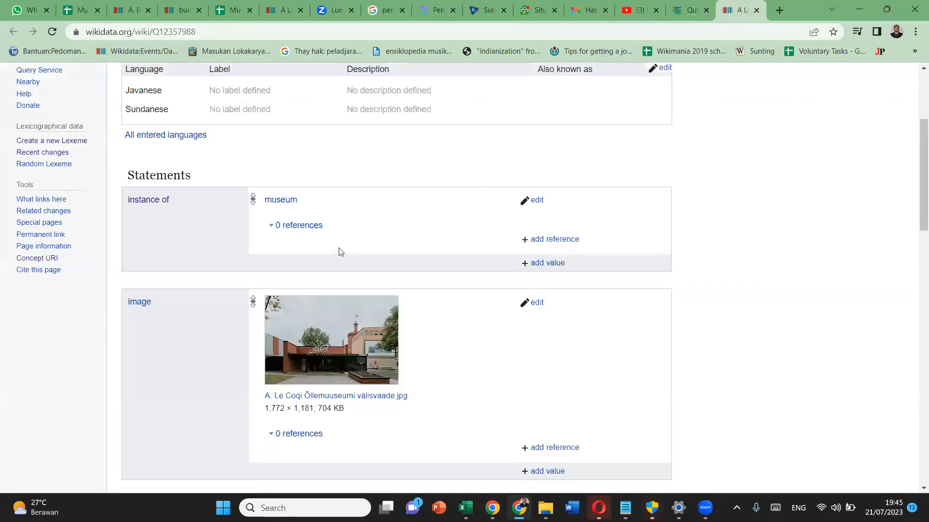
scroll(290, 256, up, 2)
click(51, 31)
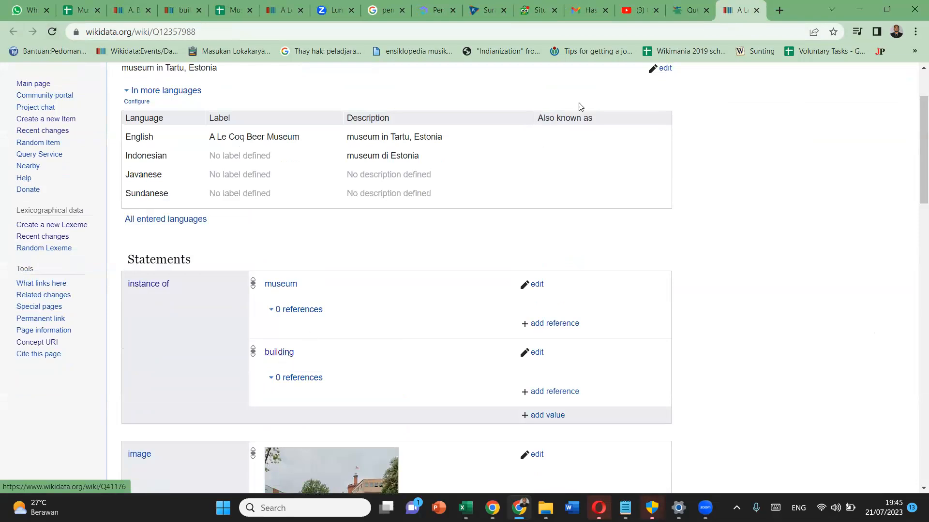
click(686, 4)
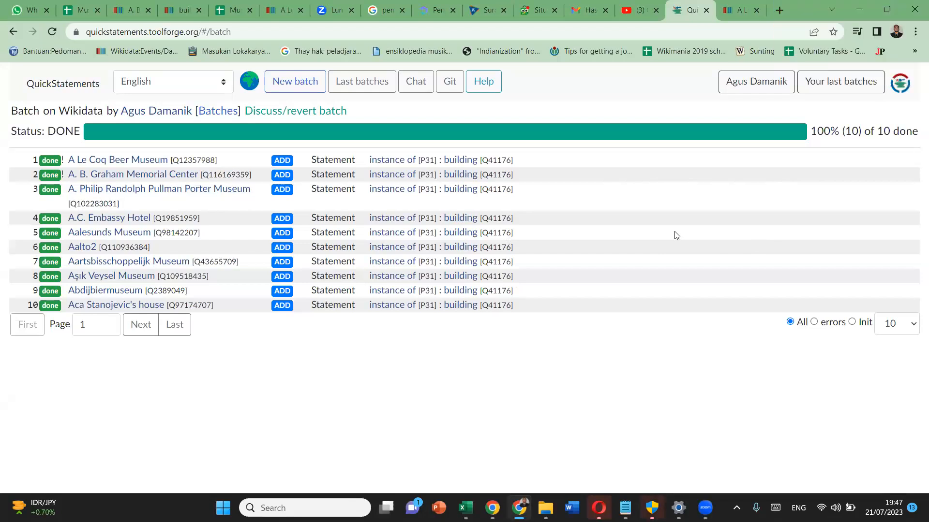
Adjust the system volume and look at the YouTube video "QuickStatements - adding mass edits to Wikidata" before returning to QuickStatements
key(XF86AudioRaiseVolume)
click(836, 508)
click(799, 277)
click(658, 389)
click(644, 7)
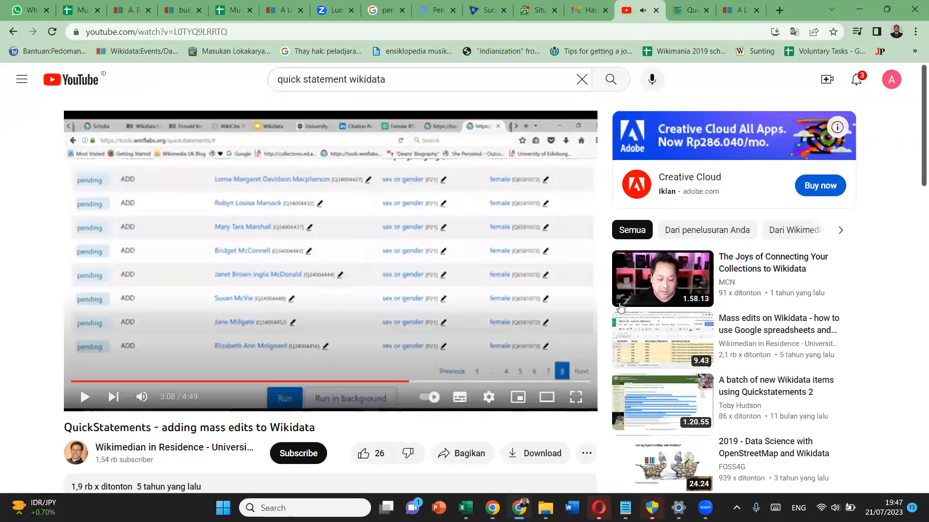
mouse_move(613, 326)
click(672, 7)
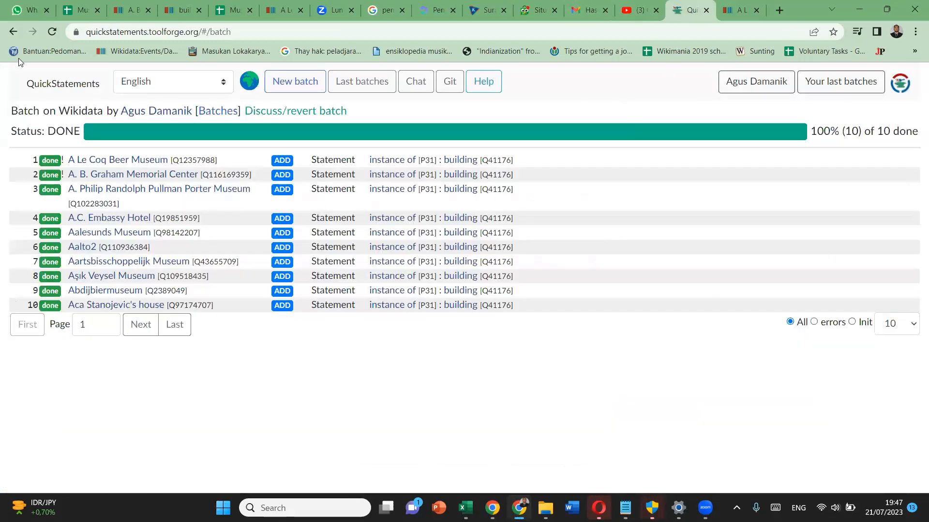
Start another new, empty QuickStatements command batch for Wikidata
click(42, 82)
click(171, 181)
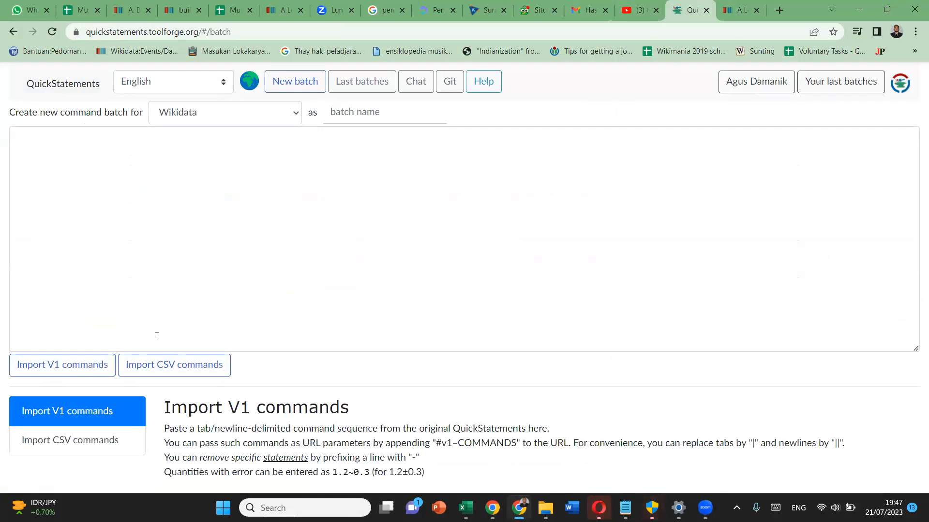
Try importing the empty batch both as CSV commands and as V1 commands, dismissing the alerts
click(157, 364)
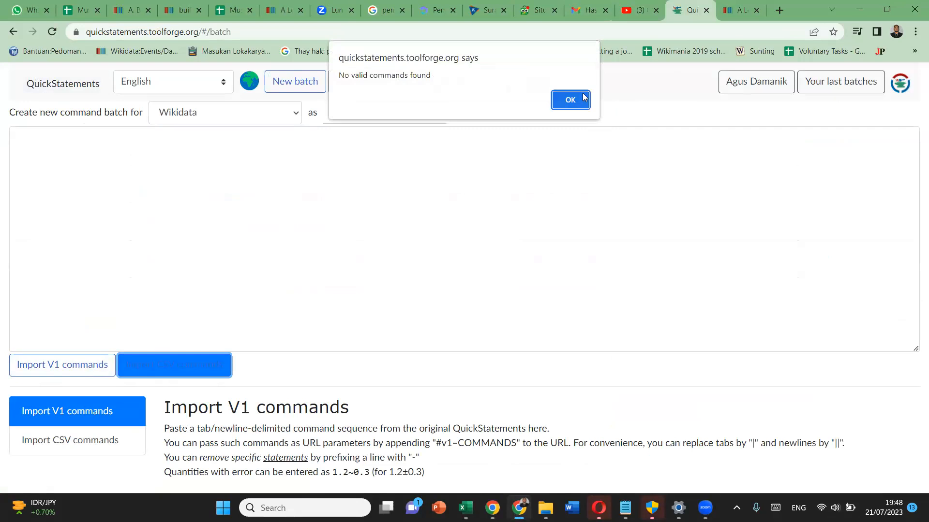
click(583, 98)
click(74, 364)
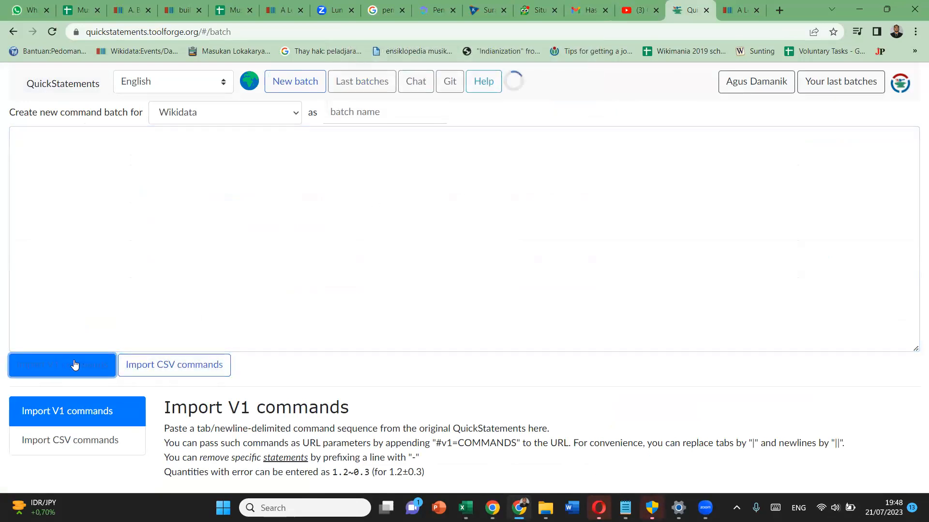
click(577, 106)
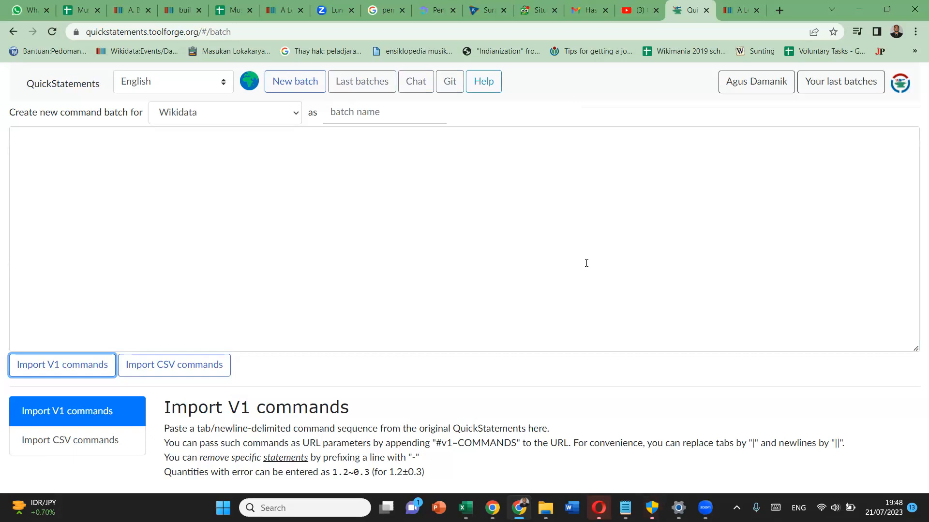
click(612, 343)
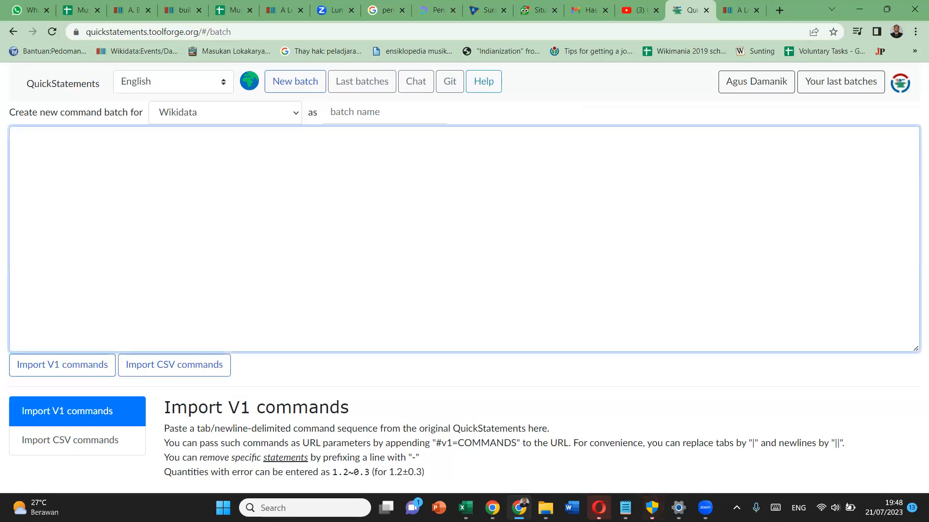
key(alt+Tab)
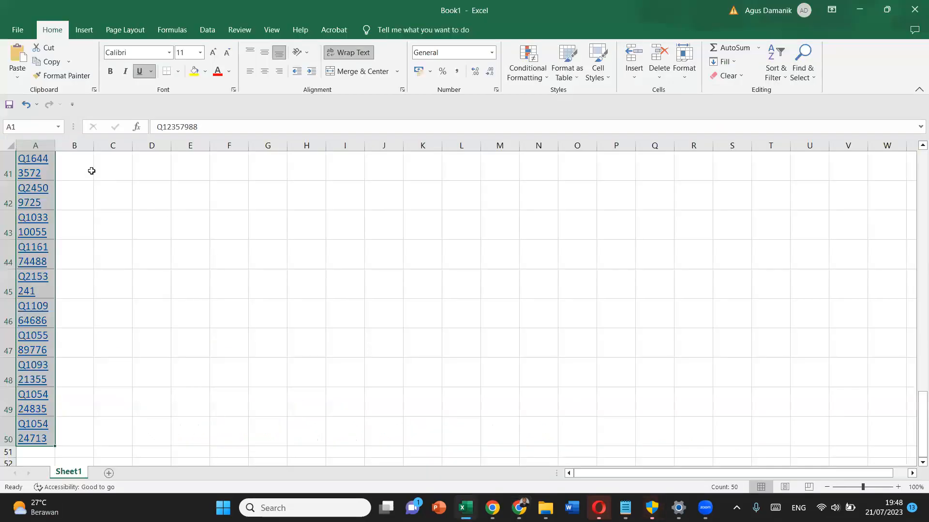
click(467, 507)
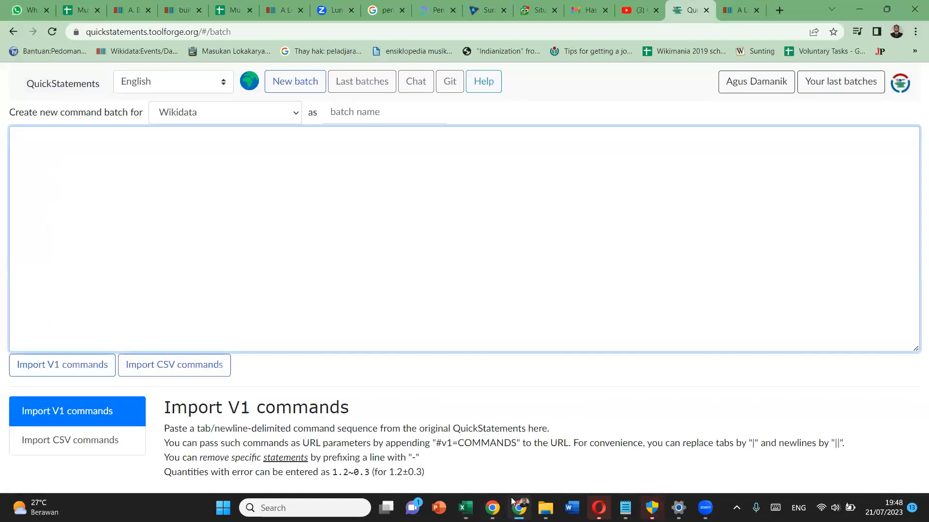
Look at the museum item linked from A Le Coq Beer Museum's instance of statement in a separate browser tab and close it
click(736, 19)
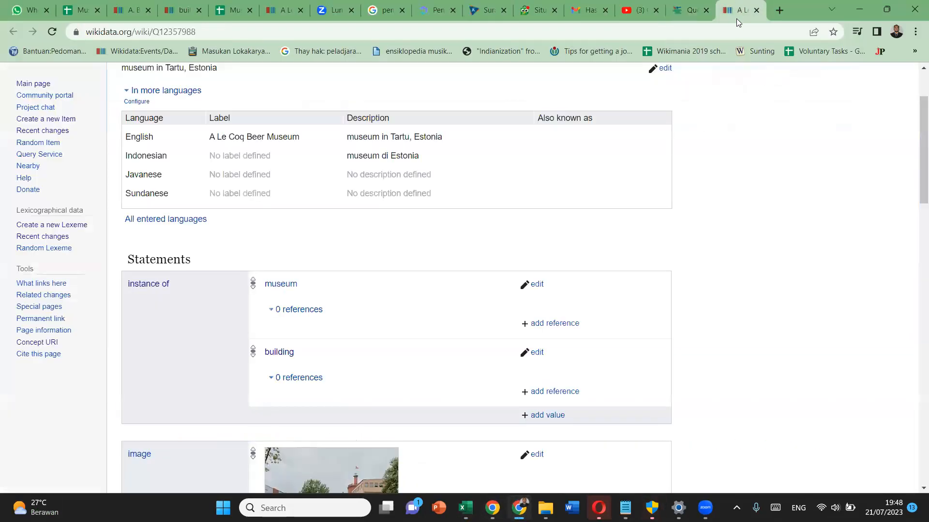
right_click(282, 289)
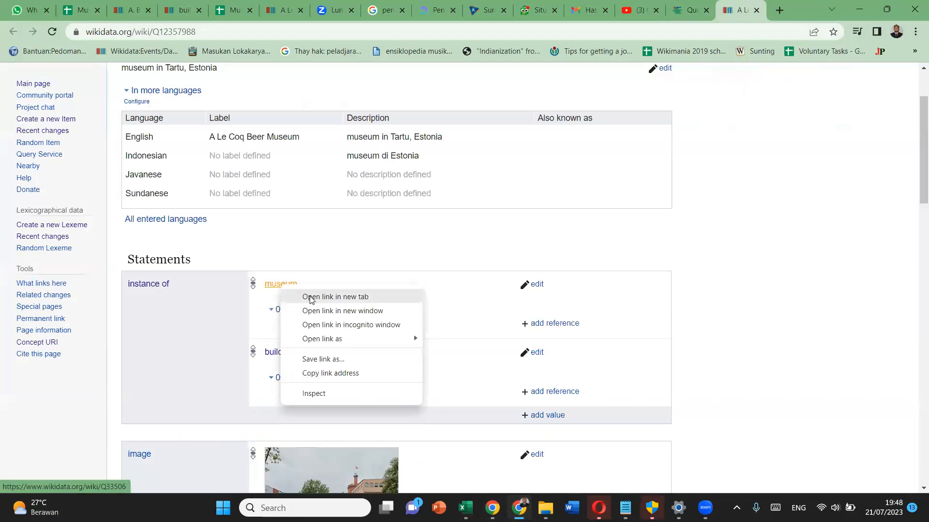
click(312, 297)
click(730, 11)
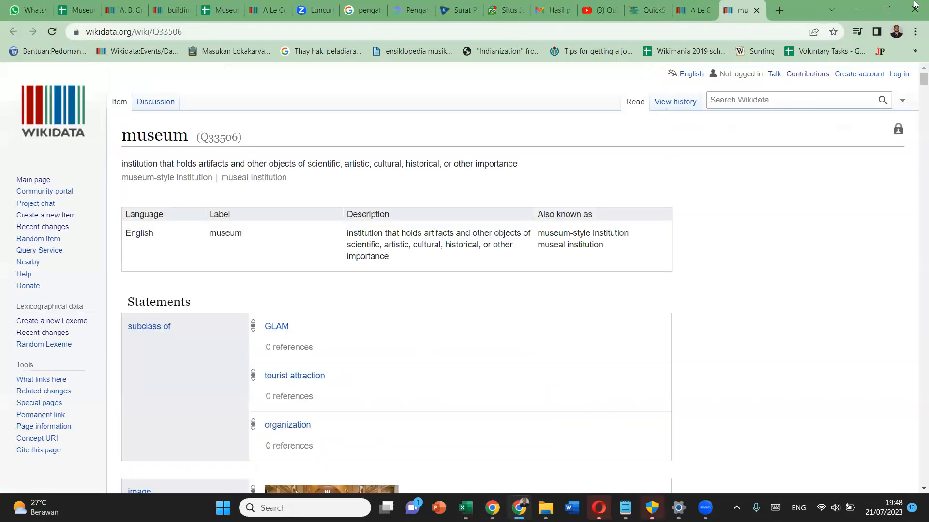
click(756, 10)
Open the building item and the instance of property from A Le Coq Beer Museum in separate tabs and copy building's item ID
right_click(288, 353)
click(340, 244)
right_click(147, 286)
click(163, 296)
click(701, 10)
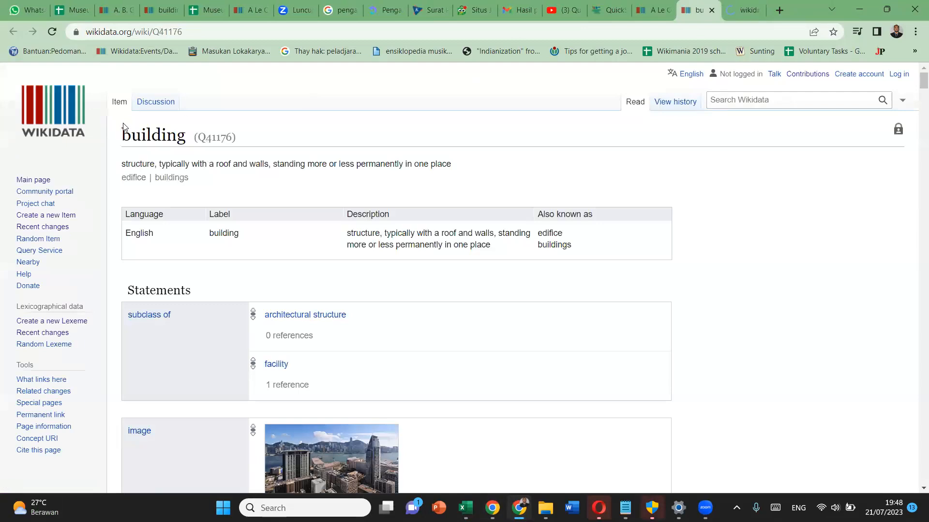
drag(196, 138, 234, 140)
key(ctrl+c)
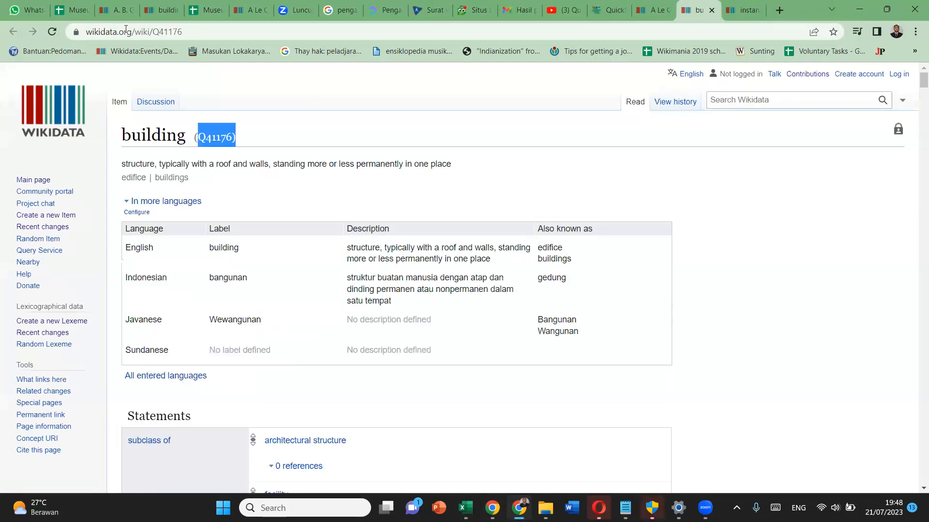
Glance at the Museum di Dunia spreadsheet and QuickStatements, and search for Google Spreadsheet in a new browser tab
click(72, 11)
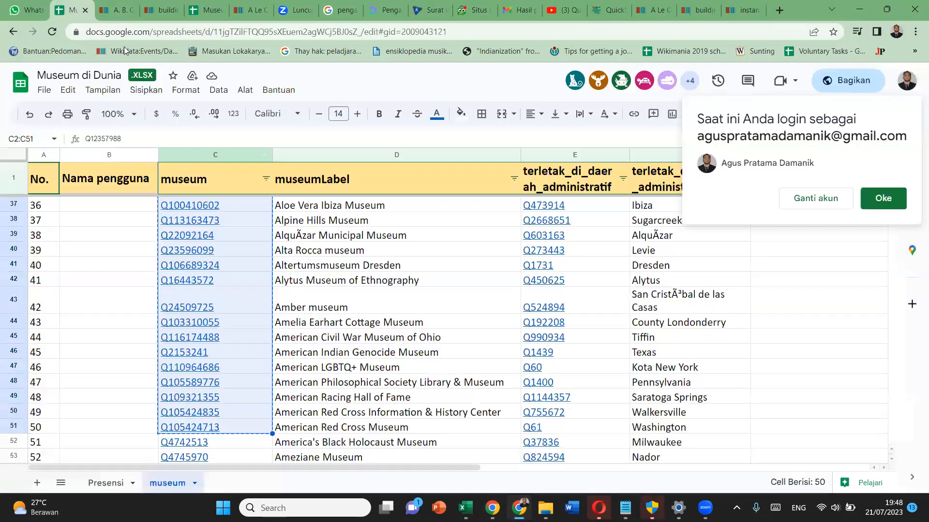
click(612, 10)
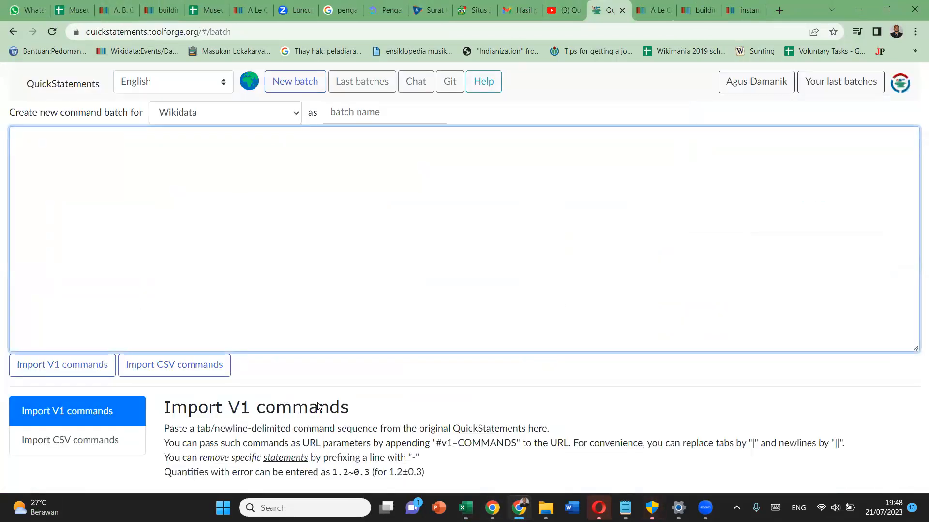
click(776, 12)
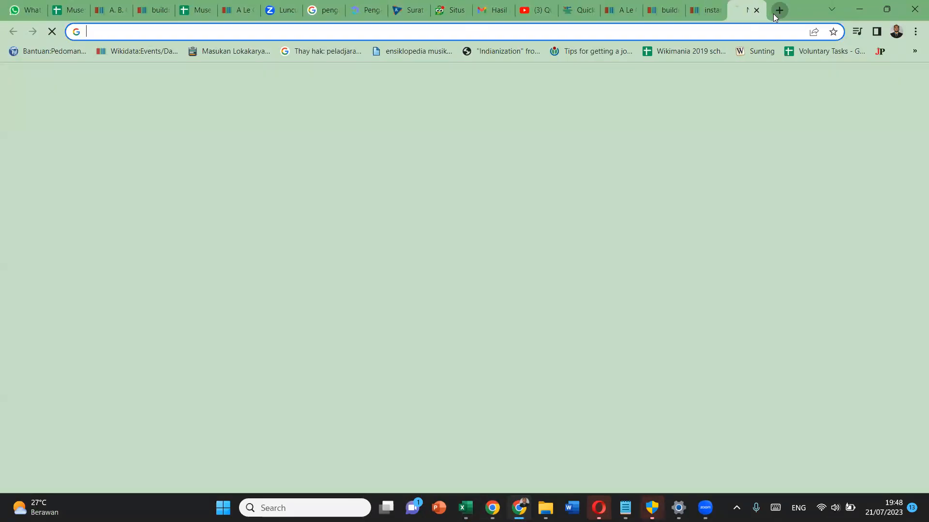
text(google spreadshe)
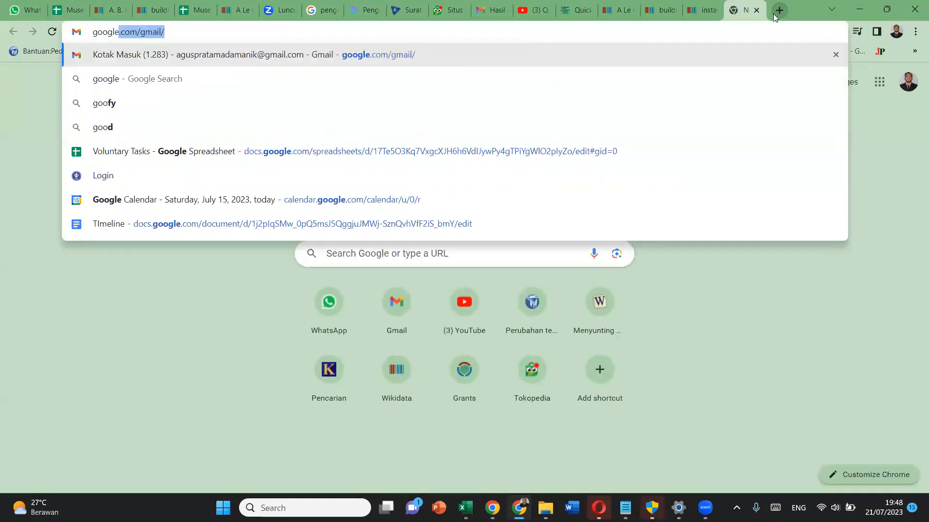
Search Google for "google spreadsheet" and open a new blank Google Sheets spreadsheet from the Google Spreadsheet result
text(et)
key(Return)
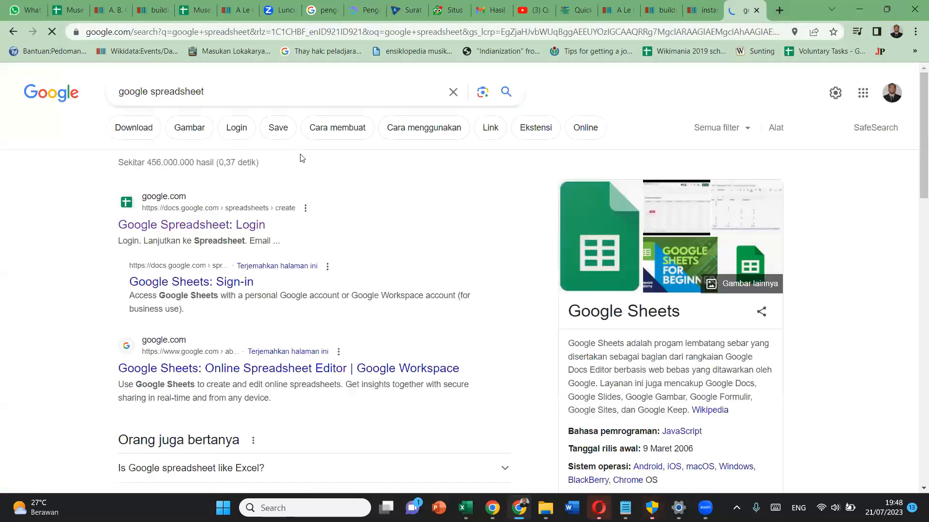
click(220, 229)
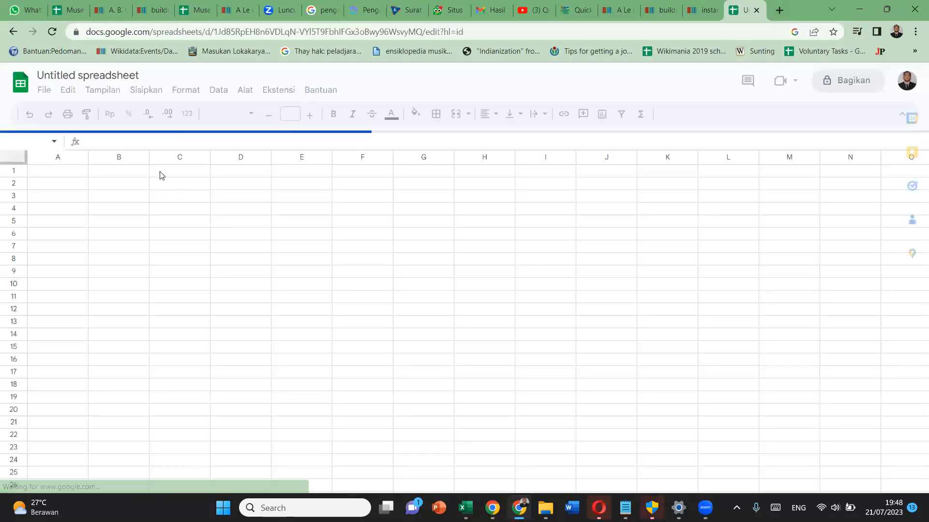
Paste the copied identifier Q41176 into cell B1 as values only, clearing the formatted paste beforehand
click(124, 173)
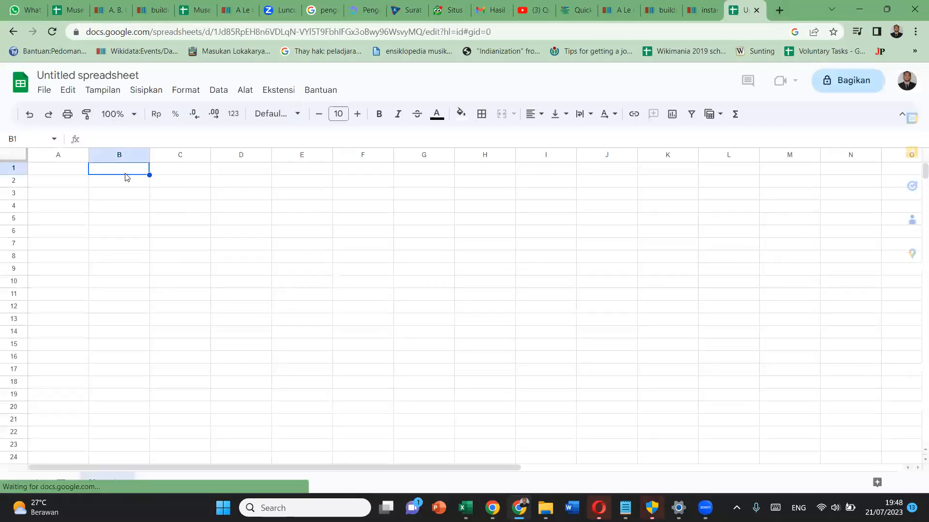
key(ctrl+v)
key(Delete)
right_click(129, 170)
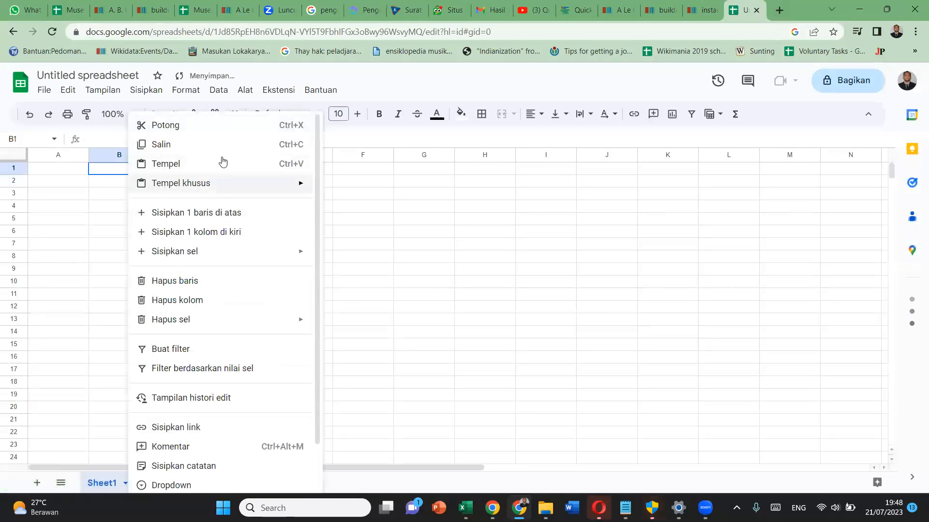
mouse_move(238, 182)
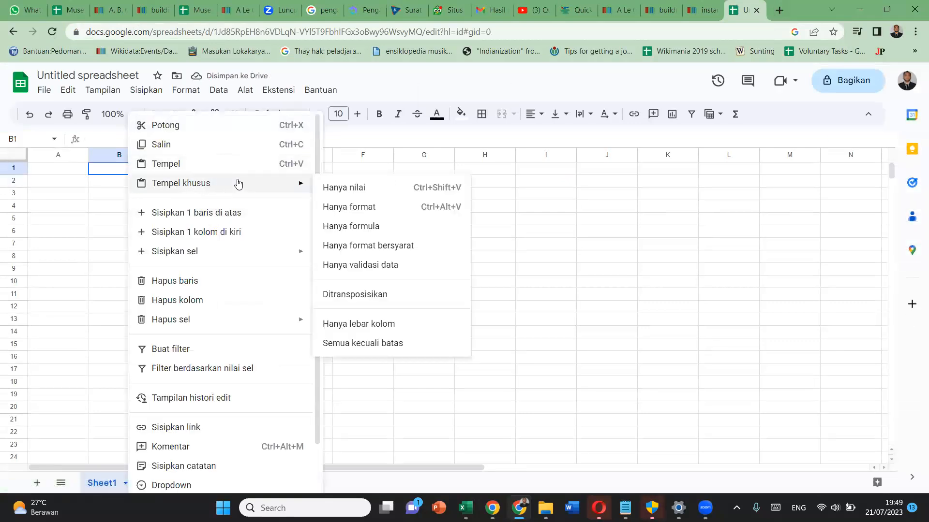
click(346, 189)
click(139, 208)
double_click(132, 169)
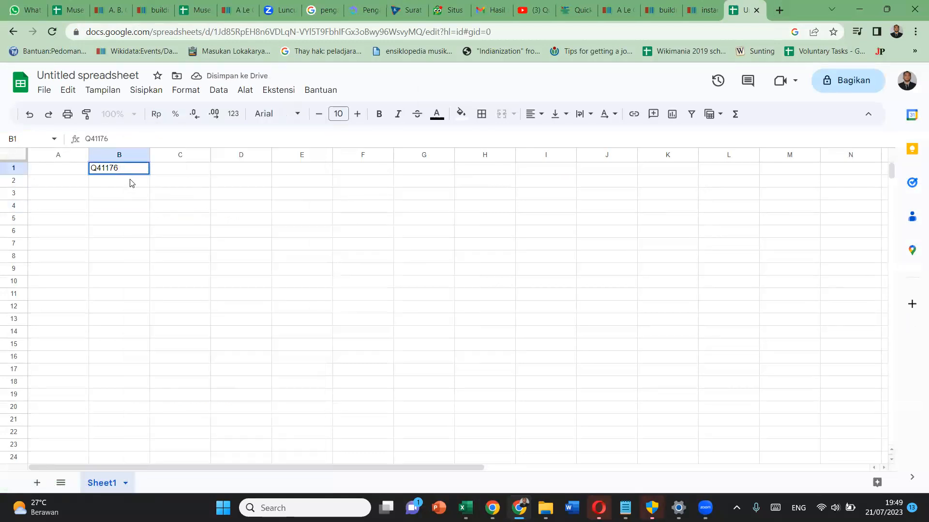
key(Return)
Try to fill the identifier from B1 down to B19, checking the Museum di Dunia spreadsheet
click(137, 173)
drag(151, 175, 143, 401)
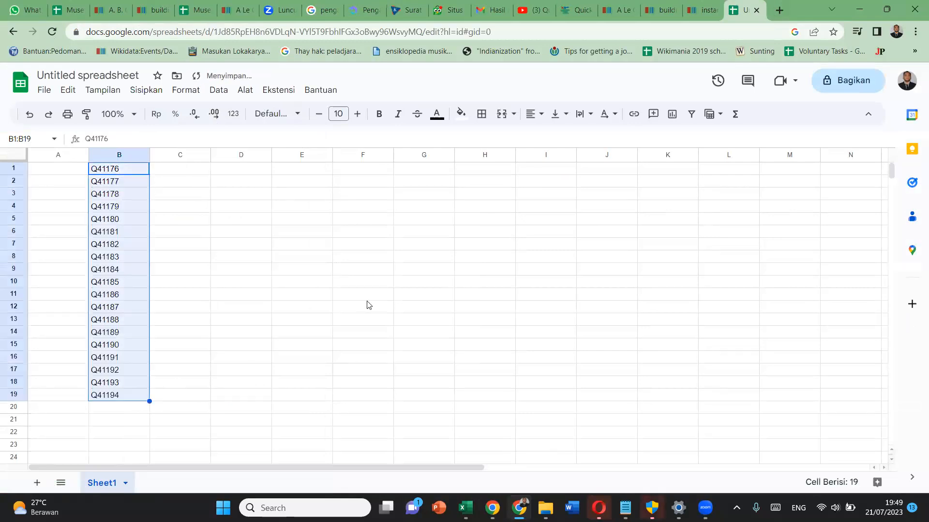
click(63, 182)
click(63, 173)
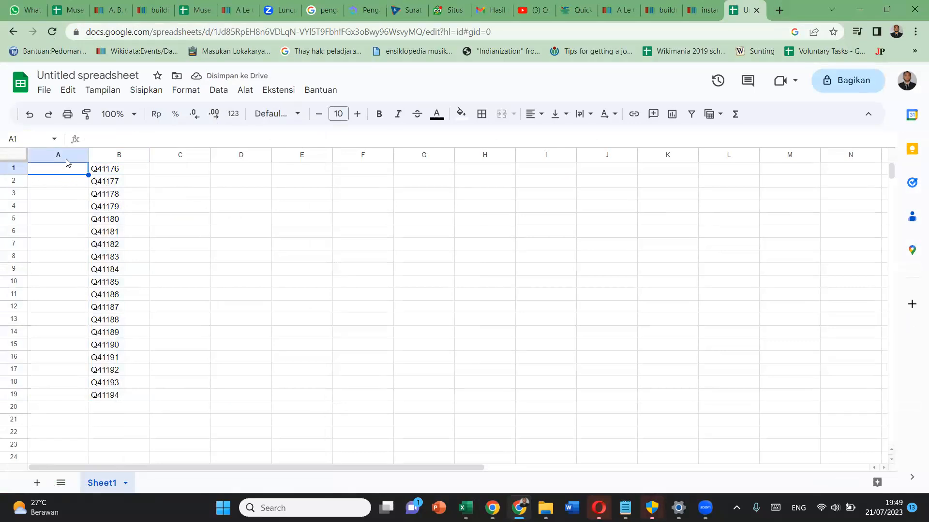
click(69, 10)
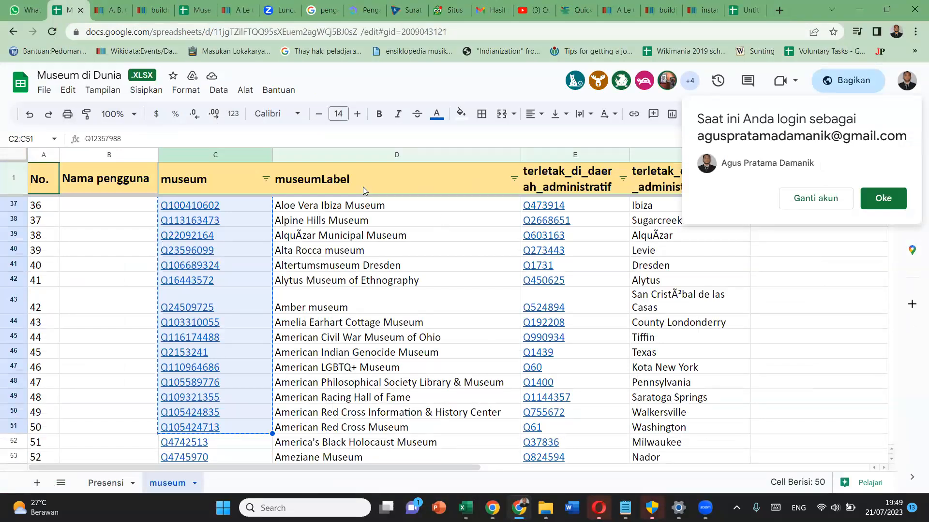
click(745, 10)
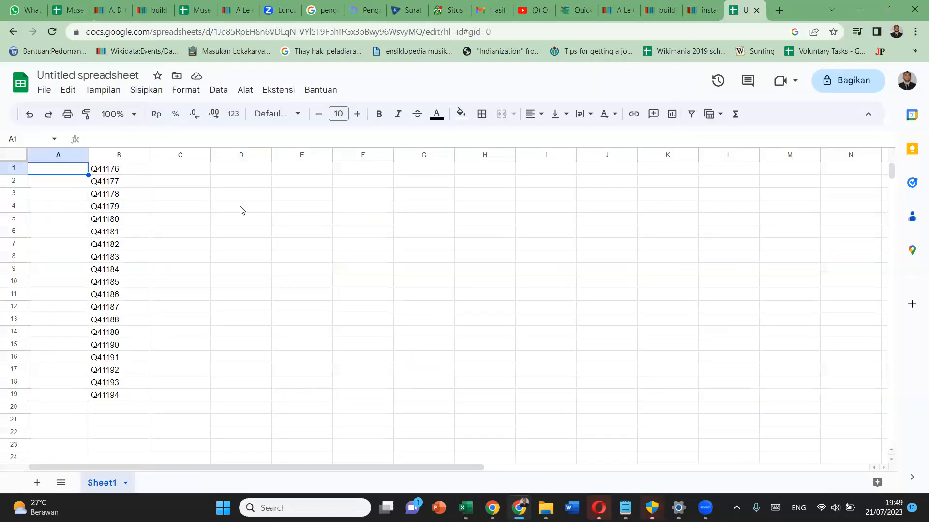
Undo the fill of column B so that only B1 keeps its identifier
click(107, 170)
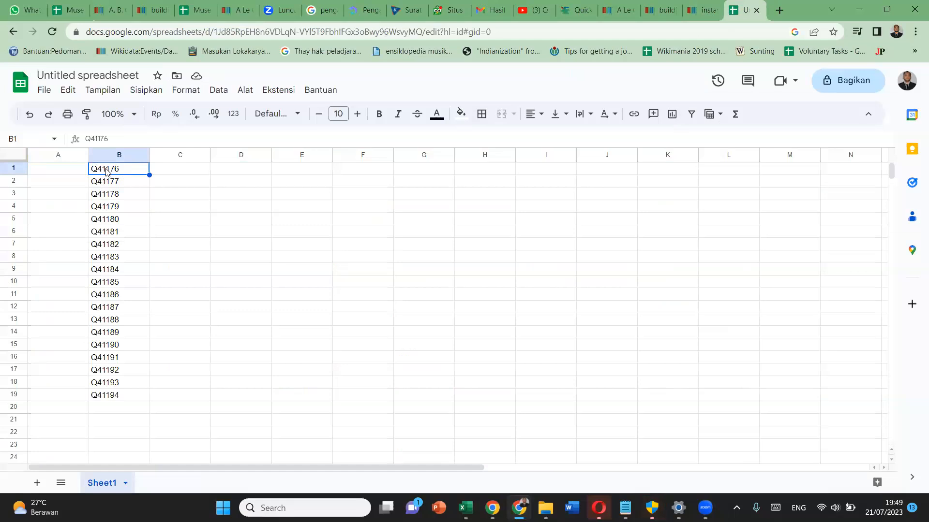
key(shift+Down)
key(shift+Down)
key(shift+Down)
key(shift+Down)
key(shift+Down)
key(shift+Down)
key(shift+Down)
key(shift+Down)
key(shift+Down)
key(shift+Down)
key(shift+Down)
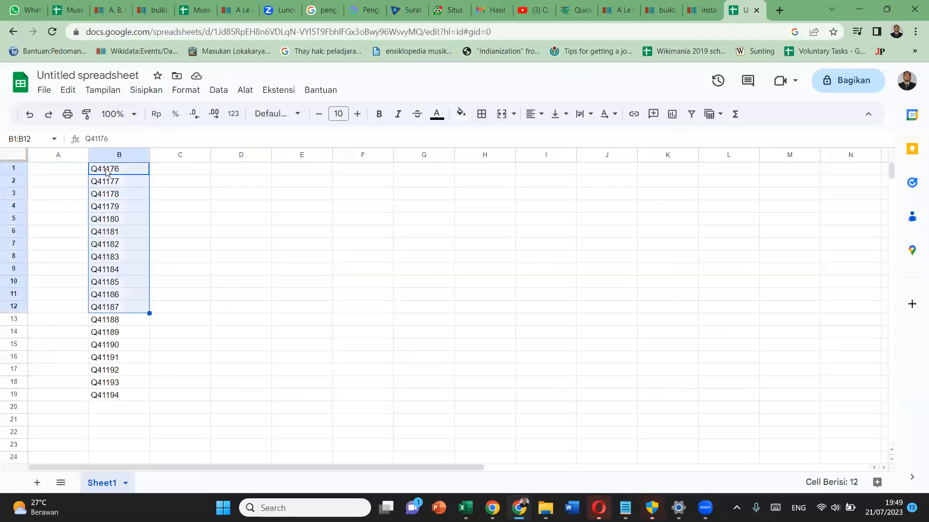
click(106, 173)
key(ctrl+z)
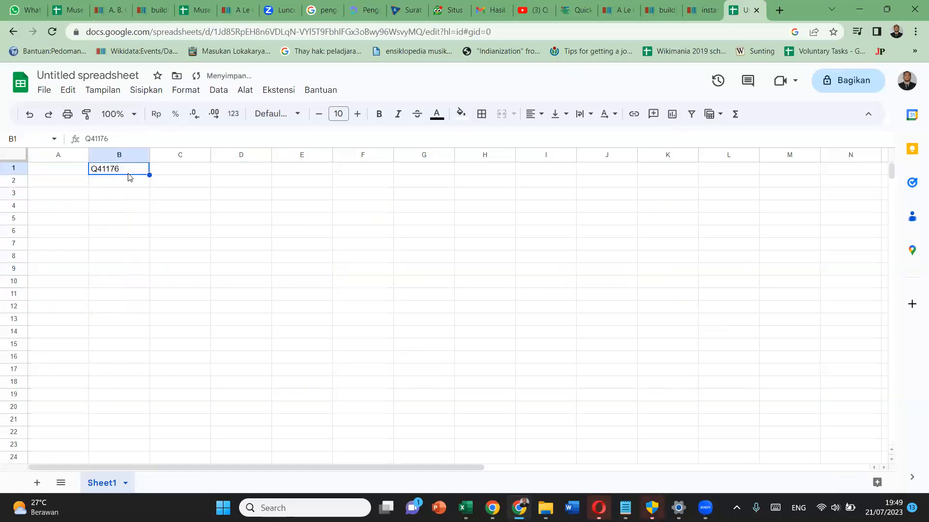
Try to extend the identifier from B1 into B2, and undo that fill
double_click(129, 171)
click(136, 176)
click(139, 171)
drag(144, 173, 148, 185)
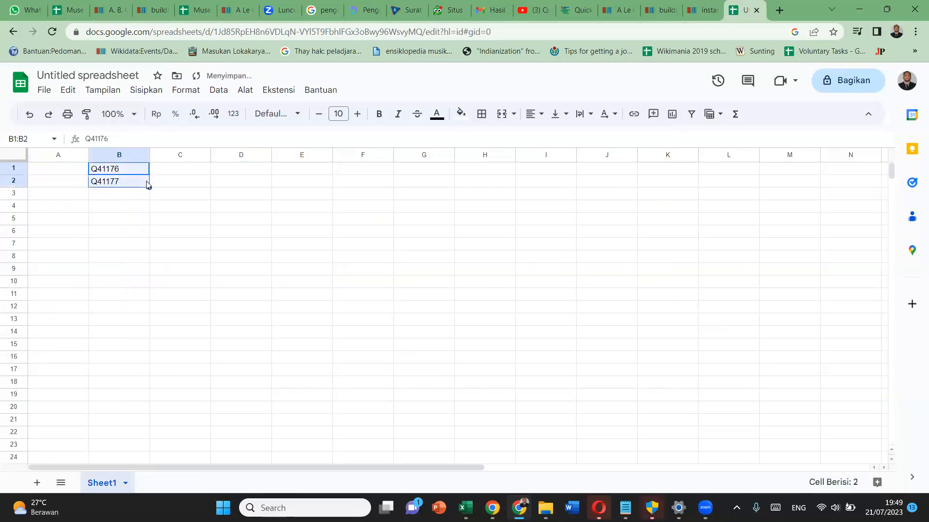
key(ctrl+z)
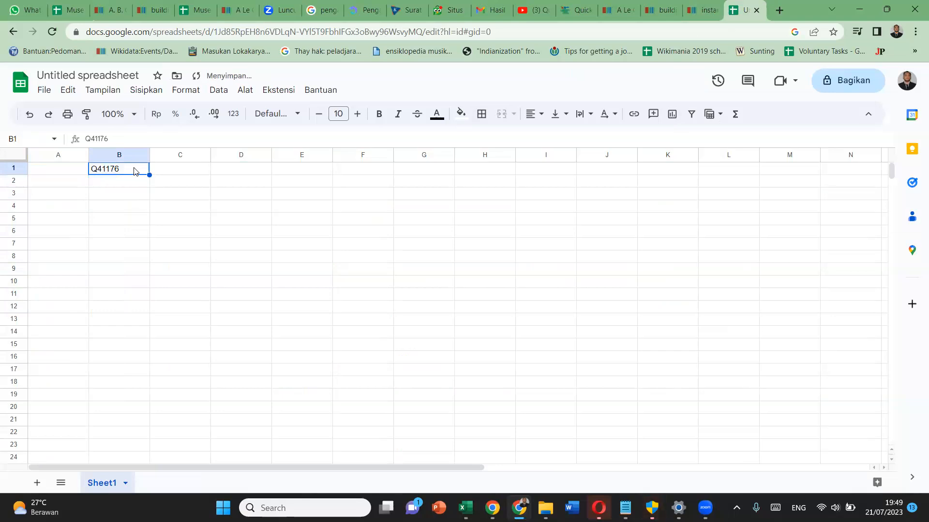
Copy Q41176 from B1 and paste the identical value throughout B1:B22
key(ctrl+c)
key(shift+Down)
key(shift+Down)
key(shift+Down)
key(shift+Down)
key(shift+Down)
key(shift+Down)
key(shift+Down)
key(shift+Down)
key(shift+Down)
key(shift+Down)
key(shift+Down)
key(shift+Down)
key(shift+Down)
key(shift+Down)
key(shift+Down)
key(shift+Down)
key(shift+Down)
key(shift+Down)
key(shift+Down)
key(shift+Down)
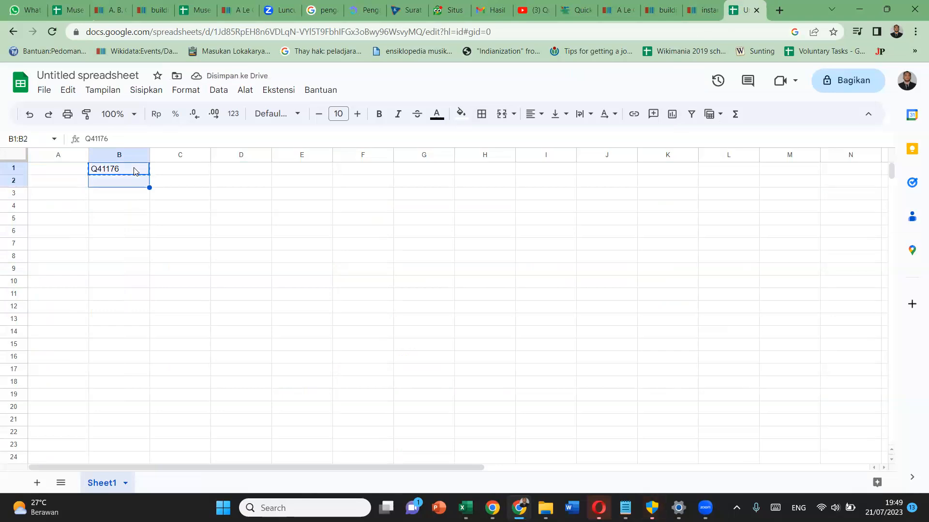
key(shift+Up)
key(shift+Up)
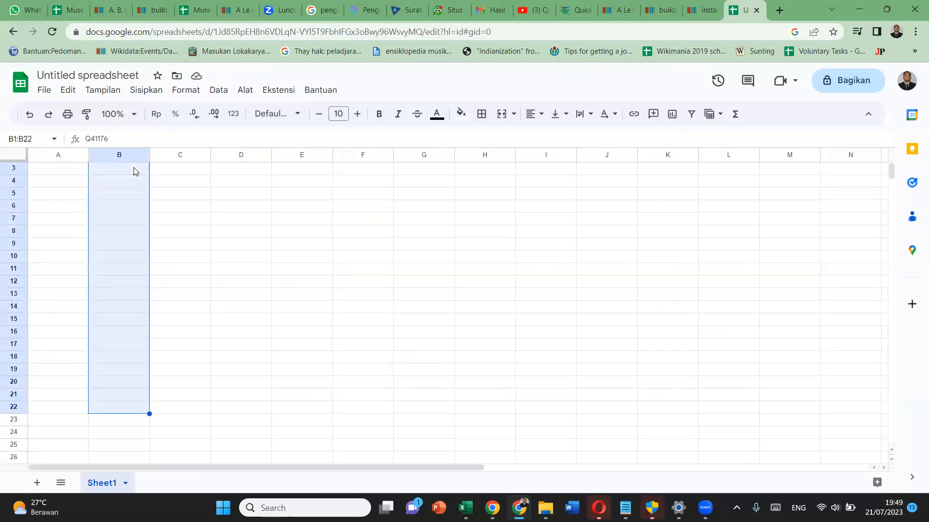
key(ctrl+v)
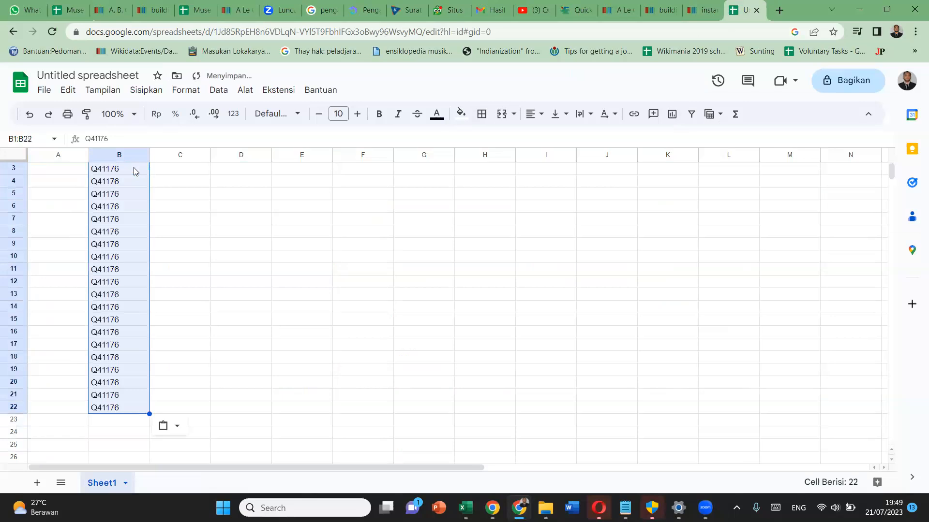
Switch to the Museum di Dunia spreadsheet and copy the museum IDs in C52:C82
click(86, 170)
click(74, 6)
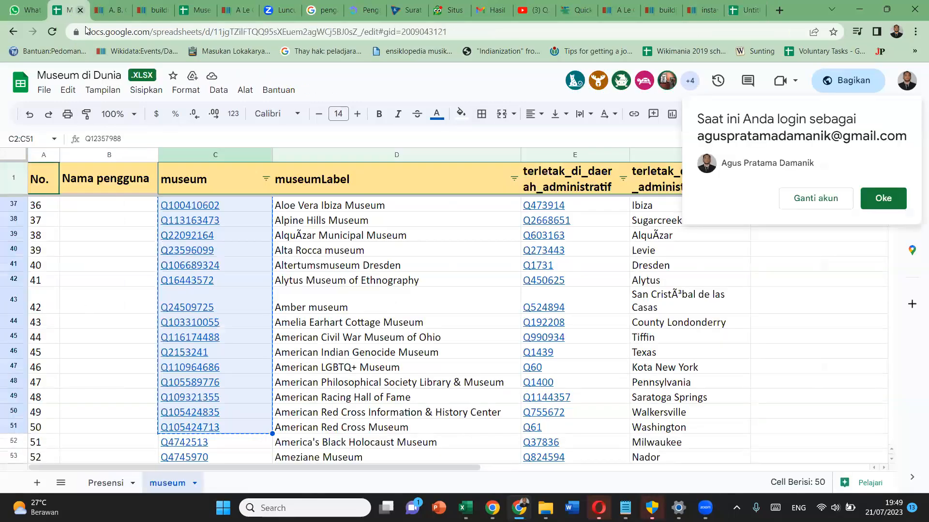
scroll(220, 281, down, 2)
click(236, 358)
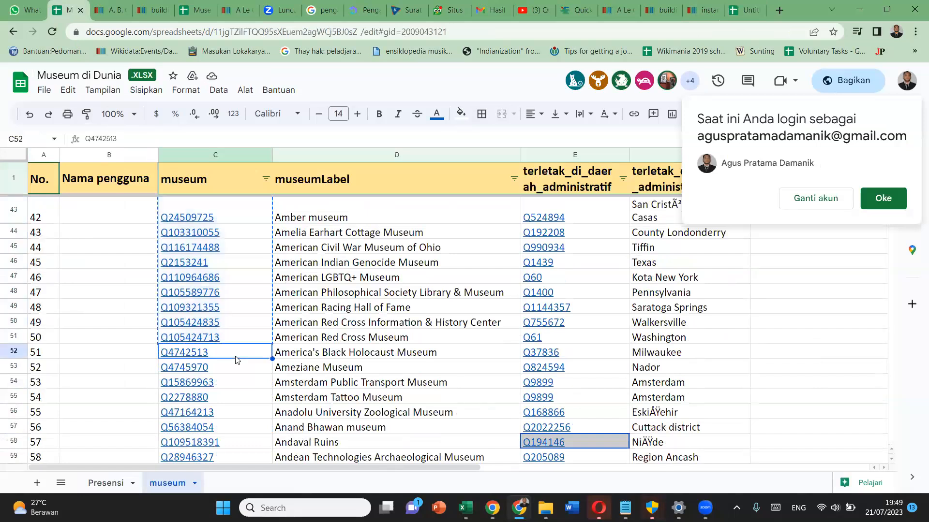
key(shift+Down)
key(shift+Down)
key(shift+Down)
key(shift+Down)
key(shift+Down)
key(shift+Down)
key(shift+Down)
key(shift+Down)
key(shift+Down)
key(shift+Down)
key(shift+Down)
key(shift+Down)
key(shift+Down)
key(shift+Down)
key(shift+Down)
key(shift+Down)
key(shift+Down)
key(shift+Down)
key(shift+Down)
key(shift+Down)
key(shift+Down)
key(shift+Down)
key(shift+Down)
key(shift+Down)
key(shift+Down)
key(shift+Down)
key(shift+Down)
key(shift+Down)
key(shift+Down)
key(shift+Down)
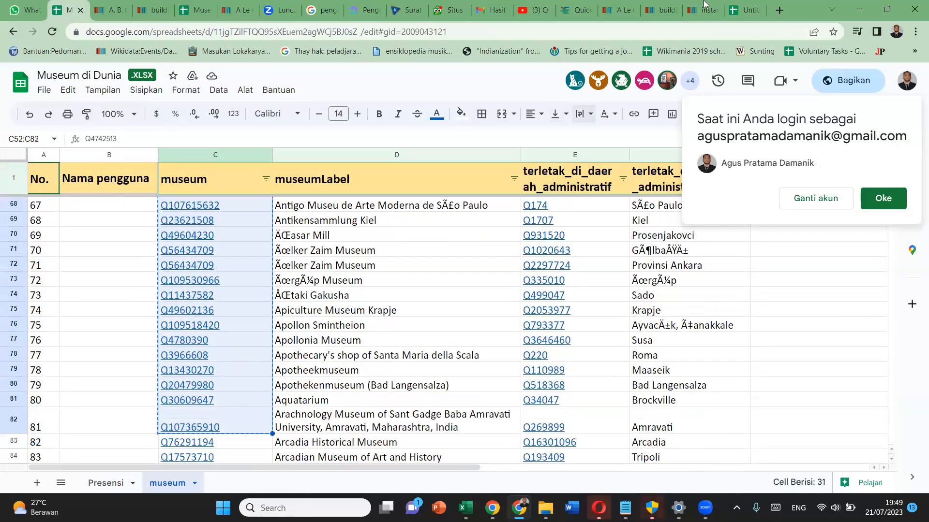
Return to the Untitled spreadsheet and paste the copied museum IDs into column A starting at A1
click(744, 10)
shift+click(6, 231)
key(shift+Down)
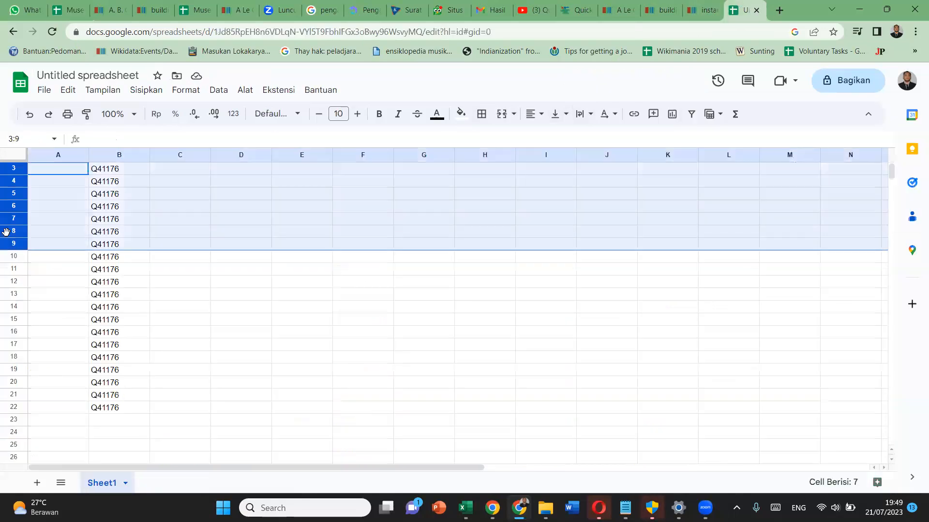
scroll(19, 239, up, 1)
click(58, 248)
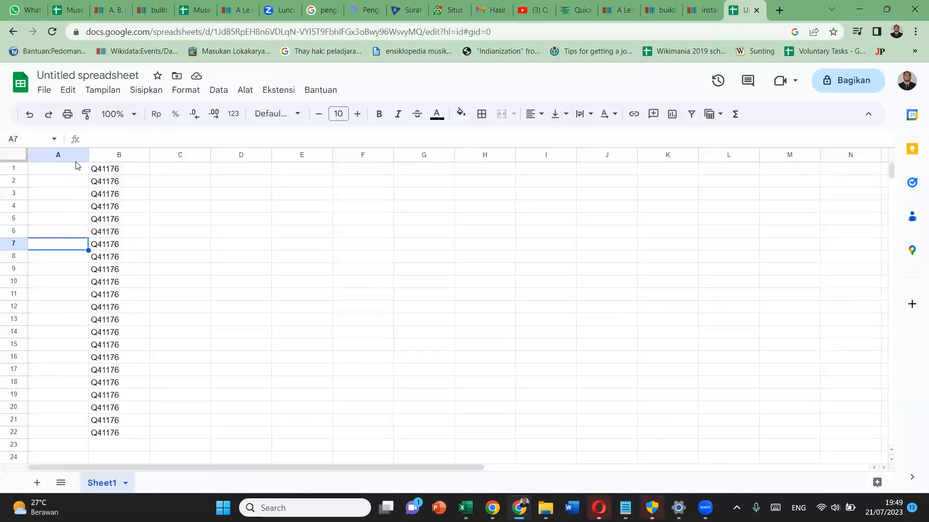
click(75, 158)
click(77, 172)
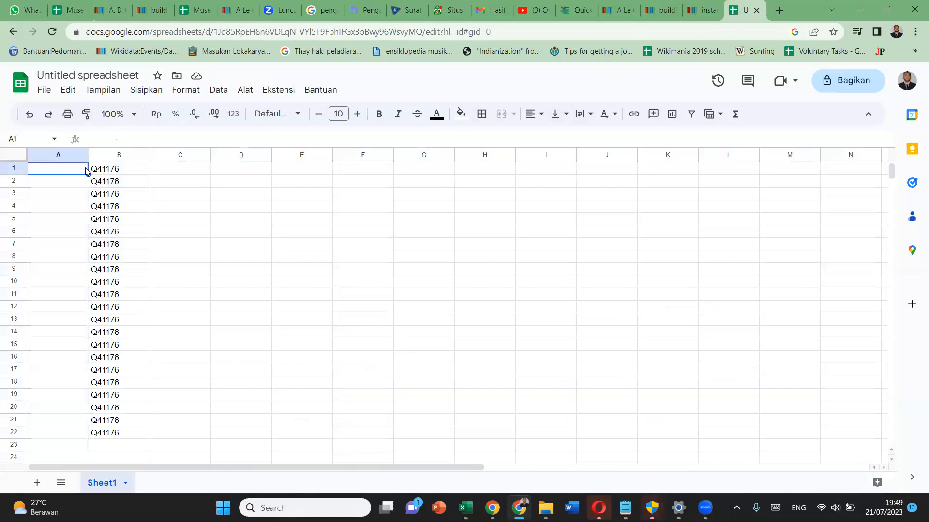
key(shift+Down)
key(shift+Down)
key(shift+Down)
key(shift+Down)
key(shift+Down)
key(shift+Down)
key(shift+Down)
key(shift+Down)
key(shift+Down)
key(shift+Down)
key(shift+Down)
key(shift+Down)
key(shift+Down)
key(shift+Down)
key(shift+Down)
key(shift+Down)
key(shift+Down)
key(shift+Down)
key(shift+Down)
key(shift+Down)
key(shift+Up)
key(ctrl+v)
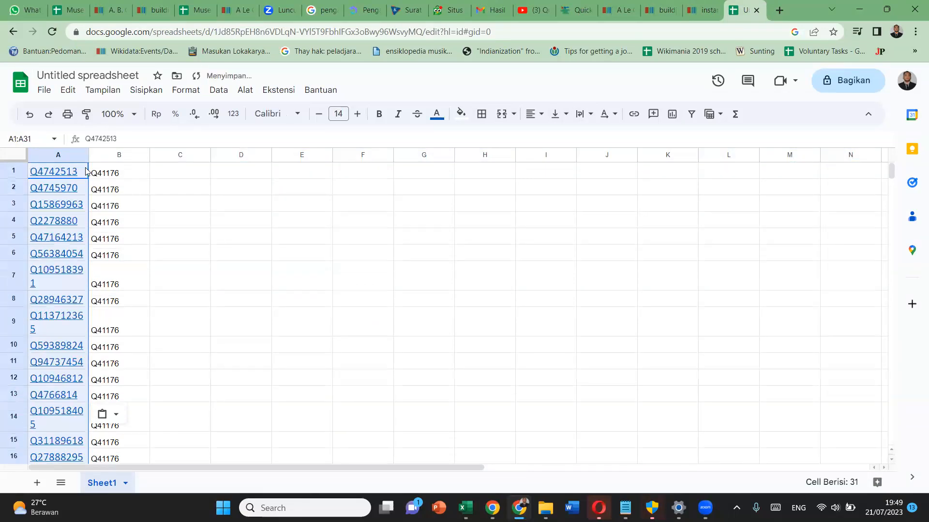
Insert one empty column between the museum IDs in column A and the Q41176 column
click(85, 171)
click(71, 155)
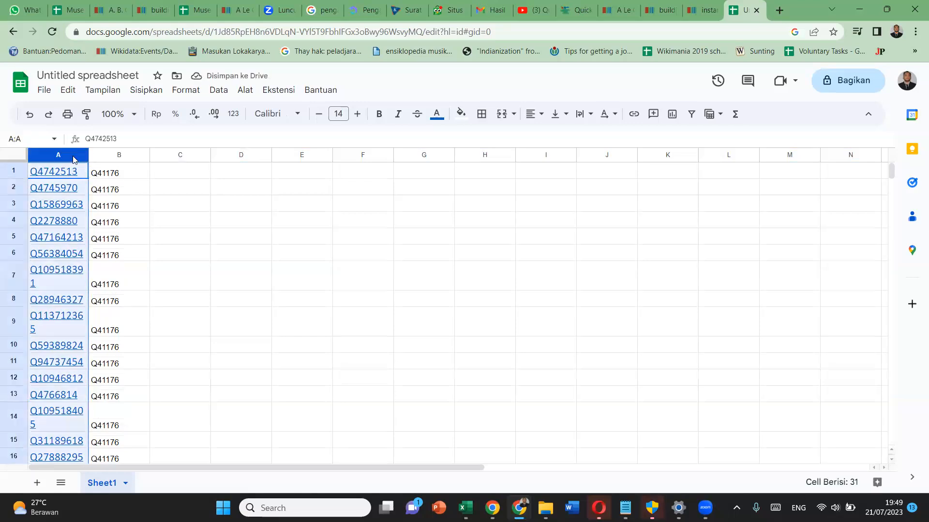
right_click(72, 155)
click(138, 230)
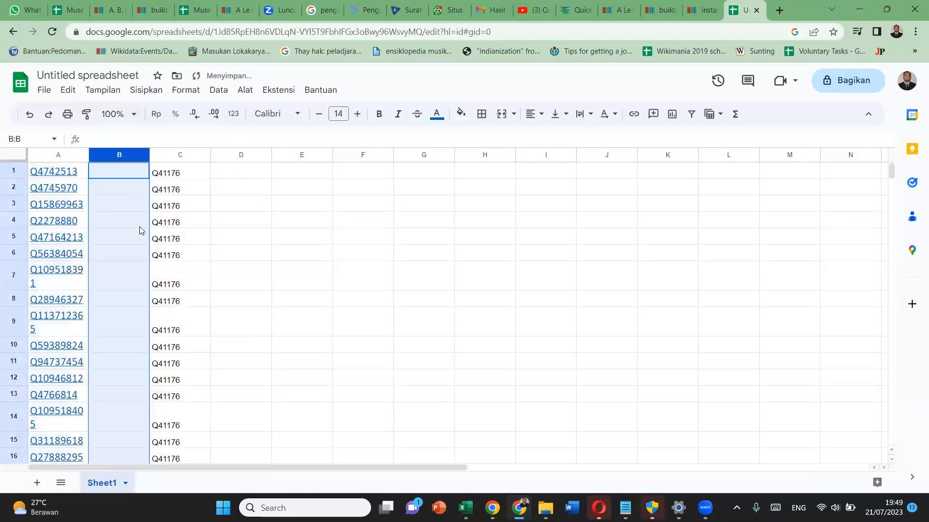
click(244, 174)
Enter P31 in B1 and fill the new column down alongside the Q41176 values to row 22
click(143, 170)
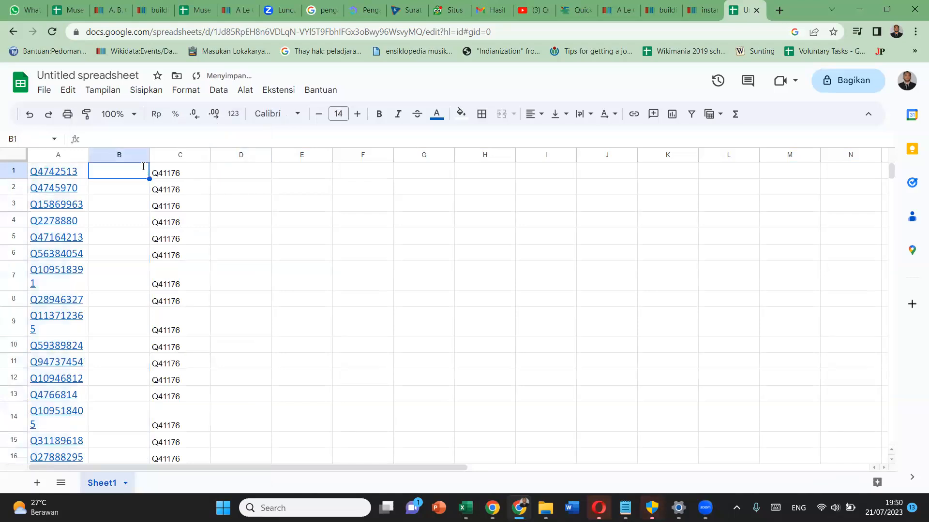
text(P31)
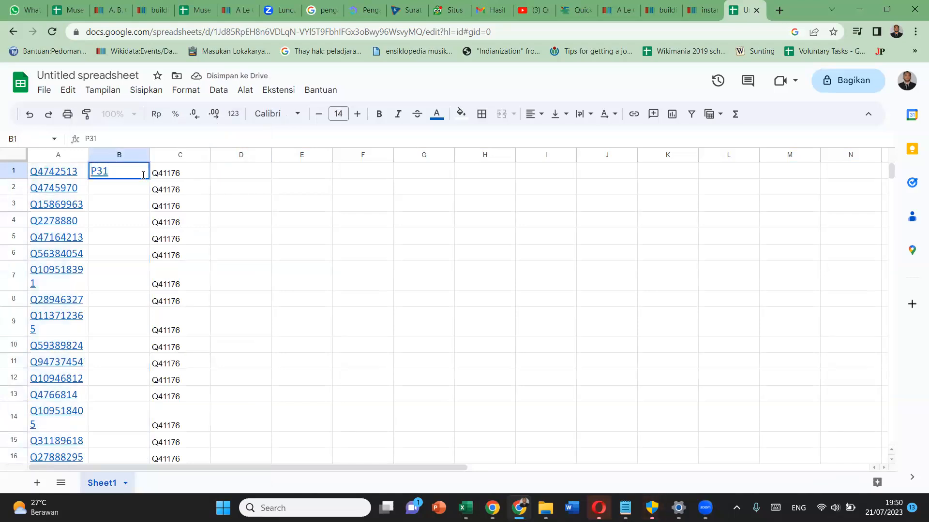
key(Return)
click(140, 175)
drag(149, 180, 61, 355)
Copy the complete statement rows in A1:C22
click(234, 382)
drag(193, 385, 81, 170)
key(ctrl+c)
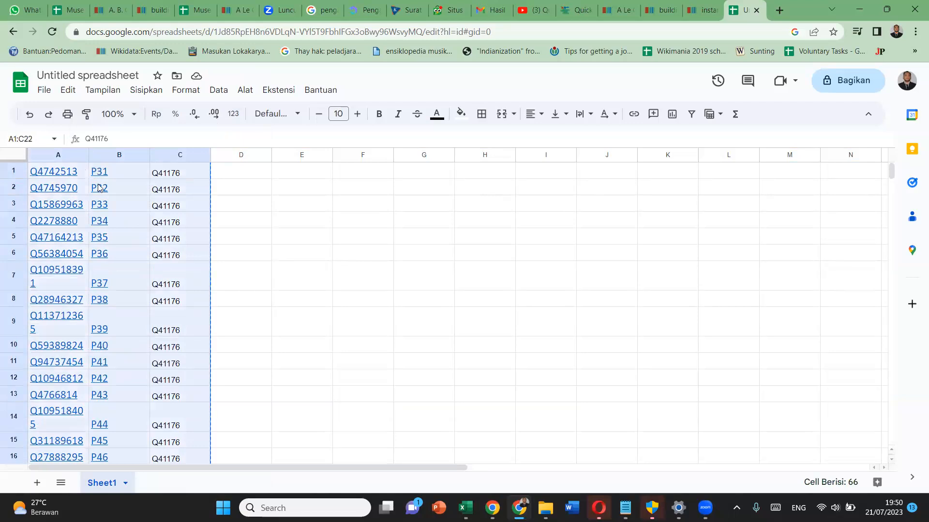
Switch to QuickStatements, paste the copied rows into the new Wikidata batch and import them as V1 commands
click(593, 4)
key(ctrl+v)
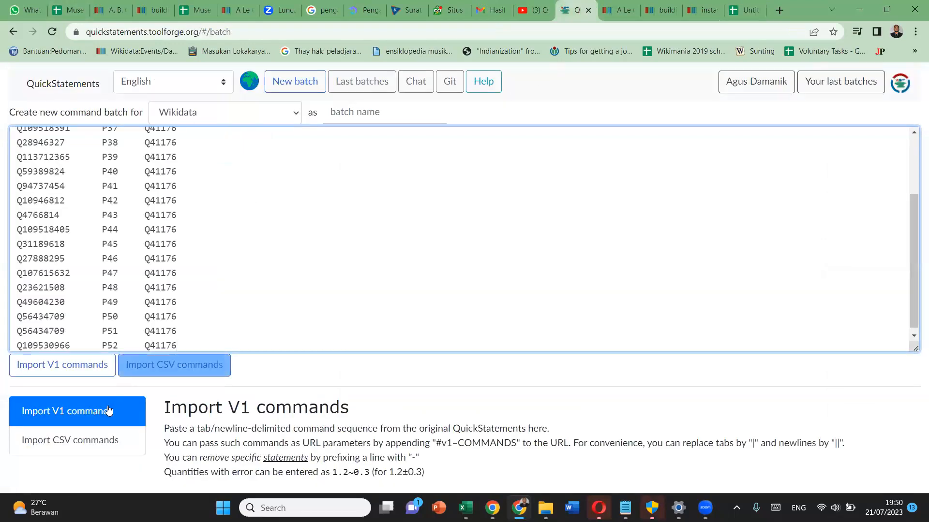
click(72, 365)
click(75, 368)
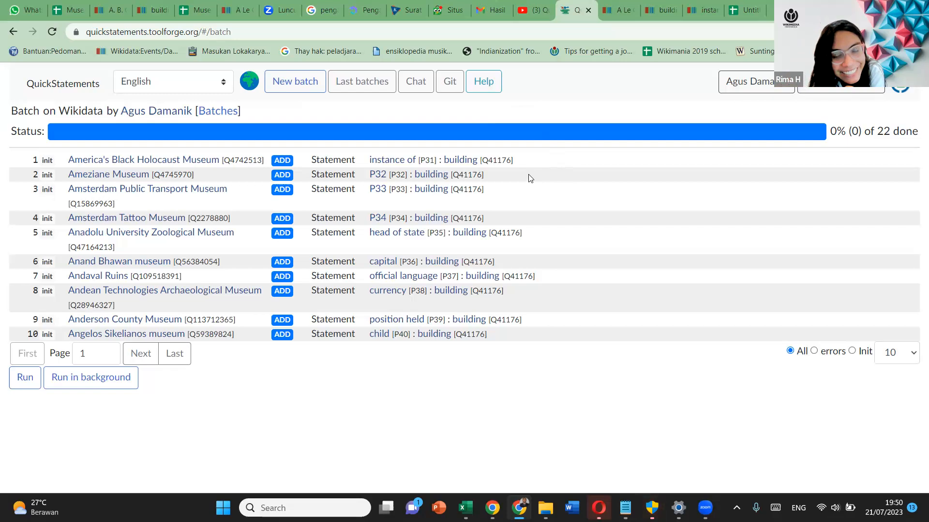
Switch back to the untitled spreadsheet and overwrite B2:B22 with the P31 value copied from B1
click(745, 10)
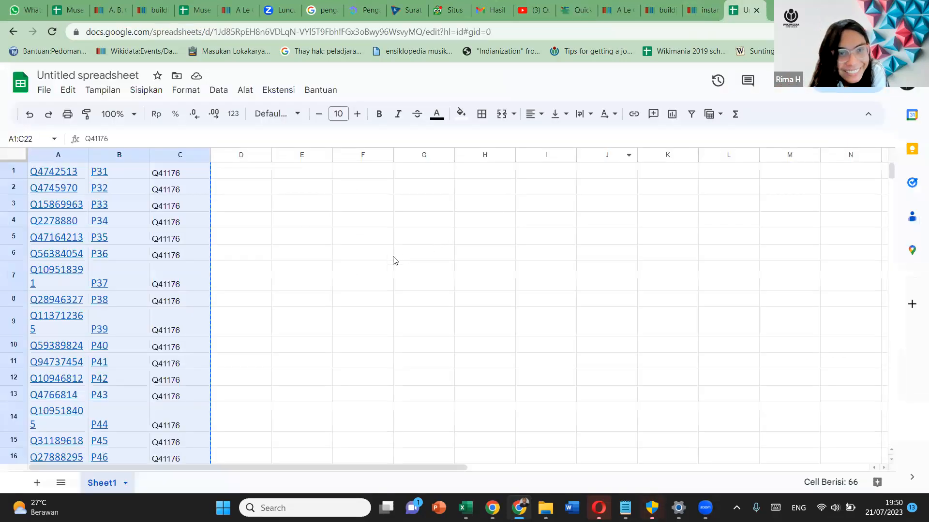
click(133, 177)
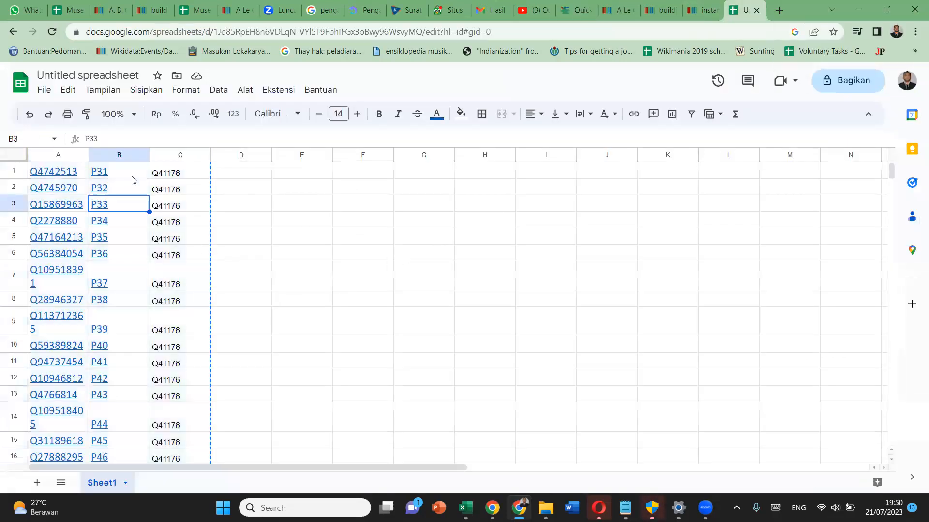
key(ctrl+c)
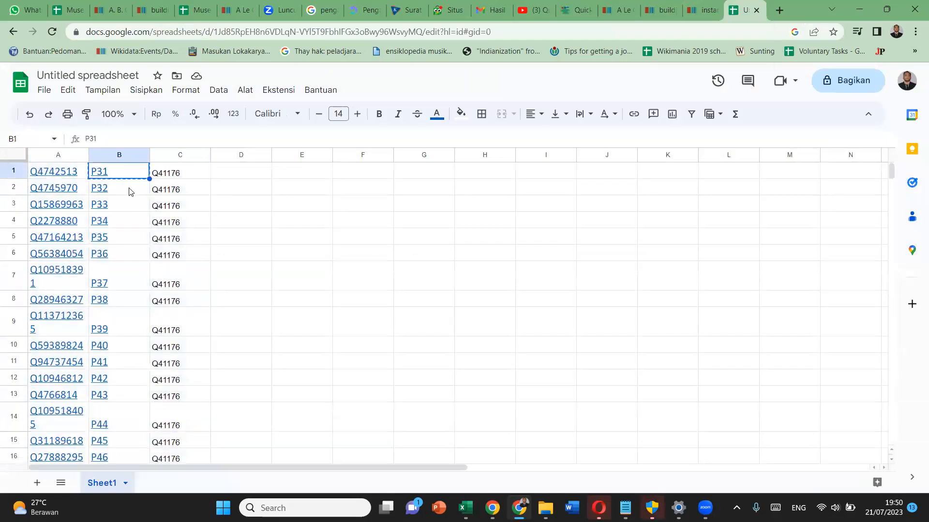
click(128, 192)
key(shift+Down)
key(shift+Down)
key(shift+Down)
key(shift+Down)
key(shift+Down)
key(shift+Down)
key(shift+Down)
key(shift+Down)
key(shift+Down)
key(shift+Down)
key(shift+Down)
key(shift+Down)
key(shift+Down)
key(shift+Down)
key(shift+Down)
key(shift+Down)
key(shift+Down)
key(shift+Down)
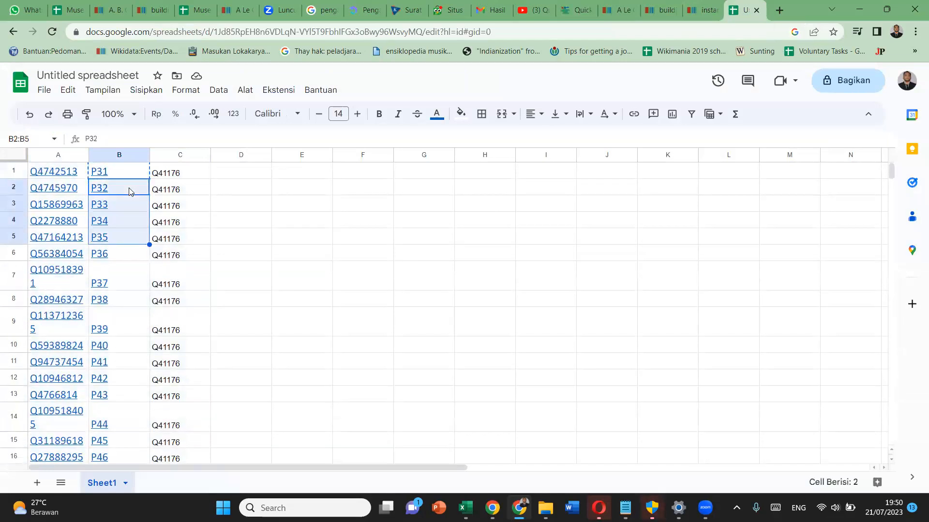
key(shift+Down)
key(shift+Down)
key(ctrl+v)
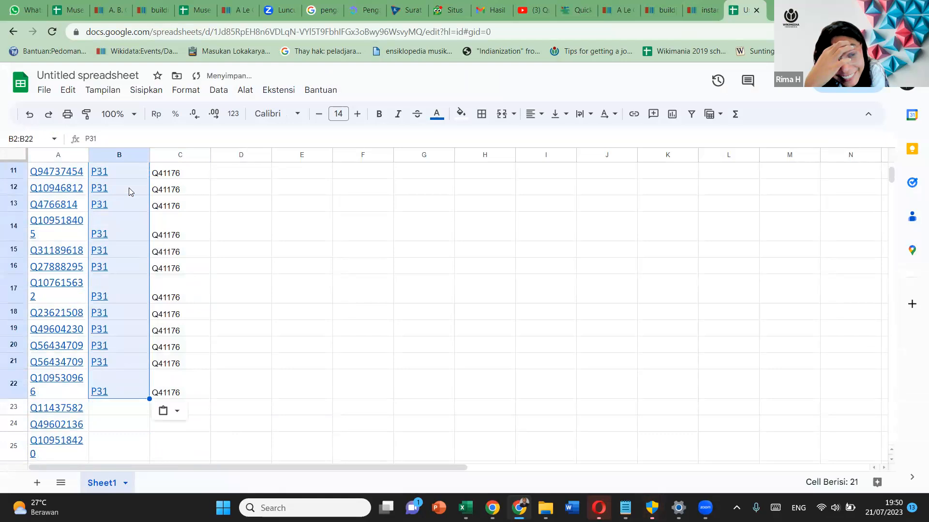
key(ctrl+c)
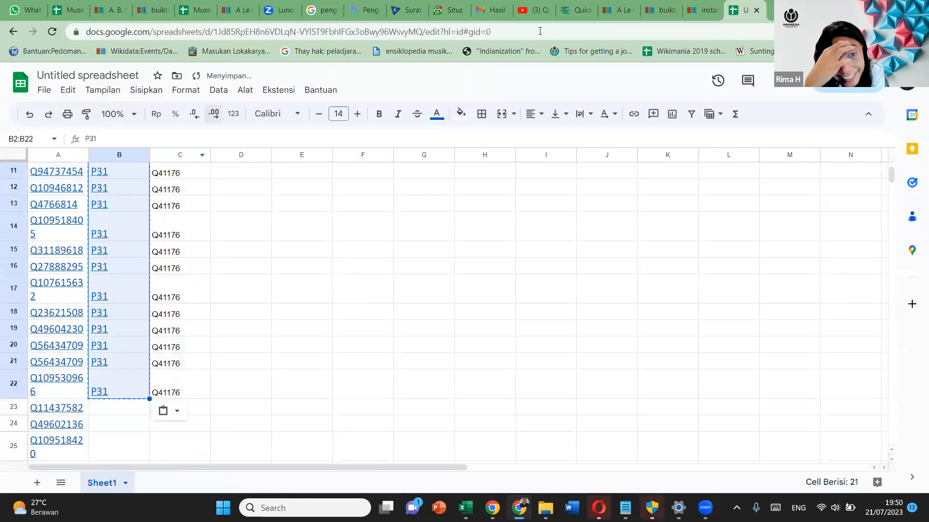
Switch to QuickStatements and leave the incorrect batch preview, going back to the empty new-batch form for Wikidata
click(687, 6)
click(577, 10)
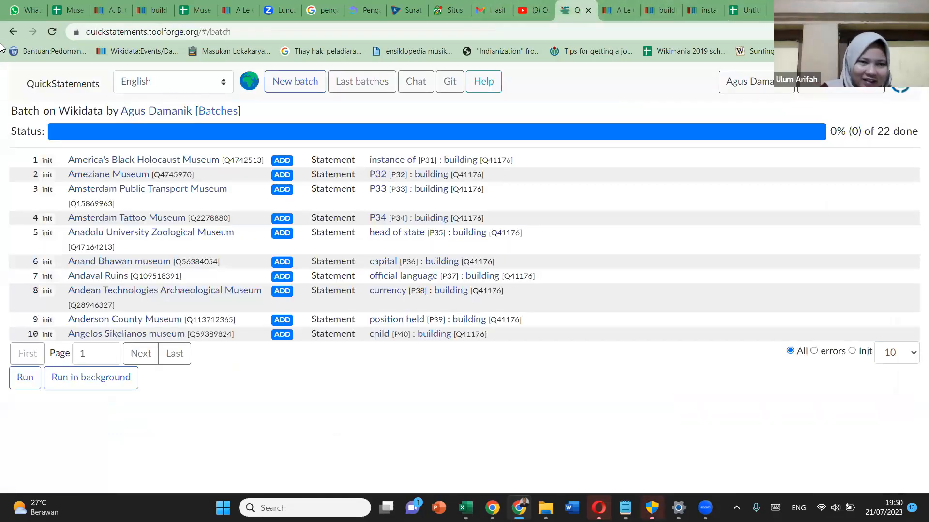
click(12, 32)
click(183, 184)
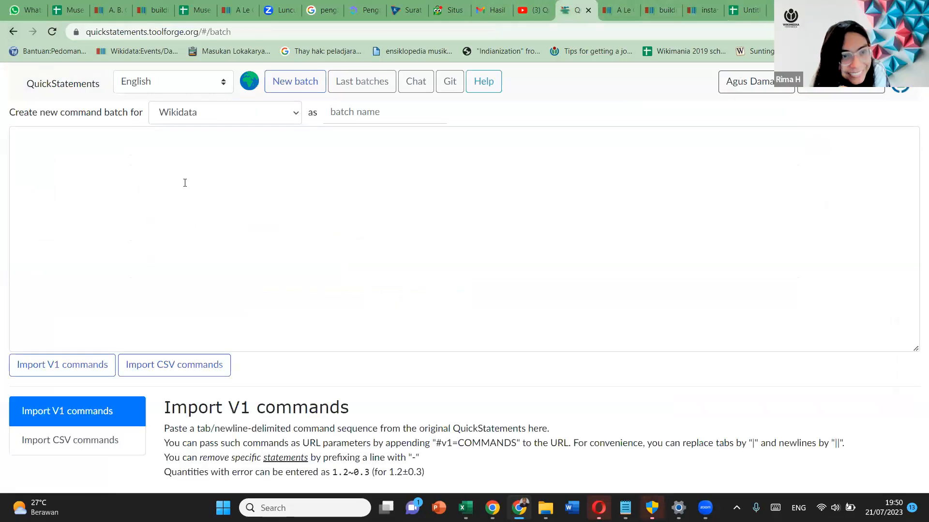
Switch to the untitled spreadsheet and copy the corrected statement rows in A1:C22
click(745, 10)
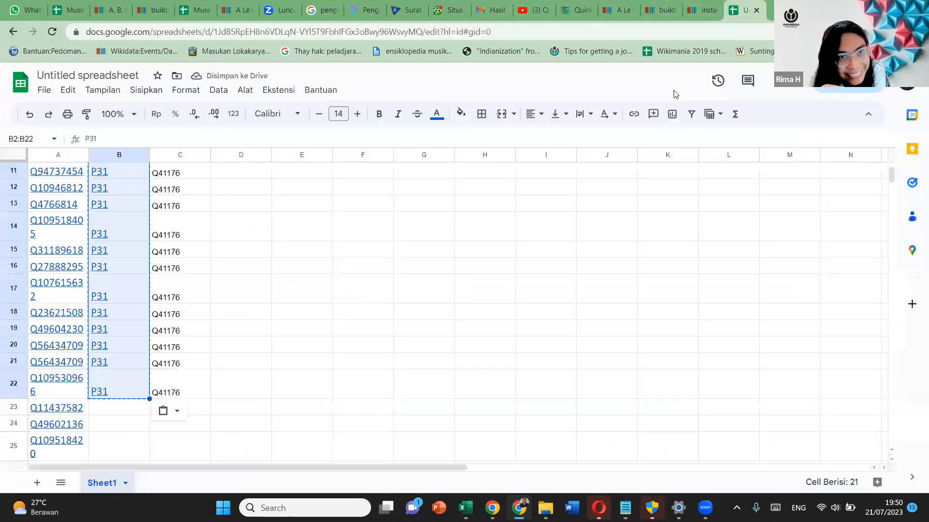
click(272, 272)
key(ctrl+a)
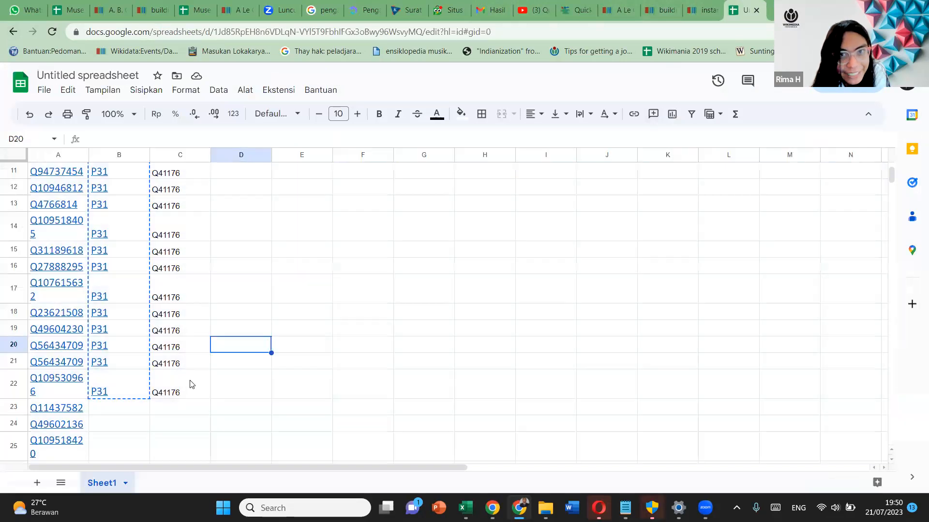
click(190, 385)
key(shift+Left)
key(shift+Left)
key(shift+Up)
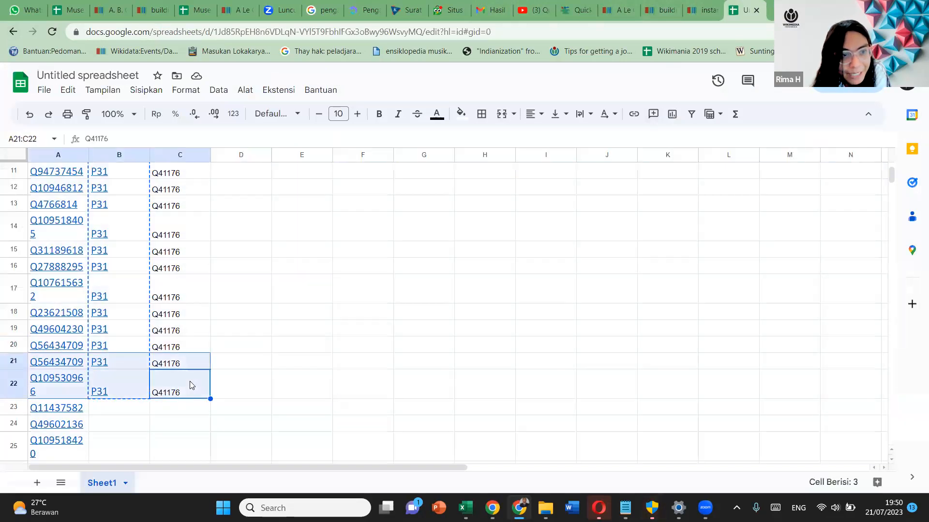
key(shift+Up)
key(shift+Up)
key(shift+Up)
key(shift+Up)
key(shift+Up)
key(shift+Up)
key(shift+Up)
key(shift+Up)
key(shift+Up)
key(shift+Up)
key(shift+Up)
key(shift+Up)
key(shift+Up)
key(shift+Up)
key(shift+Up)
key(shift+Up)
key(shift+Up)
key(shift+Up)
key(shift+Up)
key(shift+Up)
key(ctrl+c)
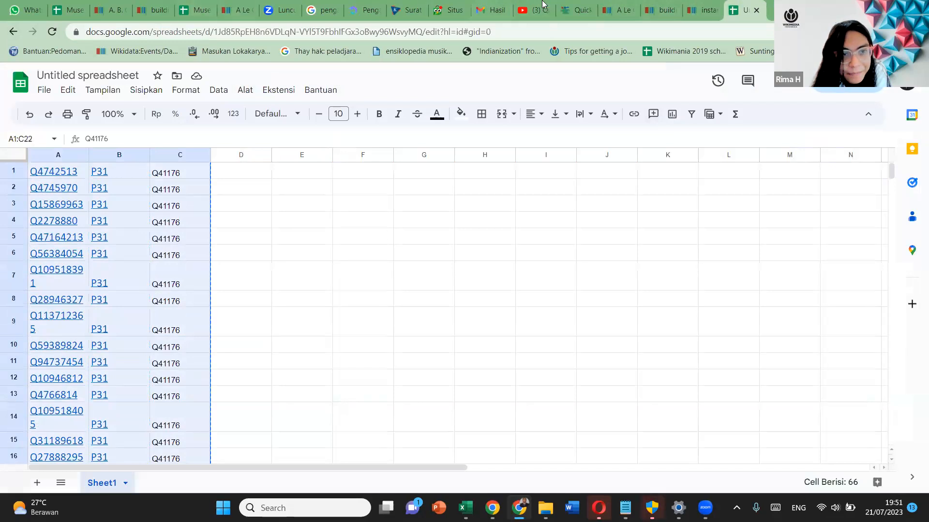
Switch to QuickStatements, paste the corrected rows into the Wikidata command box and import them as V1 commands
click(573, 10)
click(410, 211)
key(ctrl+v)
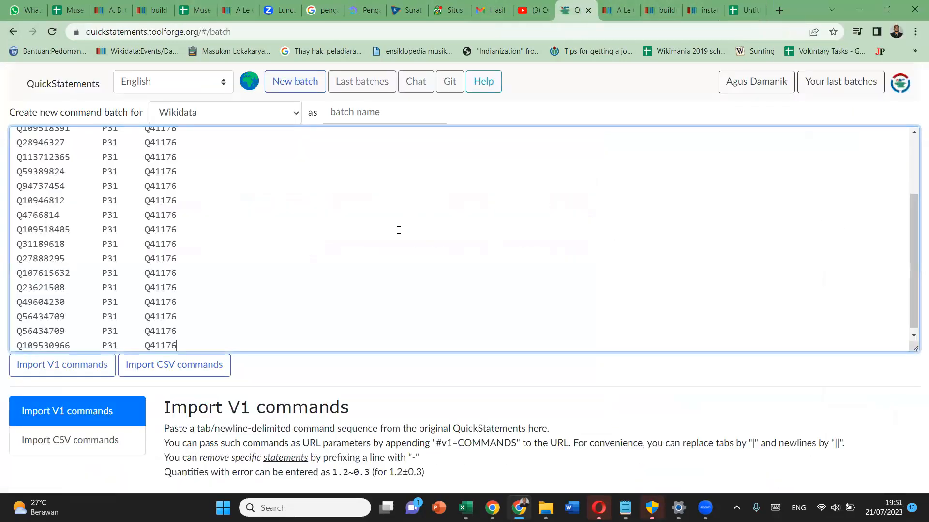
click(75, 371)
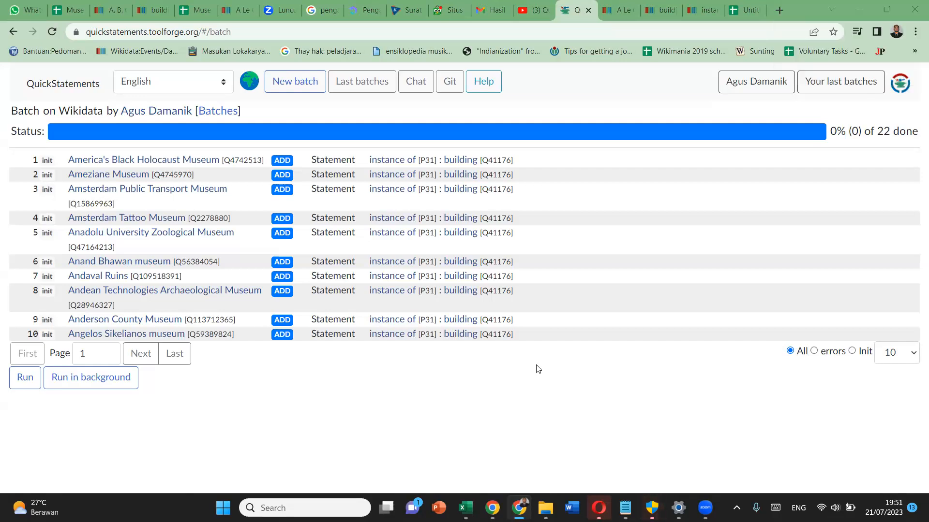
Examine the Wikidata pages for the instance of property (P31) and the building item (Q41176), closing the property page
click(711, 11)
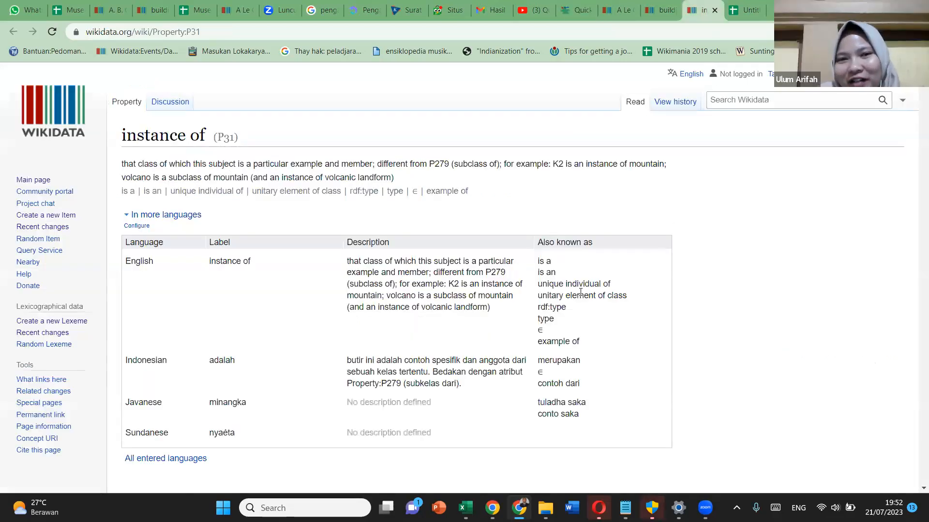
scroll(578, 296, down, 15)
scroll(578, 296, down, 5)
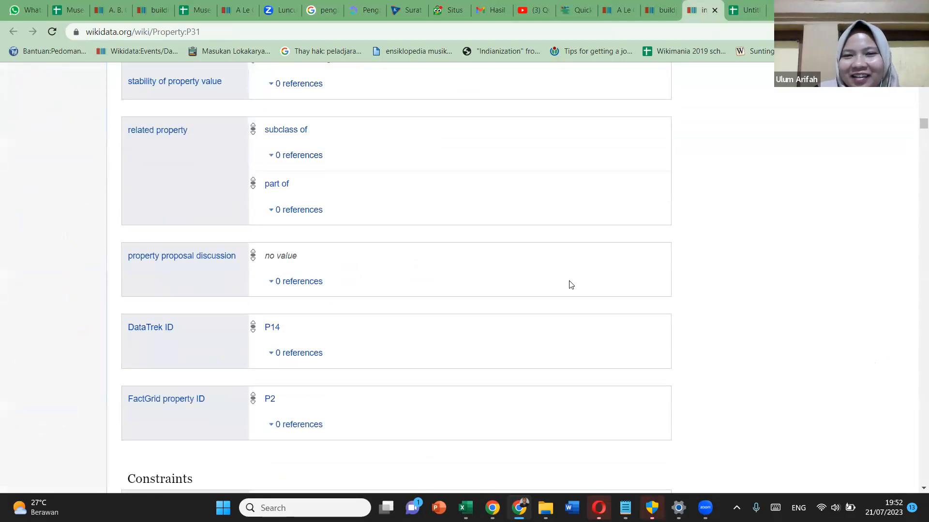
scroll(567, 221, up, 20)
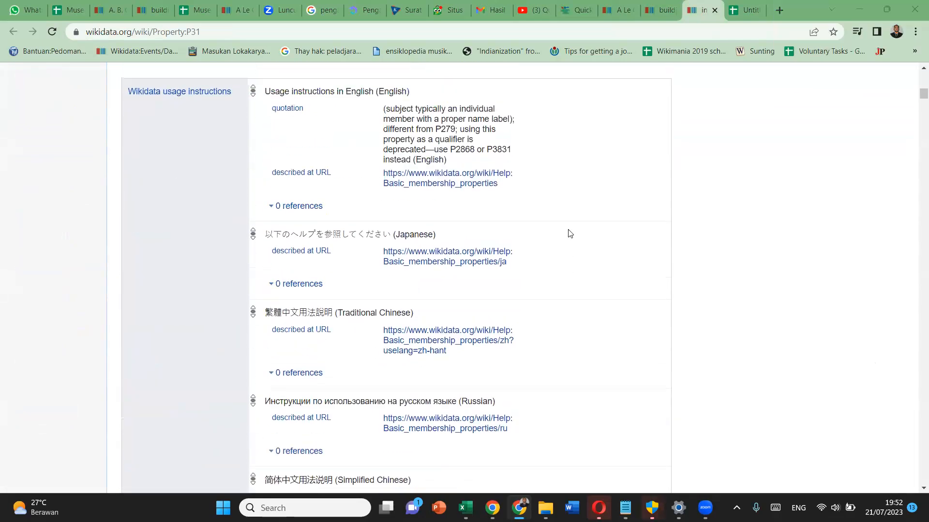
scroll(570, 234, up, 20)
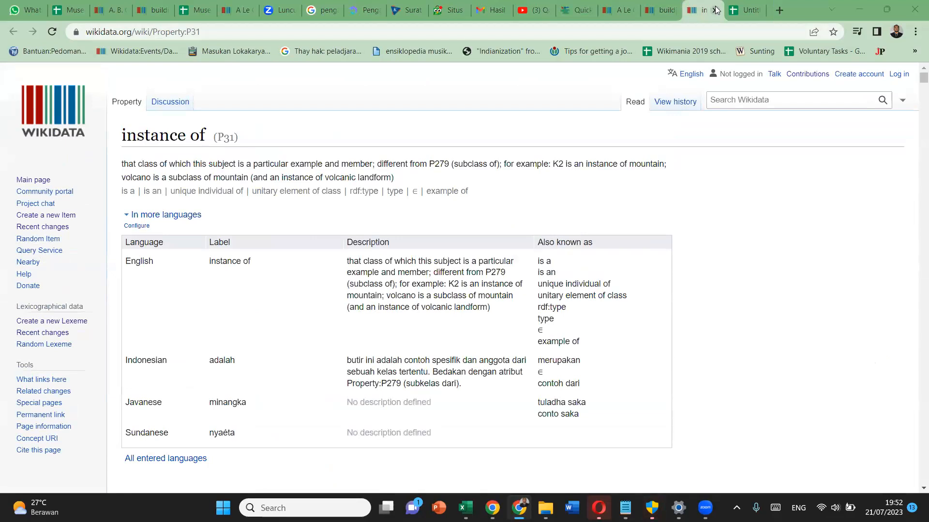
click(716, 10)
click(662, 10)
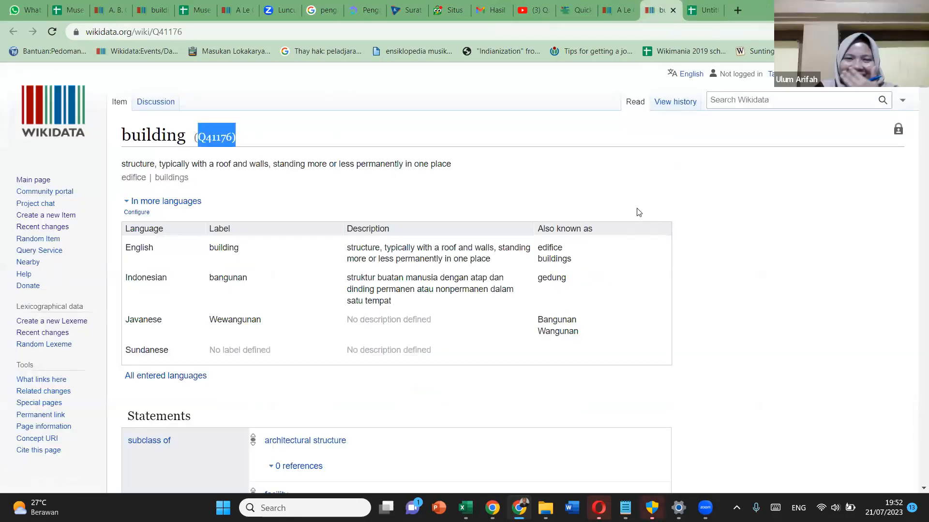
scroll(639, 212, down, 6)
scroll(639, 212, up, 6)
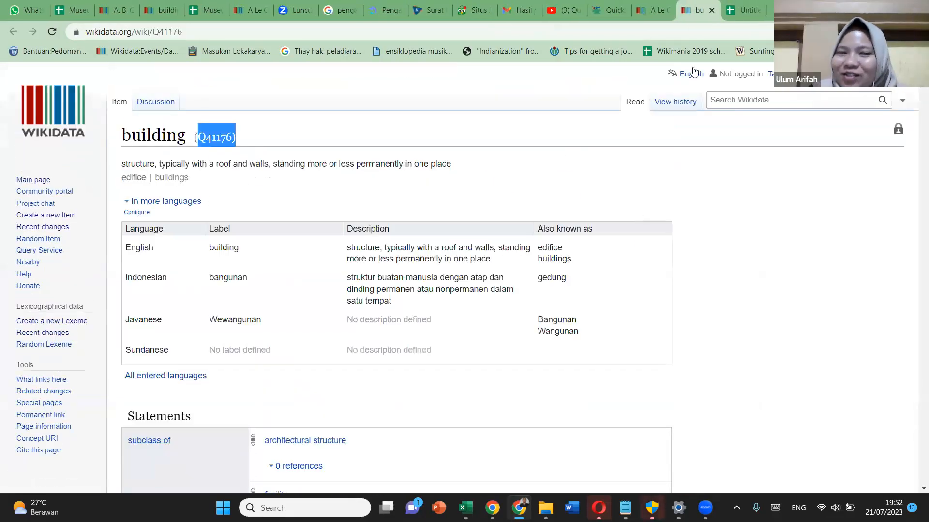
click(743, 10)
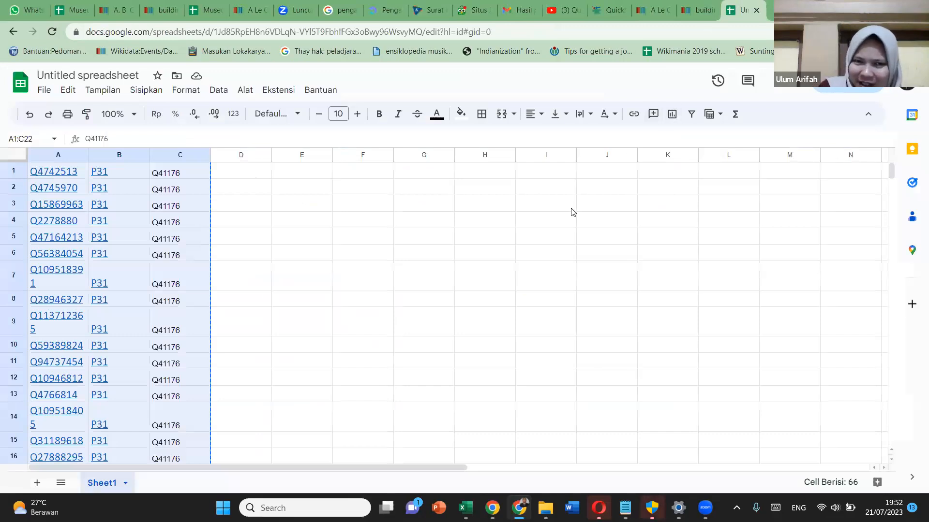
click(649, 5)
click(609, 10)
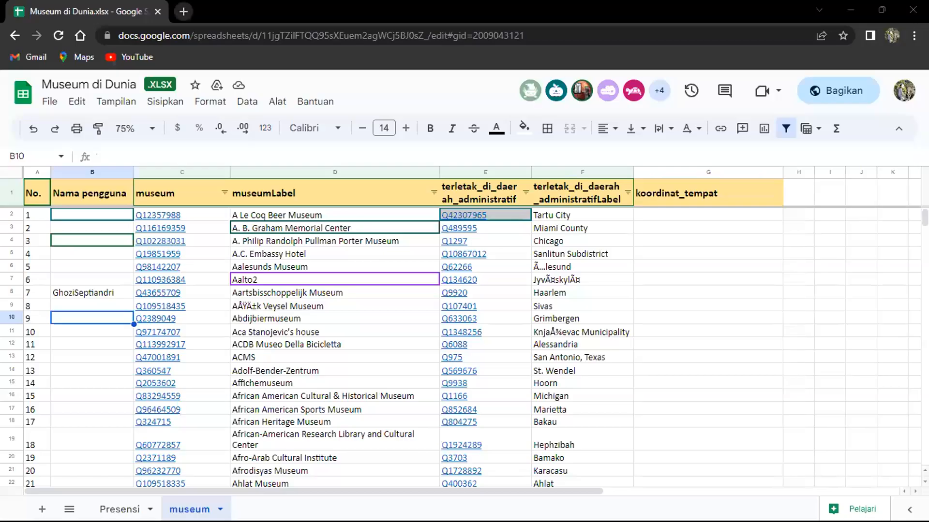
Open quickstatements.toolforge.org in a new browser tab beside the Museum di Dunia spreadsheet
click(181, 10)
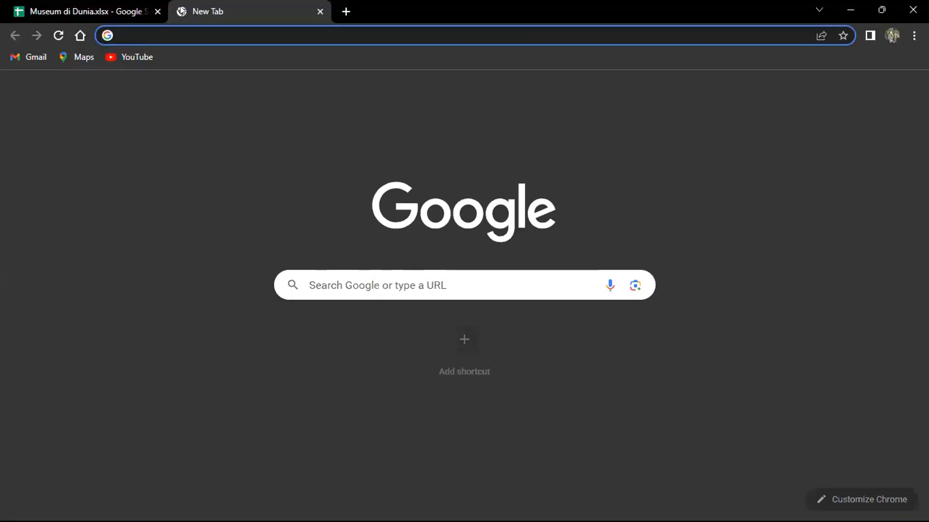
click(228, 37)
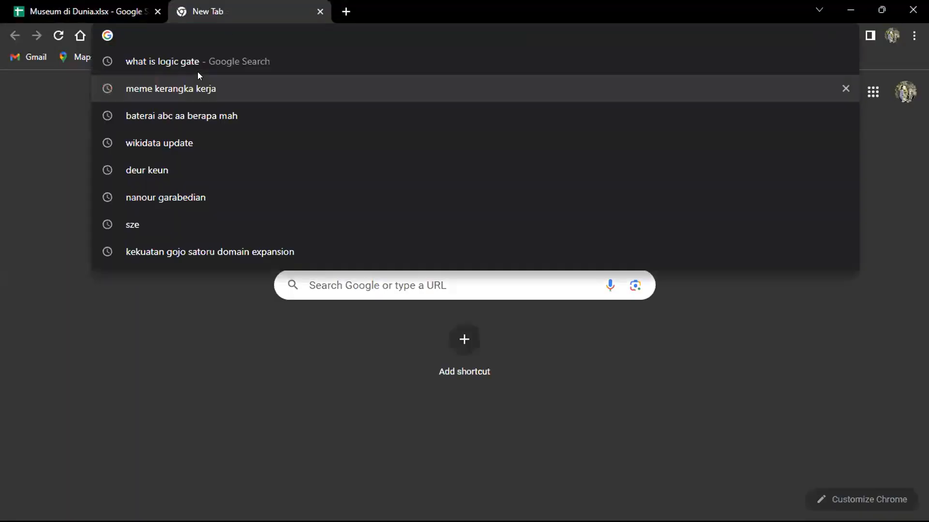
text(quickstatements.toolforge.org)
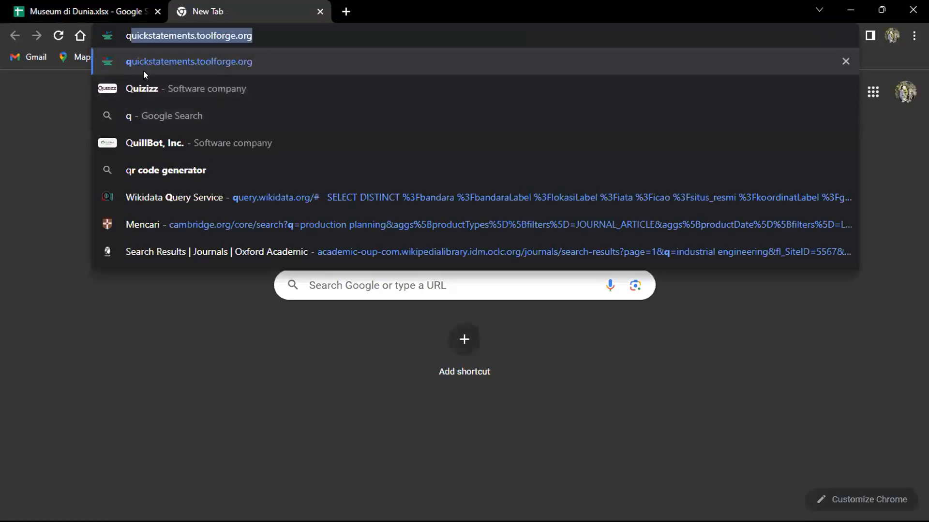
click(144, 70)
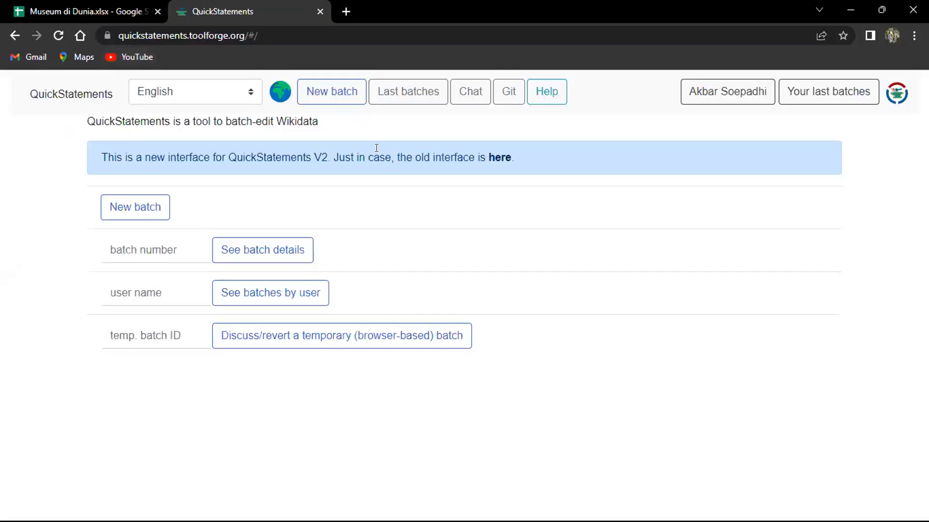
Open the QuickStatements help page and examine its command sequence syntax, including the Item creation section
click(542, 97)
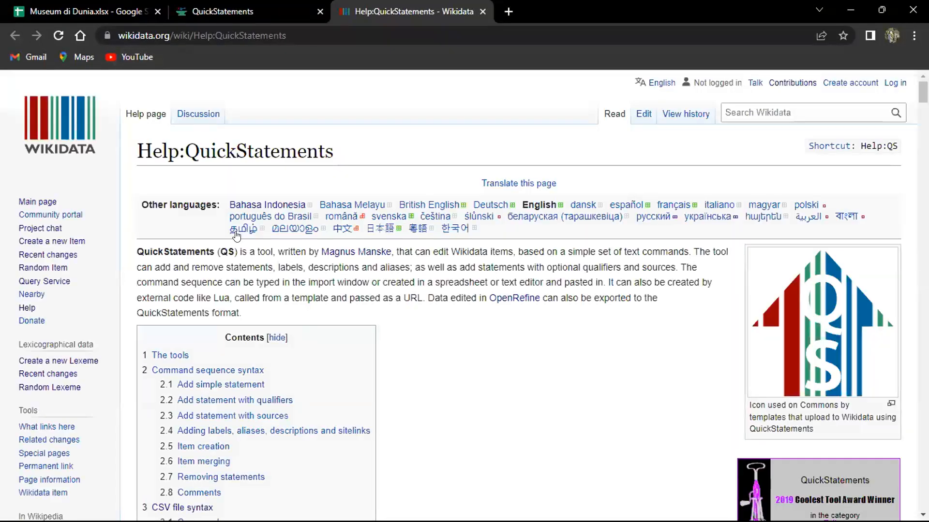
scroll(237, 234, down, 20)
scroll(242, 230, down, 12)
scroll(227, 218, up, 5)
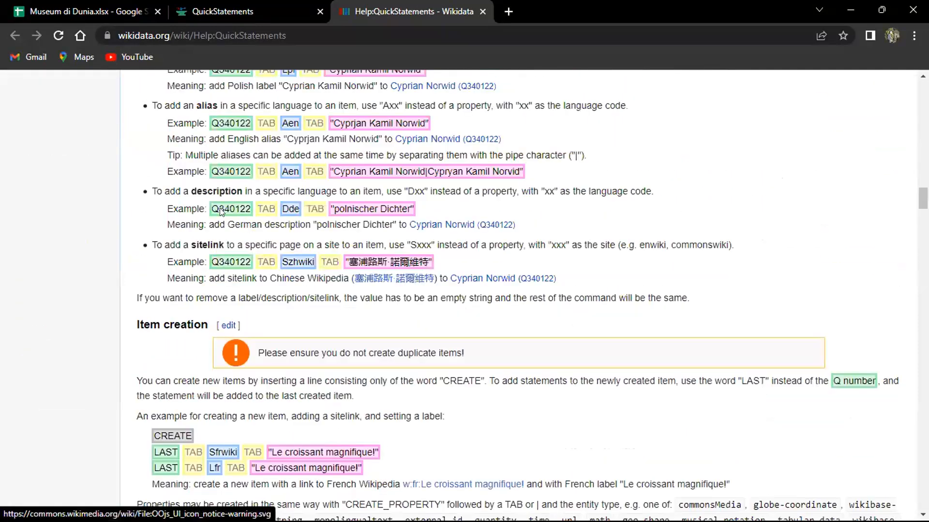
scroll(220, 212, up, 15)
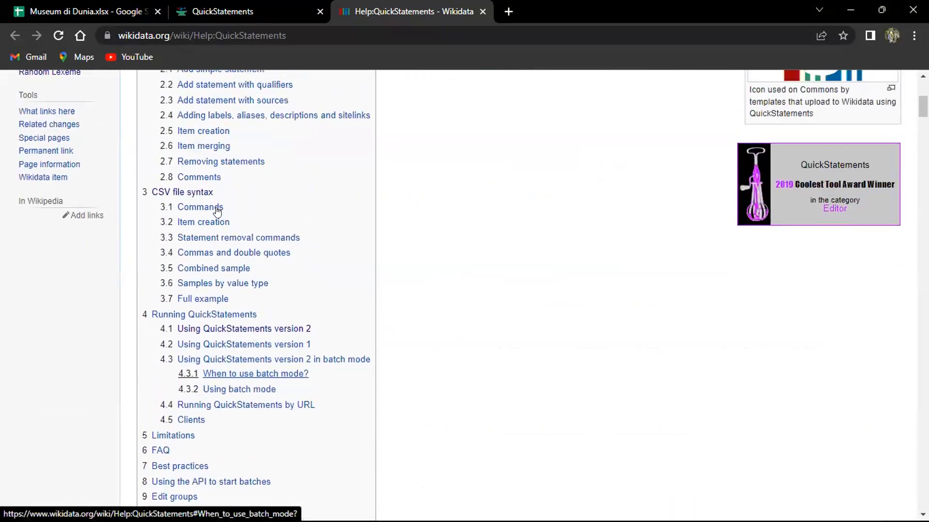
scroll(216, 211, up, 1)
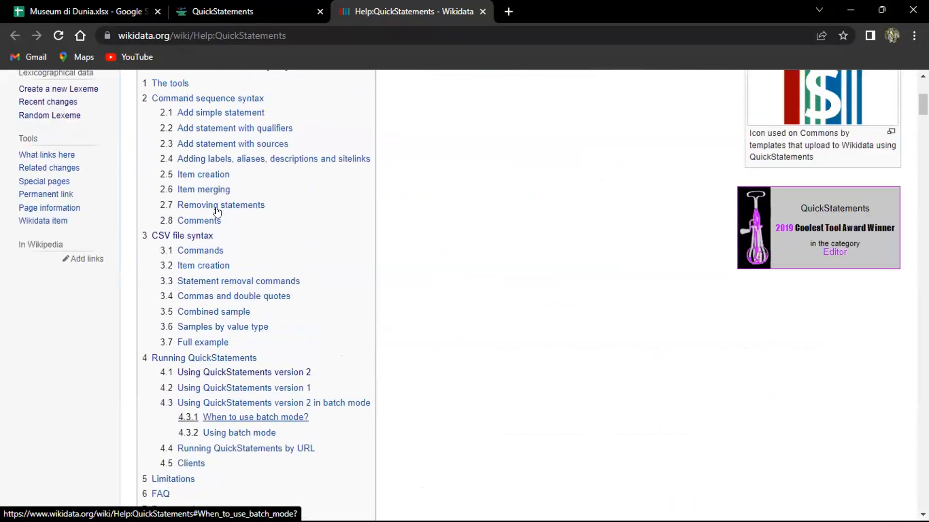
click(202, 175)
scroll(242, 199, down, 4)
scroll(250, 202, up, 4)
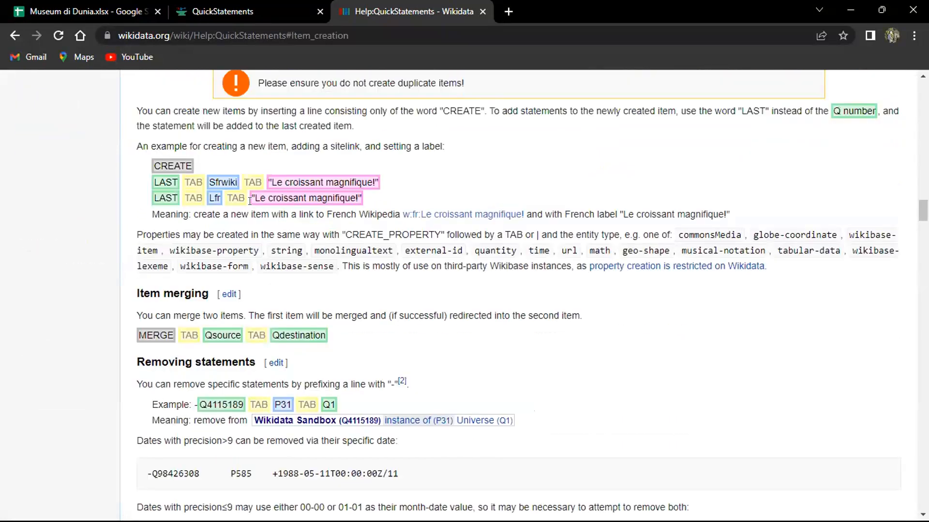
scroll(250, 201, up, 20)
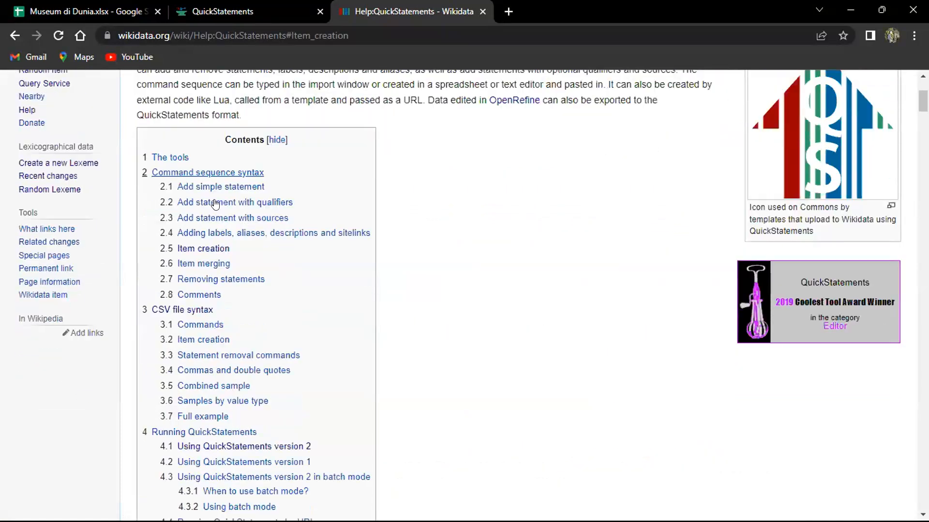
Go to the help page's CSV file syntax section and examine its statement removal, quoting and combined sample examples
scroll(216, 204, down, 4)
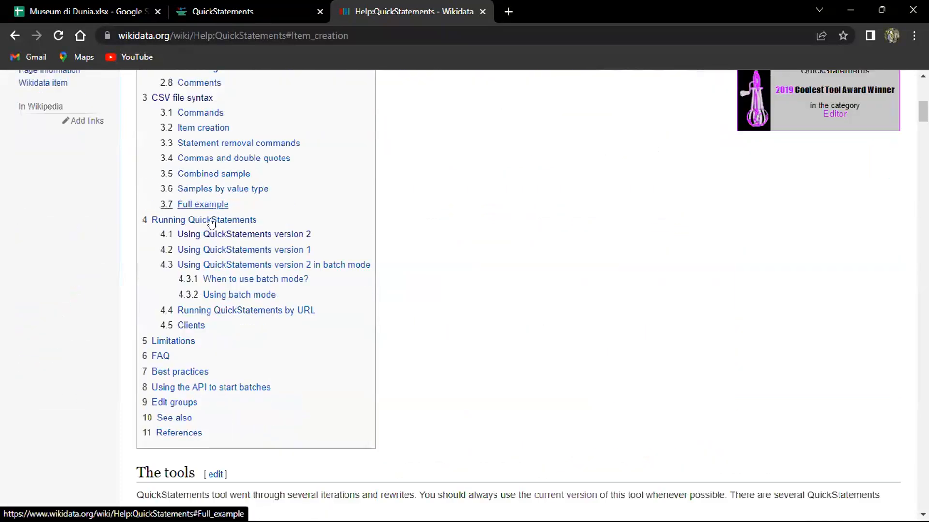
scroll(212, 223, up, 2)
click(189, 166)
scroll(212, 248, down, 15)
scroll(212, 248, down, 1)
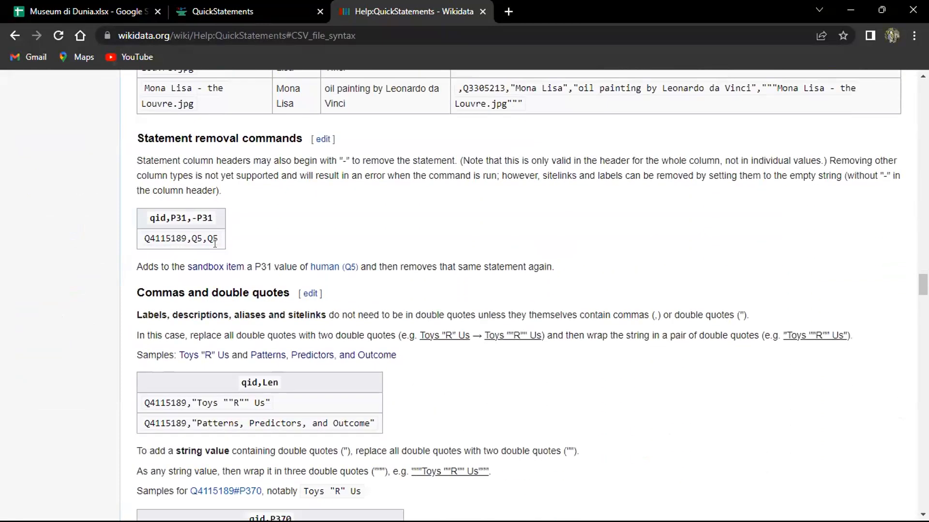
scroll(218, 248, down, 1)
scroll(217, 247, down, 9)
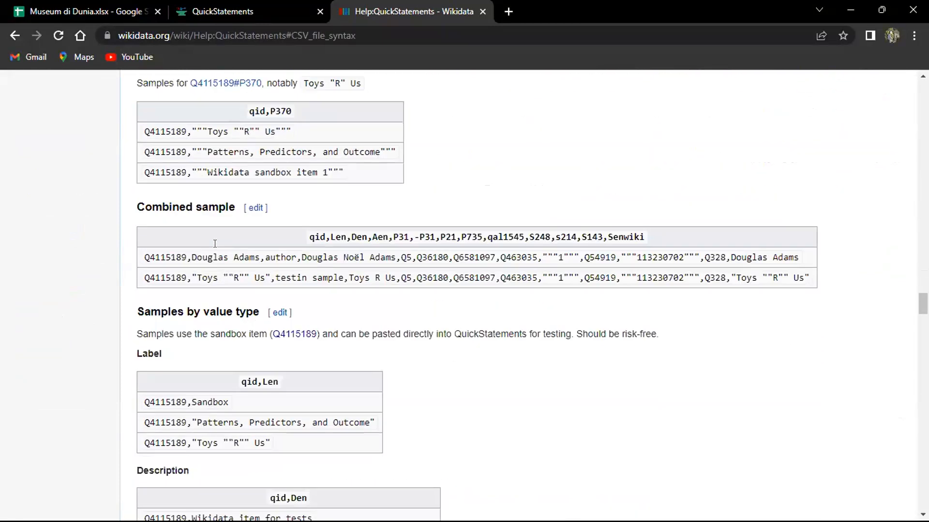
Examine the help page's CSV samples by value type, the combined sample and the CSV commands list
scroll(218, 248, down, 20)
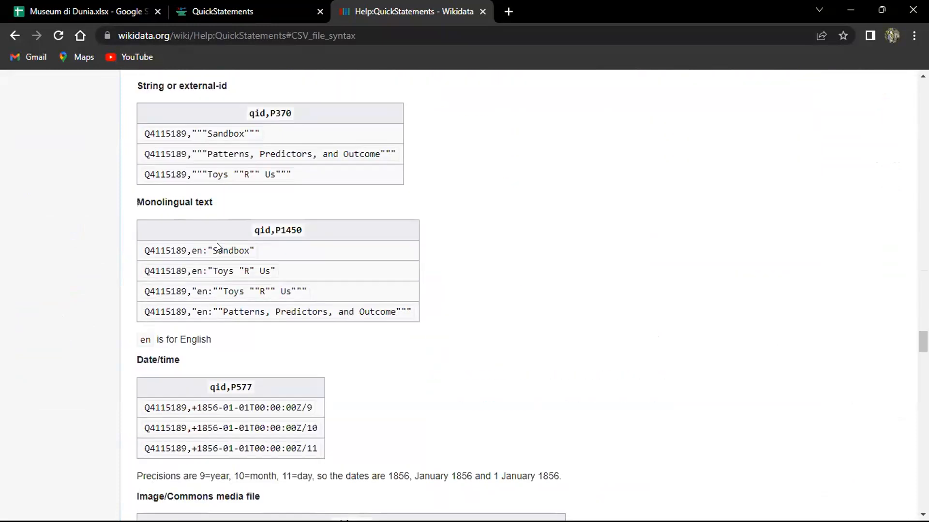
scroll(219, 248, down, 2)
scroll(218, 243, up, 13)
scroll(215, 240, up, 12)
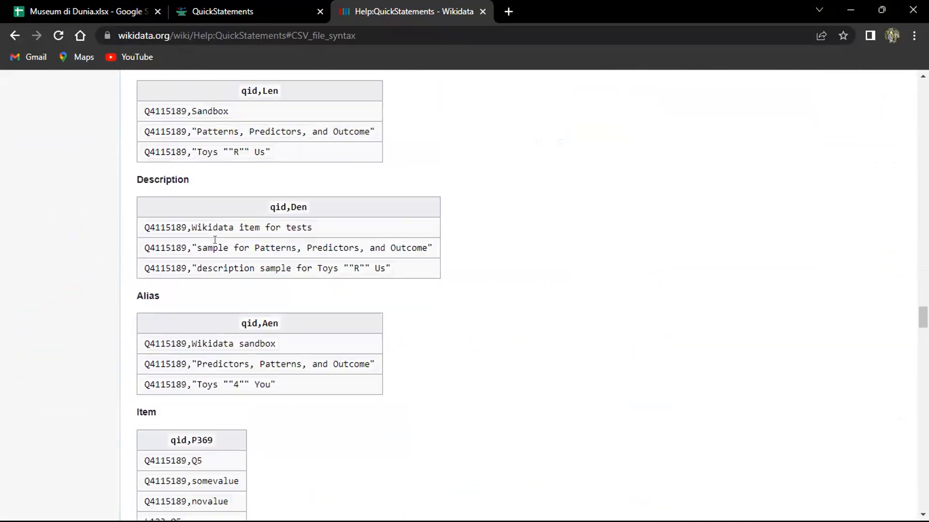
scroll(176, 218, up, 6)
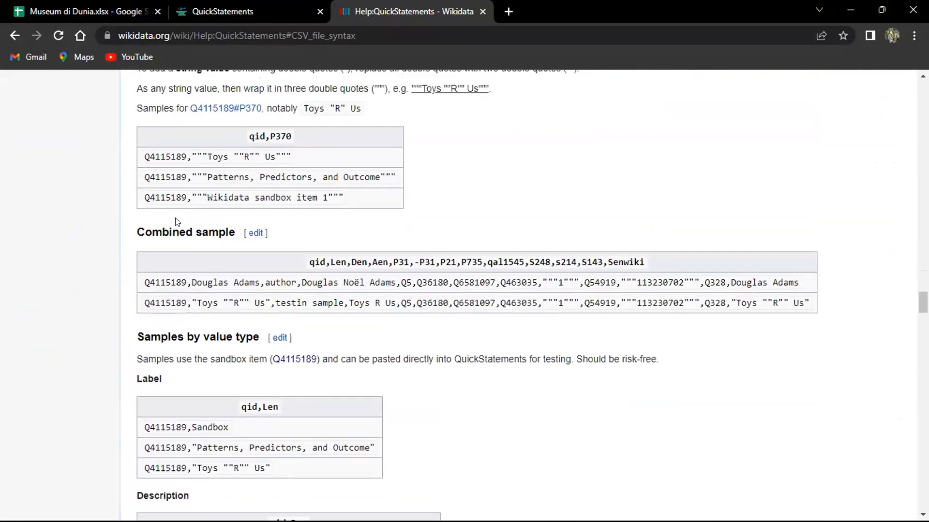
scroll(173, 214, up, 3)
scroll(172, 218, down, 2)
scroll(170, 223, up, 6)
scroll(169, 226, up, 14)
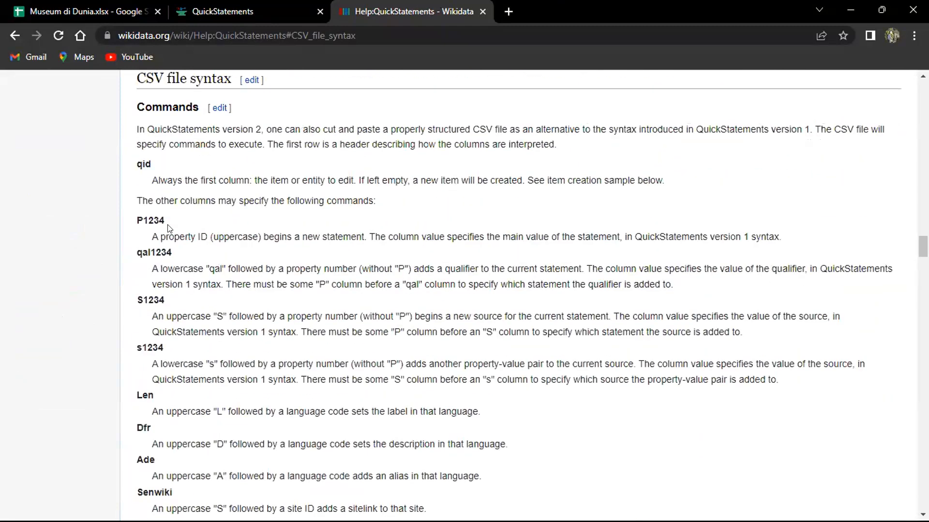
Review the command sequence syntax sections, then go to Item creation and examine its CREATE, merging and statement removal examples
scroll(169, 228, up, 8)
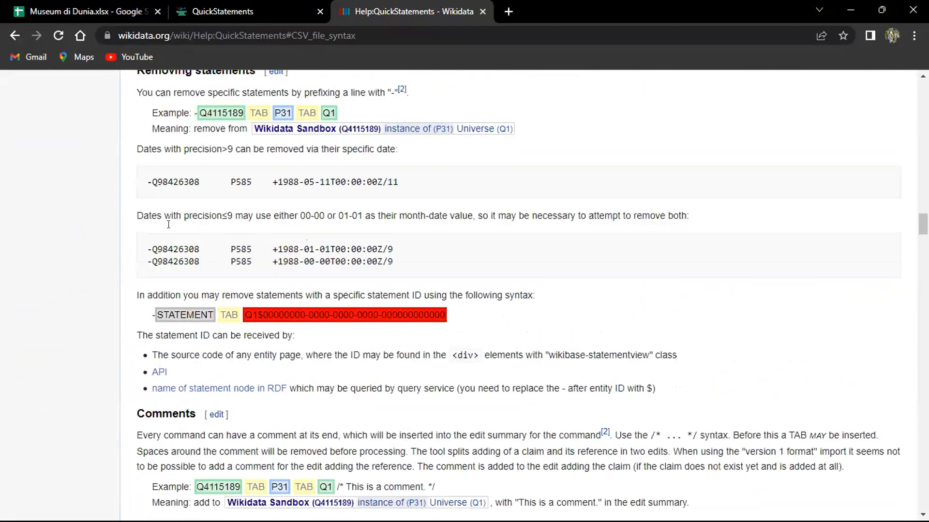
scroll(169, 224, up, 11)
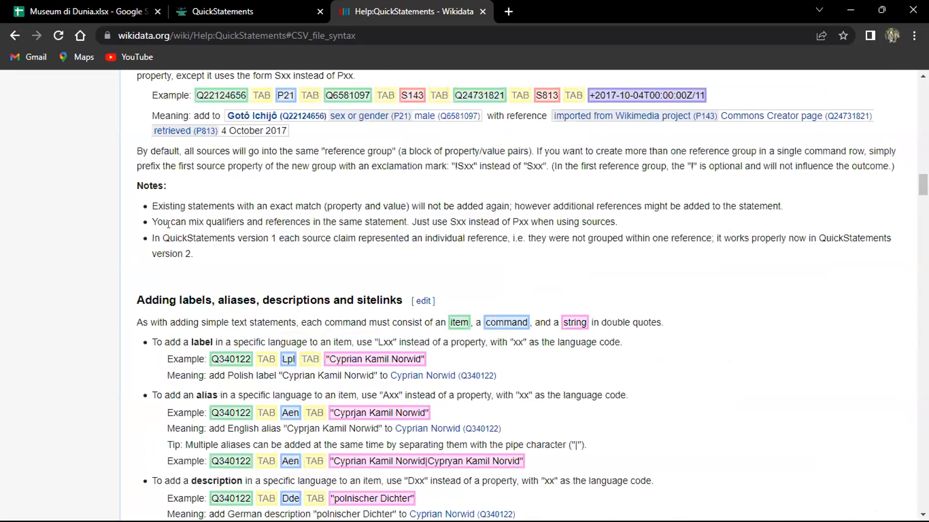
scroll(168, 228, up, 10)
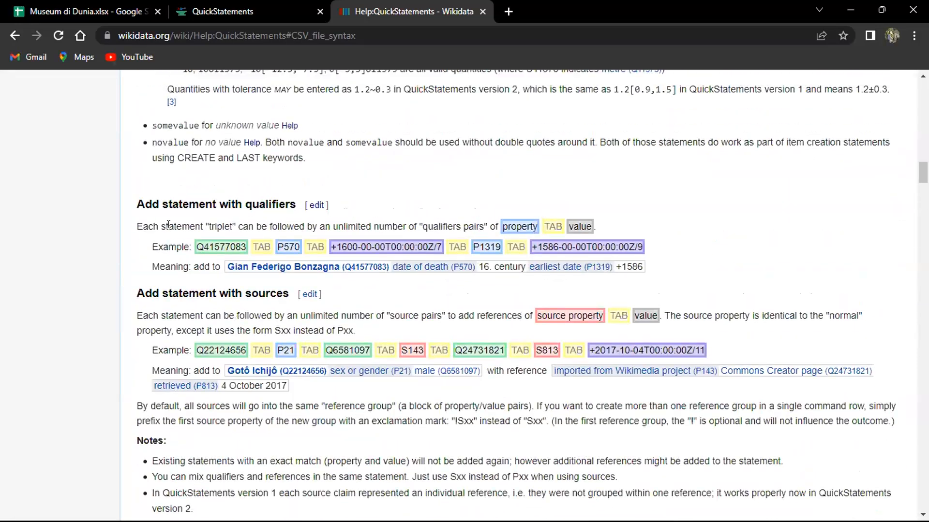
scroll(168, 224, up, 6)
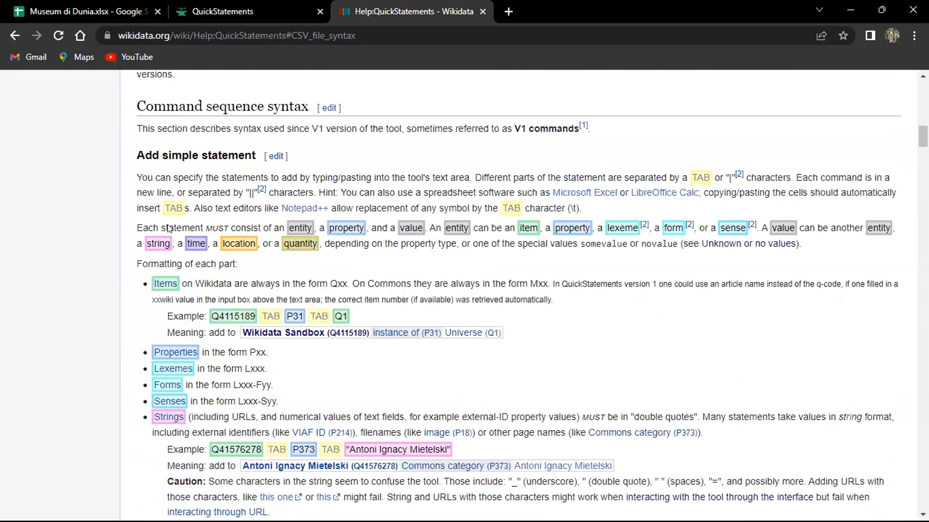
scroll(168, 228, up, 8)
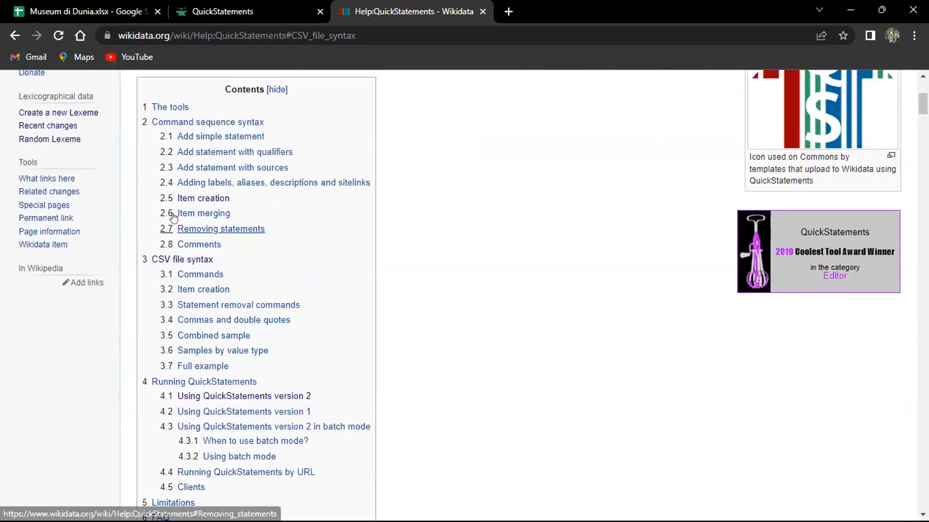
click(194, 198)
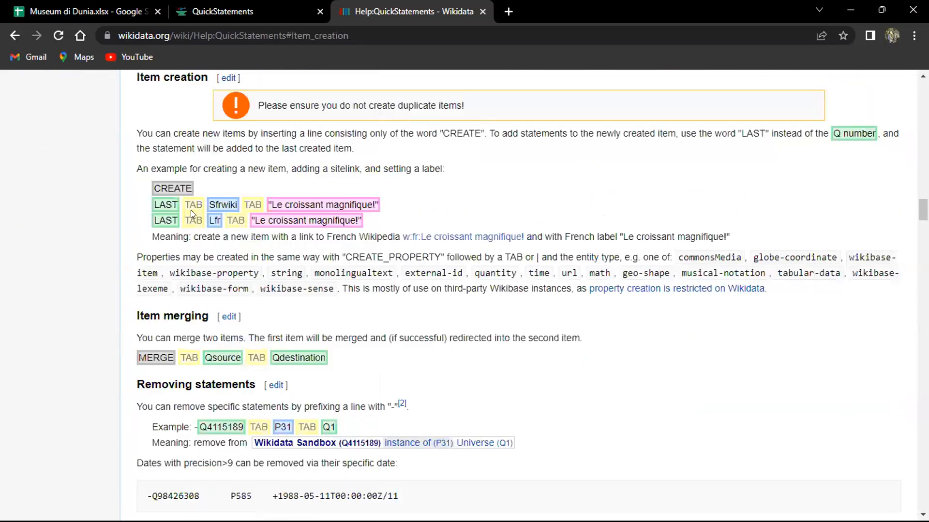
scroll(191, 210, down, 5)
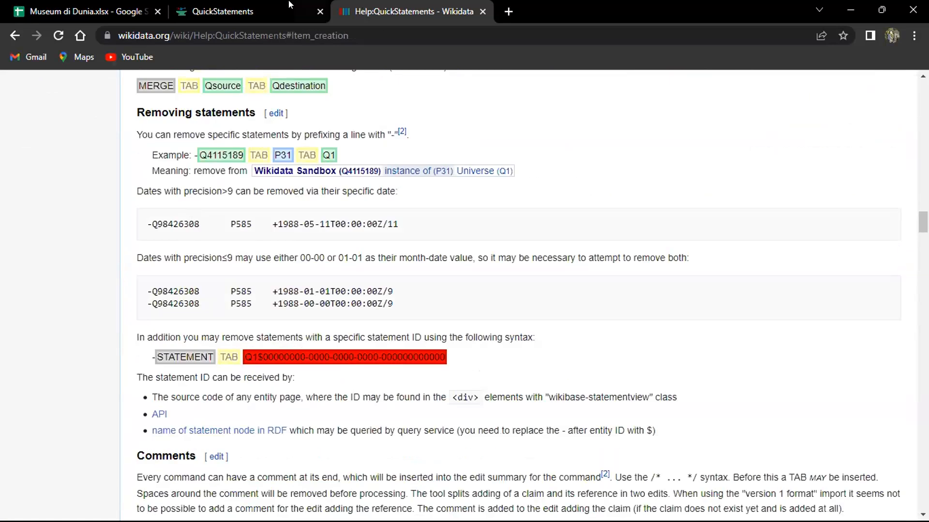
Review the help sections on labels and descriptions, qualifiers, value formats and simple statements, up to The tools
click(222, 11)
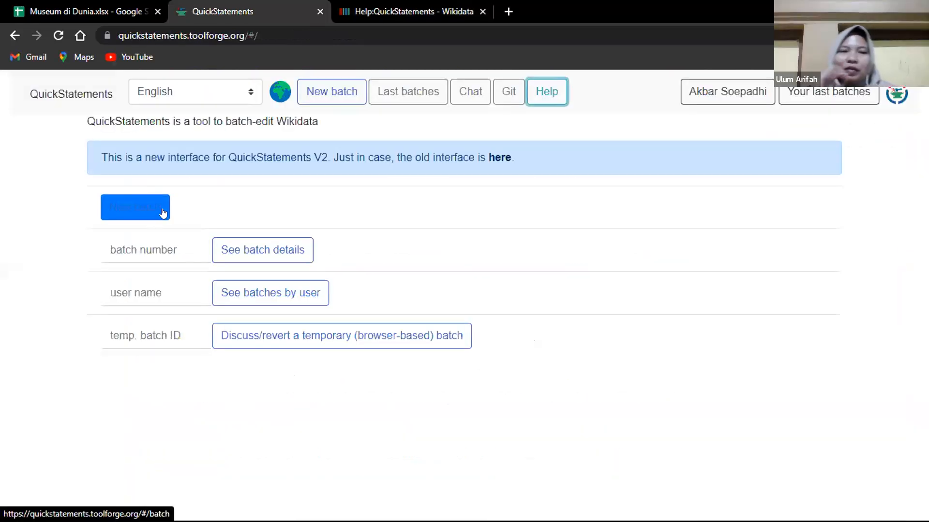
click(382, 11)
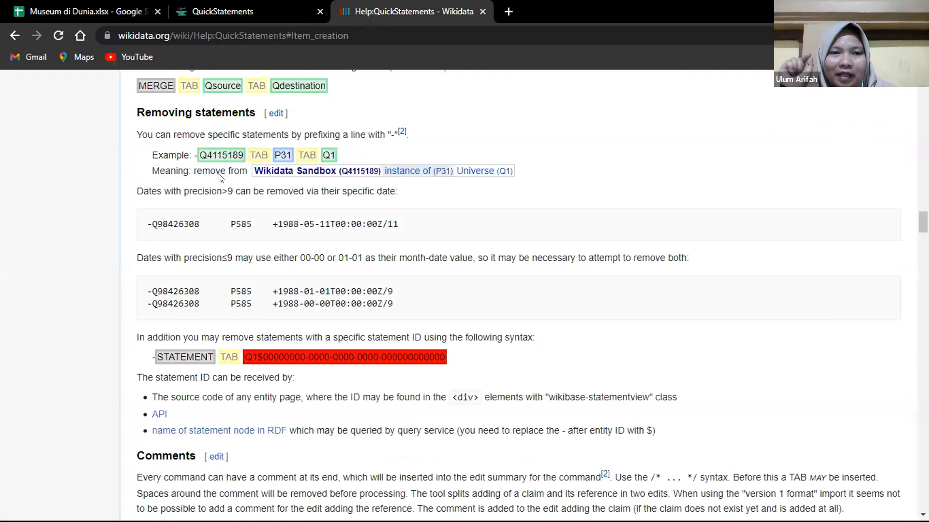
scroll(223, 211, up, 10)
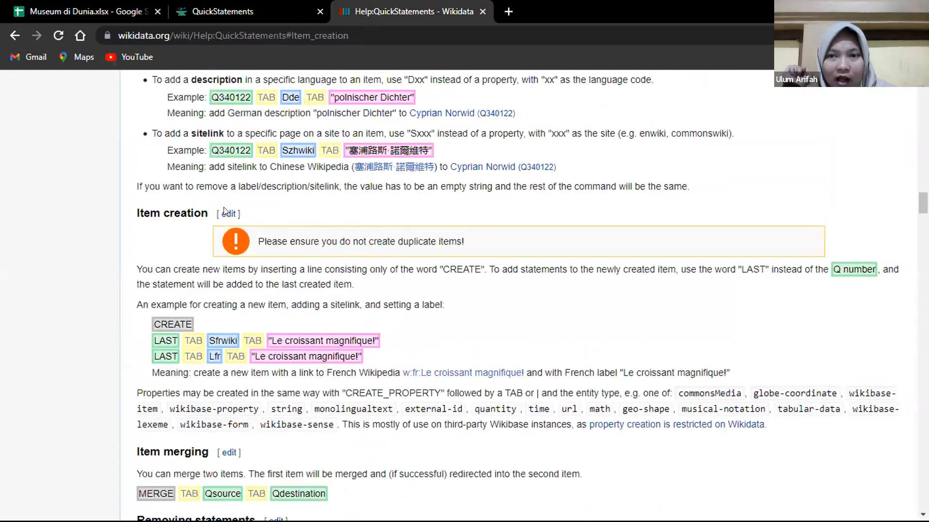
scroll(223, 211, up, 8)
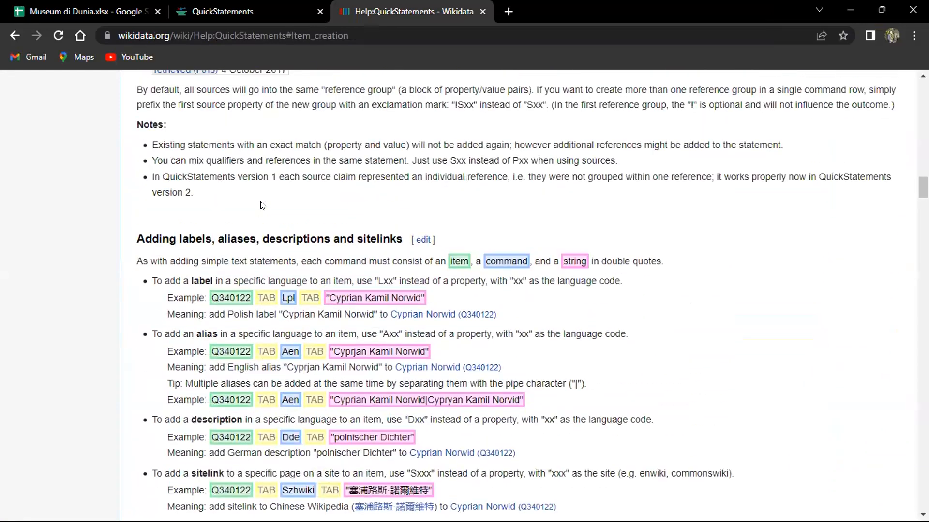
scroll(262, 205, up, 3)
scroll(262, 205, up, 10)
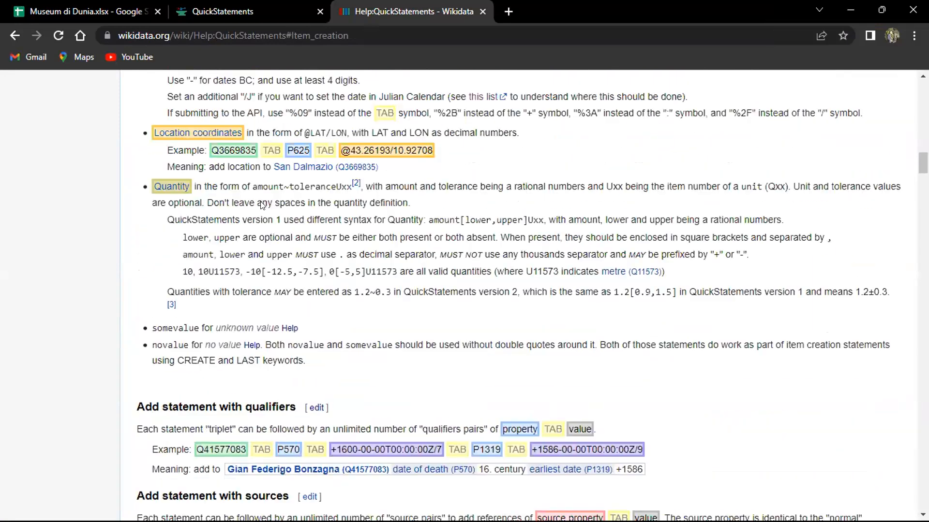
scroll(262, 205, up, 3)
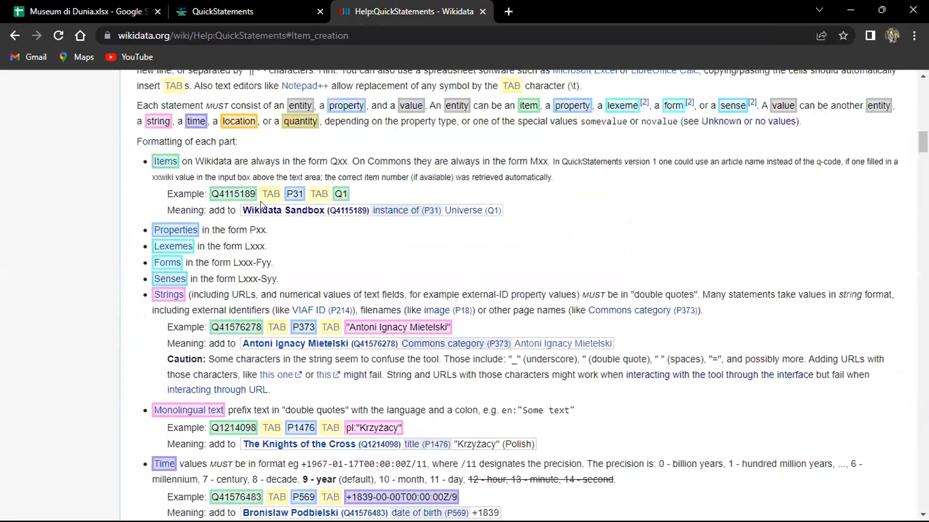
scroll(257, 136, up, 7)
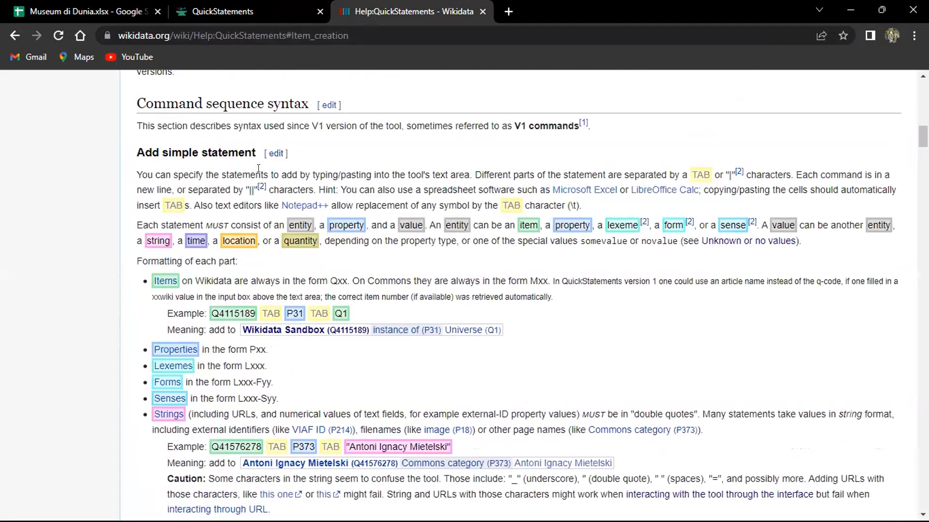
scroll(258, 168, up, 4)
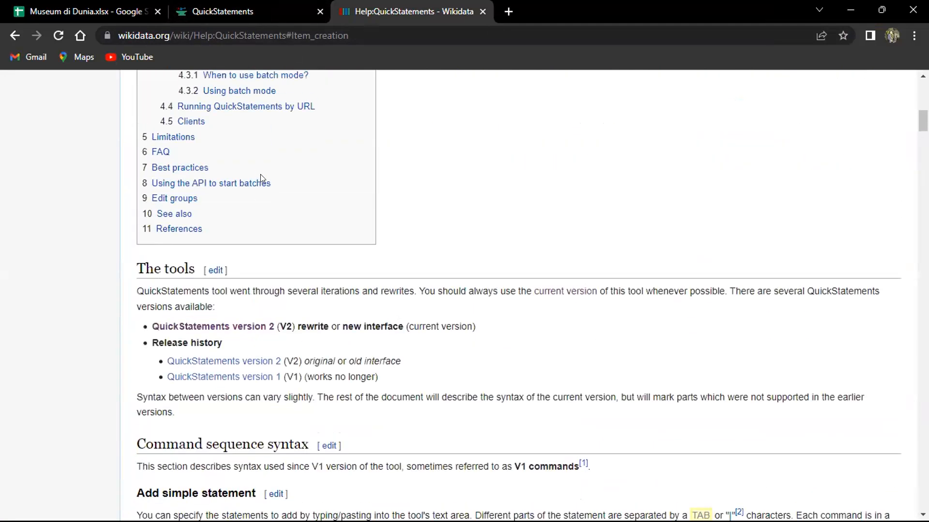
Start a new Wikidata batch in QuickStatements and enter the CSV header qid,P31 with a comma starting the second line
click(223, 11)
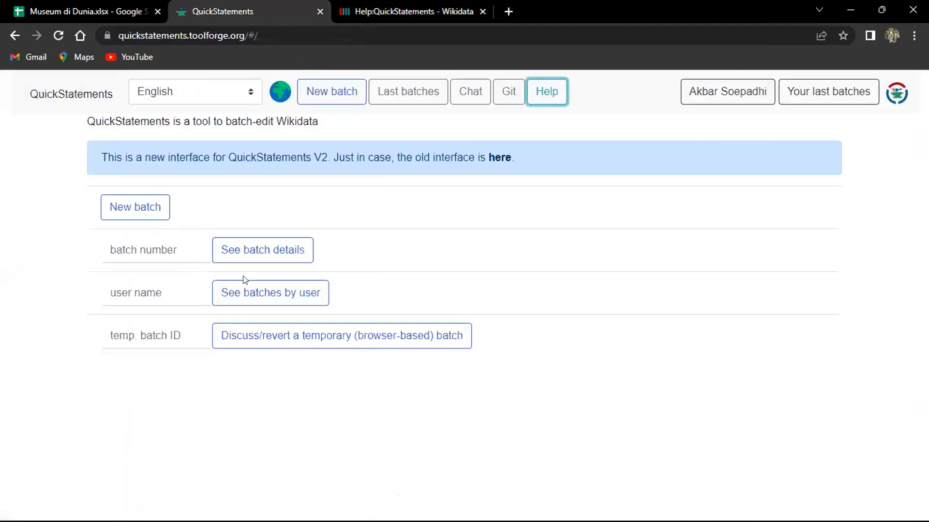
click(127, 211)
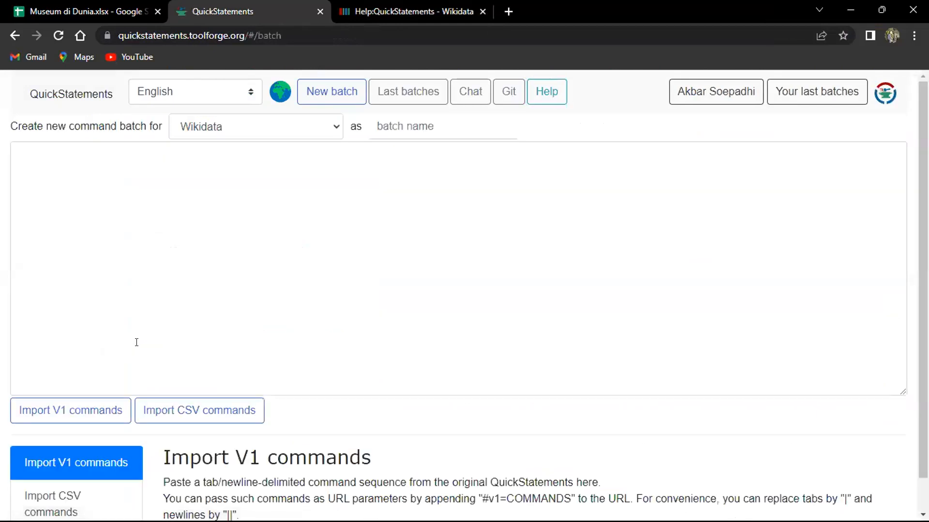
click(42, 179)
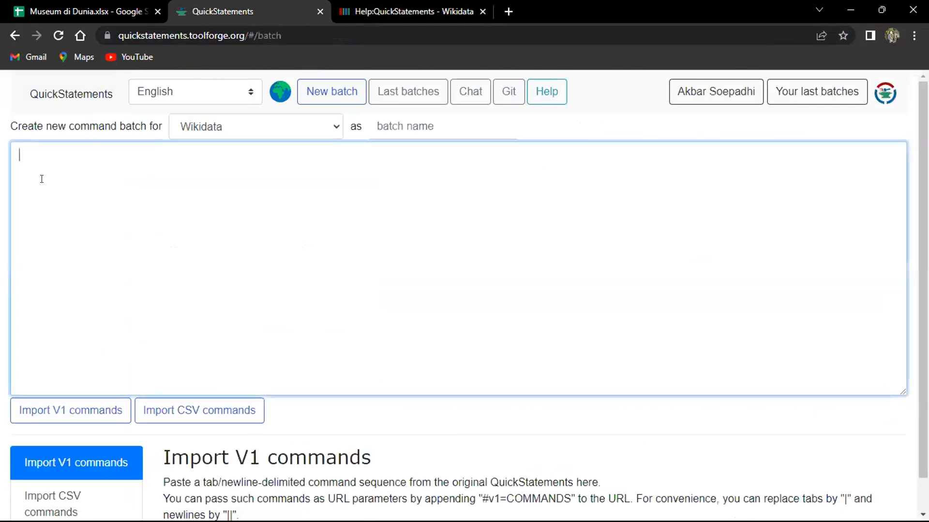
click(161, 415)
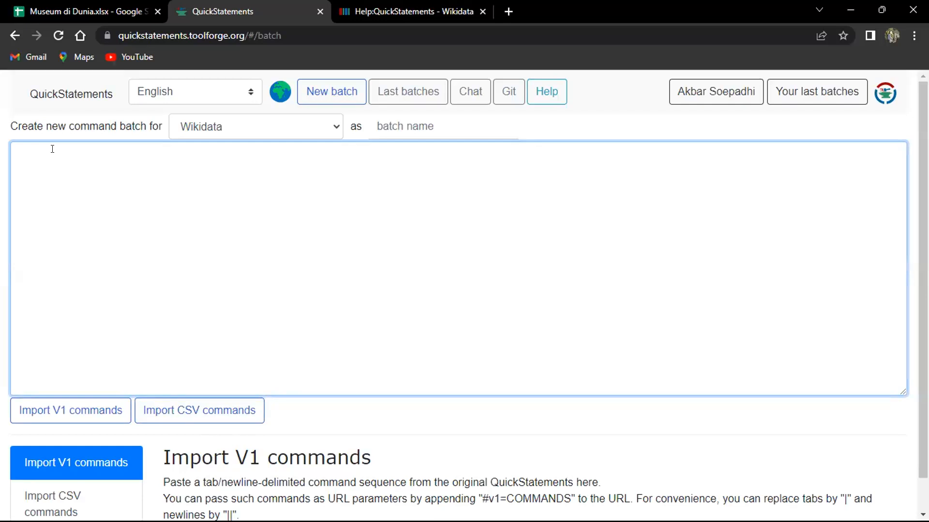
text(qid)
text(,)
text(P31)
text(,)
Look over the QuickStatements help page's contents list and The tools section
click(402, 11)
scroll(246, 286, up, 7)
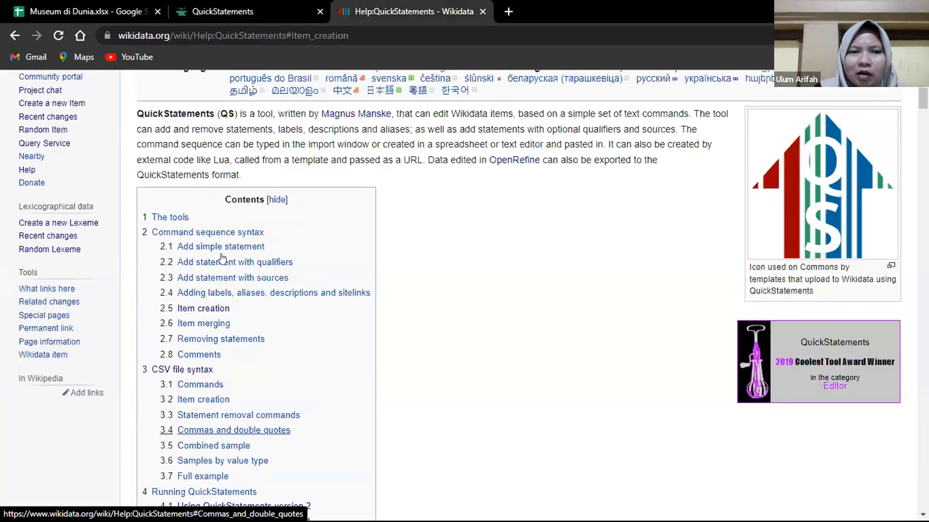
scroll(215, 281, down, 1)
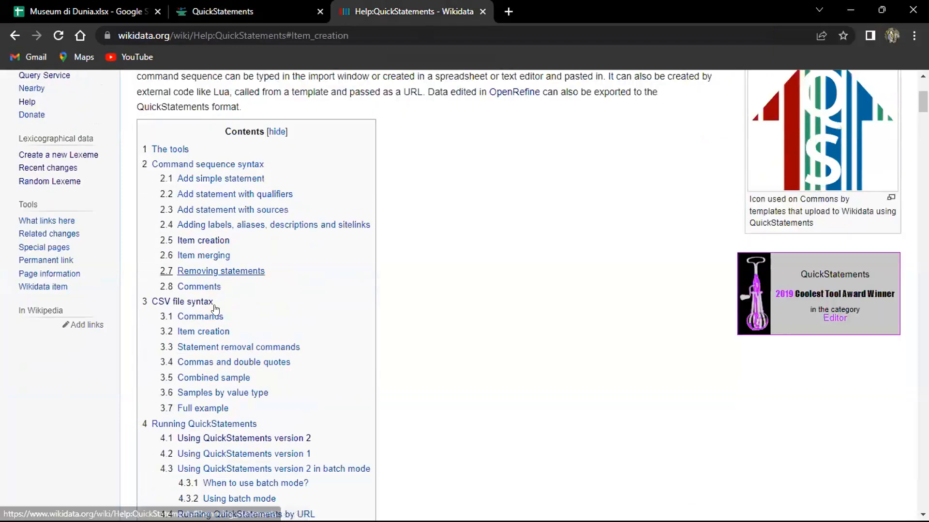
scroll(225, 336, down, 8)
scroll(223, 331, up, 2)
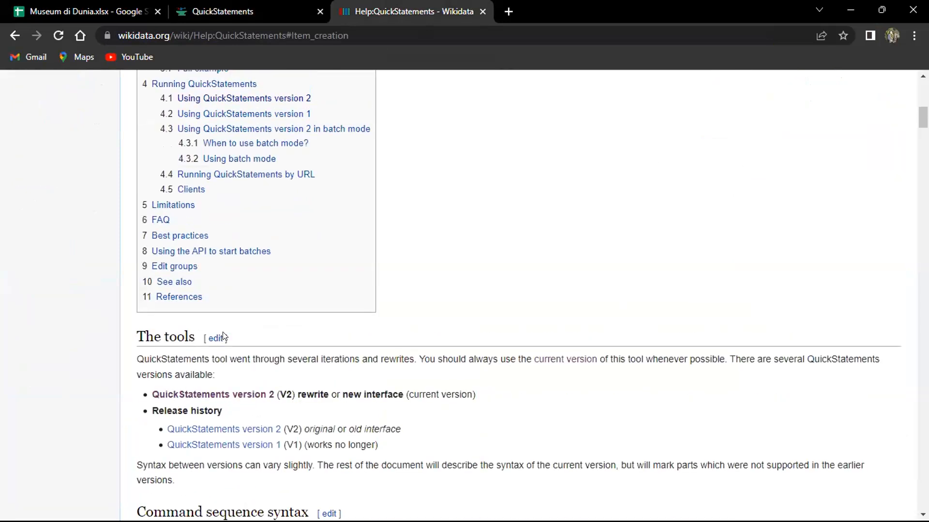
scroll(223, 332, up, 4)
Return to the QuickStatements batch and complete the second line as Q456,Q567
click(234, 3)
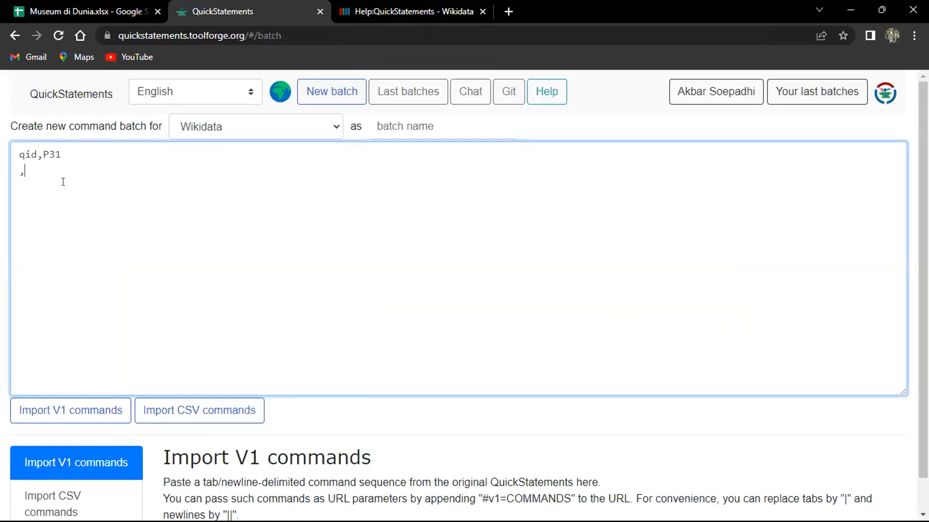
key(BackSpace)
text(q456,q)
key(BackSpace)
text(Q567)
key(Left)
key(Left)
key(Left)
key(Left)
key(BackSpace)
text(Q)
Delete the item ID Q456 from the second line, leaving the qid value empty
key(Left)
key(shift+Right)
key(shift+Right)
key(shift+Right)
key(shift+Right)
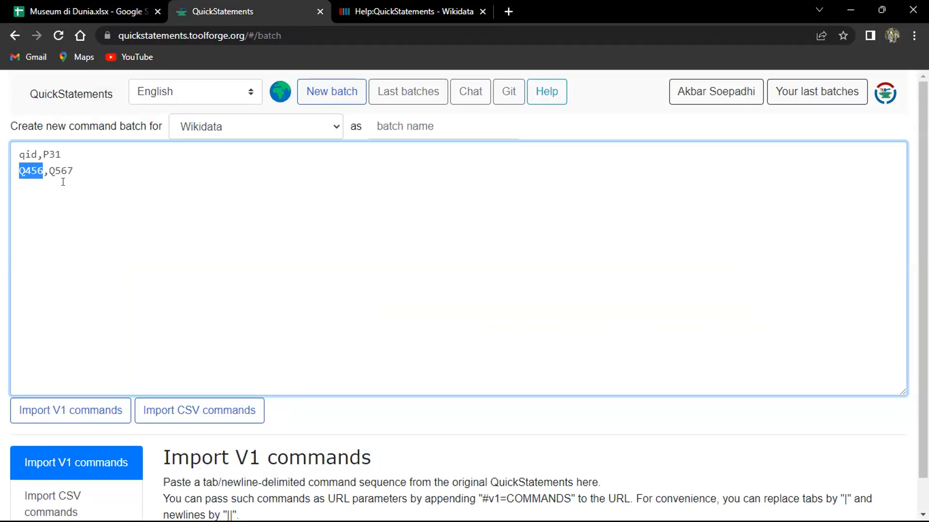
key(BackSpace)
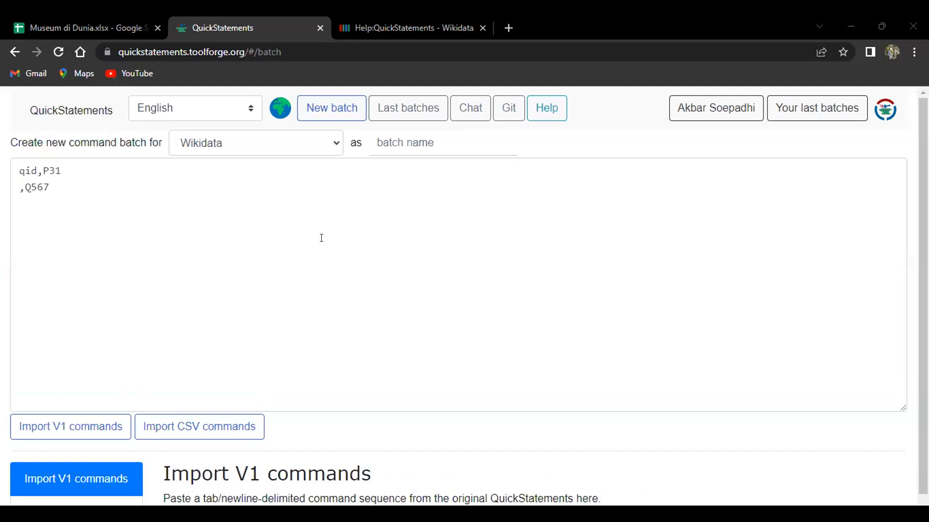
Go to the help page's CSV file syntax section and examine the label, description, alias and sitelink commands
click(385, 13)
scroll(288, 231, up, 2)
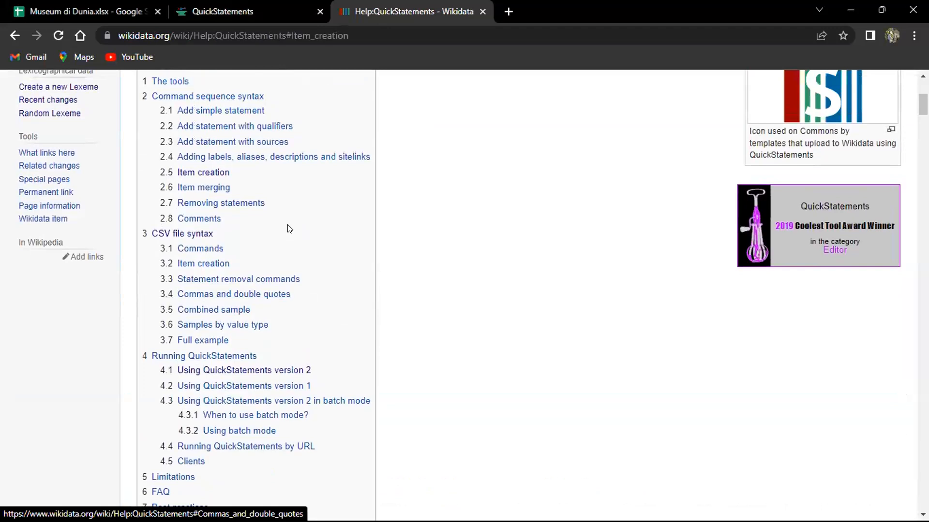
click(234, 11)
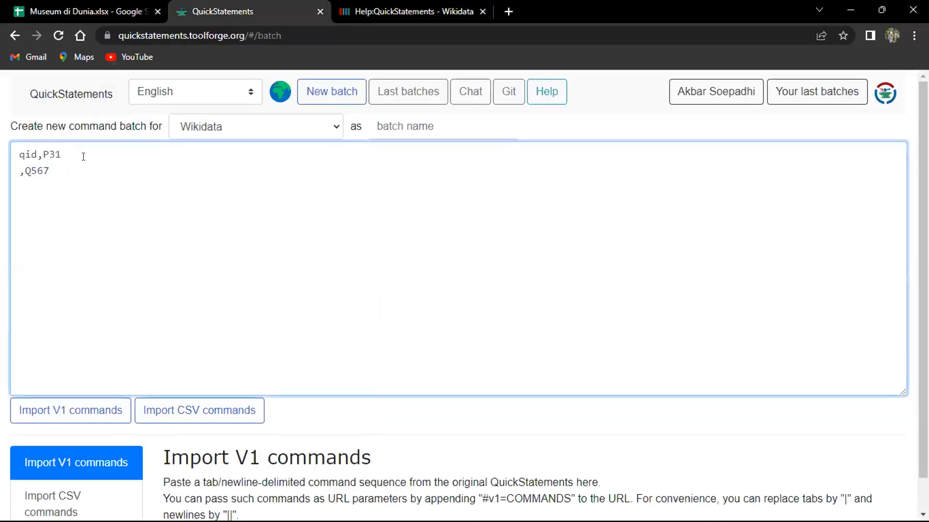
click(344, 12)
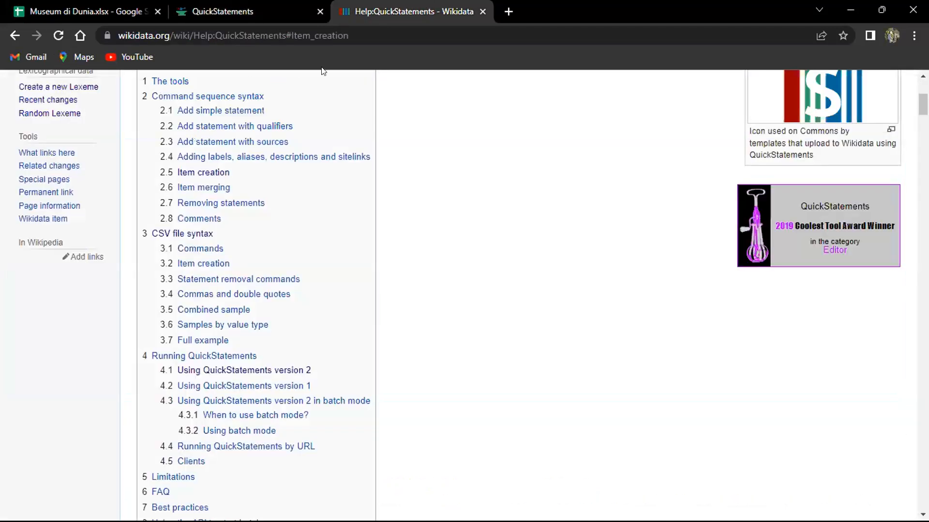
click(197, 170)
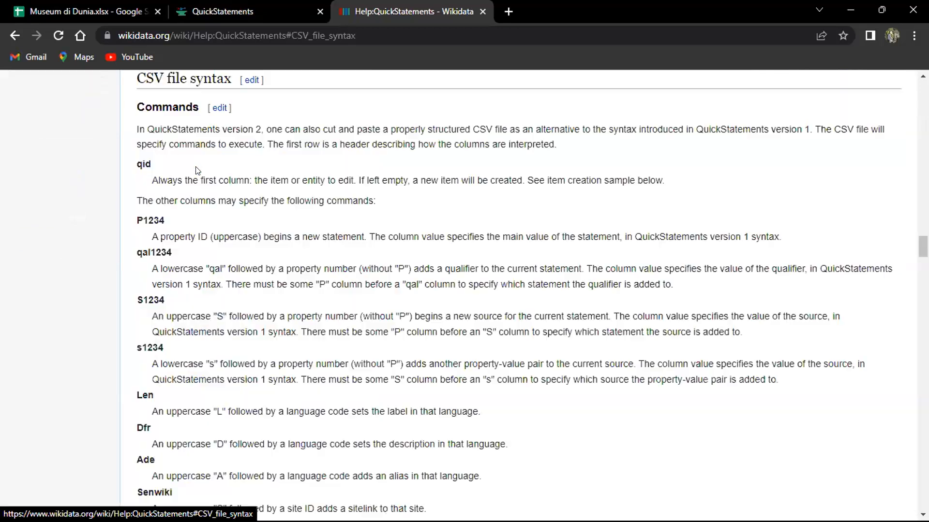
scroll(169, 310, down, 4)
scroll(157, 286, up, 1)
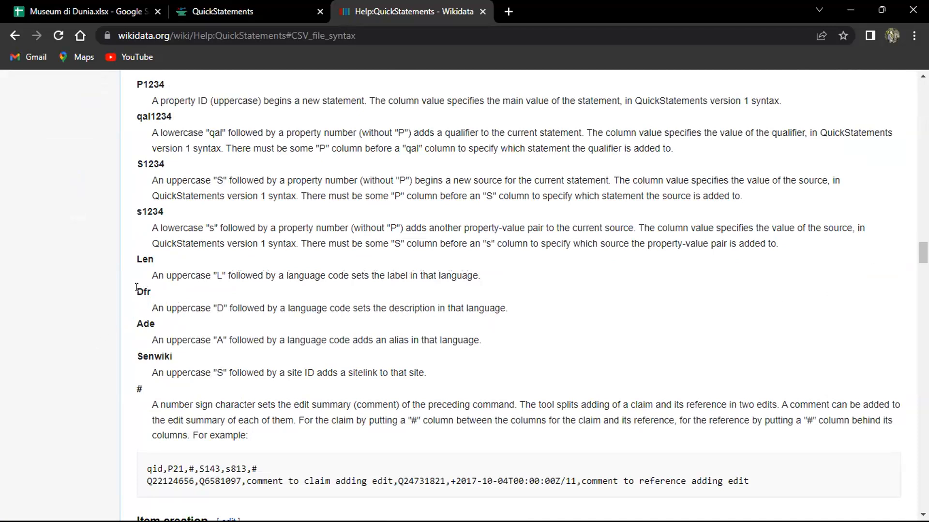
Replace the P31 column header with Did in the QuickStatements batch text
click(236, 4)
key(BackSpace)
key(BackSpace)
key(BackSpace)
text(Did)
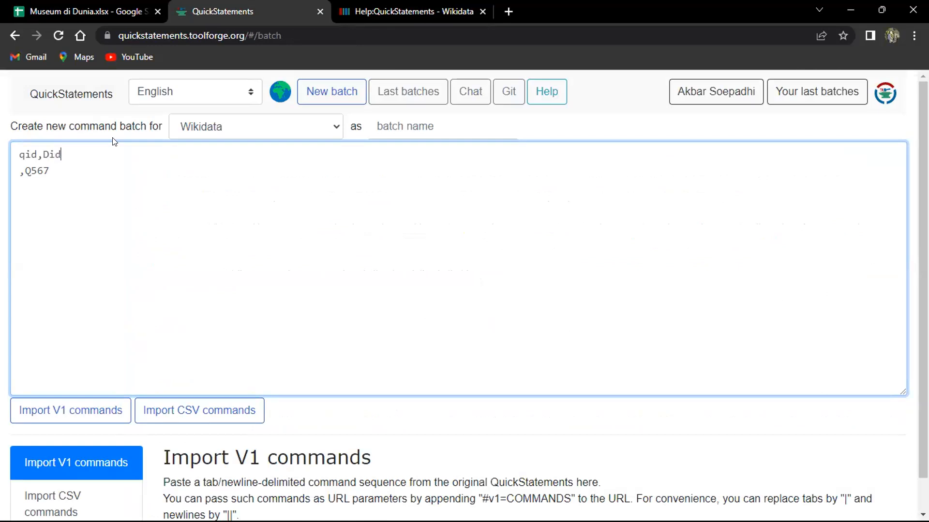
Add a line for Q456 with a sample name in double quotes as its Indonesian description, checking the help page's CSV syntax
key(Return)
text(Q456,)
click(346, 6)
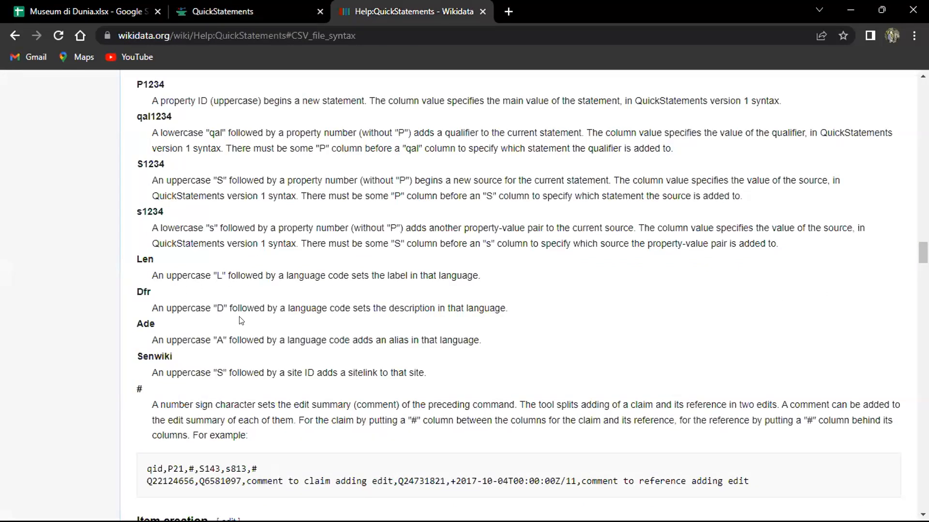
scroll(231, 314, down, 7)
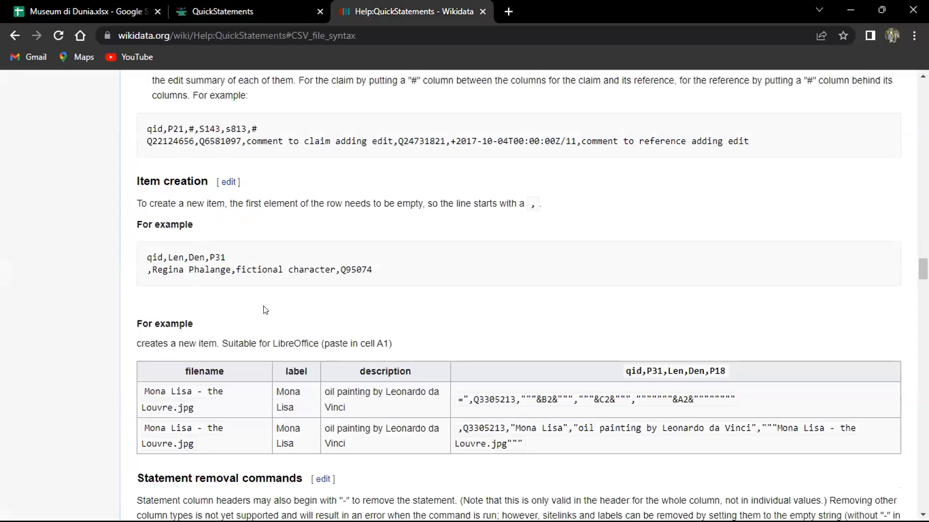
scroll(275, 292, up, 5)
click(250, 10)
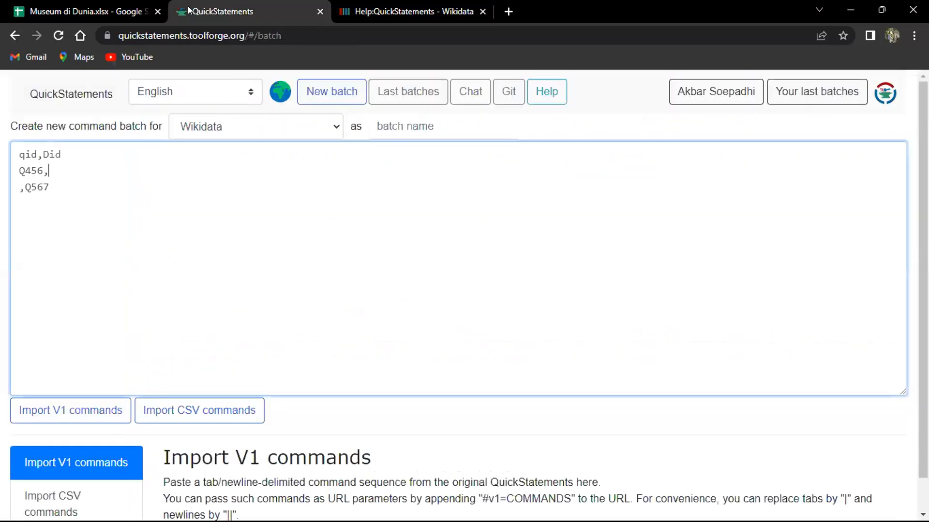
text("")
text(Agus)
Delete the last line containing ,Q567 from the batch text
click(71, 192)
key(BackSpace)
key(BackSpace)
key(BackSpace)
key(BackSpace)
key(BackSpace)
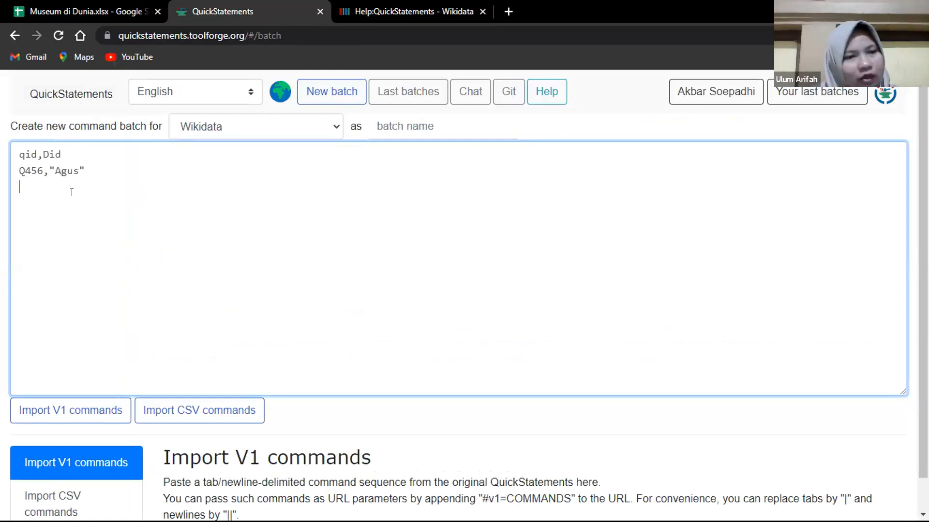
Copy the first Item creation example, with header qid,Len,Den,P31 and its value row, from the QuickStatements help page
click(441, 11)
click(150, 6)
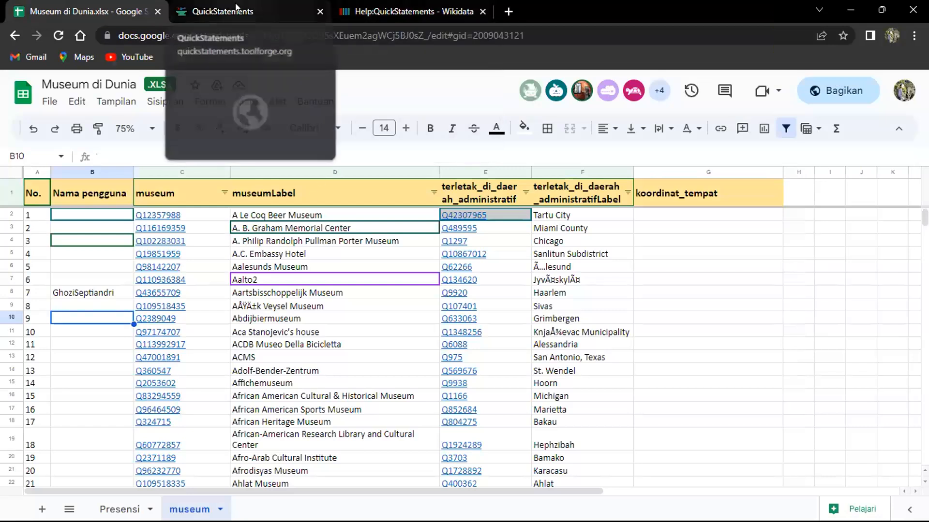
click(365, 11)
scroll(320, 231, down, 3)
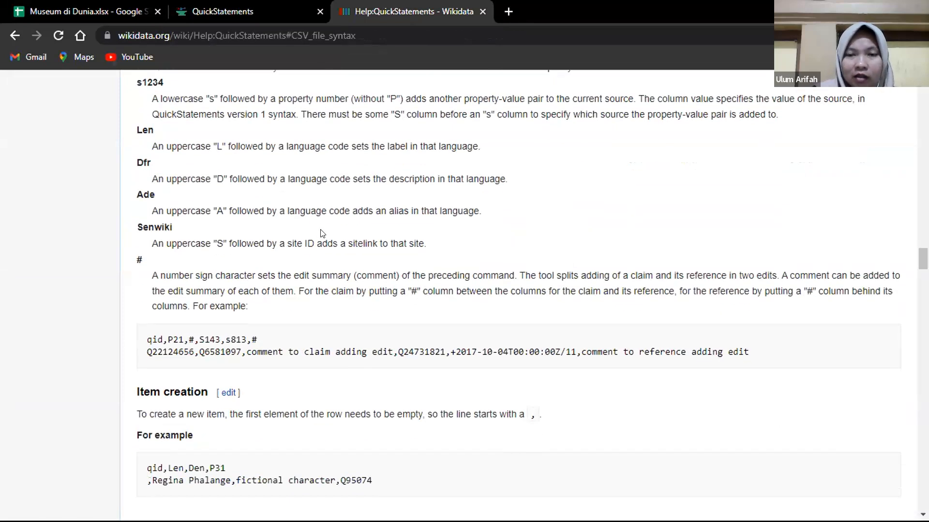
scroll(324, 259, down, 1)
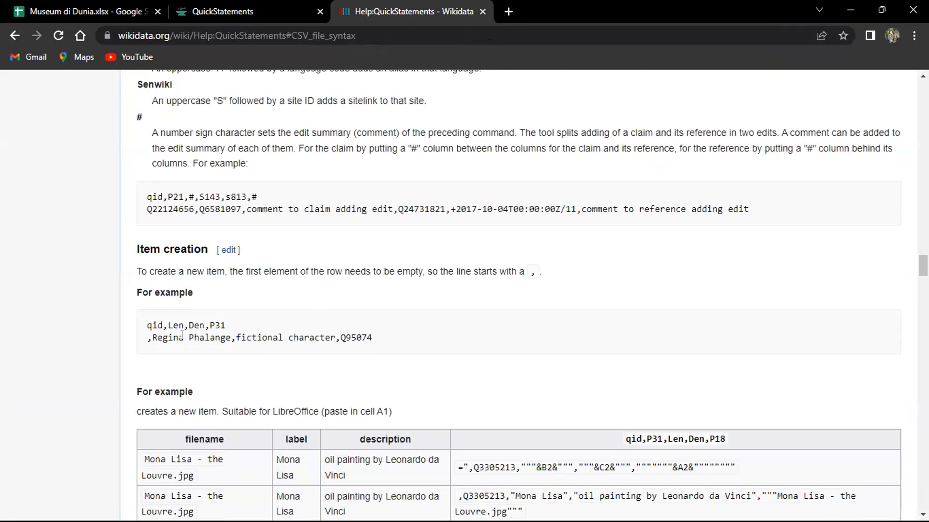
scroll(182, 335, down, 2)
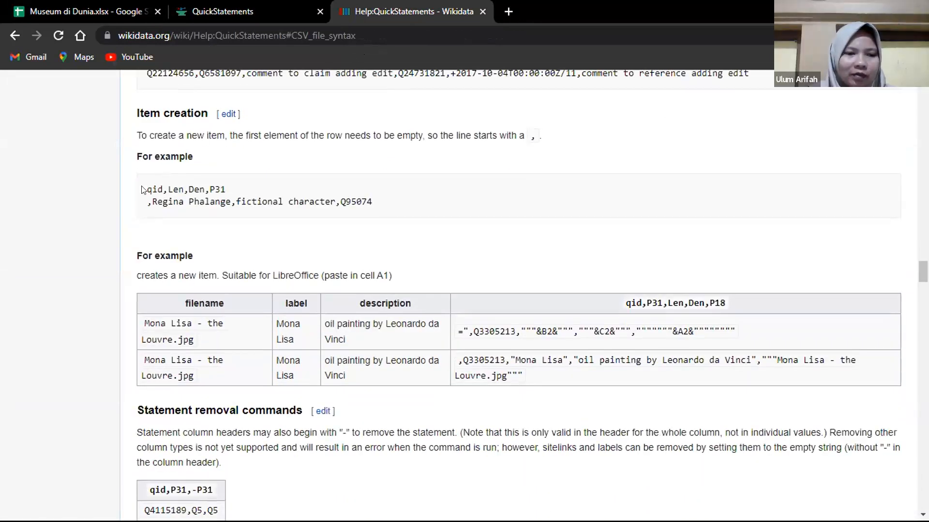
drag(143, 190, 392, 202)
key(ctrl+c)
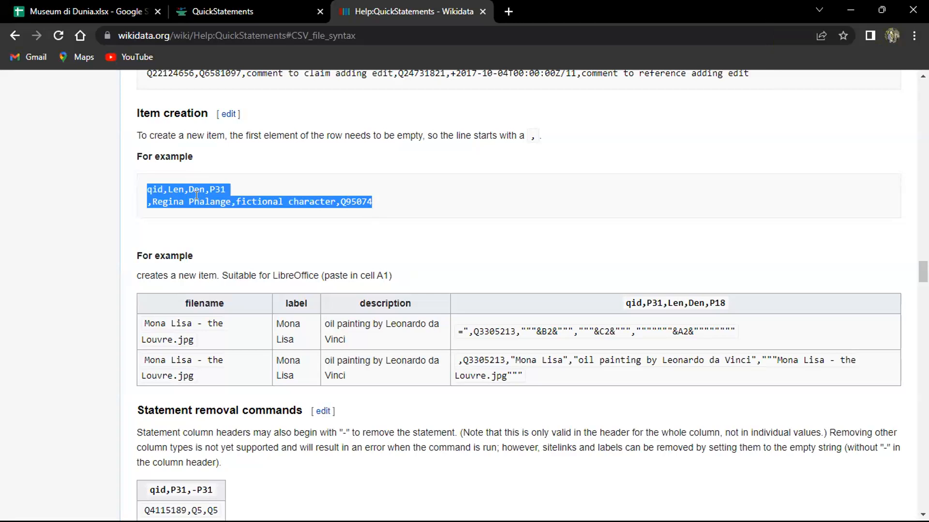
Examine how the header row and the value row of the help page's item creation example correspond
click(217, 194)
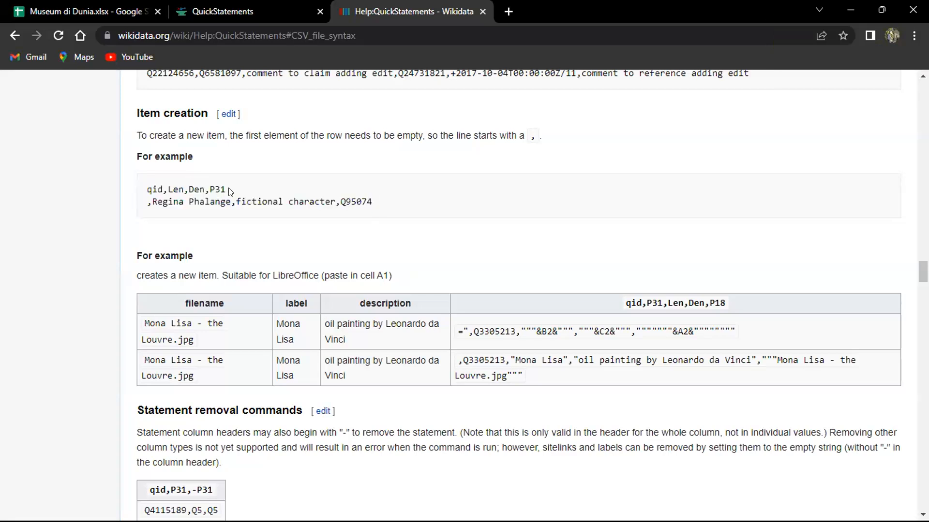
drag(144, 190, 230, 193)
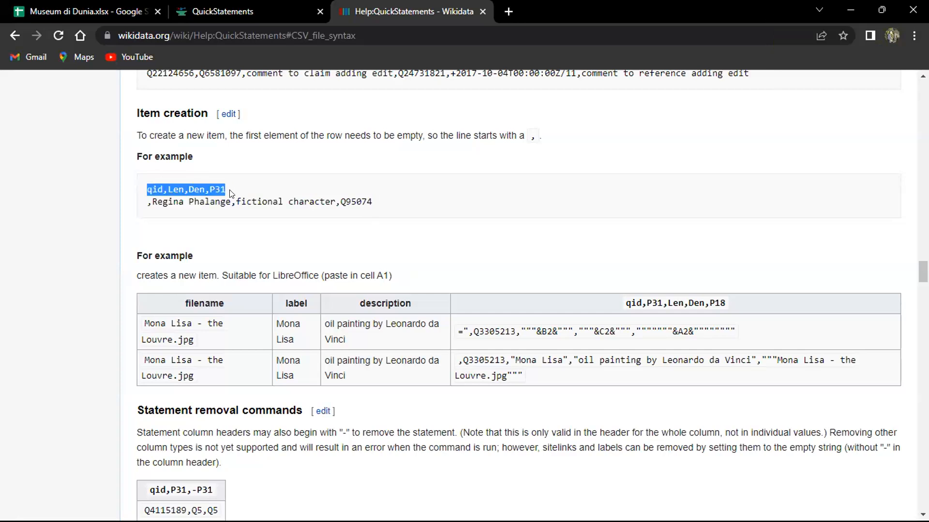
click(146, 202)
drag(146, 202, 377, 213)
drag(146, 188, 393, 211)
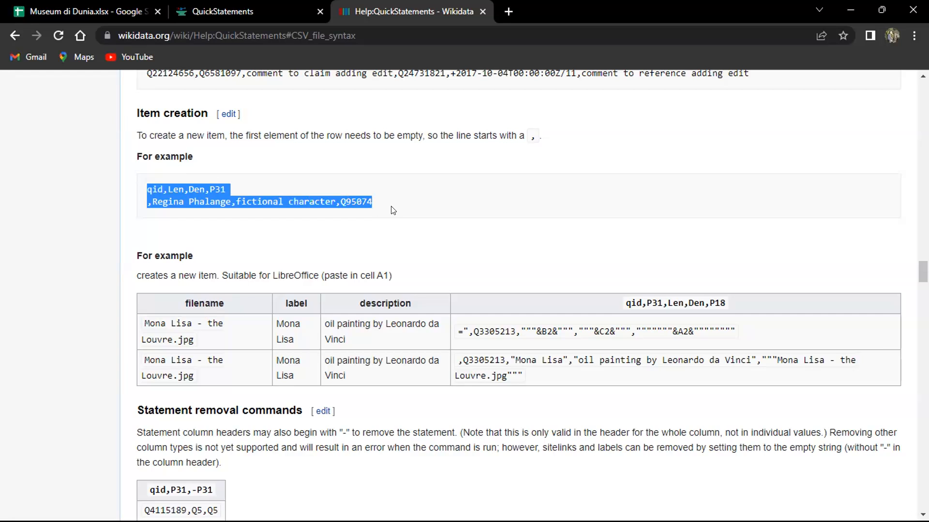
Replace the whole QuickStatements batch text with the copied item creation example and import it as CSV commands
click(218, 11)
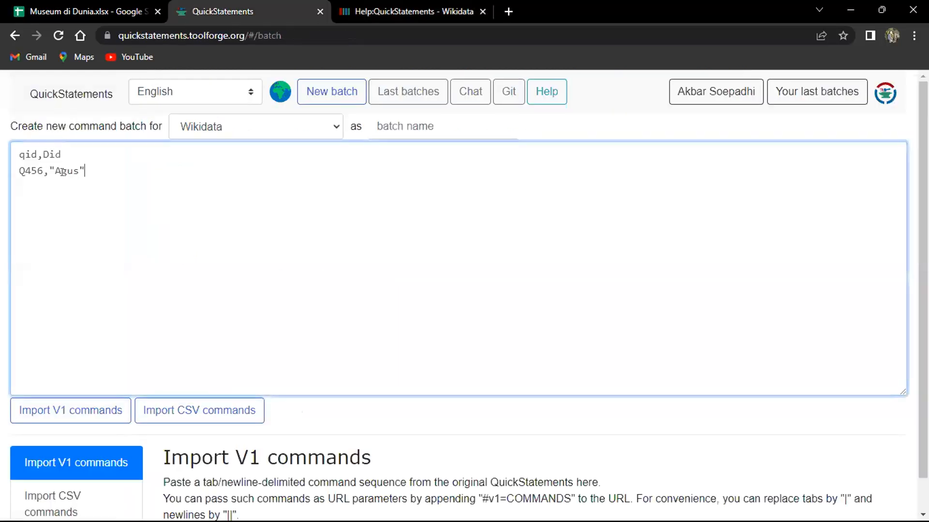
key(ctrl+a)
key(ctrl+v)
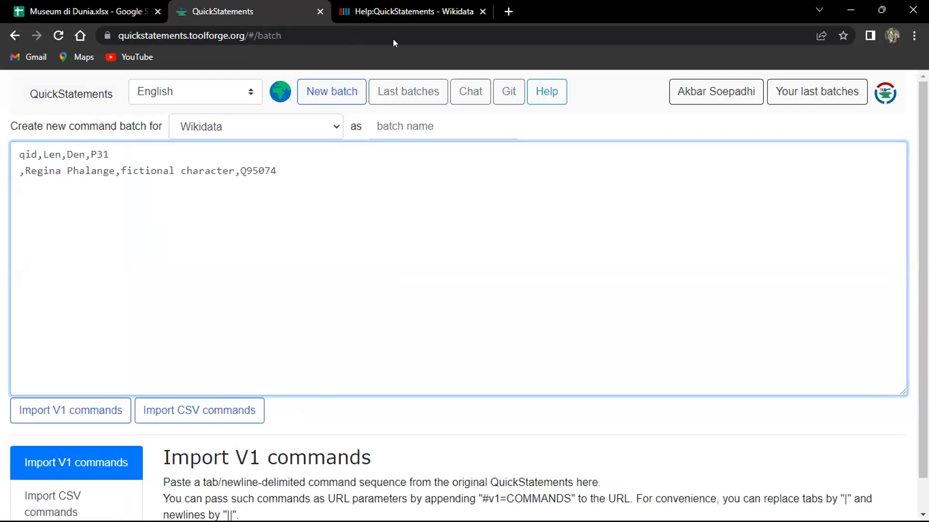
click(206, 414)
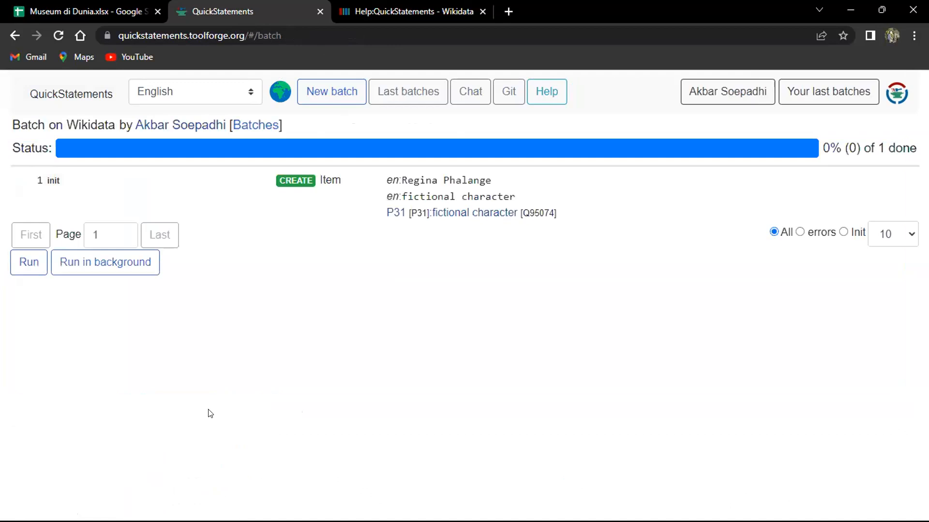
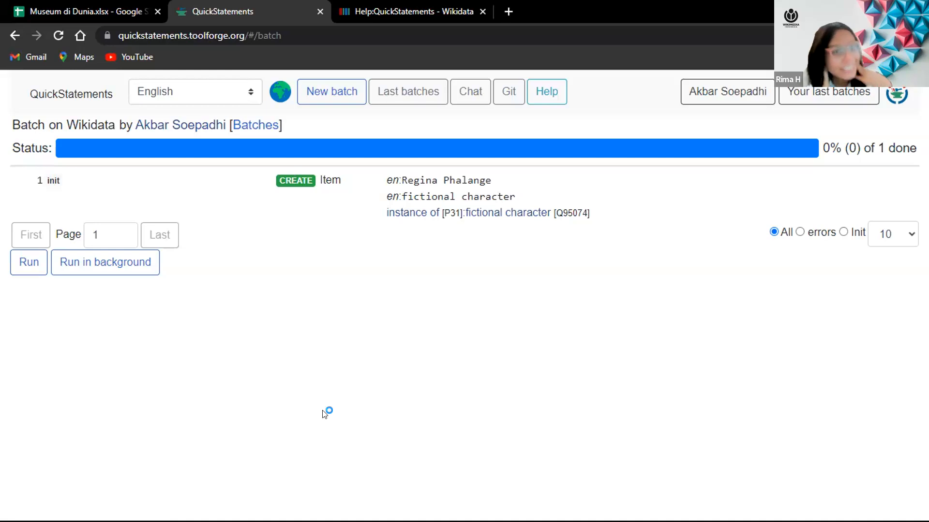
Leave the batch preview, create a new QuickStatements batch and paste the item creation example into it again
click(83, 8)
click(274, 5)
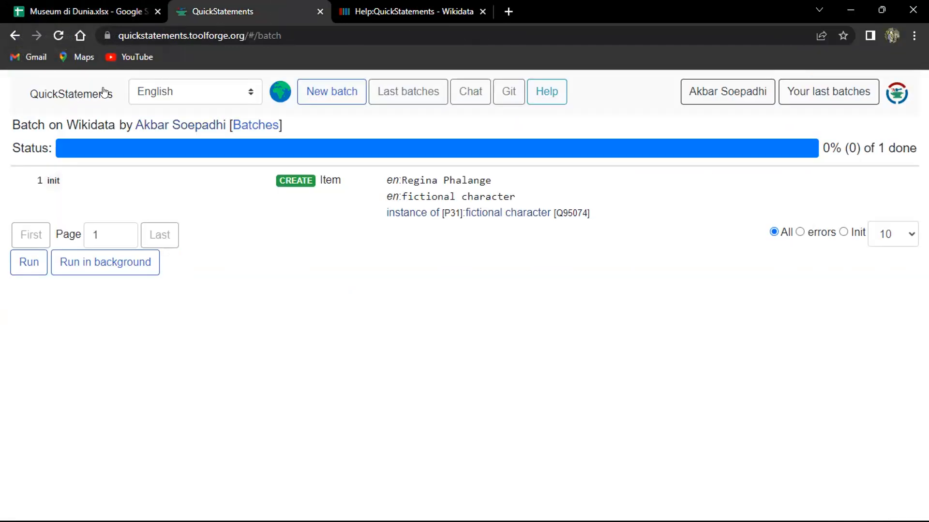
click(14, 36)
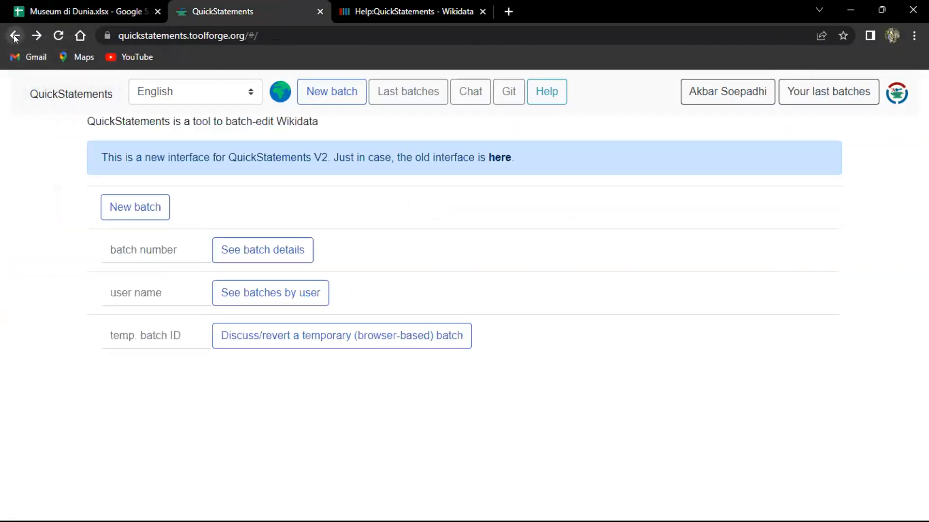
click(134, 211)
click(93, 170)
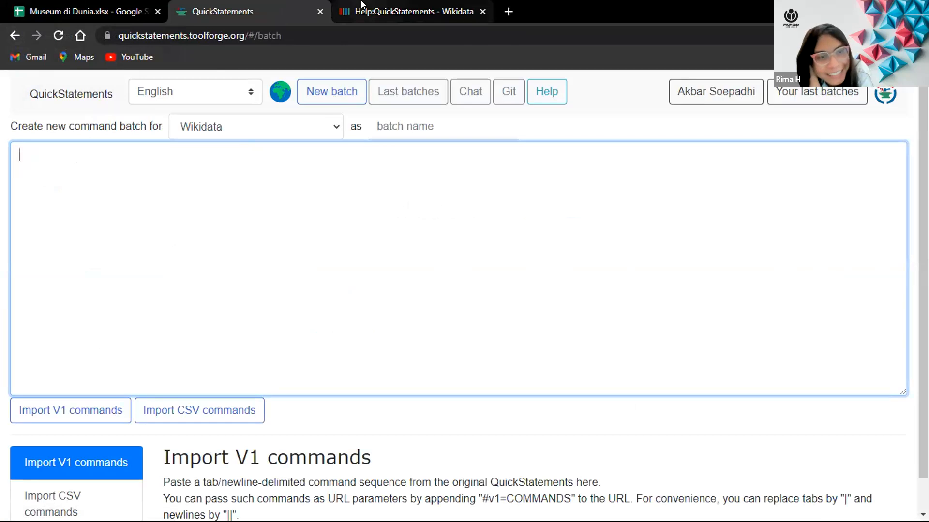
text(qid,Len,Den,P31 ,Regina Phalange,fictional character,Q95074)
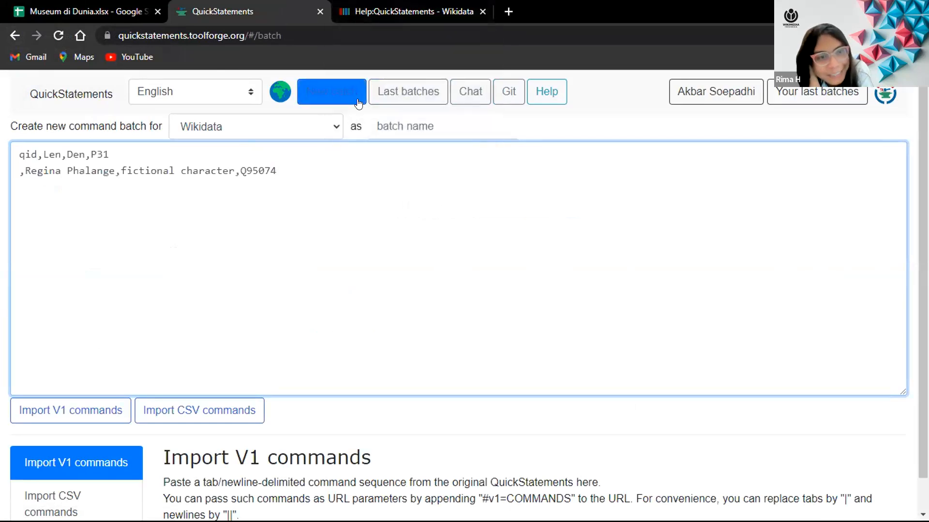
Duplicate the fictional character row on a new line and set the copy's P31 value to Q95075
key(shift+Home)
key(ctrl+c)
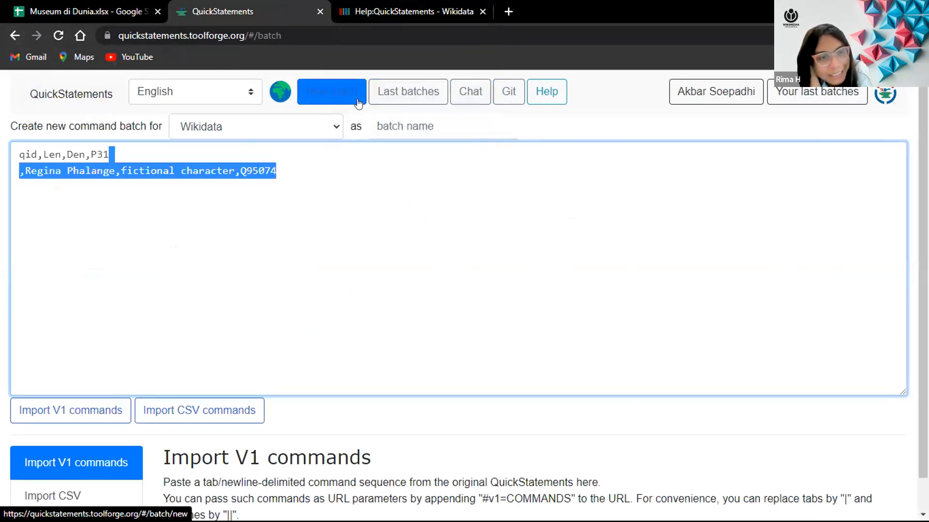
key(End)
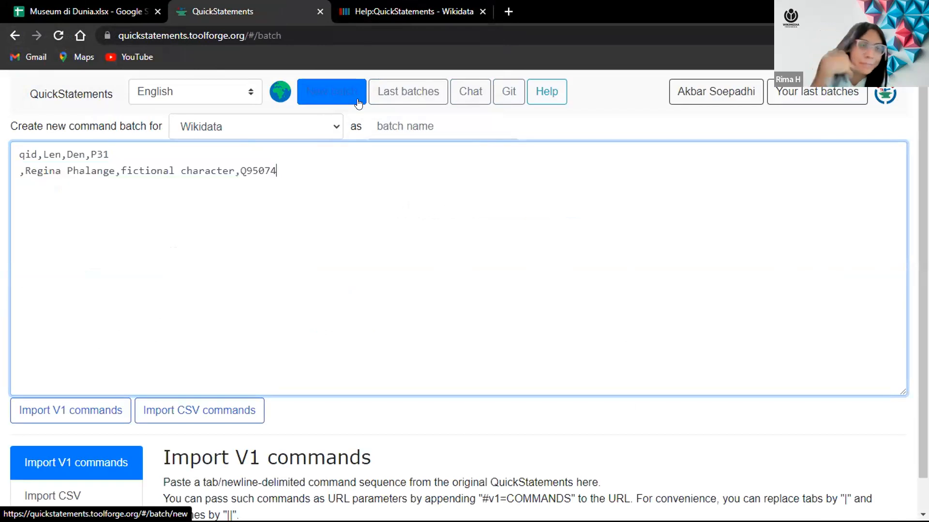
key(ctrl+v)
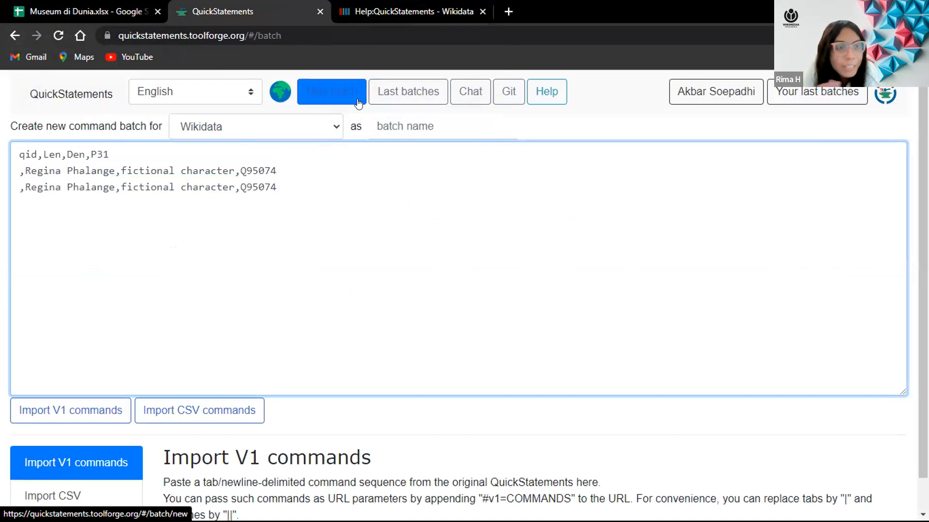
key(Left)
key(Left)
key(Left)
key(Left)
key(Left)
key(Left)
key(Left)
key(Left)
key(Left)
key(Left)
key(Left)
key(Left)
key(Left)
key(Left)
key(Left)
key(Left)
key(Left)
key(Left)
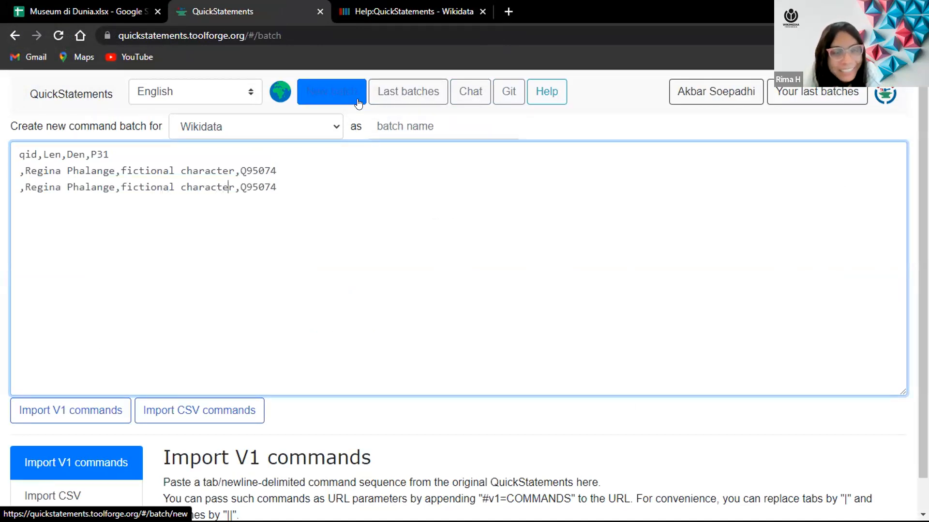
key(Right)
key(Right)
key(BackSpace)
text(5)
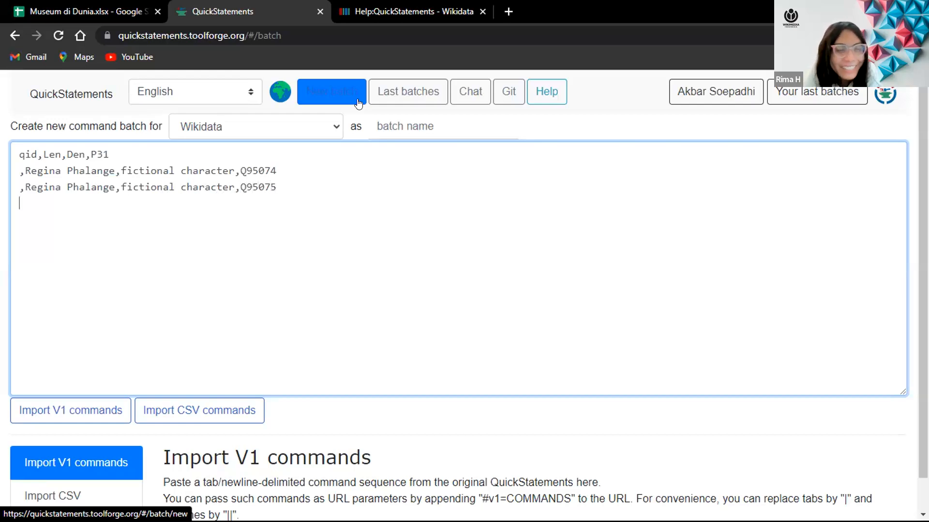
Add a third fictional character row with P31 value Q95076 and import the batch as CSV commands
key(ctrl+v)
key(BackSpace)
text(6)
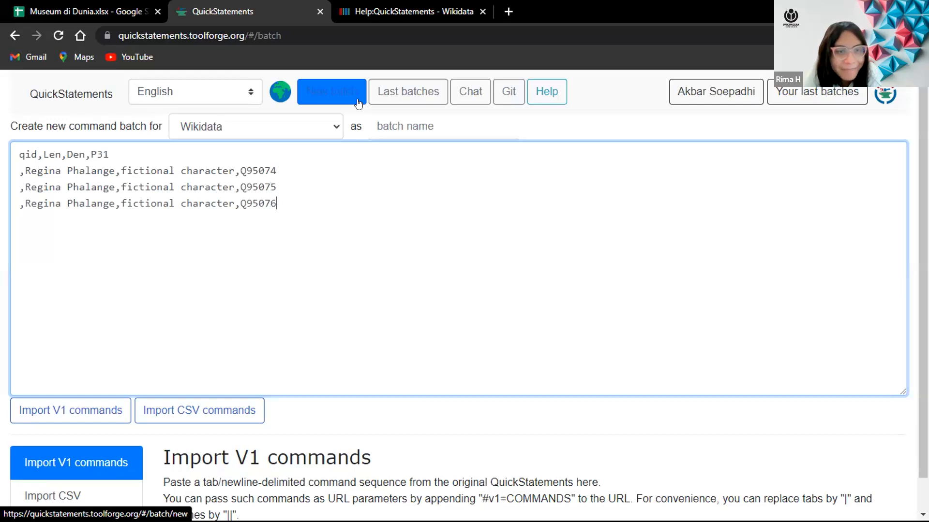
click(189, 412)
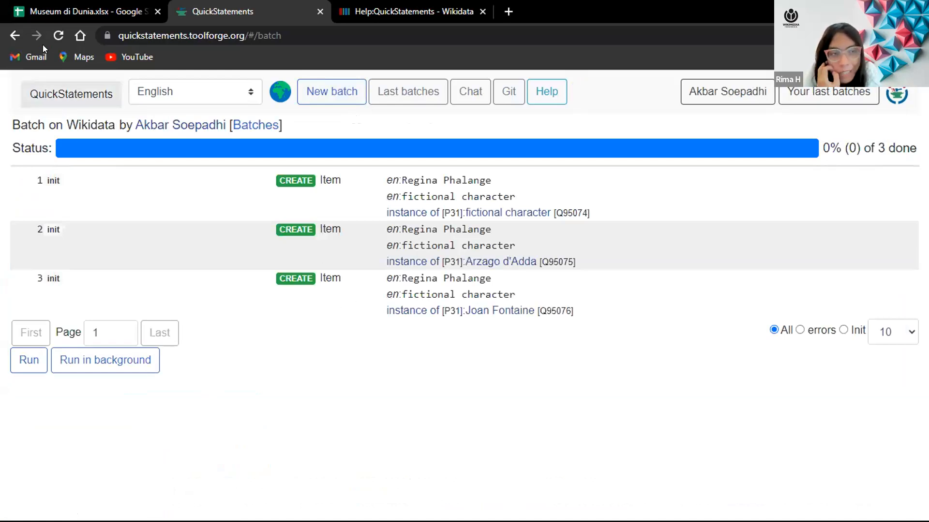
Leave the preview without running the batch and open a new empty QuickStatements batch
click(15, 35)
click(160, 200)
click(139, 179)
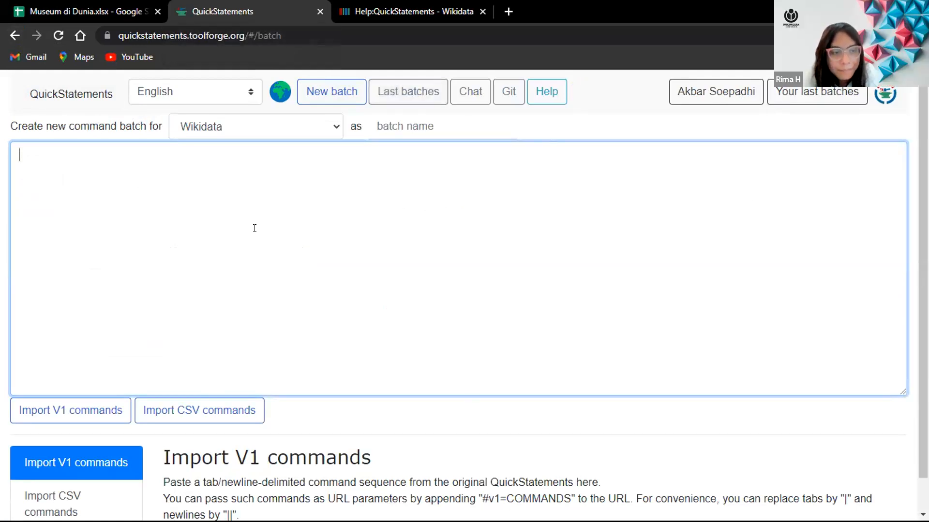
click(332, 99)
click(418, 12)
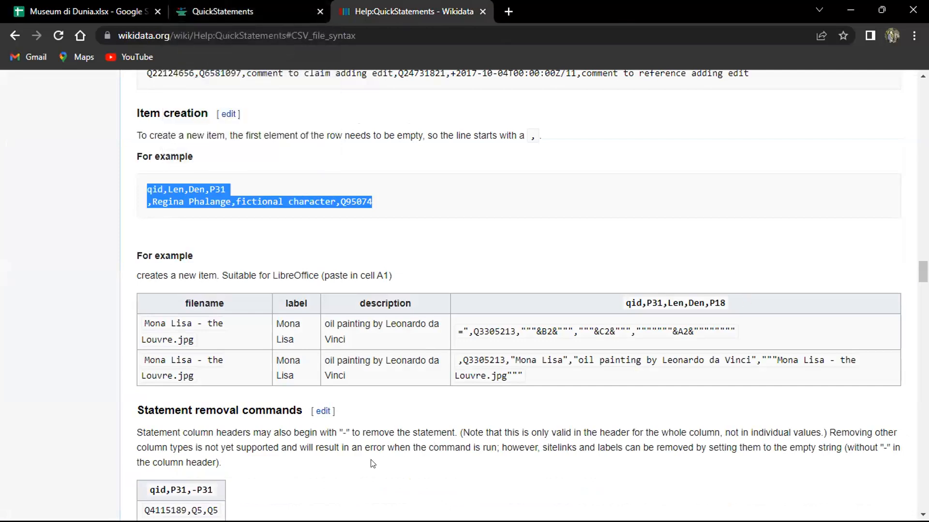
key(alt+Tab)
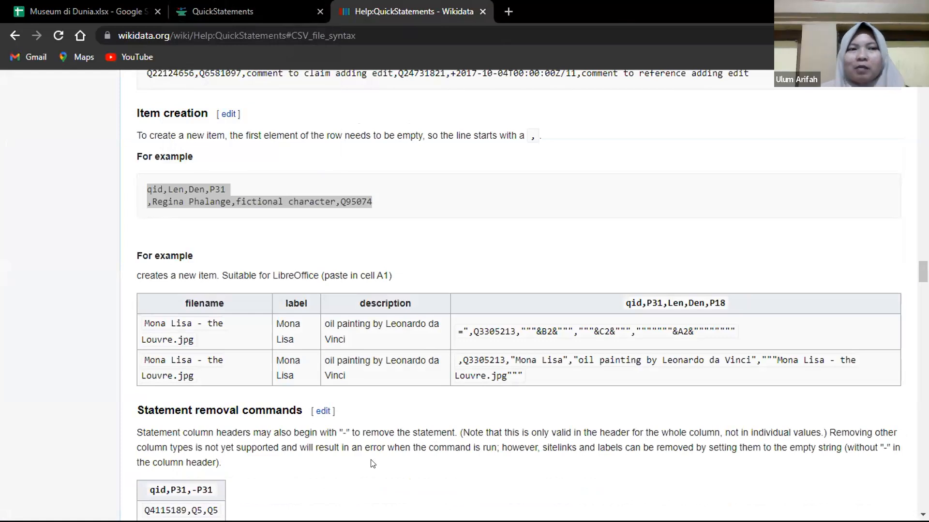
click(220, 2)
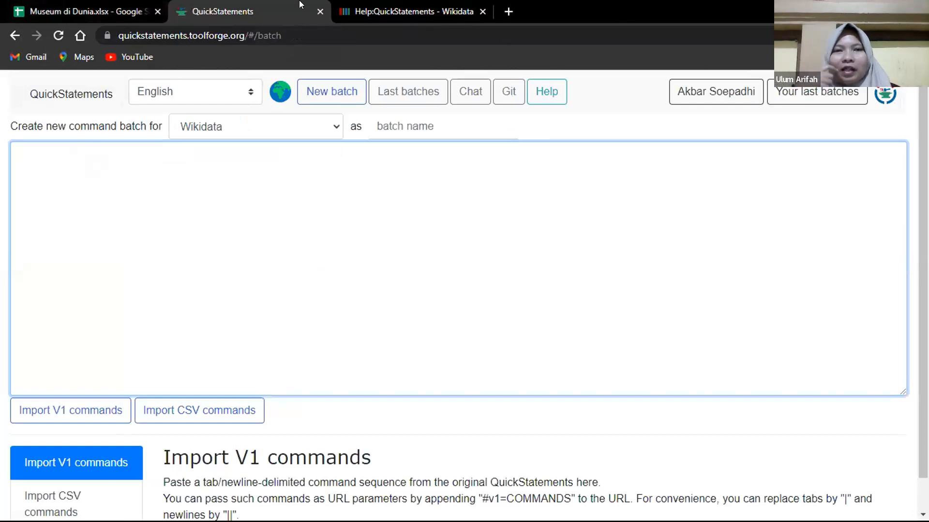
Copy the A Le Coq Beer Museum's item ID from the spreadsheet and start the QuickStatements header with "qid,"
click(99, 8)
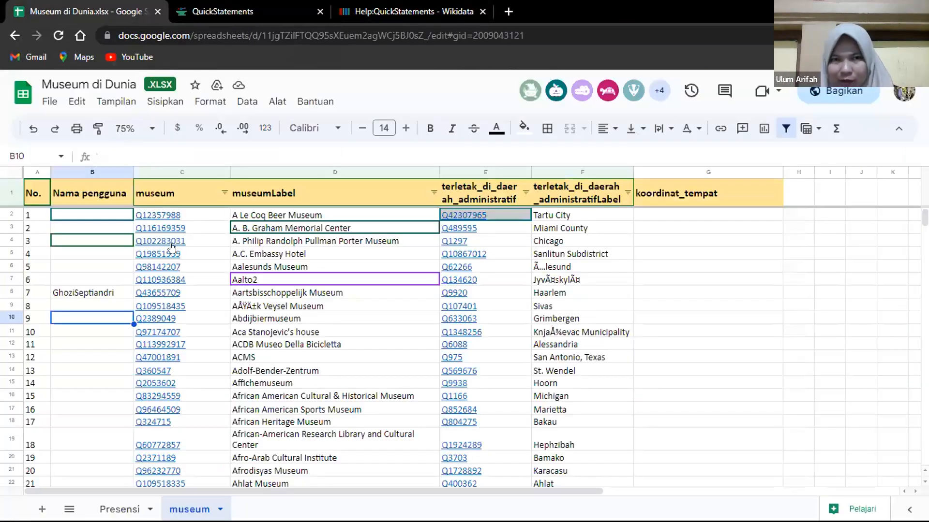
click(163, 211)
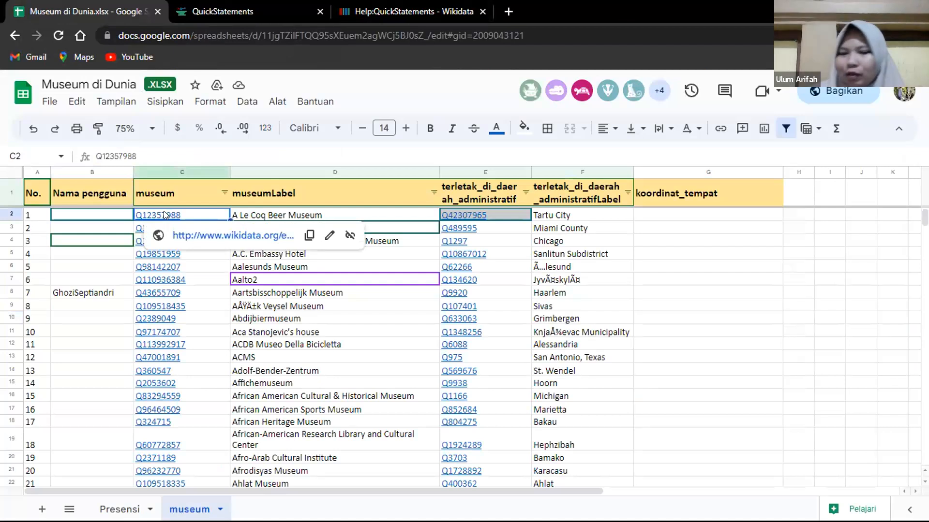
click(223, 12)
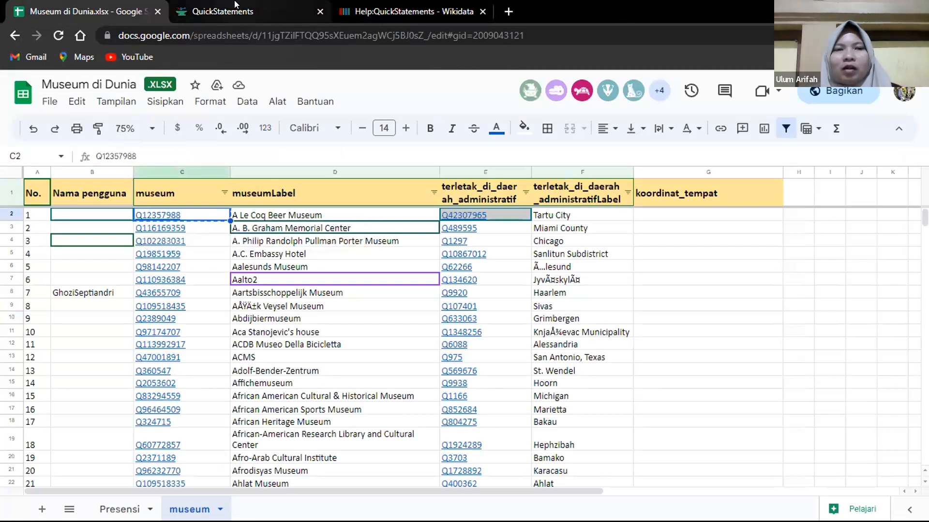
text(qid,)
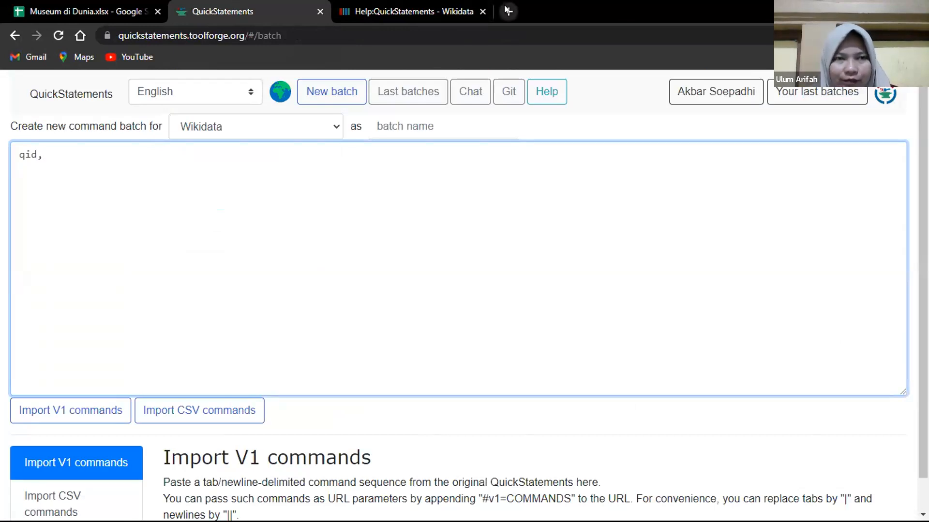
Consult the QuickStatements help page and complete the batch header as "qid,P625"
click(436, 11)
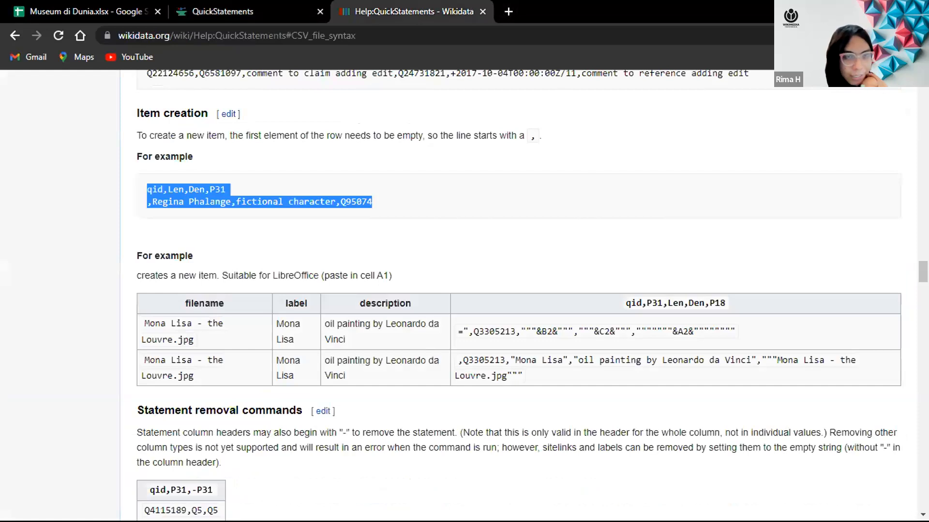
drag(923, 272, 923, 91)
click(725, 106)
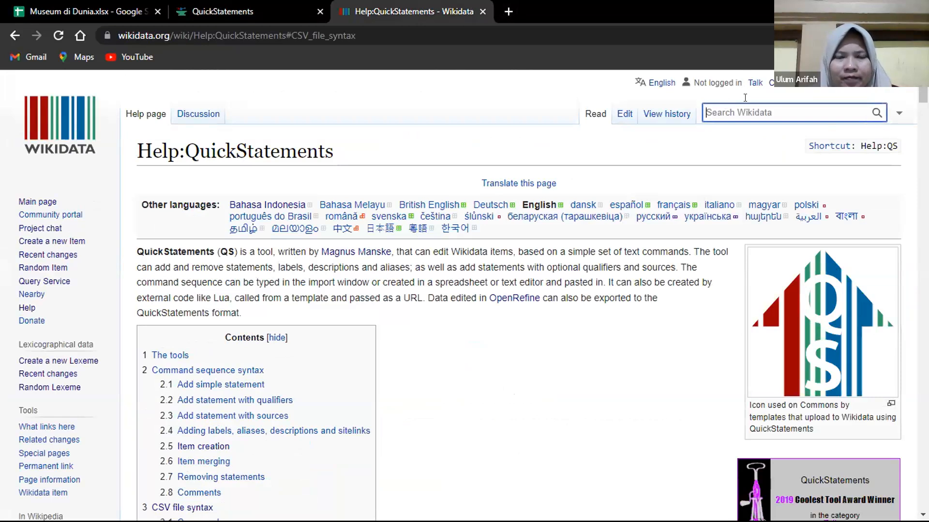
scroll(728, 106, down, 1)
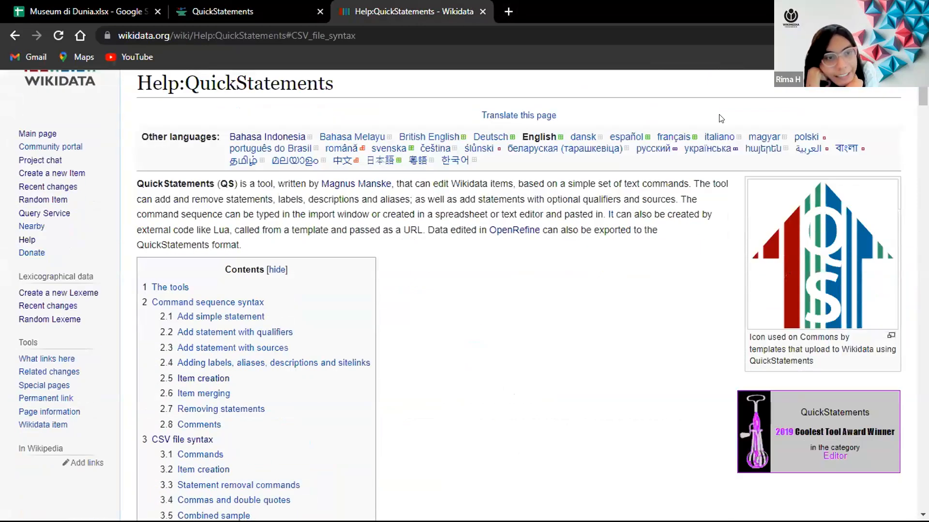
click(208, 11)
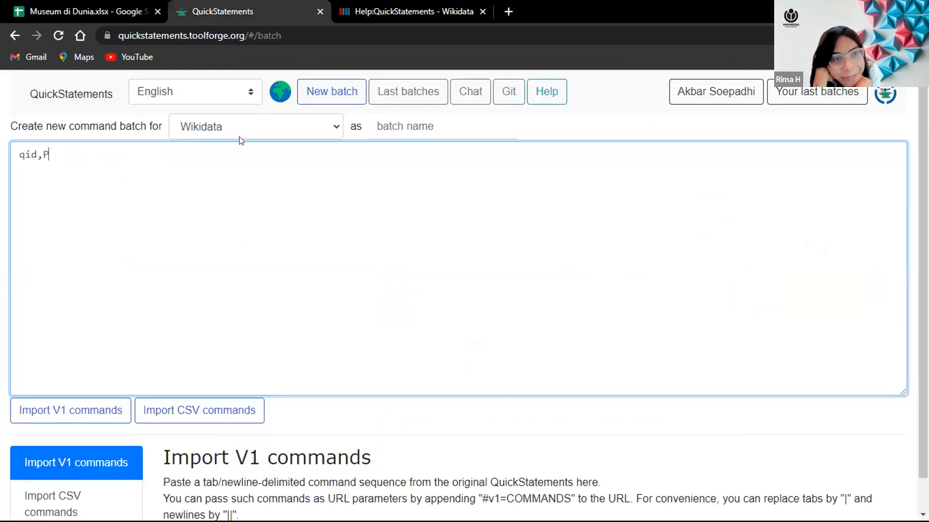
text(P625)
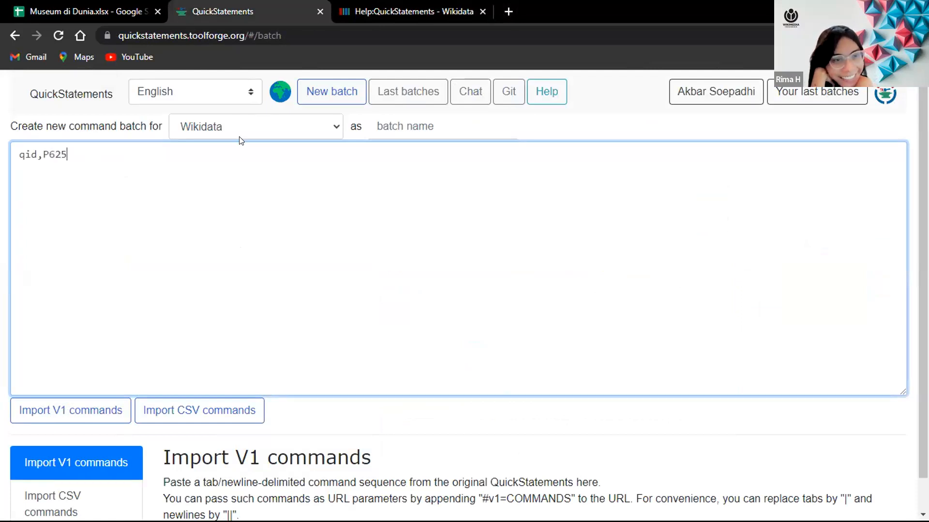
Start the first data row below the header with the museum's item ID Q12357988 and a comma
click(393, 7)
key(ctrl+1)
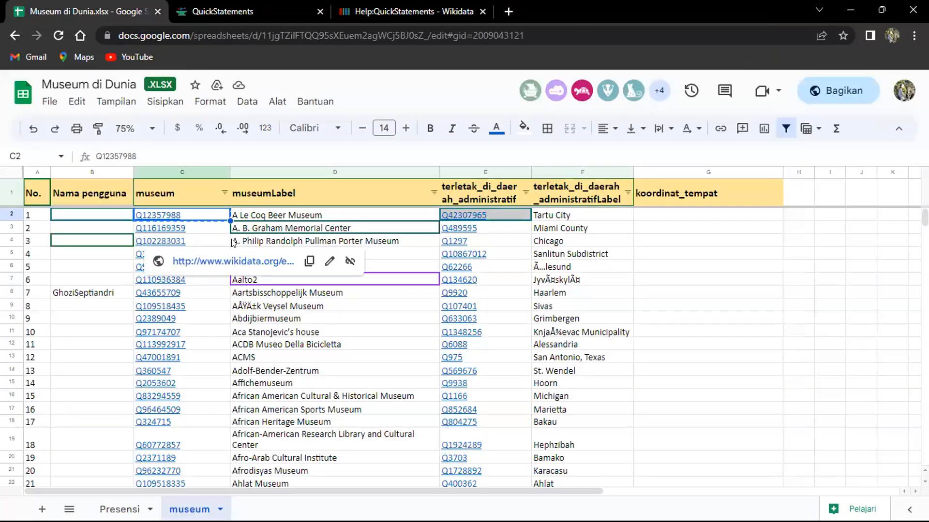
click(229, 6)
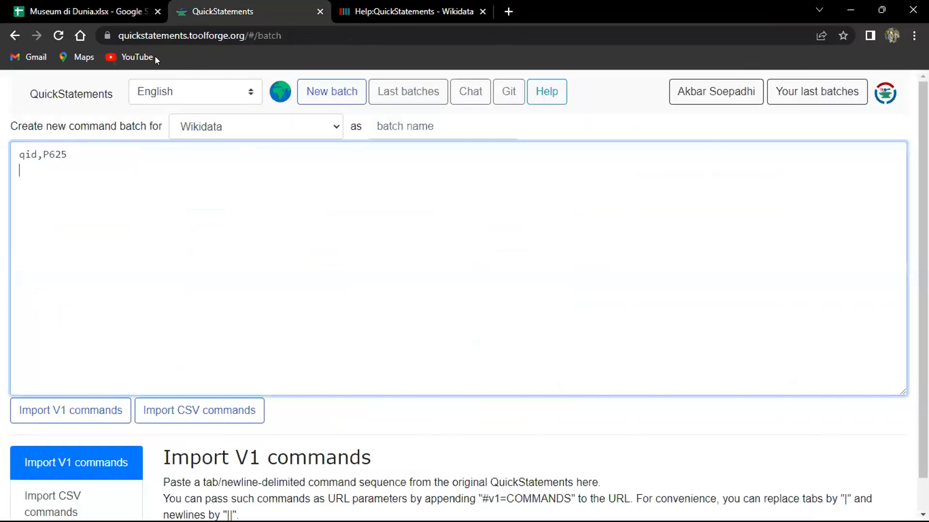
text(Q12357988)
text(,)
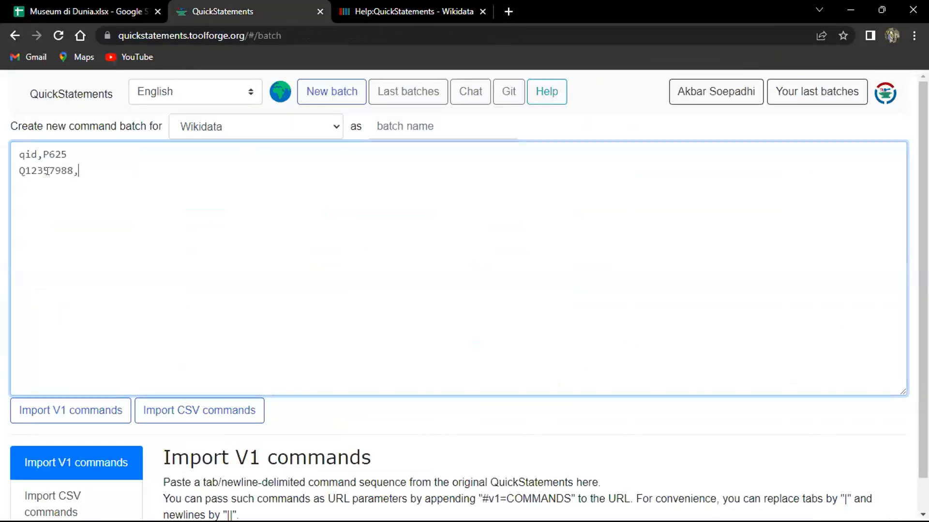
Copy the label A Le Coq Beer Museum from the spreadsheet and open a new browser tab
click(124, 7)
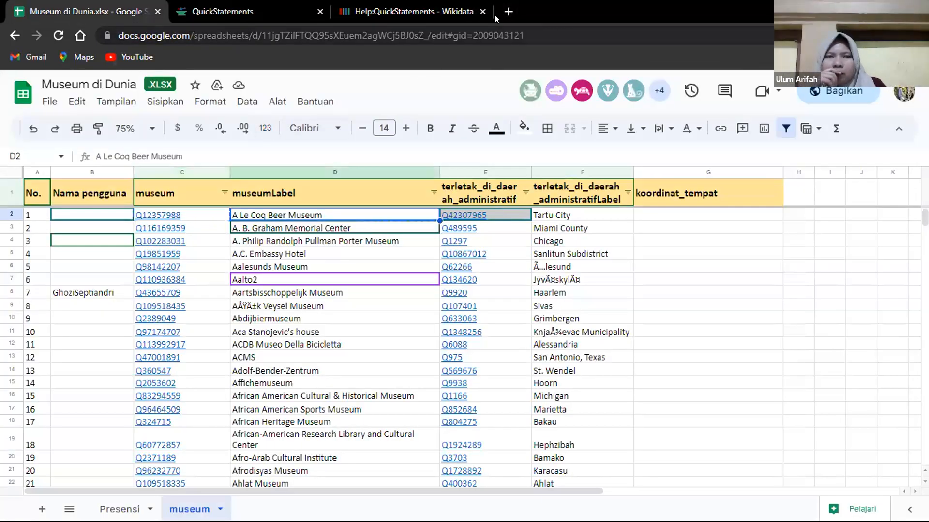
click(511, 11)
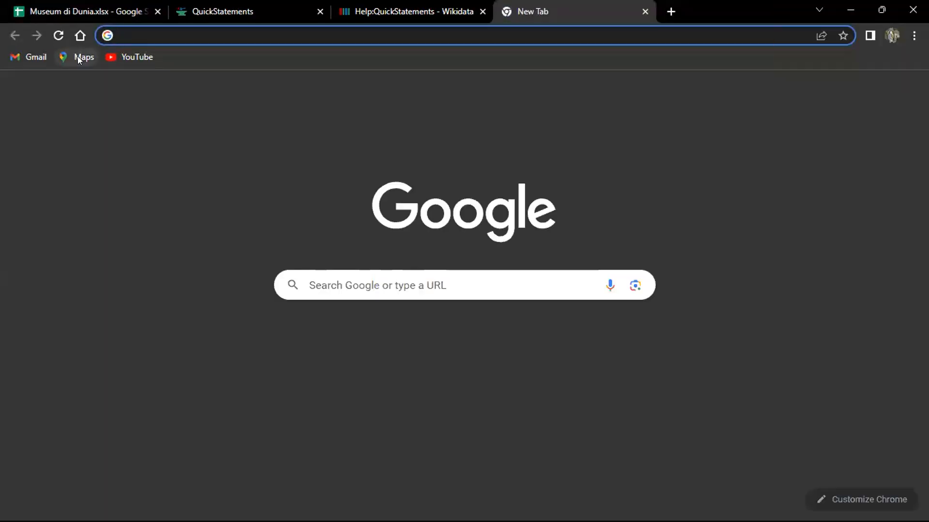
click(78, 56)
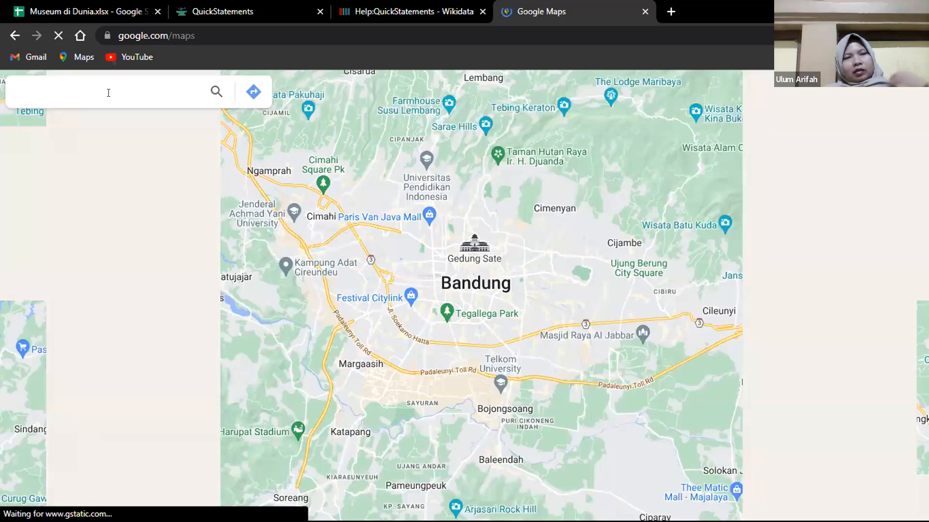
text(A Le Coq Beer Museum)
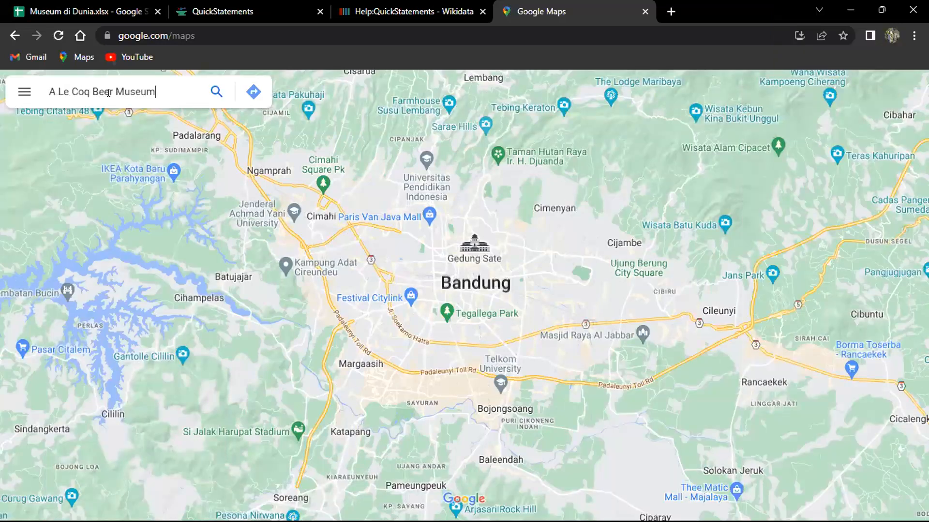
click(115, 92)
key(BackSpace)
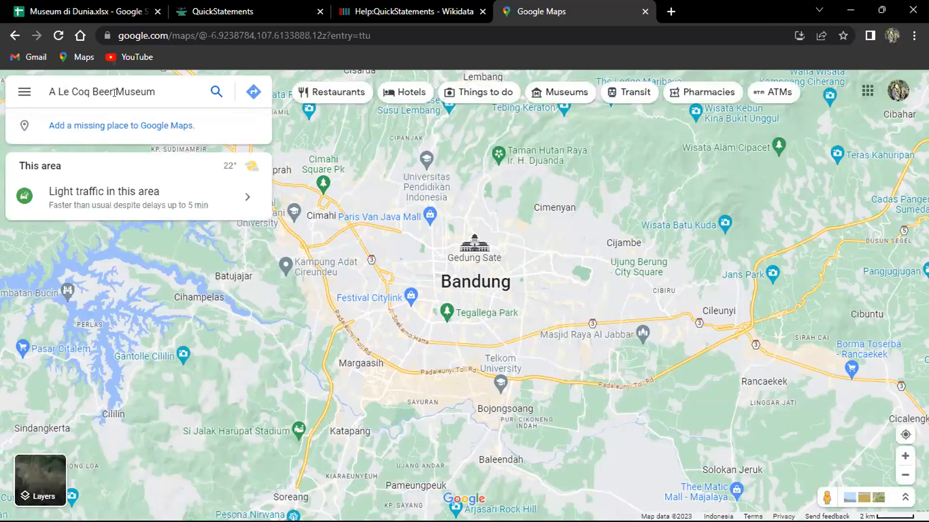
Search the web for "A Le Coq Beer Museum" and open its Visit Estonia page
click(264, 29)
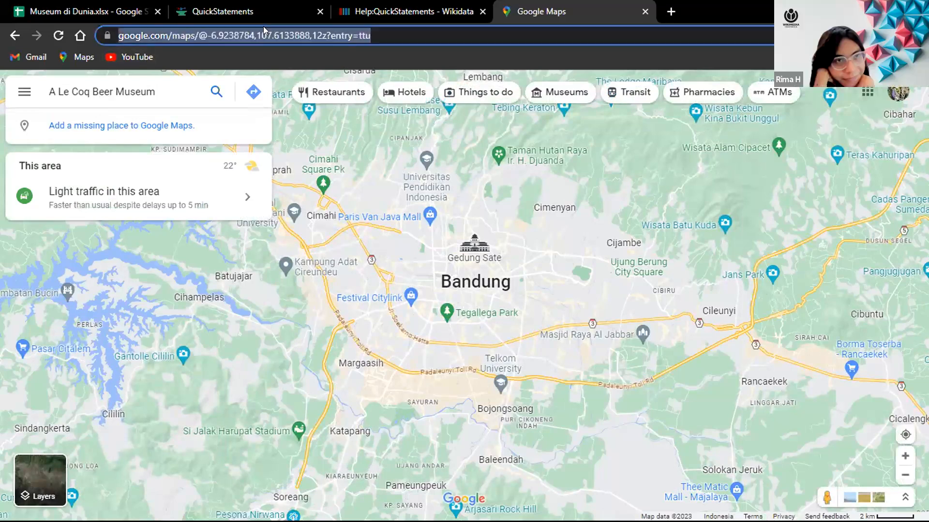
text(A Le Coq Beer Museum)
key(Return)
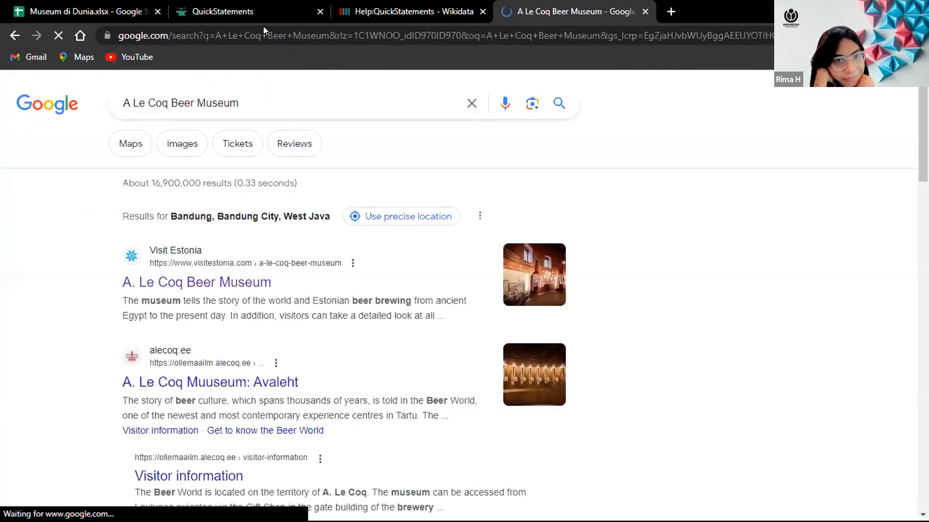
click(223, 282)
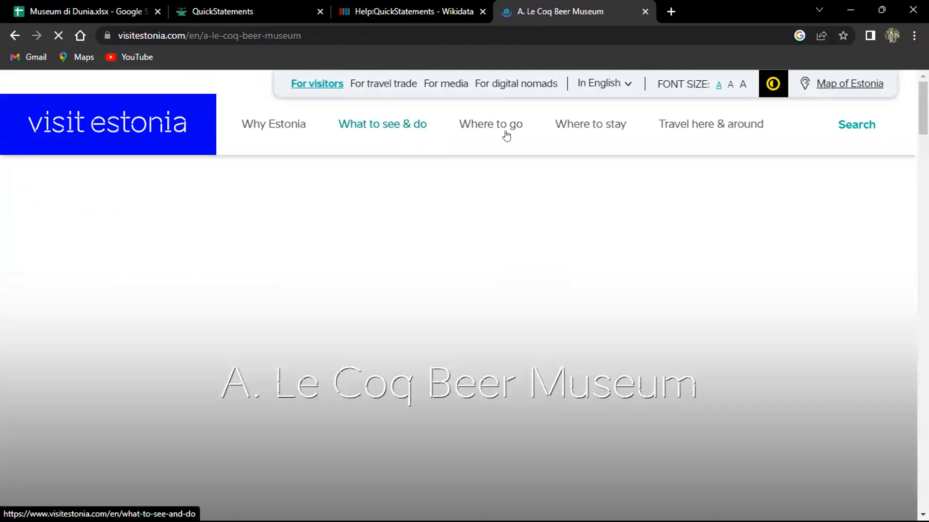
View the museum on the Visit Estonia map, open its location in Google Maps and close the Estonia map tab
mouse_move(521, 127)
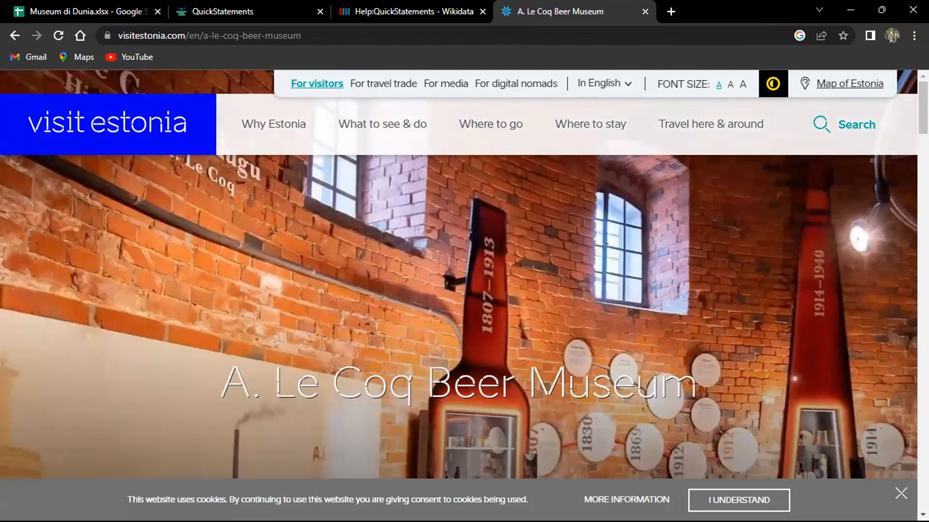
scroll(582, 311, down, 6)
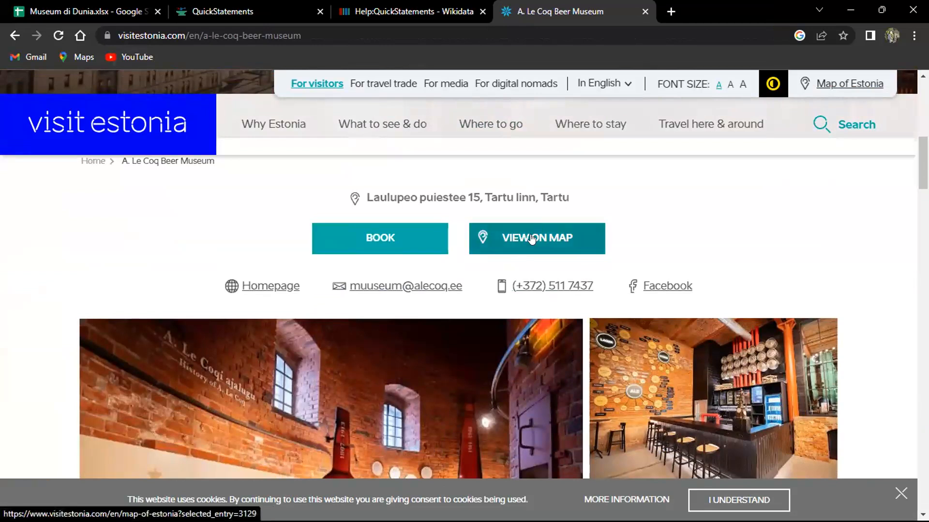
click(532, 238)
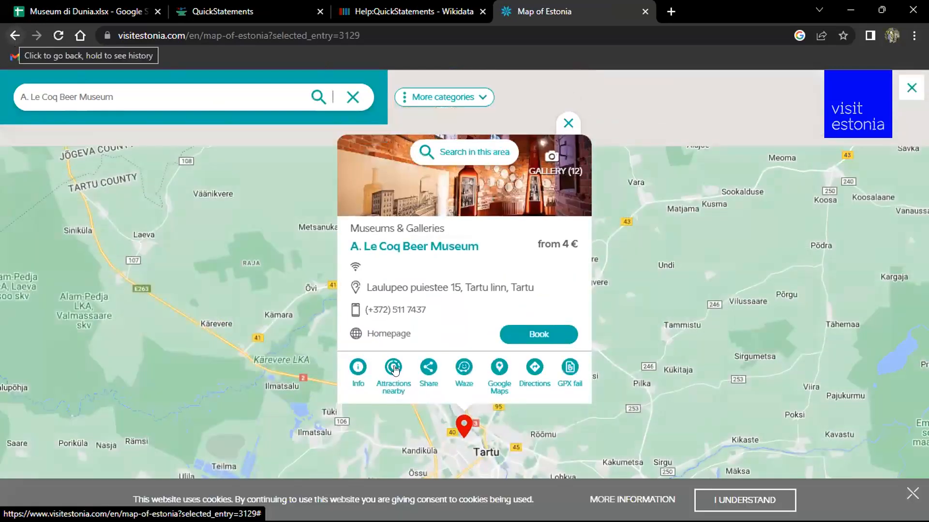
click(500, 379)
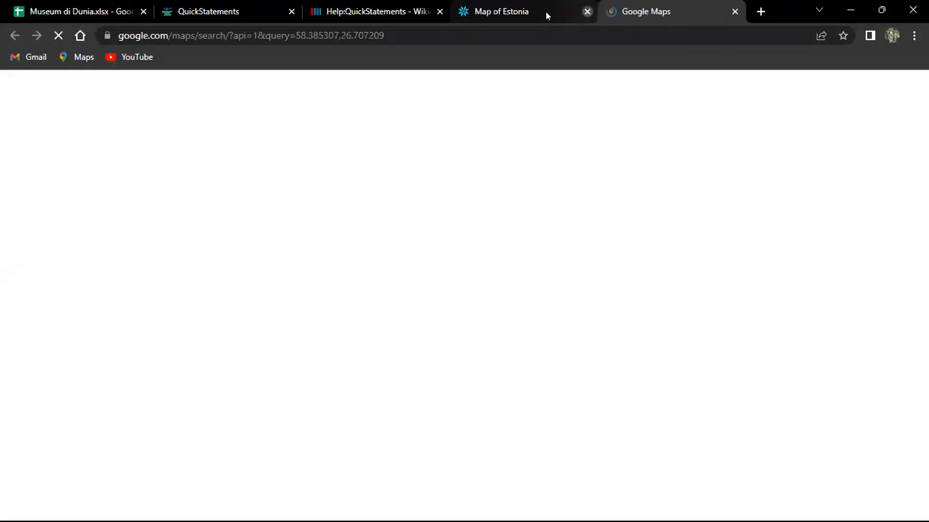
middle_click(546, 14)
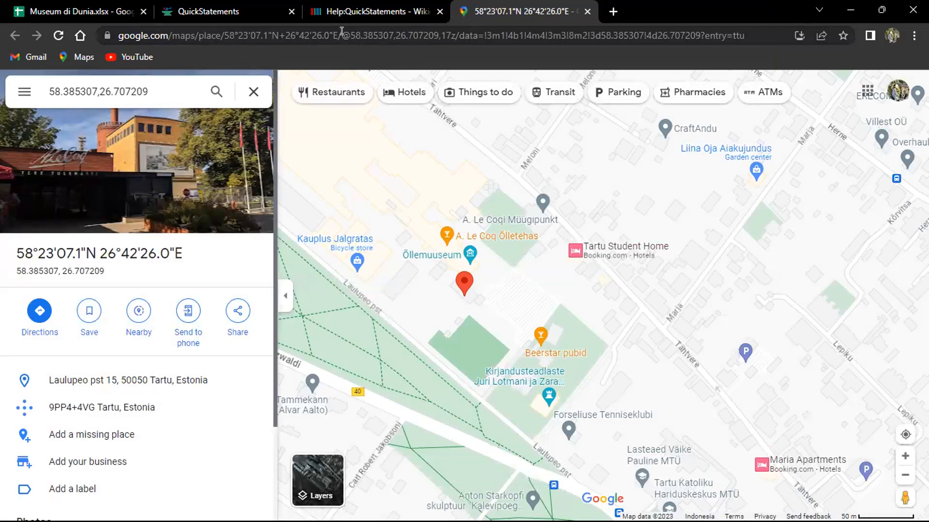
drag(337, 30, 437, 35)
key(ctrl+c)
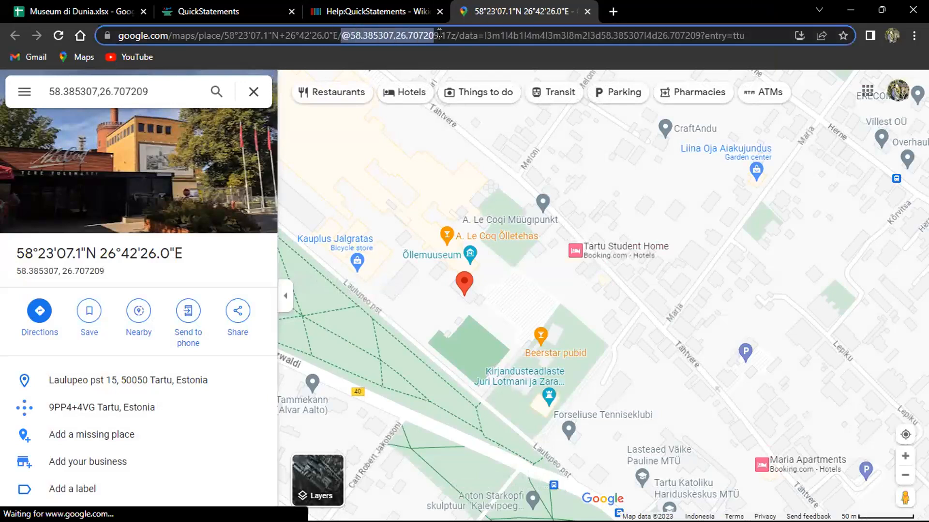
key(shift+Left)
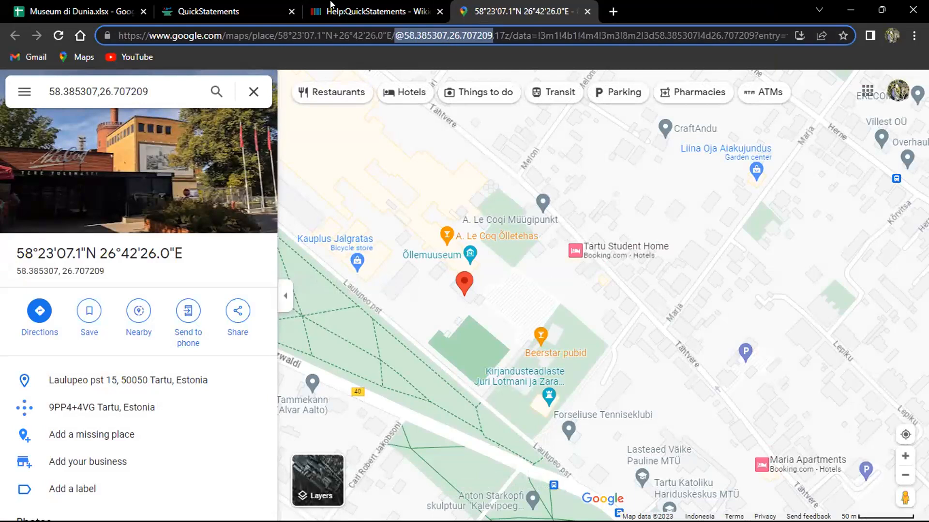
click(208, 11)
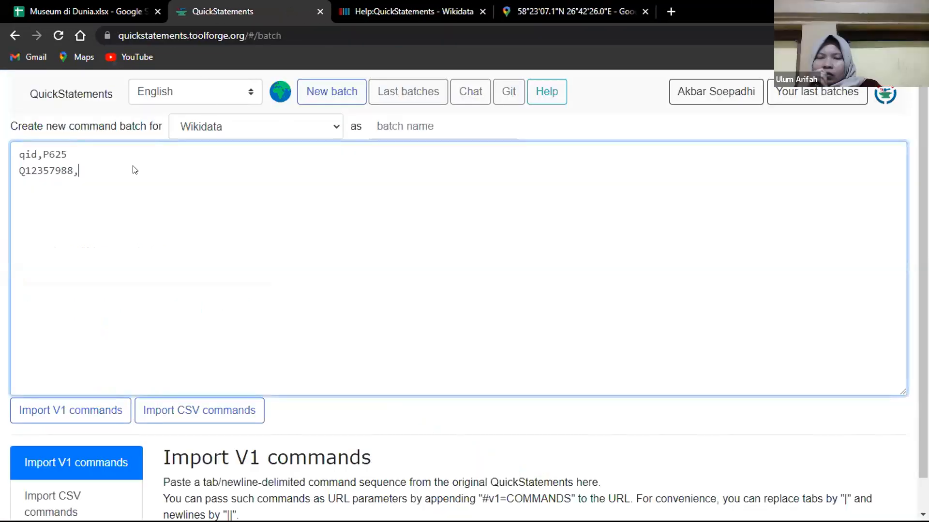
key(ctrl+v)
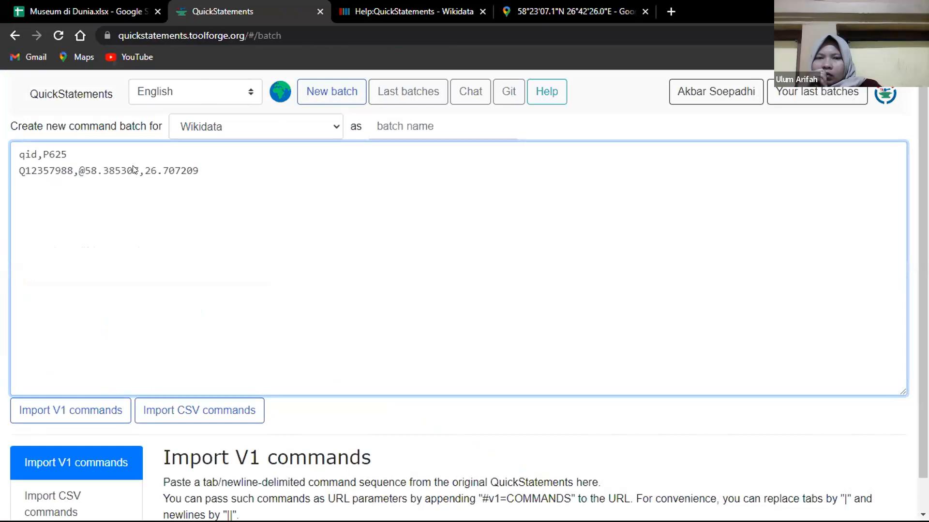
Replace the comma between latitude and longitude with a slash, following the location coordinates format on the QuickStatements help page
key(Left)
key(Left)
key(Left)
key(Left)
key(Left)
key(Left)
key(Left)
key(Left)
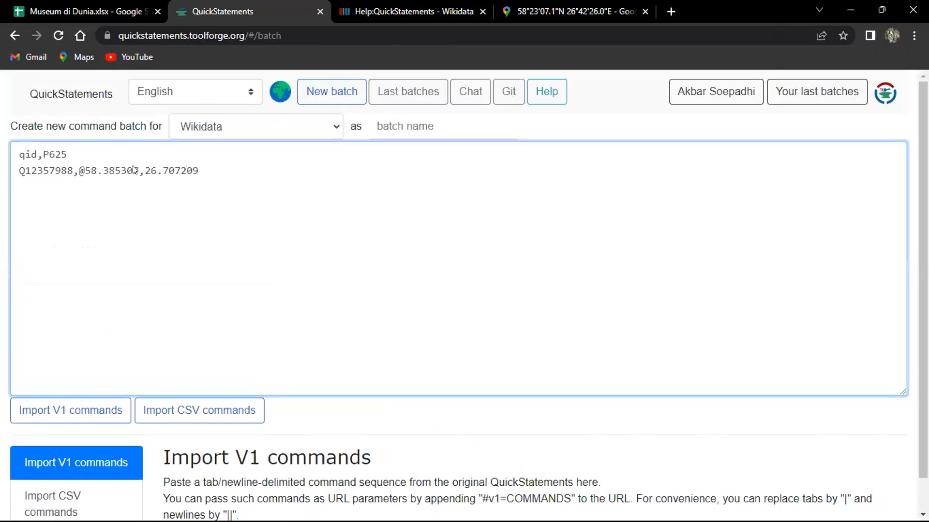
click(387, 11)
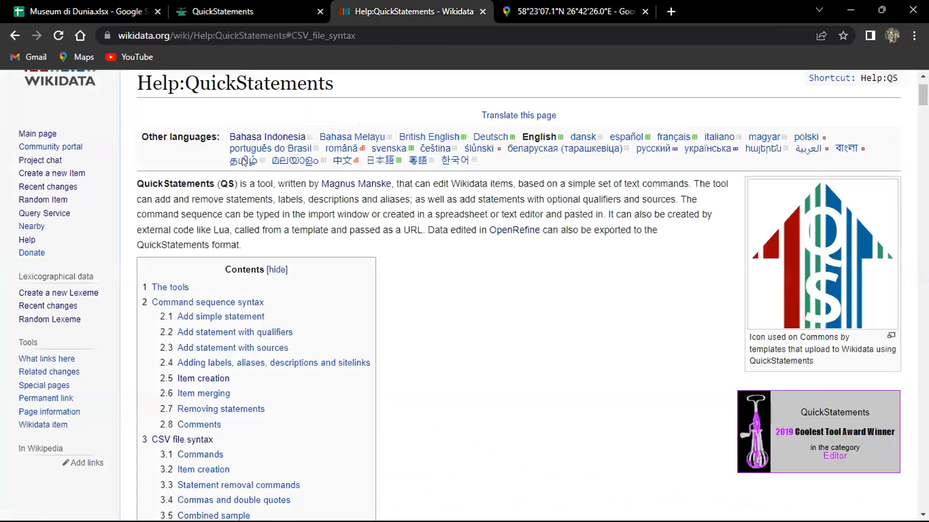
scroll(239, 301, down, 15)
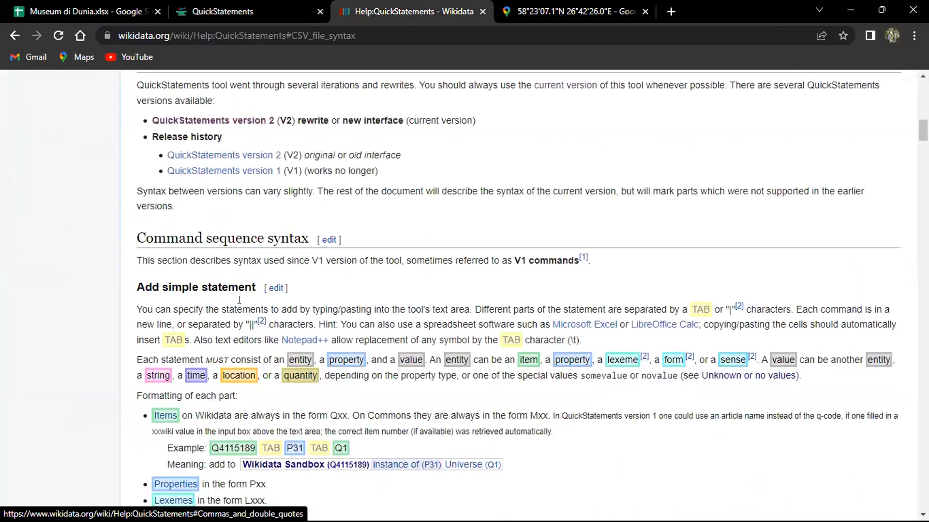
scroll(239, 301, down, 7)
scroll(239, 303, down, 6)
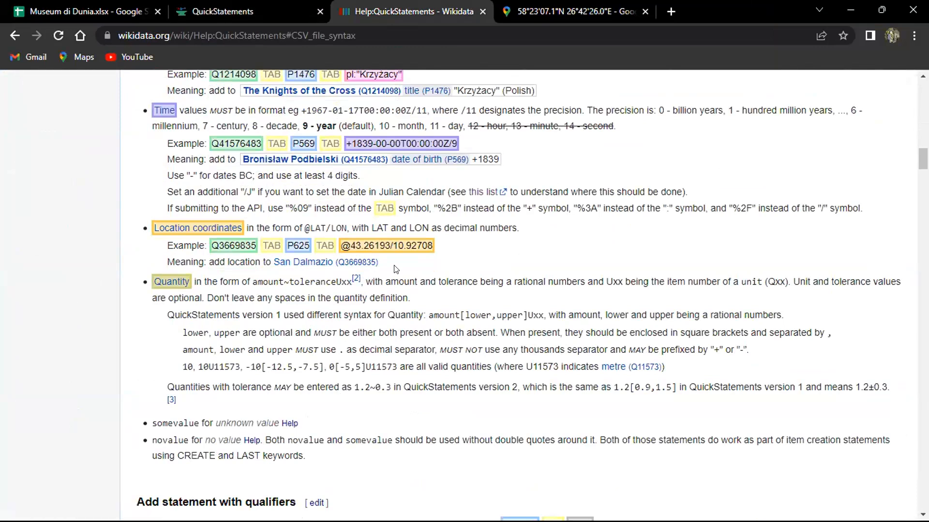
click(204, 11)
key(BackSpace)
text(/26.707209)
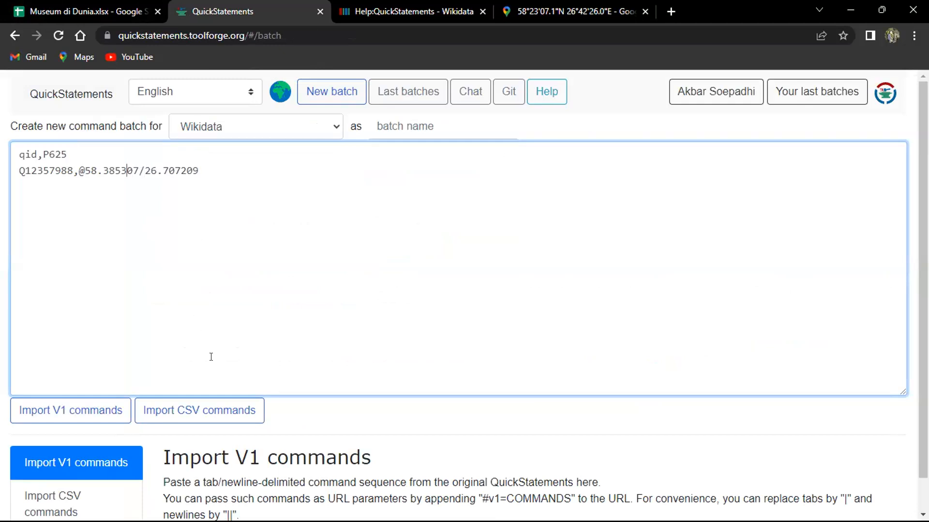
click(406, 11)
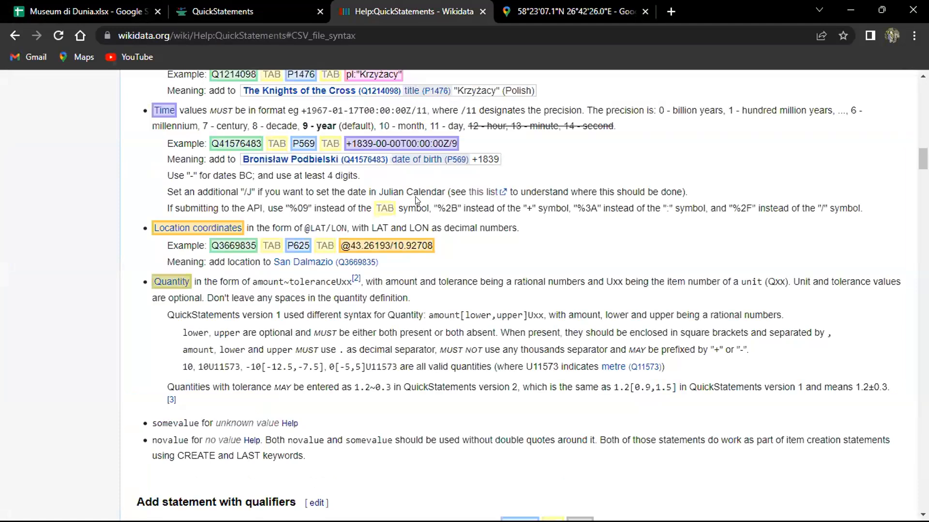
Copy the full text of the QuickStatements batch and import it as CSV commands
click(223, 11)
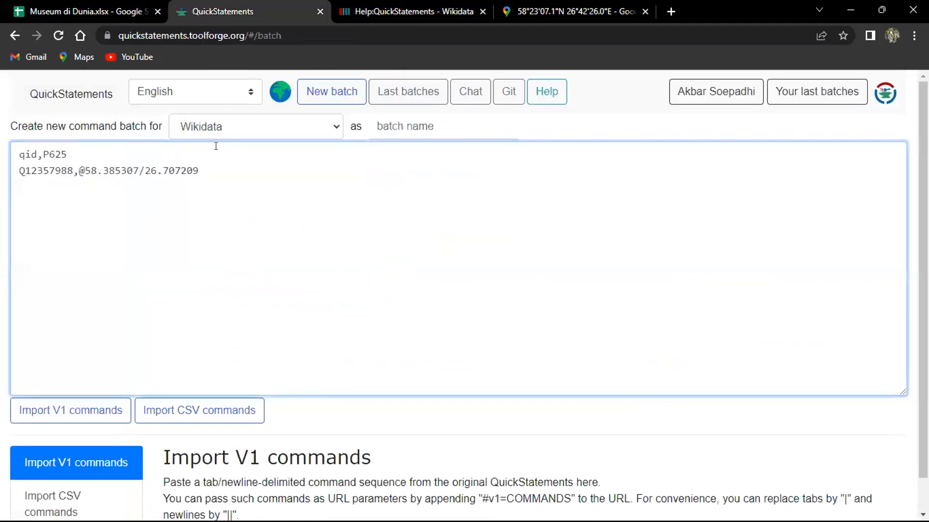
key(ctrl+a)
key(ctrl+c)
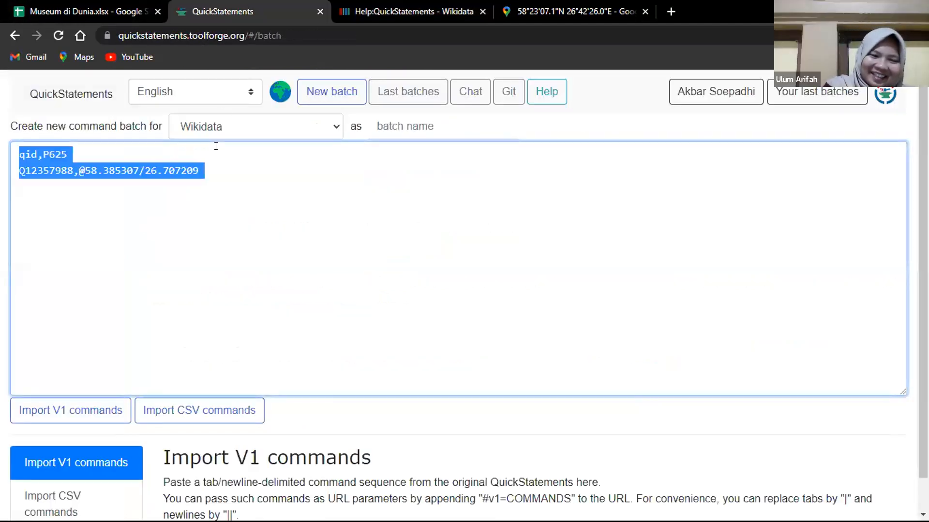
click(224, 420)
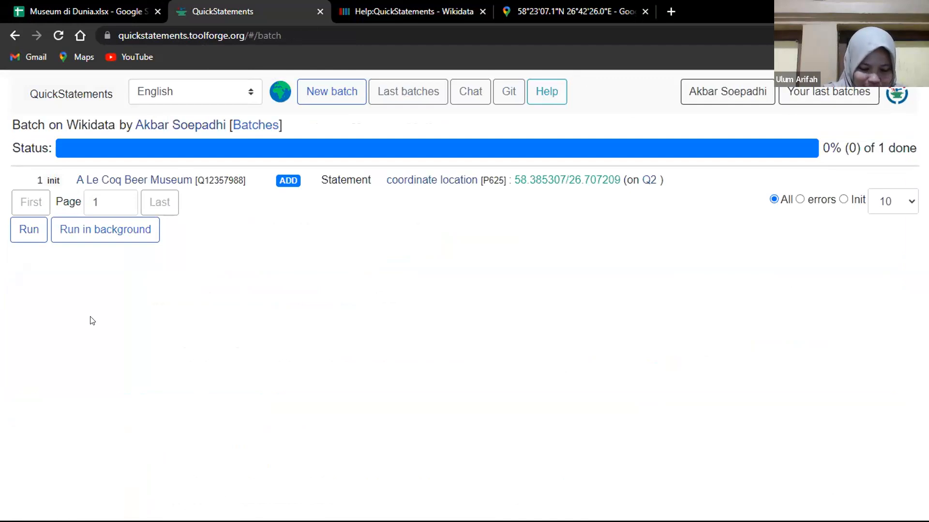
Leave the imported batch, start a new one and paste the copied qid,P625 commands into it
click(15, 35)
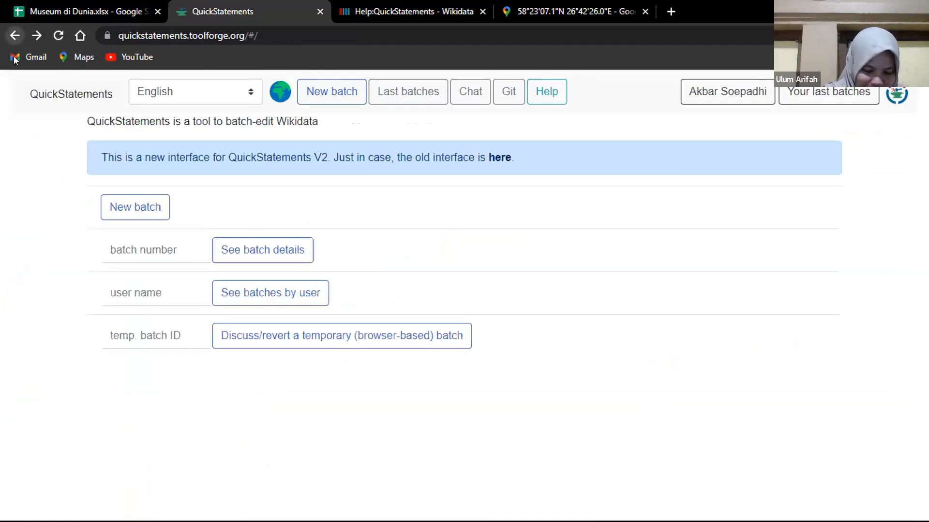
click(134, 211)
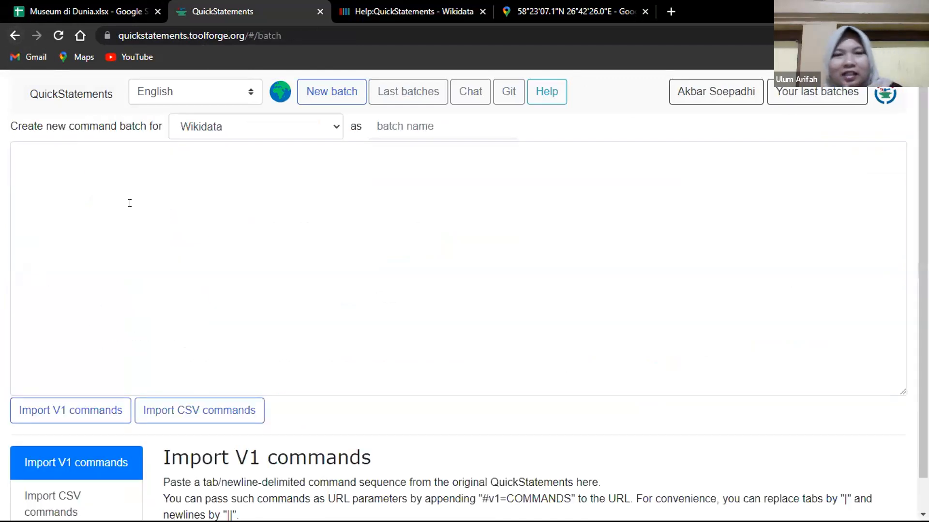
click(129, 202)
key(ctrl+v)
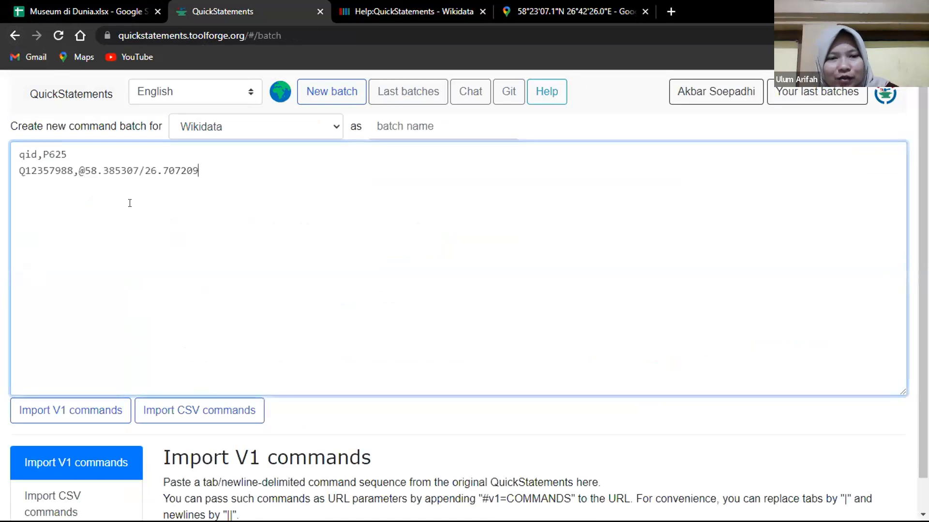
text(")
key(Left)
key(Left)
key(Left)
key(Left)
key(Left)
key(Left)
key(Left)
key(Left)
key(Left)
key(Left)
key(Left)
key(Left)
key(Right)
key(Right)
text(")
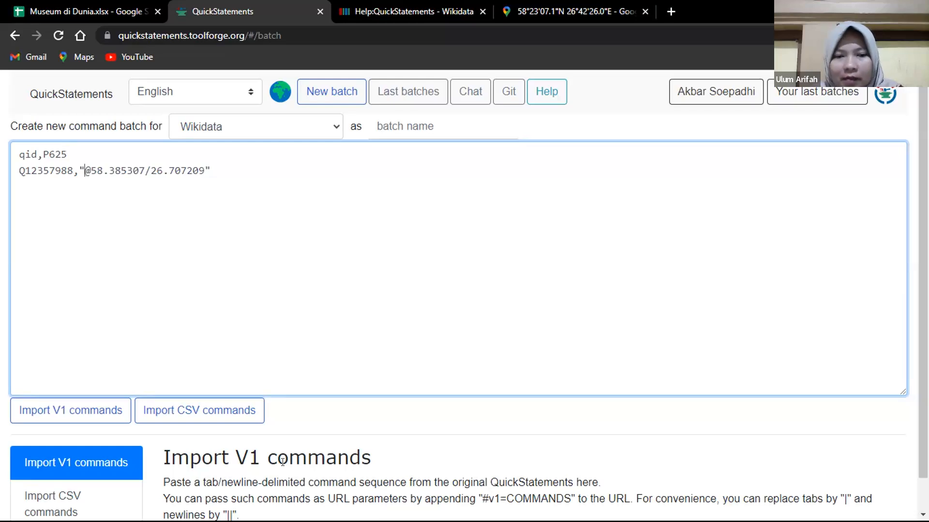
click(188, 413)
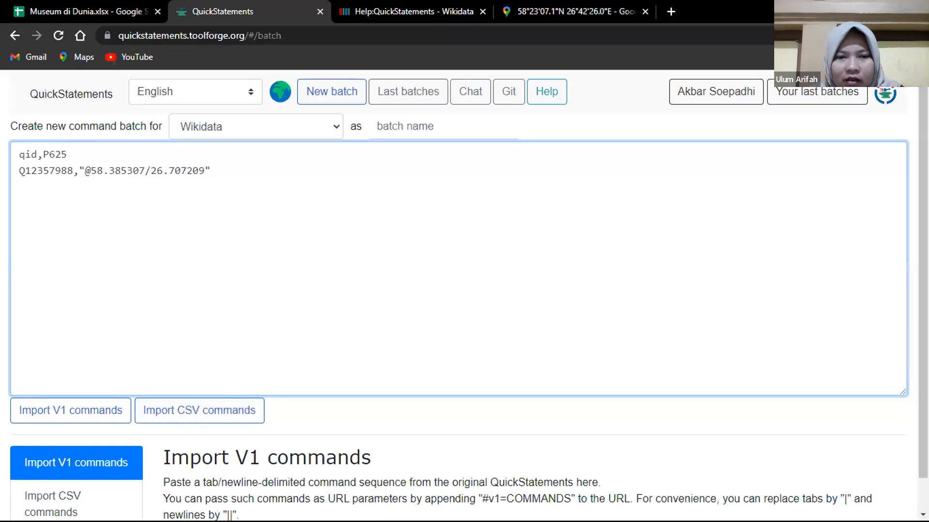
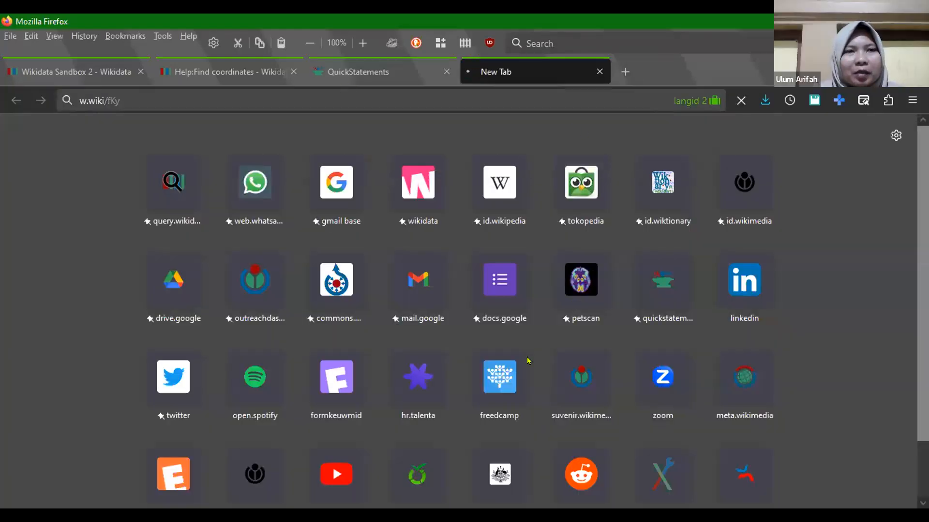
Open the market query for SPARQL editing in the Wikidata Query Service and run it
click(393, 72)
click(480, 71)
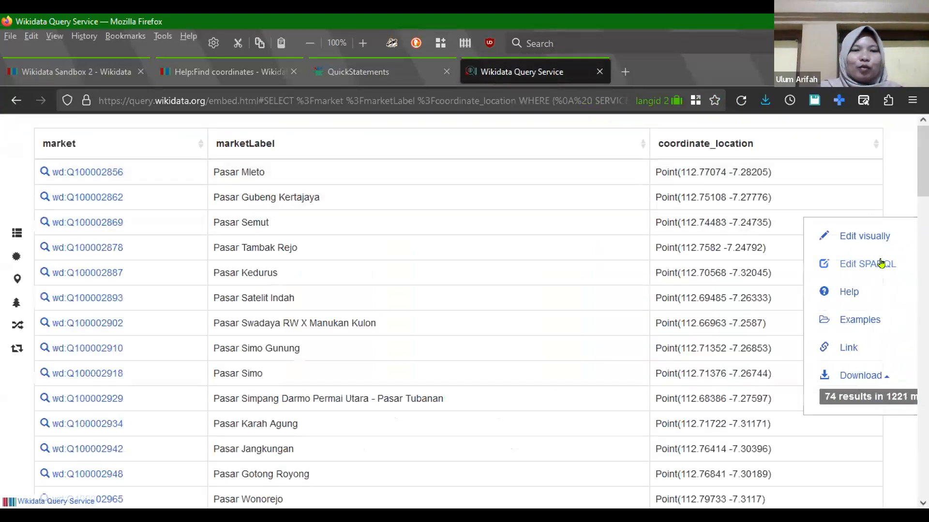
click(865, 262)
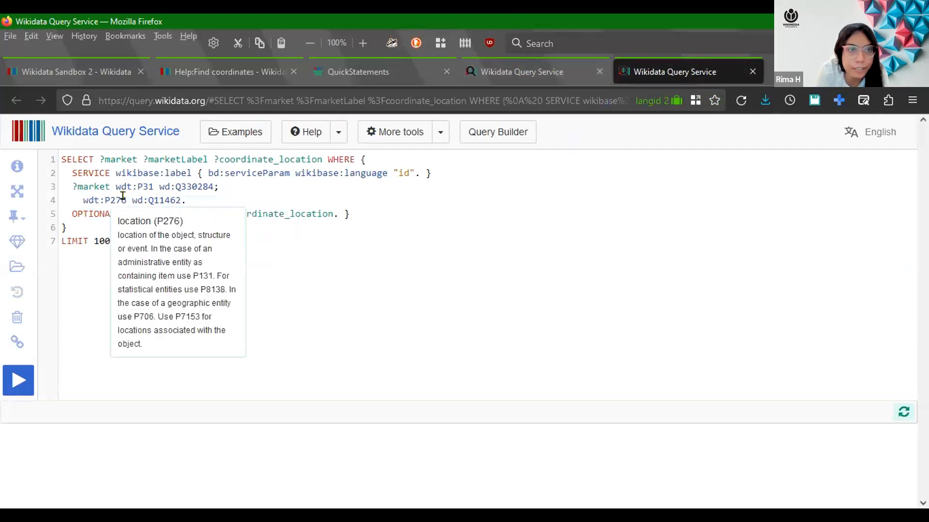
click(7, 370)
scroll(269, 348, down, 8)
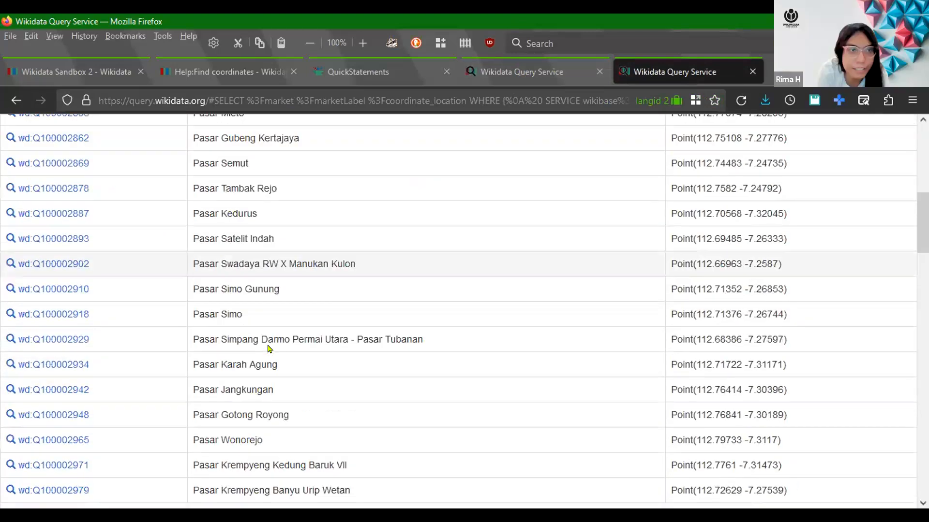
drag(12, 124, 470, 216)
scroll(468, 211, up, 10)
Remove ?marketLabel and ?coordinate_location from the SELECT line so only ?market is queried, and rerun the query
drag(137, 155, 316, 153)
key(BackSpace)
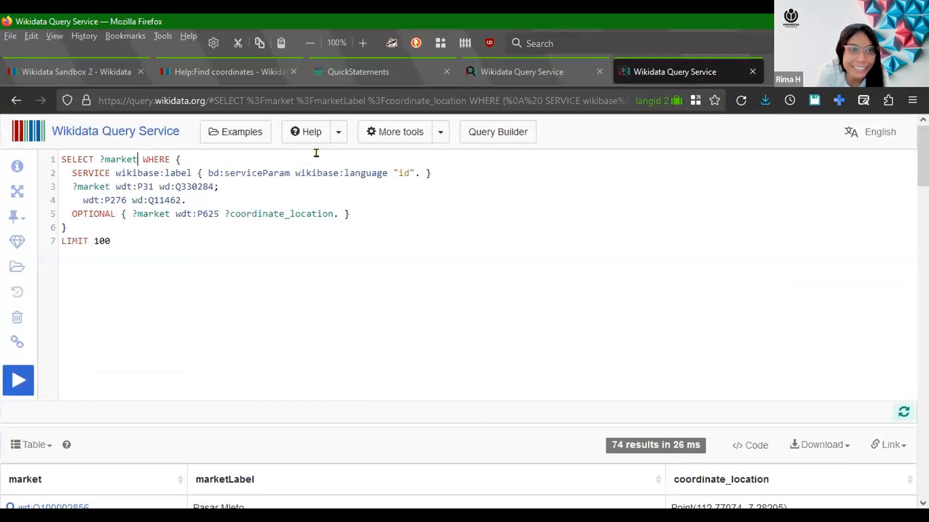
key(ctrl+Return)
scroll(332, 411, down, 4)
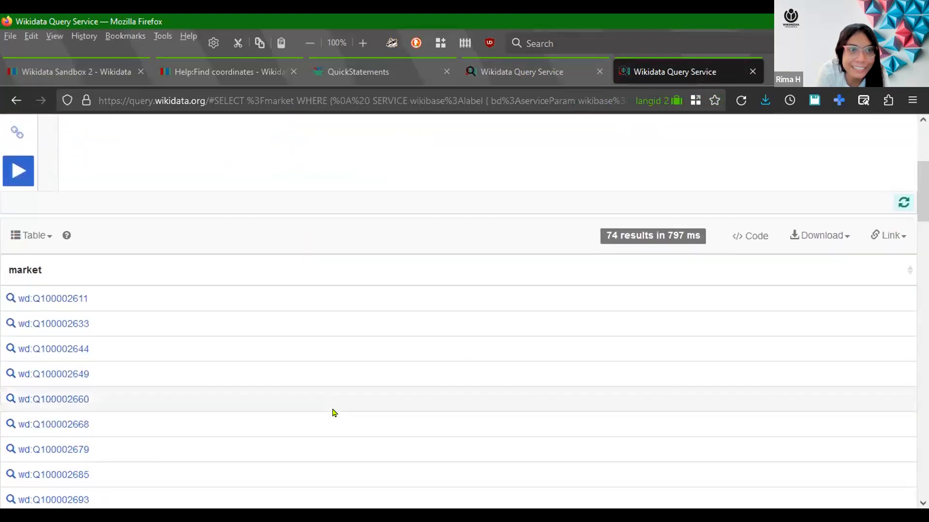
Copy all the market item IDs from the query results and paste them into the empty QuickStatements batch
drag(16, 297, 130, 492)
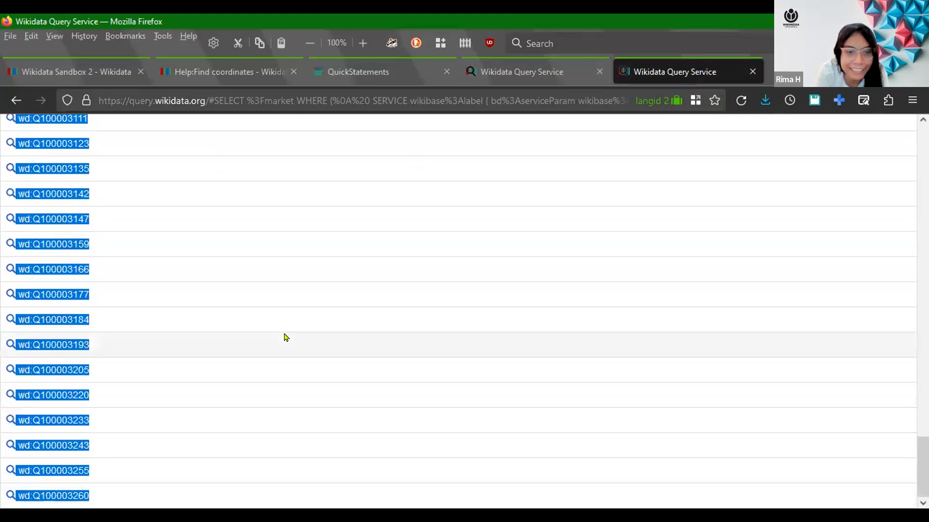
scroll(284, 335, up, 15)
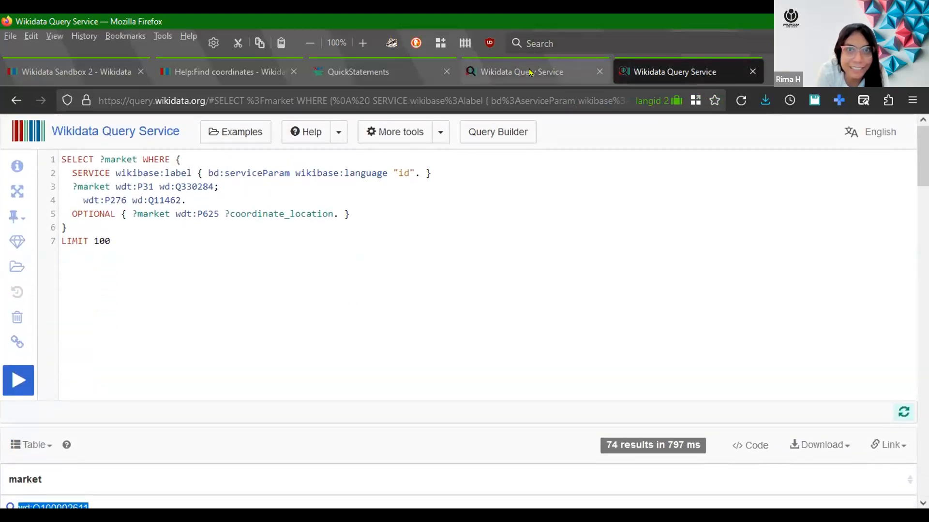
click(525, 72)
click(367, 72)
click(225, 322)
scroll(176, 348, down, 3)
scroll(176, 347, up, 3)
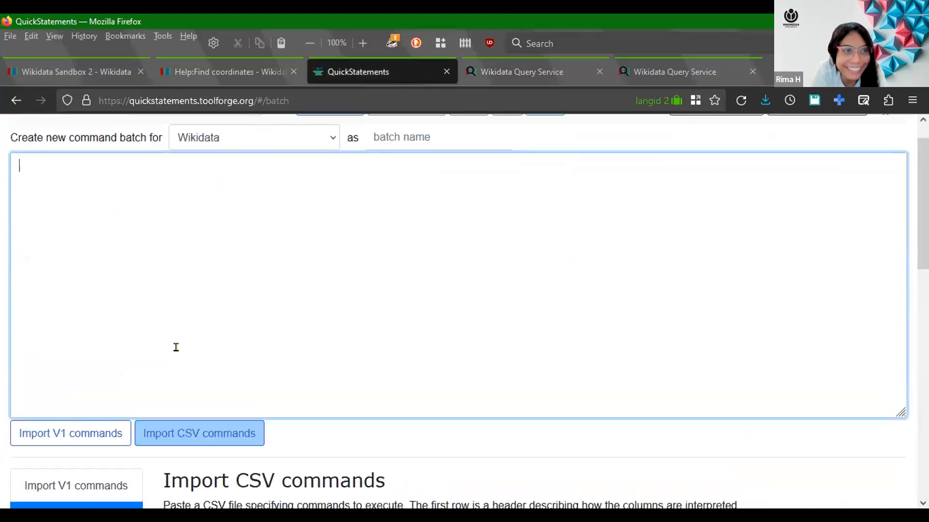
key(ctrl+v)
scroll(228, 338, up, 15)
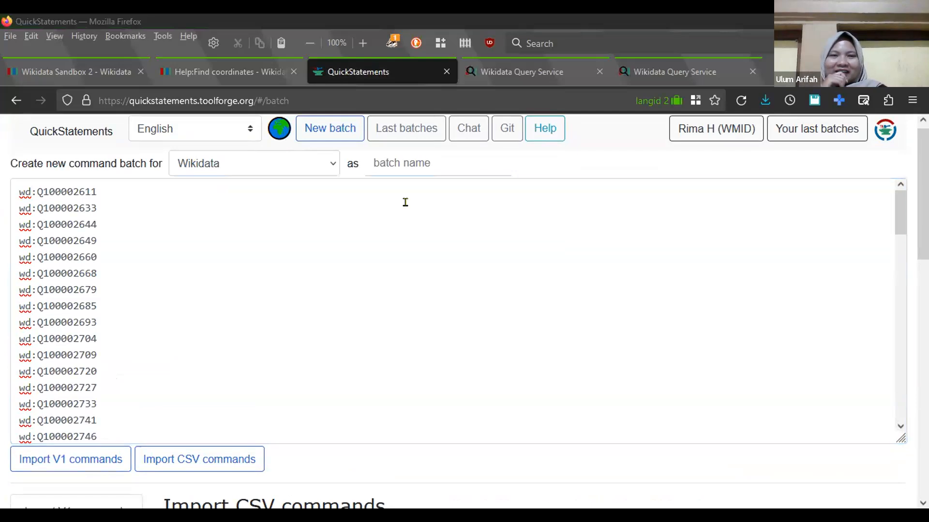
Replace the batch contents with the list of market item IDs without the wd: prefix
click(163, 297)
key(ctrl+a)
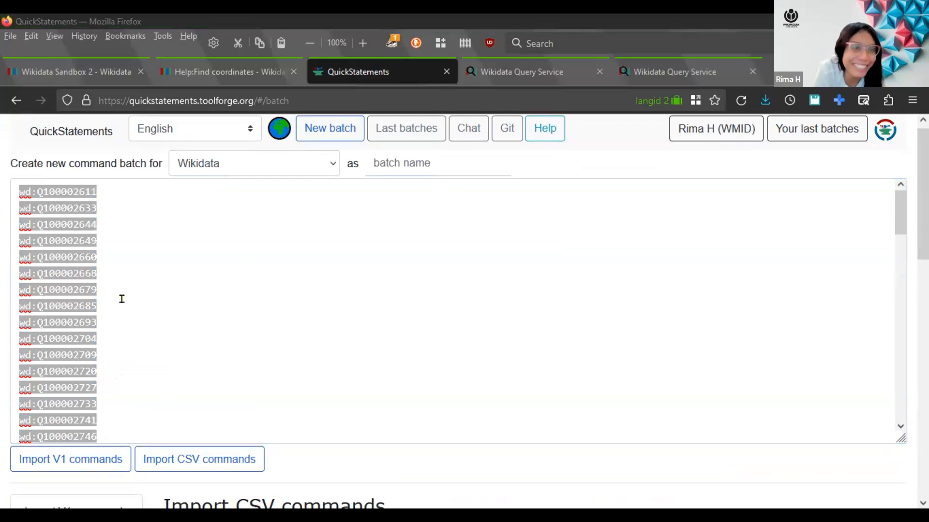
key(Delete)
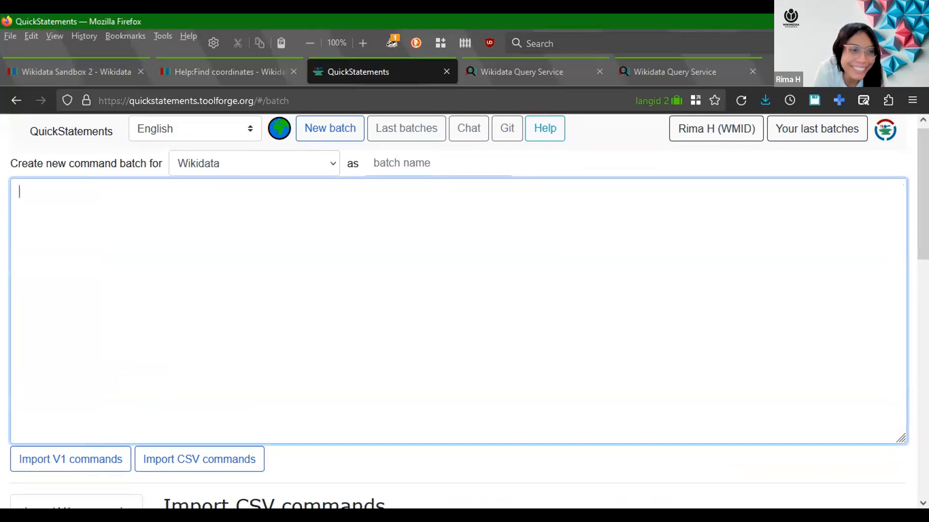
key(alt+Tab)
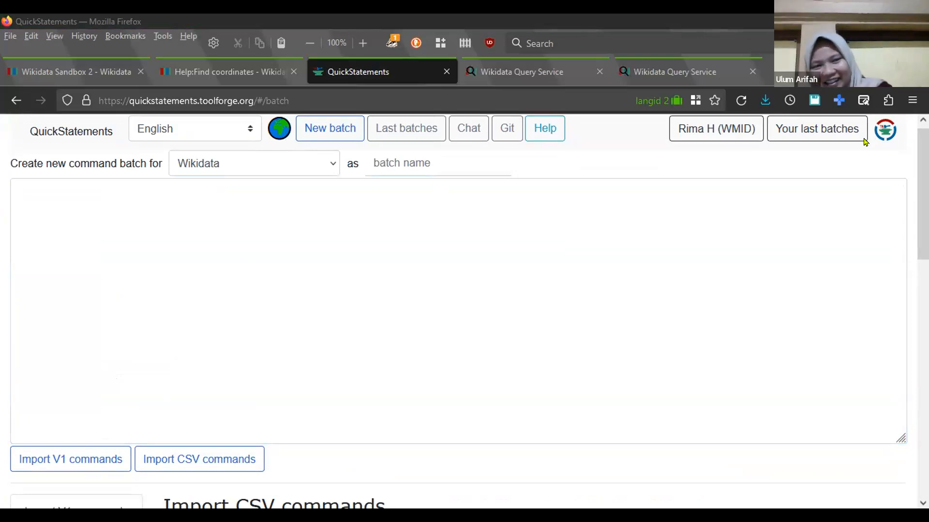
click(306, 284)
key(ctrl+v)
scroll(436, 307, up, 10)
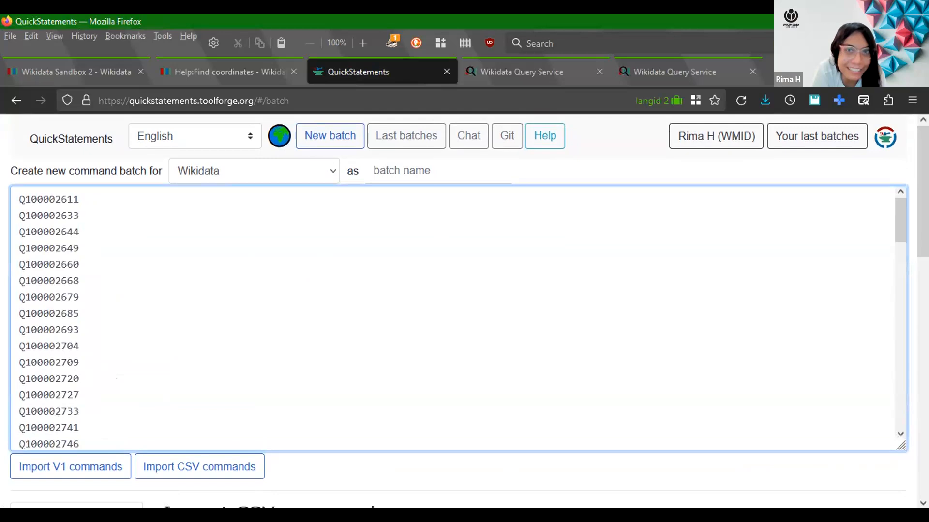
key(alt+Tab)
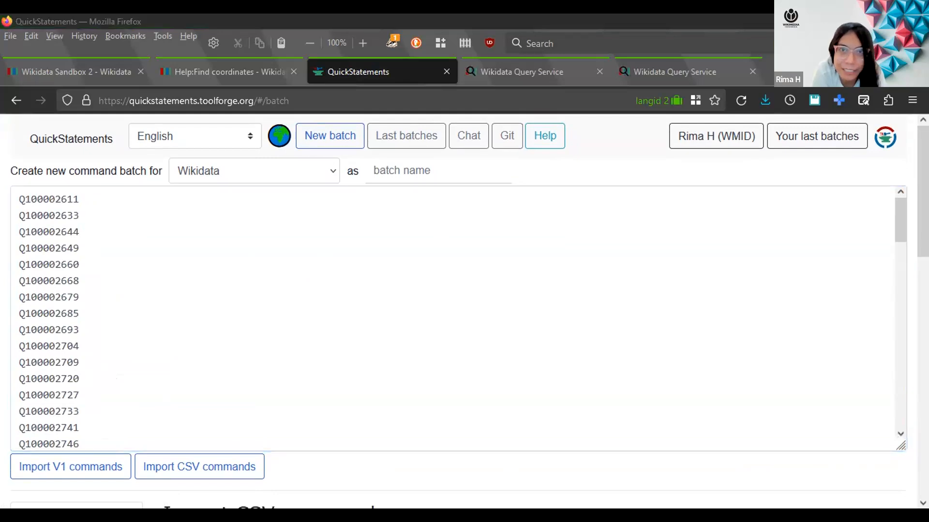
click(140, 278)
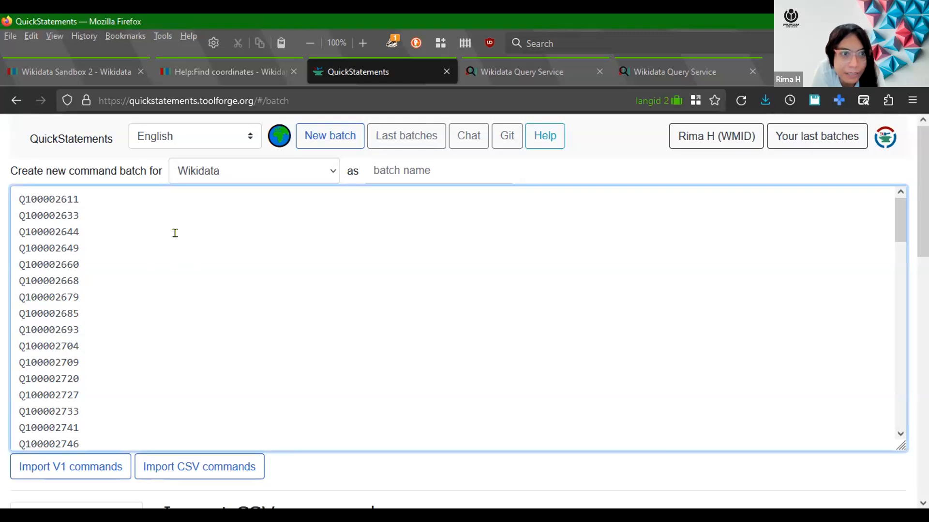
Review the CSV import instructions below the batch, including the column header rules, removing statements with "-", and the example rows
scroll(174, 233, up, 1)
scroll(176, 233, down, 15)
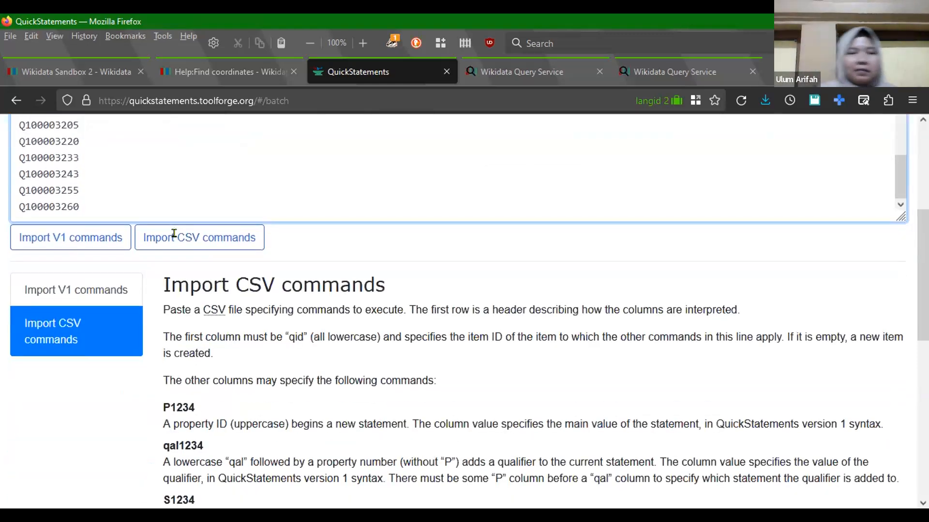
scroll(174, 233, down, 6)
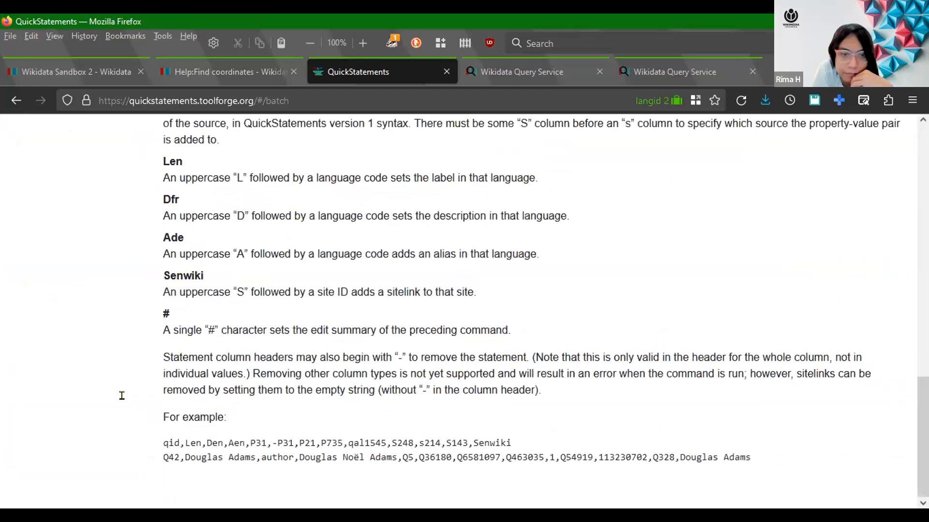
scroll(345, 417, up, 1)
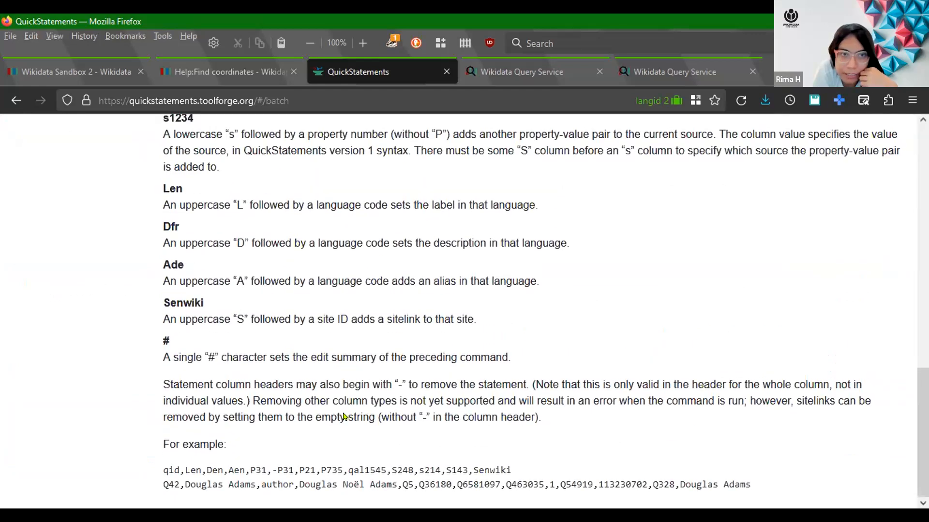
scroll(344, 417, up, 1)
scroll(345, 417, up, 14)
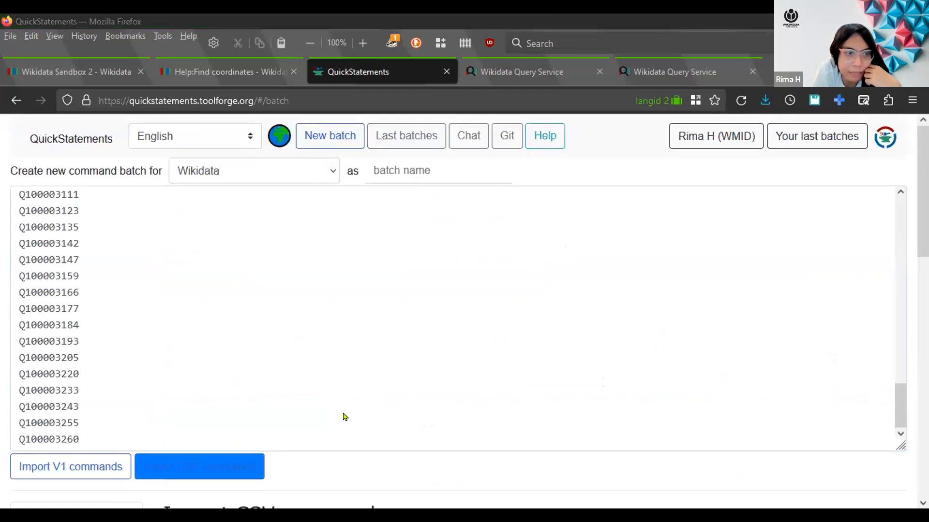
scroll(345, 417, down, 2)
scroll(345, 417, down, 1)
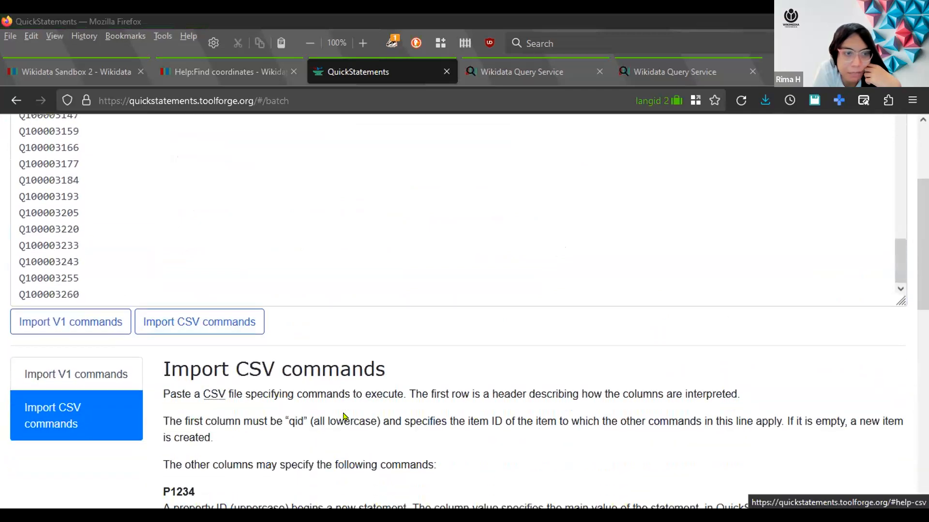
scroll(102, 421, down, 1)
scroll(103, 423, down, 8)
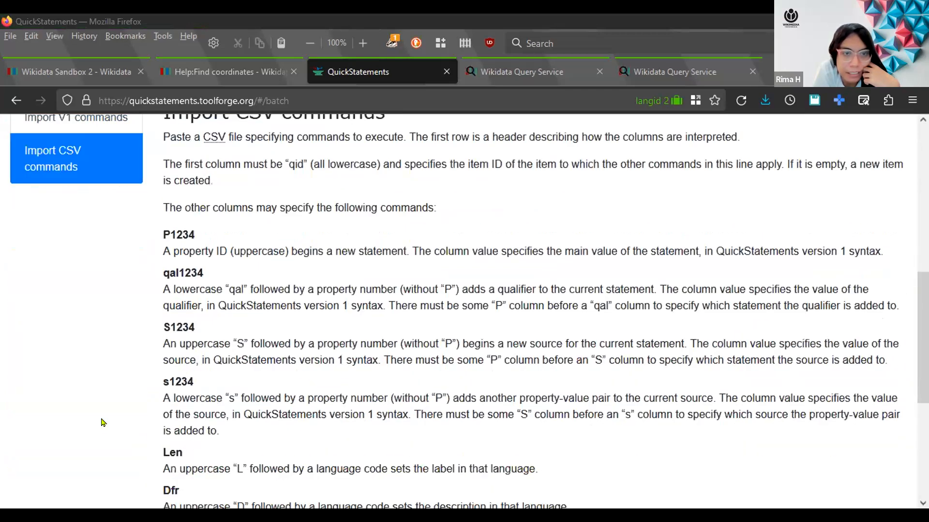
scroll(188, 458, up, 1)
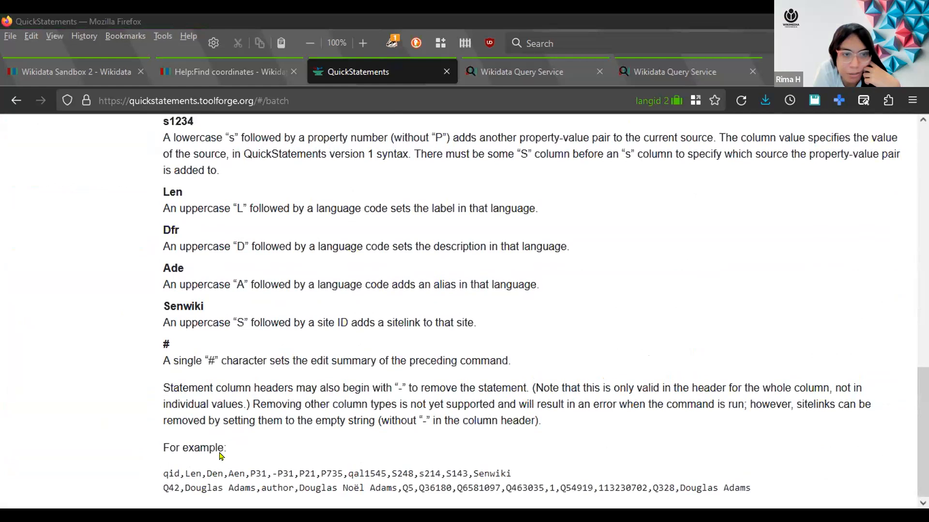
drag(277, 477, 286, 478)
click(287, 478)
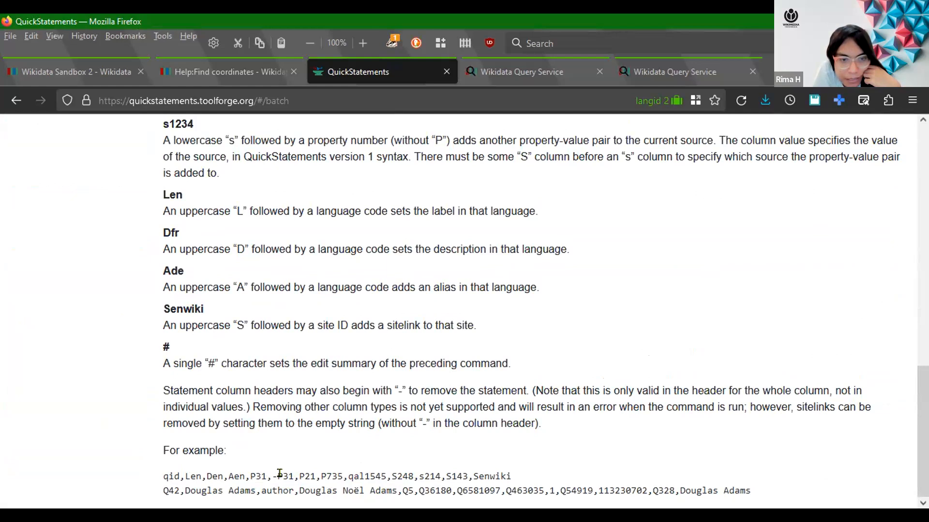
scroll(132, 243, up, 20)
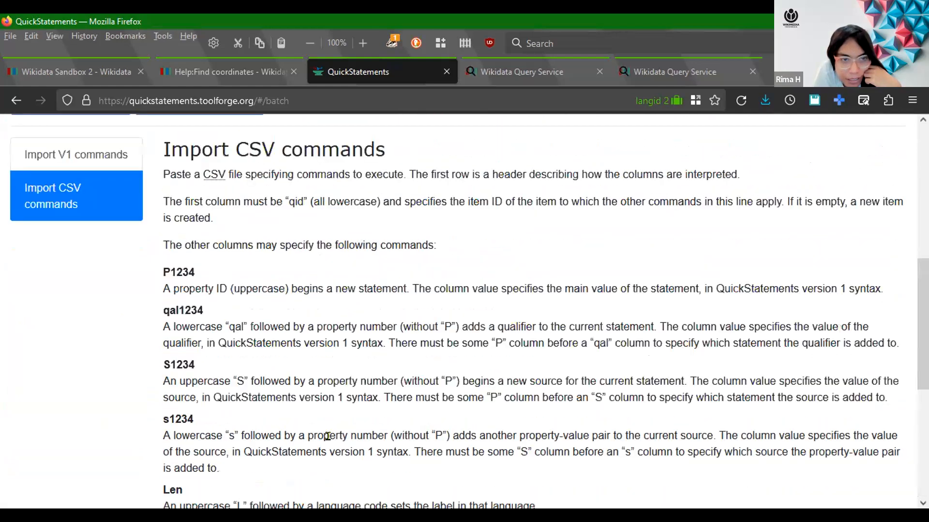
In the market query, try replacing wd:Q11462 with the variable ?surabaya, add ?surabaya to the SELECT line, and run it
click(651, 72)
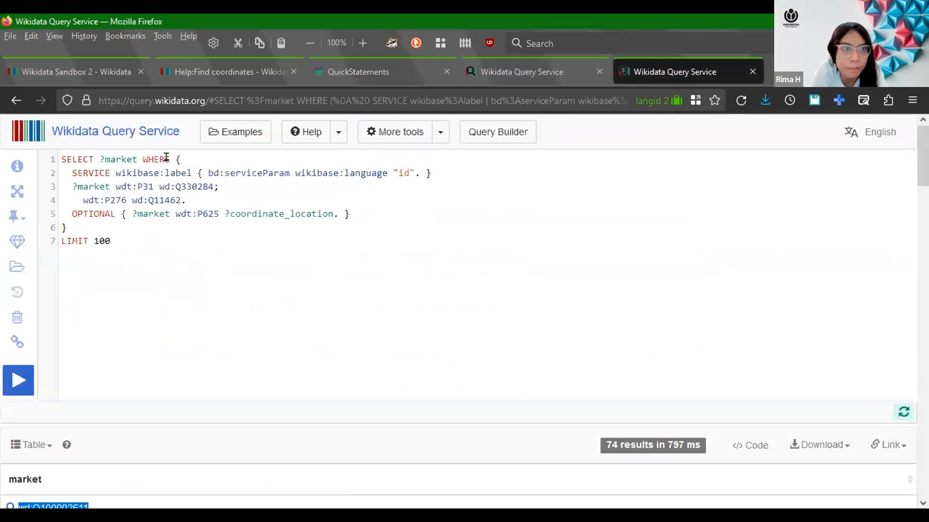
click(188, 199)
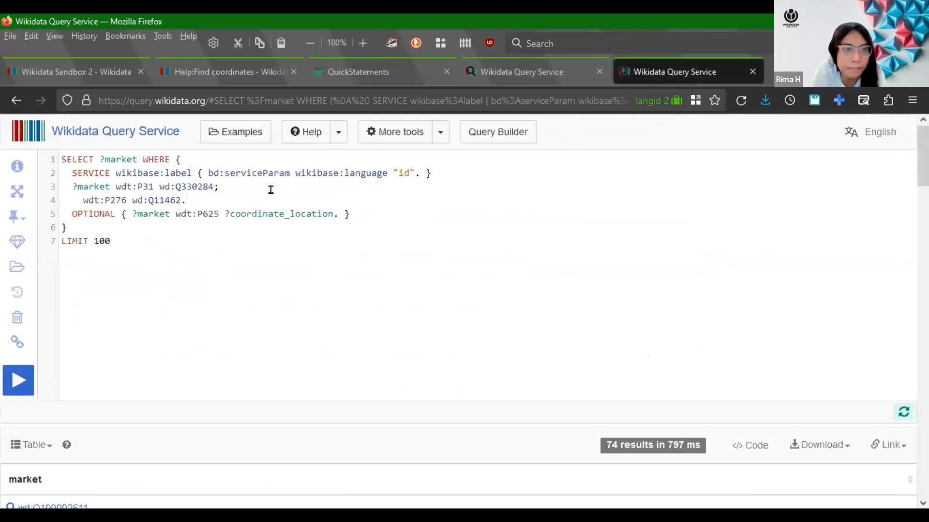
key(ctrl+shift+Left)
key(ctrl+shift+Left)
key(ctrl+shift+Left)
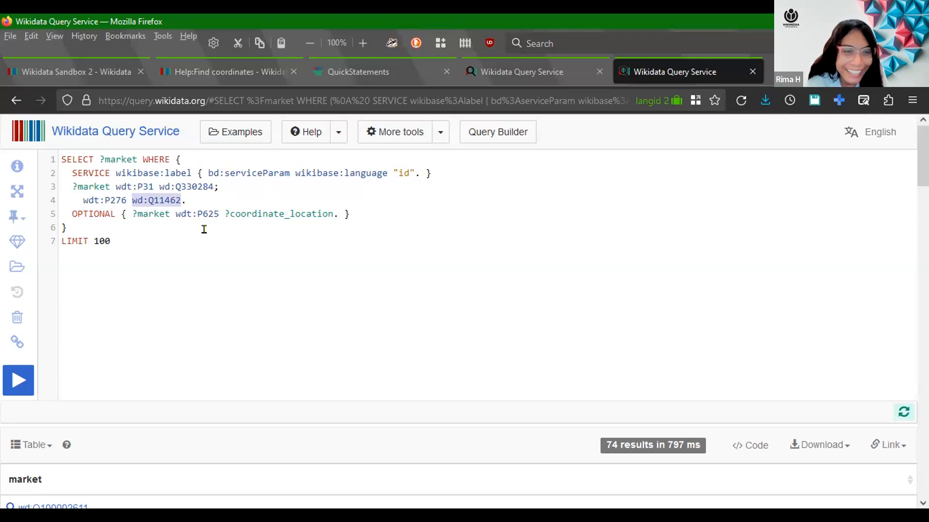
text(?surabaya)
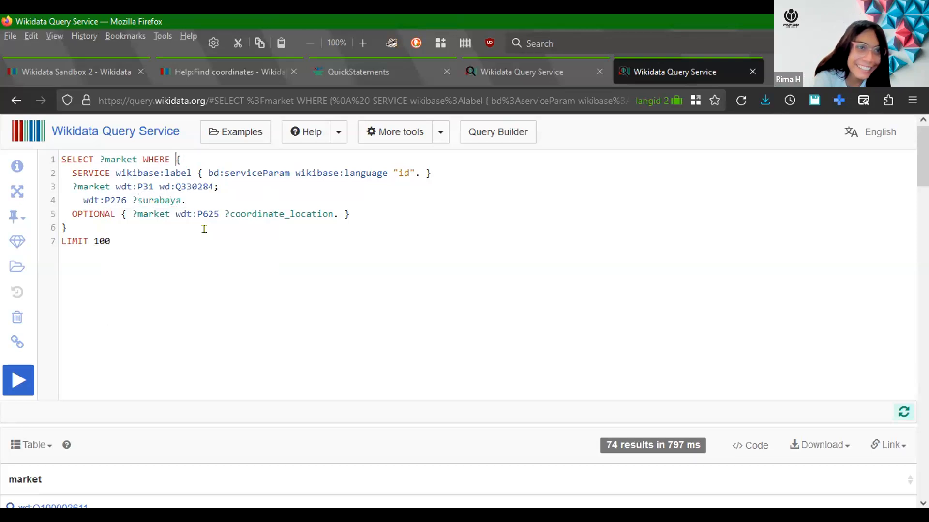
text(?surabaya)
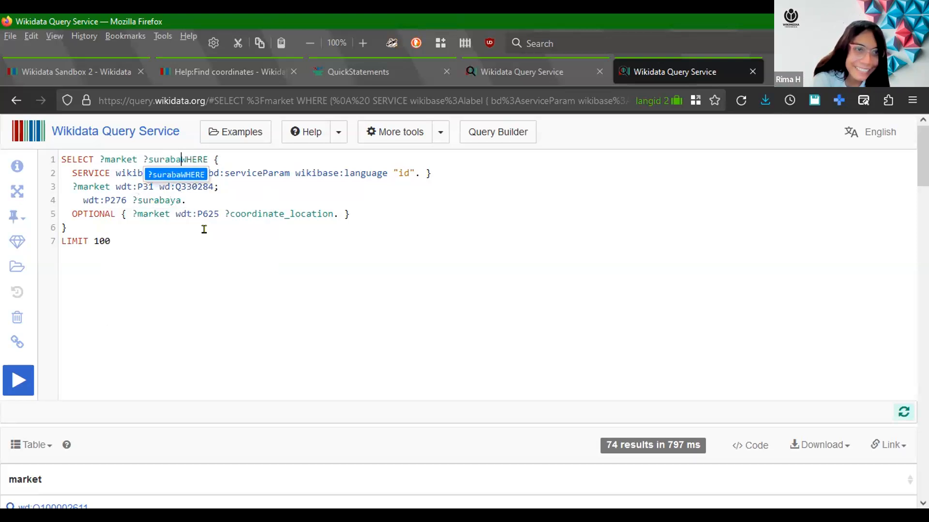
key(ctrl+Return)
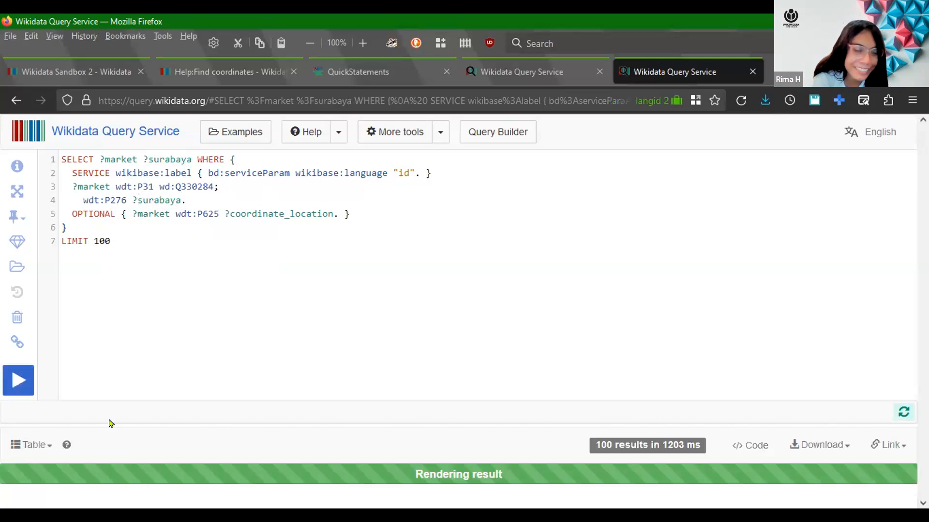
Examine the market and surabaya result columns, open the first location item to check what it is, and close it
scroll(110, 424, down, 5)
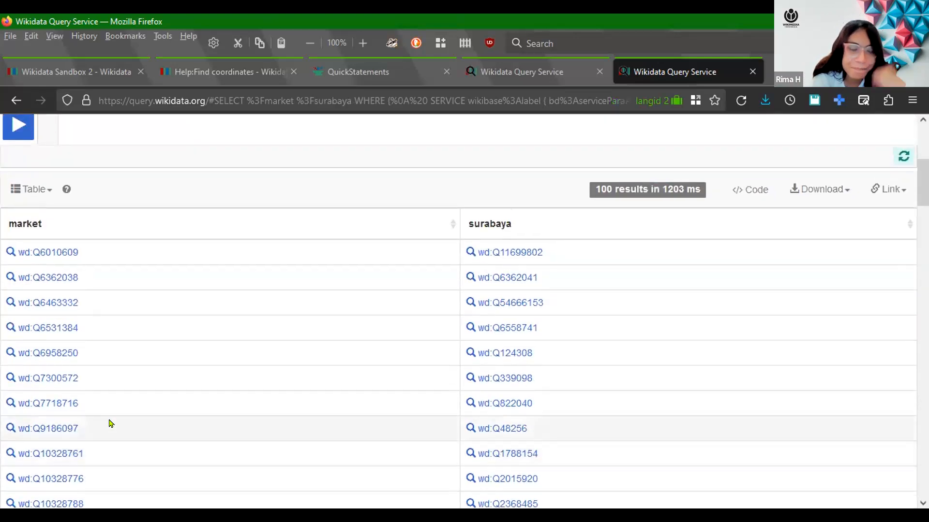
scroll(110, 423, up, 3)
scroll(110, 424, down, 10)
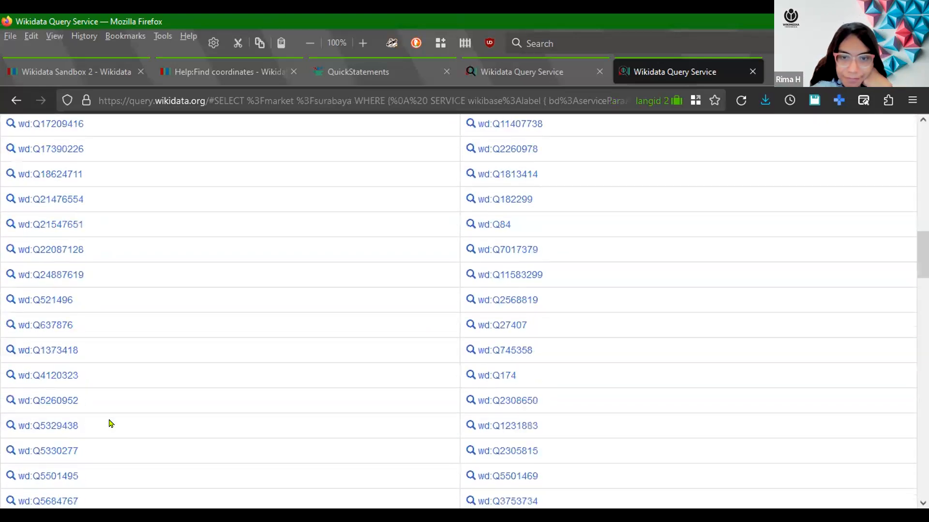
scroll(110, 424, up, 15)
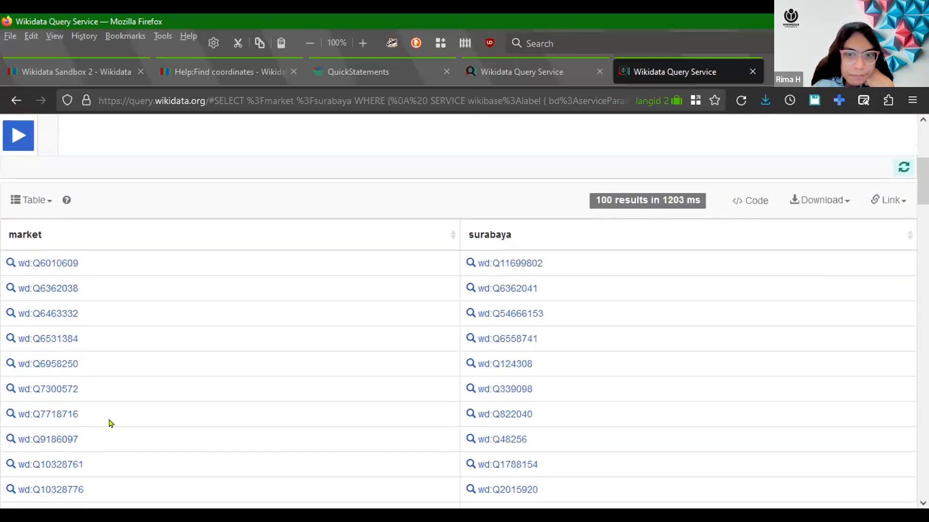
scroll(110, 424, up, 3)
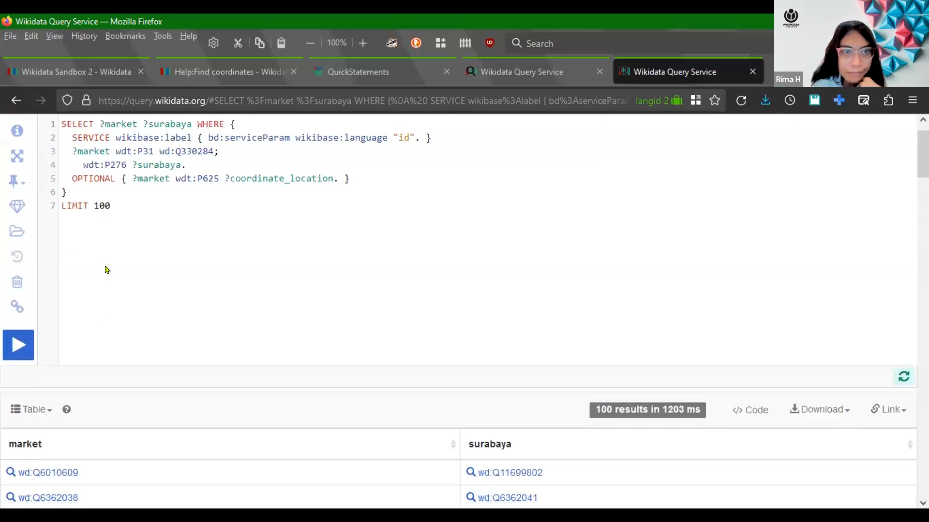
click(499, 469)
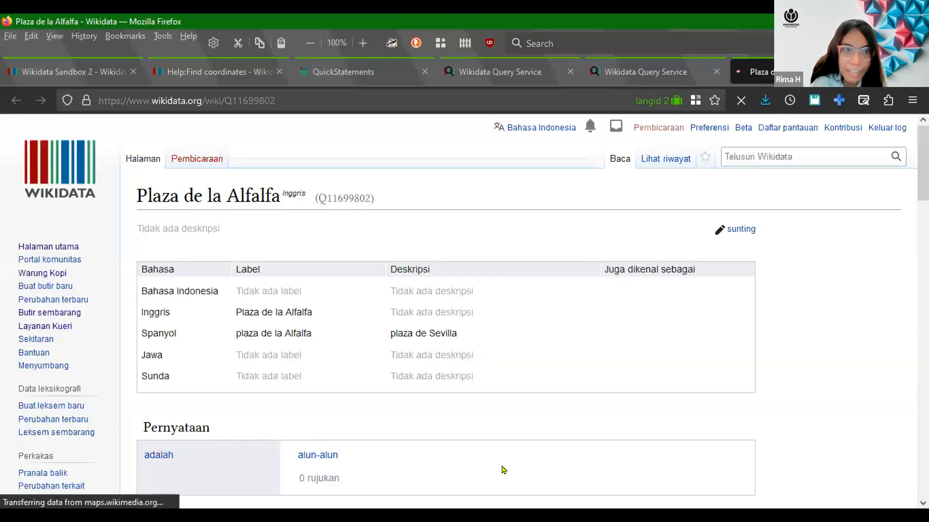
scroll(504, 470, down, 5)
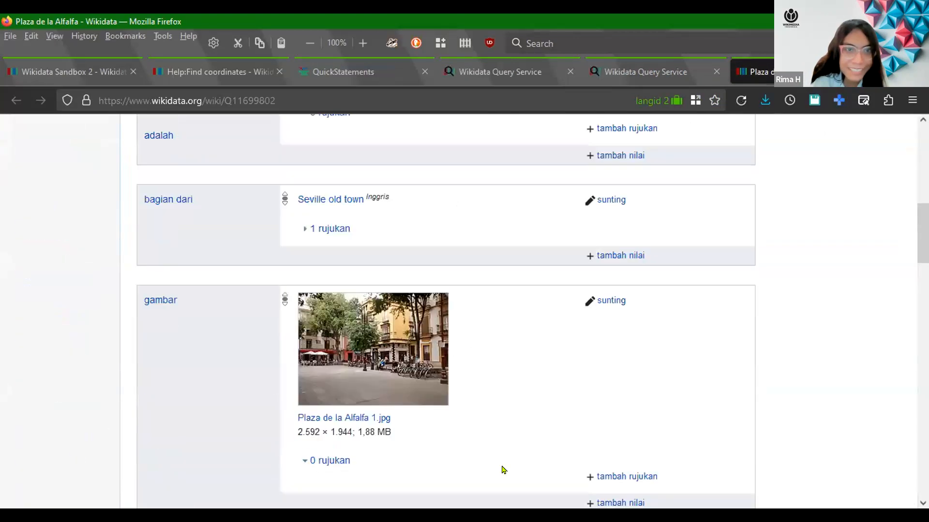
scroll(504, 470, up, 5)
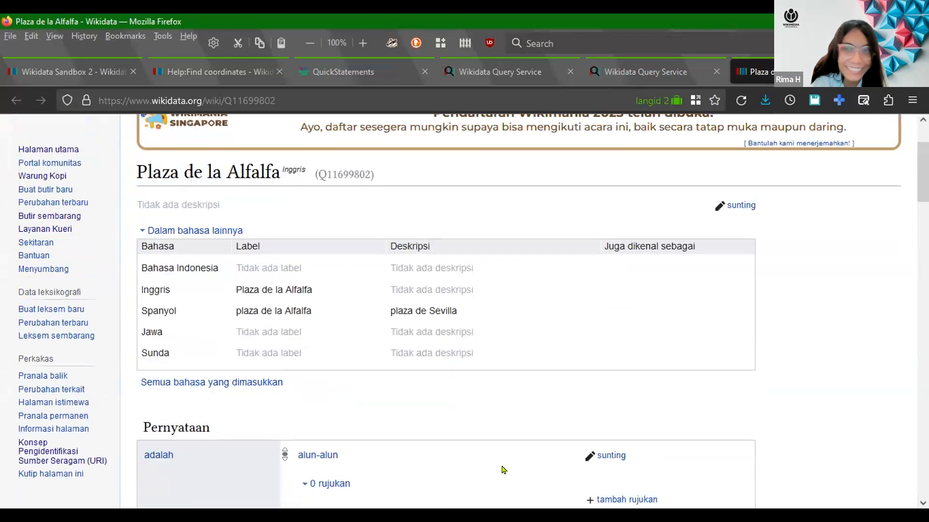
key(ctrl+w)
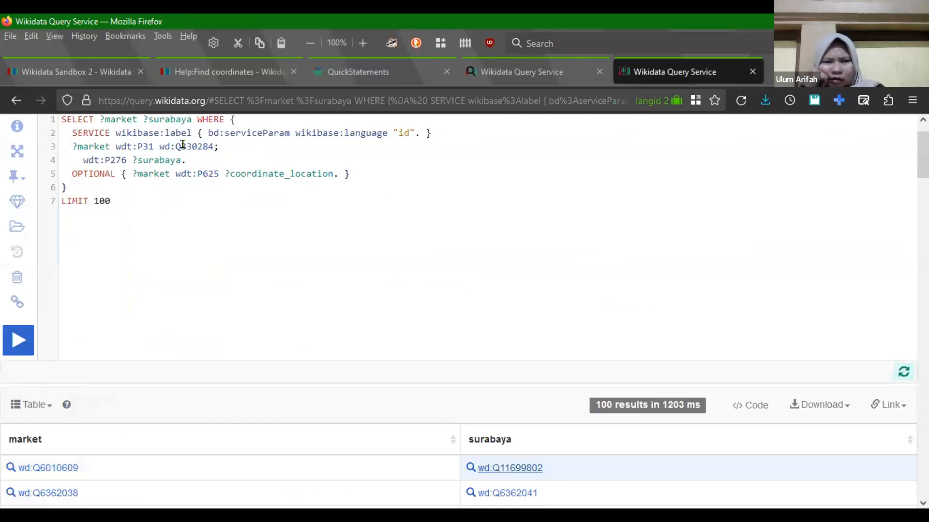
Undo the ?surabaya edits in the query's location line and SELECT line
mouse_move(182, 145)
scroll(181, 263, up, 1)
click(153, 205)
key(ctrl+z)
key(ctrl+z)
key(ctrl+z)
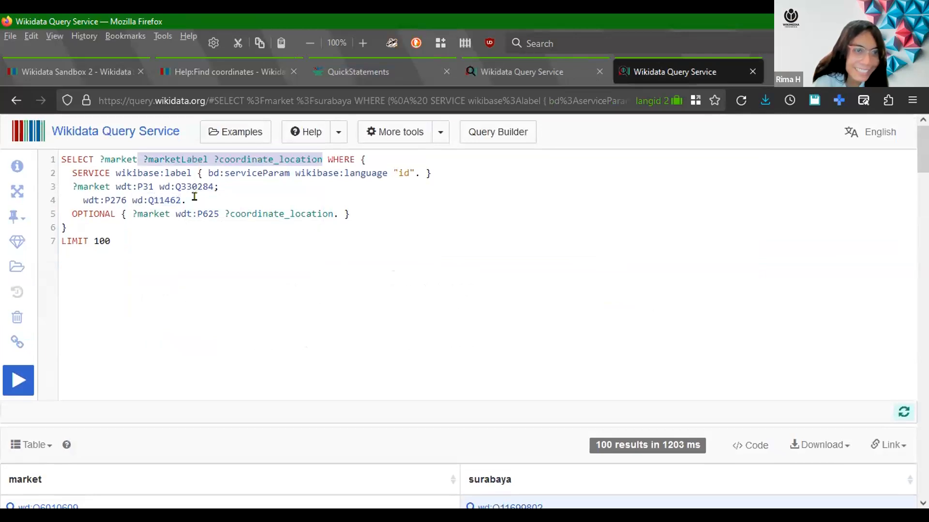
End the wd:Q11462 line with a semicolon and add the line "wdt:P276 ?surabaya." below it in the query
click(187, 199)
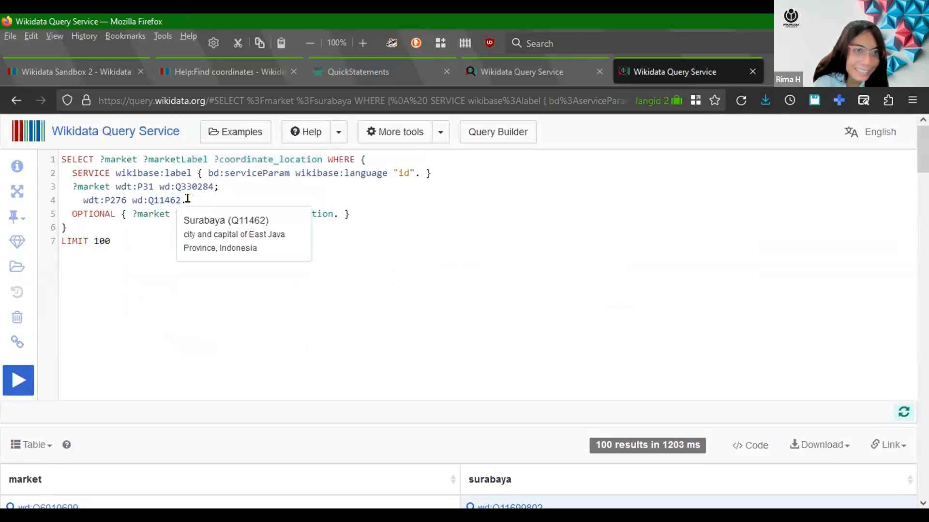
key(Return)
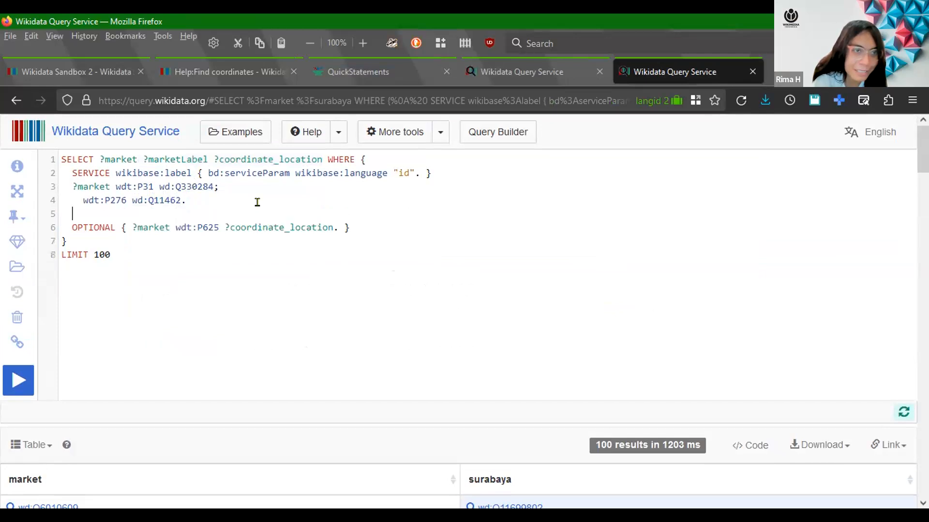
key(BackSpace)
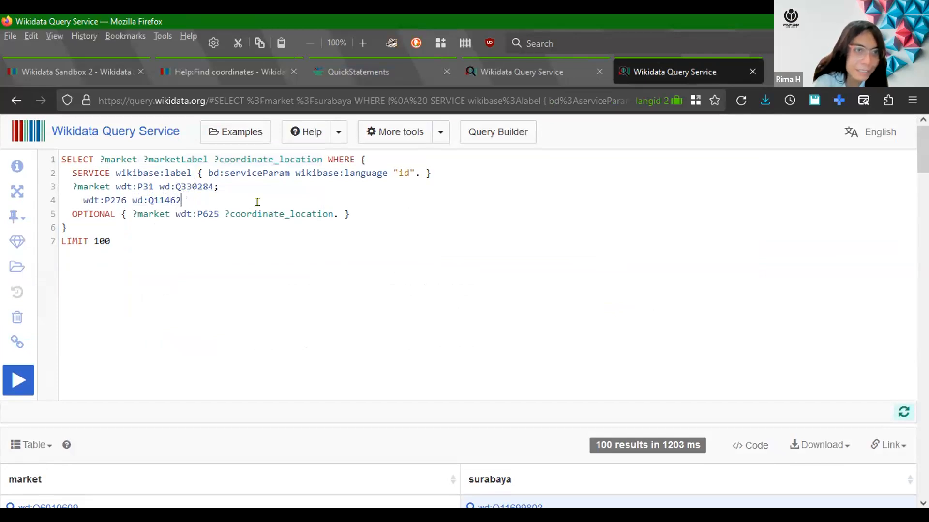
key(BackSpace)
text(;)
key(Return)
text(wdt:P276 w)
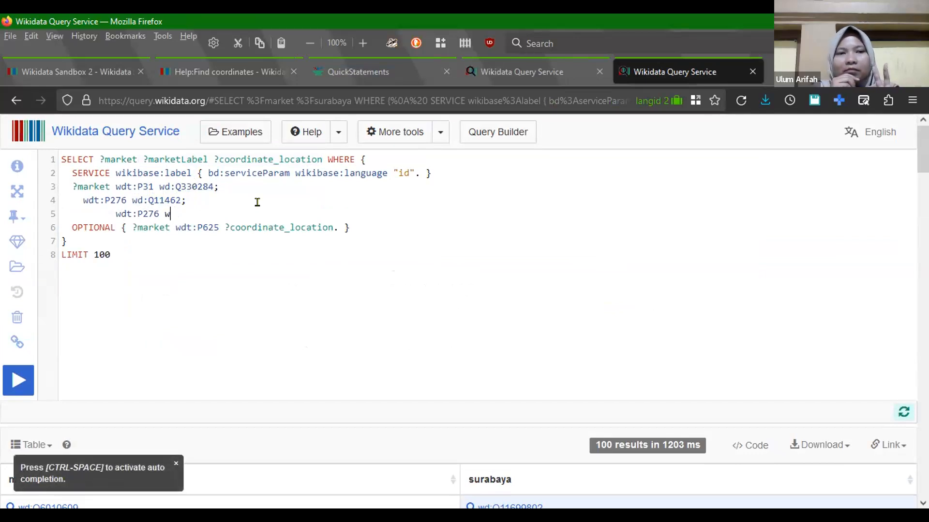
text(d:?surabaya.)
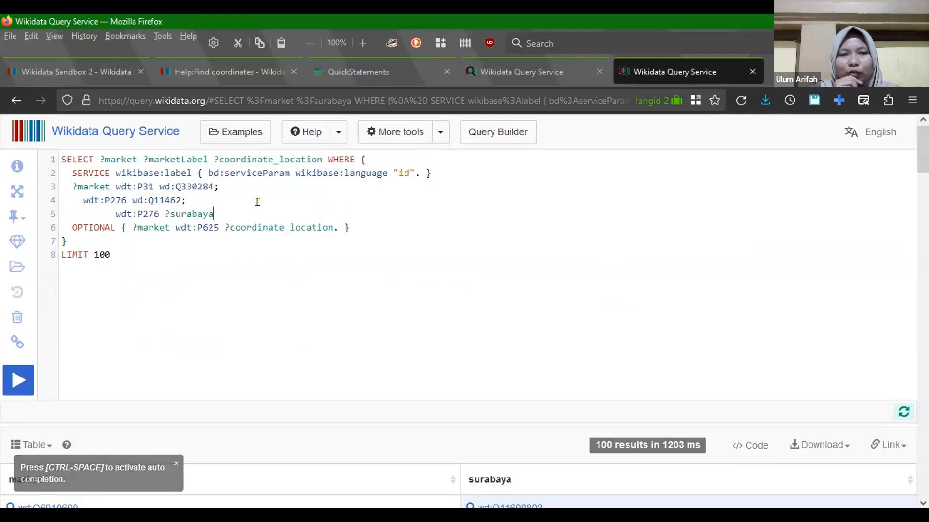
key(ctrl+space)
Replace ?marketLabel and ?coordinate_location in the SELECT line with ?surabaya and run the query
drag(148, 160, 321, 159)
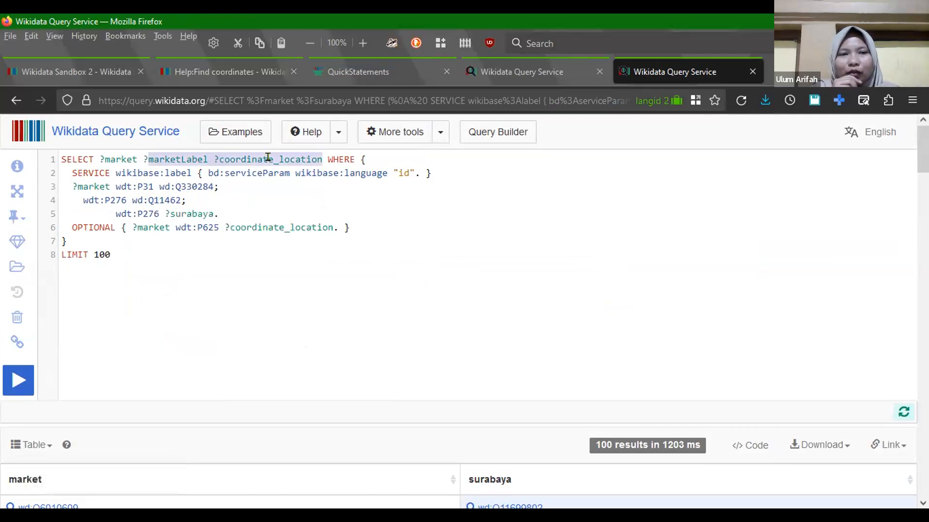
text(surabaya)
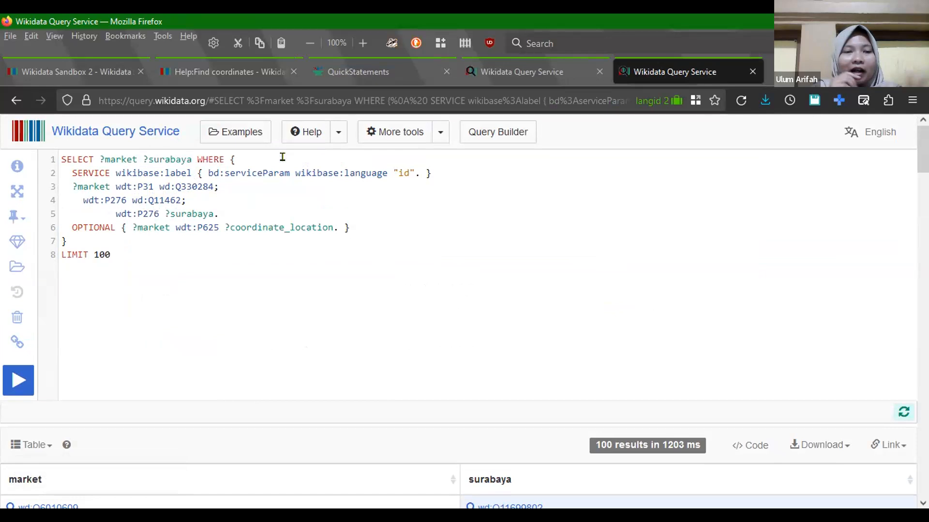
key(ctrl+Return)
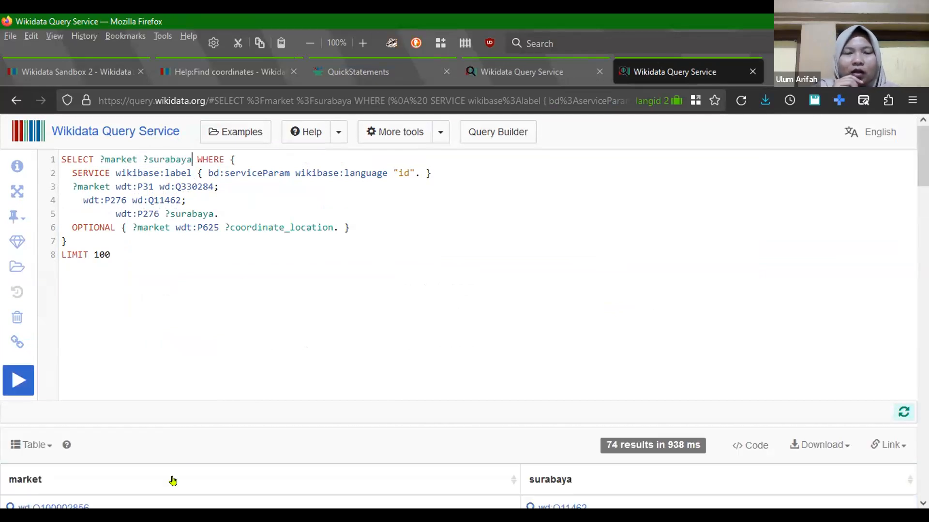
Copy all market and surabaya result rows and replace the QuickStatements batch contents with them as comma-separated IDs without the wd: prefix
scroll(174, 479, down, 5)
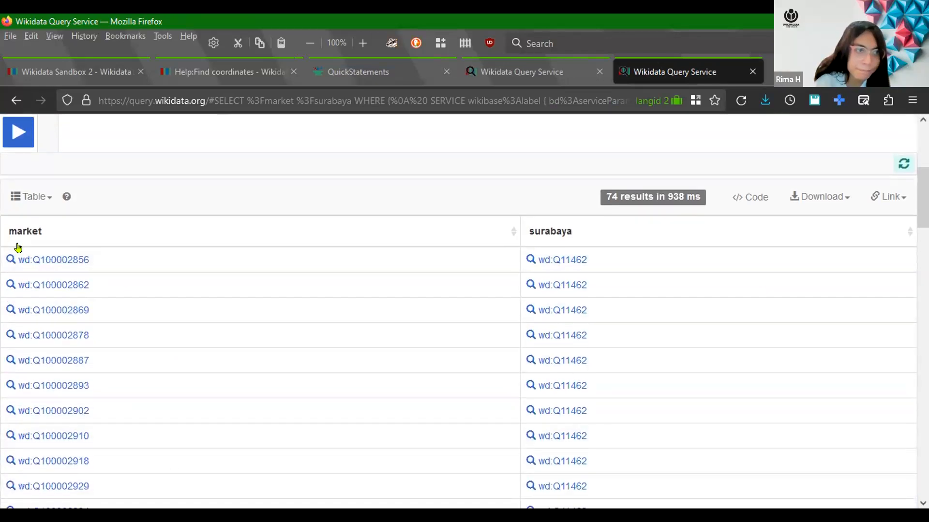
drag(16, 256, 734, 513)
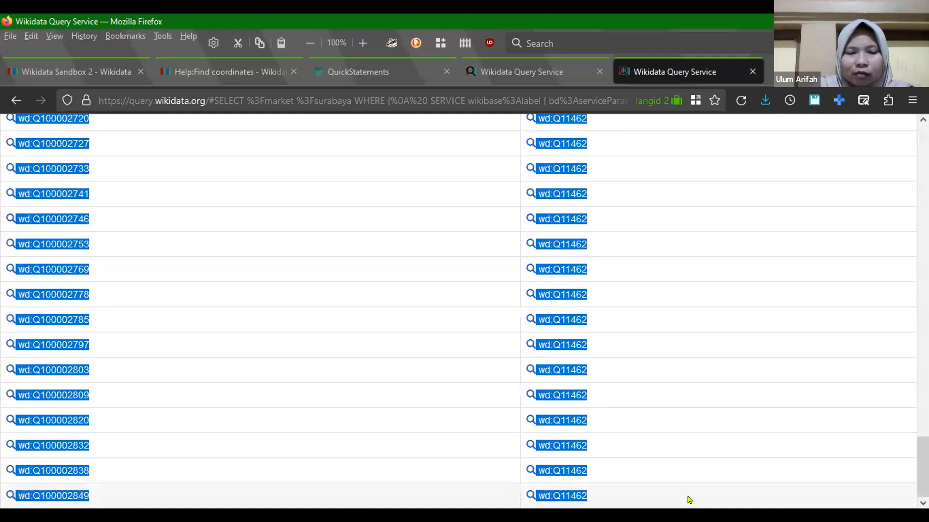
scroll(657, 462, up, 10)
scroll(657, 465, down, 1)
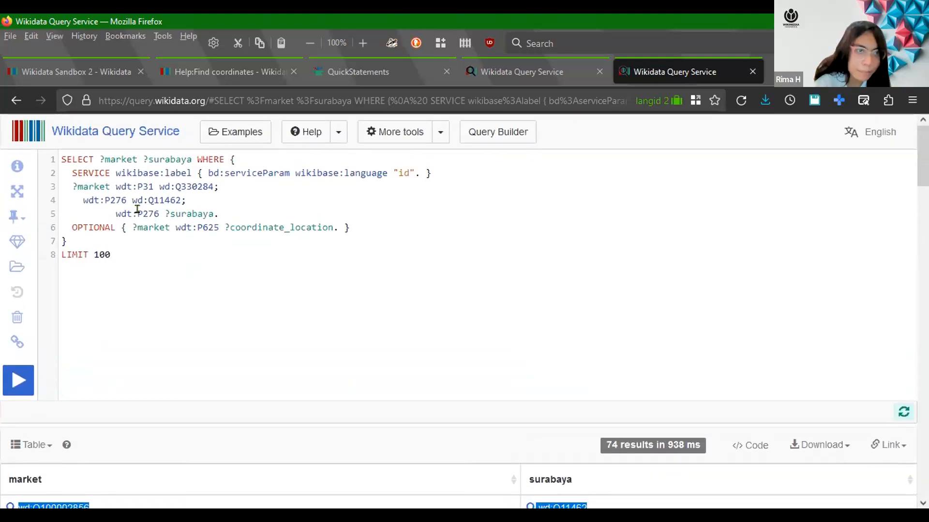
mouse_move(109, 197)
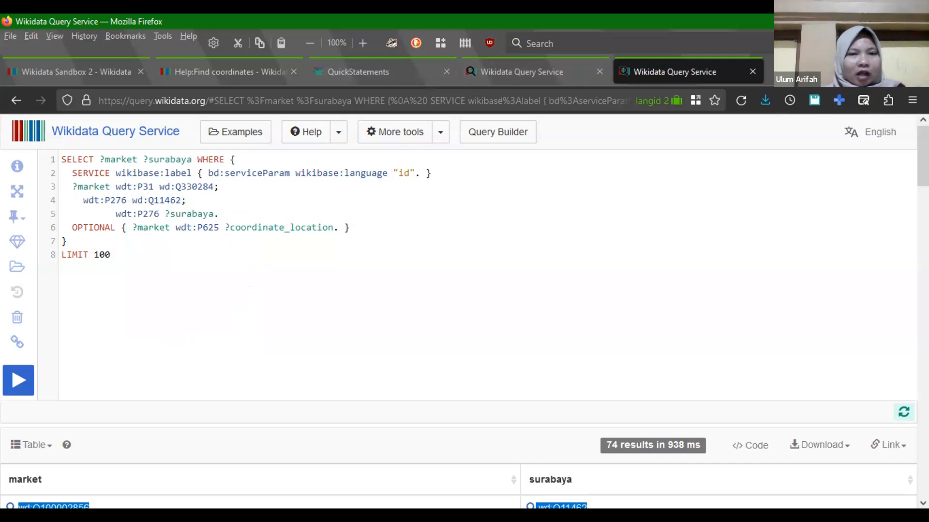
click(463, 282)
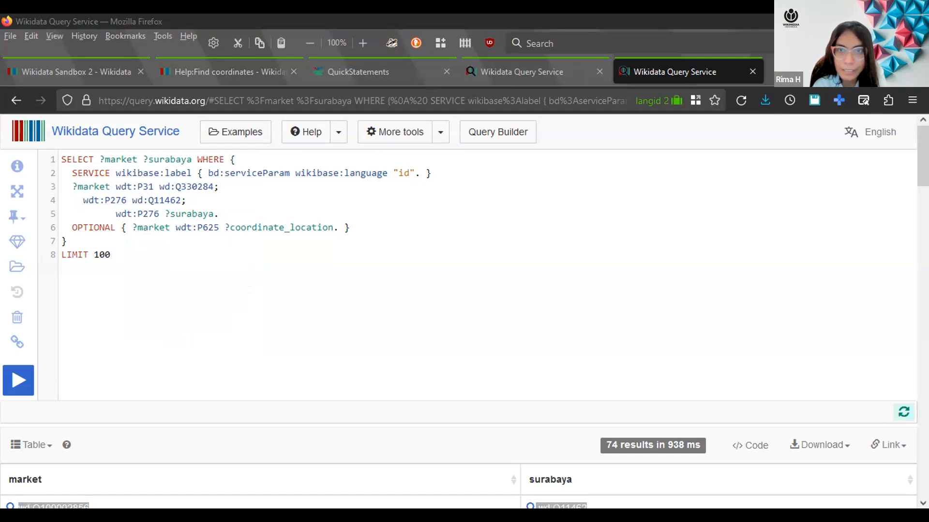
click(399, 73)
click(313, 233)
Insert the header row "qid,-P276" above the first item row of the batch
key(ctrl+Home)
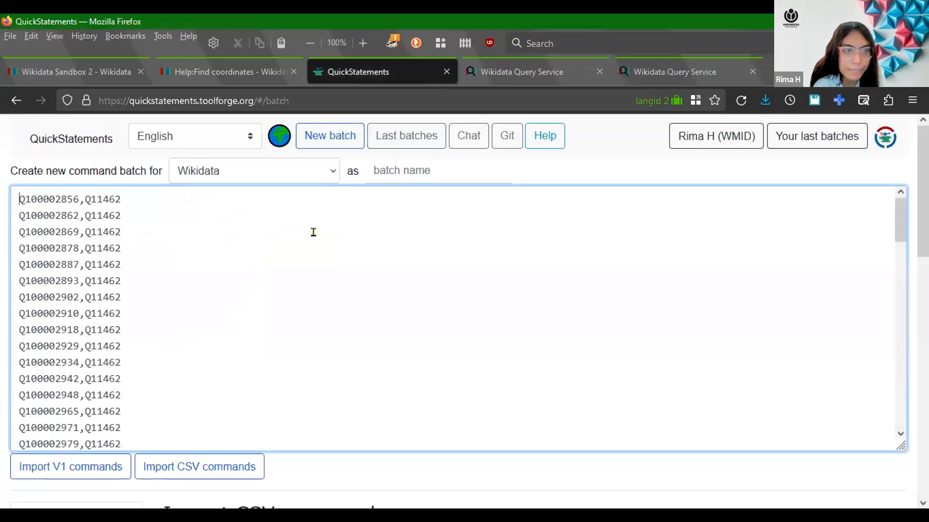
key(Return)
text(qid,-)
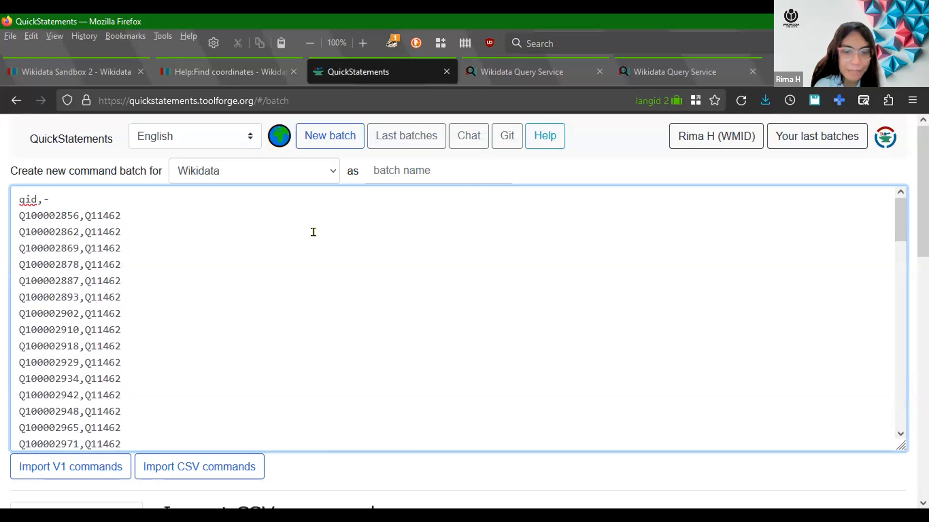
text(P276)
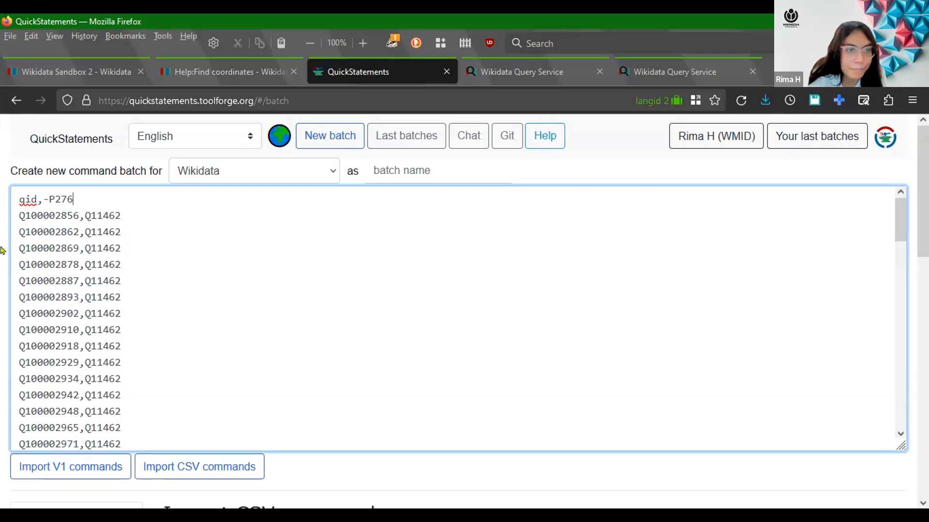
Import the whole qid,-P276 batch as CSV commands and show up to 500 commands per page
scroll(3, 250, down, 3)
scroll(2, 250, down, 5)
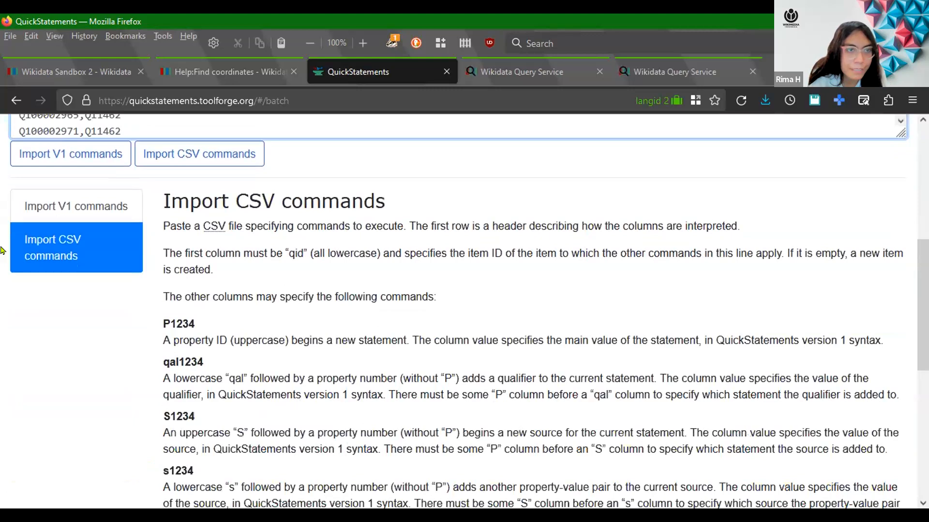
scroll(3, 250, down, 2)
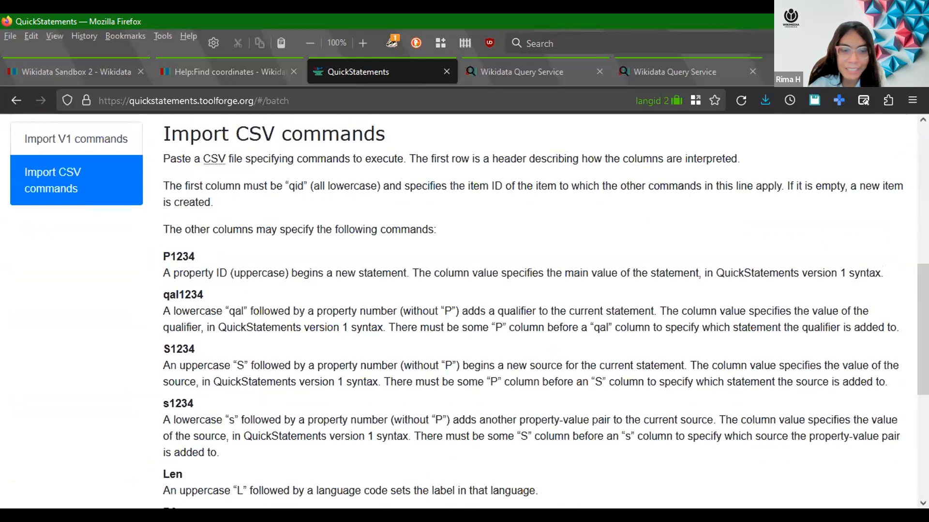
scroll(39, 307, up, 10)
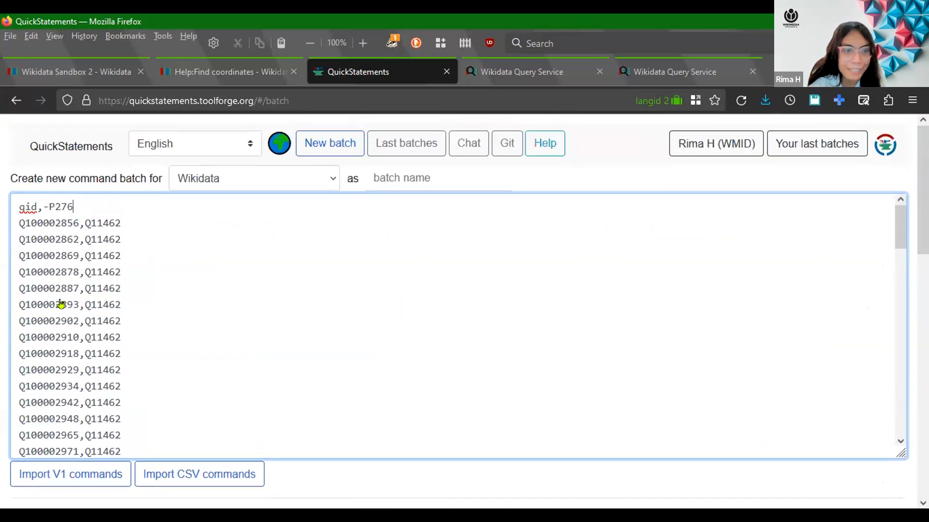
key(ctrl+a)
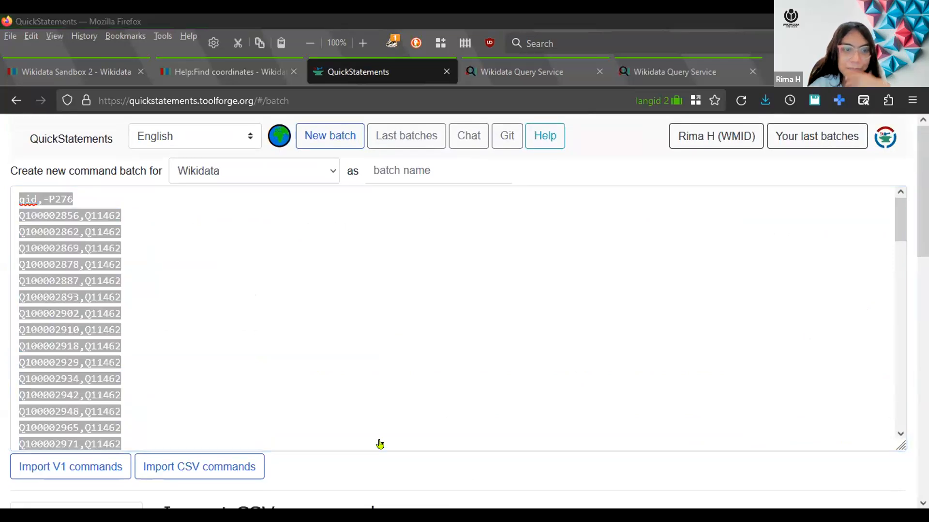
click(199, 467)
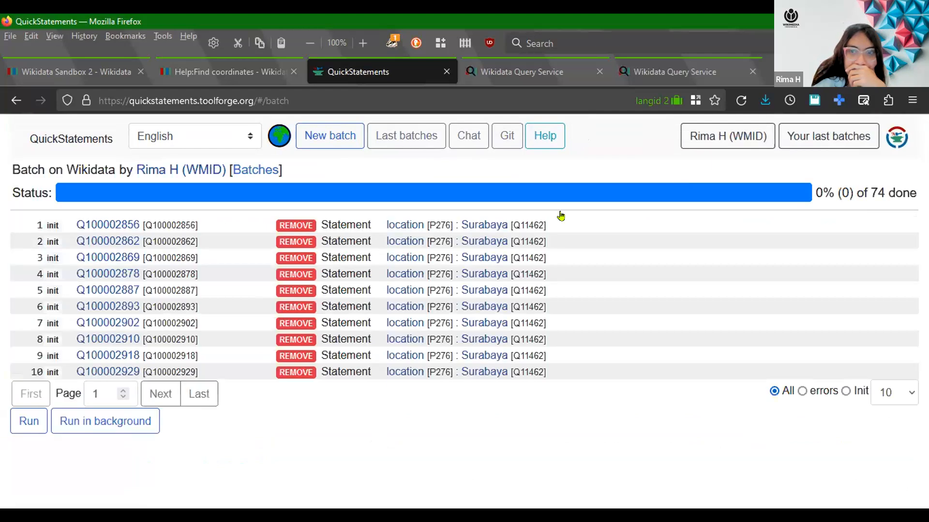
click(895, 395)
click(875, 379)
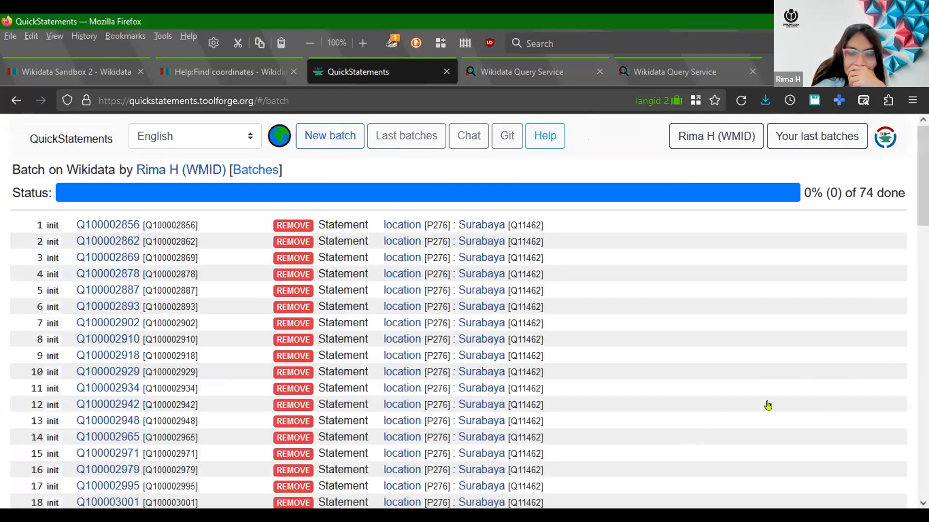
Review the full list of removal commands for the location (P276) value Surabaya
scroll(768, 406, down, 2)
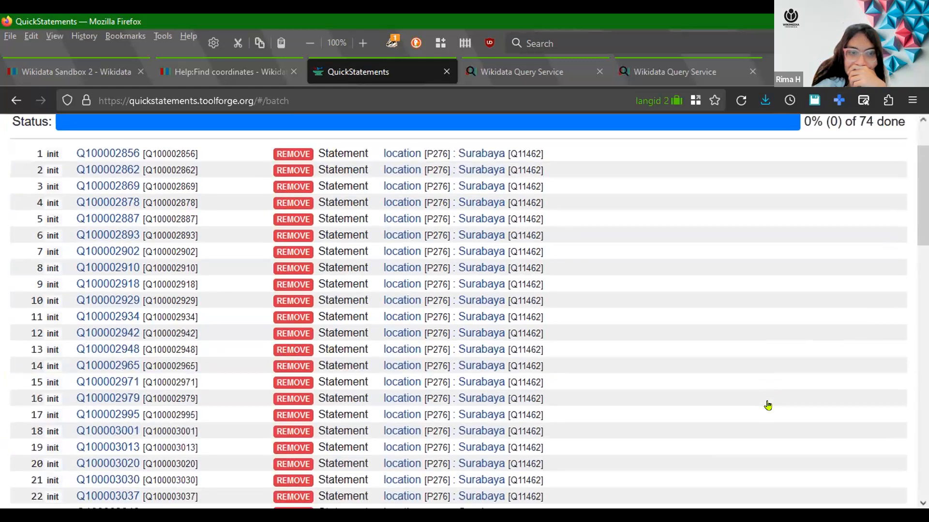
scroll(768, 406, down, 8)
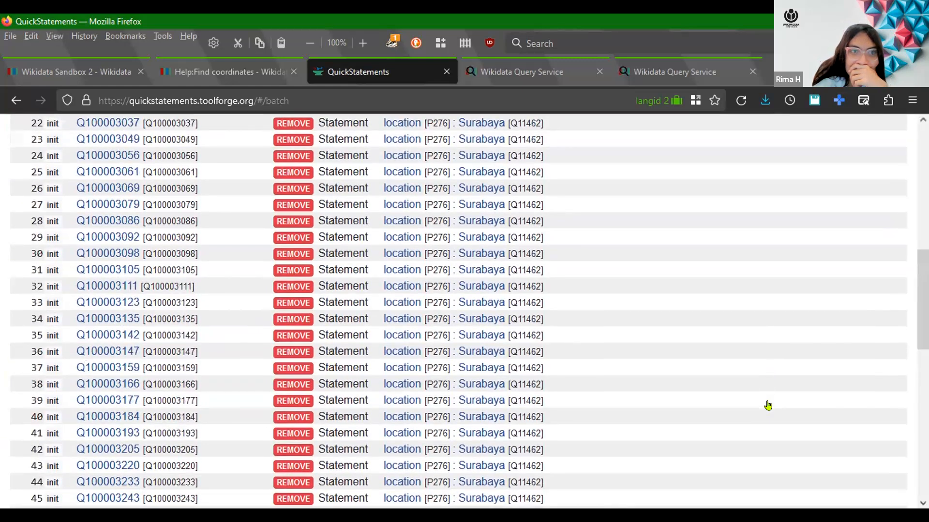
scroll(768, 406, up, 10)
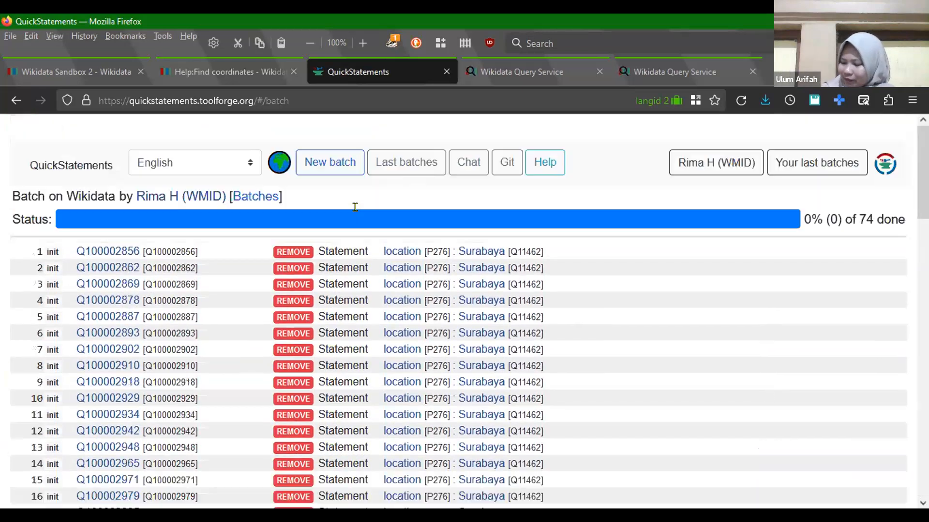
scroll(355, 208, down, 8)
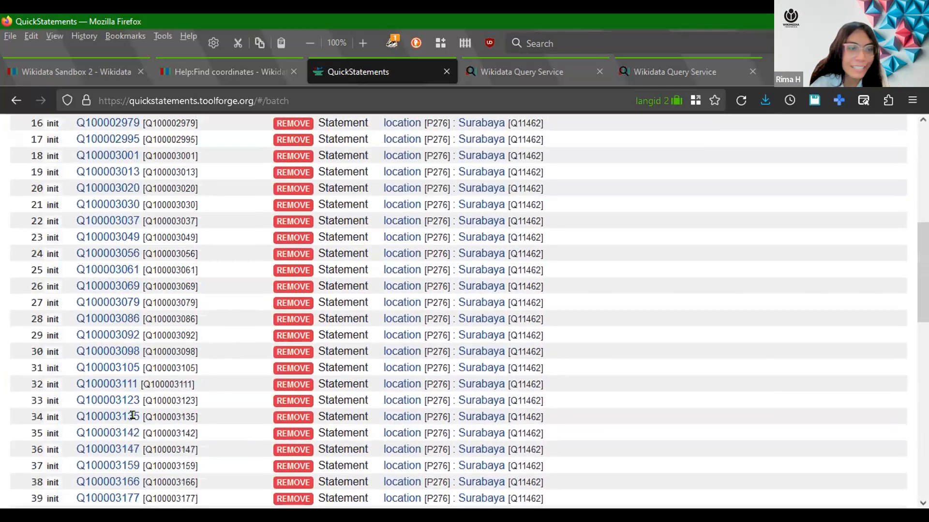
scroll(7, 329, down, 5)
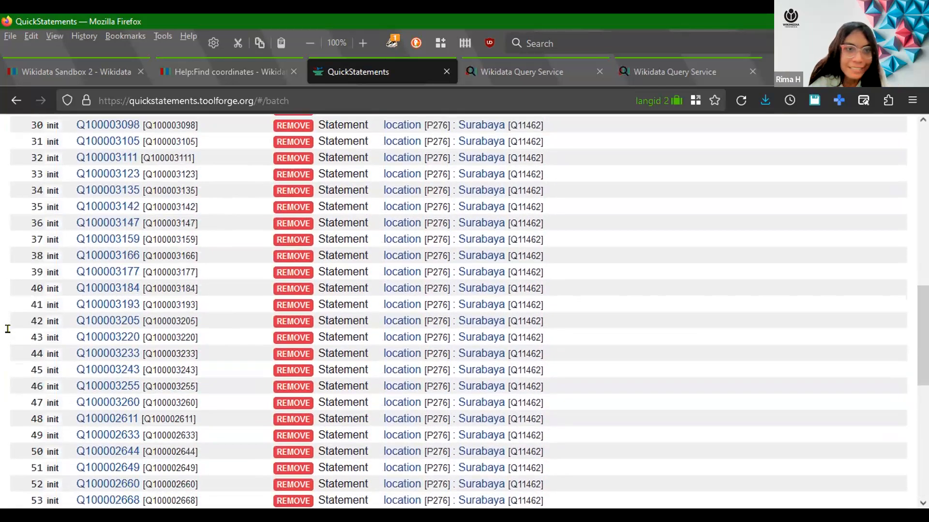
scroll(8, 328, up, 7)
scroll(241, 185, down, 15)
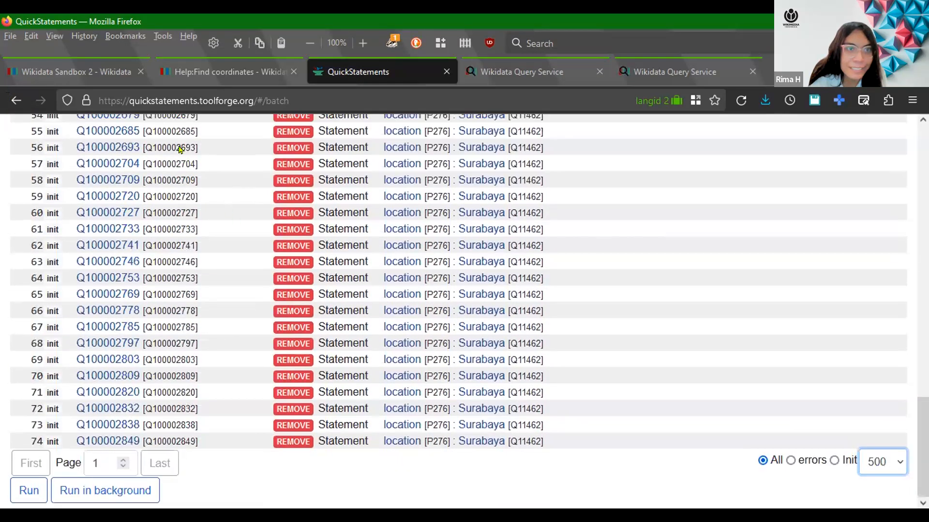
Leave the command preview and return to the batch text with the qid,-P276 rows
key(alt+Left)
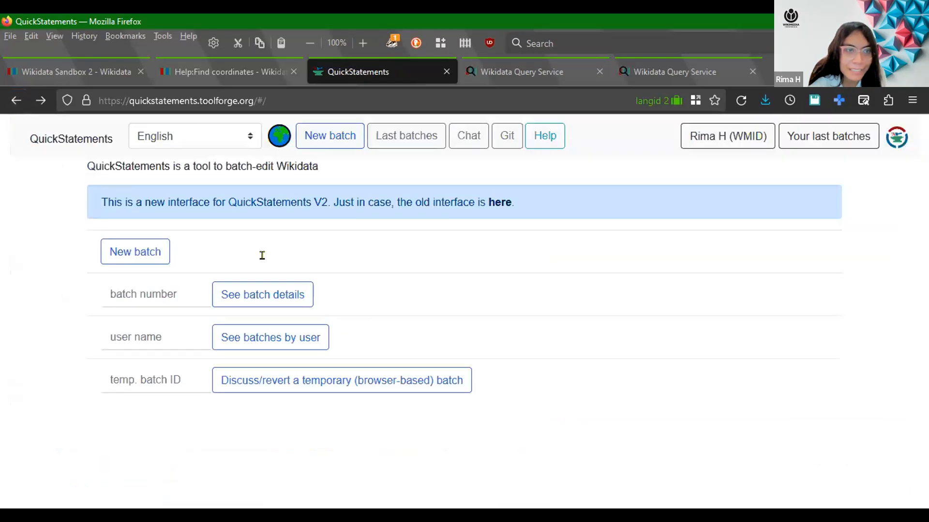
key(alt+Right)
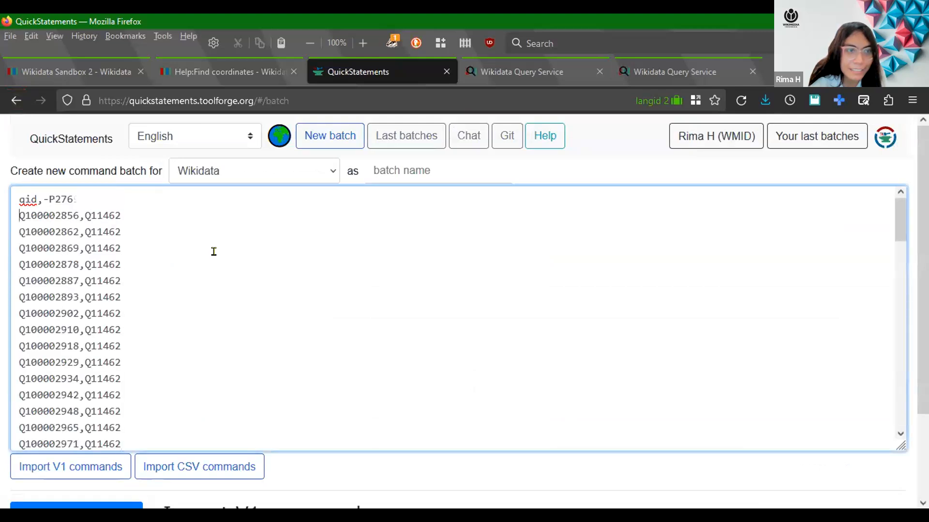
key(shift+Right)
key(shift+Right)
key(Down)
key(Home)
key(ctrl+shift+Right)
key(shift+Left)
key(Down)
key(Down)
key(Down)
key(Down)
key(Down)
key(Right)
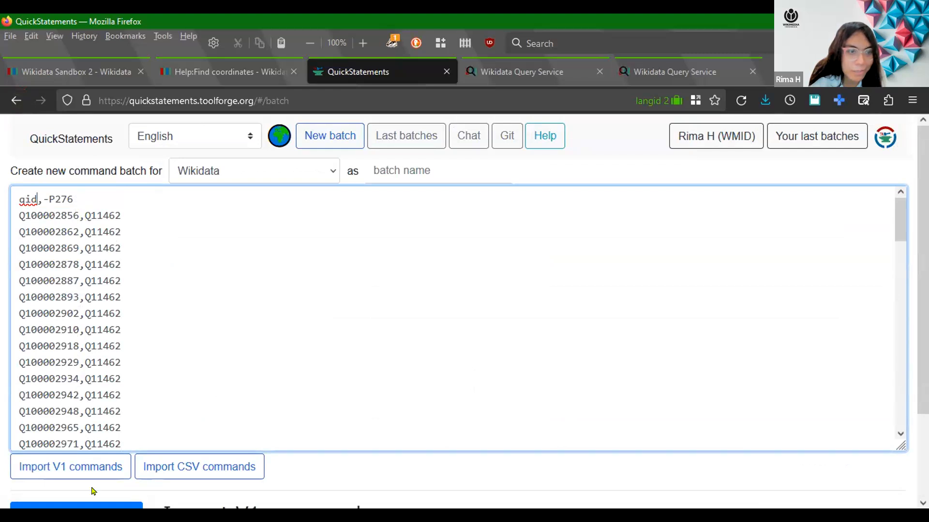
Append the column P131 after -P276 in the batch's header row
click(45, 198)
text(-)
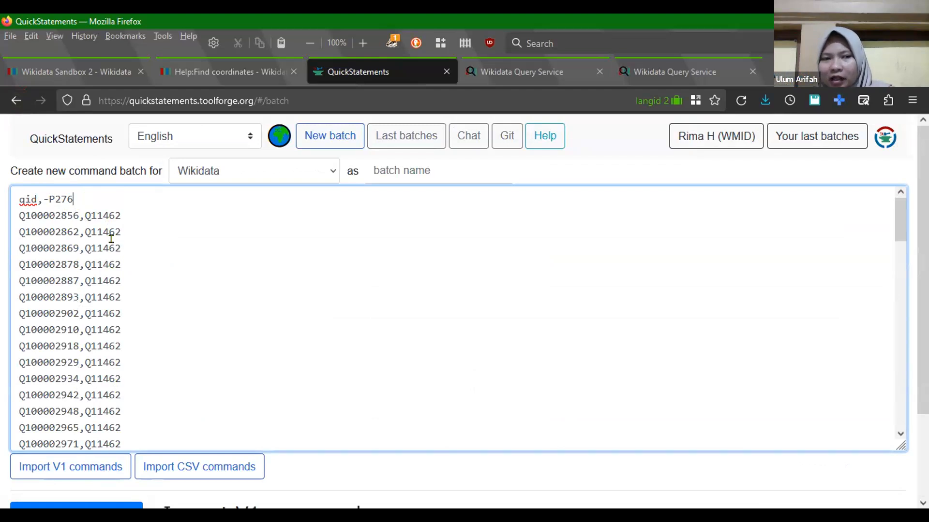
text(,P131)
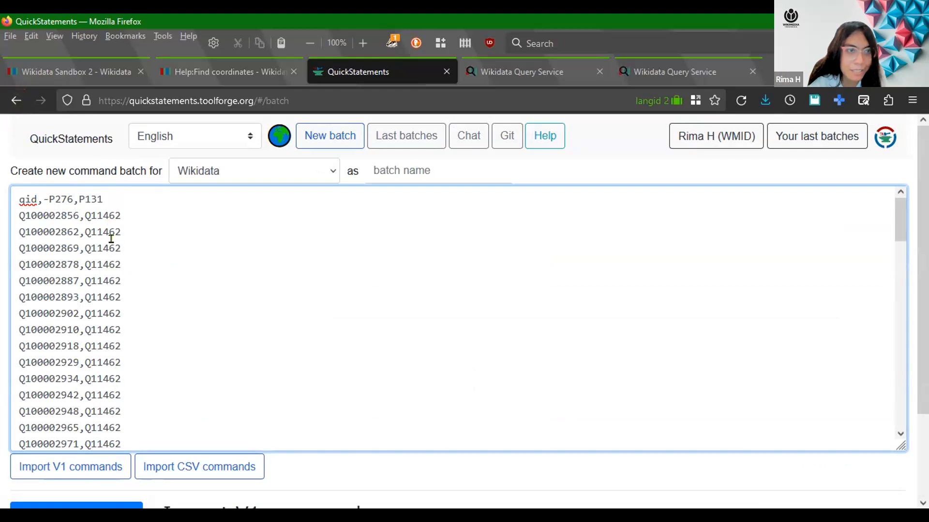
drag(77, 212, 121, 396)
click(121, 397)
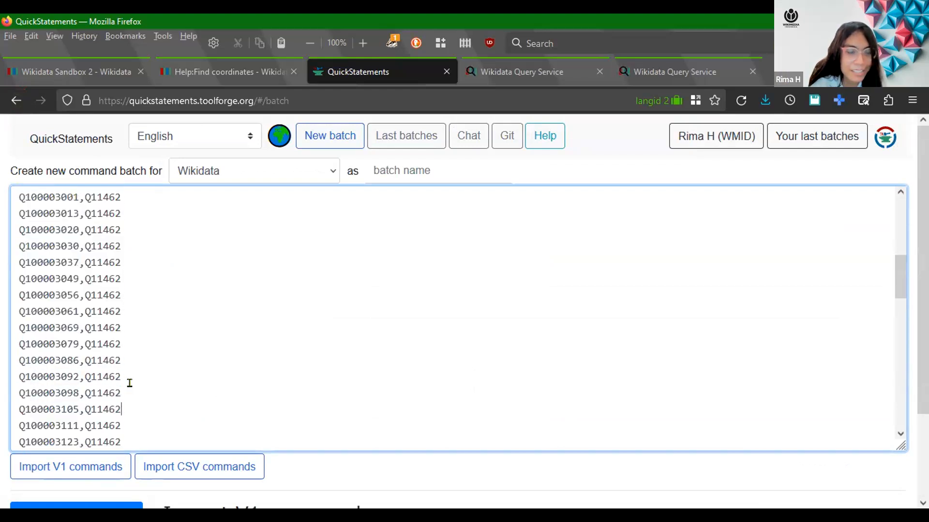
scroll(128, 383, up, 6)
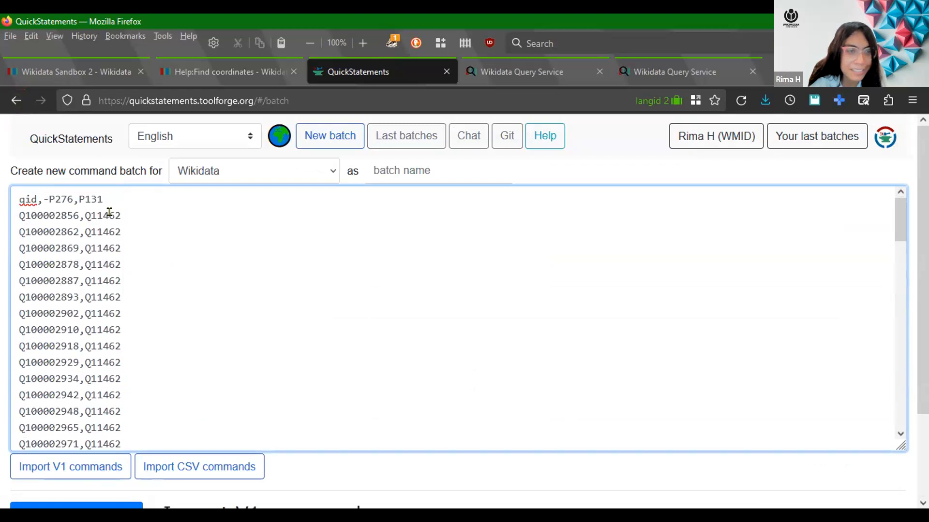
In the market query, add a second ?surabaya variable to the SELECT line and run the query
click(647, 73)
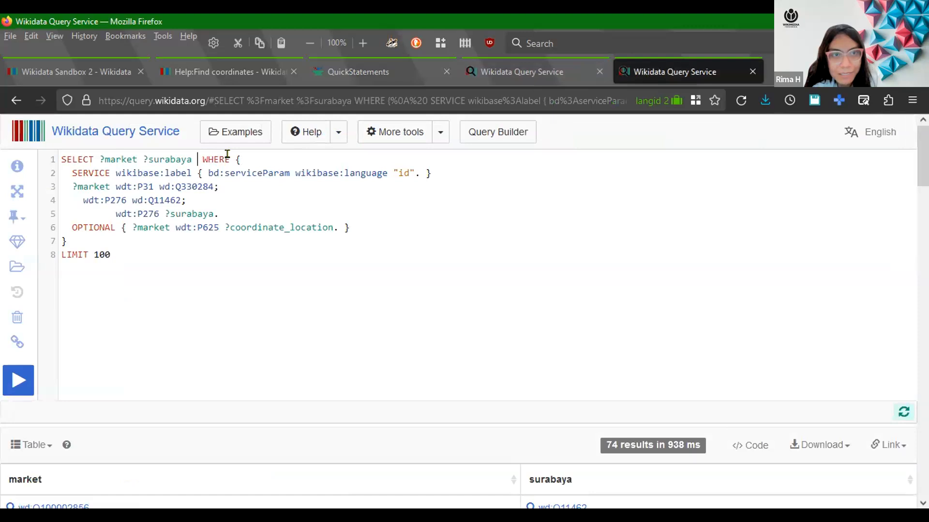
text(?surabaya)
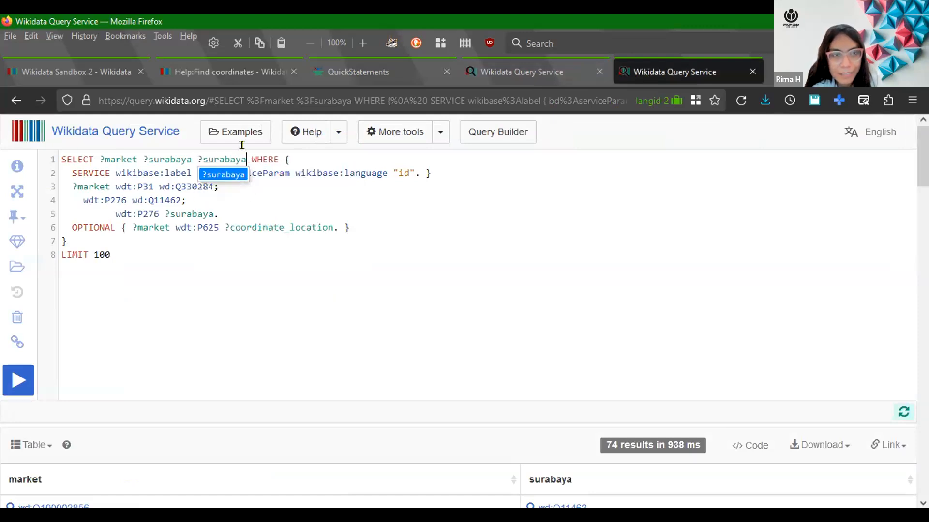
key(ctrl+Return)
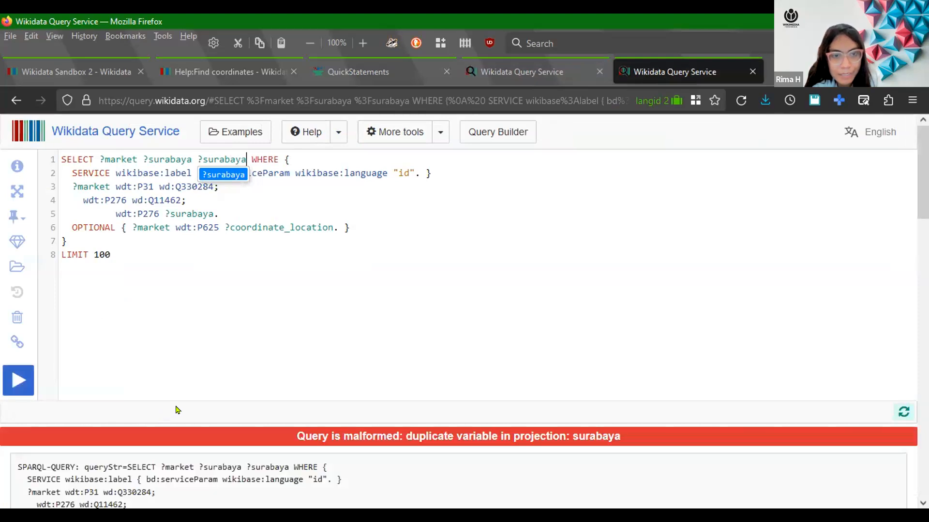
click(272, 180)
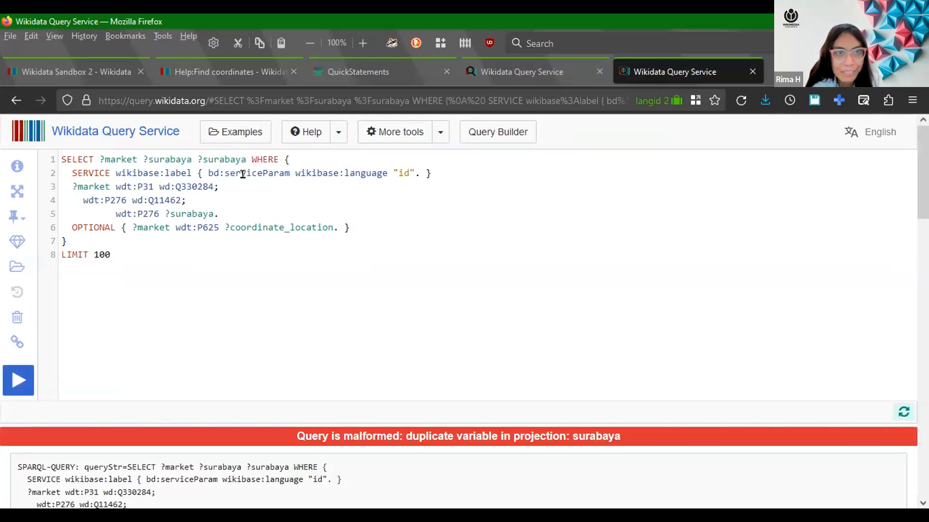
End the ?surabaya line with a semicolon, add the line "wdt:P276 ?surabaya2." below it, and run the query
click(272, 208)
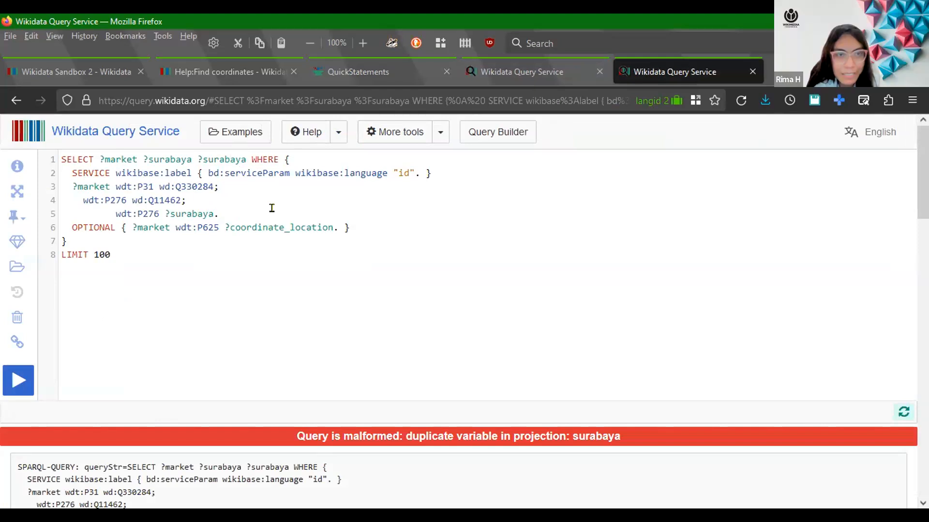
key(BackSpace)
text(;)
key(Return)
text(wdt:P276 ?)
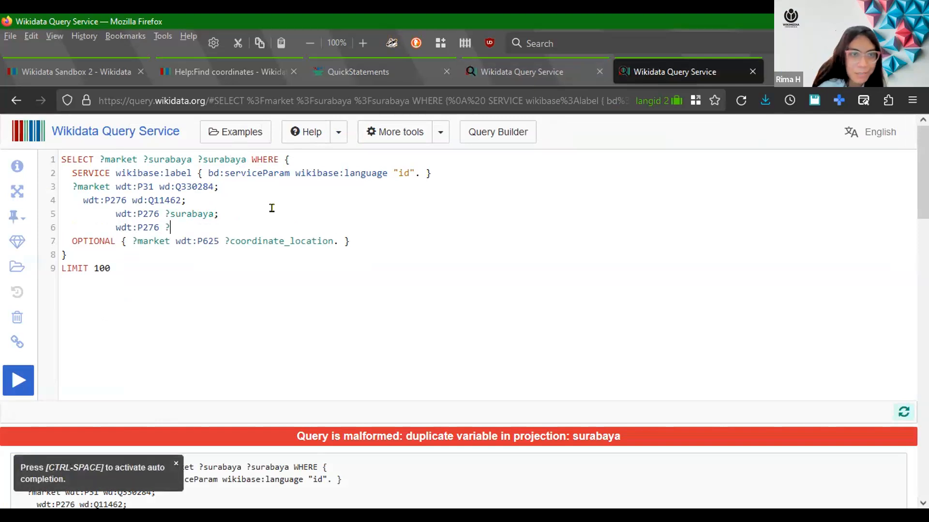
text(surabaya2)
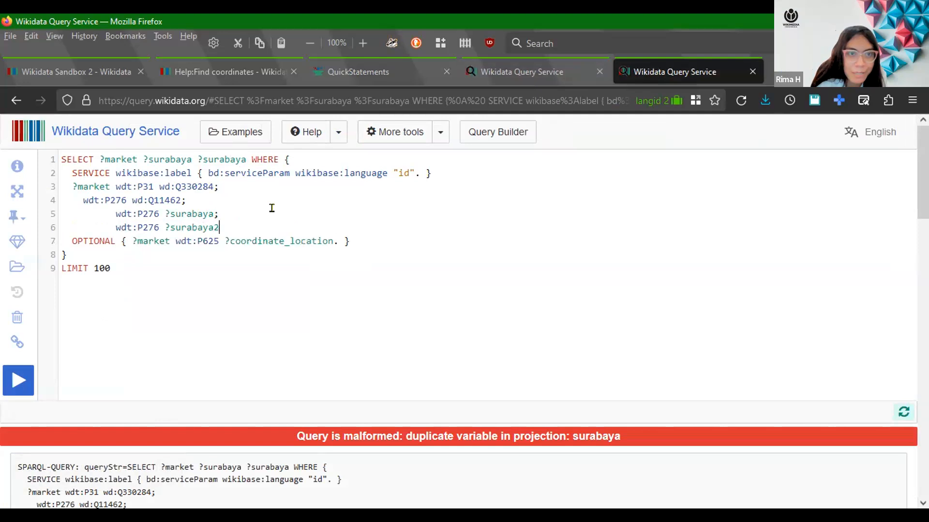
text(.)
key(ctrl+Return)
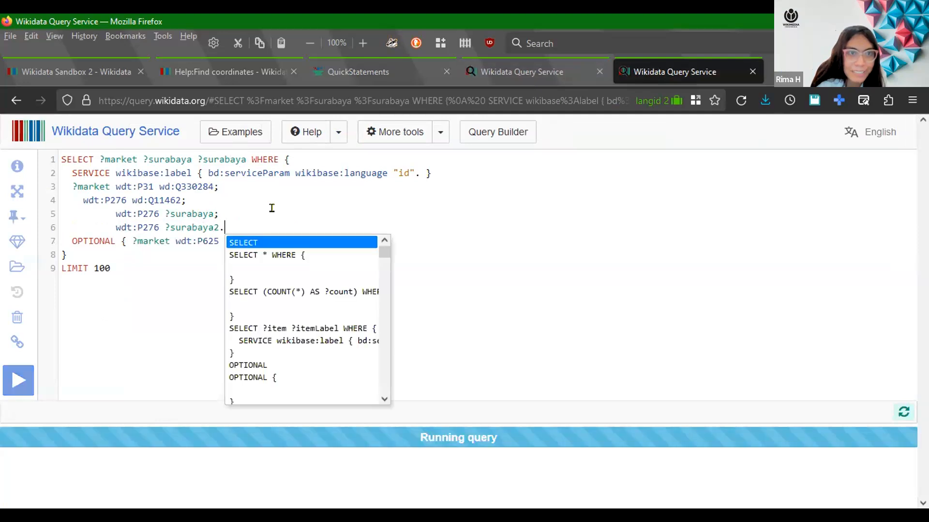
Change the second ?surabaya in the SELECT line to ?surabaya2, rerun the query and look through the results
click(254, 160)
key(Left)
text(2)
key(ctrl+Return)
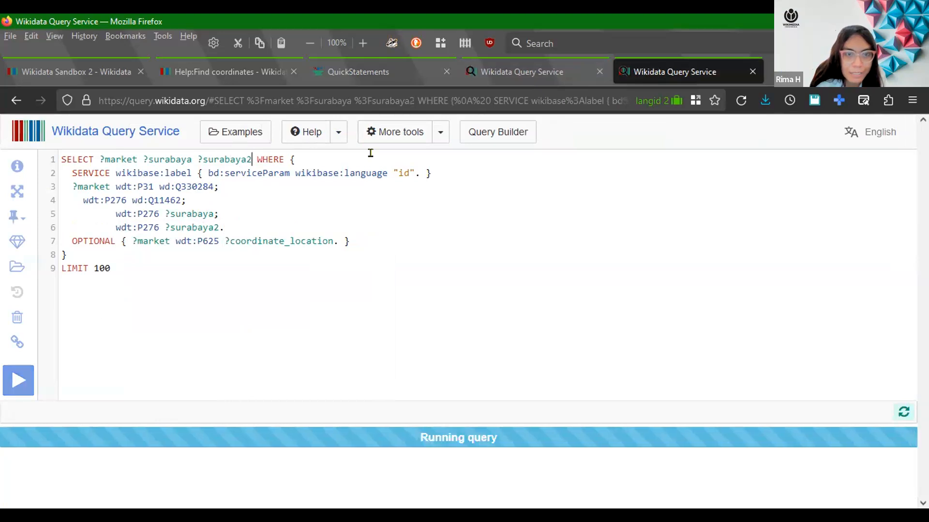
scroll(265, 433, down, 20)
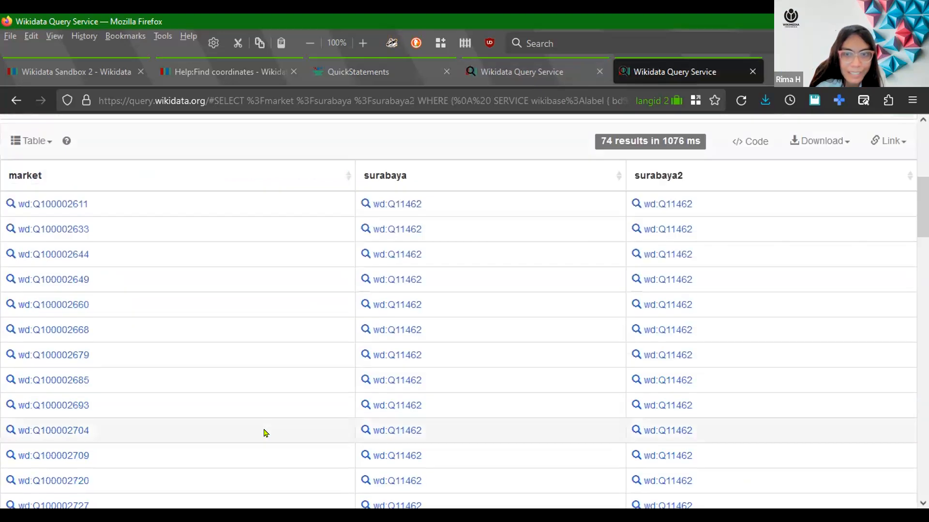
scroll(265, 433, up, 20)
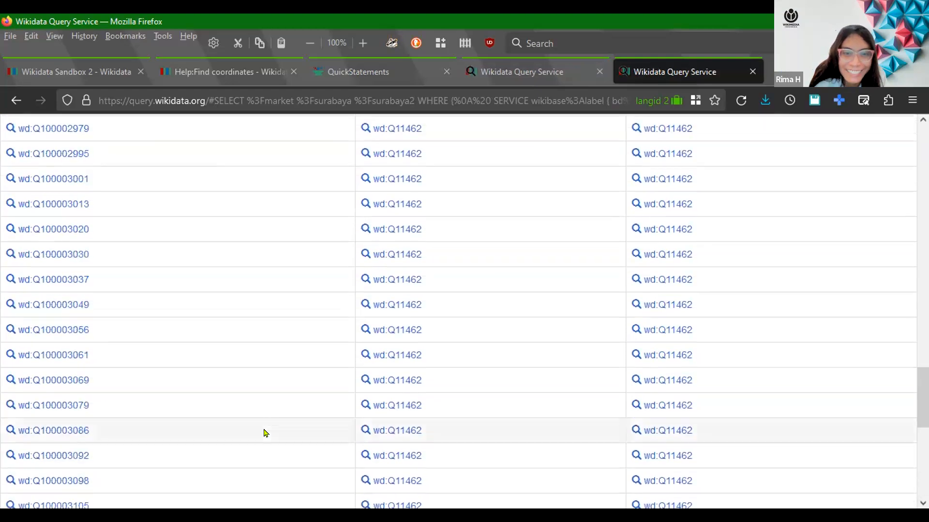
scroll(266, 433, down, 4)
scroll(266, 433, up, 3)
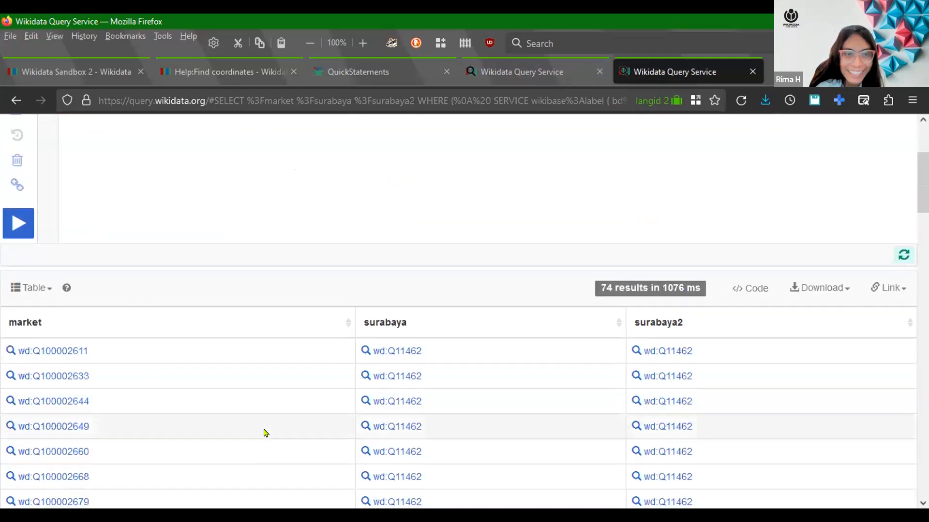
Select and copy all rows of the query results across the market, surabaya and surabaya2 columns
mouse_move(142, 217)
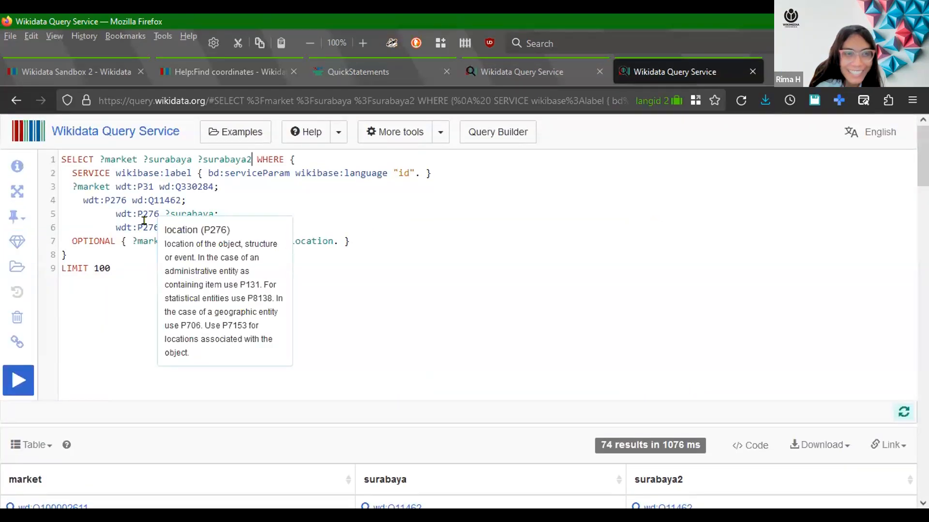
scroll(132, 457, down, 5)
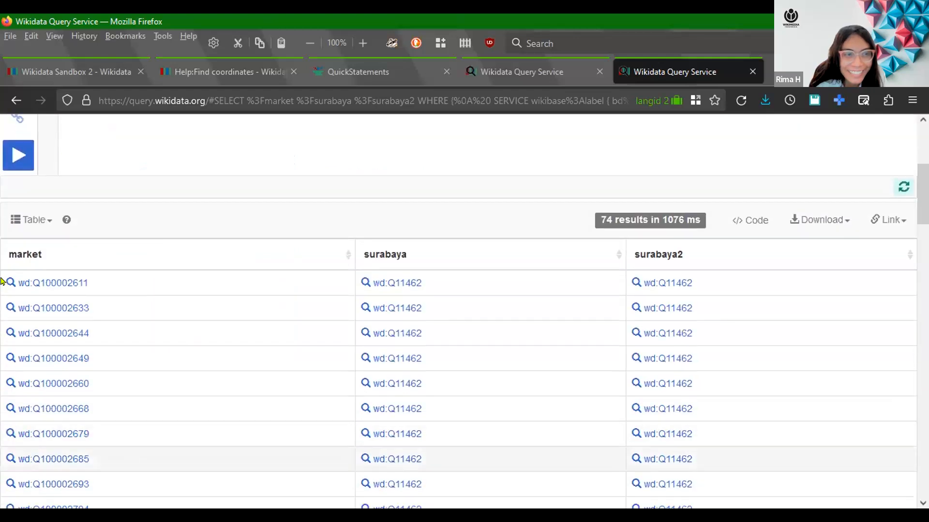
drag(16, 276, 786, 459)
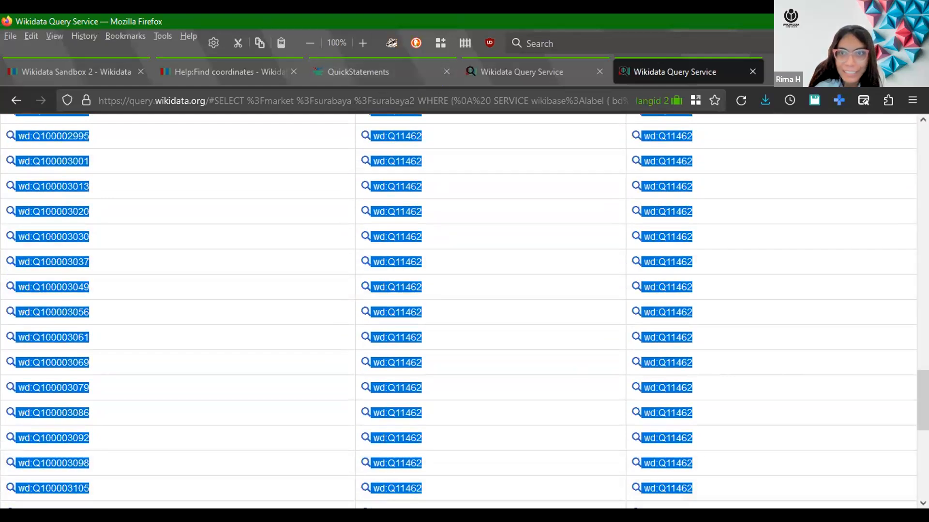
key(alt+Tab)
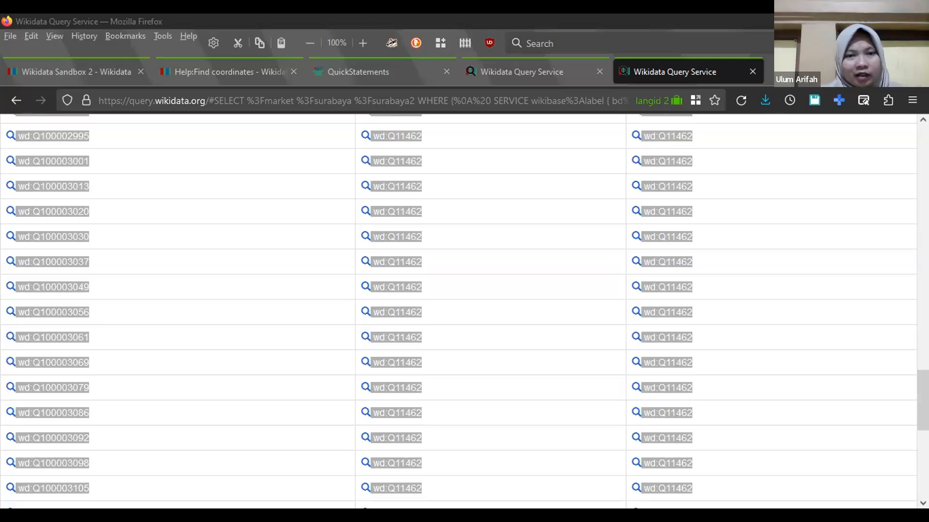
Switch to the QuickStatements batch and replace its entire text with the copied three-column query results
click(377, 72)
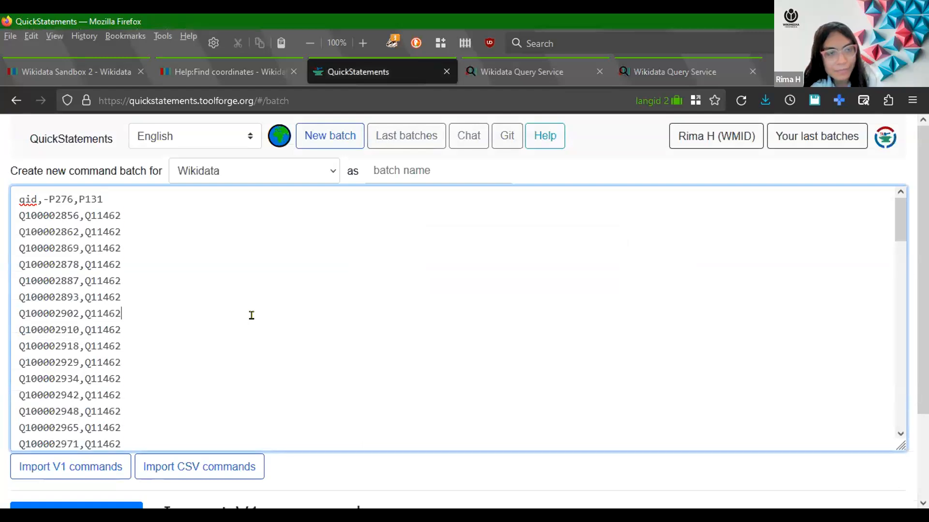
key(ctrl+a)
key(ctrl+Tab)
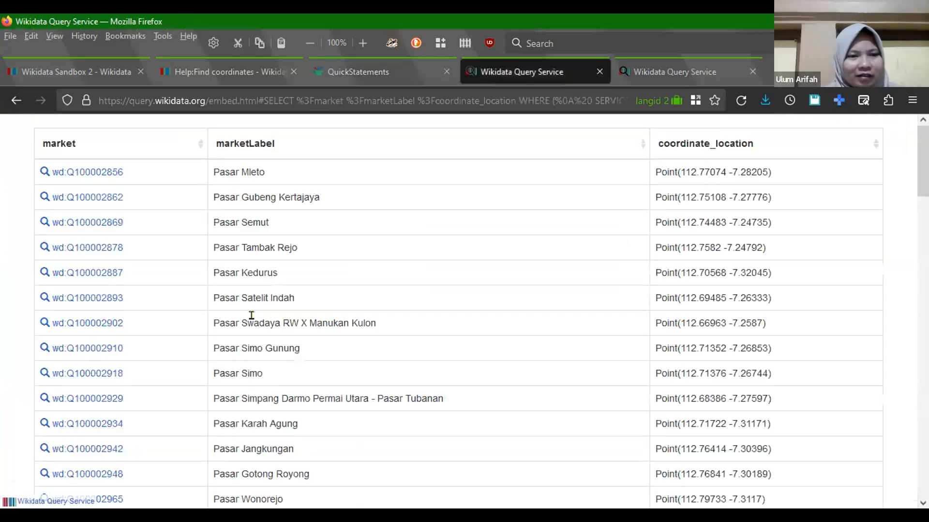
key(ctrl+Tab)
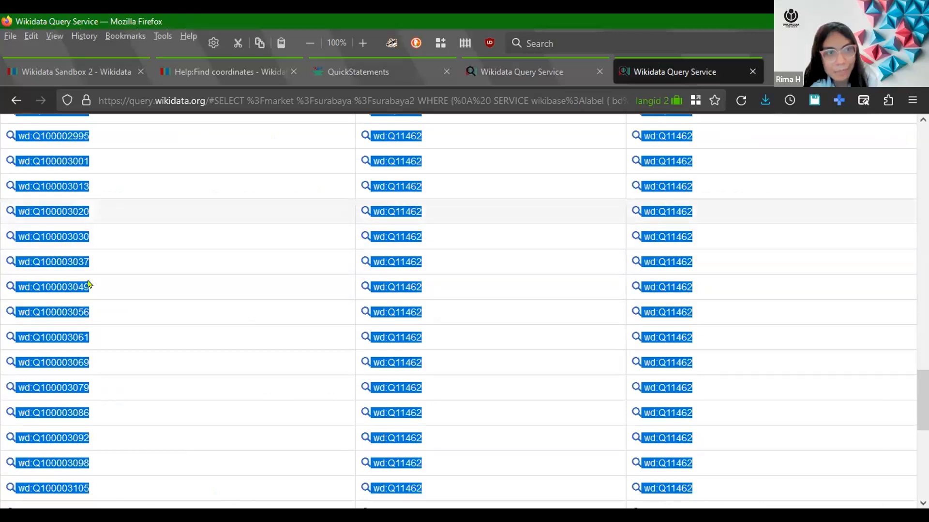
key(ctrl+shift+Tab)
key(ctrl+shift+Tab)
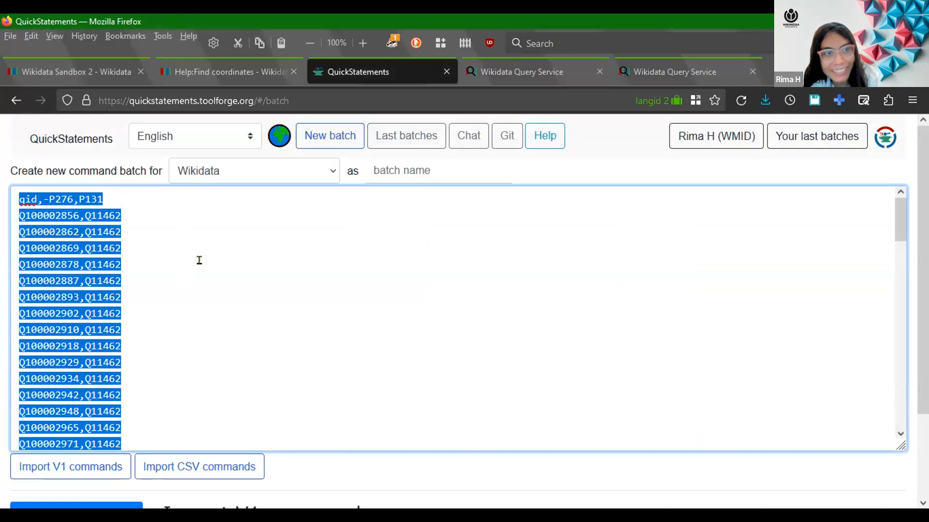
key(ctrl+v)
scroll(180, 233, up, 10)
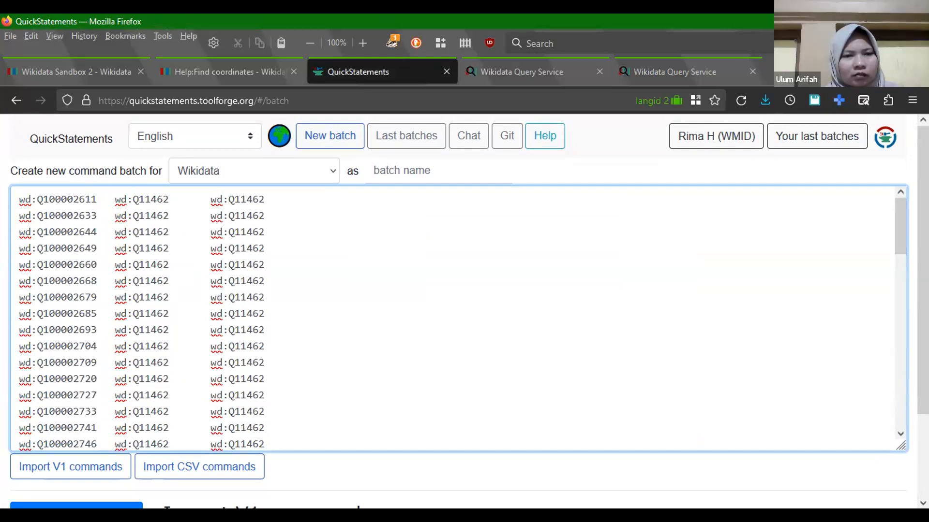
key(alt+Tab)
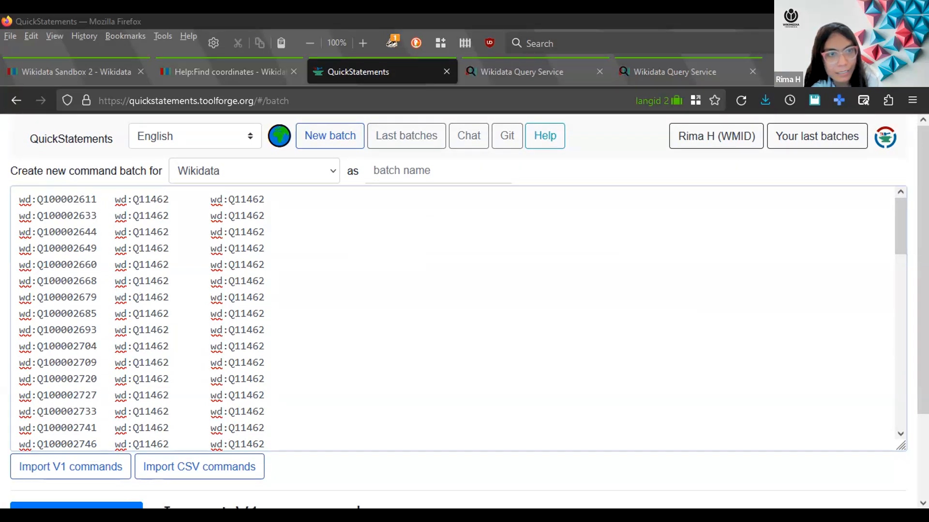
Replace the whole batch text with the cleaned rows without the wd: prefixes
key(ctrl+a)
key(ctrl+v)
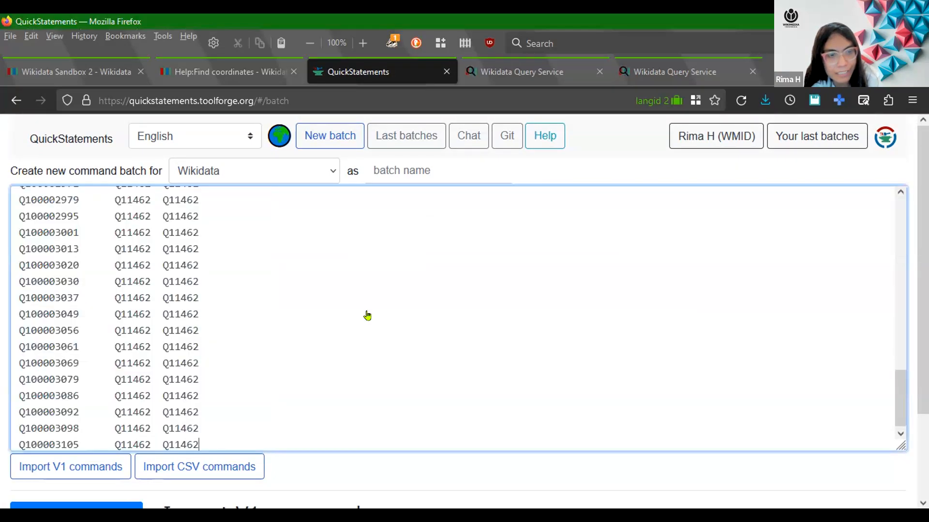
key(ctrl+z)
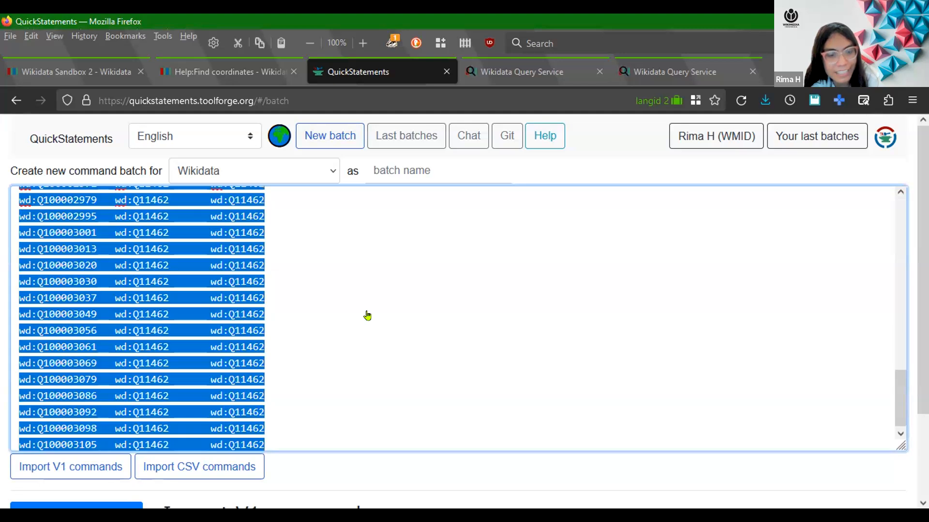
key(ctrl+v)
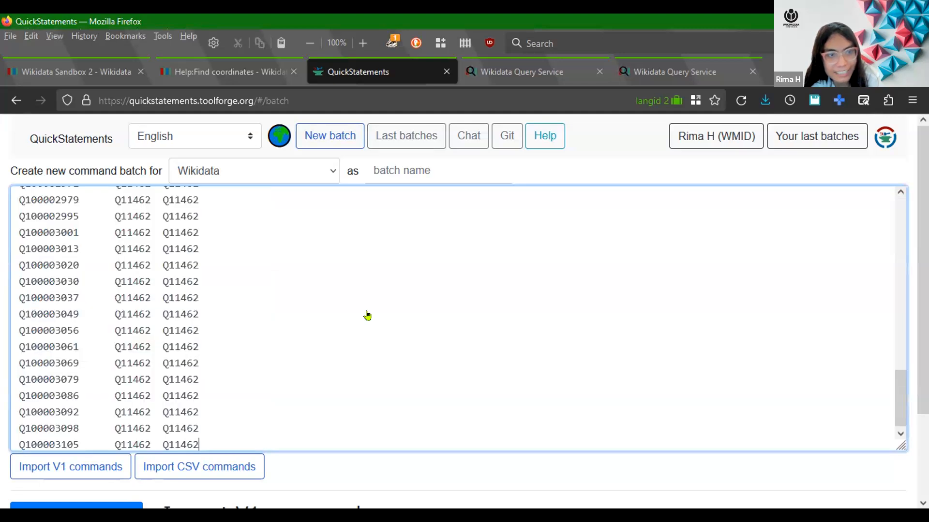
key(ctrl+Home)
scroll(368, 315, up, 3)
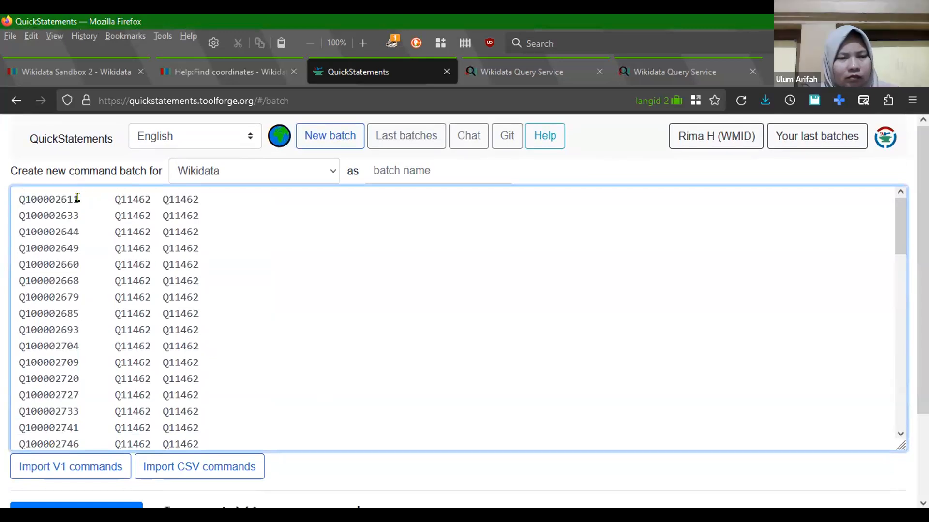
In the first batch row, select the tab gap between Q100002611 and Q11462, and switch to the text editor
click(115, 199)
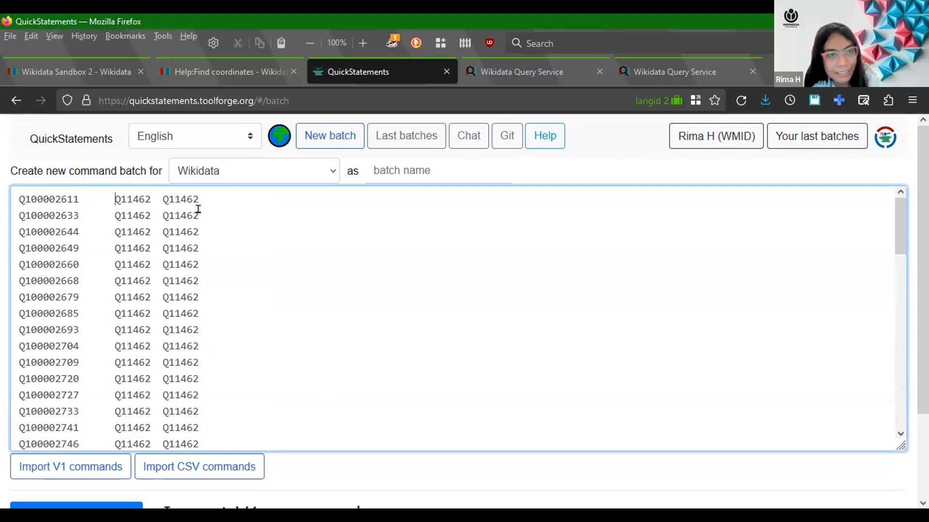
key(shift+Left)
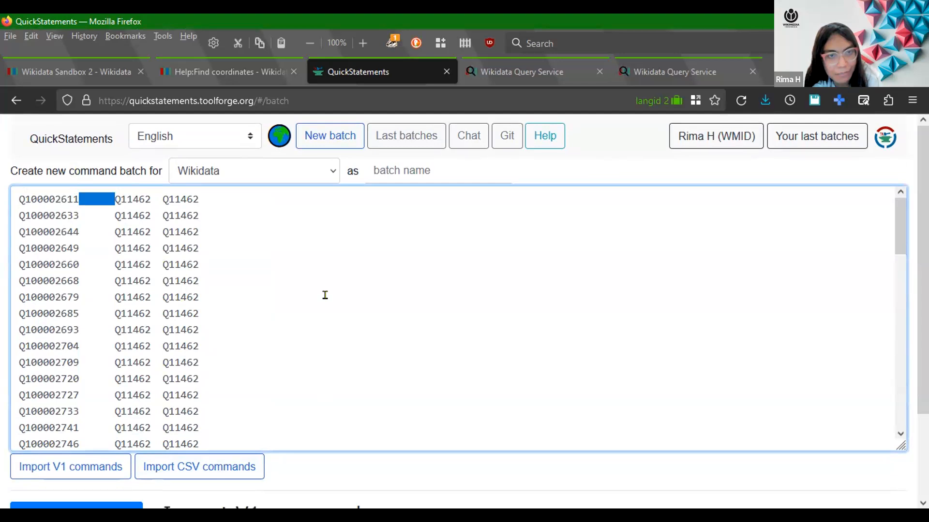
key(alt+Tab)
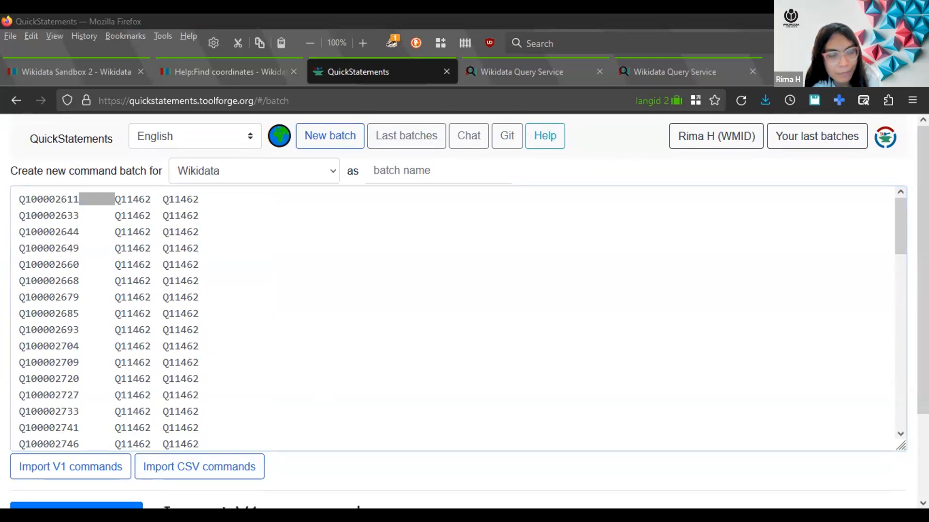
Replace the entire batch text with the comma-separated version of the rows
click(274, 263)
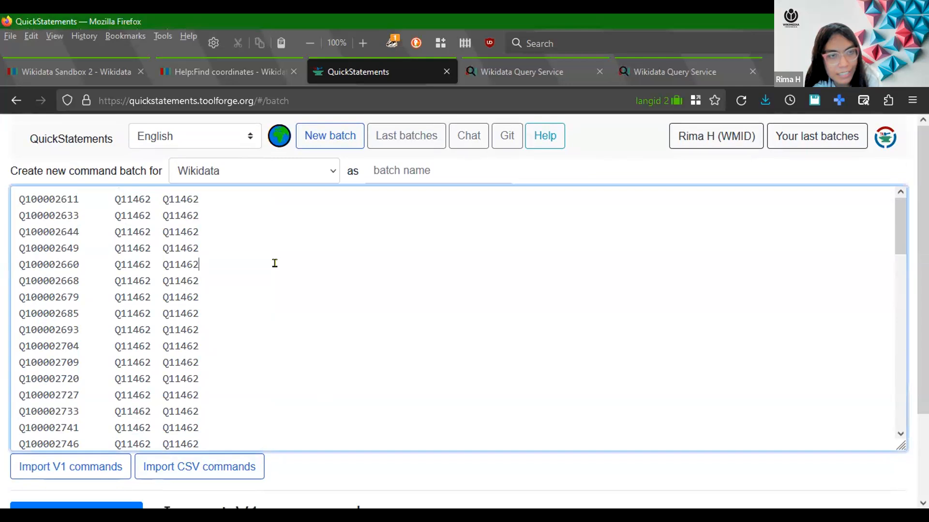
key(ctrl+a)
key(ctrl+v)
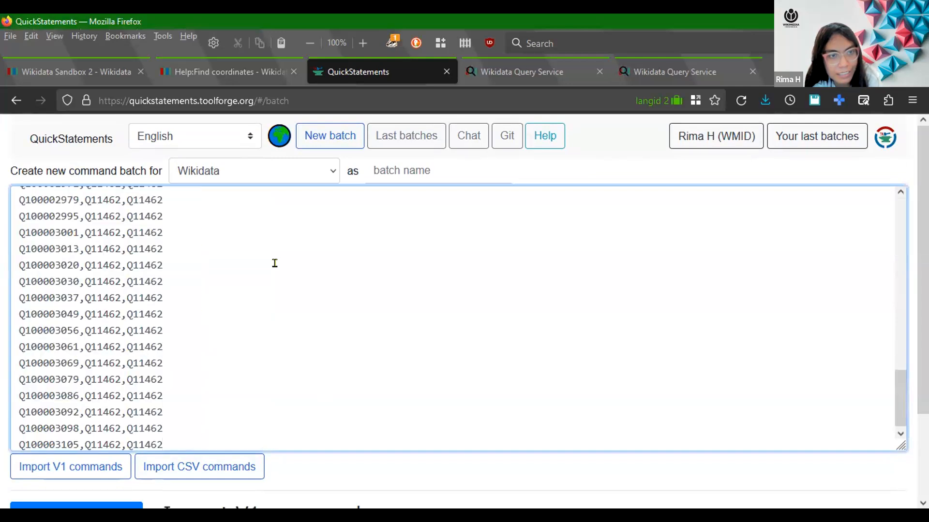
key(ctrl+z)
key(ctrl+y)
scroll(275, 262, up, 15)
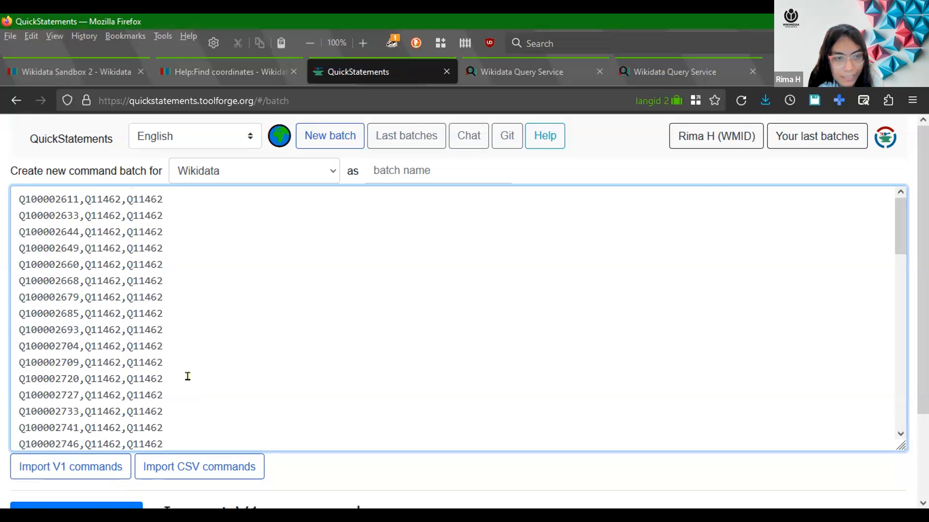
Undo the comma-separated paste and select the tab gap after the first row's item ID to examine it
click(113, 229)
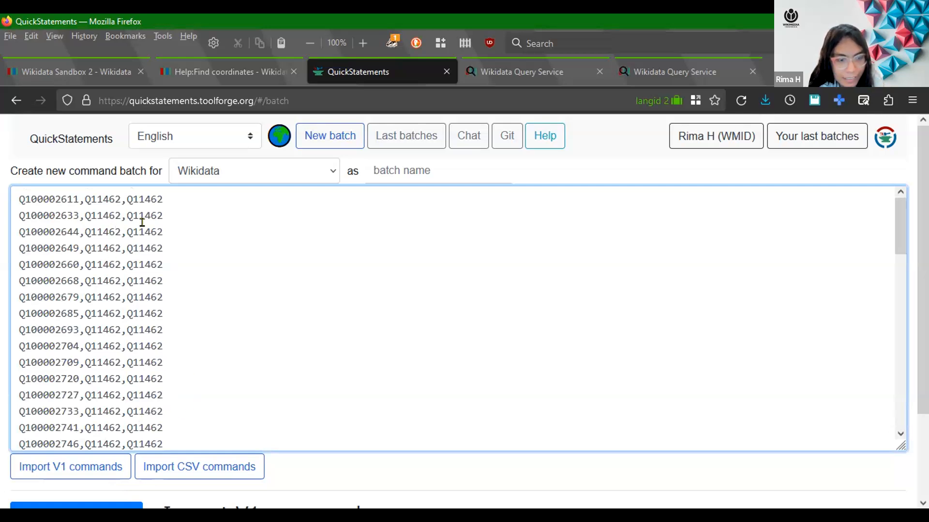
key(ctrl+z)
click(115, 197)
key(shift+Left)
key(shift+Left)
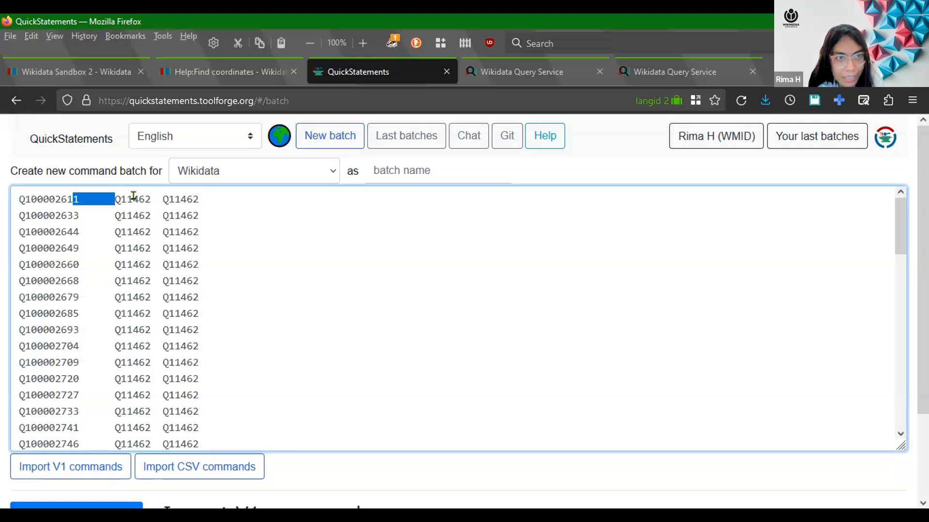
key(shift+Right)
key(Down)
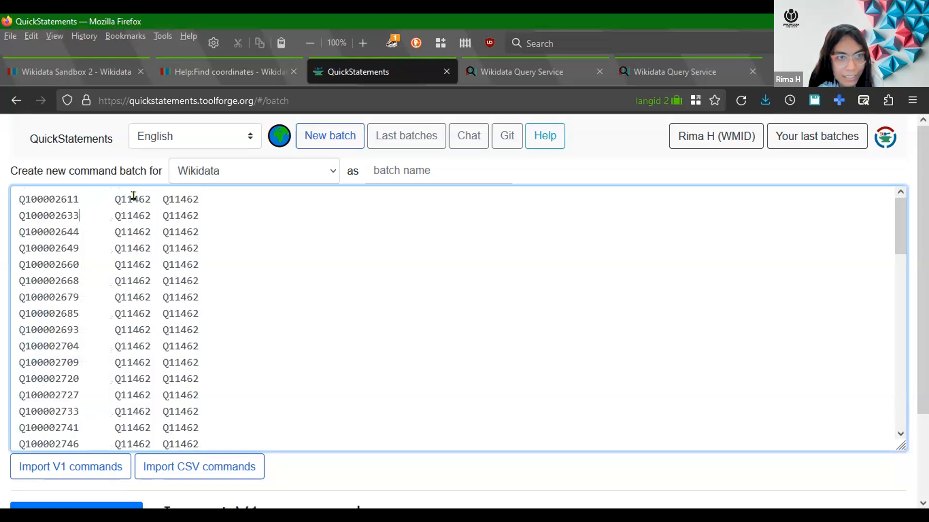
key(shift+Right)
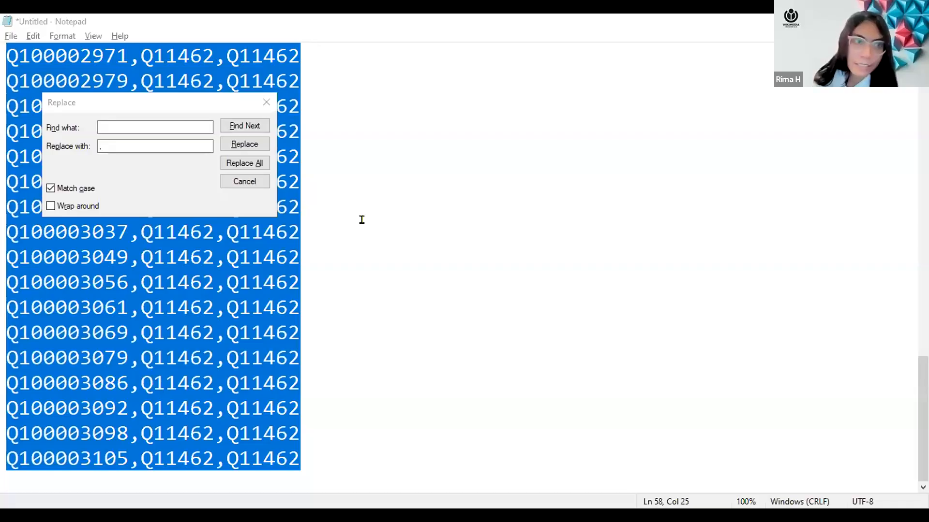
In Notepad, undo the comma replacement and clear the search text in the Replace dialog
scroll(326, 405, up, 12)
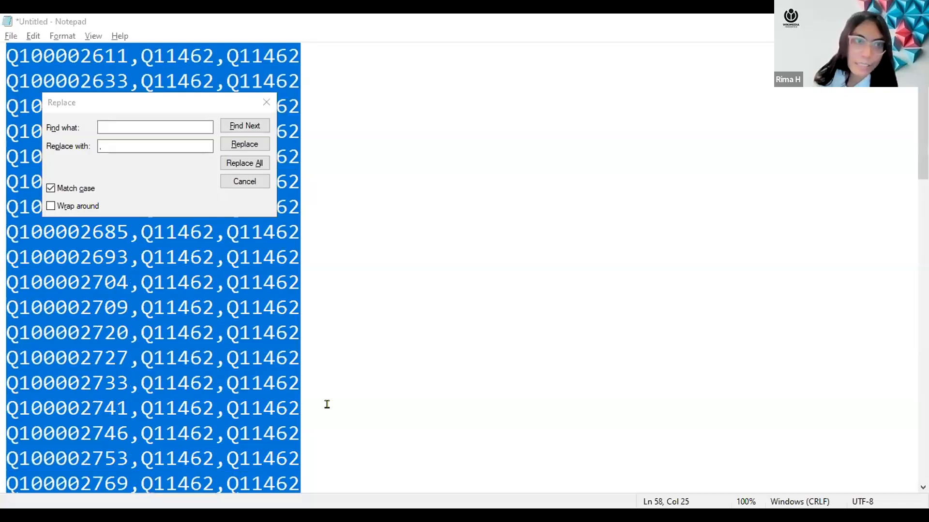
key(ctrl+z)
click(327, 163)
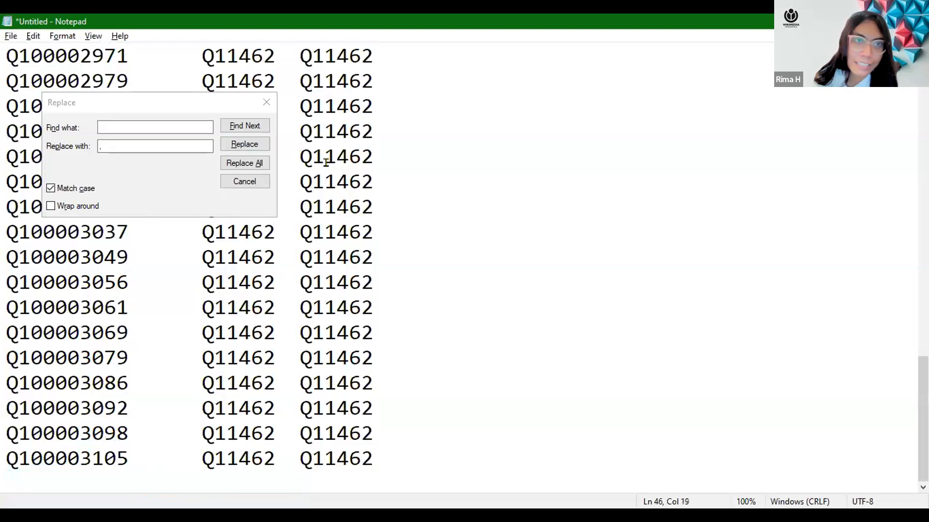
drag(195, 102, 573, 199)
scroll(363, 174, up, 14)
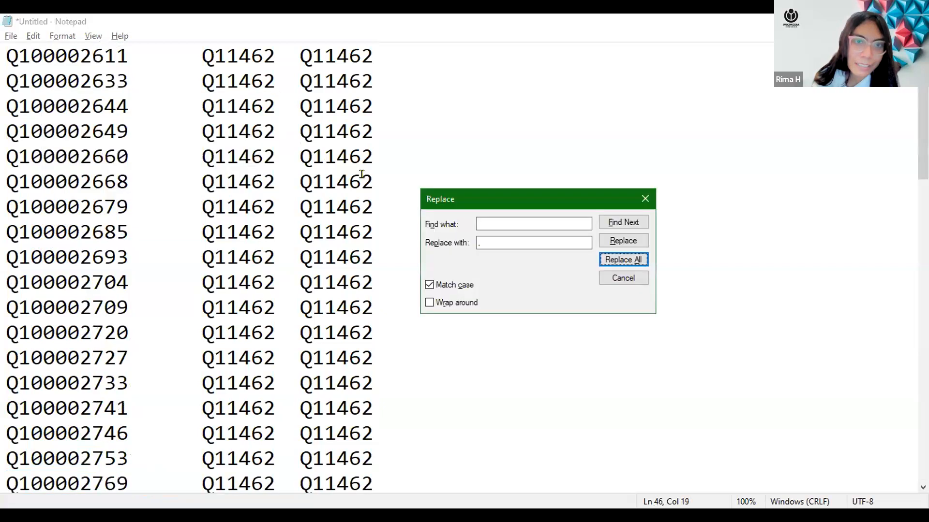
click(511, 223)
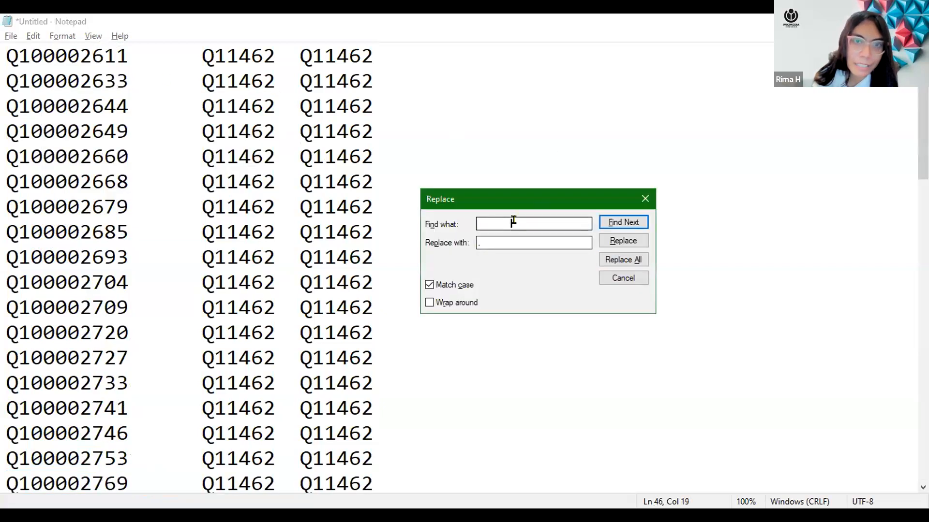
key(BackSpace)
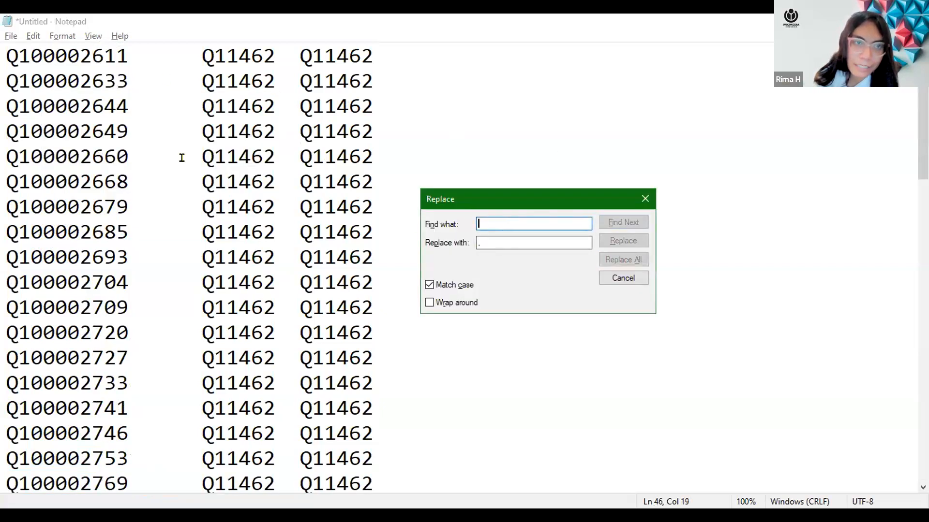
Delete and re-enter the tab between Q100002611 and Q11462 in the first row, and select that tab
double_click(162, 59)
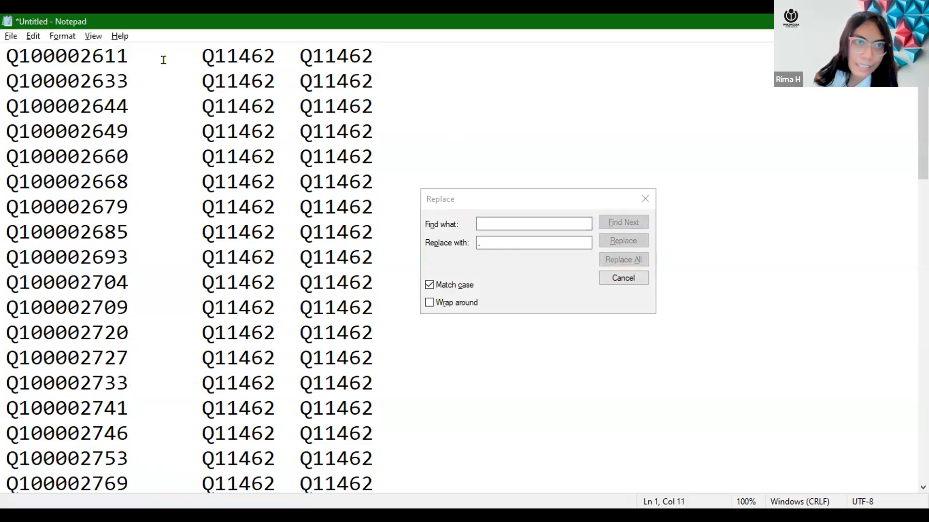
key(BackSpace)
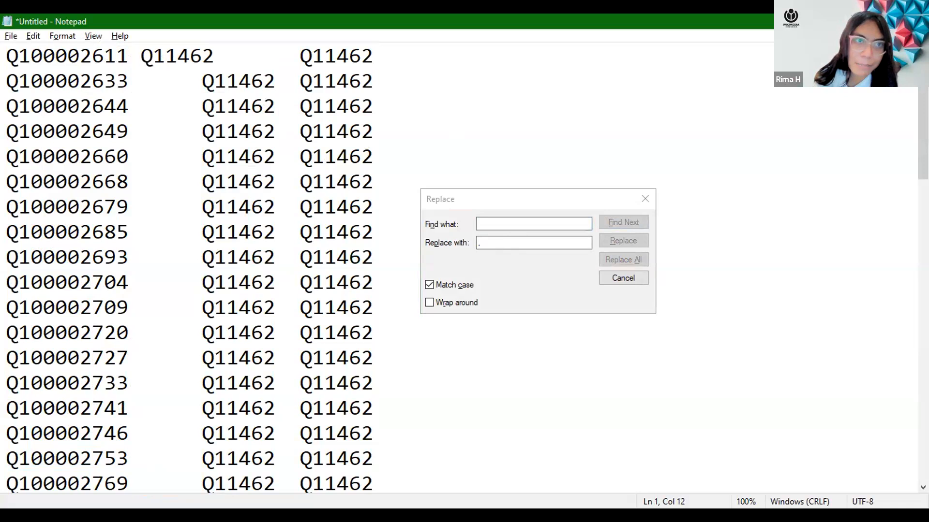
key(BackSpace)
key(Tab)
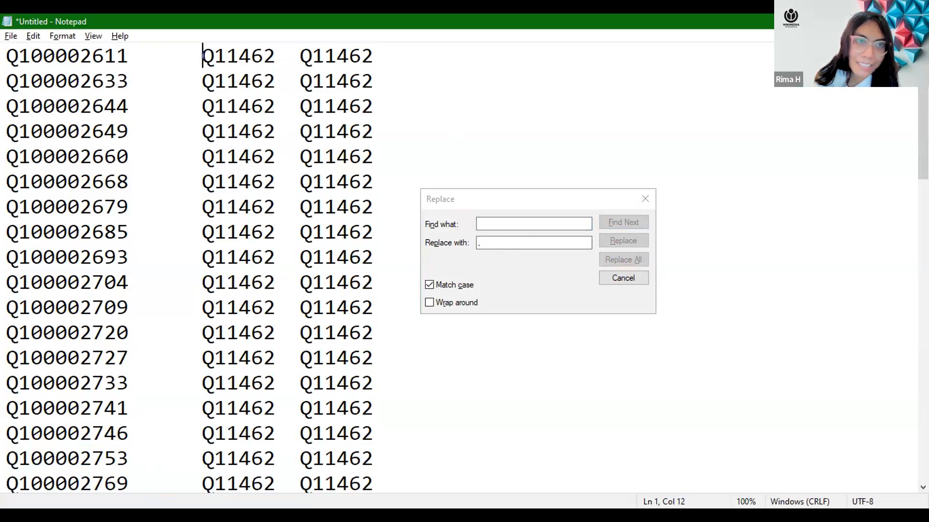
key(shift+Left)
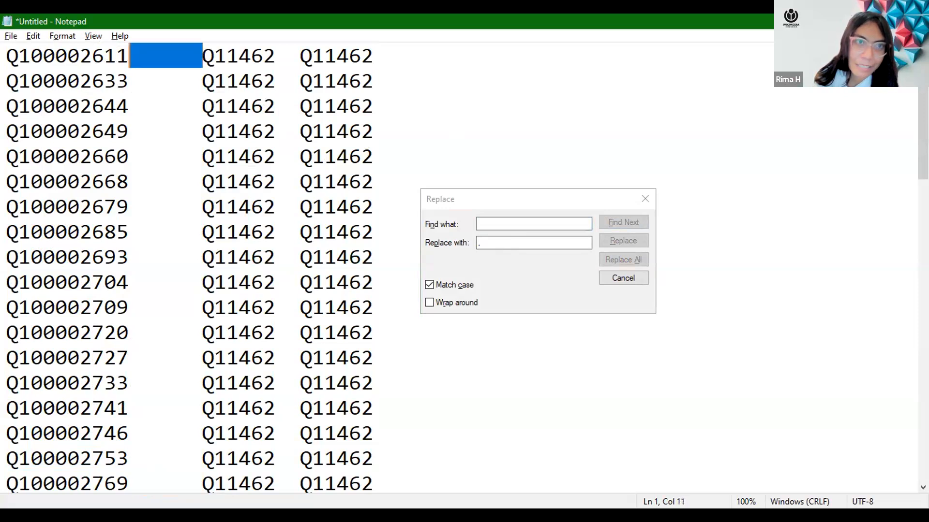
Try to enter a tab character as the search text in the Replace dialog
click(496, 222)
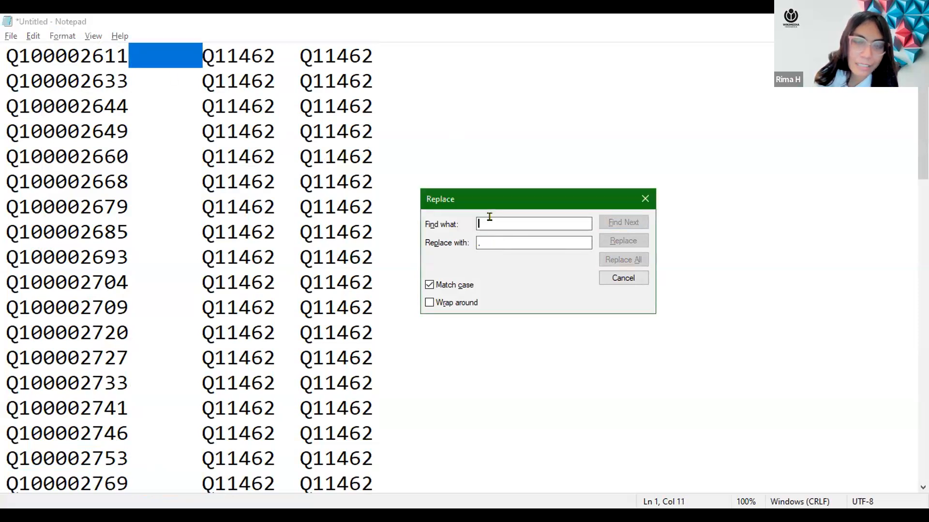
key(Tab)
key(Tab)
key(shift+Tab)
key(shift+Tab)
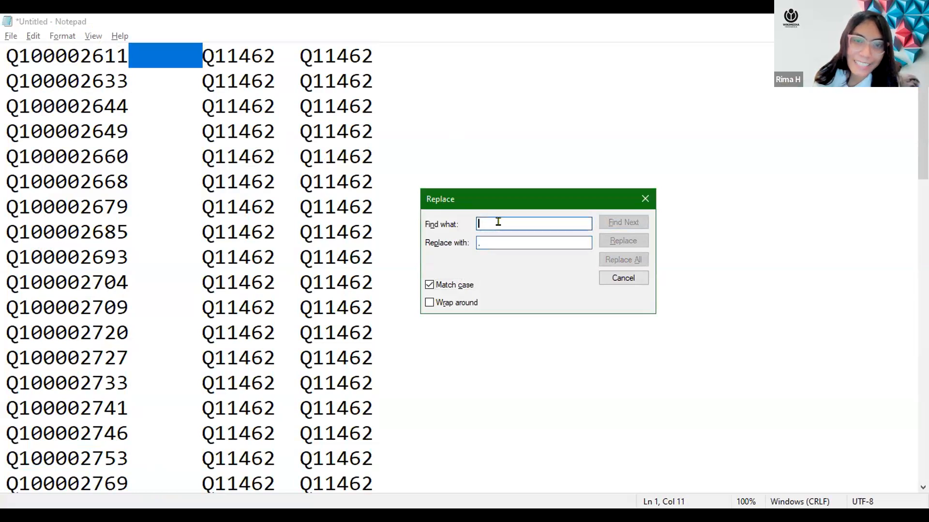
Set the search text to a tab character, replace every tab in the rows with a comma, and close the Replace dialog
click(153, 18)
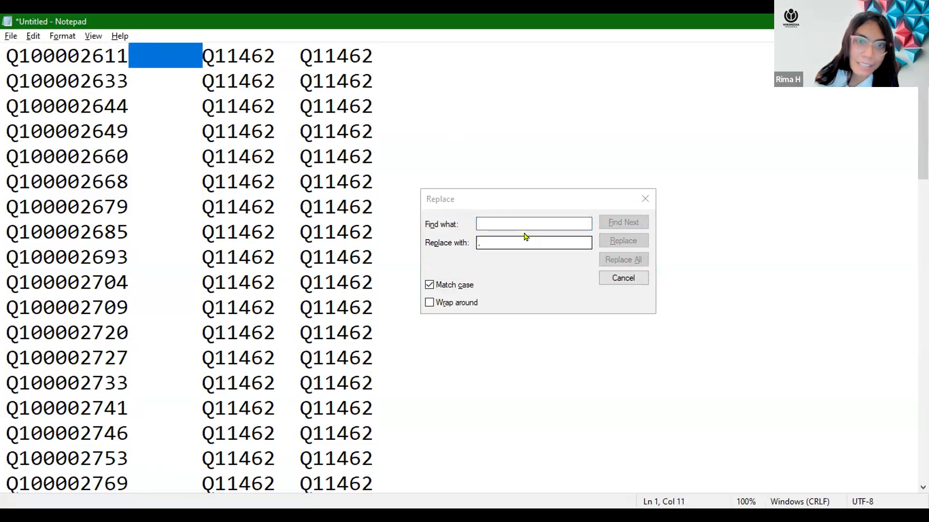
click(514, 221)
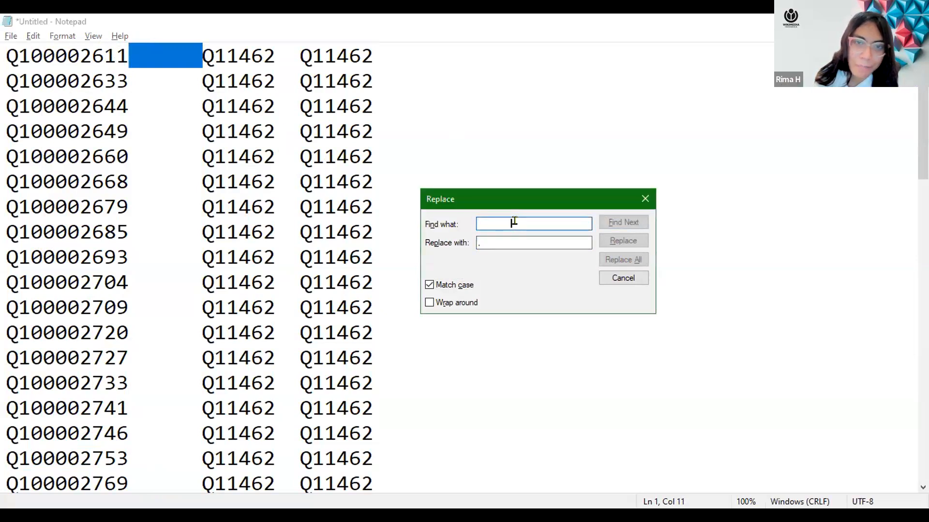
double_click(514, 221)
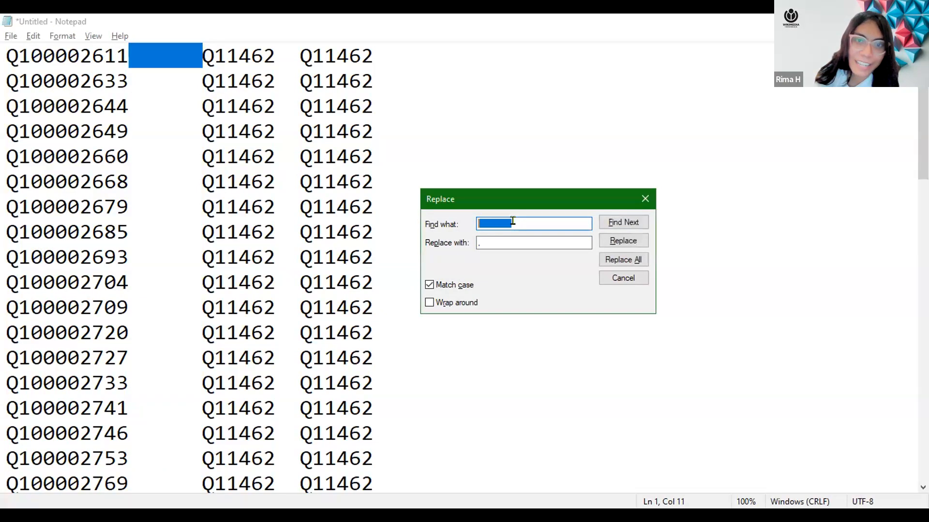
key(BackSpace)
key(Right)
key(Left)
key(Right)
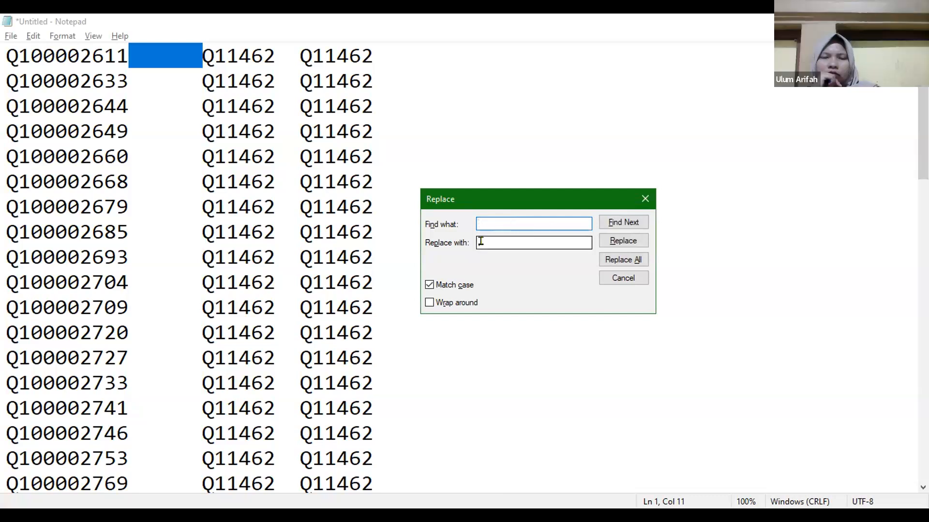
click(621, 260)
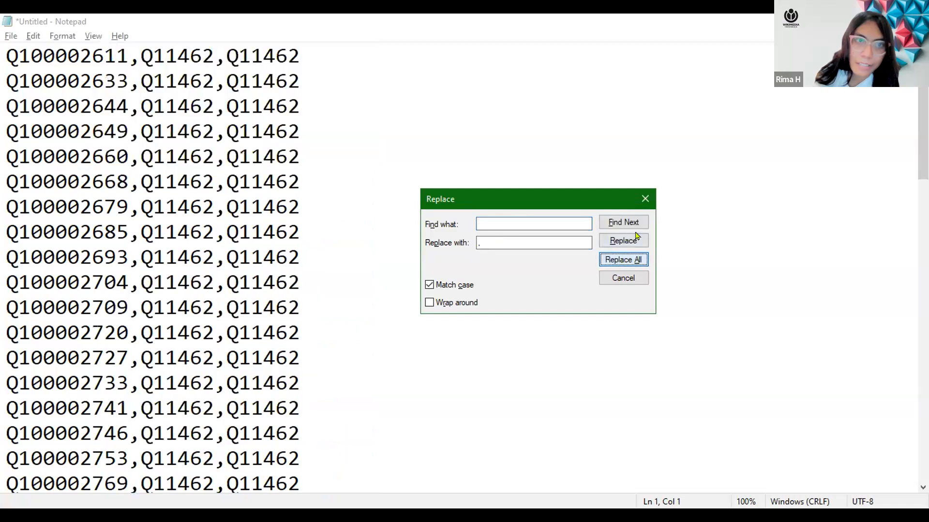
click(644, 199)
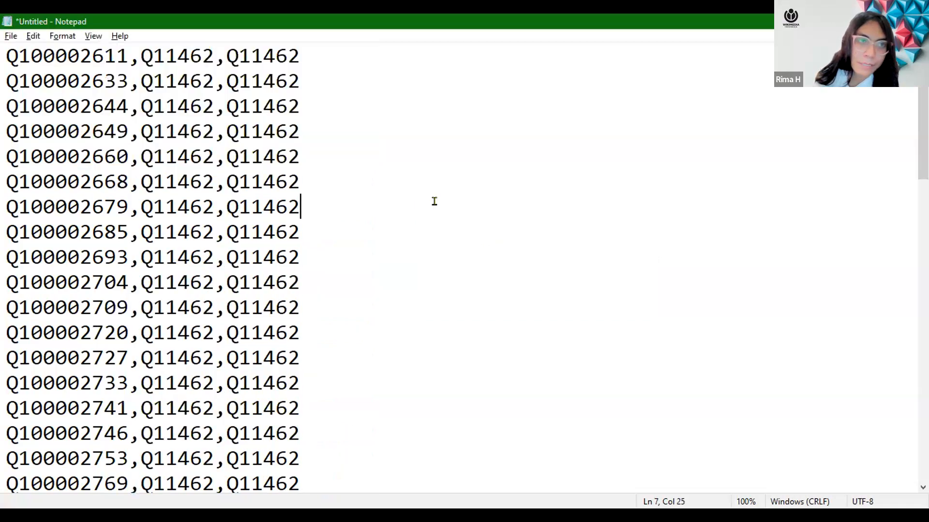
Cut all the comma-separated rows to the clipboard and paste them back into the Notepad document
key(ctrl+a)
key(ctrl+x)
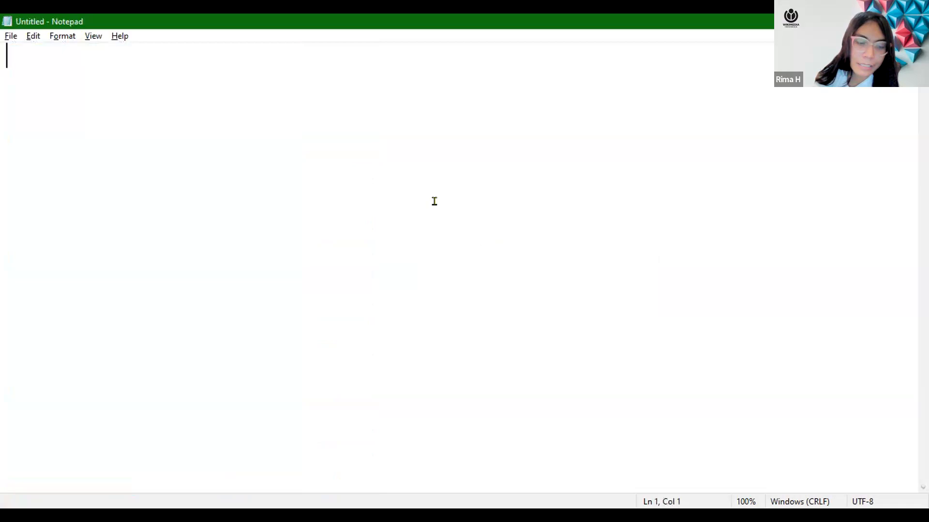
key(ctrl+v)
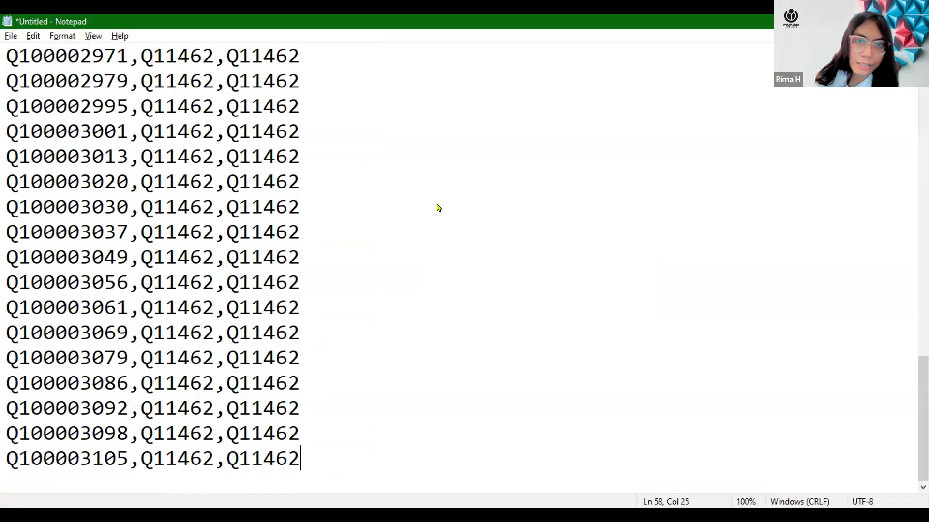
Switch to QuickStatements in Firefox and replace the entire batch text with the comma-separated rows
key(alt+Tab)
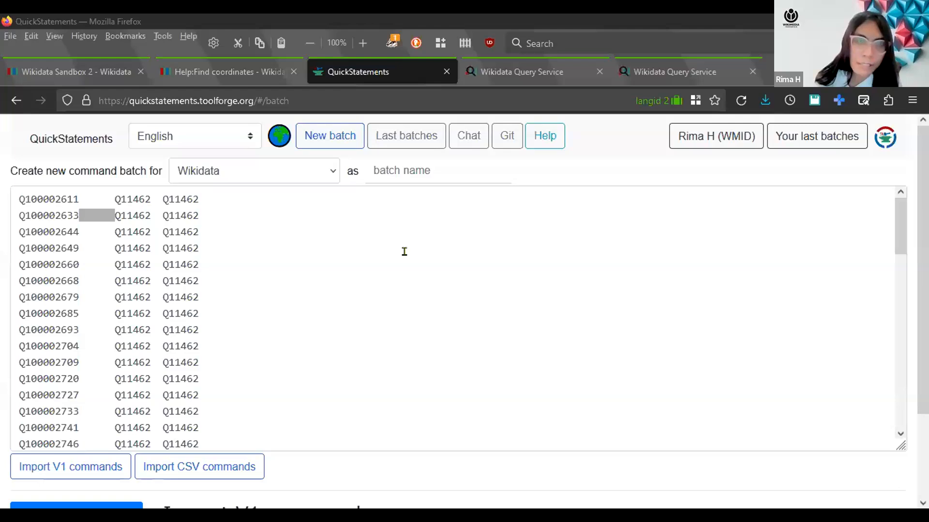
click(404, 251)
key(ctrl+a)
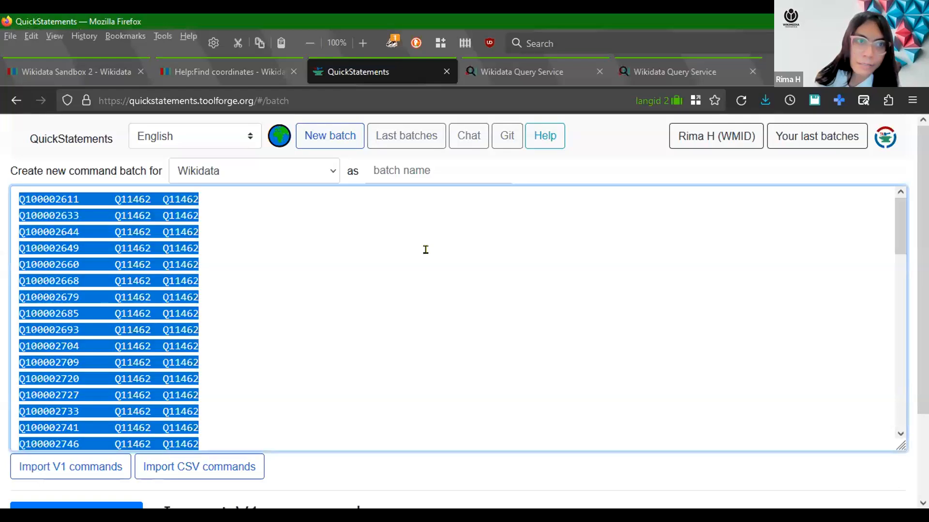
click(241, 221)
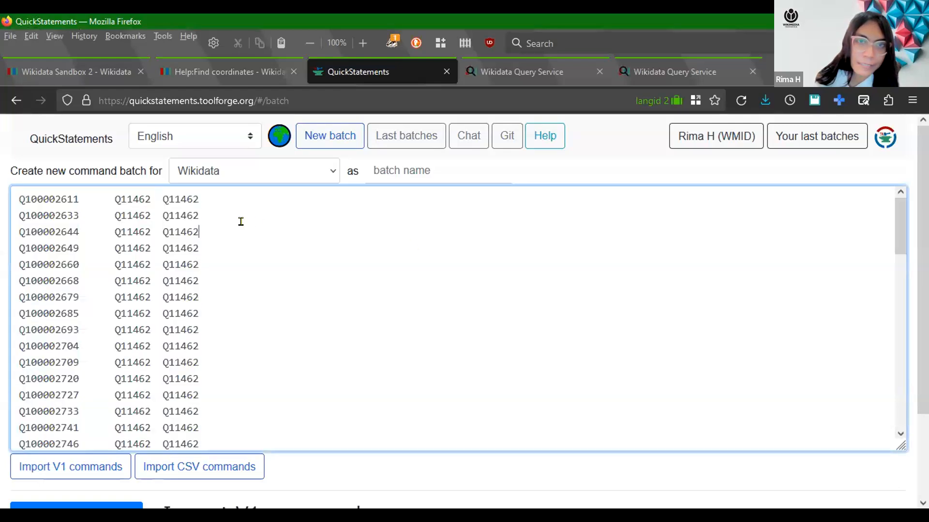
key(ctrl+a)
key(ctrl+v)
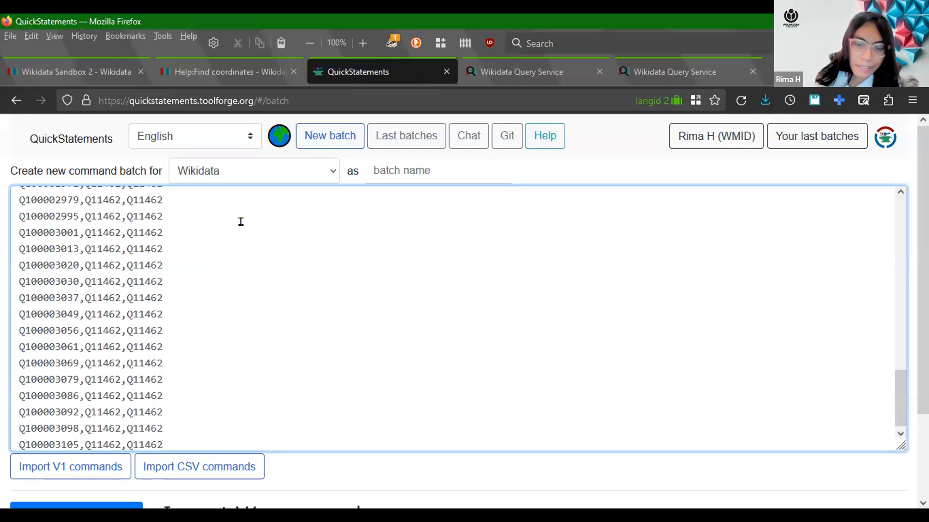
Add the header line "qid,-P276,P131" above the first row and import the batch as CSV commands
key(ctrl+Home)
key(Return)
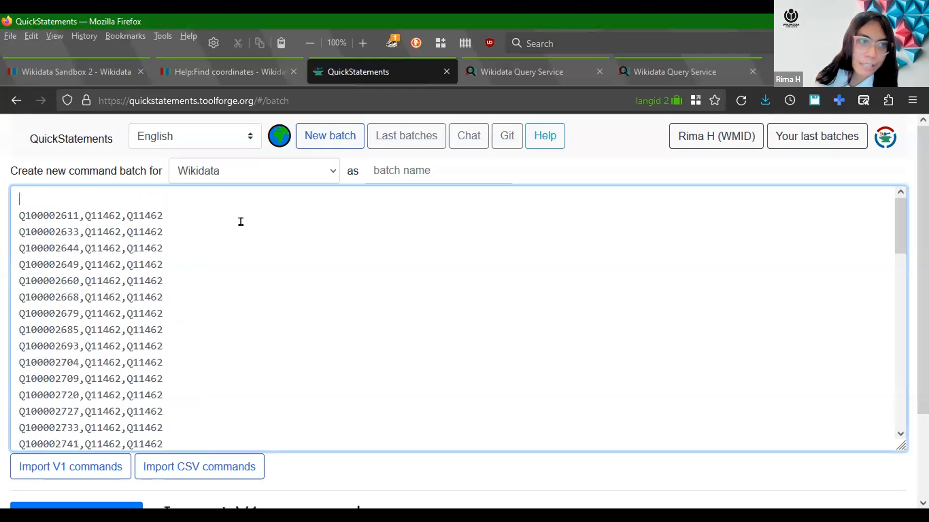
text(qid)
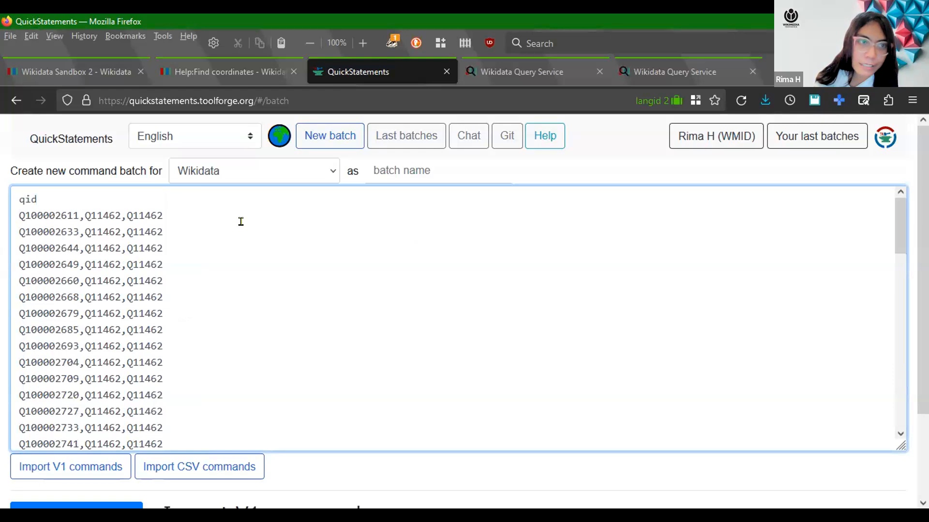
text(,-P276)
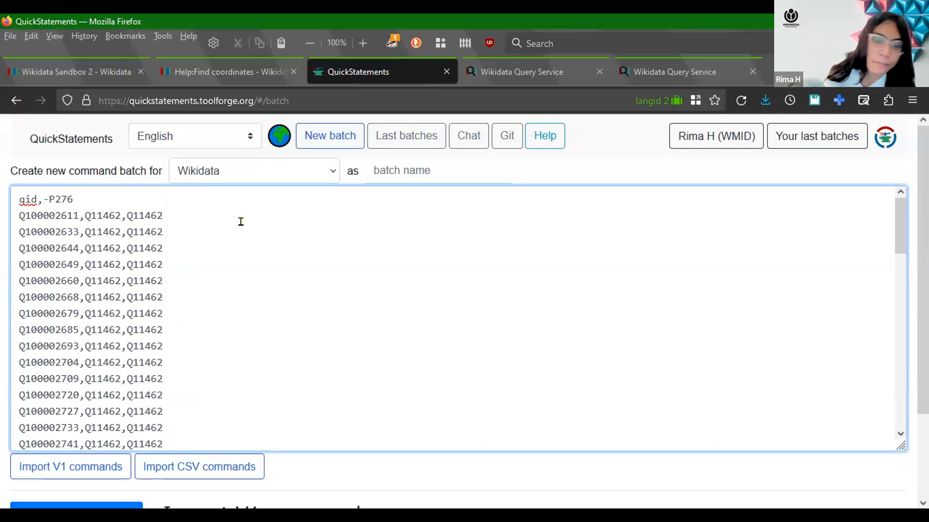
text(,P131)
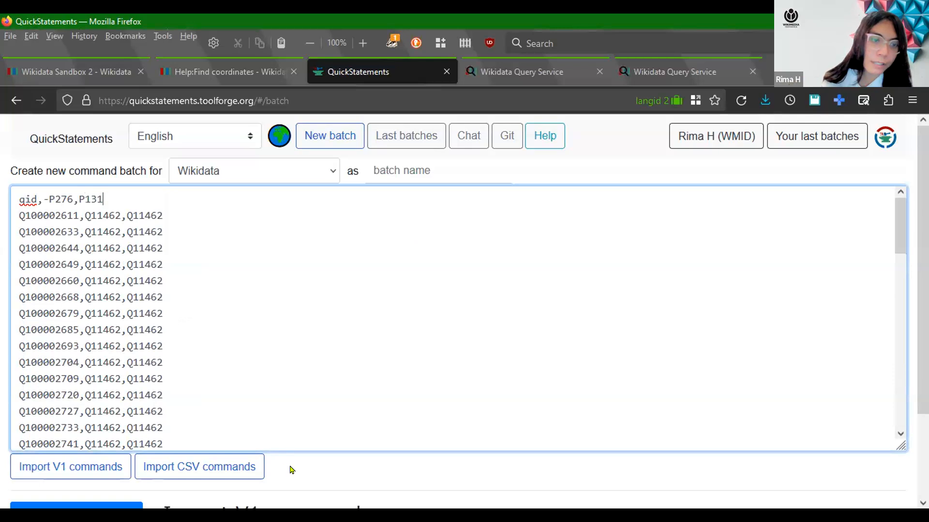
click(216, 461)
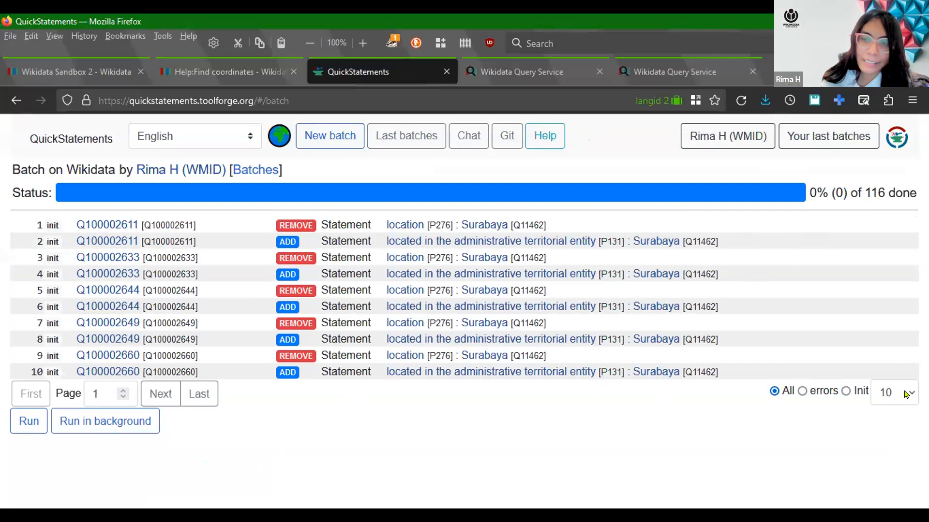
Show 500 commands per page and review the P276 removals and P131 additions across the whole batch
click(888, 412)
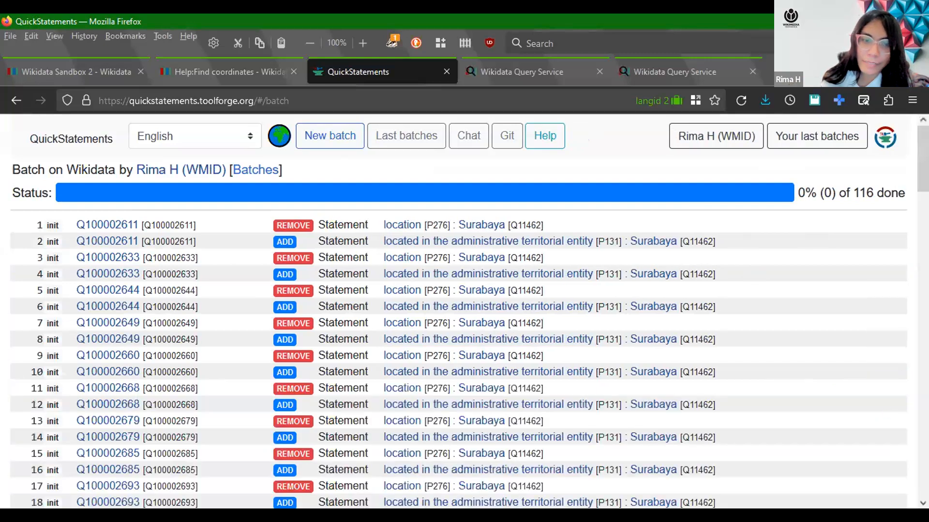
scroll(464, 309, down, 20)
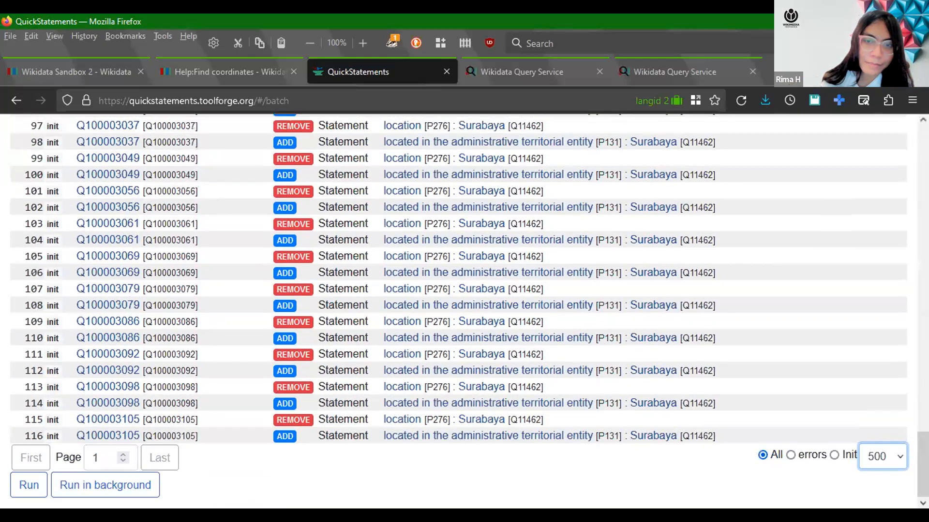
scroll(733, 230, up, 20)
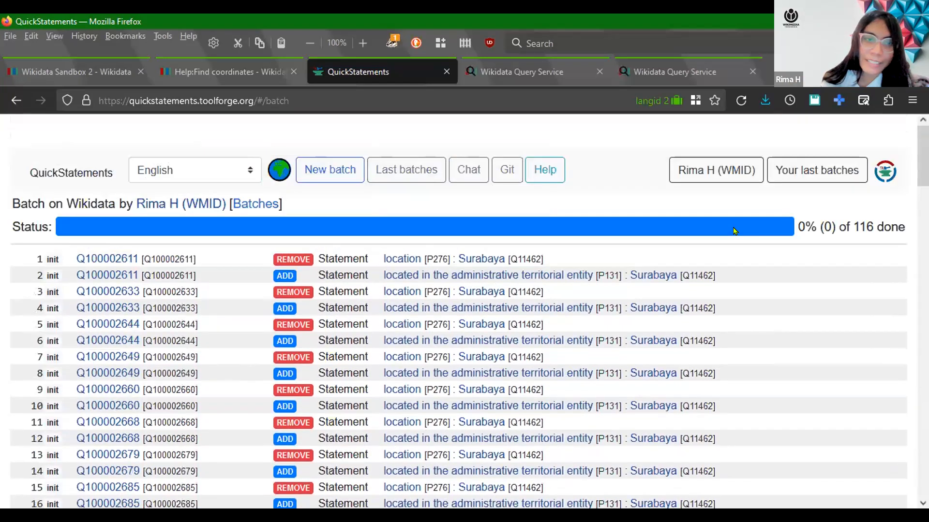
scroll(733, 230, down, 12)
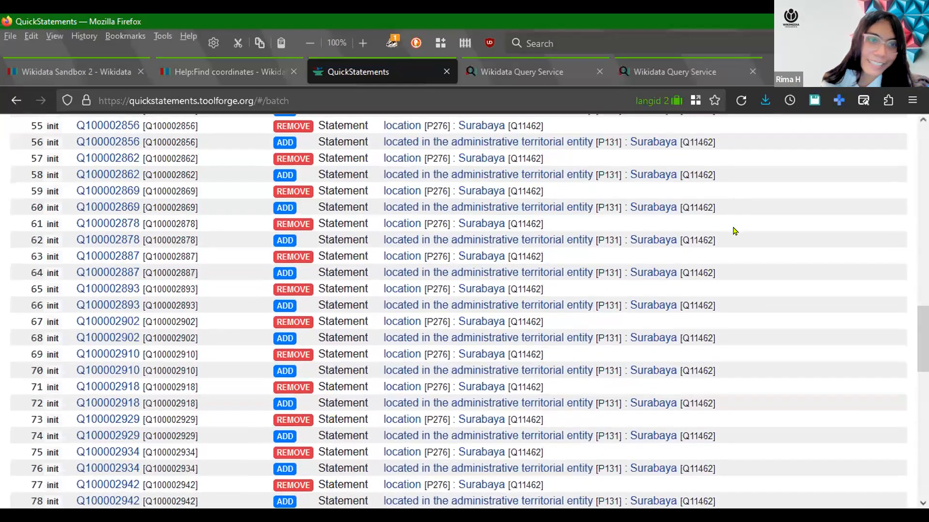
scroll(420, 174, down, 12)
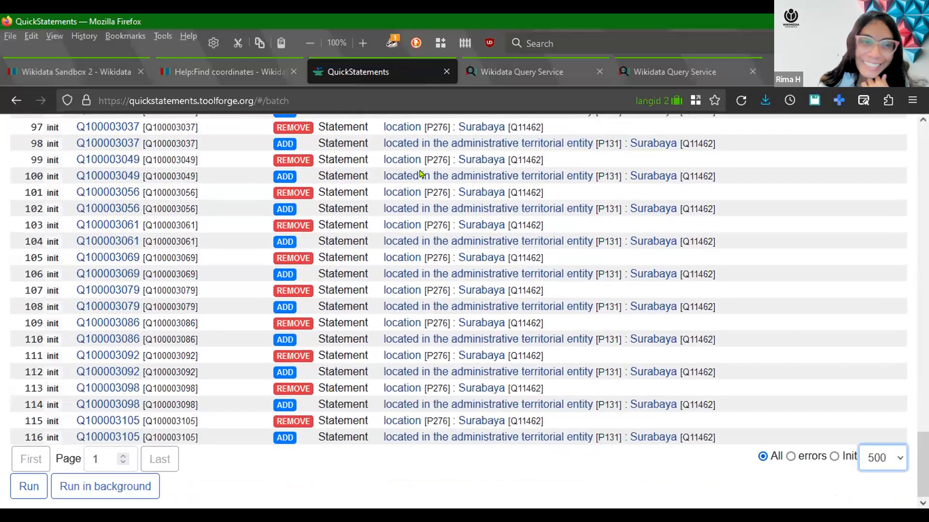
scroll(420, 174, up, 20)
scroll(420, 174, down, 4)
scroll(420, 175, down, 12)
scroll(419, 174, up, 18)
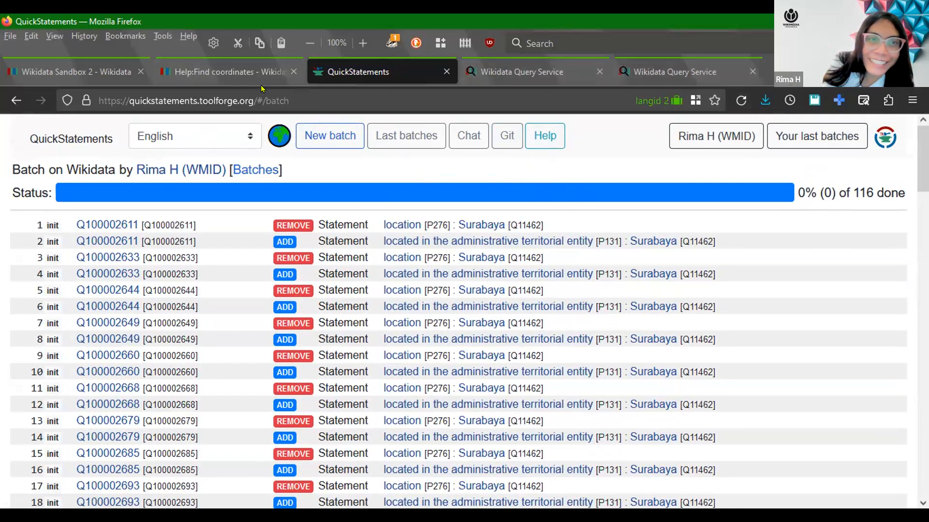
From the Wikidata Help:Find coordinates page, go to the account's own user page and open it for editing
click(233, 78)
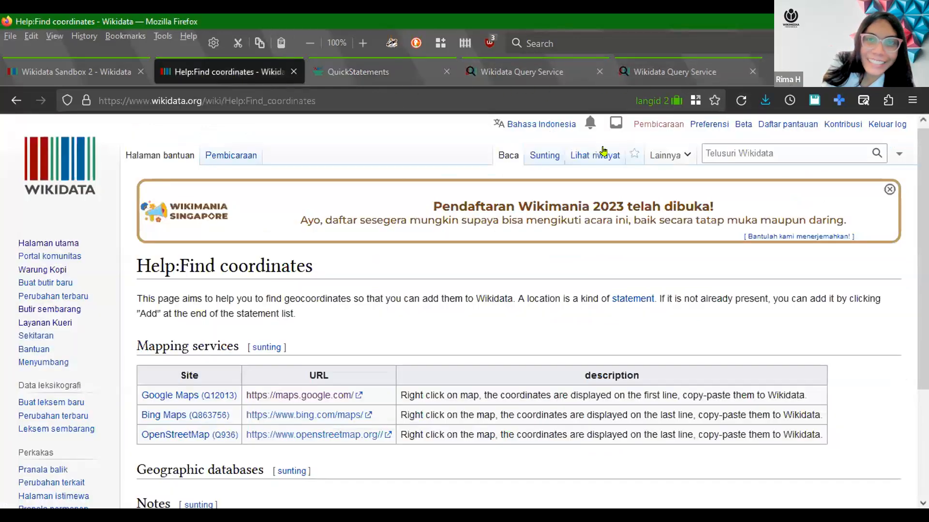
click(641, 123)
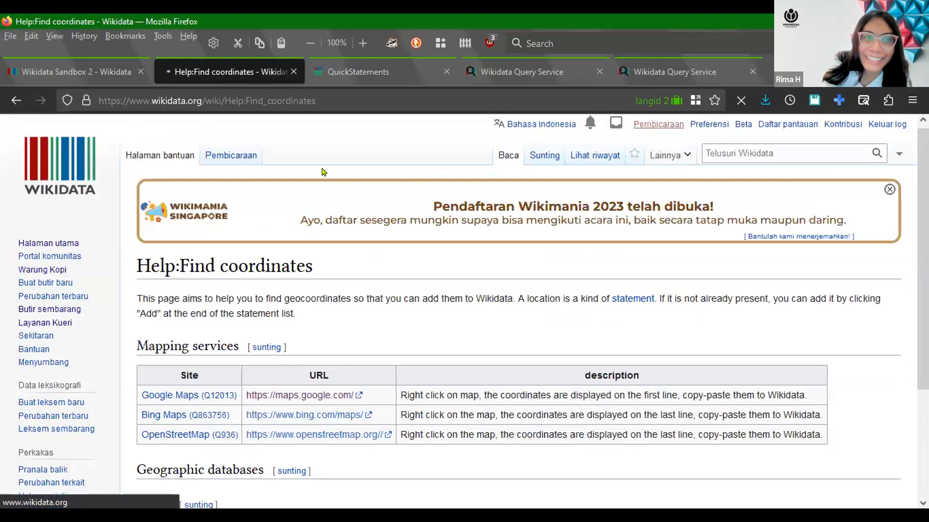
click(161, 159)
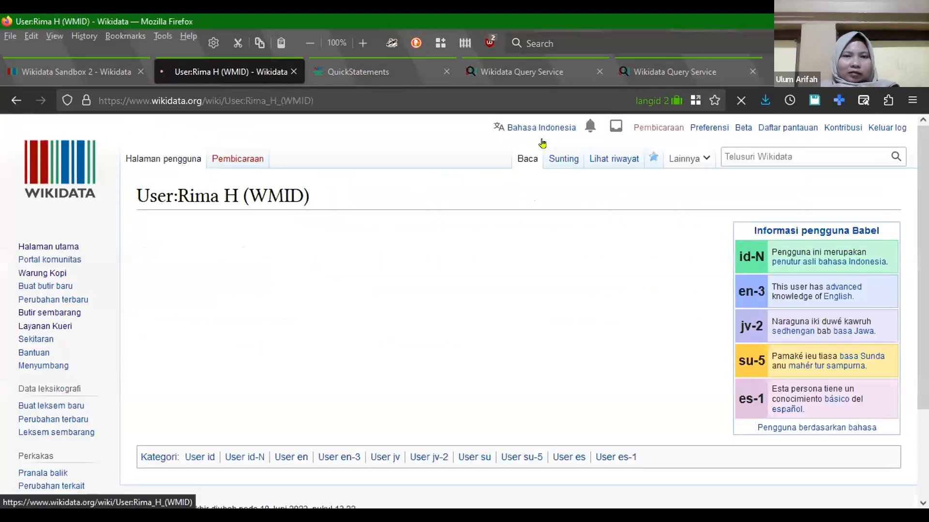
click(541, 160)
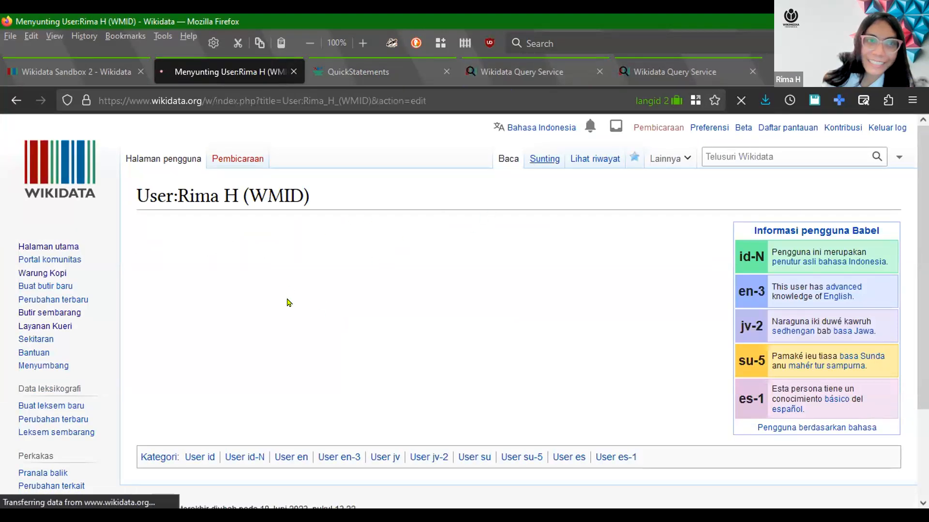
Below the Babel template, add a <code></code> block and paste the comma-separated rows inside it
click(245, 284)
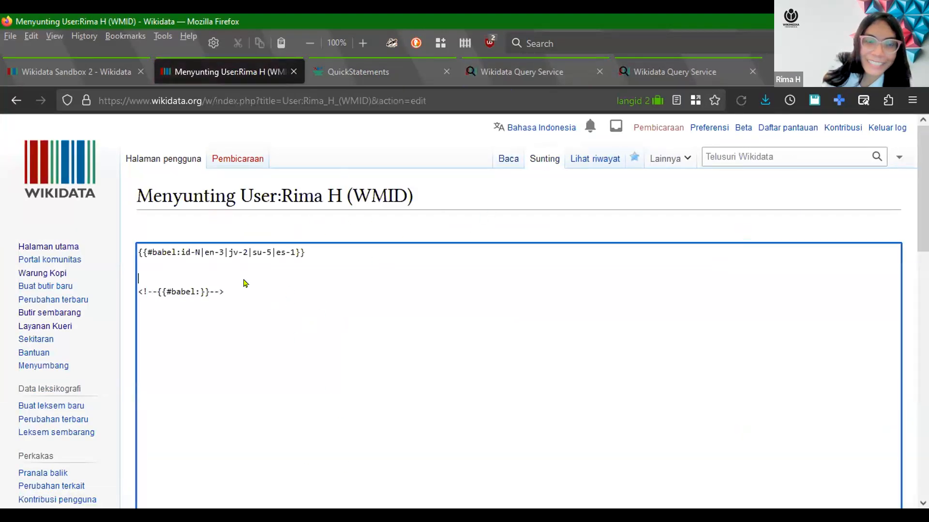
text(<code>)
key(Return)
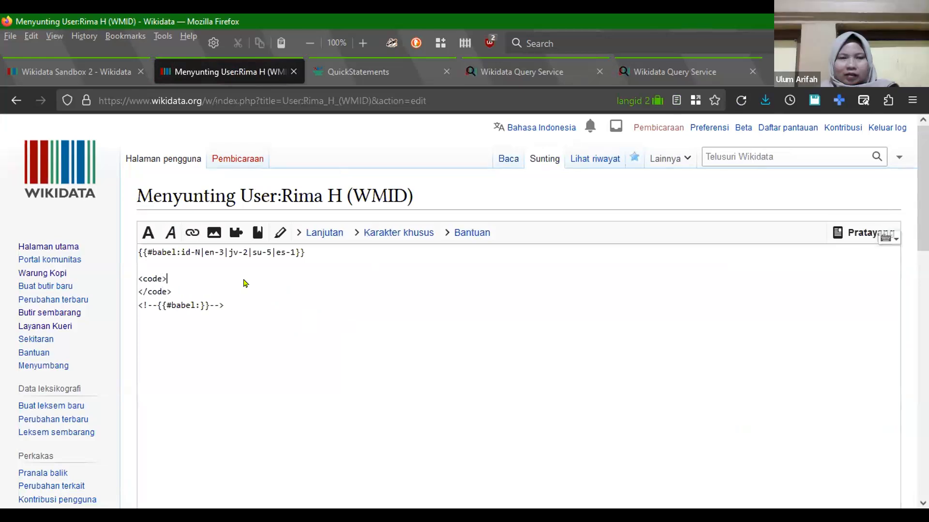
key(Return)
key(ctrl+v)
Preview the user page edit and examine how the rows in the code block are rendered
scroll(68, 289, down, 5)
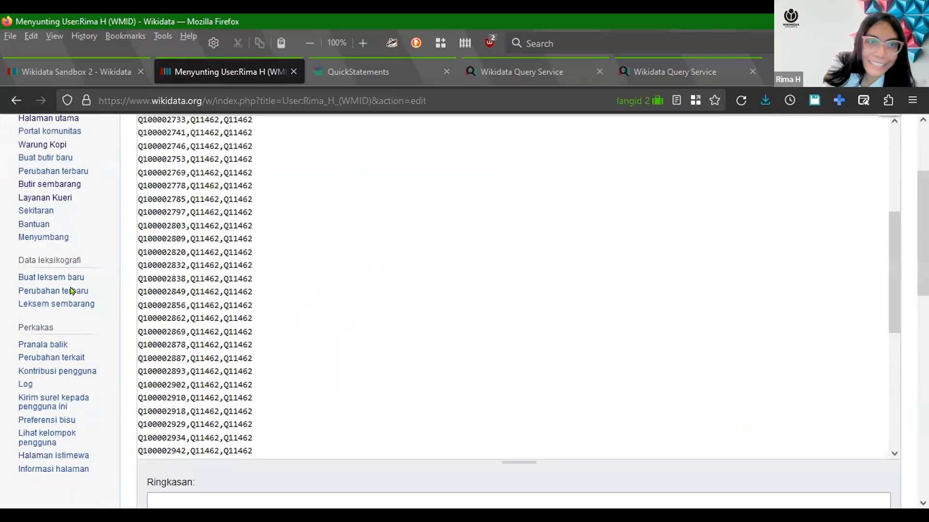
scroll(374, 210, down, 4)
click(316, 209)
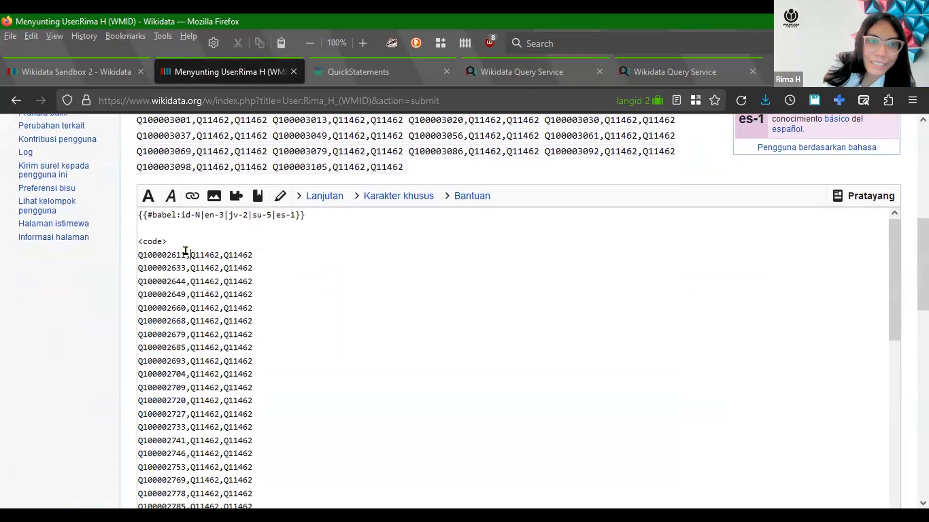
click(172, 239)
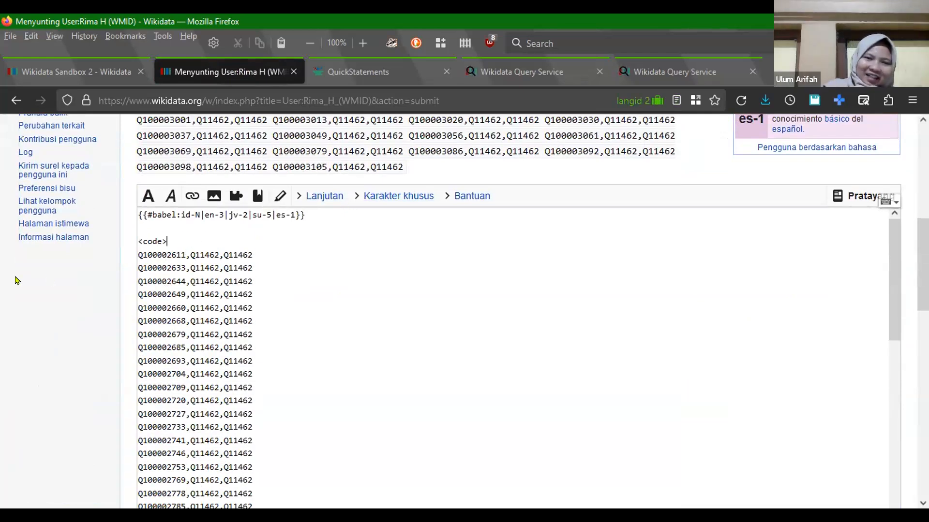
scroll(16, 280, up, 4)
scroll(15, 280, up, 1)
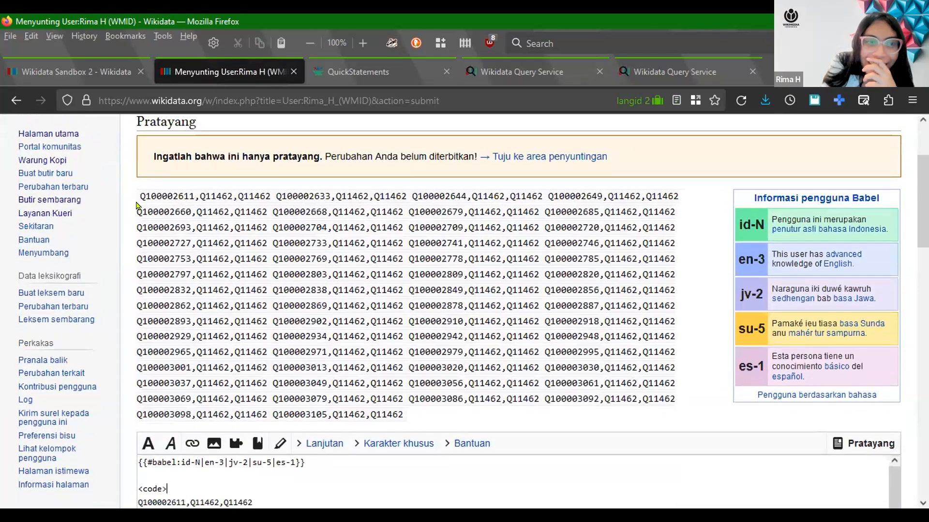
Compare the previewed rows in the user page's code block with the comma-separated source rows in the edit box
drag(134, 187, 240, 227)
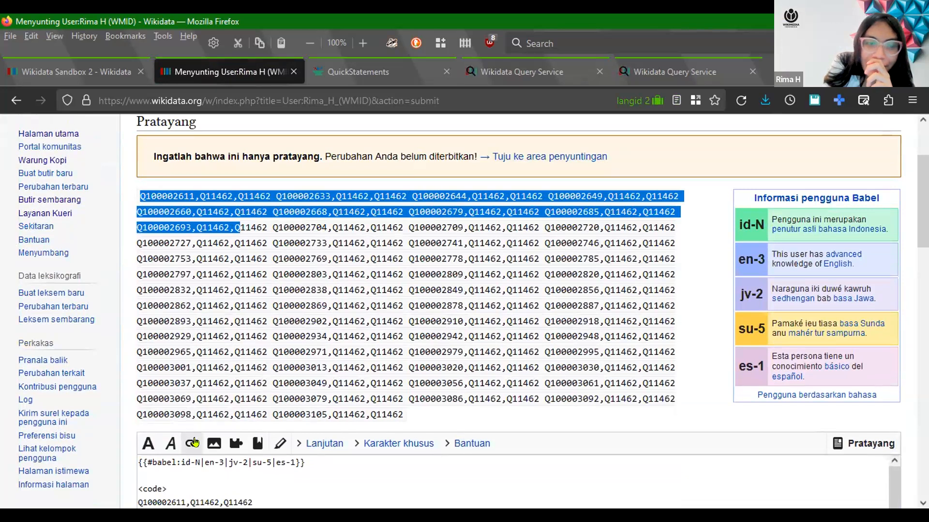
scroll(218, 430, down, 5)
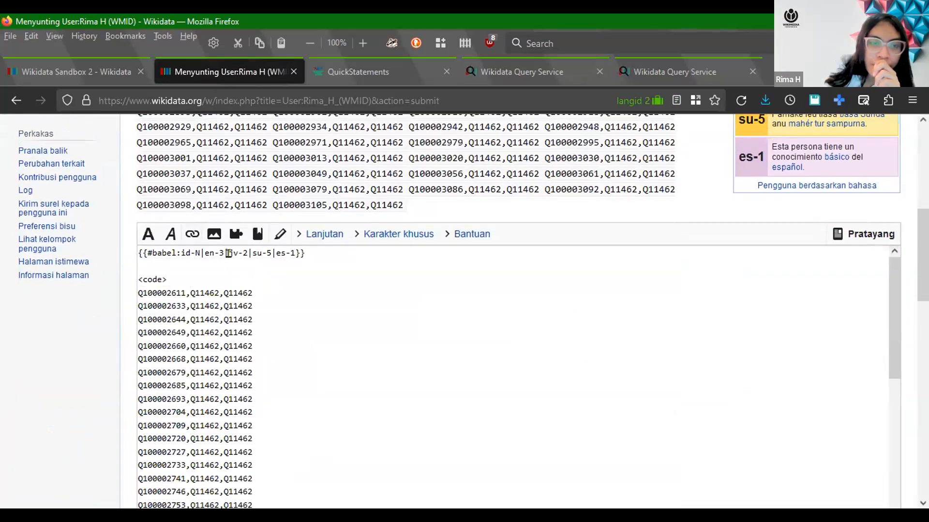
scroll(228, 253, up, 3)
drag(214, 206, 578, 296)
click(444, 269)
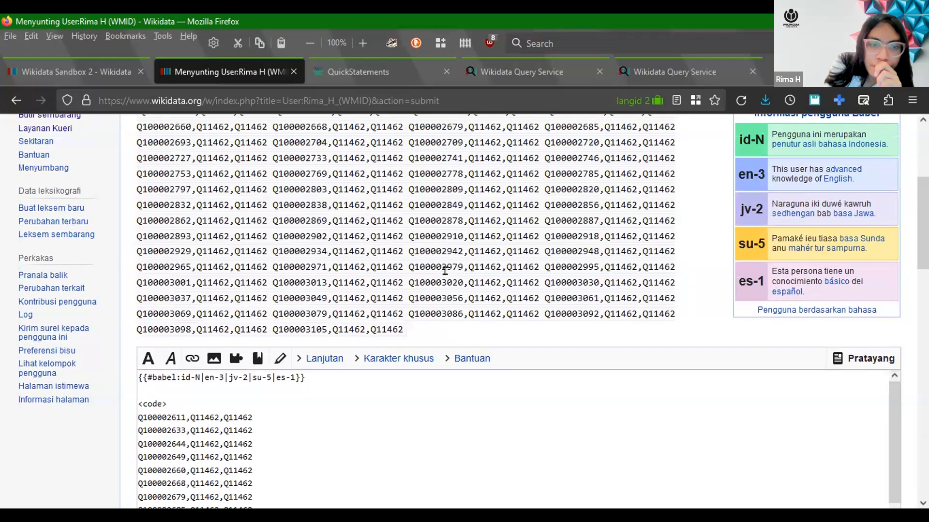
scroll(441, 268, down, 7)
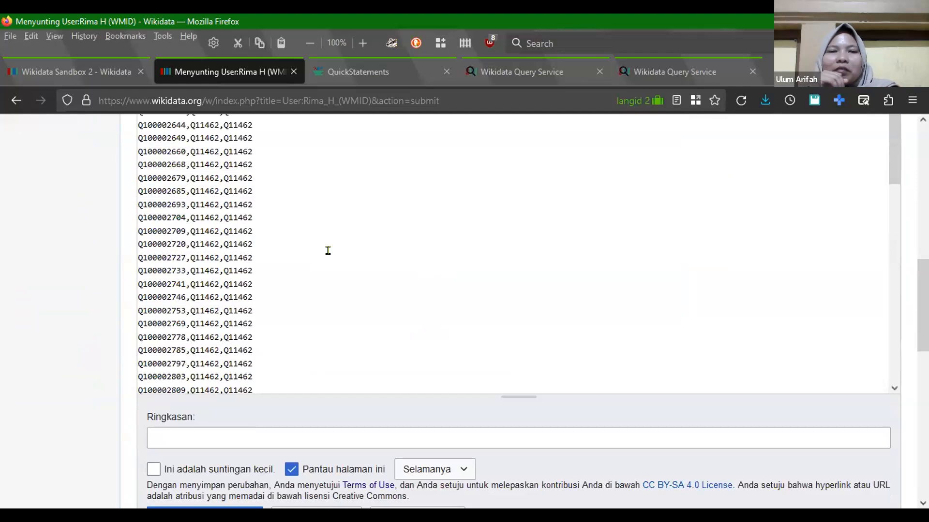
scroll(328, 251, down, 5)
scroll(328, 250, up, 8)
scroll(328, 250, down, 7)
scroll(328, 250, up, 7)
click(298, 338)
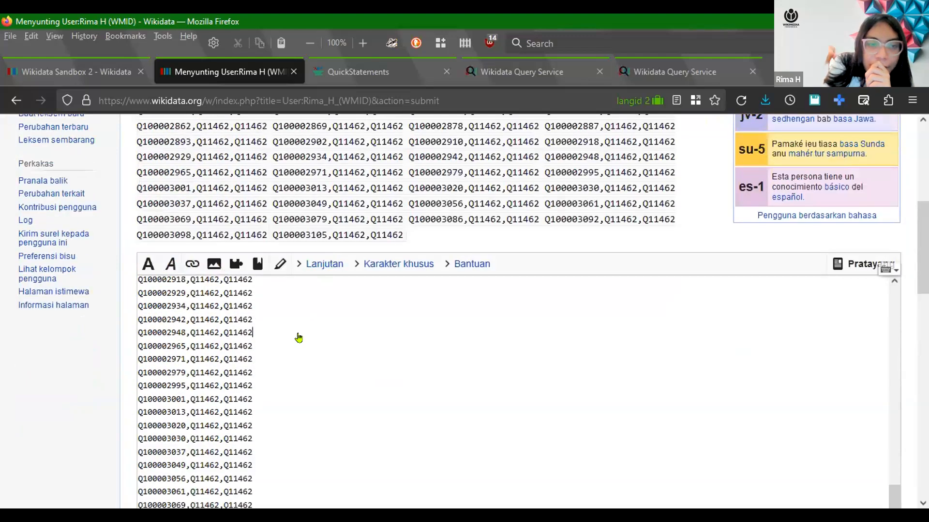
scroll(298, 338, up, 15)
scroll(33, 382, down, 2)
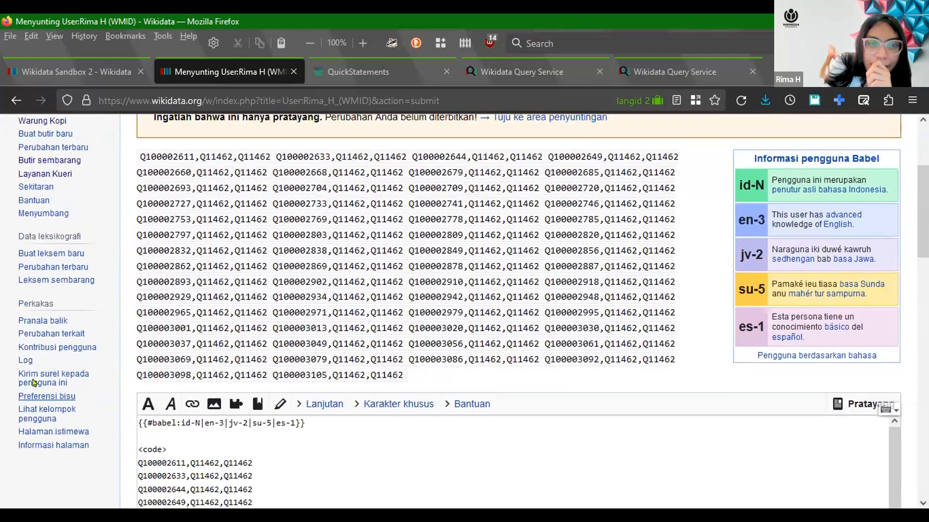
scroll(34, 382, up, 3)
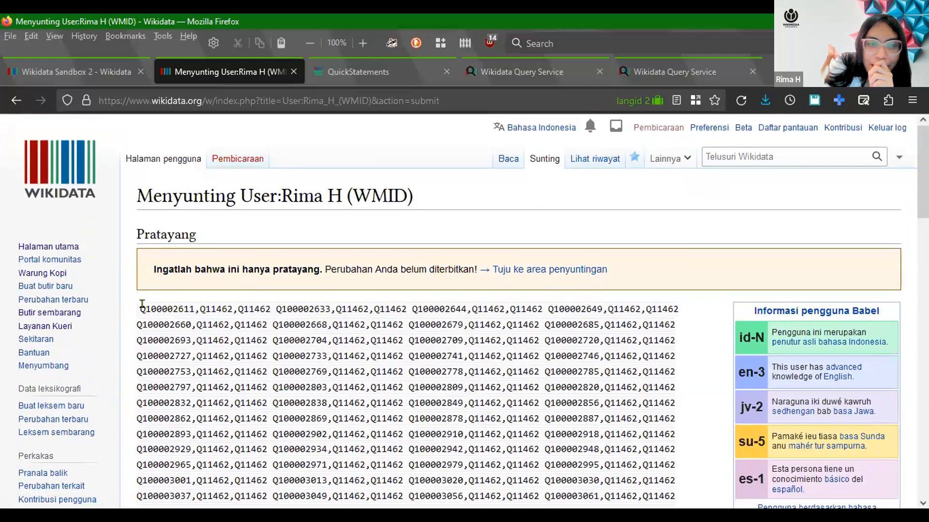
drag(136, 310, 679, 481)
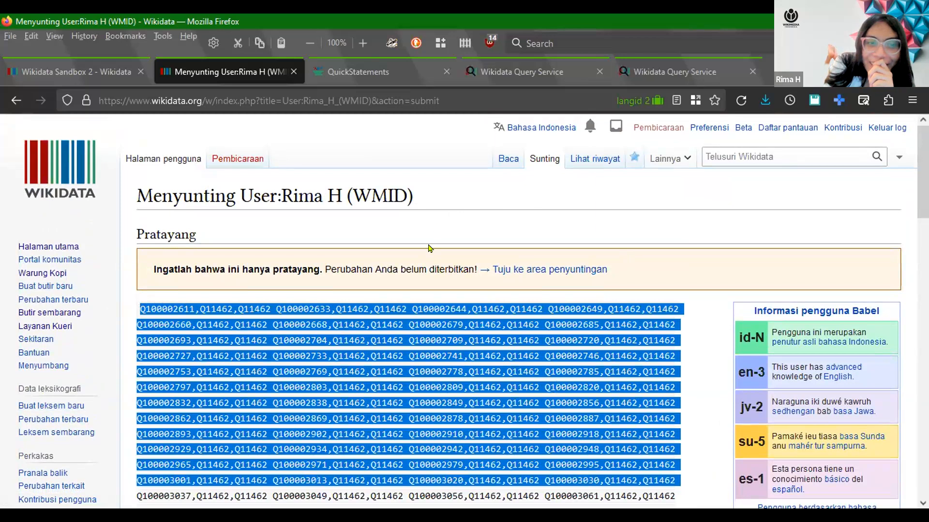
scroll(428, 262, down, 1)
scroll(429, 263, down, 15)
scroll(365, 284, up, 8)
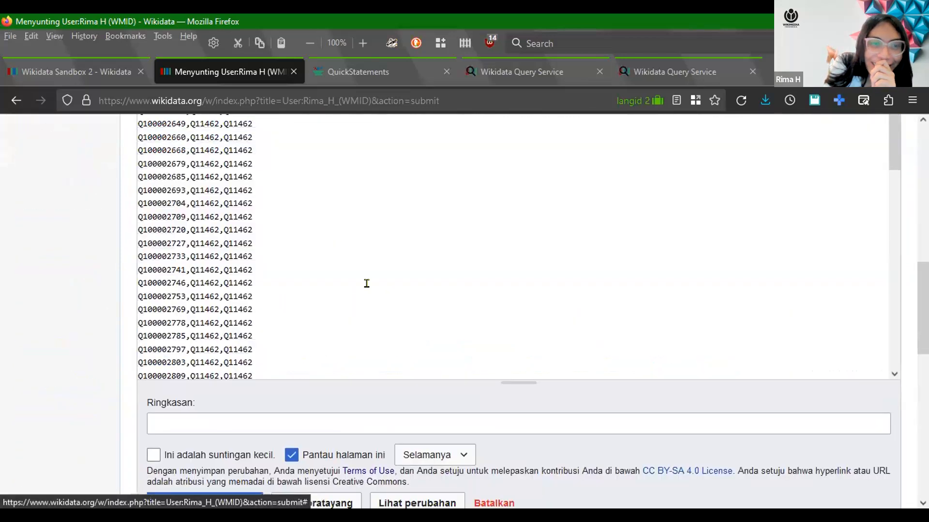
Insert the CSV header line qid,-P276,P131 directly below the opening <code> tag, above the first Q100002611 row
scroll(460, 415, down, 2)
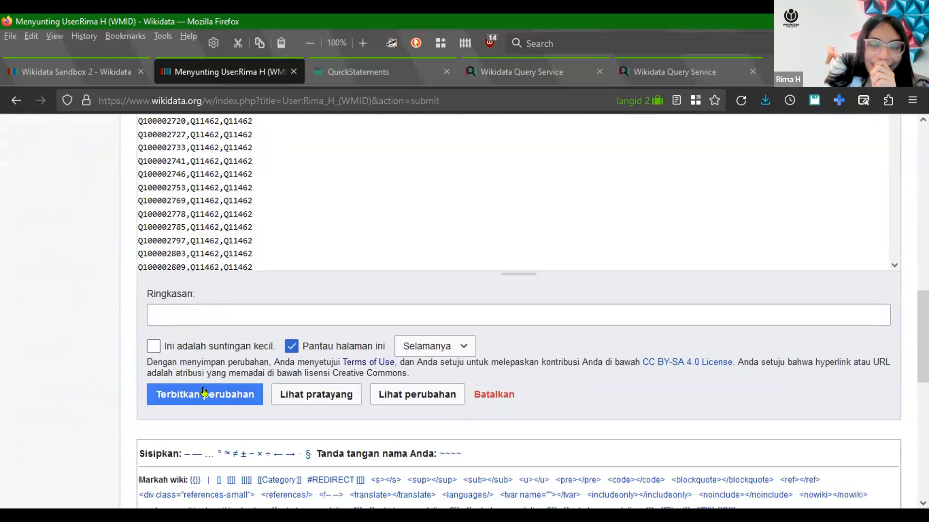
click(204, 393)
click(174, 250)
key(Return)
text(qid,-P276,P13)
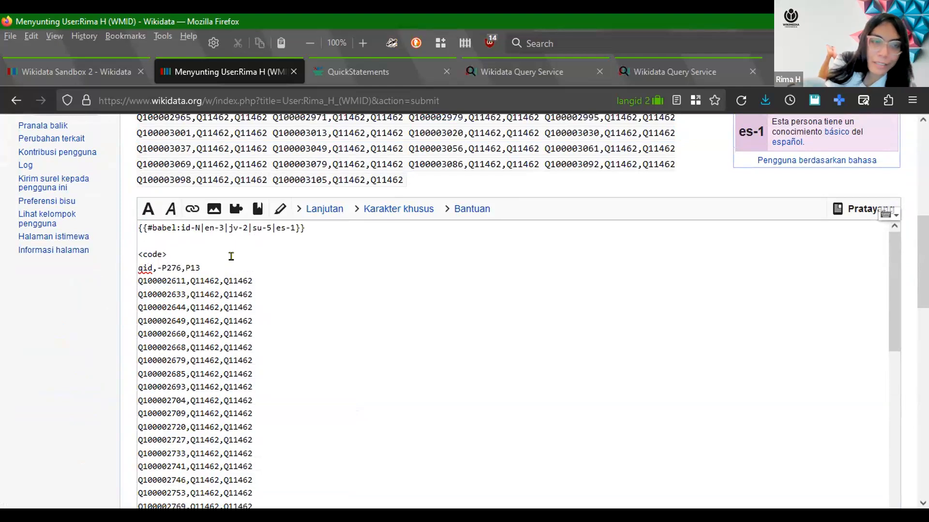
Publish the user page edit without an edit summary
scroll(231, 256, down, 10)
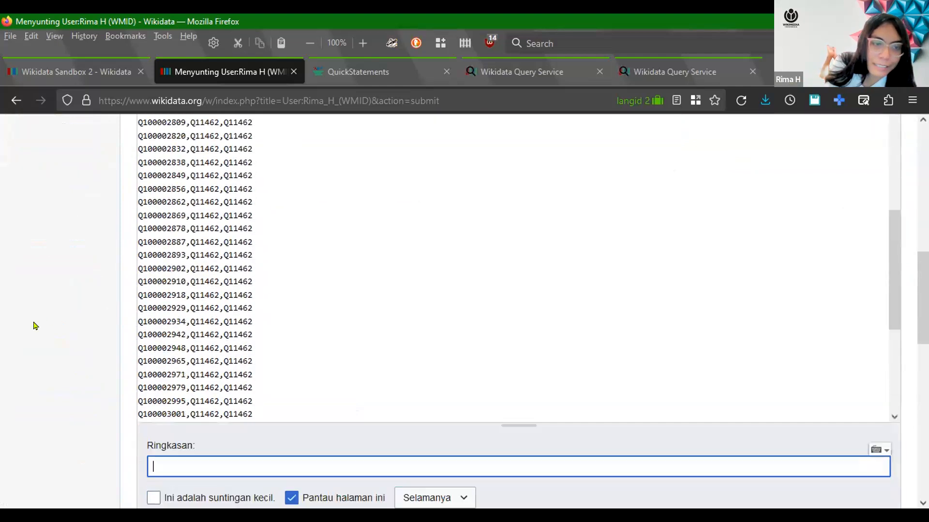
scroll(34, 326, down, 3)
key(Return)
scroll(34, 326, up, 9)
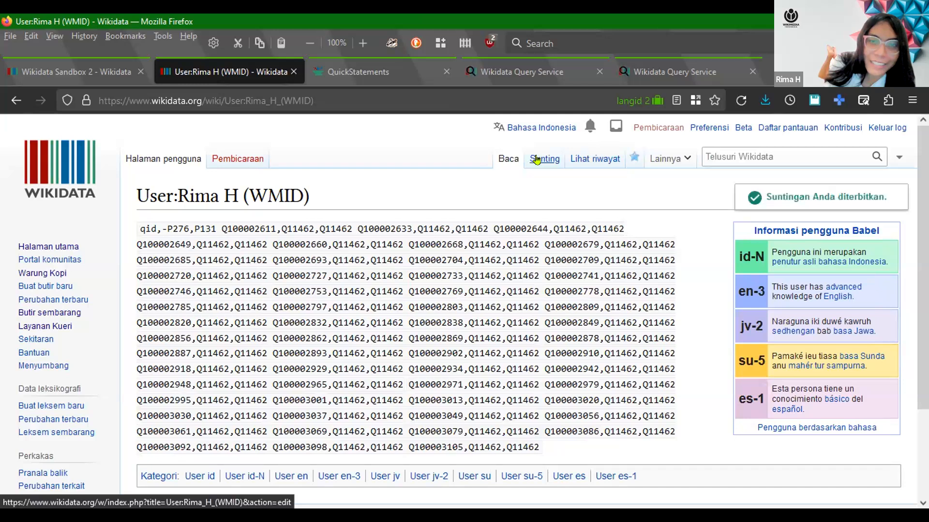
Copy the link to the user page's edit view for sharing the rows
click(249, 100)
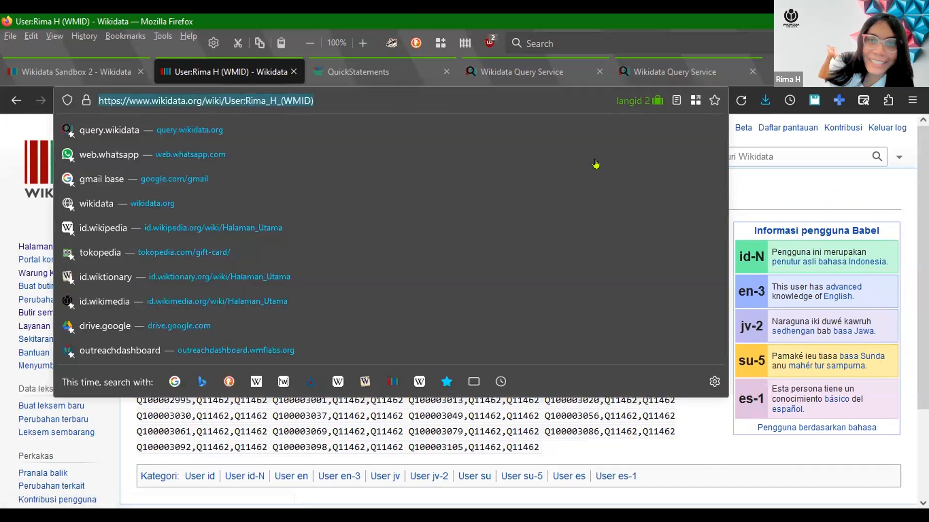
key(Escape)
right_click(532, 159)
click(560, 316)
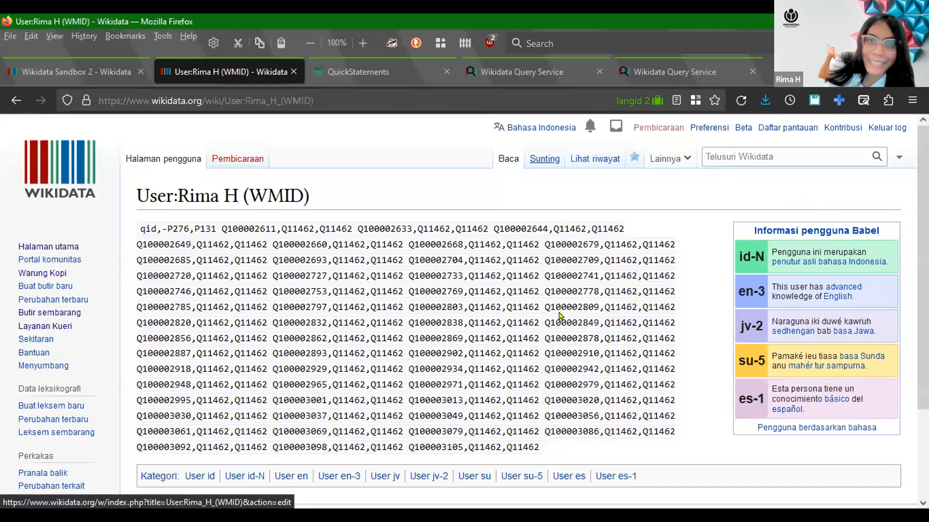
click(509, 128)
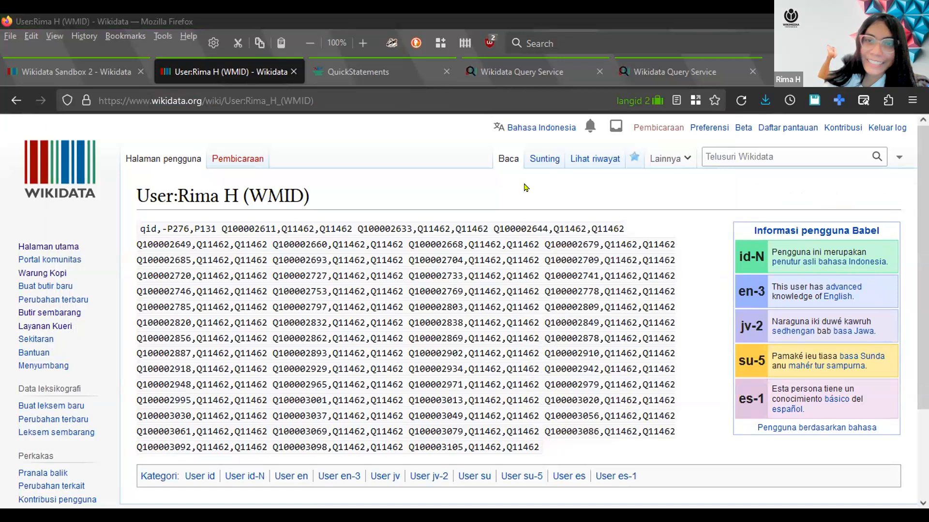
Open the user page's source to check the header and rows, and go back to the QuickStatements batch
click(542, 161)
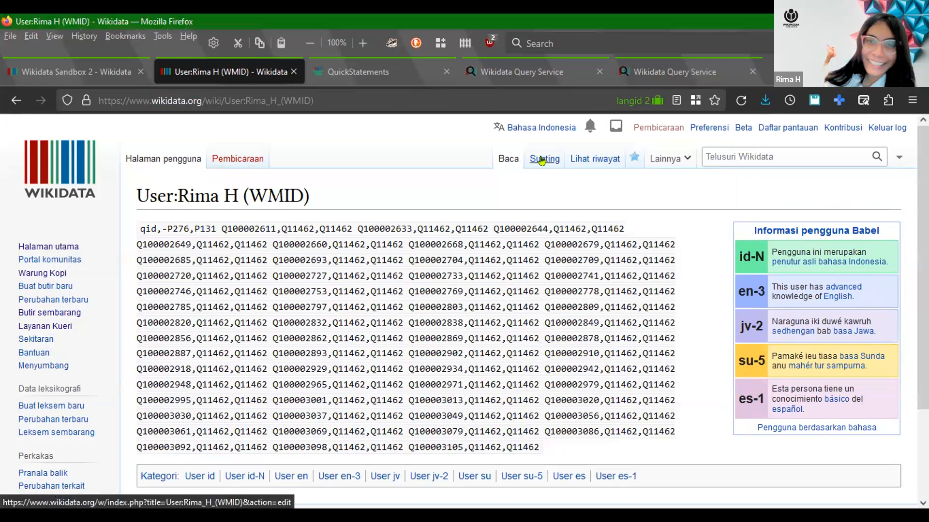
click(542, 161)
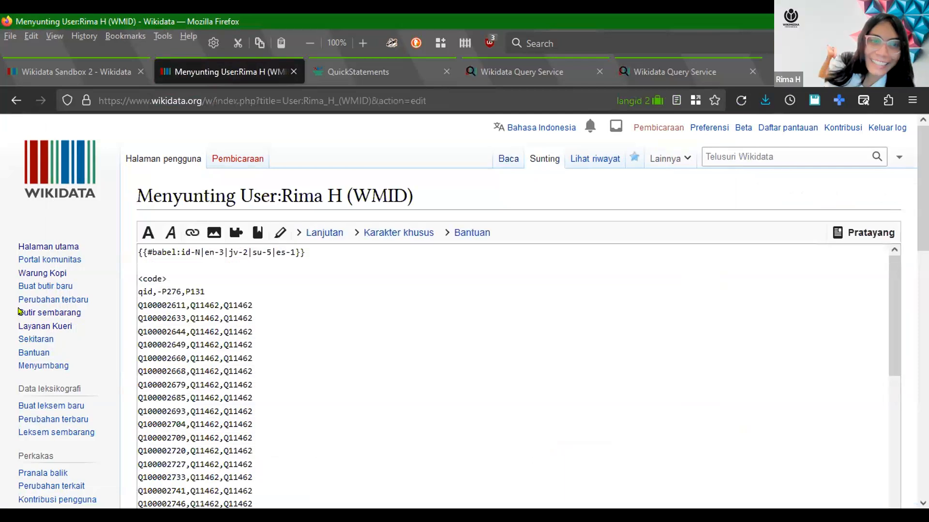
scroll(130, 227, down, 2)
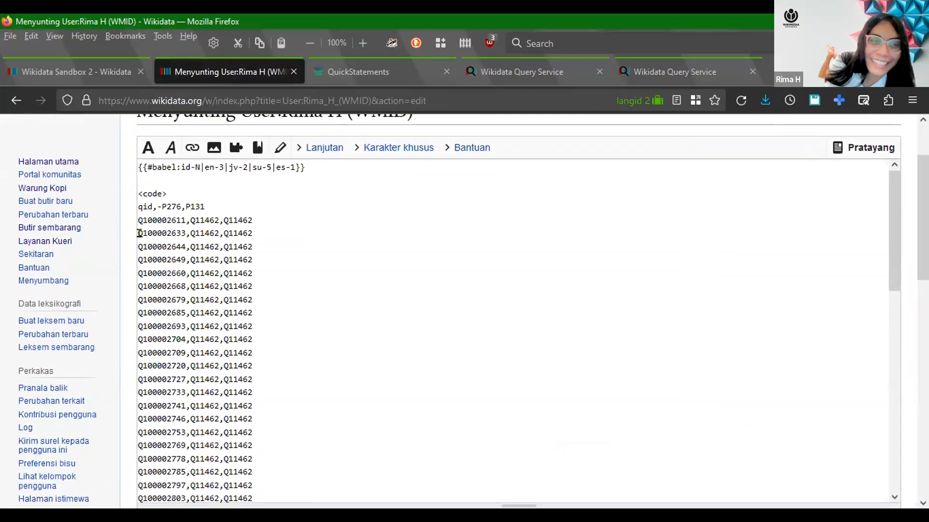
scroll(175, 354, down, 3)
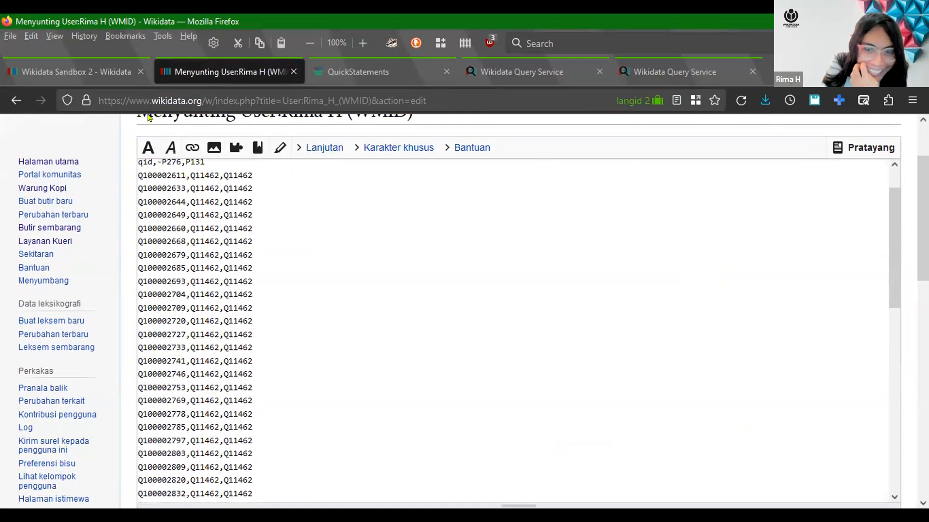
click(15, 101)
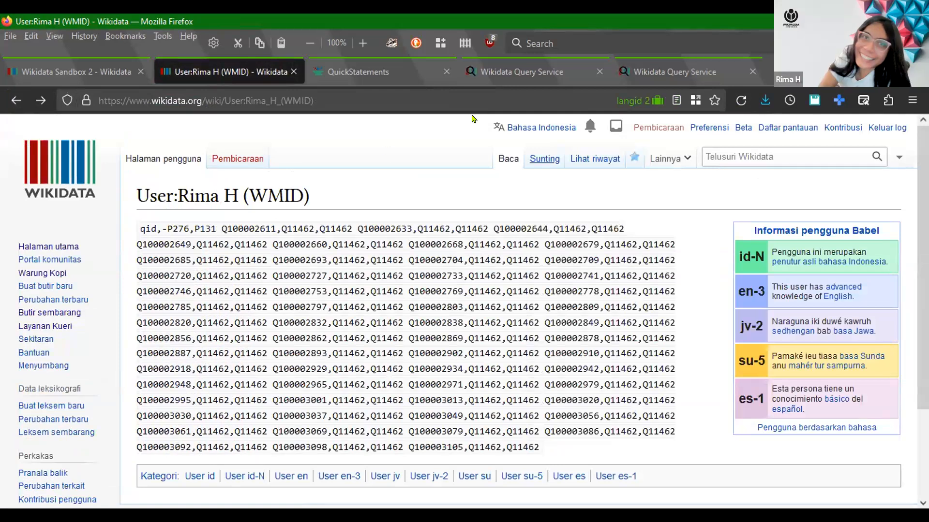
click(358, 73)
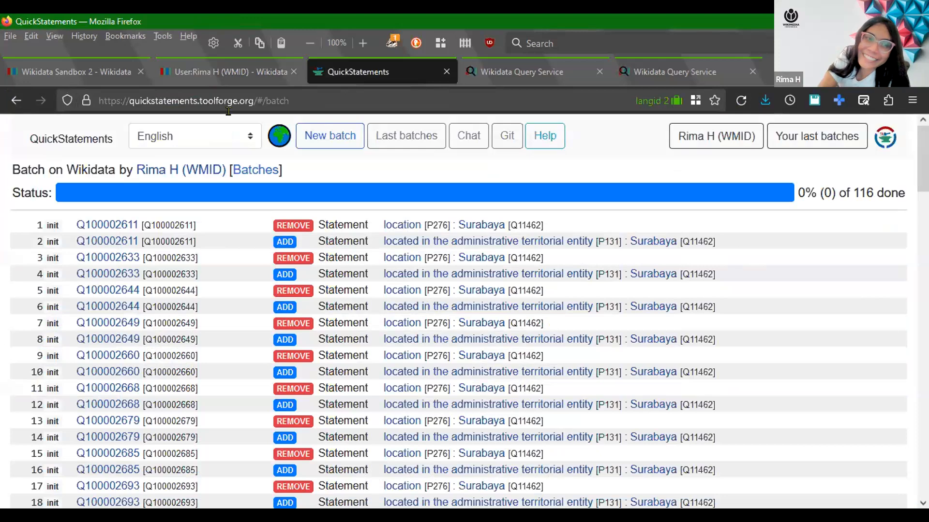
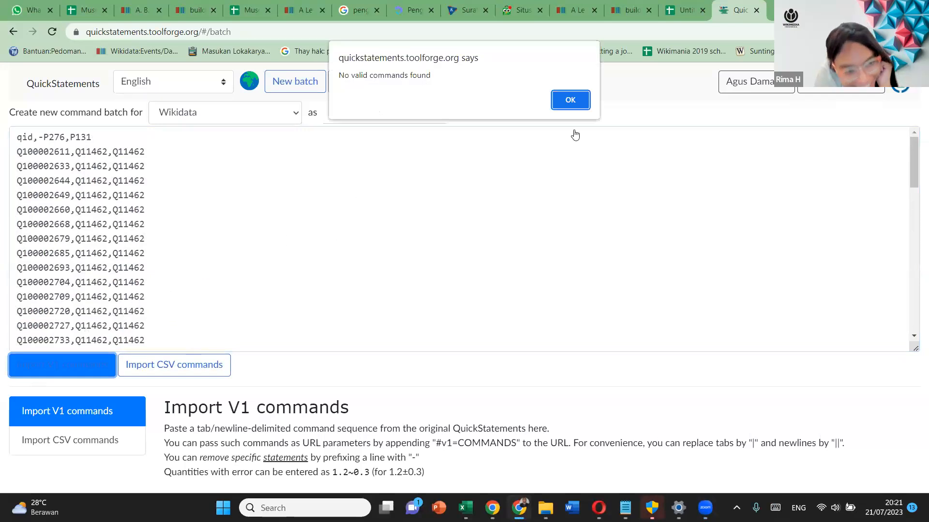
Dismiss the QuickStatements alert and import the pasted qid,-P276,P131 rows as CSV commands
click(570, 99)
click(382, 166)
key(ctrl+a)
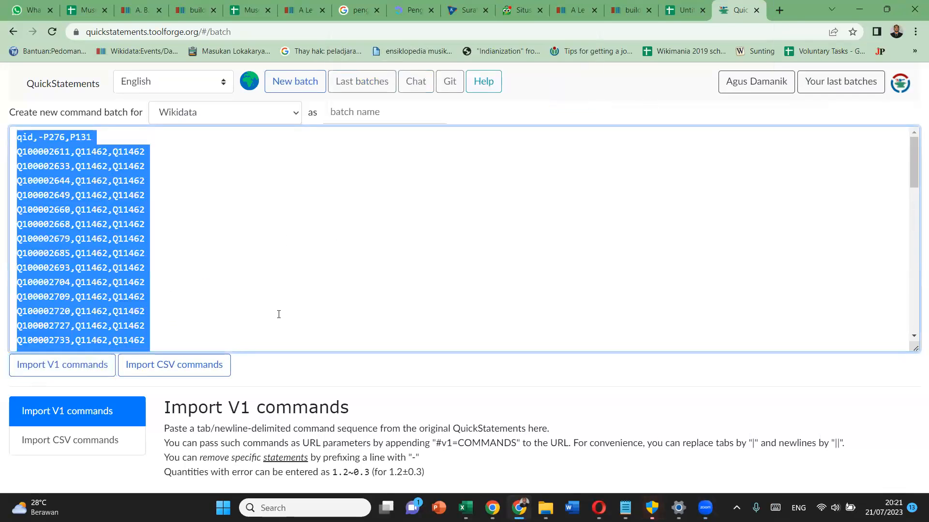
click(208, 364)
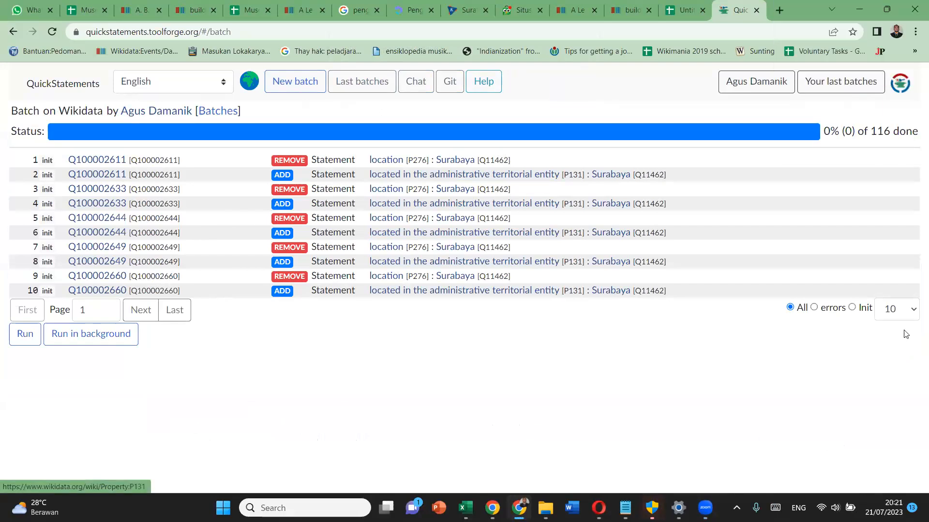
Show 100 commands per page and review the P276 removals and P131 additions for Surabaya
click(897, 309)
click(898, 364)
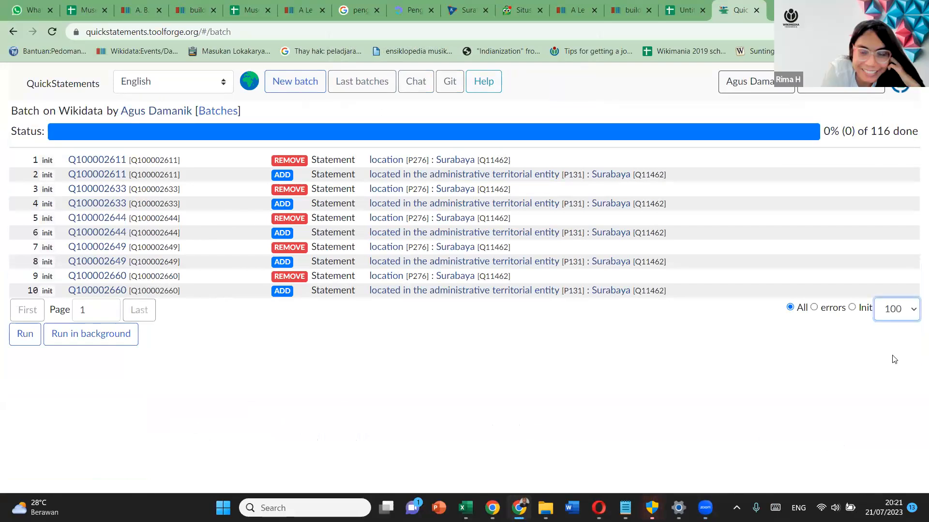
scroll(857, 311, down, 20)
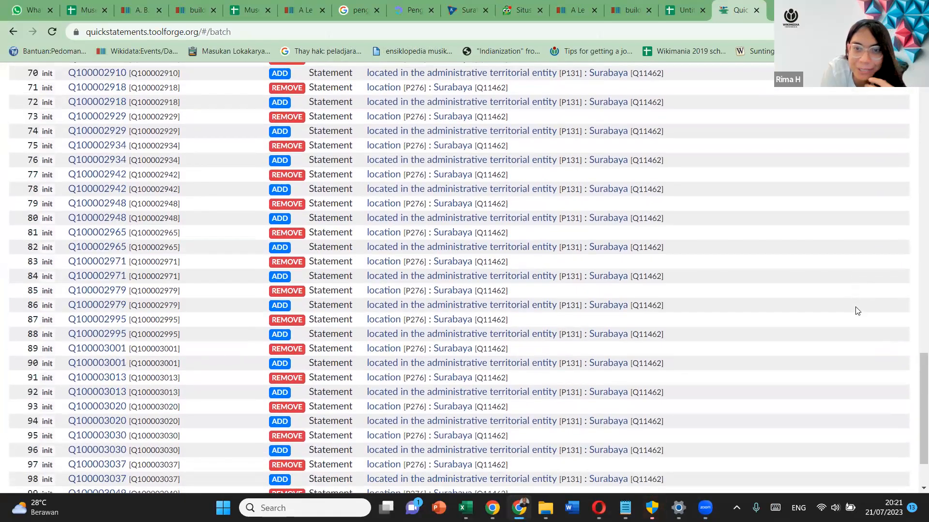
scroll(857, 311, up, 5)
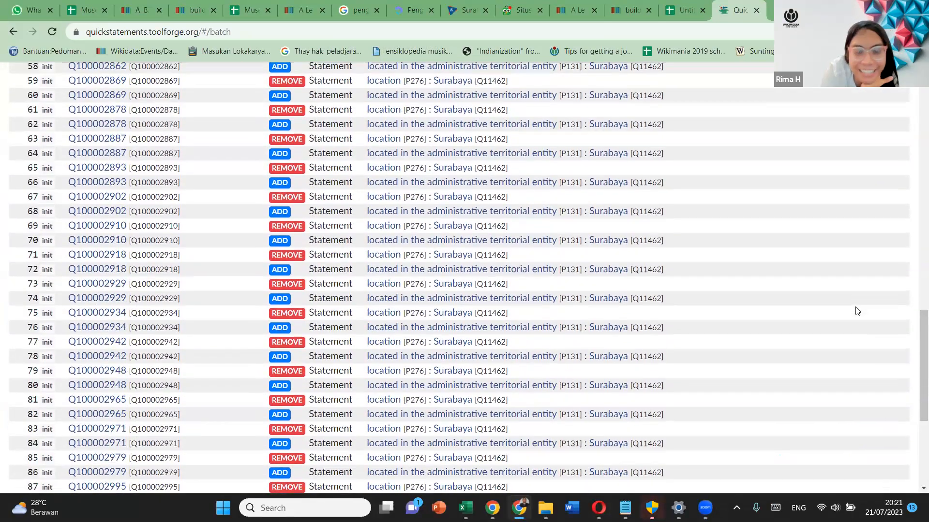
scroll(857, 311, up, 15)
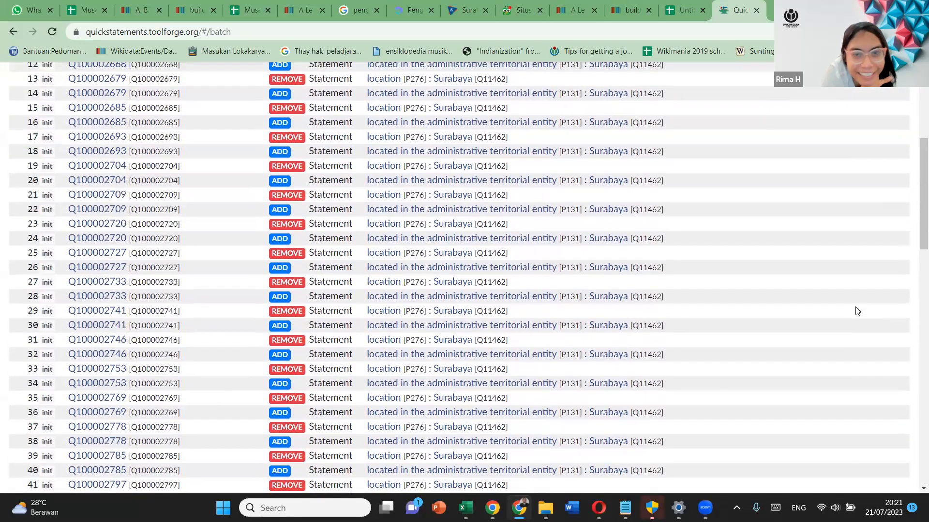
scroll(857, 311, up, 3)
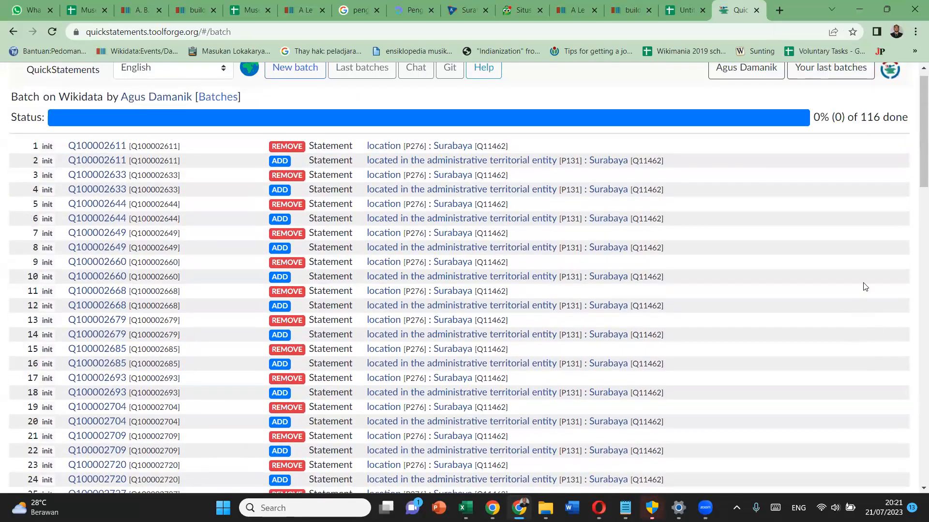
scroll(568, 202, down, 9)
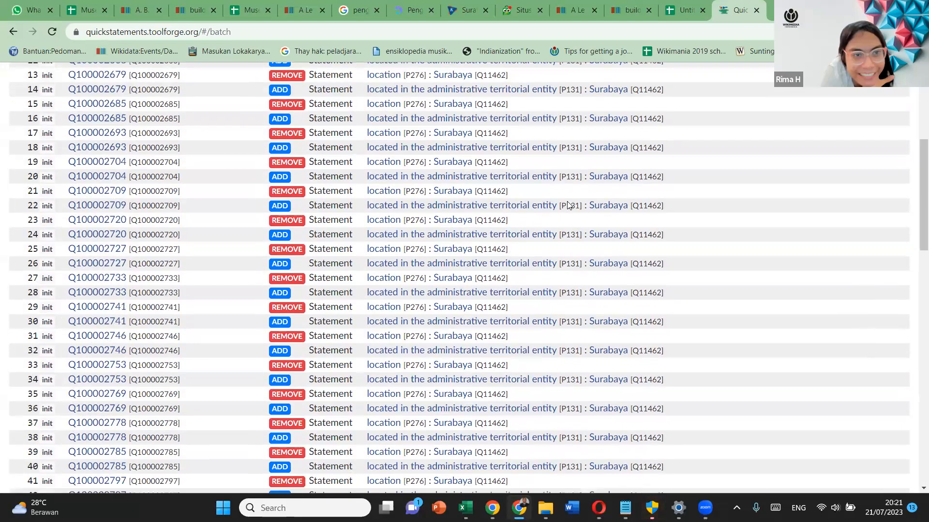
scroll(568, 202, down, 1)
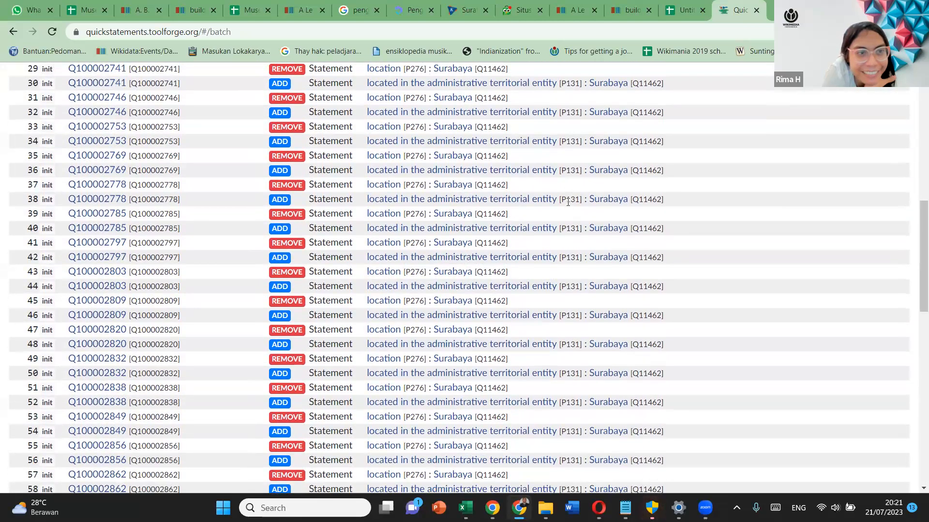
scroll(568, 202, down, 11)
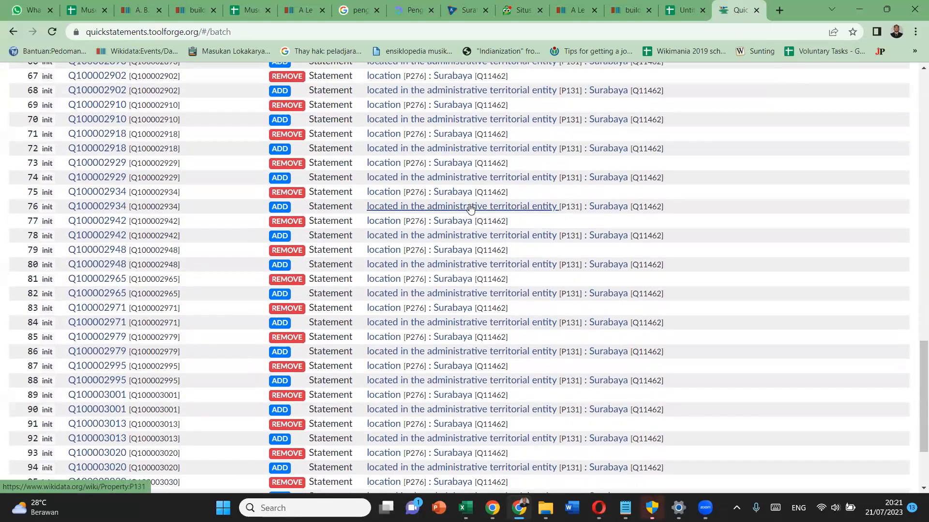
scroll(469, 207, down, 3)
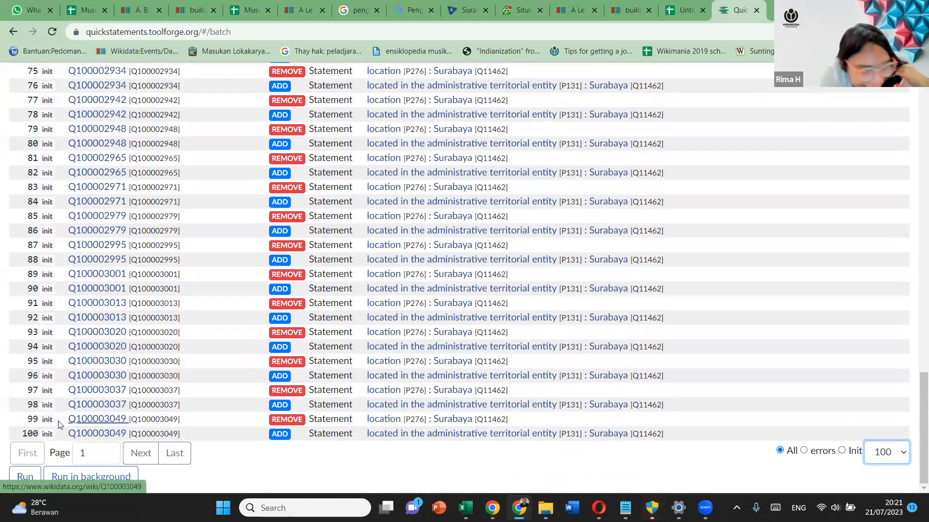
Run the QuickStatements batch in the foreground
click(26, 478)
scroll(104, 425, up, 9)
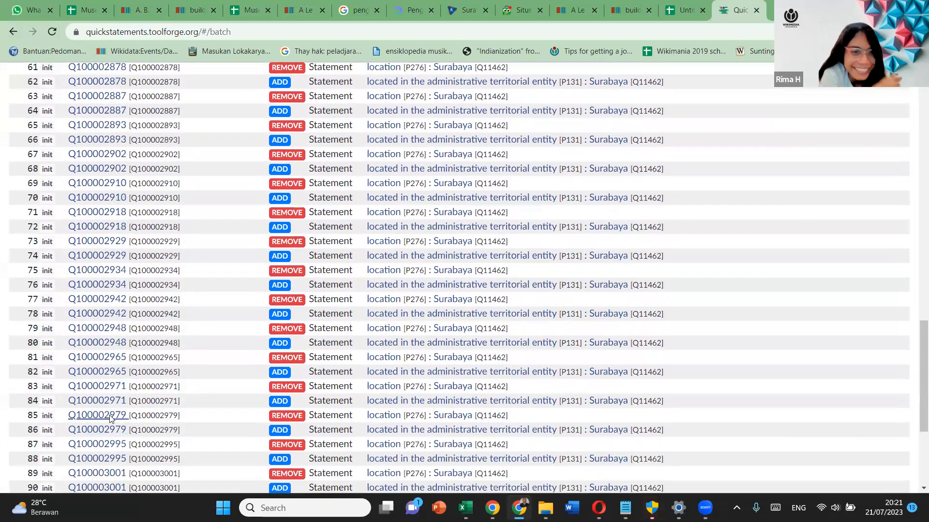
Show 500 commands per page and check the progress of the running batch across its command list
scroll(110, 419, up, 15)
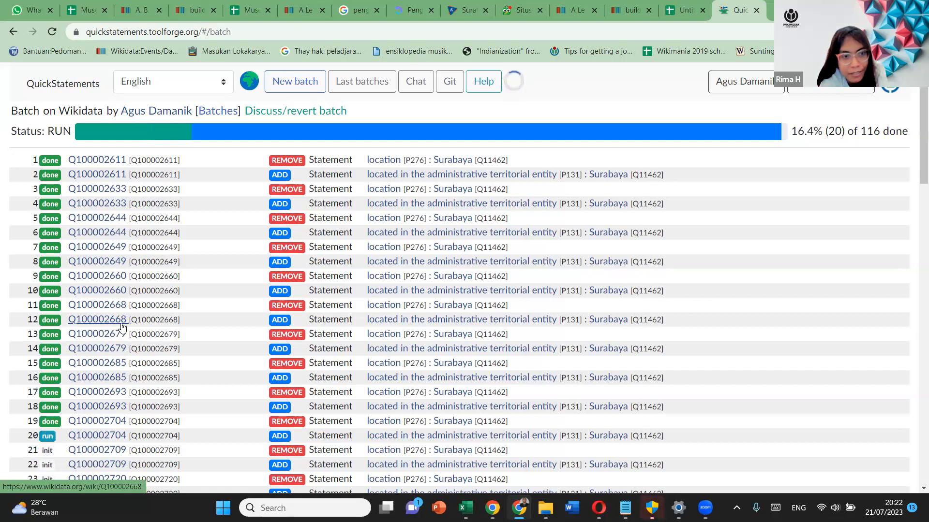
scroll(121, 328, down, 20)
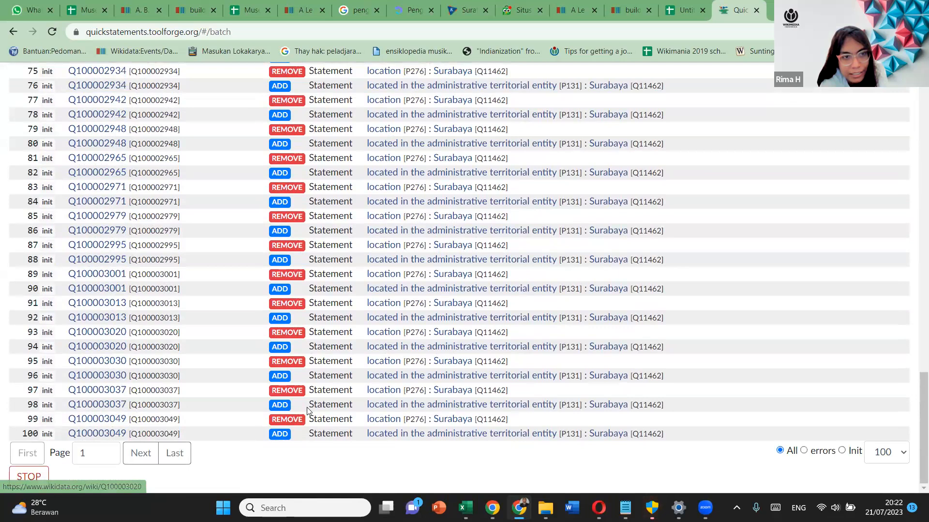
click(901, 457)
click(892, 434)
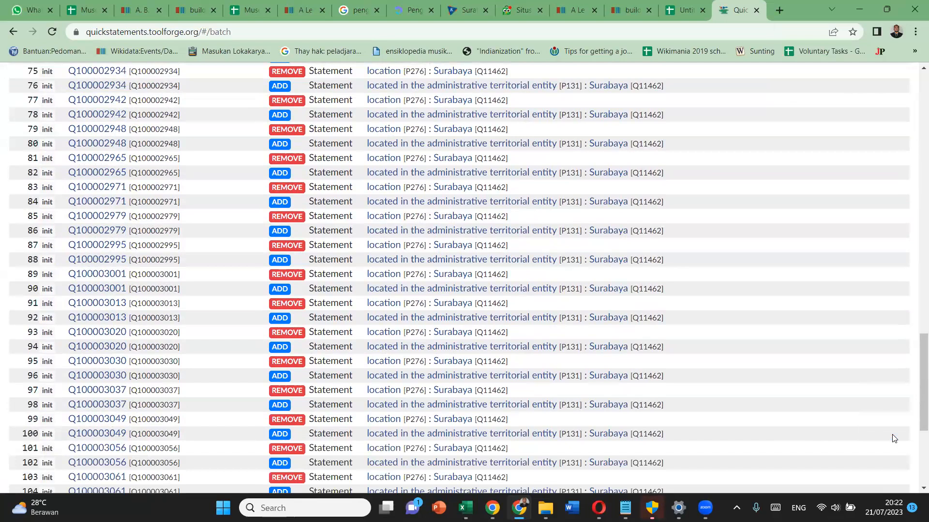
scroll(894, 439, up, 20)
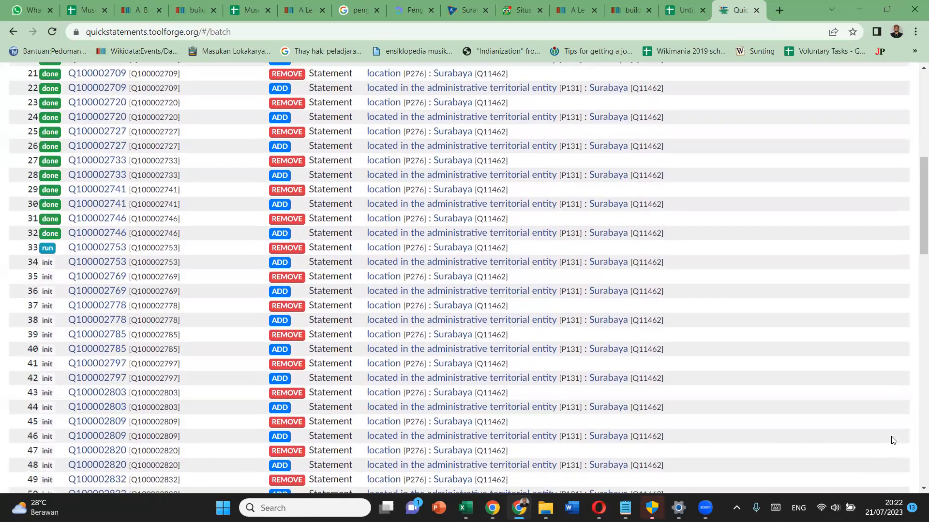
scroll(893, 441, down, 20)
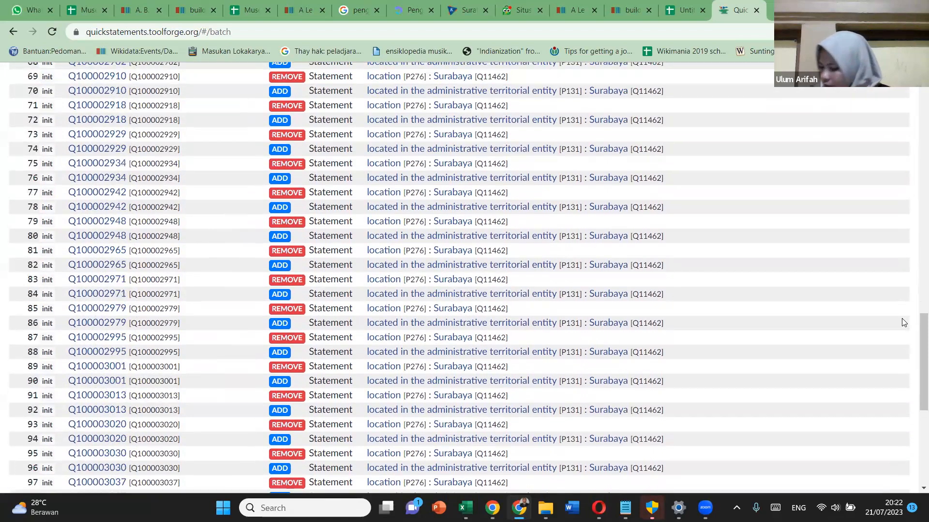
click(898, 453)
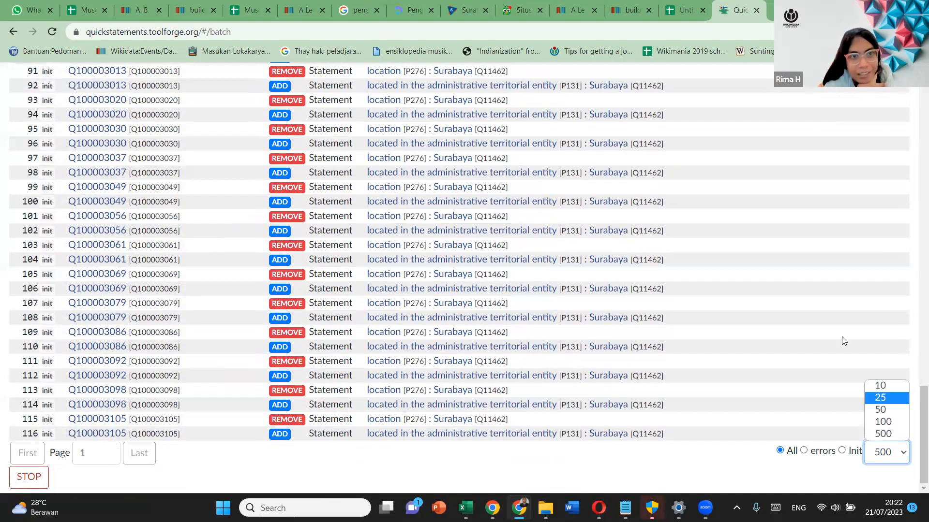
scroll(843, 344, up, 20)
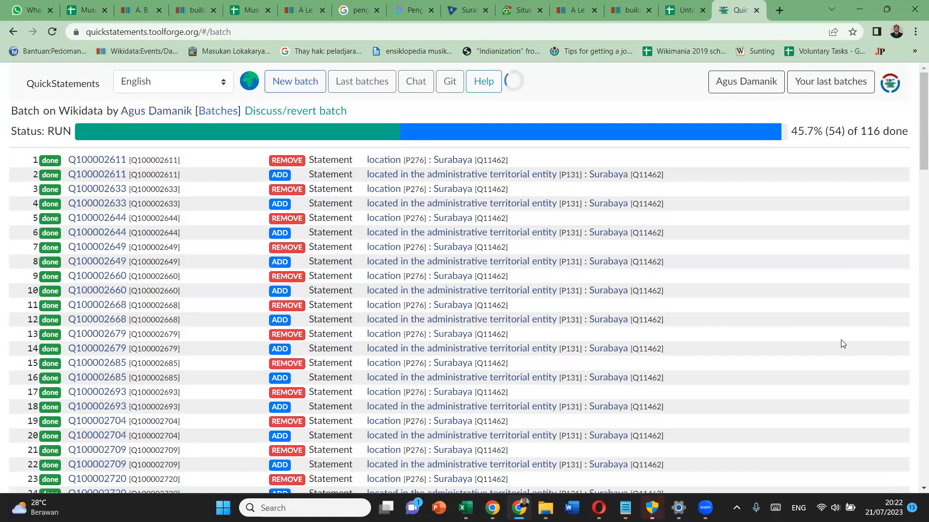
scroll(832, 327, down, 4)
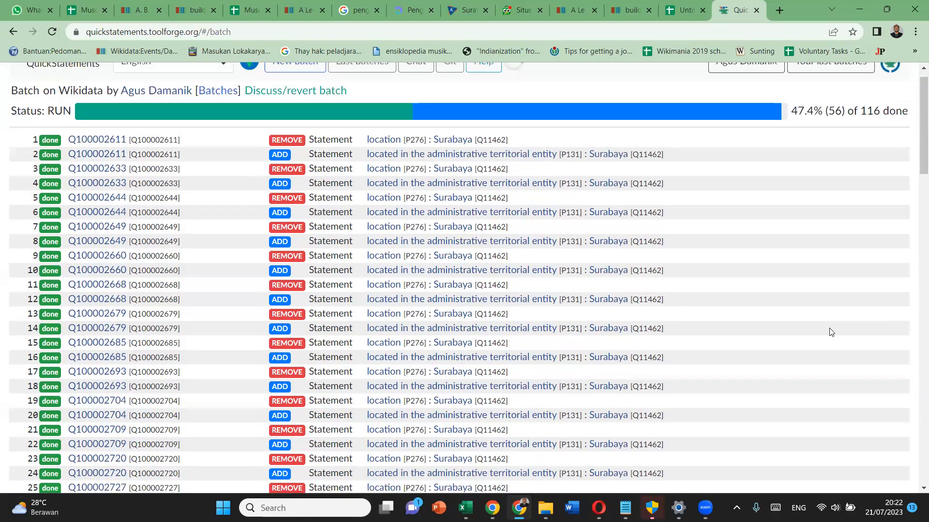
scroll(111, 165, up, 4)
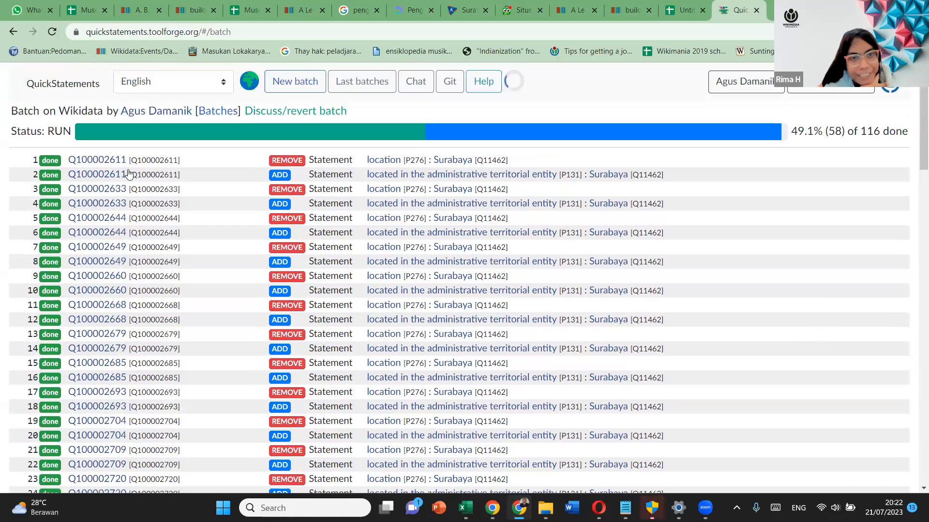
Open item Q100002611 in a new tab, review its statements and search the page for "location"
right_click(111, 166)
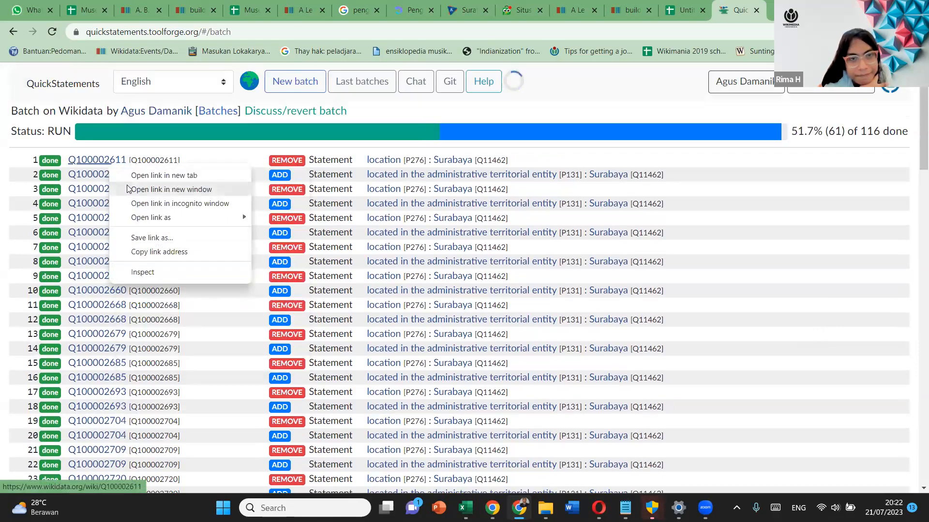
click(130, 177)
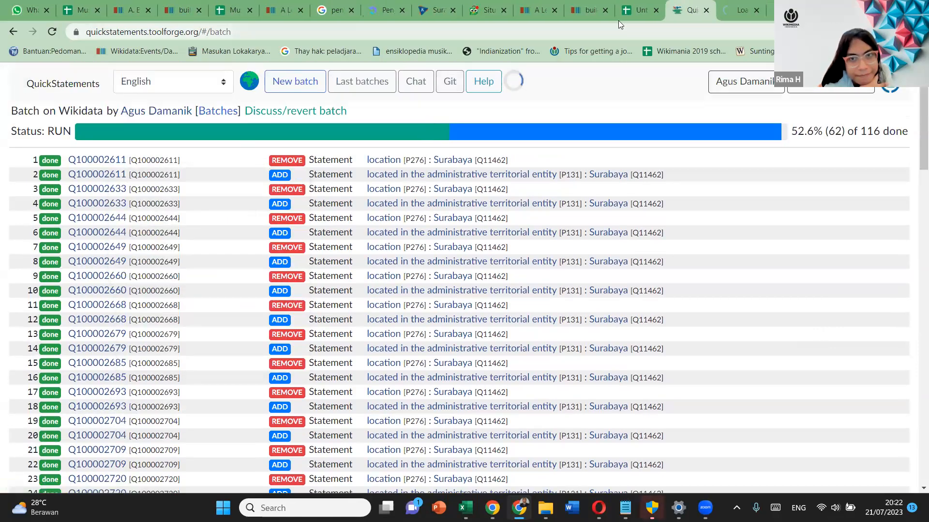
click(740, 10)
scroll(430, 253, down, 3)
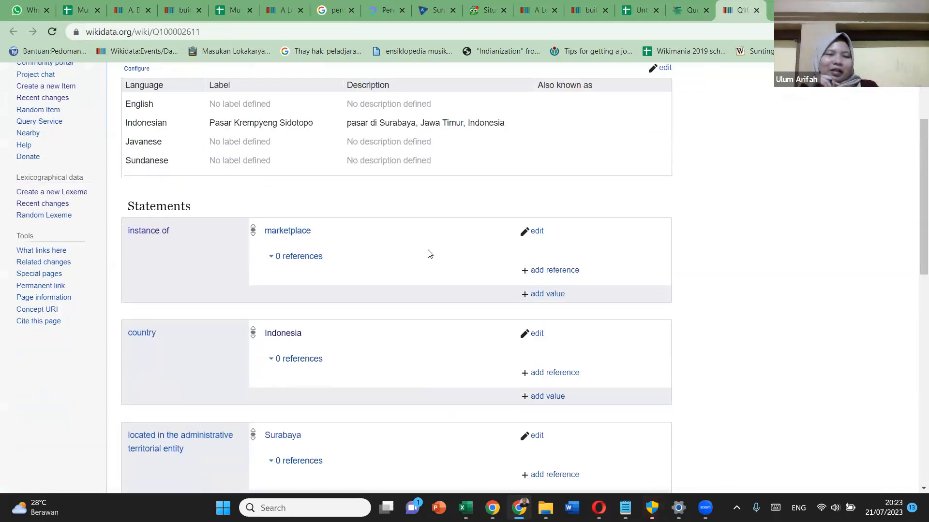
scroll(321, 339, down, 2)
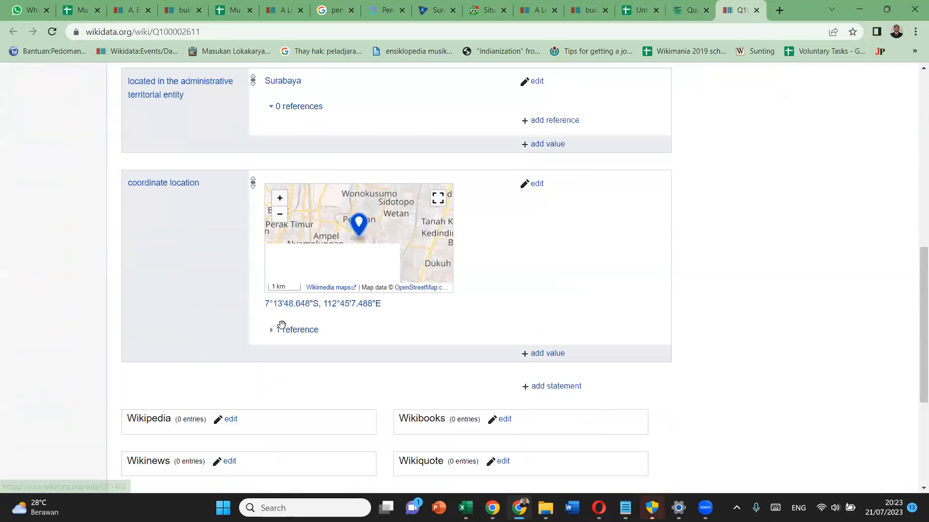
scroll(284, 334, down, 5)
key(ctrl+f)
text(location)
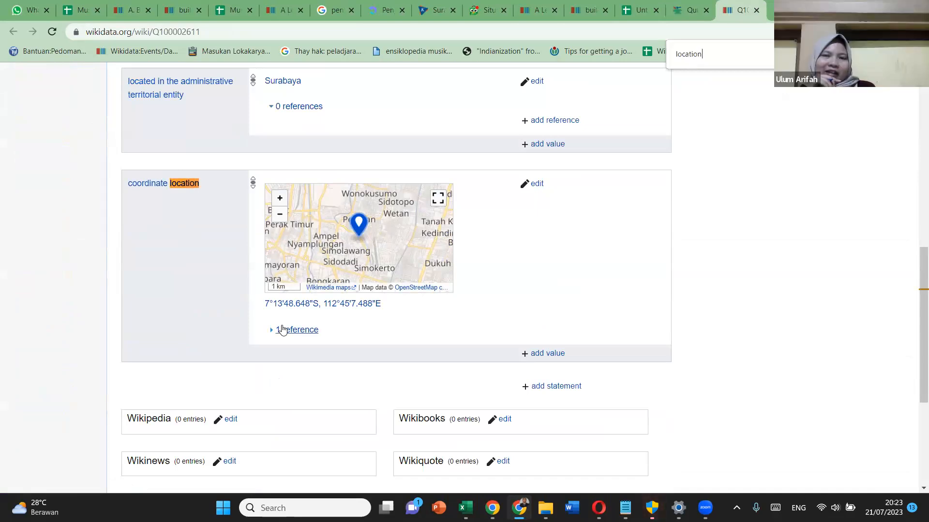
Return to the QuickStatements batch and monitor its progress until the run finishes
click(690, 10)
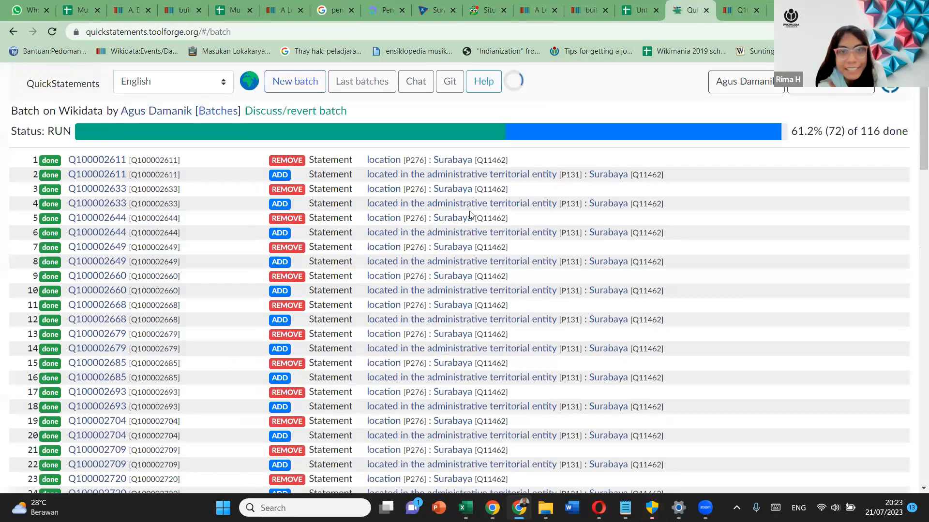
click(651, 5)
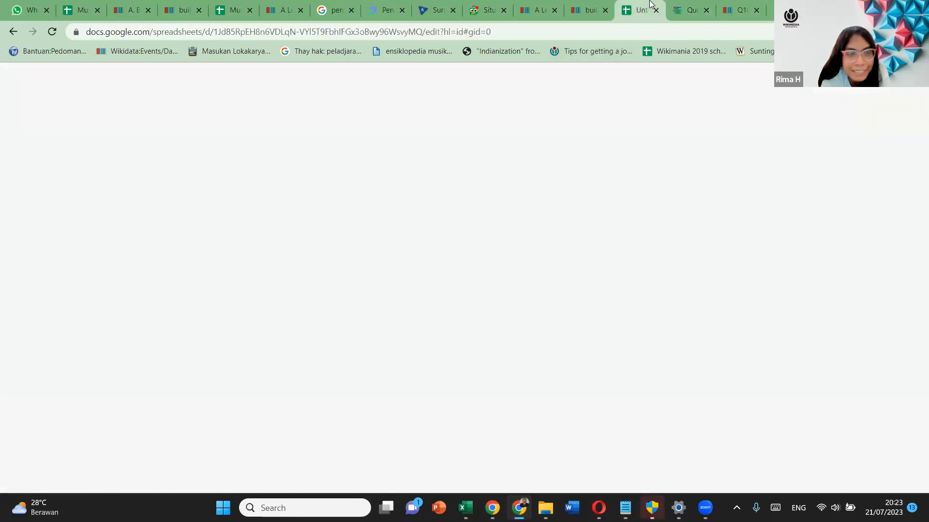
click(682, 7)
click(735, 7)
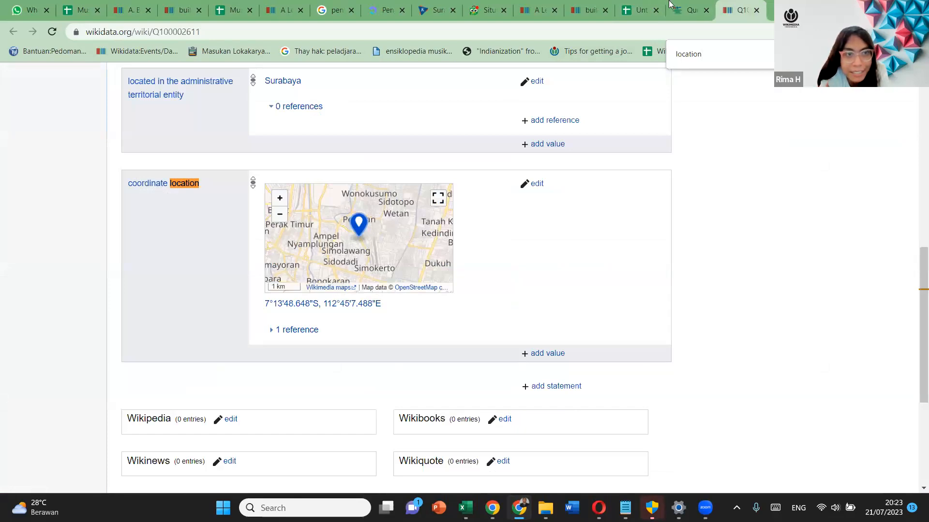
click(691, 6)
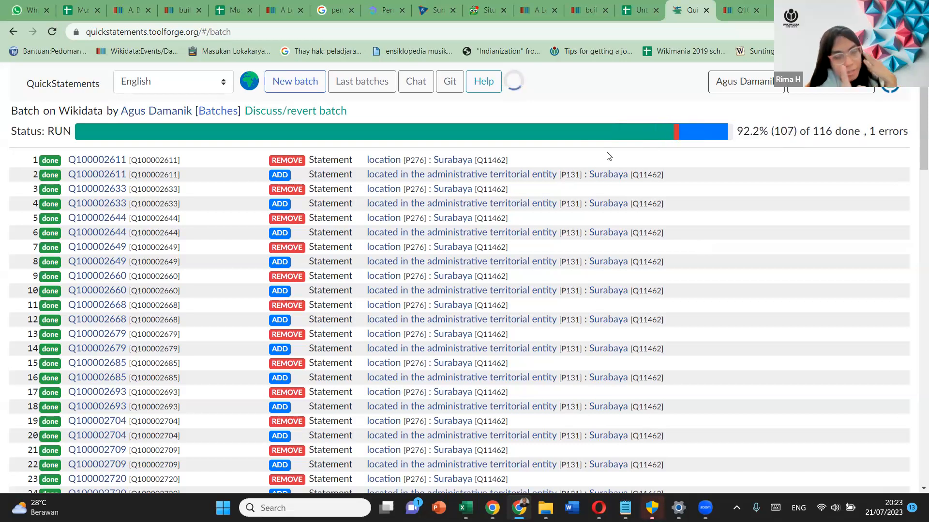
key(alt+Tab)
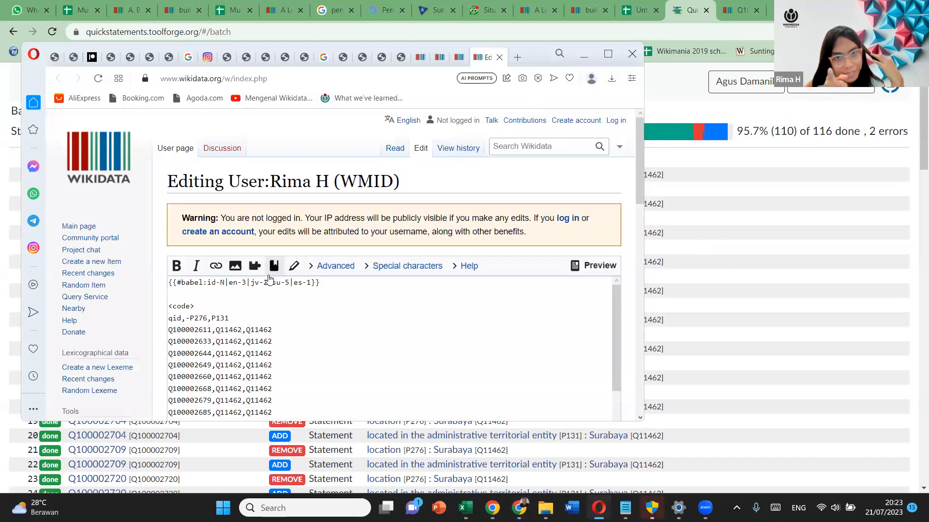
click(871, 182)
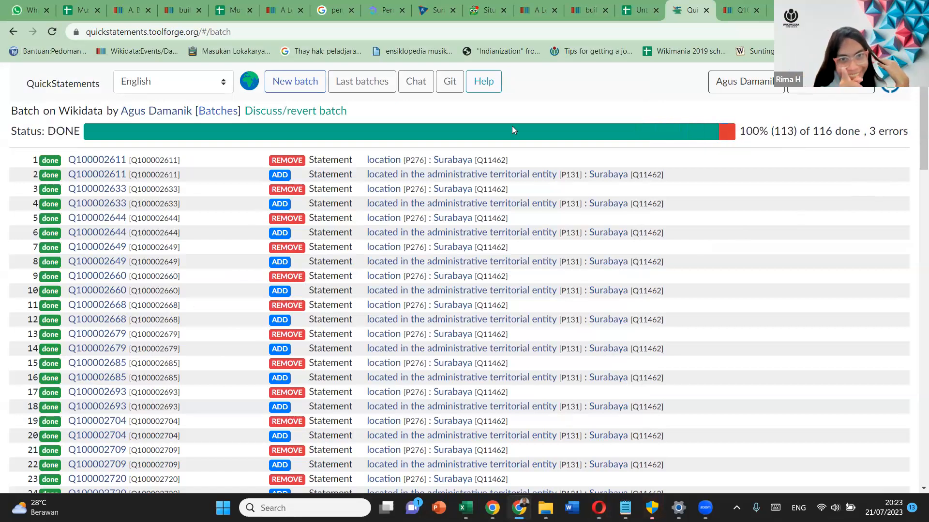
Find the failed commands in the batch list and open item Q100003061 in a new tab to check its statements
scroll(491, 249, down, 9)
scroll(487, 251, down, 20)
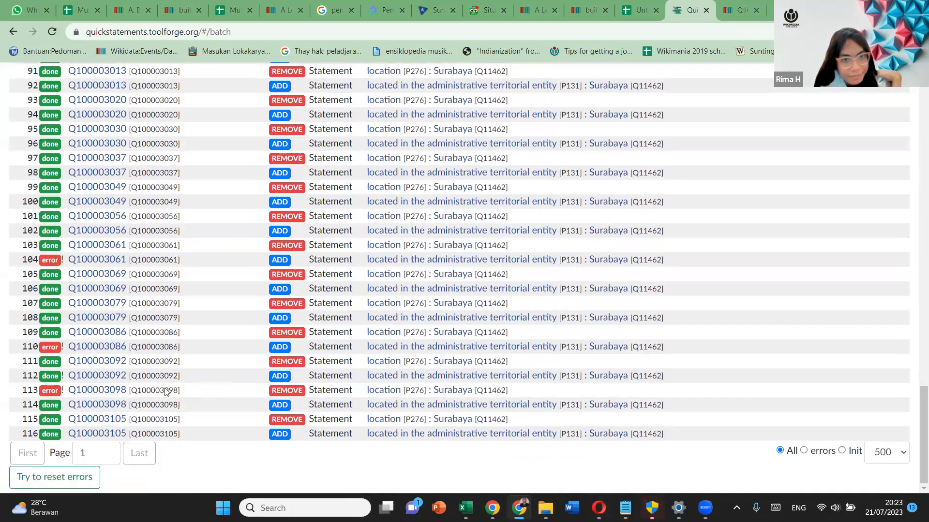
right_click(105, 265)
click(145, 272)
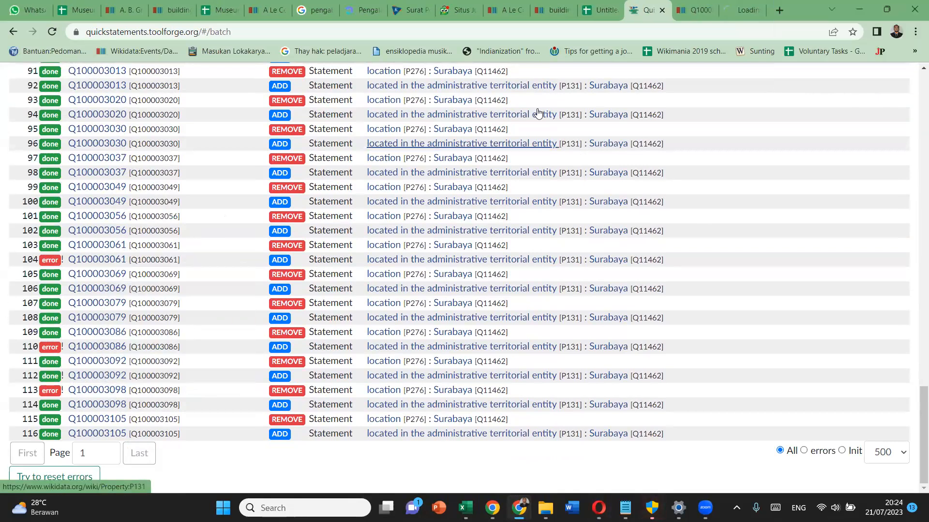
click(742, 6)
scroll(302, 296, down, 5)
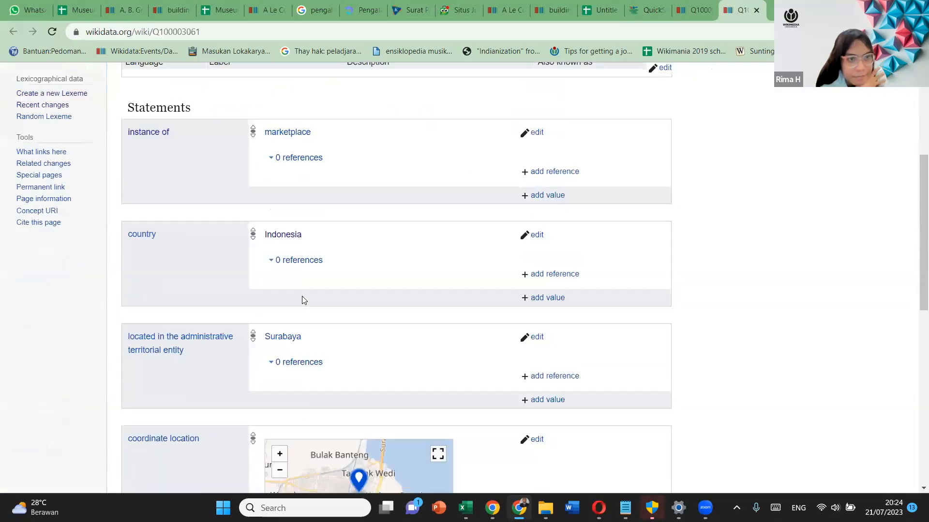
scroll(301, 296, down, 5)
scroll(338, 260, up, 10)
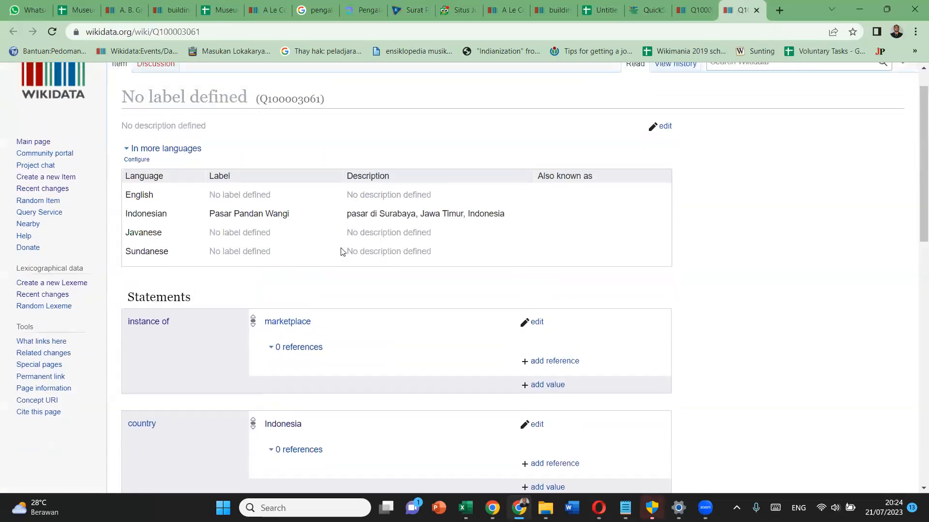
Close the Q100002611 item page and go back to the QuickStatements batch to review the command statuses
click(693, 10)
click(709, 10)
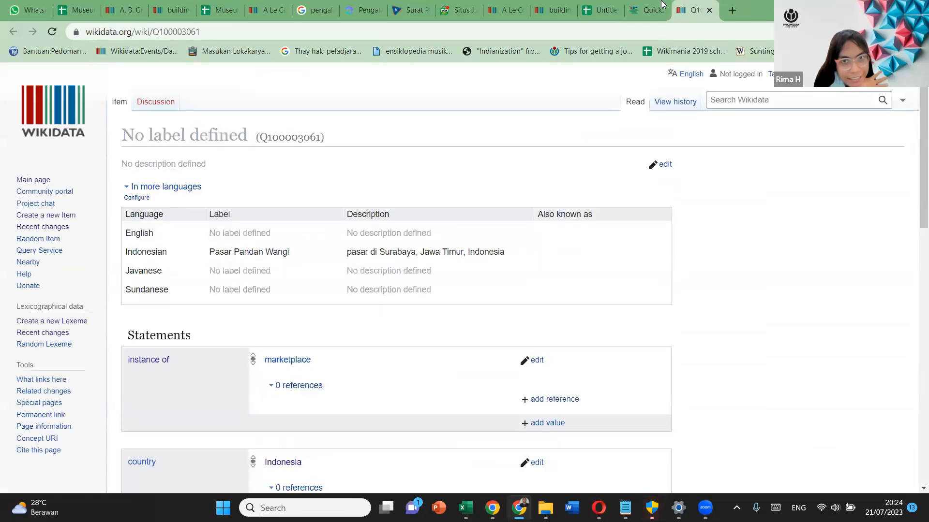
click(648, 10)
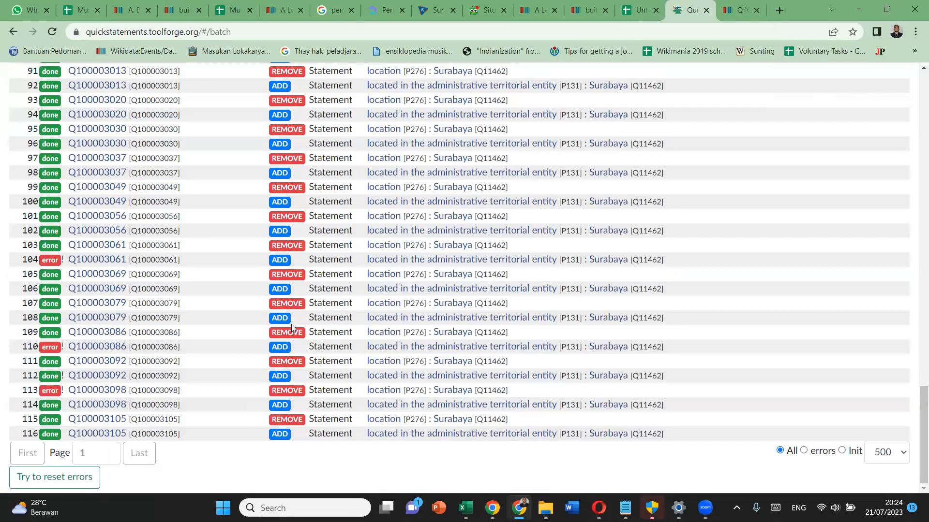
scroll(326, 317, up, 10)
scroll(329, 250, up, 6)
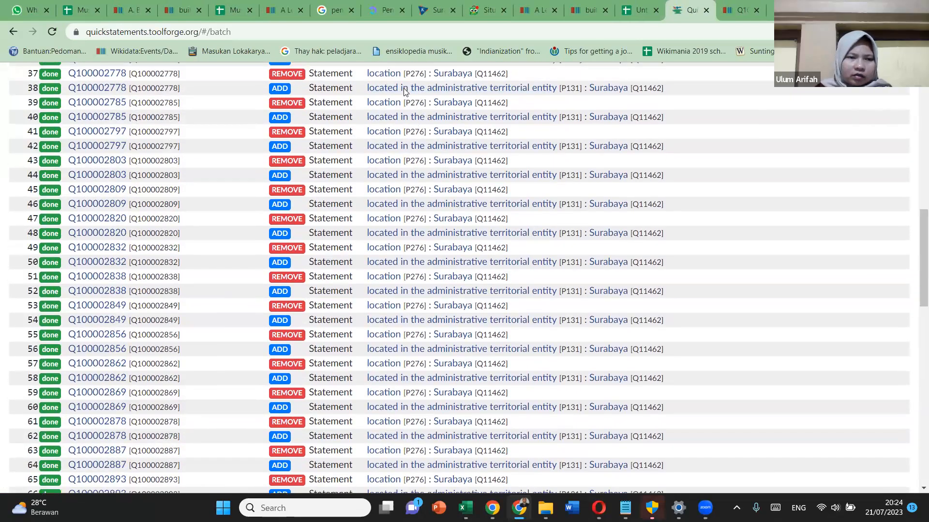